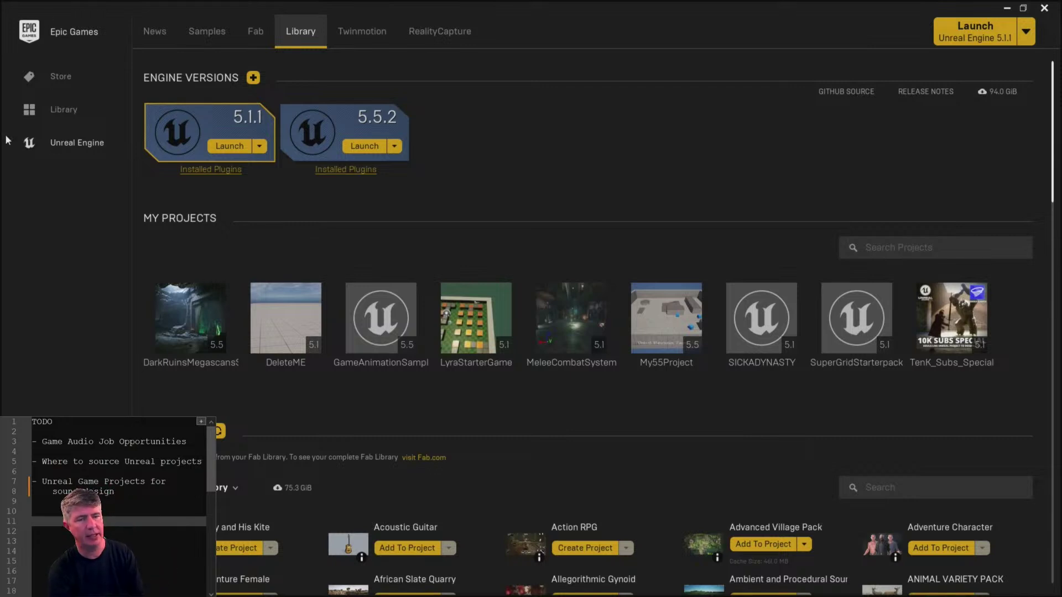
- Highlight the "Game Audio Job Opportunities" and "Where to source Unreal projects" items in the TODO note
{"action": "left_click_drag", "start_coordinate": [32, 442], "coordinate": [198, 445]}
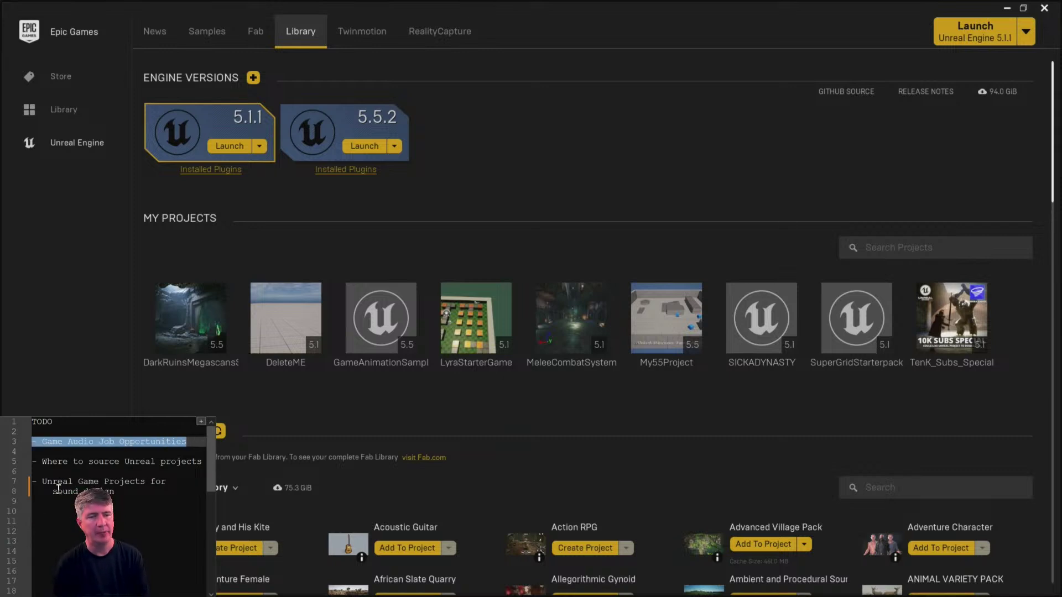
{"action": "left_click_drag", "start_coordinate": [35, 465], "coordinate": [198, 468]}
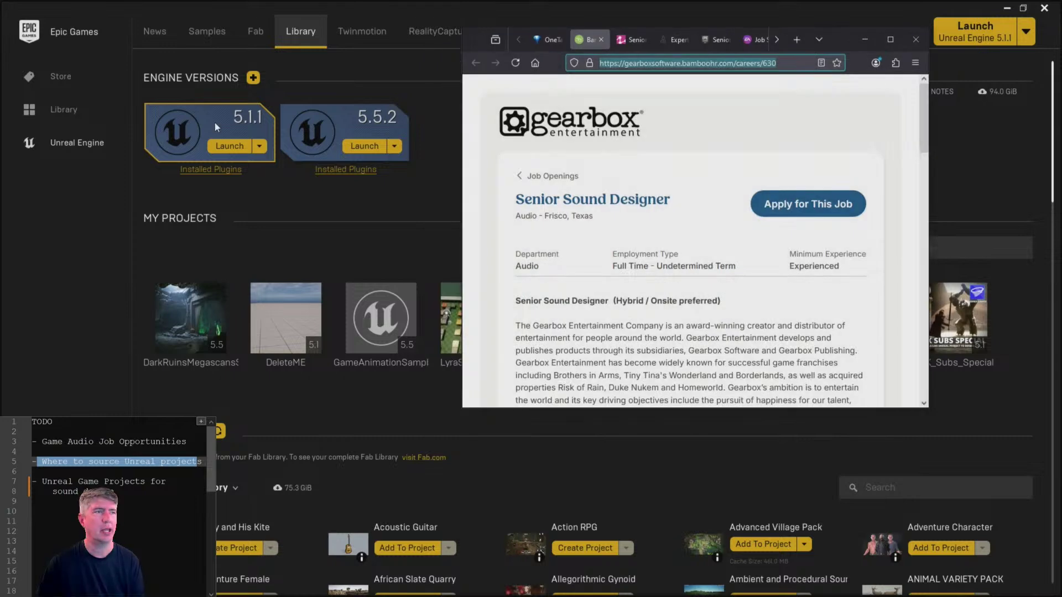
- Maximize the browser window and look through the open game audio job postings, from Media Molecule through Nintendo
{"action": "left_click", "coordinate": [891, 39]}
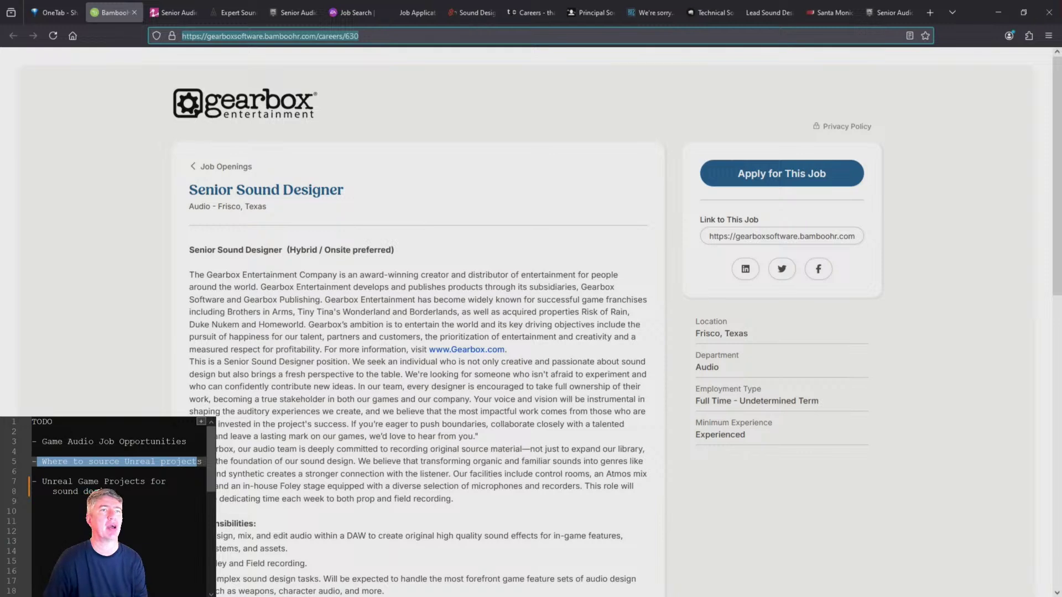
{"action": "left_click", "coordinate": [173, 8]}
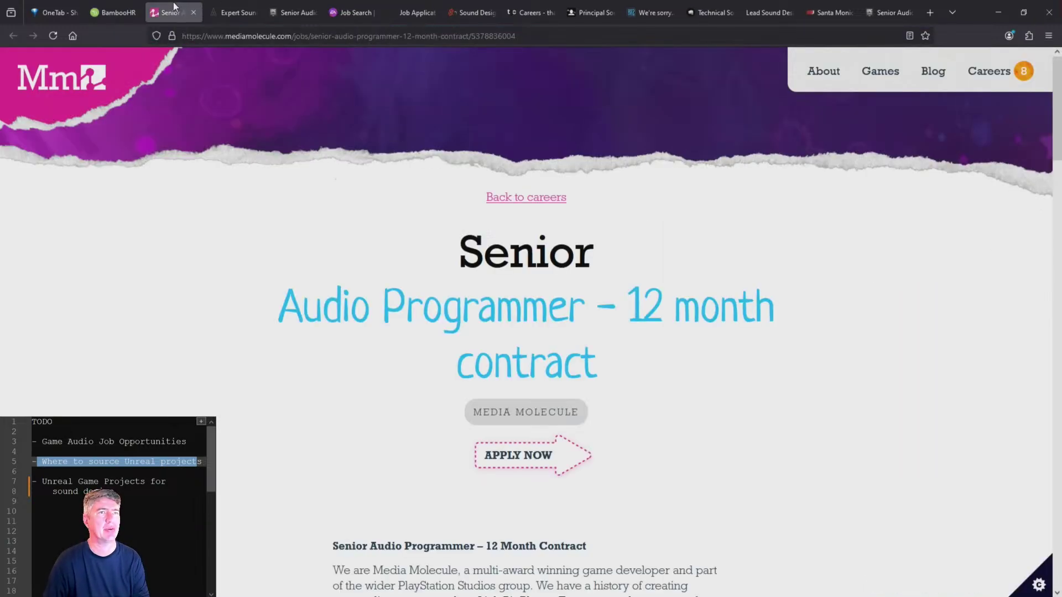
{"action": "key", "text": "ctrl+Tab"}
{"action": "key", "text": "ctrl+Tab"}
{"action": "key", "text": "ctrl+Tab"}
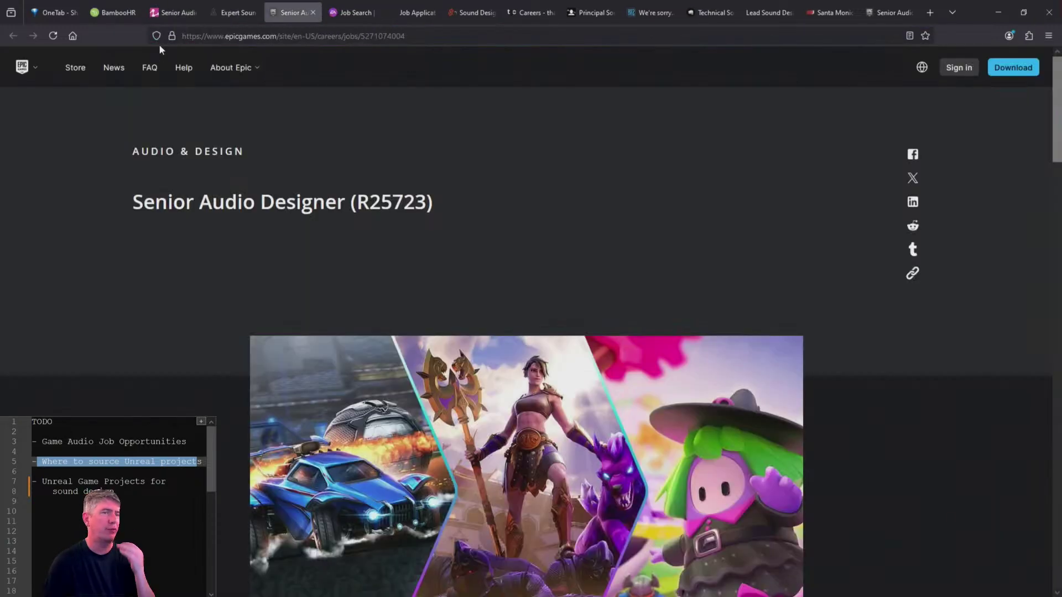
{"action": "key", "text": "ctrl+Tab"}
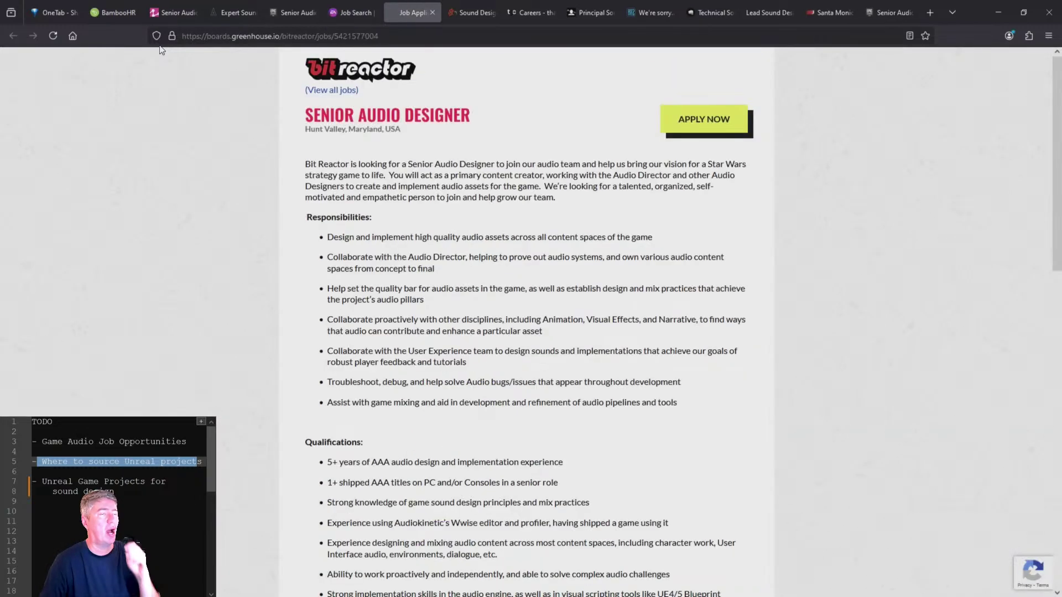
{"action": "key", "text": "ctrl+Tab"}
{"action": "key", "text": "ctrl+Tab"}
{"action": "key", "text": "ctrl+Tab"}
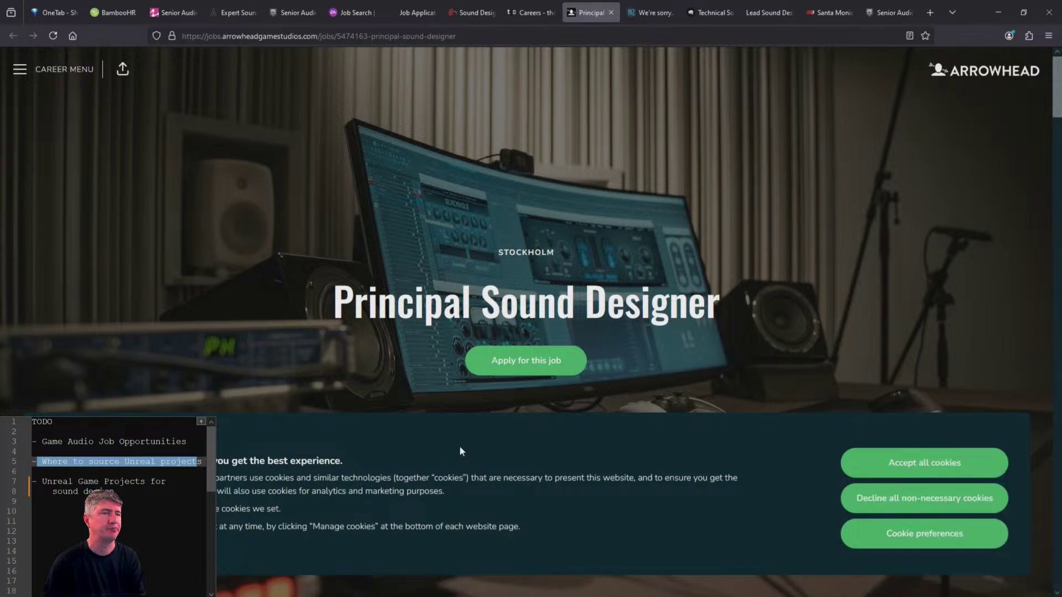
{"action": "key", "text": "ctrl+Tab"}
{"action": "key", "text": "ctrl+Tab"}
{"action": "key", "text": "ctrl+Tab"}
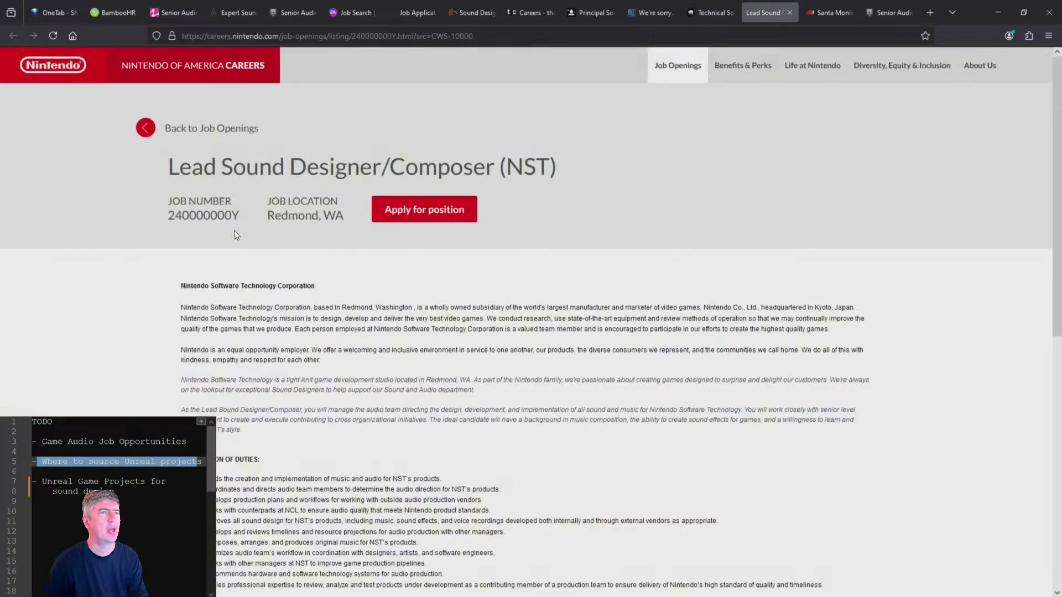
{"action": "key", "text": "ctrl+shift+Tab"}
- Return to Gearbox's Senior Sound Designer posting and highlight the DAW audio design and the Foley and field recording responsibilities
{"action": "left_click", "coordinate": [174, 13]}
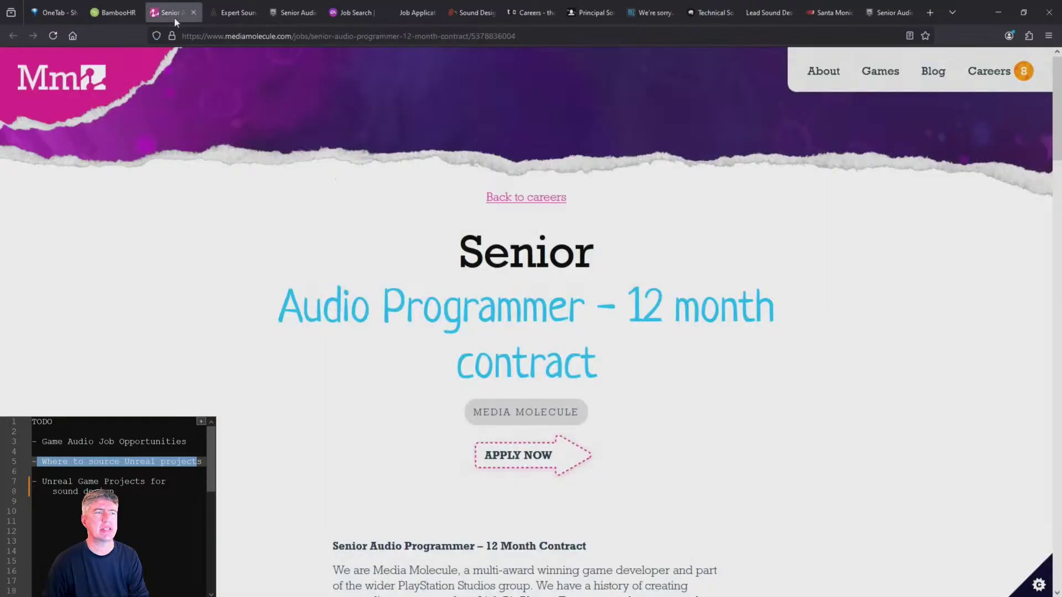
{"action": "left_click", "coordinate": [126, 14]}
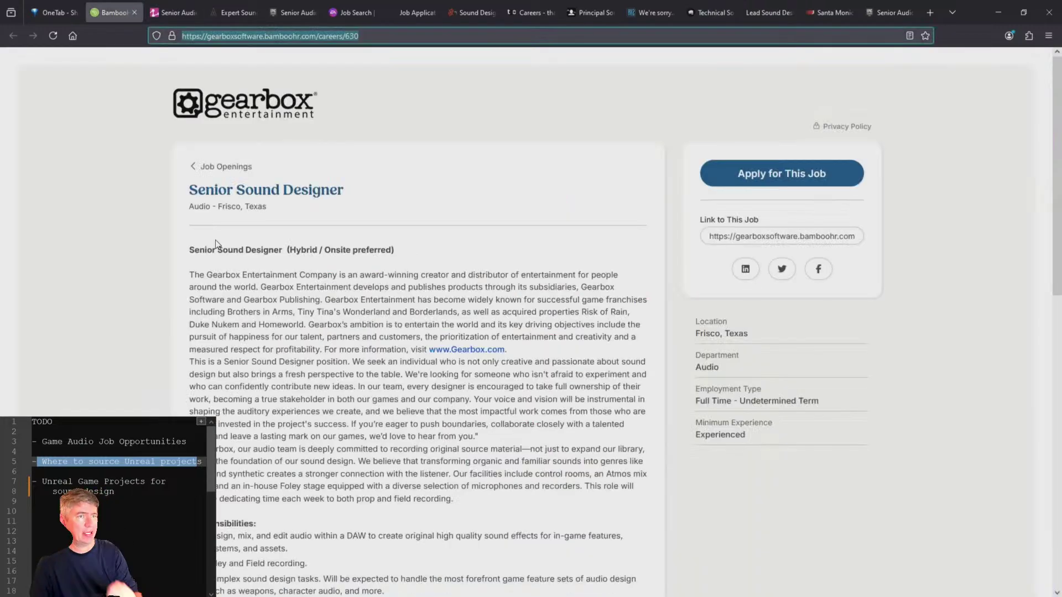
{"action": "scroll", "coordinate": [88, 242], "scroll_direction": "down", "scroll_amount": 5}
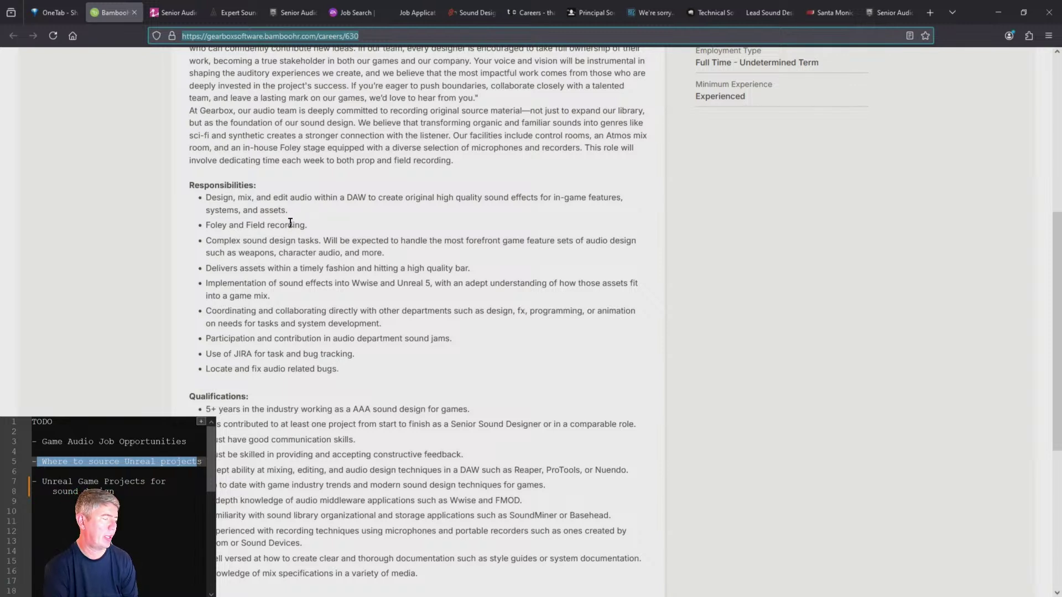
{"action": "left_click_drag", "start_coordinate": [301, 221], "coordinate": [194, 206]}
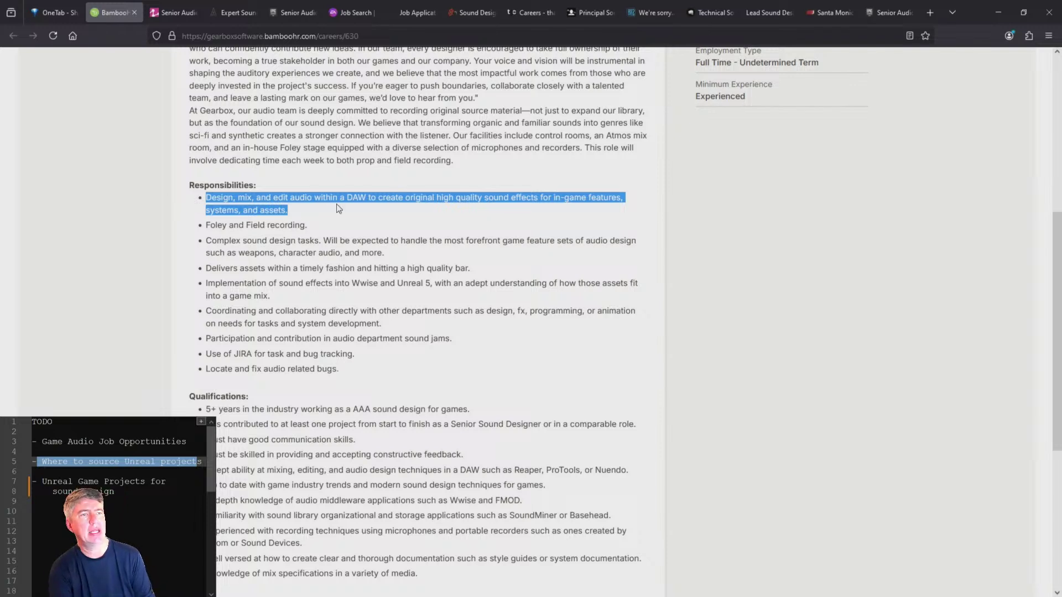
{"action": "left_click_drag", "start_coordinate": [332, 227], "coordinate": [205, 227]}
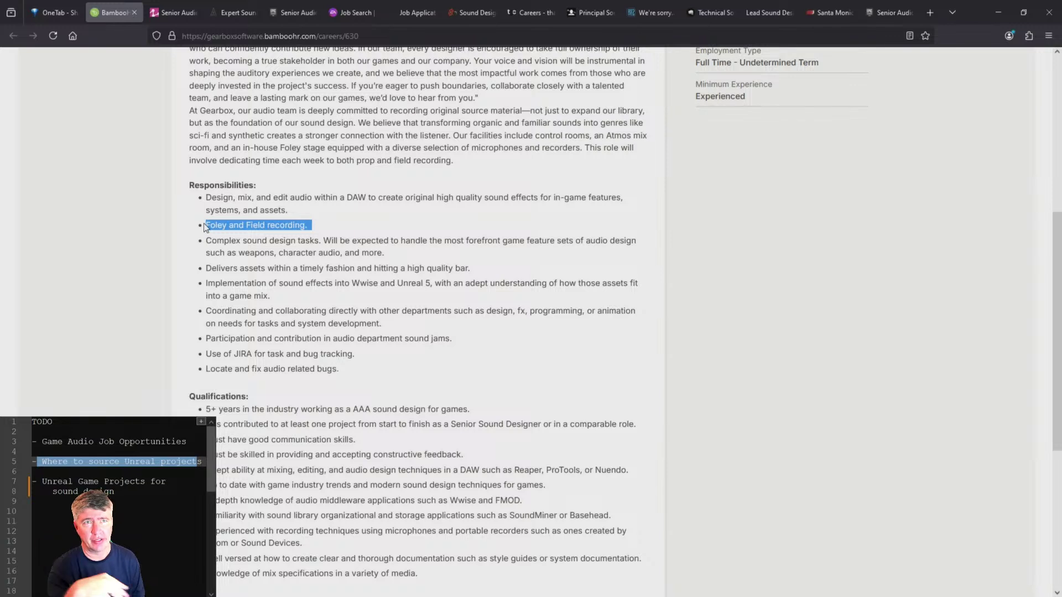
- Highlight the 5+ years AAA sound design qualification and the Senior Sound Designer title in the Gearbox posting
{"action": "scroll", "coordinate": [369, 272], "scroll_direction": "down", "scroll_amount": 3}
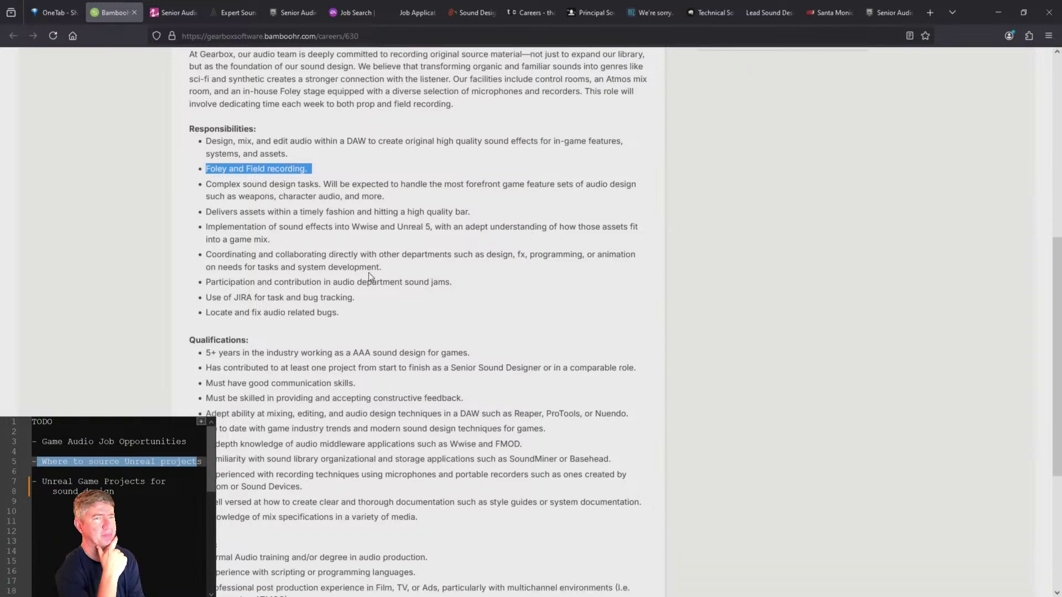
{"action": "left_click_drag", "start_coordinate": [468, 296], "coordinate": [203, 301]}
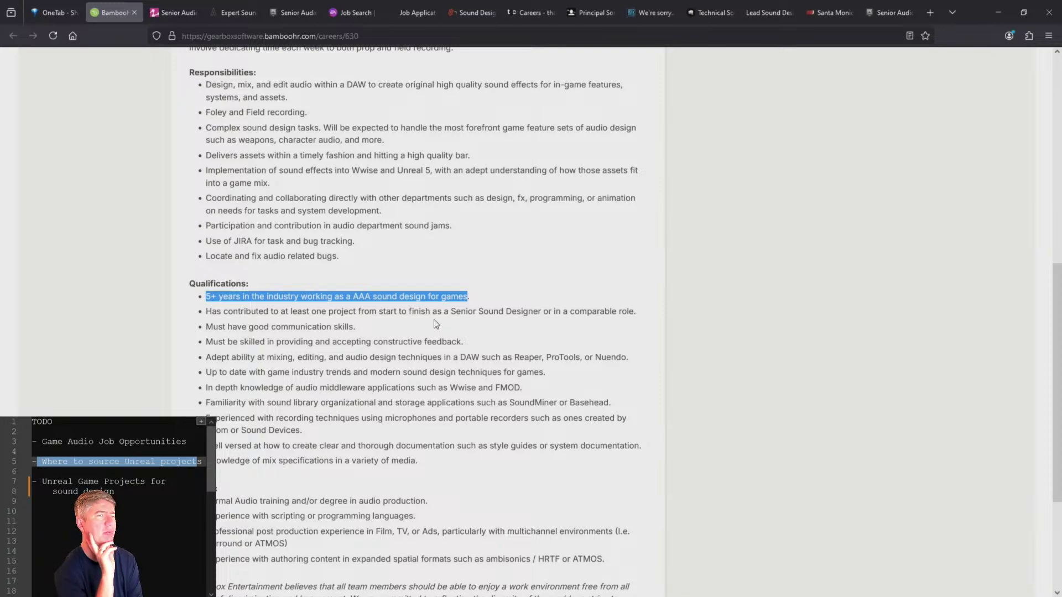
{"action": "scroll", "coordinate": [434, 322], "scroll_direction": "up", "scroll_amount": 12}
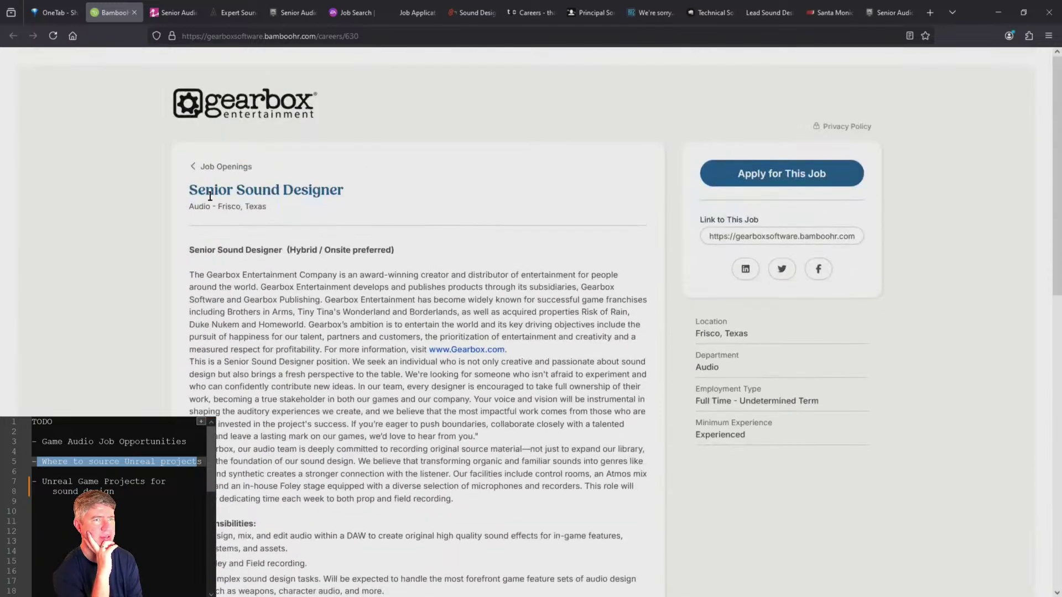
{"action": "triple_click", "coordinate": [365, 187]}
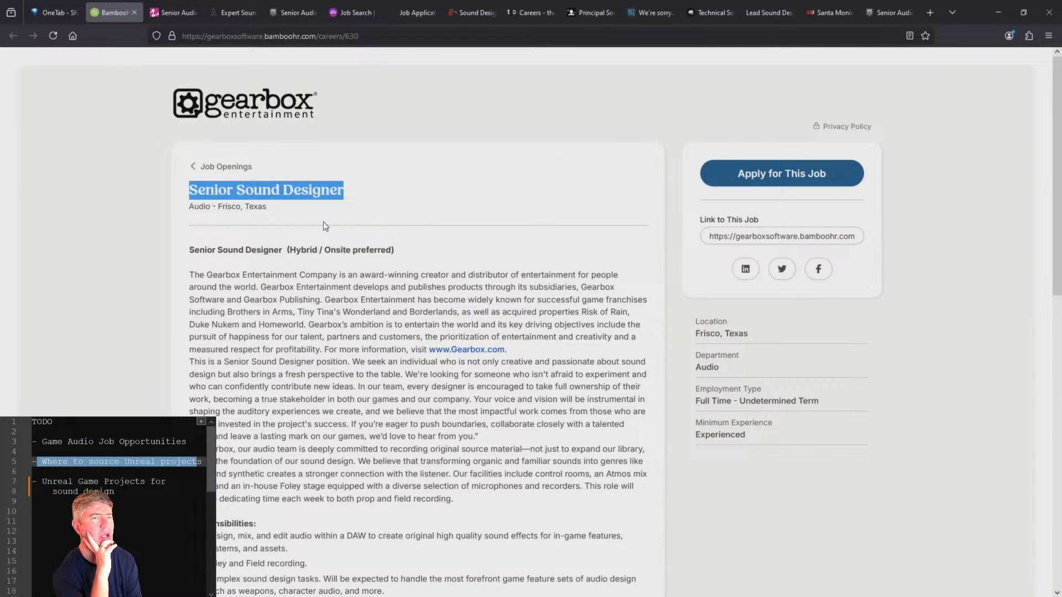
- Highlight Gearbox's qualifications on senior project contribution, Wwise and FMOD, DAWs, sound library applications, and Zoom or Sound Devices recorders
{"action": "scroll", "coordinate": [323, 229], "scroll_direction": "down", "scroll_amount": 5}
{"action": "scroll", "coordinate": [324, 229], "scroll_direction": "down", "scroll_amount": 3}
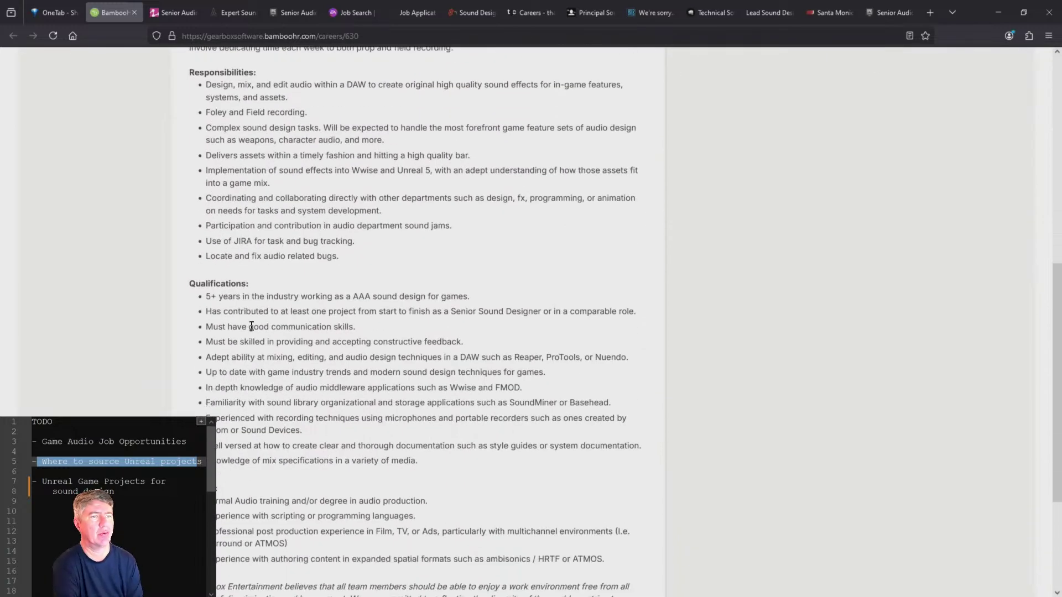
{"action": "left_click_drag", "start_coordinate": [208, 318], "coordinate": [567, 320]}
{"action": "scroll", "coordinate": [486, 330], "scroll_direction": "down", "scroll_amount": 2}
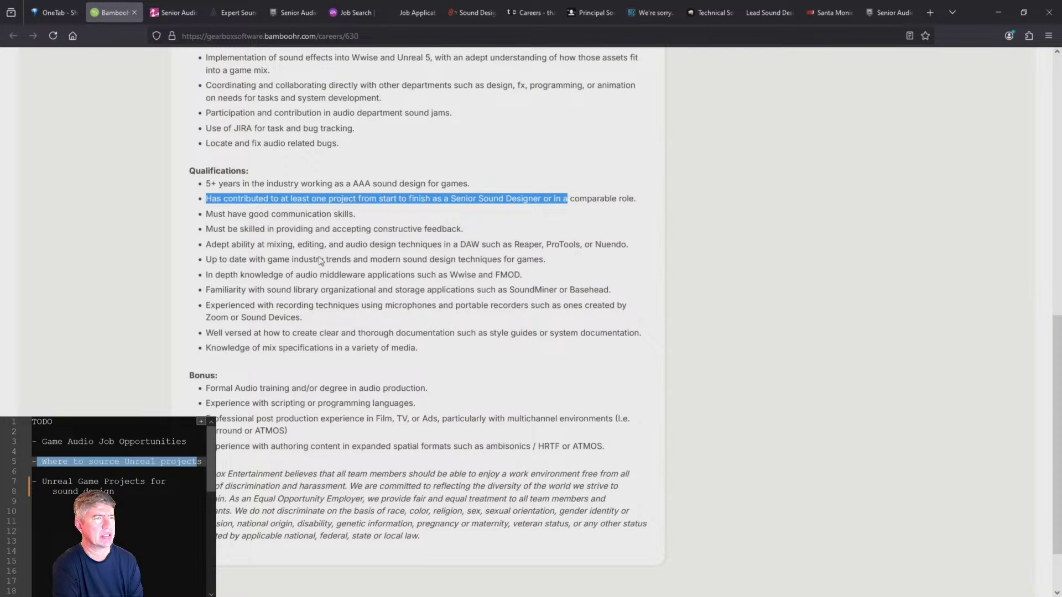
{"action": "left_click_drag", "start_coordinate": [449, 275], "coordinate": [600, 281]}
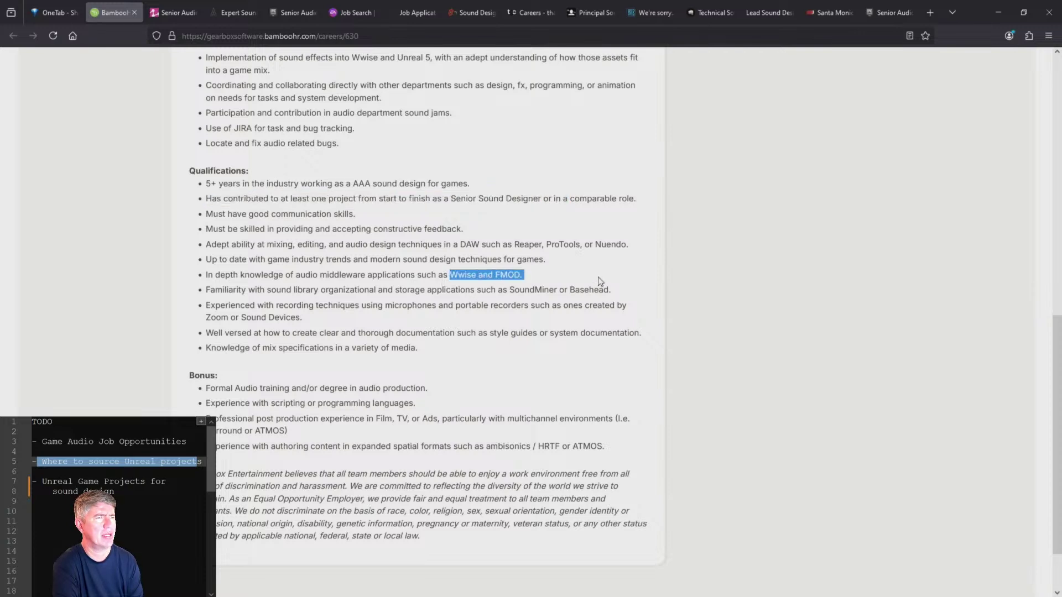
{"action": "left_click_drag", "start_coordinate": [506, 245], "coordinate": [638, 259]}
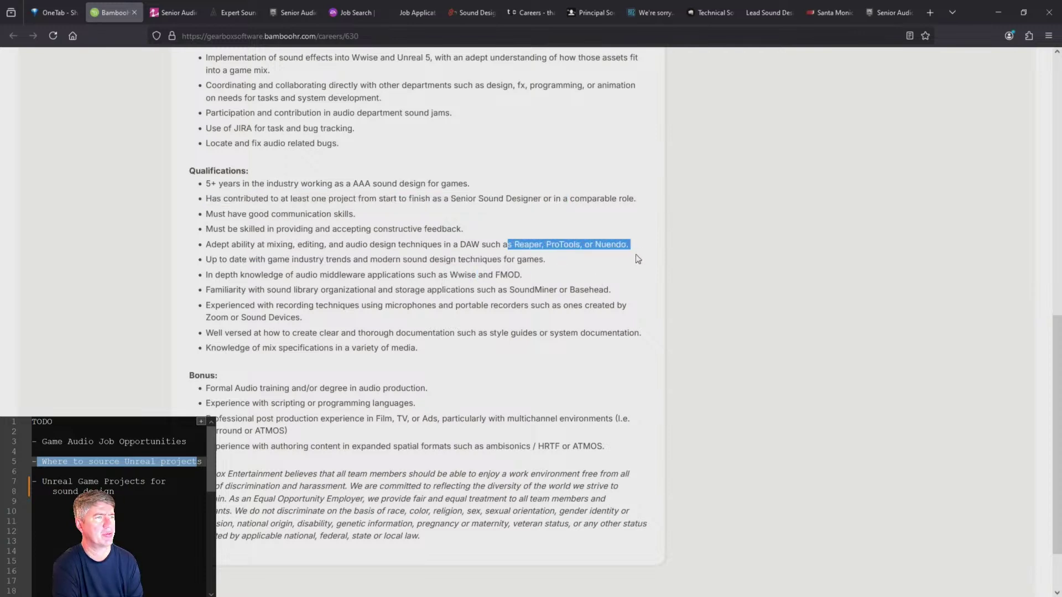
{"action": "left_click_drag", "start_coordinate": [210, 290], "coordinate": [638, 291]}
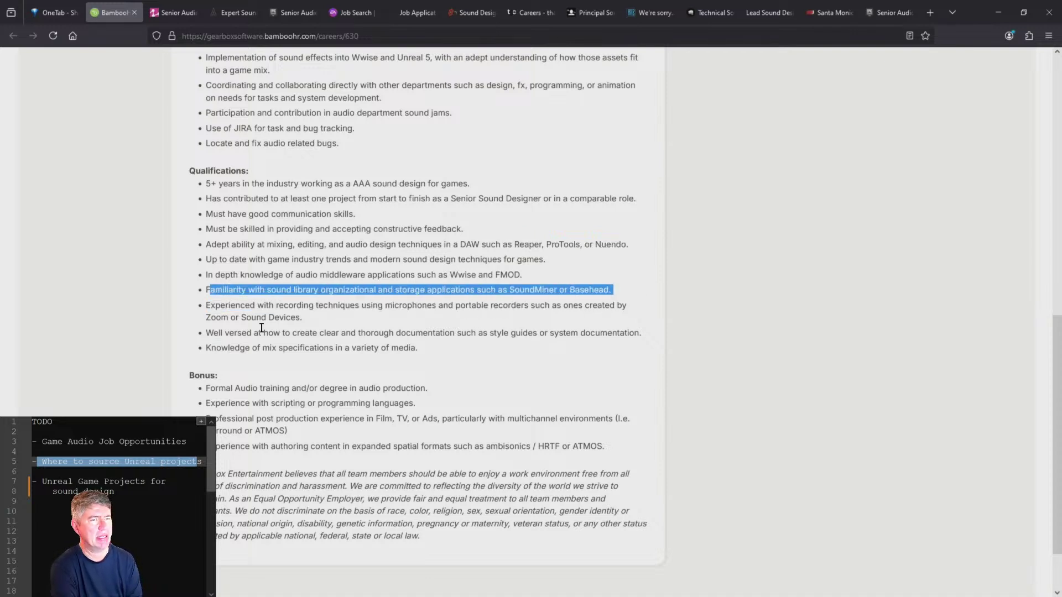
{"action": "left_click", "coordinate": [332, 324]}
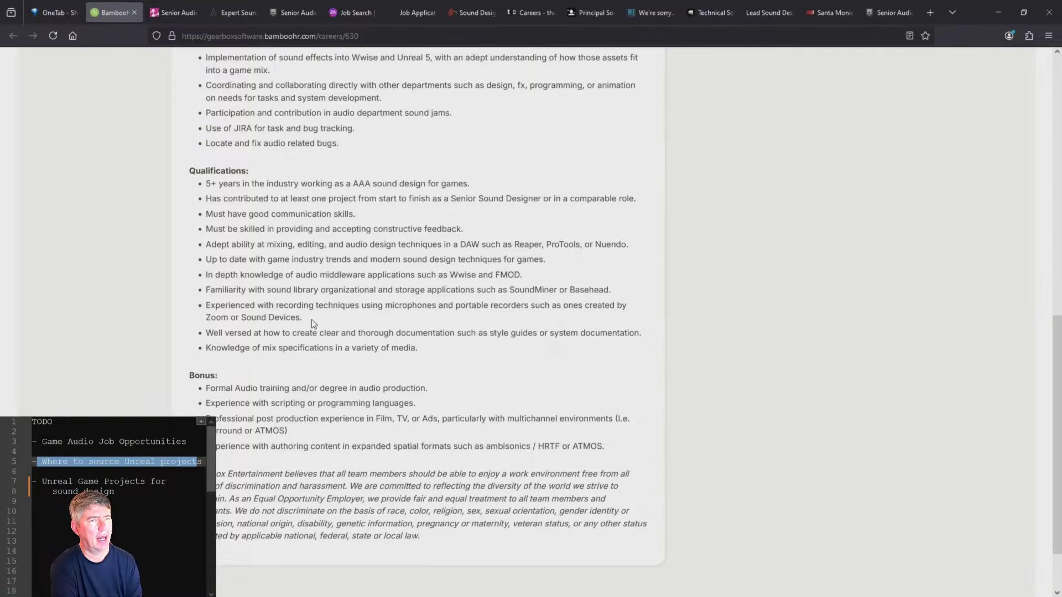
{"action": "left_click_drag", "start_coordinate": [311, 324], "coordinate": [161, 314]}
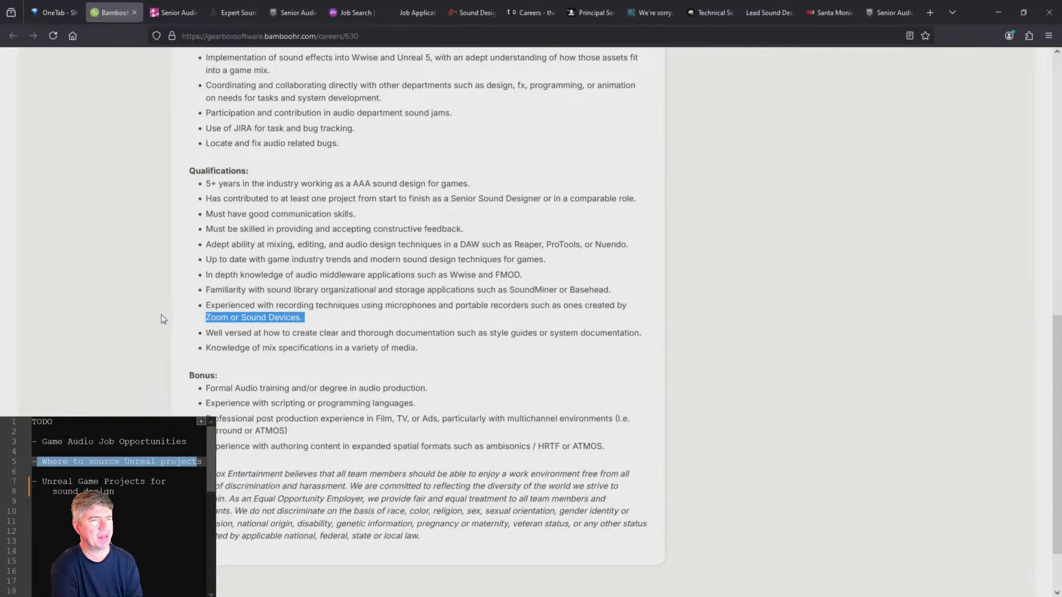
- Examine the Bonus section of the Gearbox posting and review its introduction, responsibilities and qualifications again
{"action": "scroll", "coordinate": [444, 346], "scroll_direction": "down", "scroll_amount": 2}
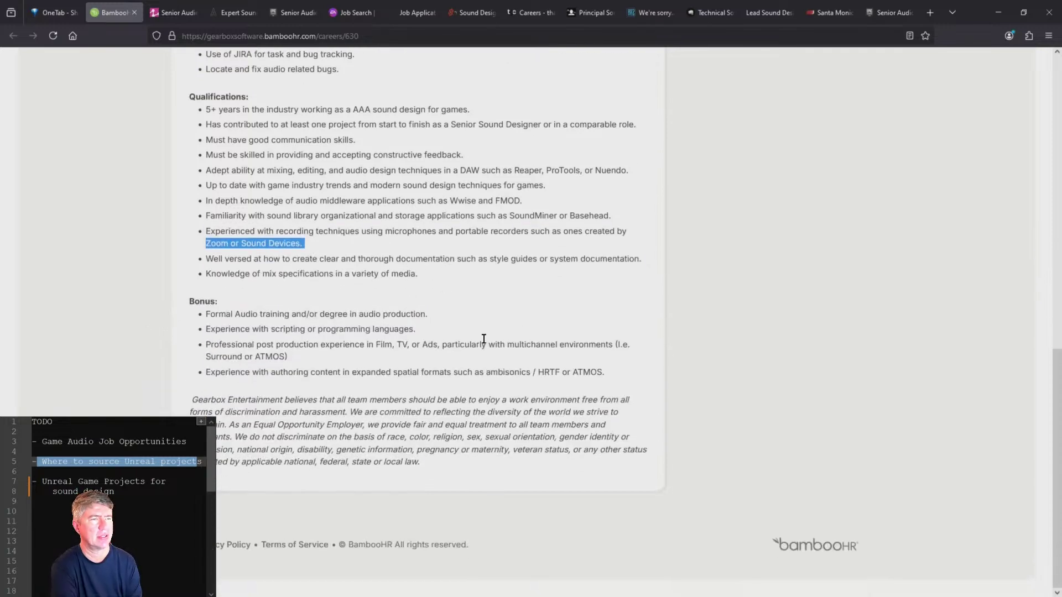
{"action": "left_click", "coordinate": [510, 314]}
{"action": "scroll", "coordinate": [497, 316], "scroll_direction": "up", "scroll_amount": 15}
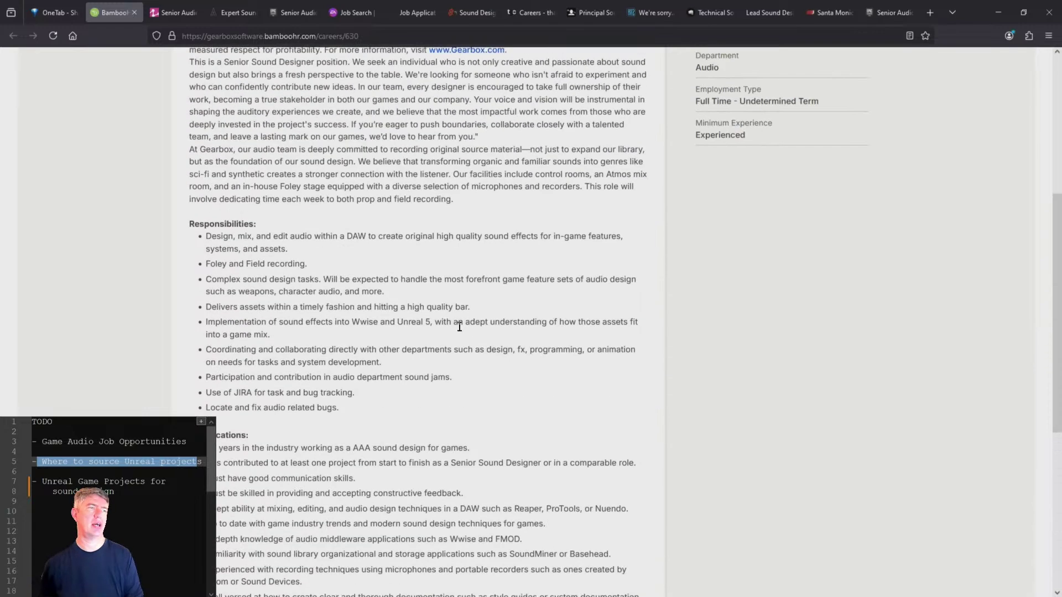
{"action": "scroll", "coordinate": [459, 324], "scroll_direction": "up", "scroll_amount": 1}
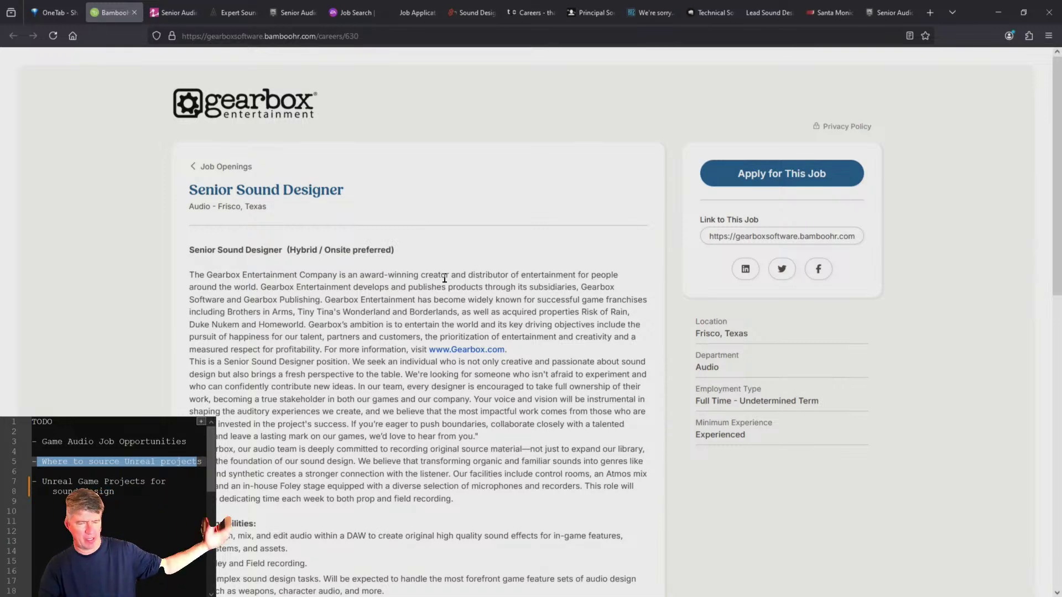
{"action": "scroll", "coordinate": [575, 323], "scroll_direction": "down", "scroll_amount": 1}
{"action": "scroll", "coordinate": [576, 323], "scroll_direction": "down", "scroll_amount": 8}
{"action": "scroll", "coordinate": [491, 294], "scroll_direction": "up", "scroll_amount": 3}
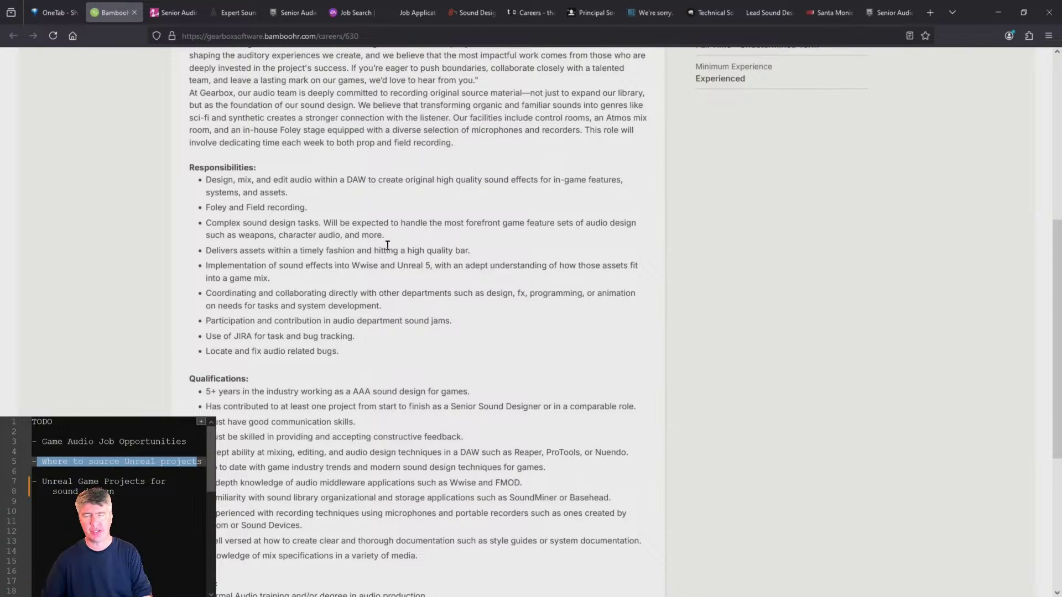
- Switch to the Media Molecule posting and highlight "Audio Programmer – 12 month" in its title
{"action": "key", "text": "ctrl+Tab"}
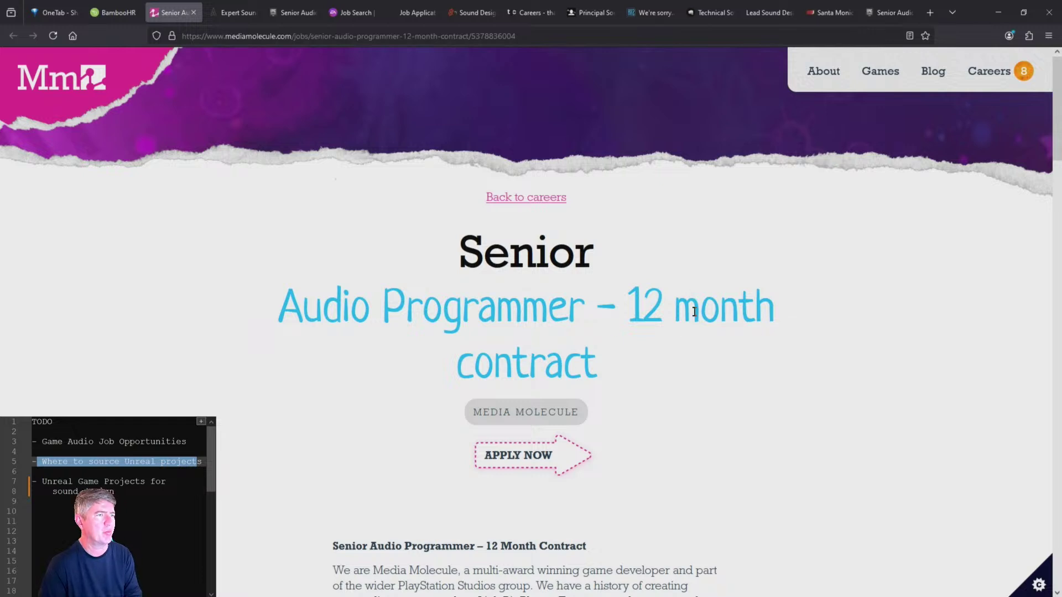
{"action": "left_click_drag", "start_coordinate": [776, 332], "coordinate": [197, 322]}
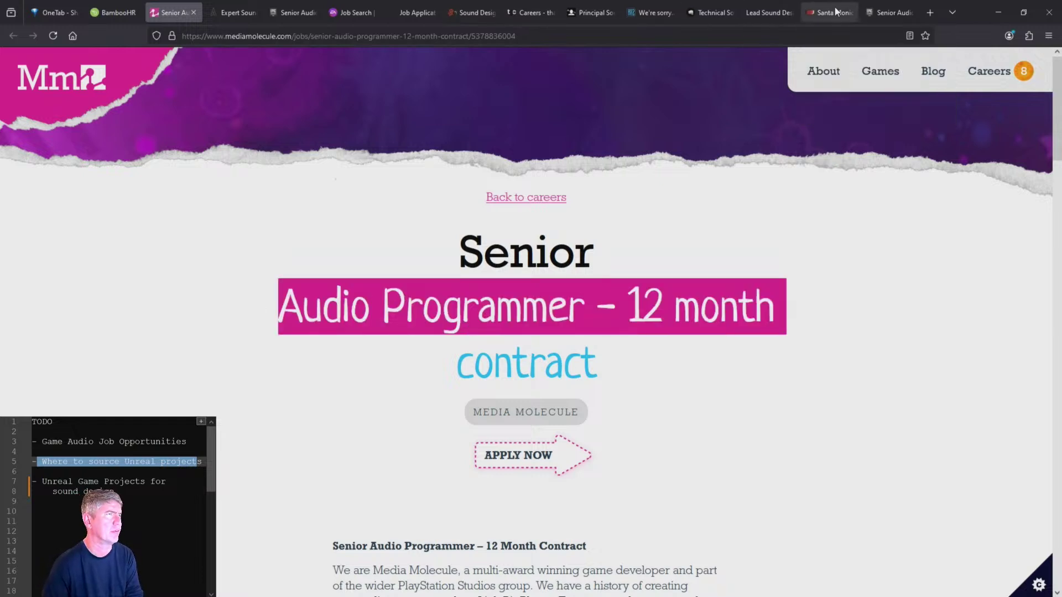
- Move the Santa Monica Studio tab and the last Senior Audio tab directly after the Gearbox tab, and open the Santa Monica Studio posting
{"action": "left_click_drag", "start_coordinate": [830, 12], "coordinate": [205, 5]}
{"action": "left_click_drag", "start_coordinate": [888, 12], "coordinate": [215, 11]}
{"action": "left_click", "coordinate": [174, 12]}
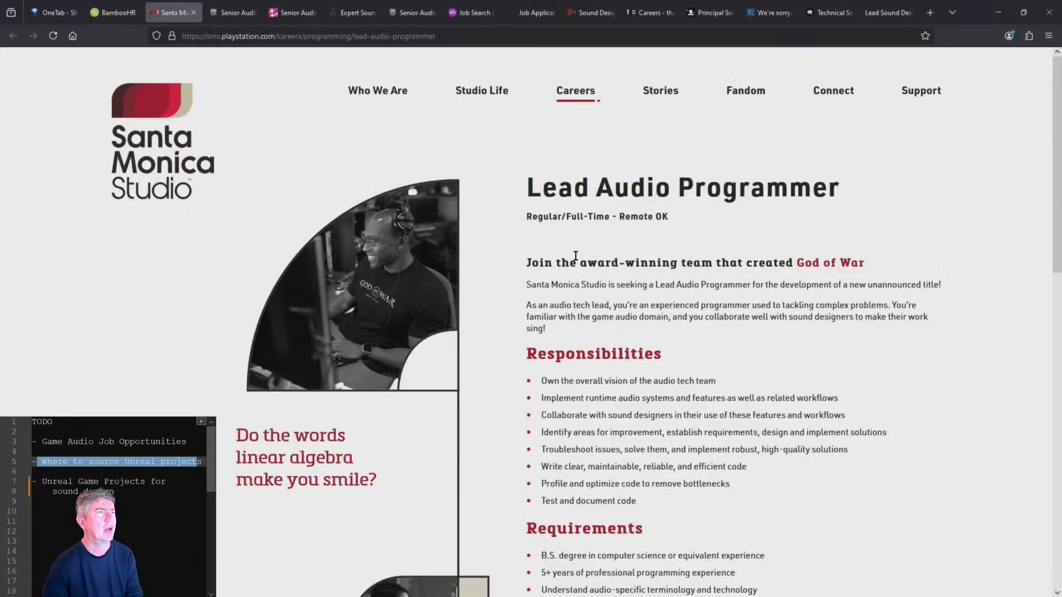
- Highlight the "5+ years of professional programming experience" and "Expertise in C++" requirements in the Lead Audio Programmer posting
{"action": "scroll", "coordinate": [687, 221], "scroll_direction": "down", "scroll_amount": 1}
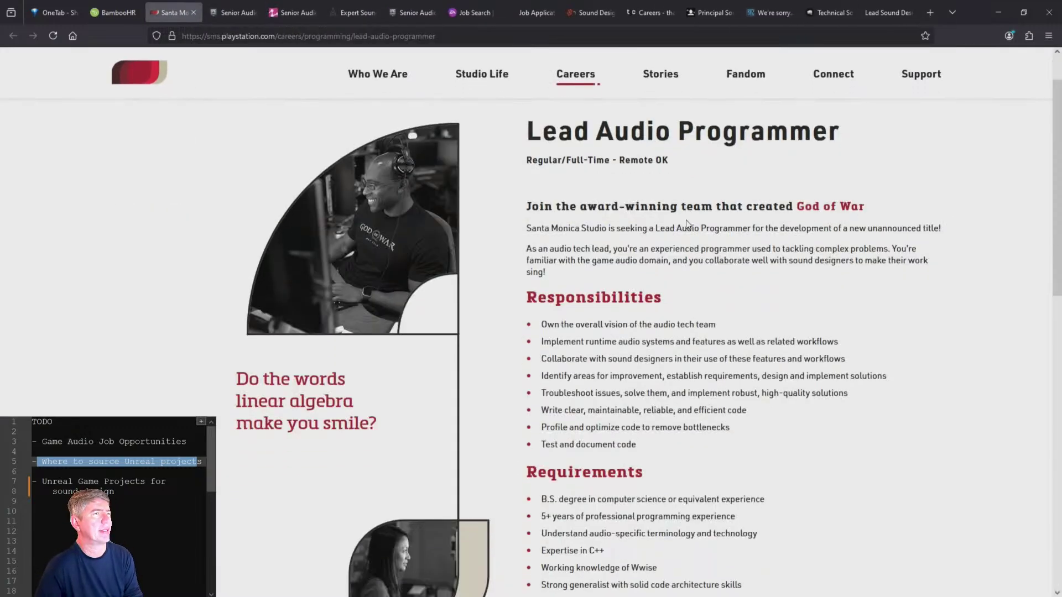
{"action": "scroll", "coordinate": [687, 221], "scroll_direction": "up", "scroll_amount": 1}
{"action": "scroll", "coordinate": [688, 224], "scroll_direction": "down", "scroll_amount": 5}
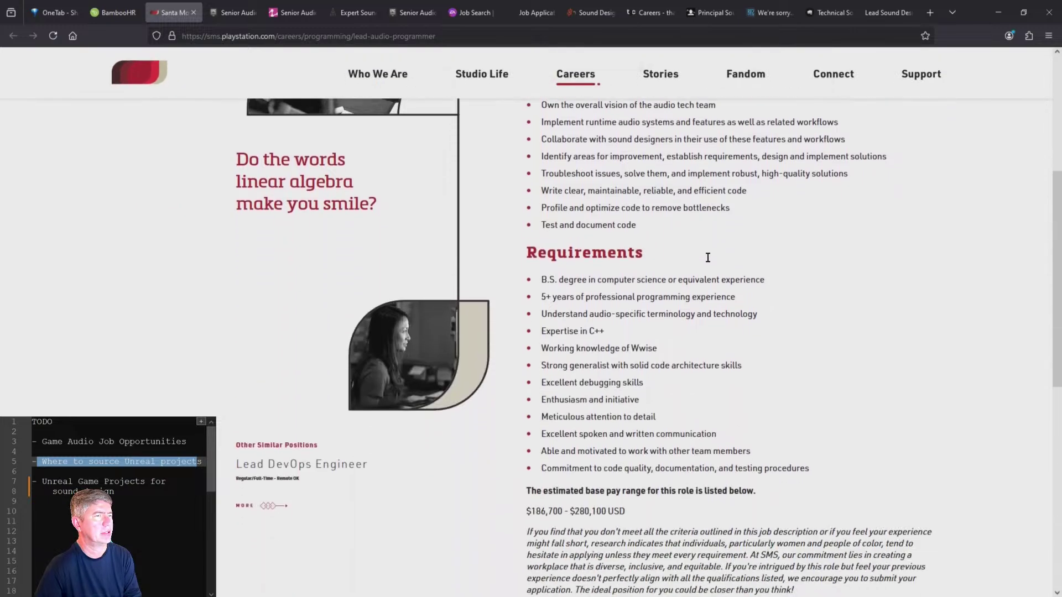
{"action": "left_click_drag", "start_coordinate": [542, 290], "coordinate": [755, 297]}
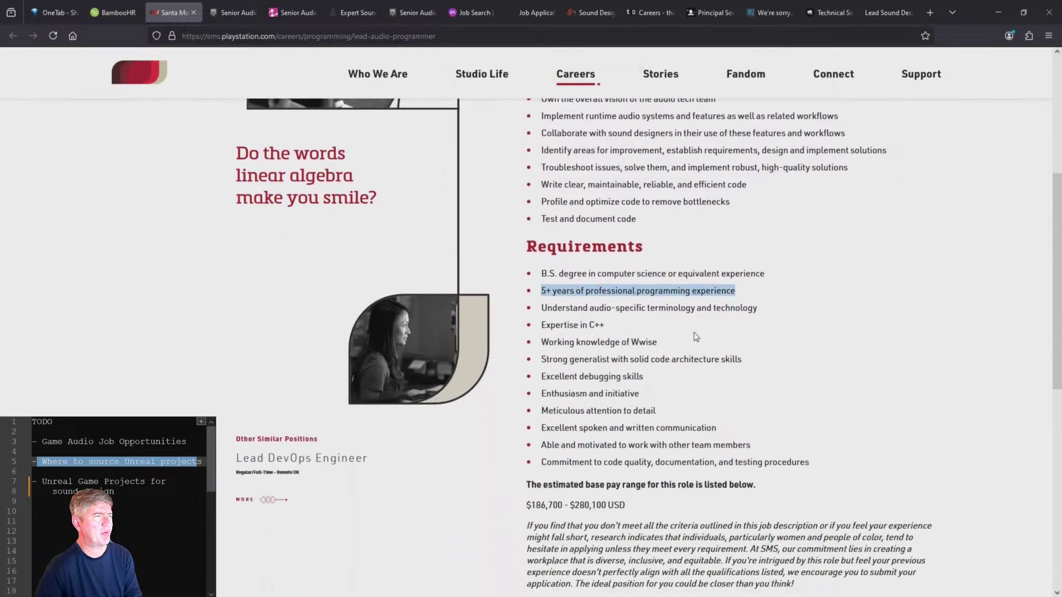
{"action": "left_click", "coordinate": [564, 318]}
{"action": "left_click_drag", "start_coordinate": [564, 317], "coordinate": [517, 320]}
{"action": "left_click_drag", "start_coordinate": [608, 325], "coordinate": [537, 322]}
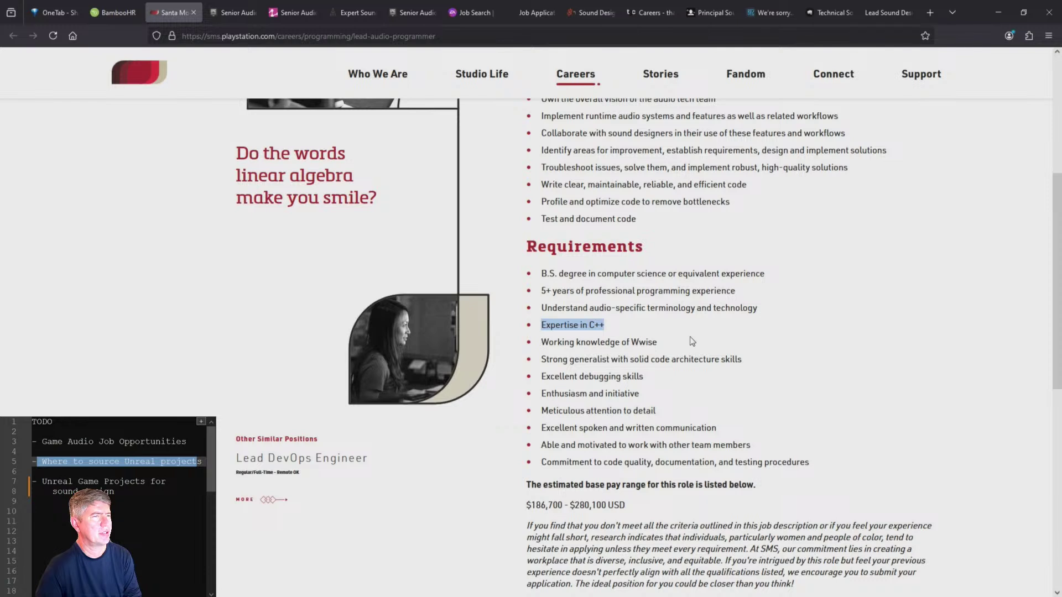
- Highlight the "Working knowledge of Wwise" requirement and the estimated base pay range in the Lead Audio Programmer posting
{"action": "left_click_drag", "start_coordinate": [692, 341], "coordinate": [520, 344]}
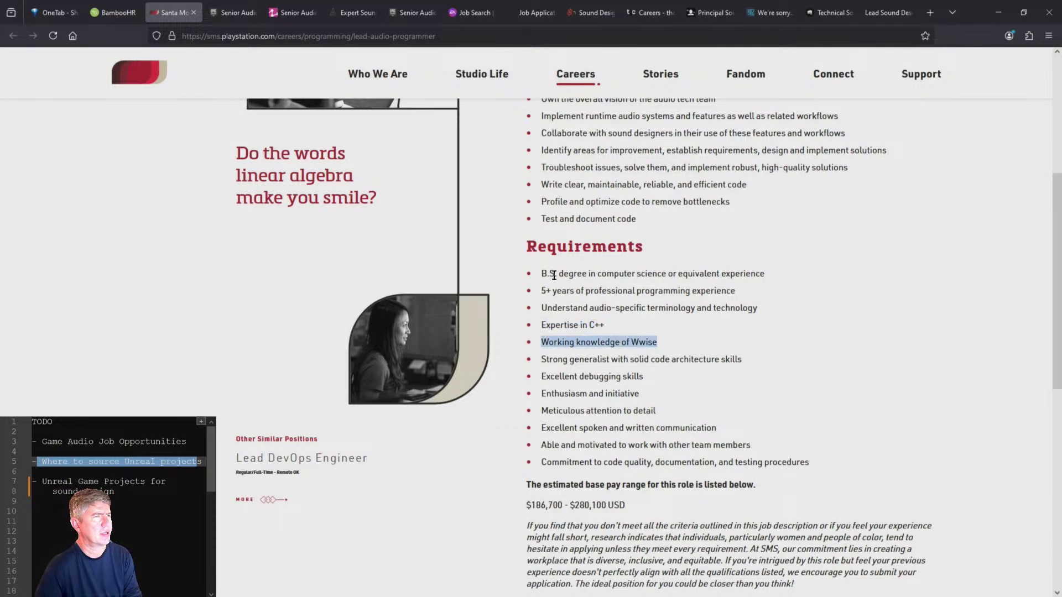
{"action": "scroll", "coordinate": [554, 275], "scroll_direction": "up", "scroll_amount": 2}
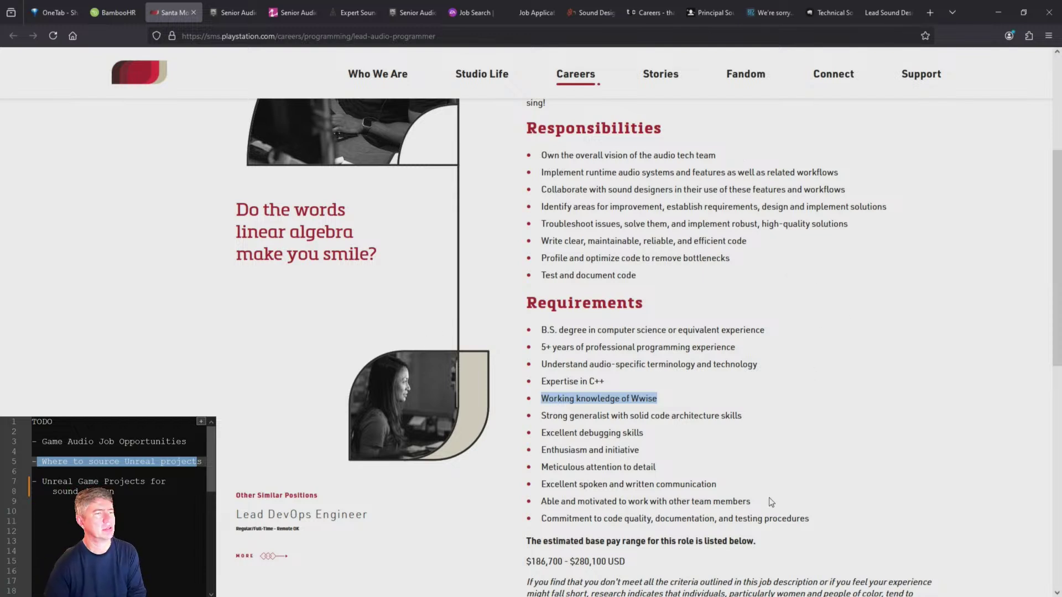
{"action": "left_click_drag", "start_coordinate": [694, 569], "coordinate": [498, 563]}
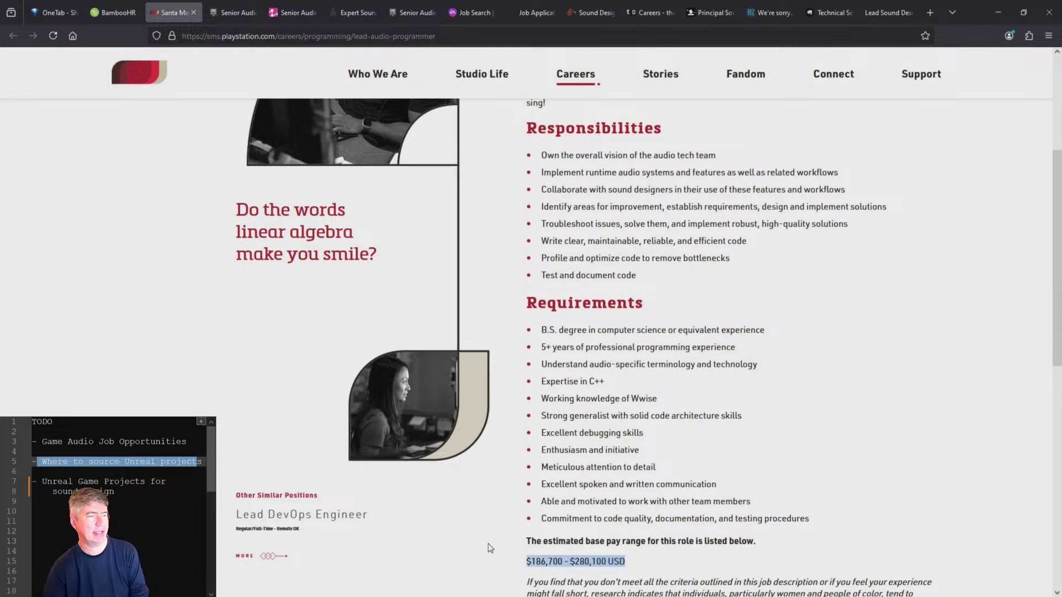
- Highlight "Remote OK" beneath the Lead Audio Programmer title and "God of War" in the introductory heading
{"action": "scroll", "coordinate": [647, 404], "scroll_direction": "up", "scroll_amount": 5}
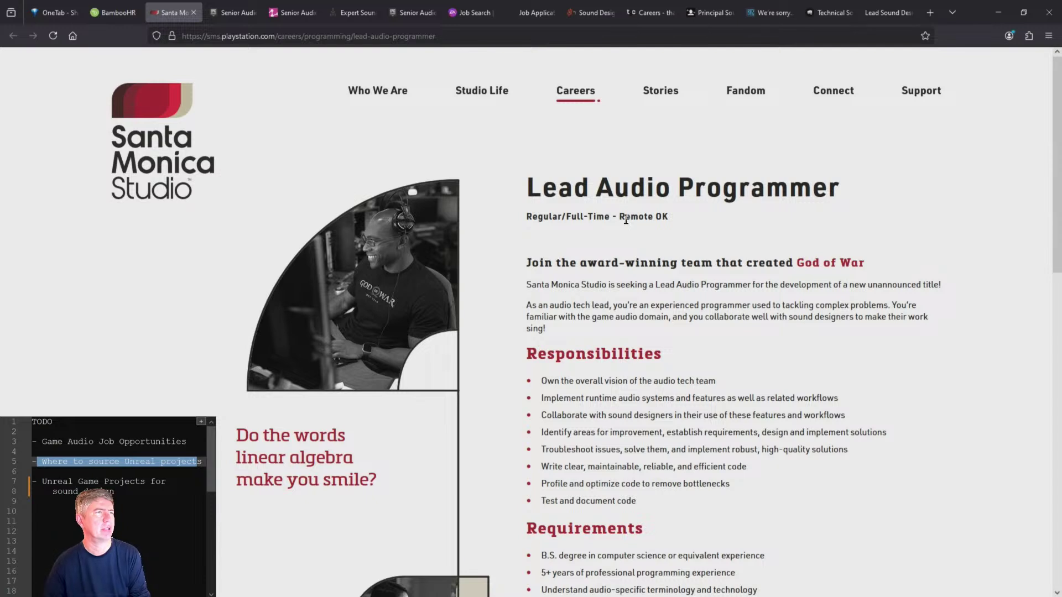
{"action": "left_click_drag", "start_coordinate": [624, 218], "coordinate": [673, 218]}
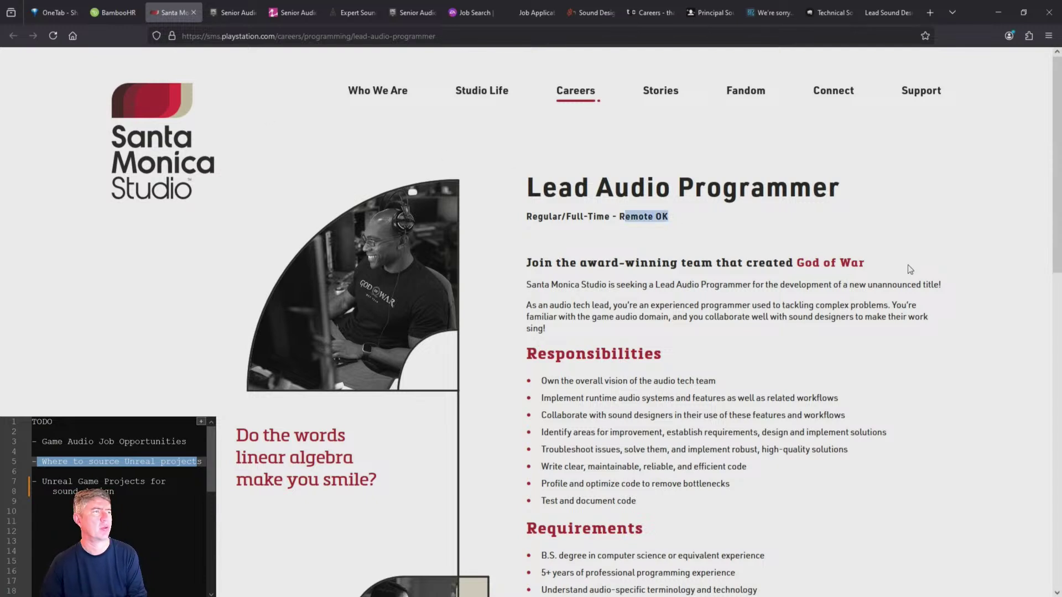
{"action": "left_click_drag", "start_coordinate": [800, 263], "coordinate": [891, 262]}
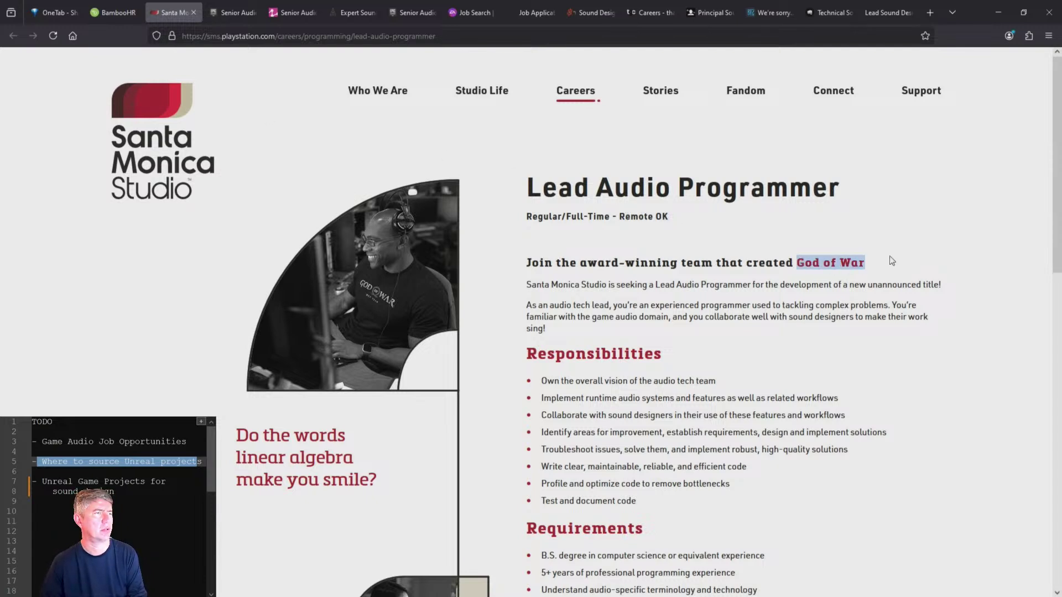
- Switch to the Epic Games Unreal Engine audio programming posting and highlight its requirement of 5+ years of professional programming experience
{"action": "left_click", "coordinate": [233, 12]}
{"action": "scroll", "coordinate": [487, 276], "scroll_direction": "down", "scroll_amount": 5}
{"action": "scroll", "coordinate": [493, 279], "scroll_direction": "down", "scroll_amount": 12}
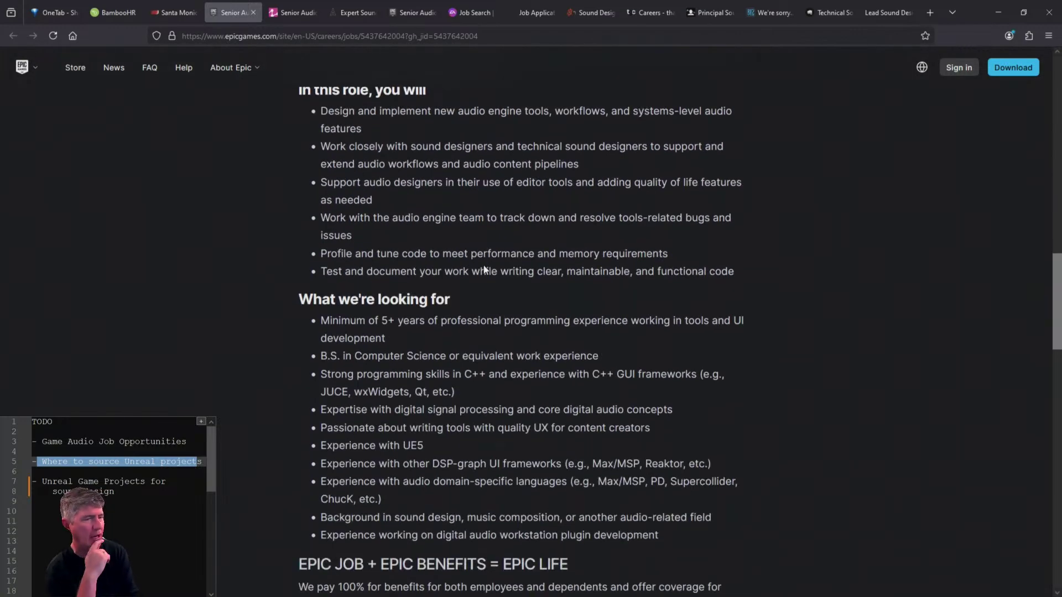
{"action": "scroll", "coordinate": [483, 265], "scroll_direction": "down", "scroll_amount": 1}
{"action": "scroll", "coordinate": [485, 274], "scroll_direction": "up", "scroll_amount": 1}
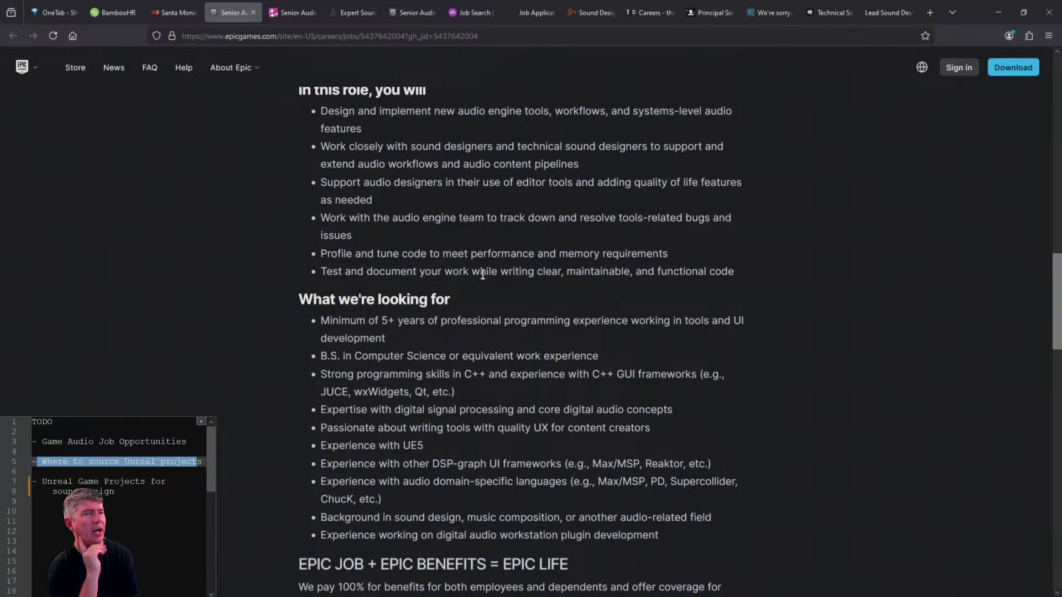
{"action": "triple_click", "coordinate": [417, 324]}
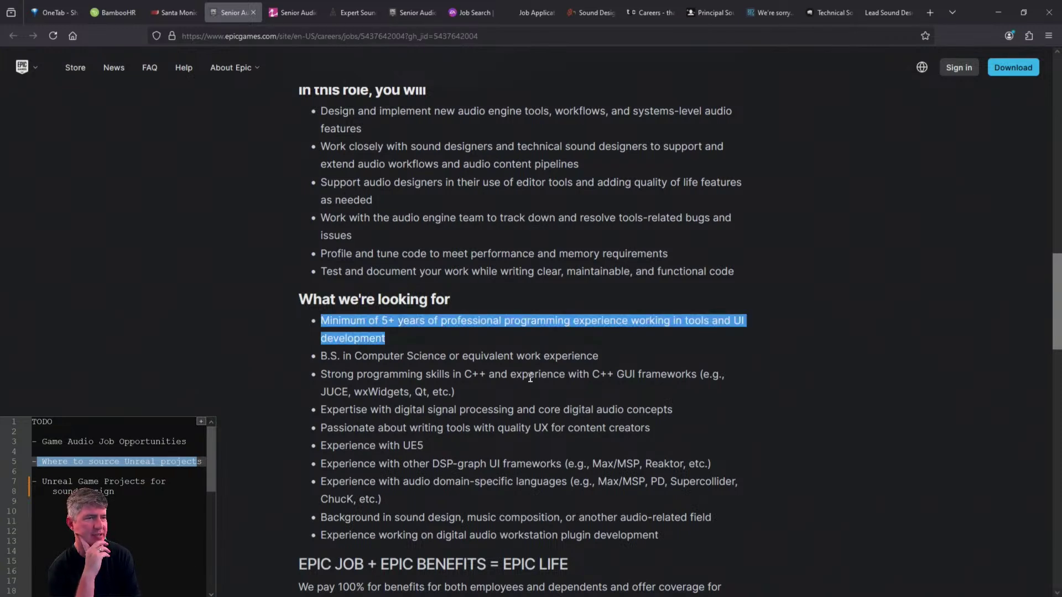
- Highlight the C++ and GUI framework, DSP-graph UI framework, and audio domain-specific language requirements in the Epic posting
{"action": "left_click_drag", "start_coordinate": [481, 391], "coordinate": [303, 381]}
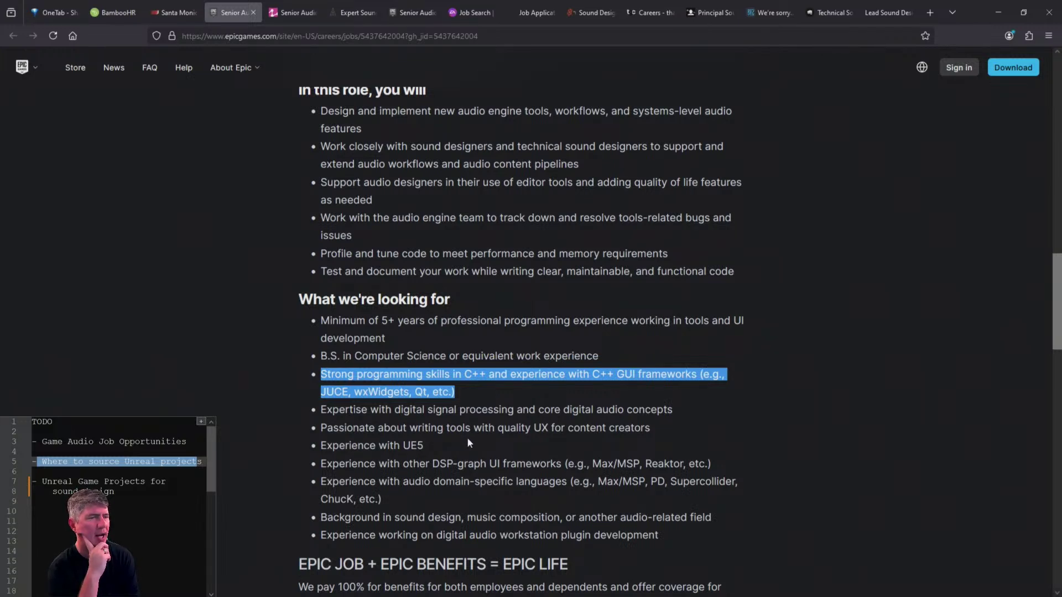
{"action": "left_click_drag", "start_coordinate": [338, 465], "coordinate": [722, 465]}
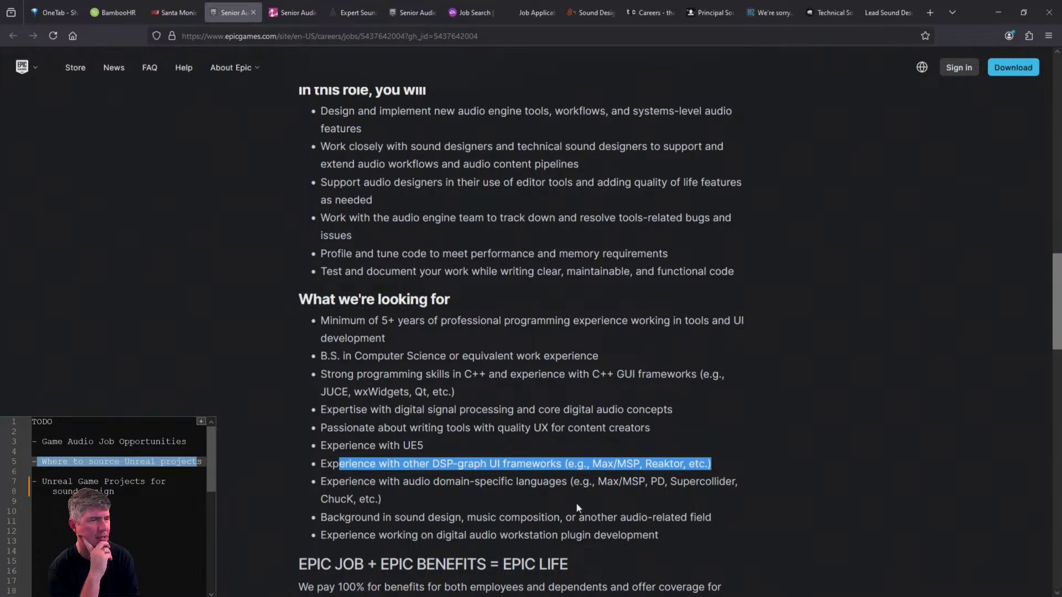
{"action": "left_click_drag", "start_coordinate": [606, 481], "coordinate": [685, 499]}
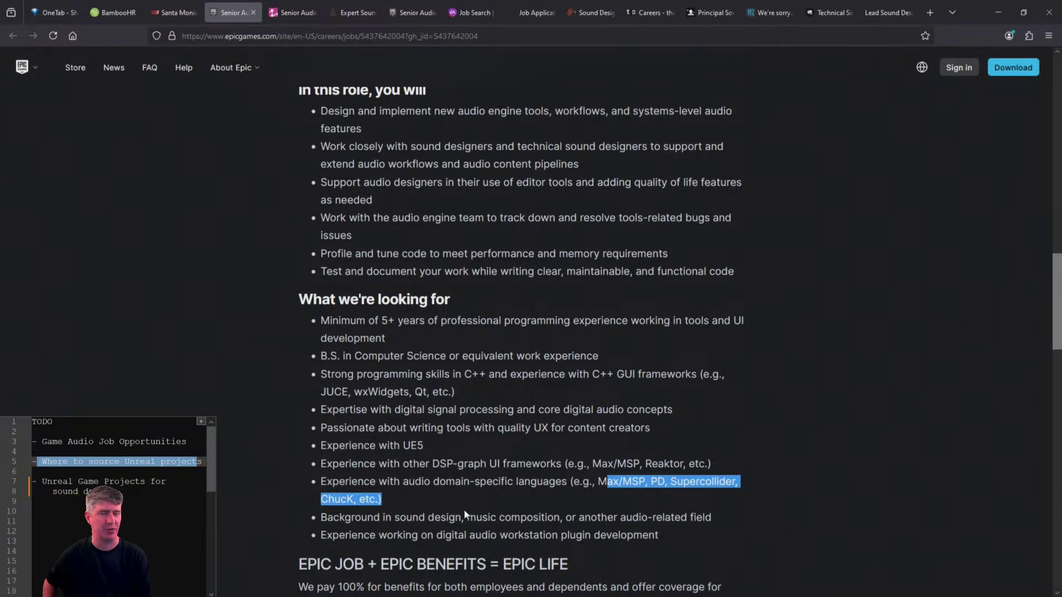
- Highlight the job title at the start of the Epic Games audio programming posting
{"action": "scroll", "coordinate": [452, 489], "scroll_direction": "down", "scroll_amount": 1}
{"action": "scroll", "coordinate": [464, 509], "scroll_direction": "up", "scroll_amount": 10}
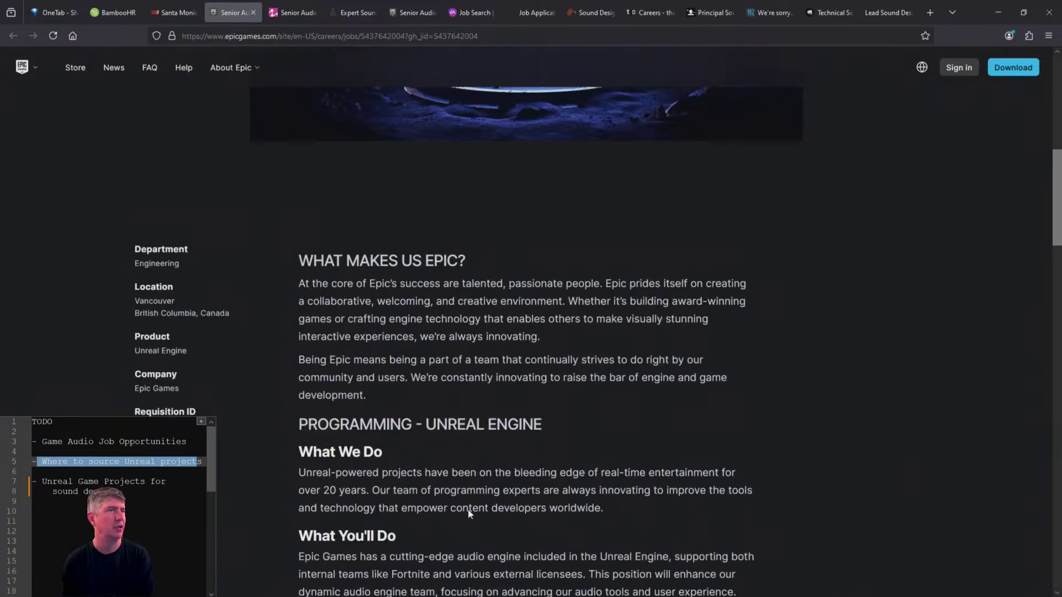
{"action": "scroll", "coordinate": [465, 508], "scroll_direction": "up", "scroll_amount": 12}
{"action": "left_click_drag", "start_coordinate": [134, 203], "coordinate": [380, 195]}
- Highlight "British Columbia Base Pay Range" under Pay Transparency Information, and return to the Epic posting's department and location details
{"action": "scroll", "coordinate": [315, 507], "scroll_direction": "down", "scroll_amount": 15}
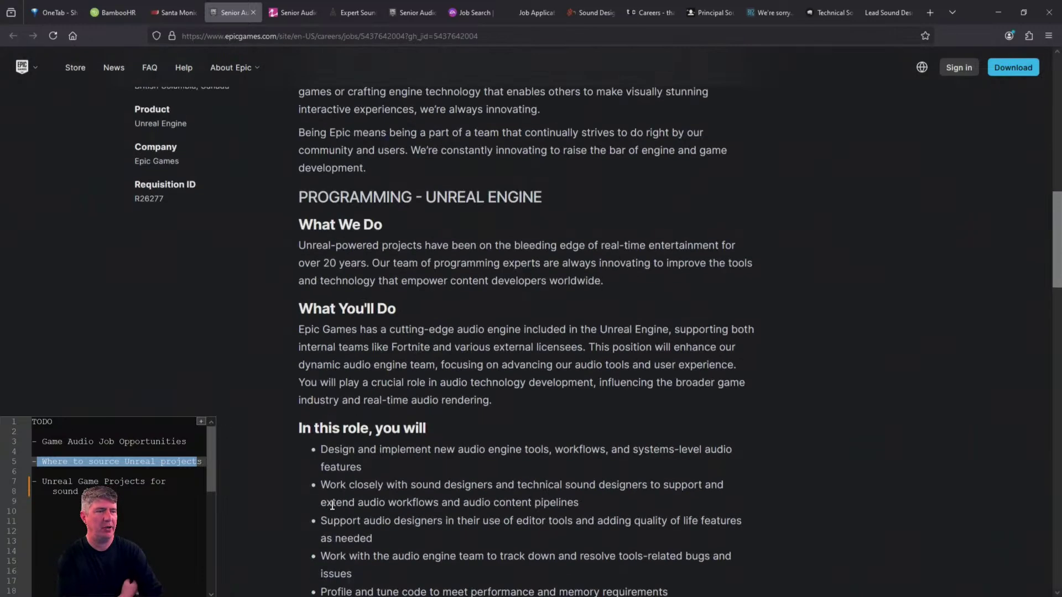
{"action": "scroll", "coordinate": [560, 477], "scroll_direction": "down", "scroll_amount": 3}
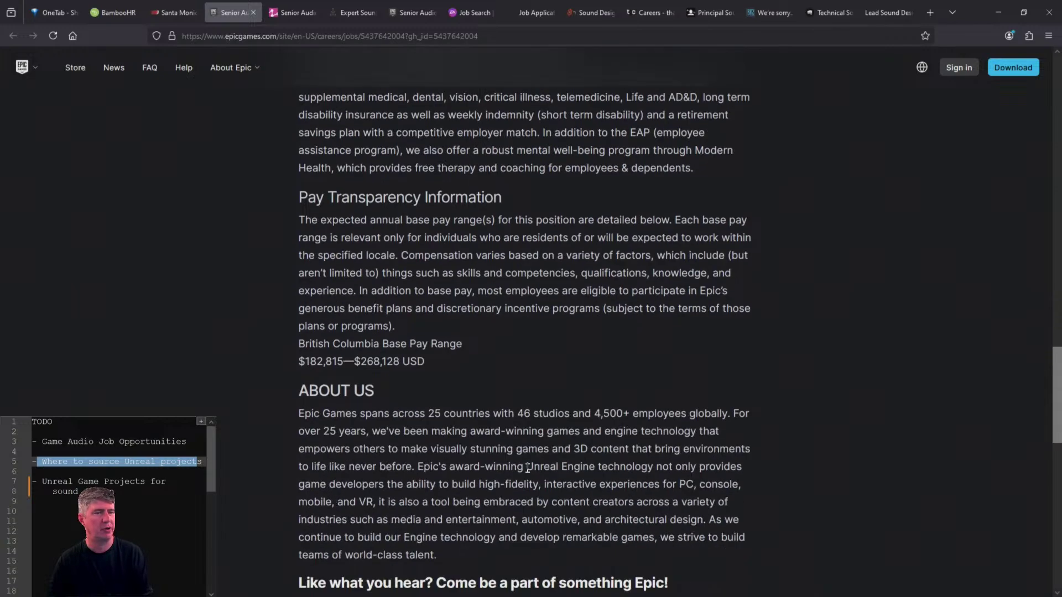
{"action": "left_click_drag", "start_coordinate": [430, 348], "coordinate": [434, 375]}
{"action": "left_click_drag", "start_coordinate": [299, 343], "coordinate": [490, 356]}
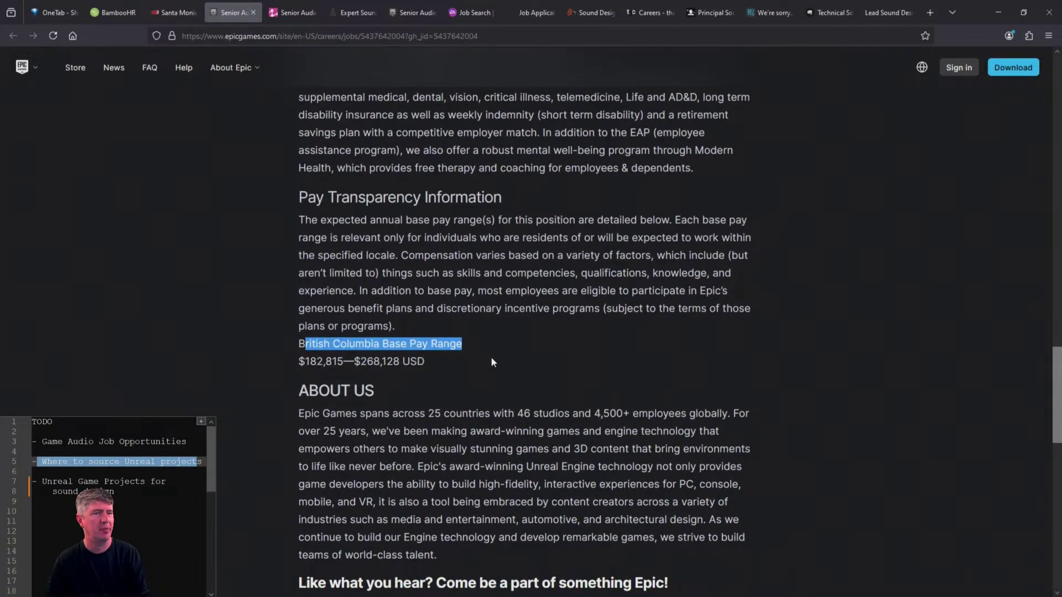
{"action": "scroll", "coordinate": [512, 377], "scroll_direction": "up", "scroll_amount": 20}
{"action": "scroll", "coordinate": [510, 371], "scroll_direction": "down", "scroll_amount": 3}
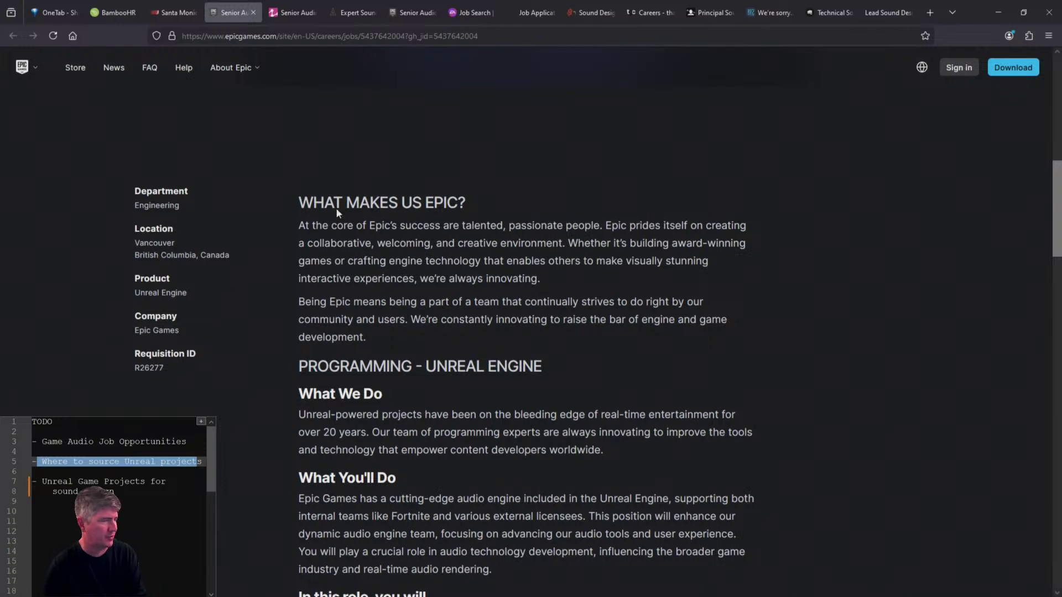
- Open Activision's Expert Sound Designer posting and review its job description through to the Responsibilities section
{"action": "left_click", "coordinate": [293, 12]}
{"action": "left_click", "coordinate": [358, 11]}
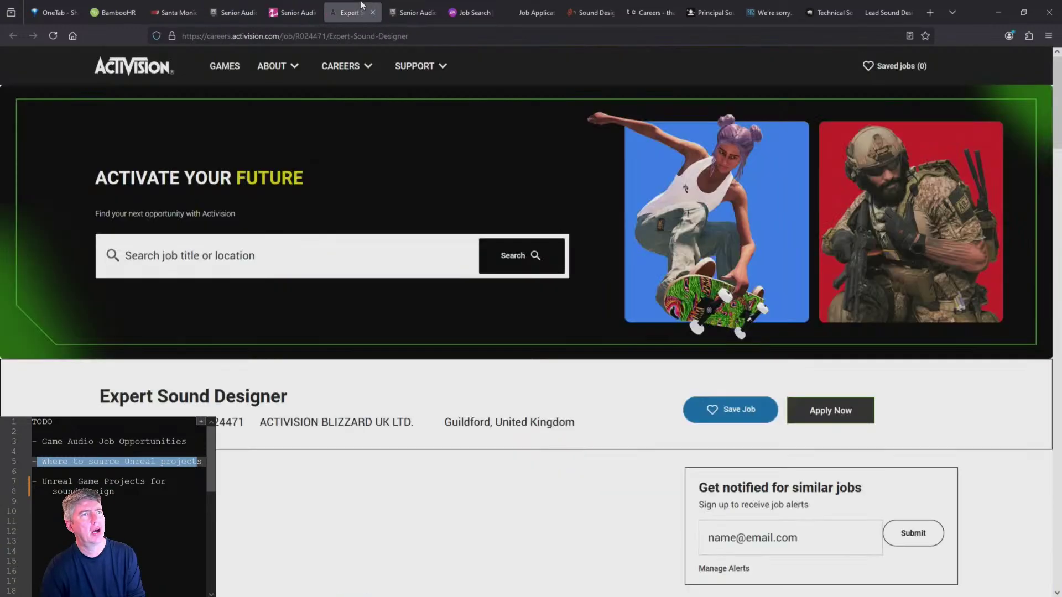
{"action": "scroll", "coordinate": [397, 185], "scroll_direction": "down", "scroll_amount": 6}
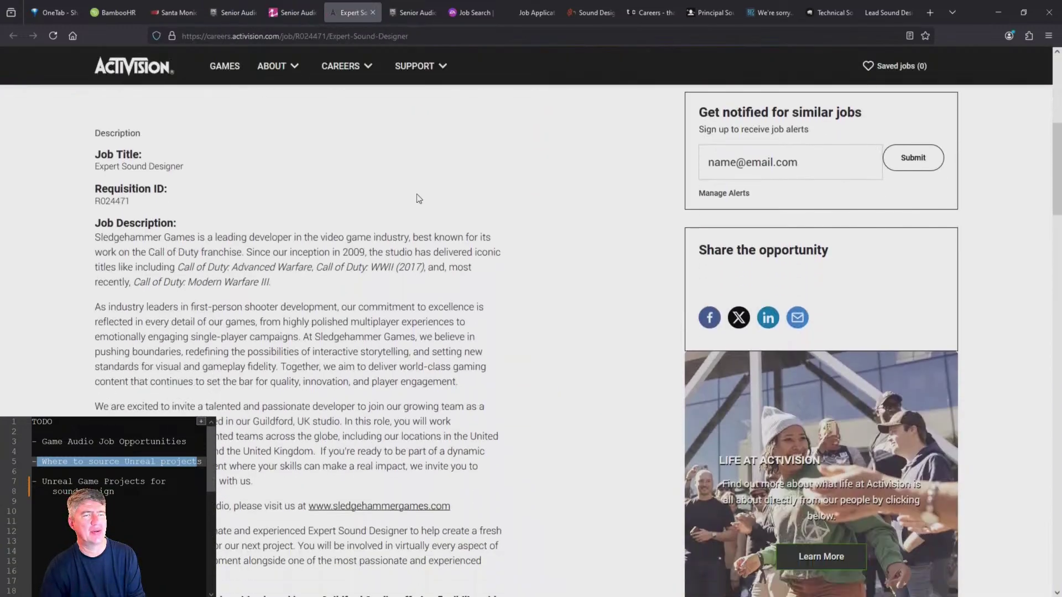
{"action": "scroll", "coordinate": [418, 198], "scroll_direction": "down", "scroll_amount": 3}
{"action": "scroll", "coordinate": [420, 196], "scroll_direction": "up", "scroll_amount": 4}
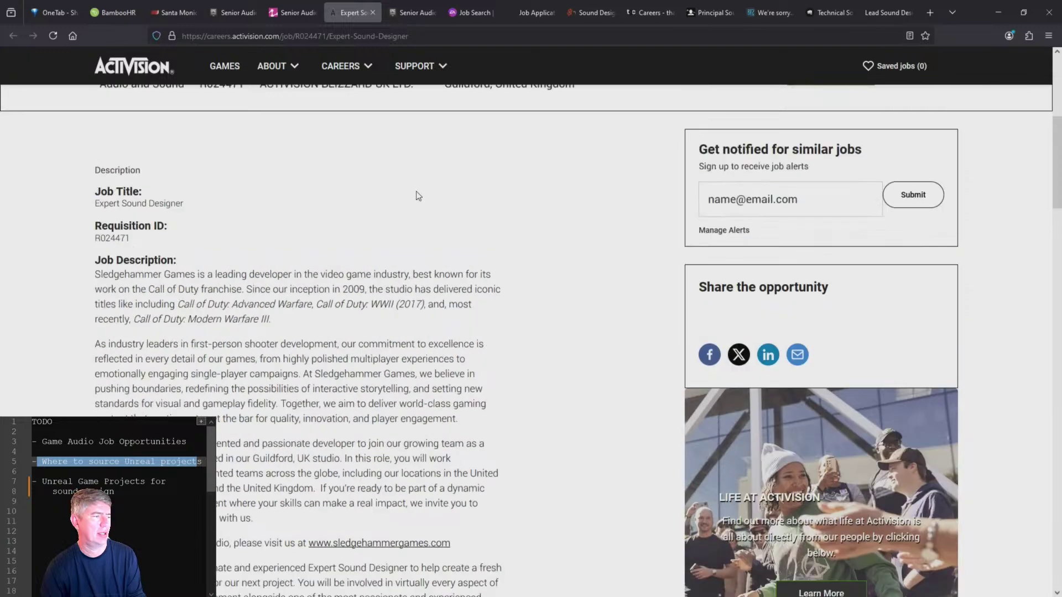
{"action": "scroll", "coordinate": [419, 196], "scroll_direction": "down", "scroll_amount": 12}
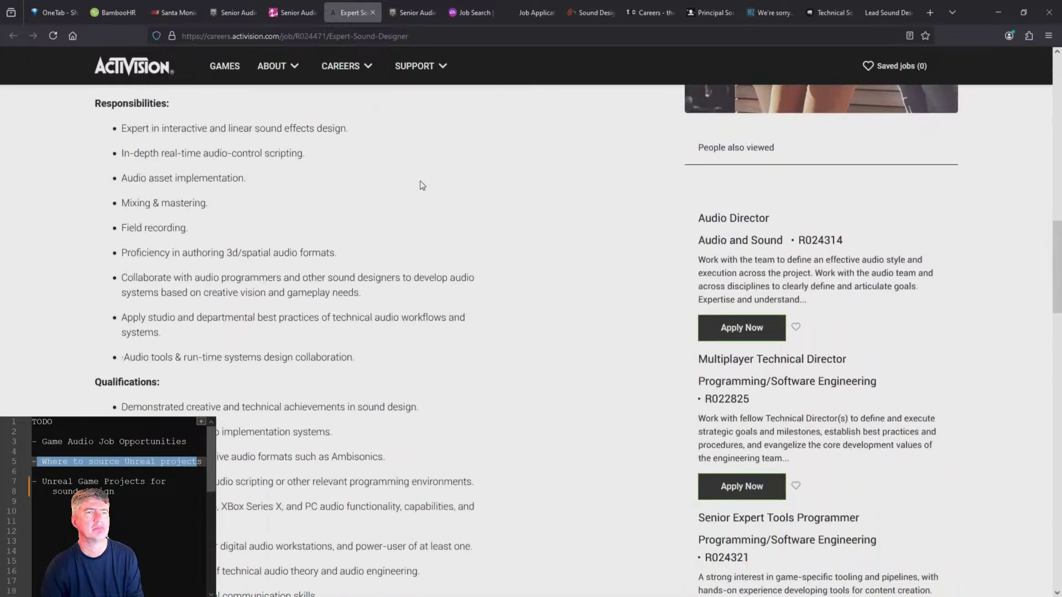
{"action": "scroll", "coordinate": [421, 183], "scroll_direction": "down", "scroll_amount": 2}
{"action": "scroll", "coordinate": [299, 160], "scroll_direction": "up", "scroll_amount": 2}
- Highlight the sound effects design, real-time audio-control scripting, field recording and mastering items under Responsibilities in the Expert Sound Designer posting
{"action": "left_click_drag", "start_coordinate": [214, 159], "coordinate": [375, 169]}
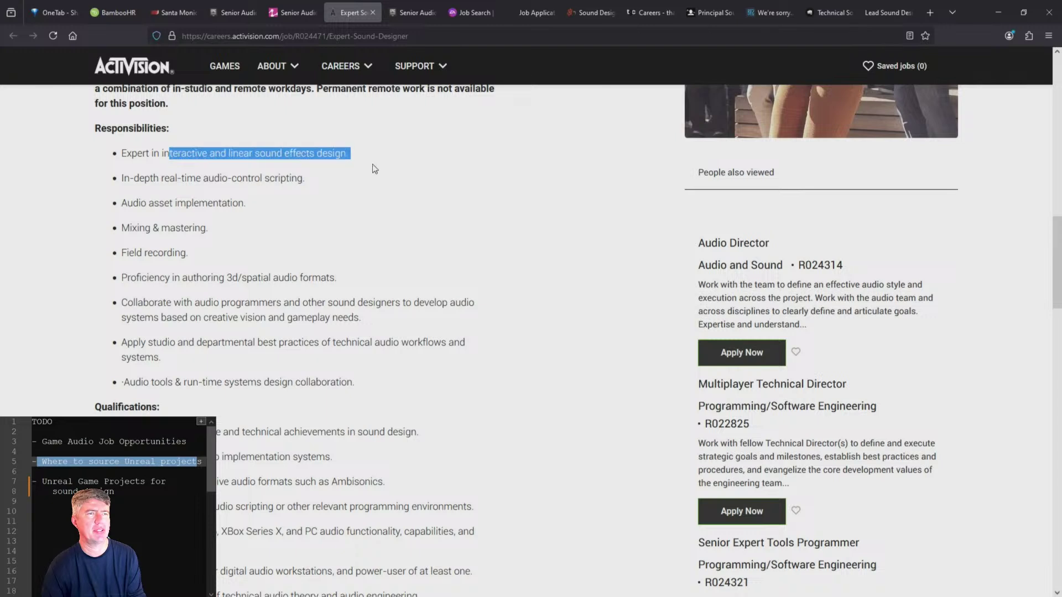
{"action": "left_click_drag", "start_coordinate": [161, 178], "coordinate": [323, 179]}
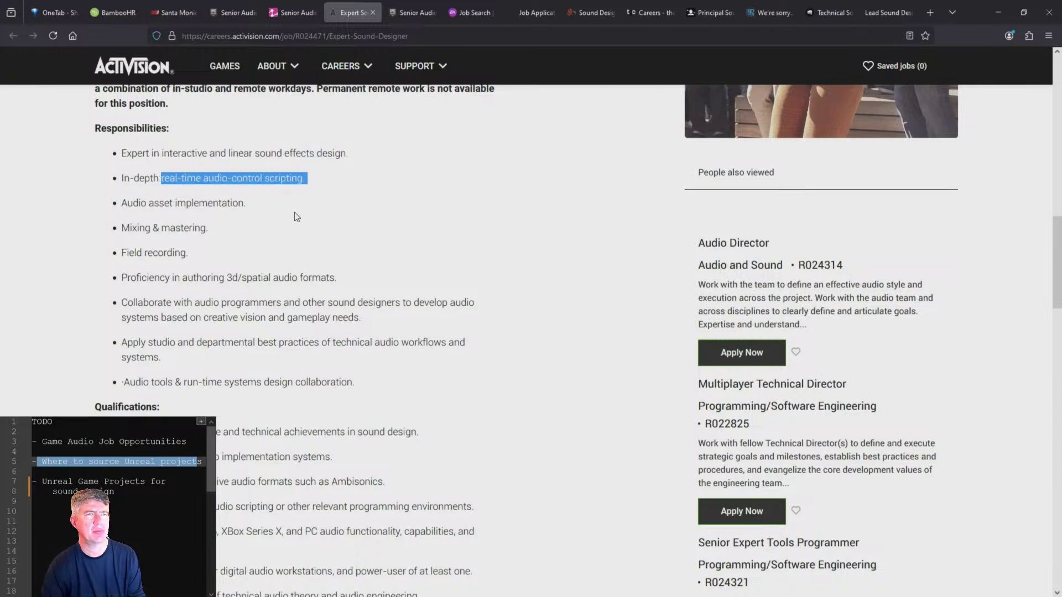
{"action": "scroll", "coordinate": [240, 242], "scroll_direction": "down", "scroll_amount": 1}
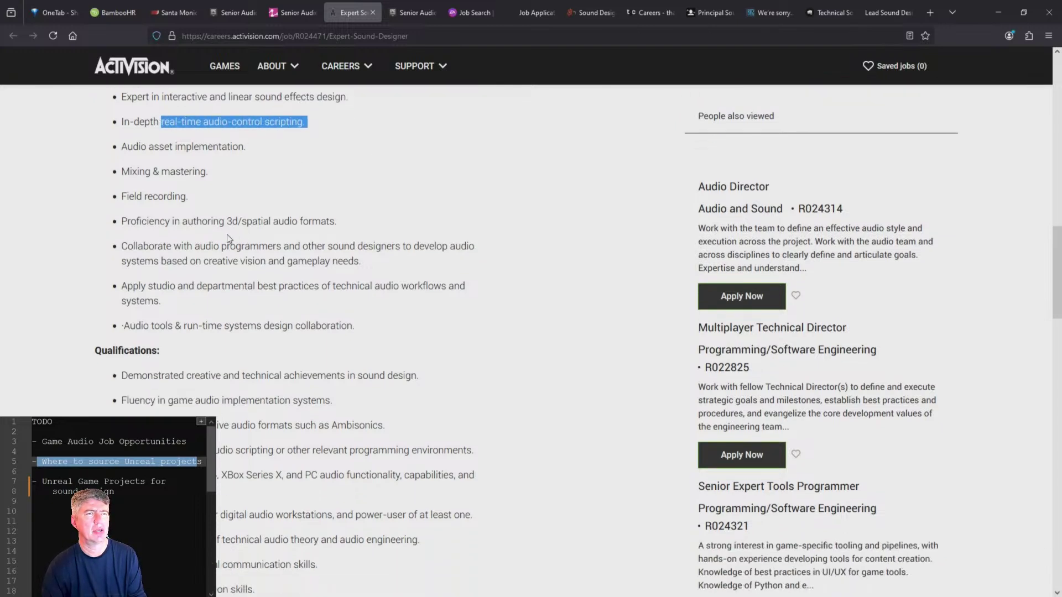
{"action": "left_click_drag", "start_coordinate": [191, 198], "coordinate": [128, 196]}
{"action": "left_click_drag", "start_coordinate": [189, 172], "coordinate": [176, 172]}
{"action": "scroll", "coordinate": [228, 184], "scroll_direction": "down", "scroll_amount": 1}
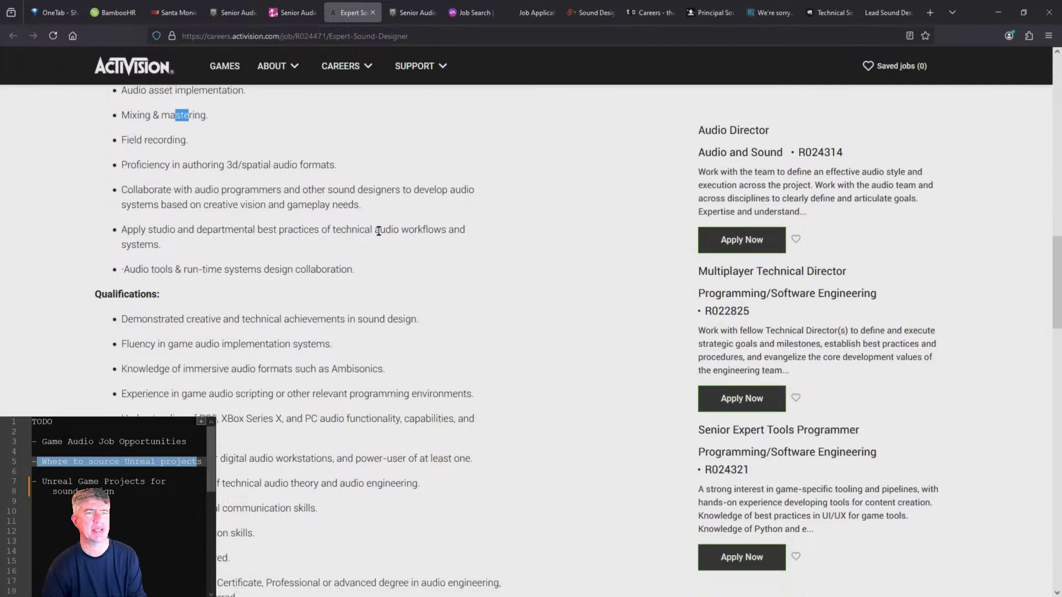
- Review the Expert Sound Designer qualifications, highlighting the console and PC audio requirement and "such as Ambisonics"
{"action": "left_click", "coordinate": [383, 252]}
{"action": "scroll", "coordinate": [448, 248], "scroll_direction": "down", "scroll_amount": 1}
{"action": "scroll", "coordinate": [461, 242], "scroll_direction": "down", "scroll_amount": 1}
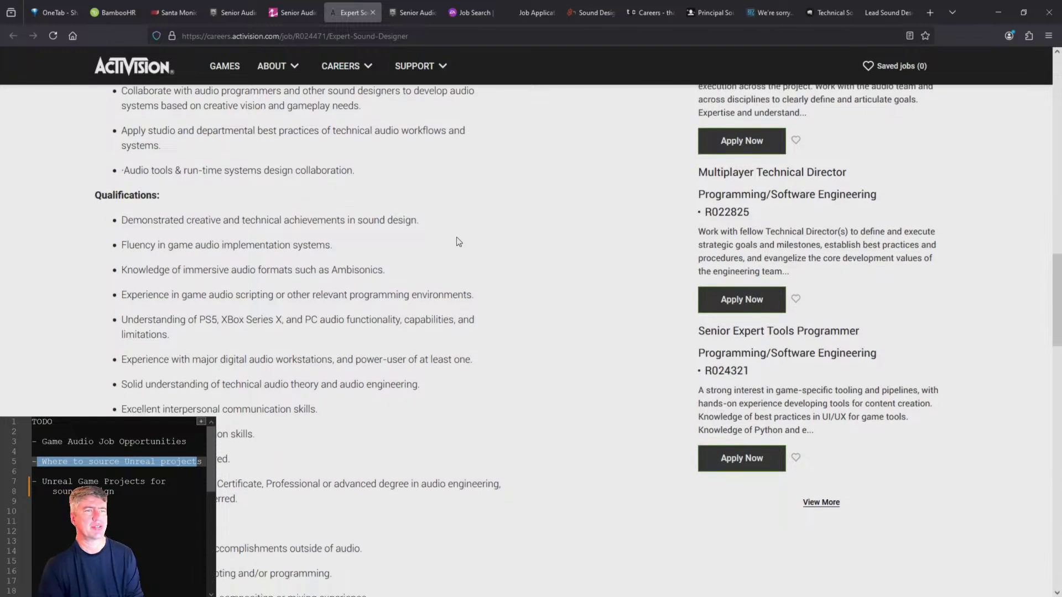
{"action": "scroll", "coordinate": [458, 232], "scroll_direction": "down", "scroll_amount": 1}
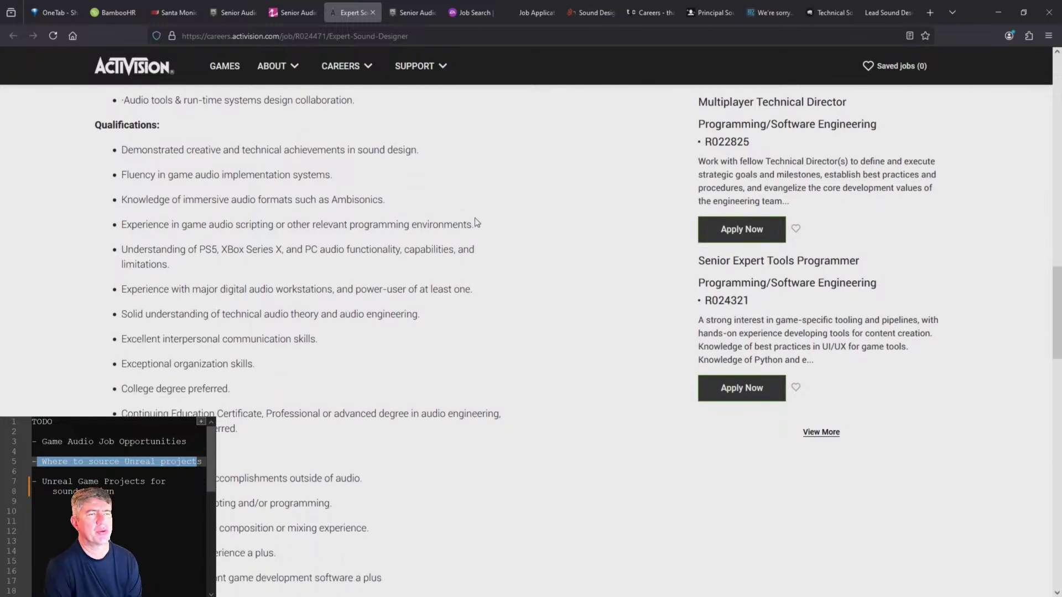
{"action": "scroll", "coordinate": [497, 308], "scroll_direction": "down", "scroll_amount": 1}
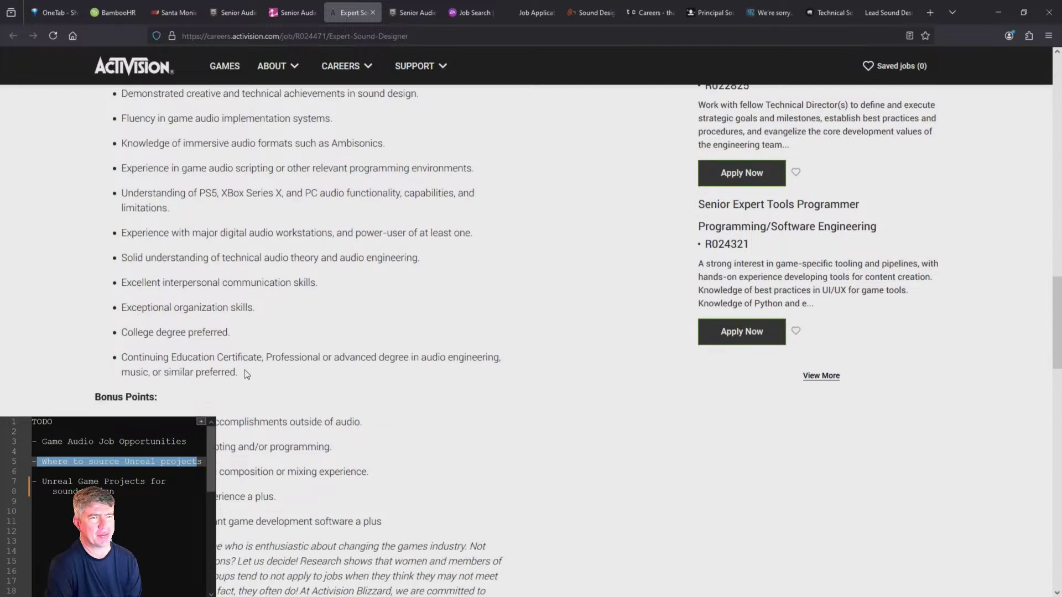
{"action": "left_click_drag", "start_coordinate": [201, 217], "coordinate": [88, 194]}
{"action": "left_click_drag", "start_coordinate": [388, 143], "coordinate": [285, 142]}
- Review the Bonus Points section and highlight the note "Permanent remote work is not available for this position" in the Activision posting
{"action": "scroll", "coordinate": [376, 465], "scroll_direction": "down", "scroll_amount": 4}
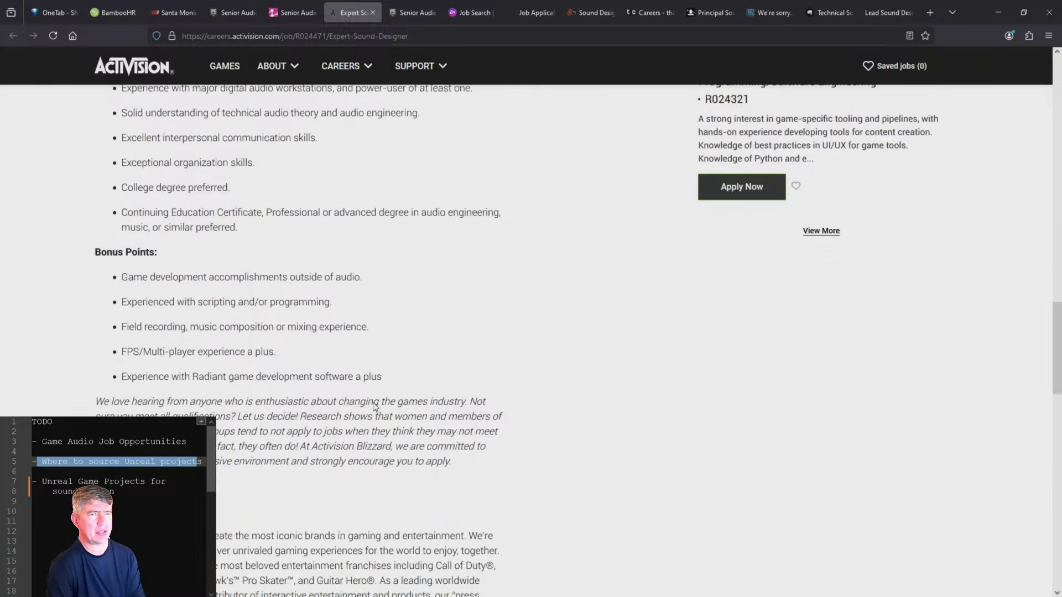
{"action": "scroll", "coordinate": [384, 382], "scroll_direction": "up", "scroll_amount": 11}
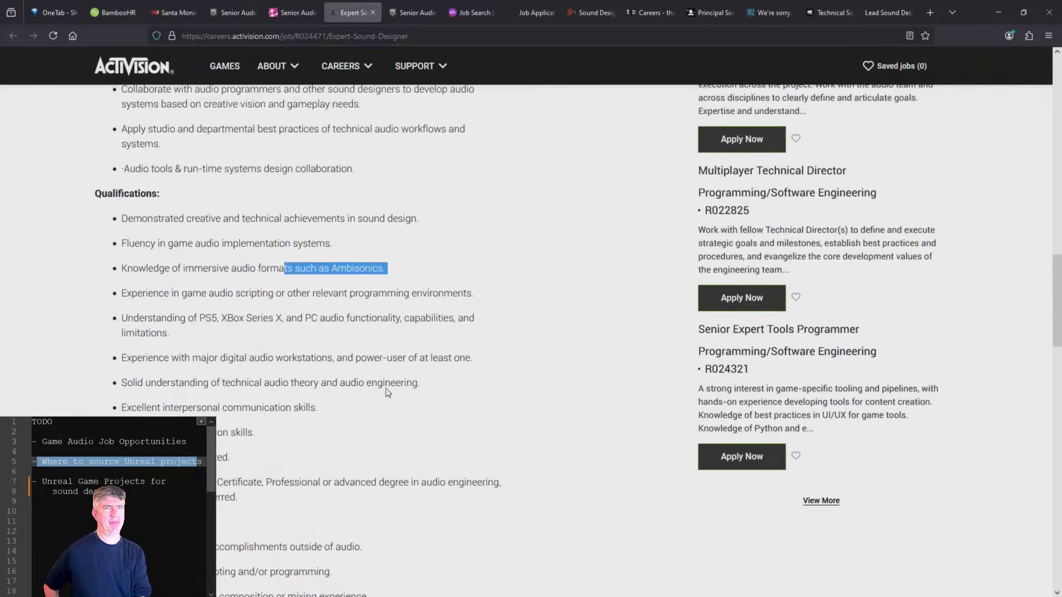
{"action": "scroll", "coordinate": [385, 390], "scroll_direction": "up", "scroll_amount": 15}
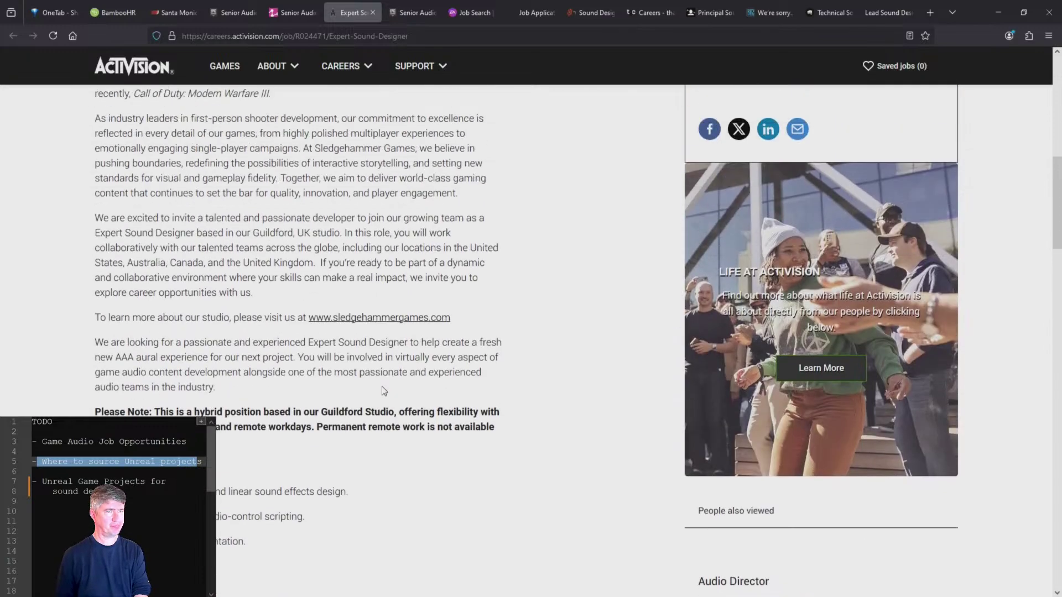
{"action": "scroll", "coordinate": [383, 385], "scroll_direction": "down", "scroll_amount": 10}
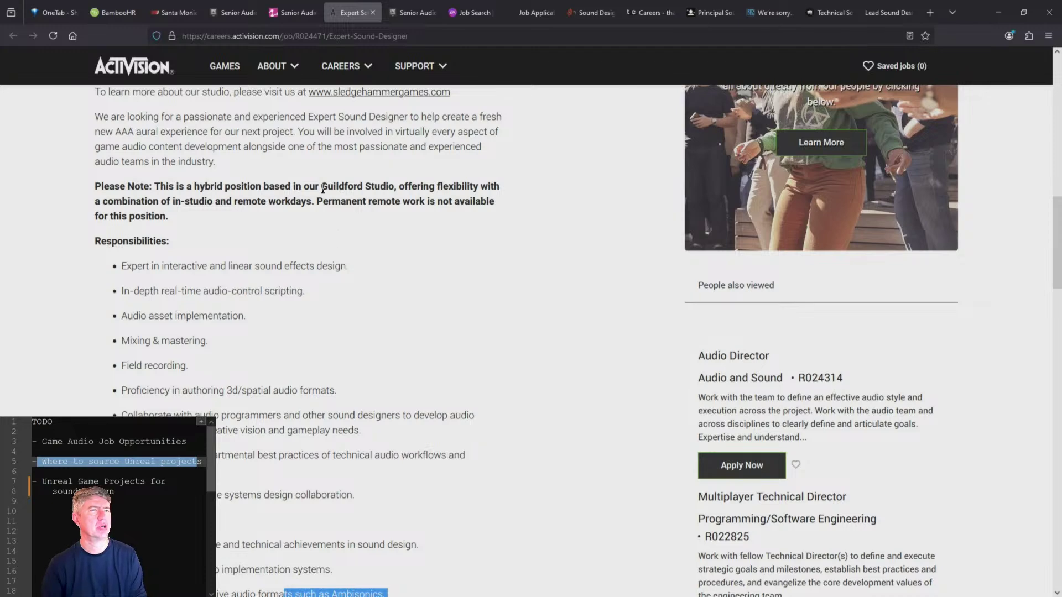
{"action": "left_click_drag", "start_coordinate": [317, 201], "coordinate": [465, 219]}
{"action": "scroll", "coordinate": [487, 256], "scroll_direction": "down", "scroll_amount": 4}
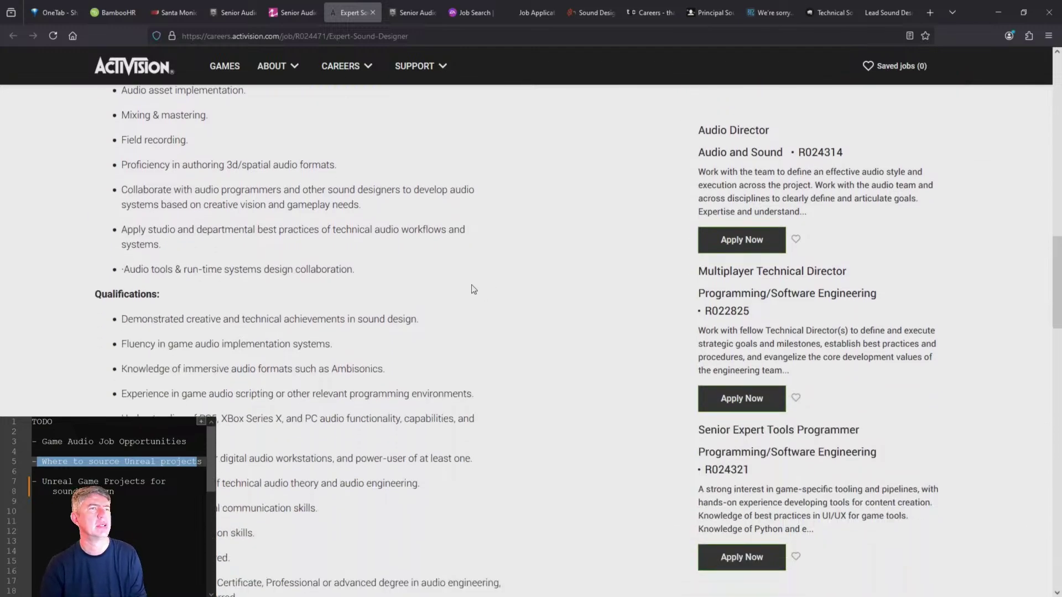
- Switch to Epic's Senior Audio Designer posting for Fortnite and examine its "What we're looking for" requirements
{"action": "key", "text": "ctrl+Tab"}
{"action": "scroll", "coordinate": [157, 276], "scroll_direction": "down", "scroll_amount": 10}
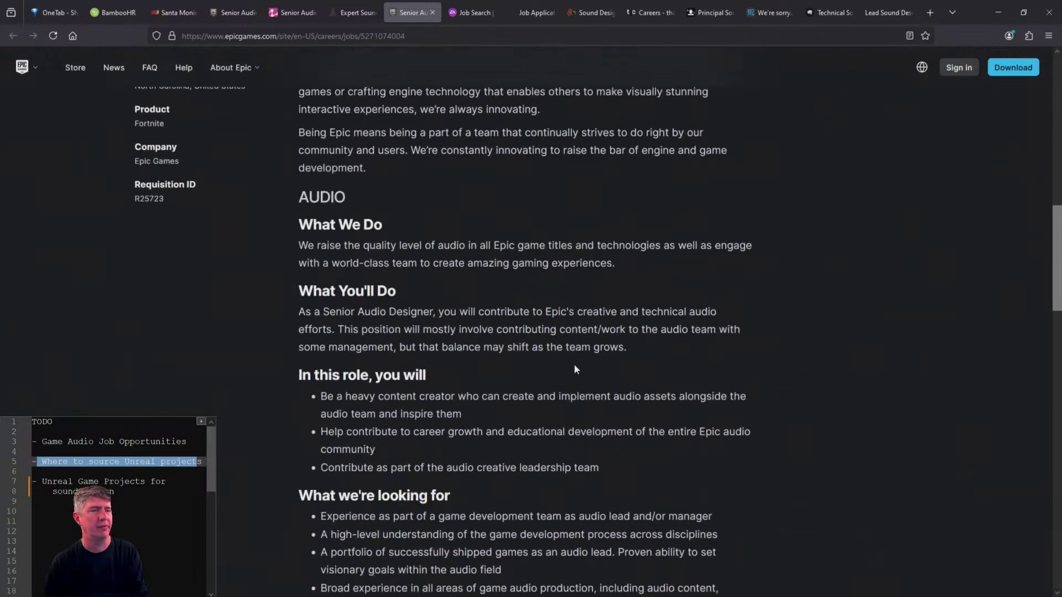
{"action": "scroll", "coordinate": [575, 369], "scroll_direction": "down", "scroll_amount": 5}
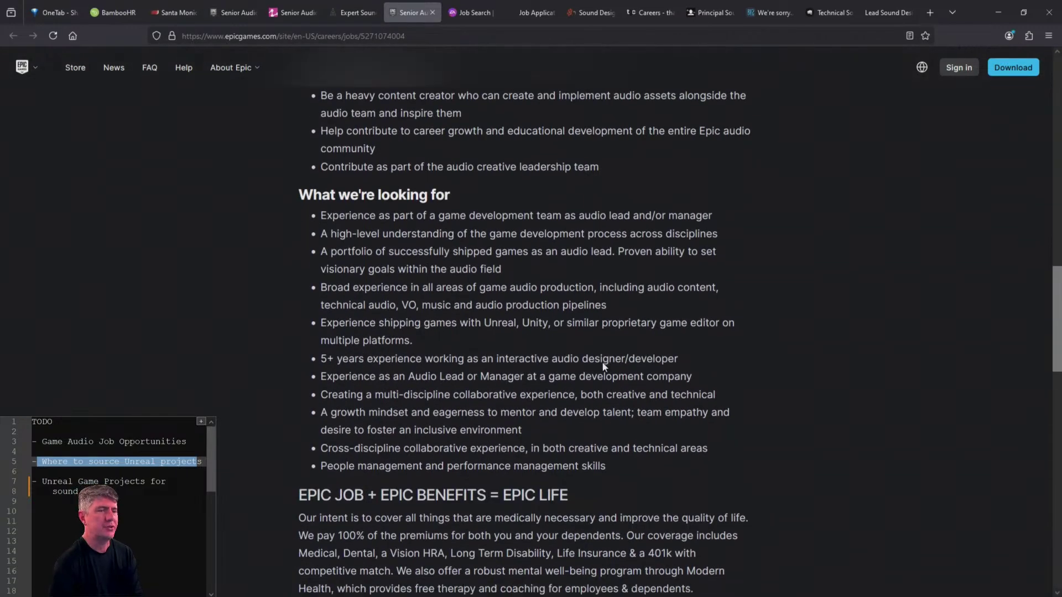
- Examine Epic's Senior Audio Designer posting, including its title, role description, requirements, benefits and company information
{"action": "scroll", "coordinate": [318, 399], "scroll_direction": "up", "scroll_amount": 14}
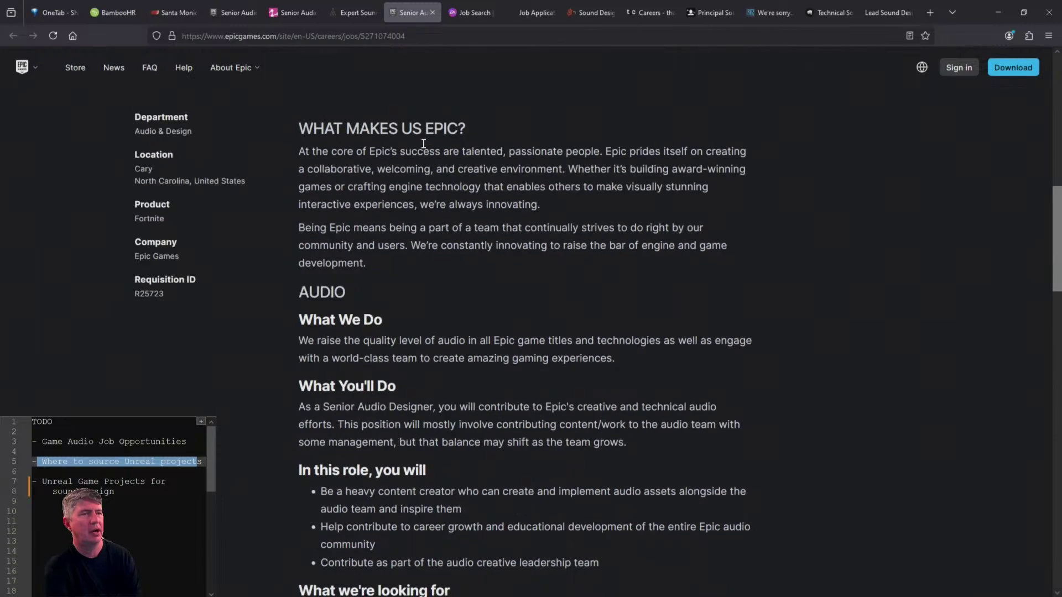
{"action": "scroll", "coordinate": [375, 307], "scroll_direction": "down", "scroll_amount": 4}
{"action": "scroll", "coordinate": [375, 307], "scroll_direction": "up", "scroll_amount": 7}
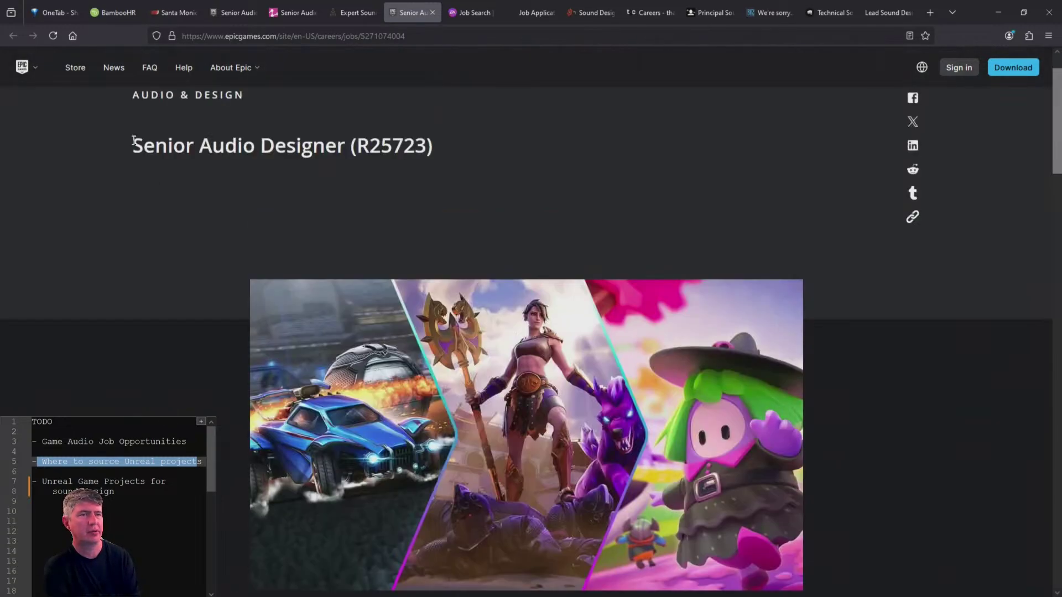
{"action": "left_click_drag", "start_coordinate": [133, 141], "coordinate": [339, 145]}
{"action": "scroll", "coordinate": [492, 337], "scroll_direction": "down", "scroll_amount": 11}
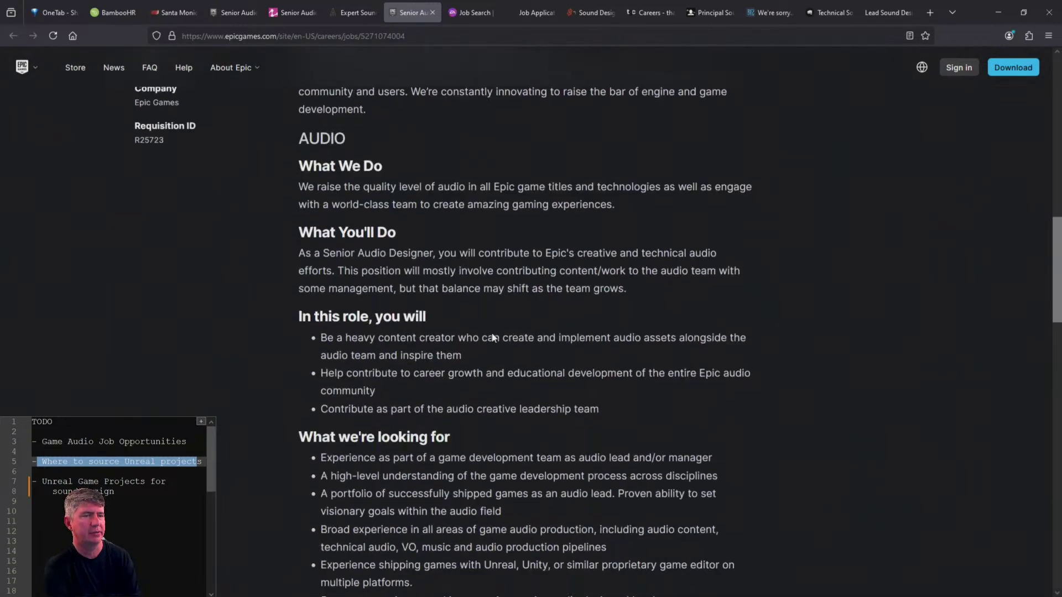
{"action": "scroll", "coordinate": [492, 337], "scroll_direction": "down", "scroll_amount": 11}
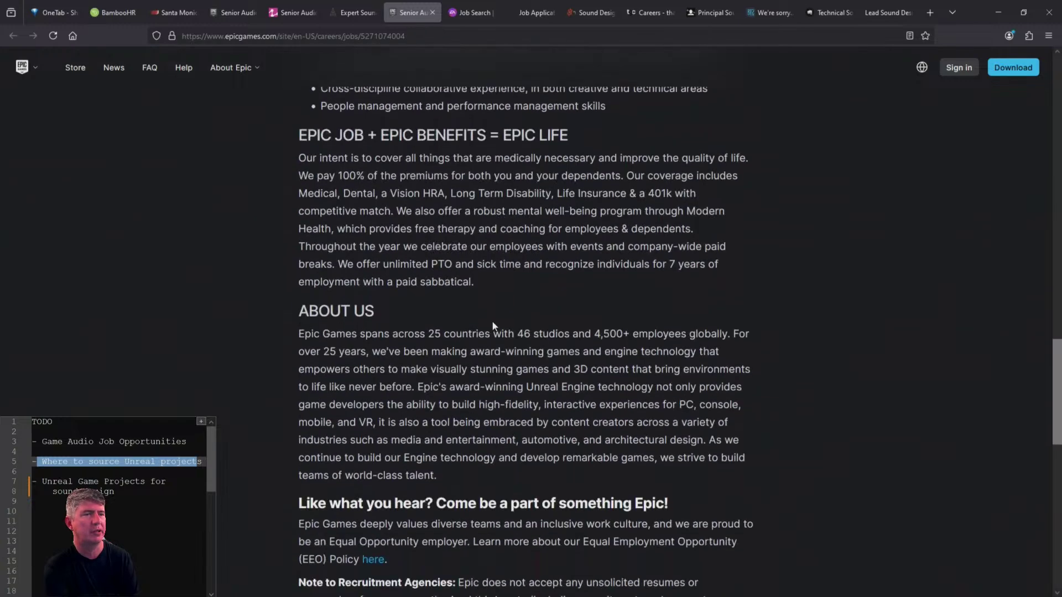
{"action": "scroll", "coordinate": [492, 321], "scroll_direction": "down", "scroll_amount": 3}
{"action": "scroll", "coordinate": [470, 331], "scroll_direction": "up", "scroll_amount": 11}
{"action": "scroll", "coordinate": [454, 339], "scroll_direction": "down", "scroll_amount": 1}
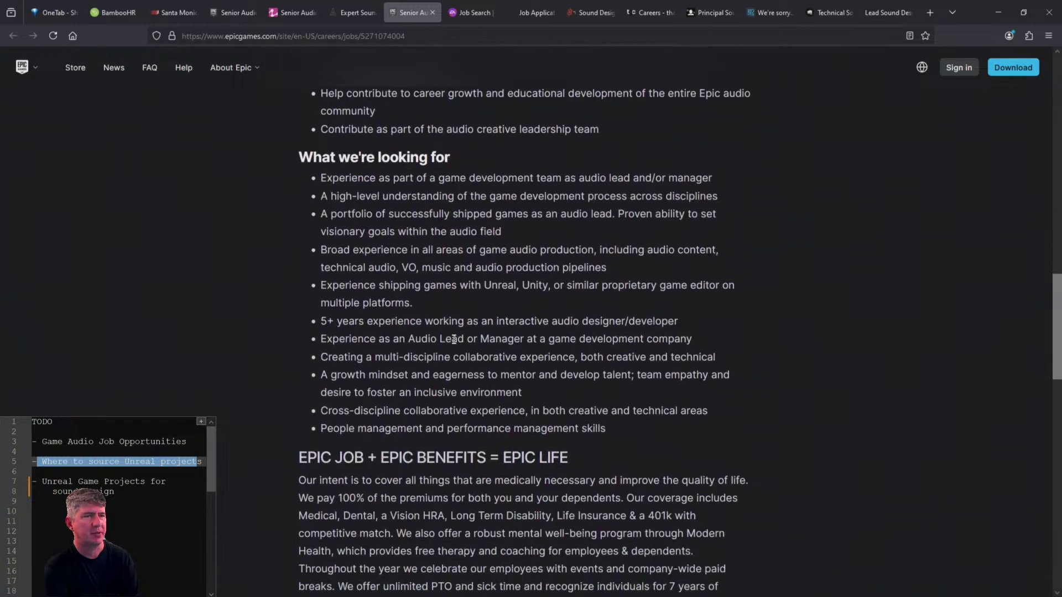
- Highlight the heavy content creator duty, the Unreal and Unity experience, and the technical audio, VO, music and production pipelines requirement
{"action": "scroll", "coordinate": [373, 208], "scroll_direction": "up", "scroll_amount": 3}
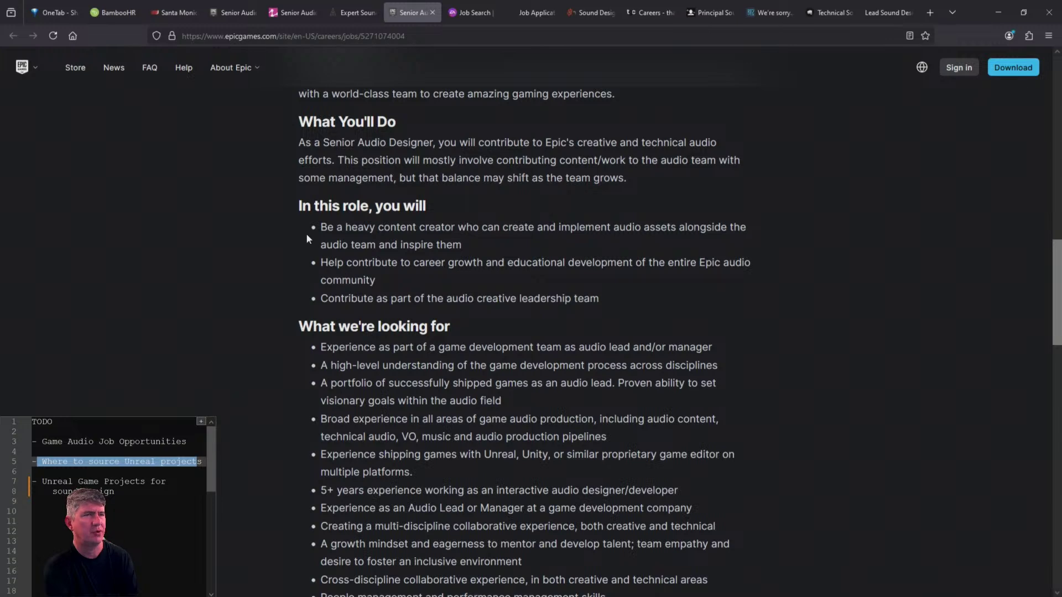
{"action": "left_click_drag", "start_coordinate": [307, 235], "coordinate": [500, 239]}
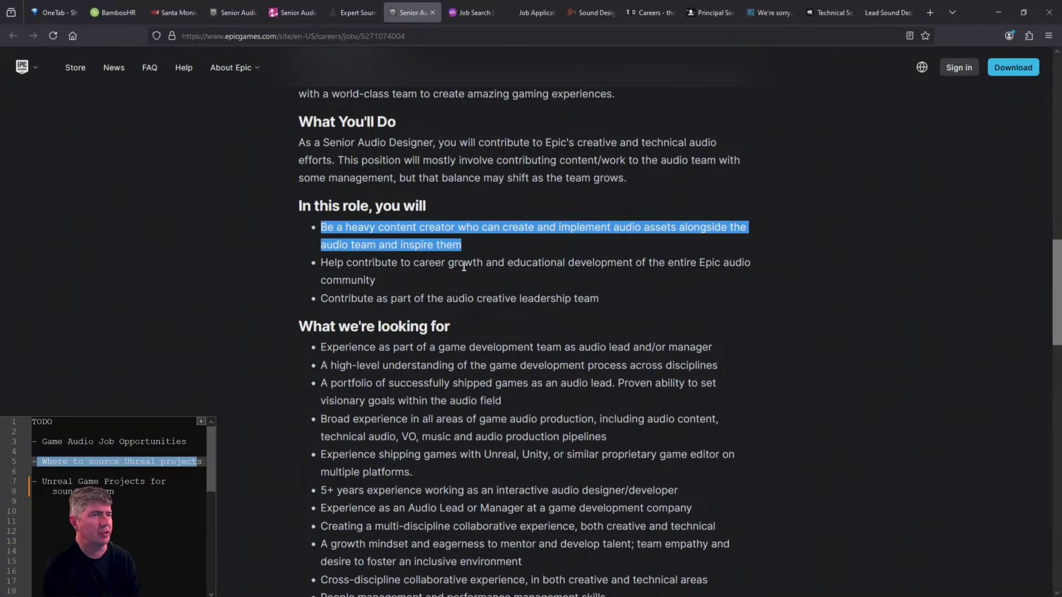
{"action": "scroll", "coordinate": [470, 284], "scroll_direction": "down", "scroll_amount": 1}
{"action": "scroll", "coordinate": [469, 285], "scroll_direction": "down", "scroll_amount": 1}
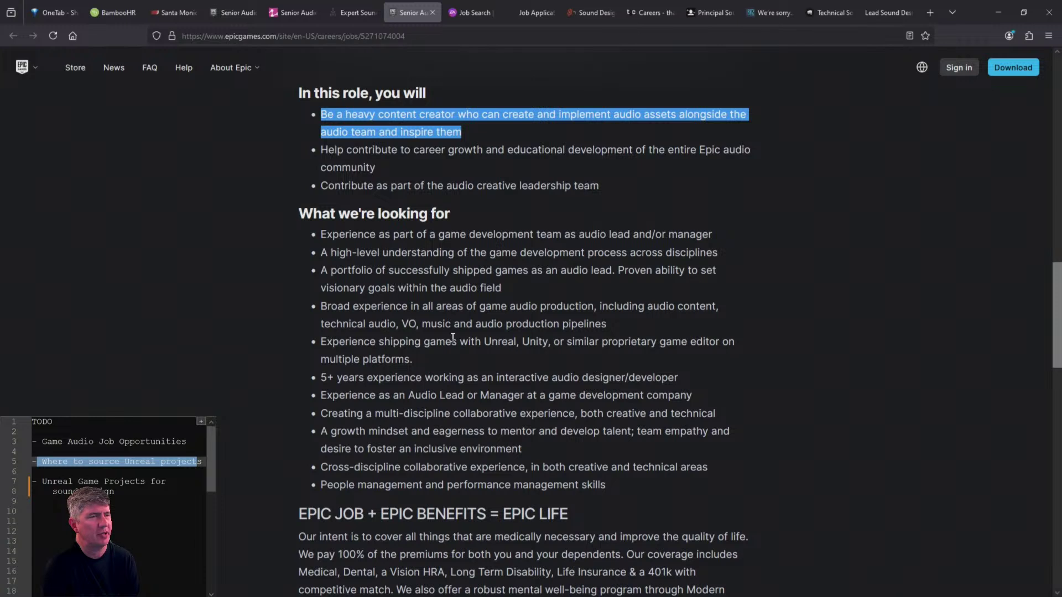
{"action": "left_click_drag", "start_coordinate": [475, 341], "coordinate": [573, 339]}
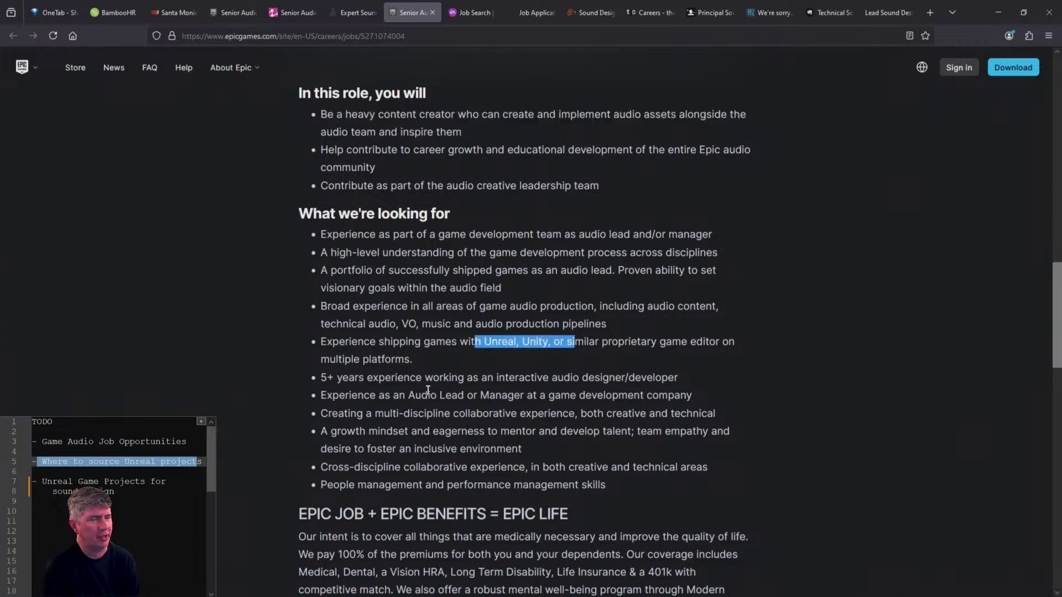
{"action": "left_click", "coordinate": [461, 360]}
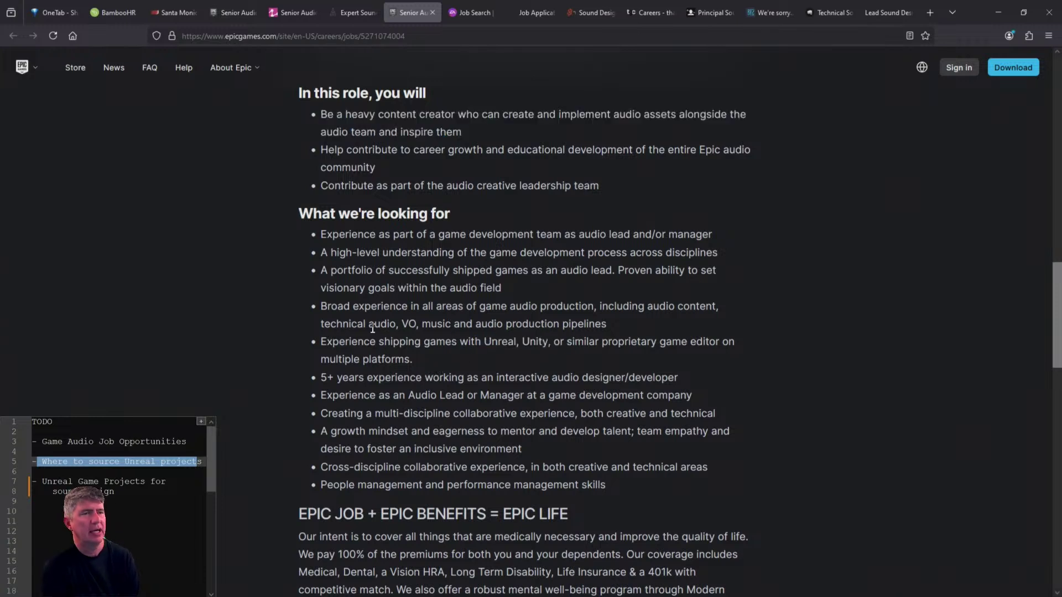
{"action": "left_click_drag", "start_coordinate": [330, 326], "coordinate": [601, 321]}
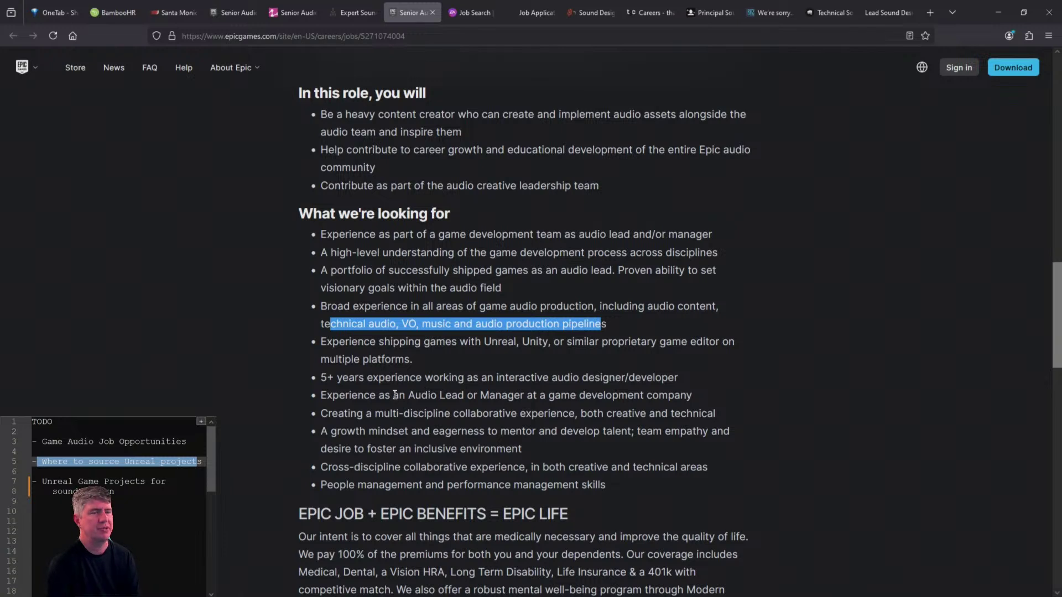
- Highlight the "5+ years experience", "Audio Lead or Manager", cross-discipline collaboration and people management requirements, and check the rest of the Epic posting
{"action": "left_click_drag", "start_coordinate": [423, 379], "coordinate": [307, 378]}
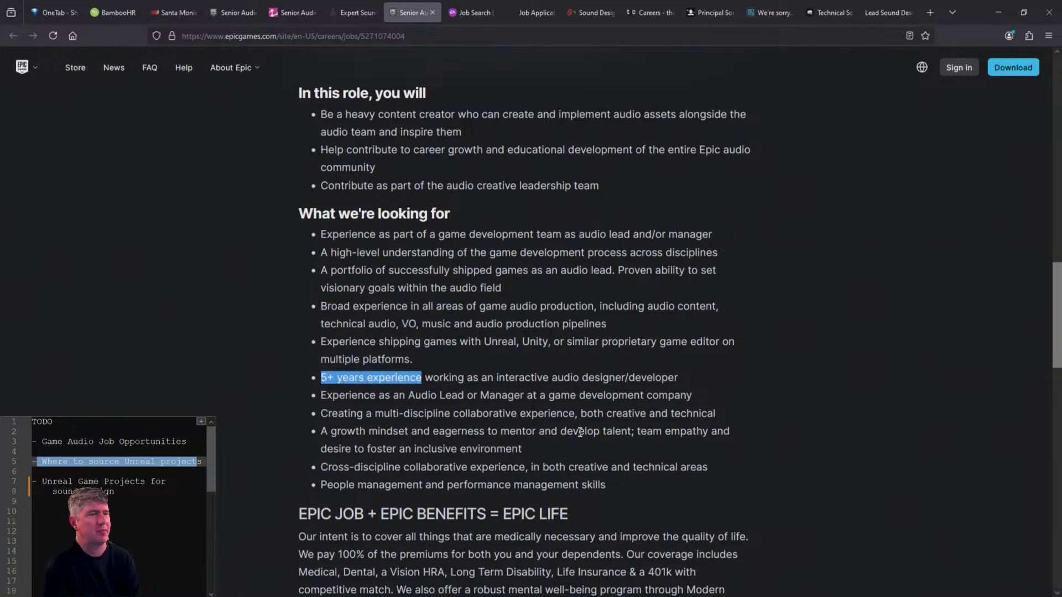
{"action": "left_click_drag", "start_coordinate": [410, 396], "coordinate": [525, 400]}
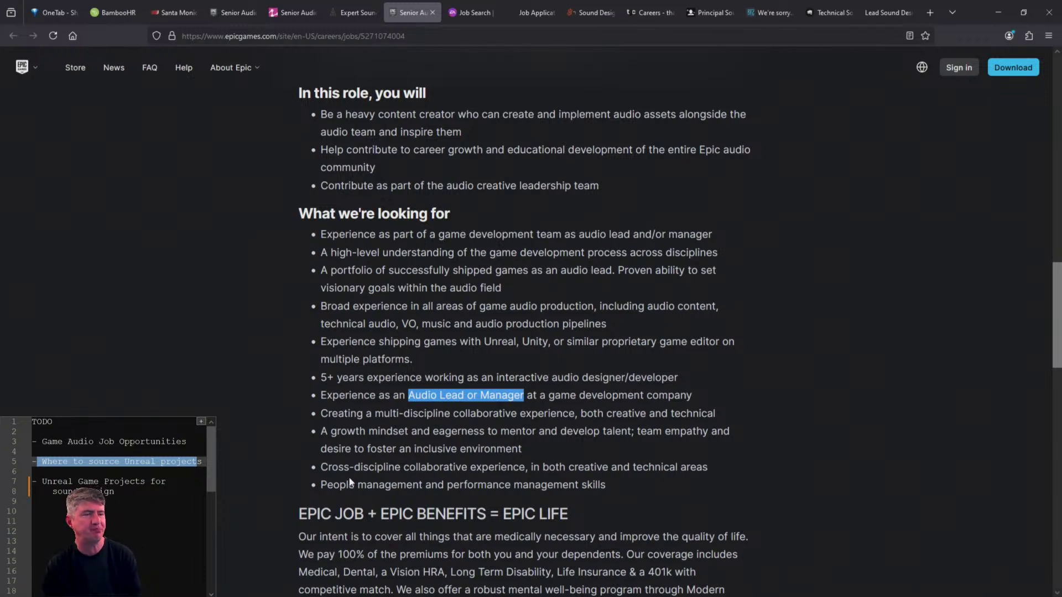
{"action": "left_click_drag", "start_coordinate": [326, 467], "coordinate": [709, 475]}
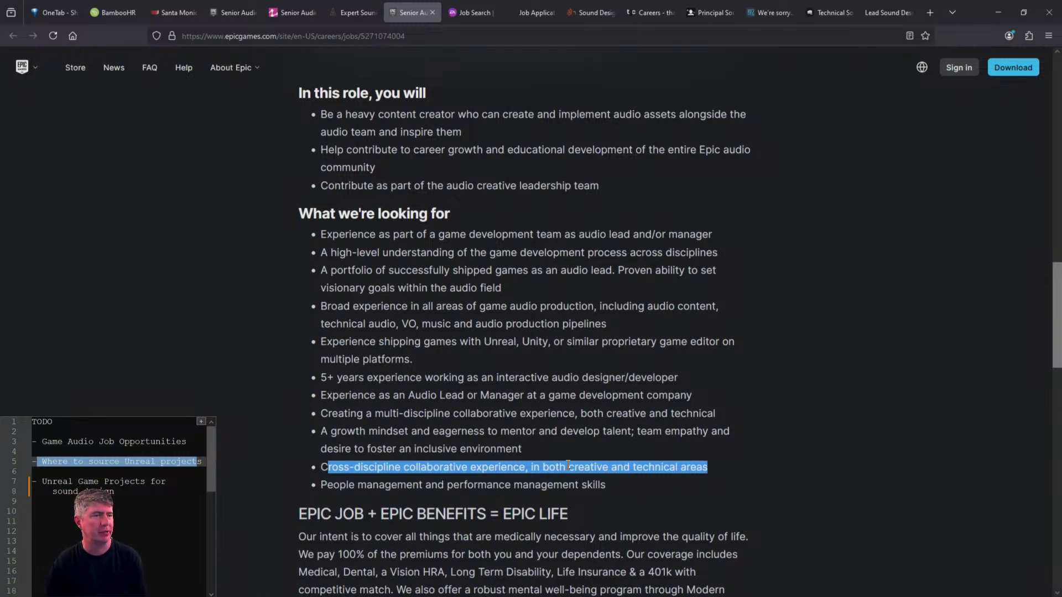
{"action": "left_click", "coordinate": [800, 391]}
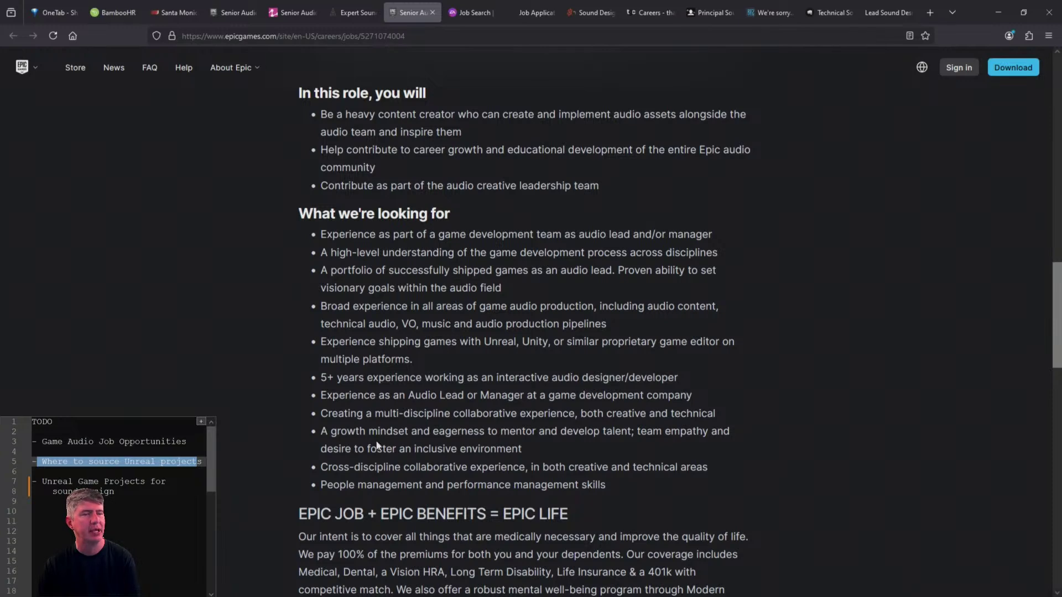
{"action": "left_click_drag", "start_coordinate": [313, 488], "coordinate": [651, 486]}
{"action": "scroll", "coordinate": [651, 489], "scroll_direction": "down", "scroll_amount": 9}
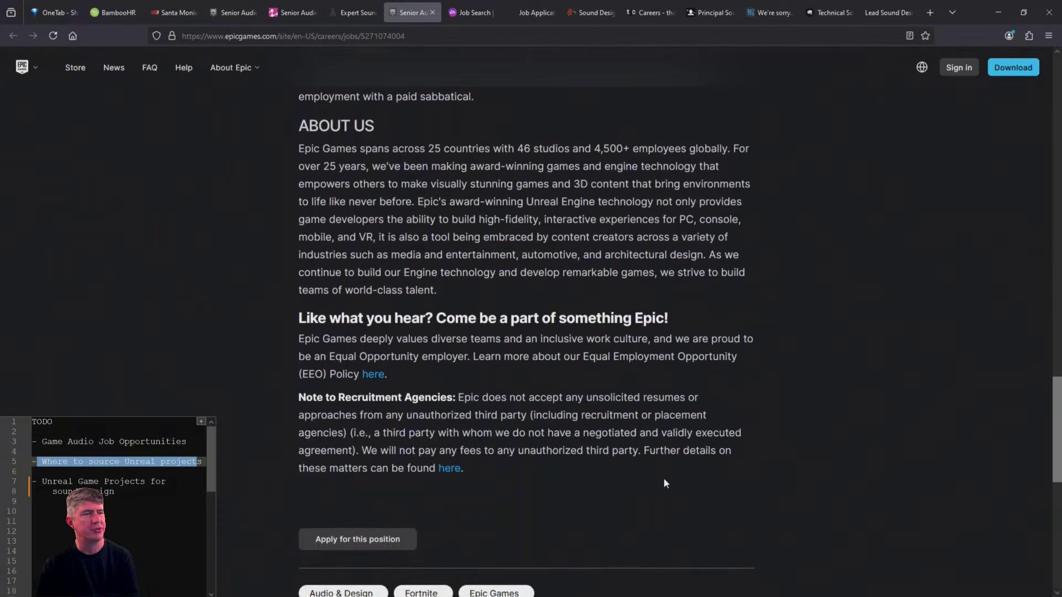
{"action": "scroll", "coordinate": [663, 476], "scroll_direction": "up", "scroll_amount": 20}
{"action": "scroll", "coordinate": [649, 469], "scroll_direction": "up", "scroll_amount": 3}
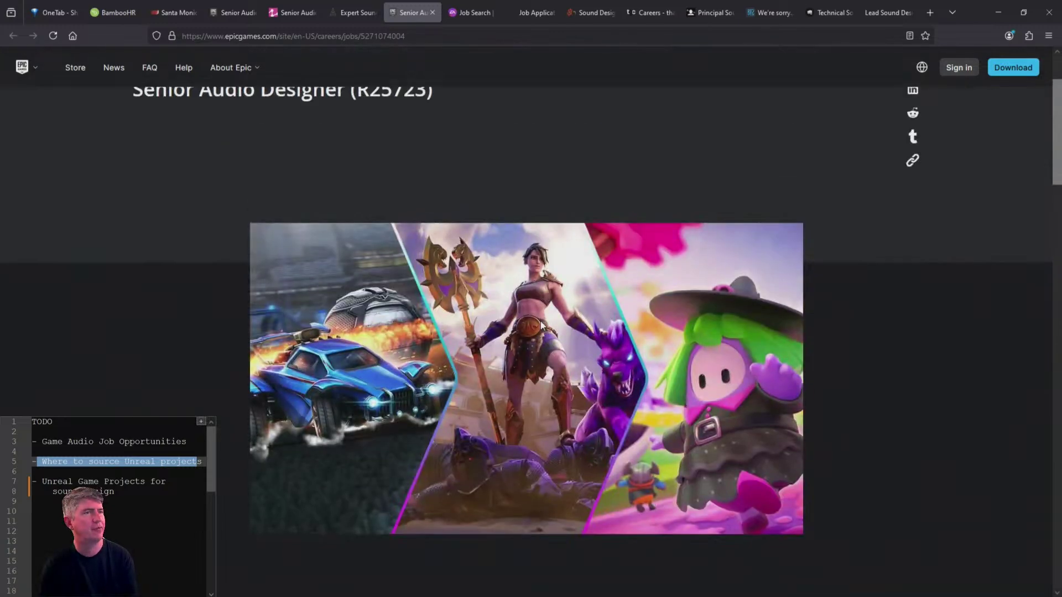
- Switch to Electronic Arts' Open Roles page and search the roles with the keyword "audio"
{"action": "key", "text": "ctrl+Tab"}
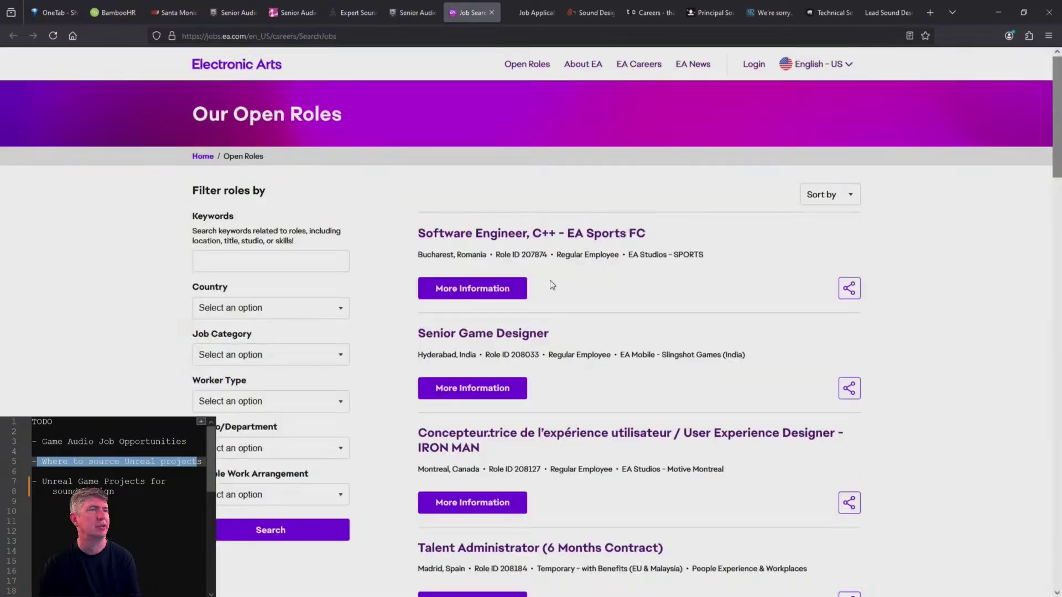
{"action": "left_click", "coordinate": [256, 261]}
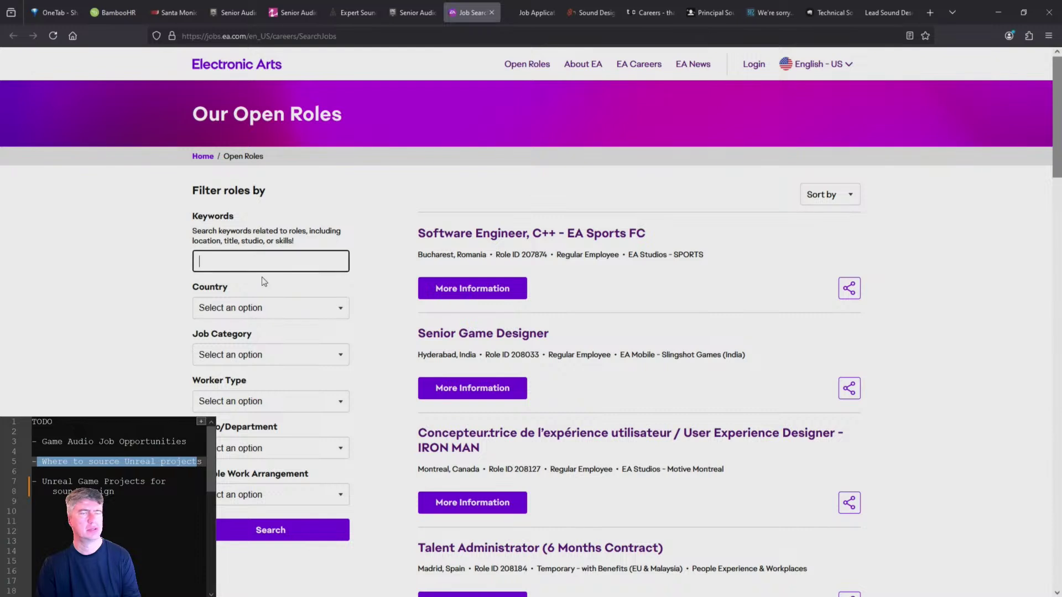
{"action": "type", "text": "audio"}
{"action": "key", "text": "Return"}
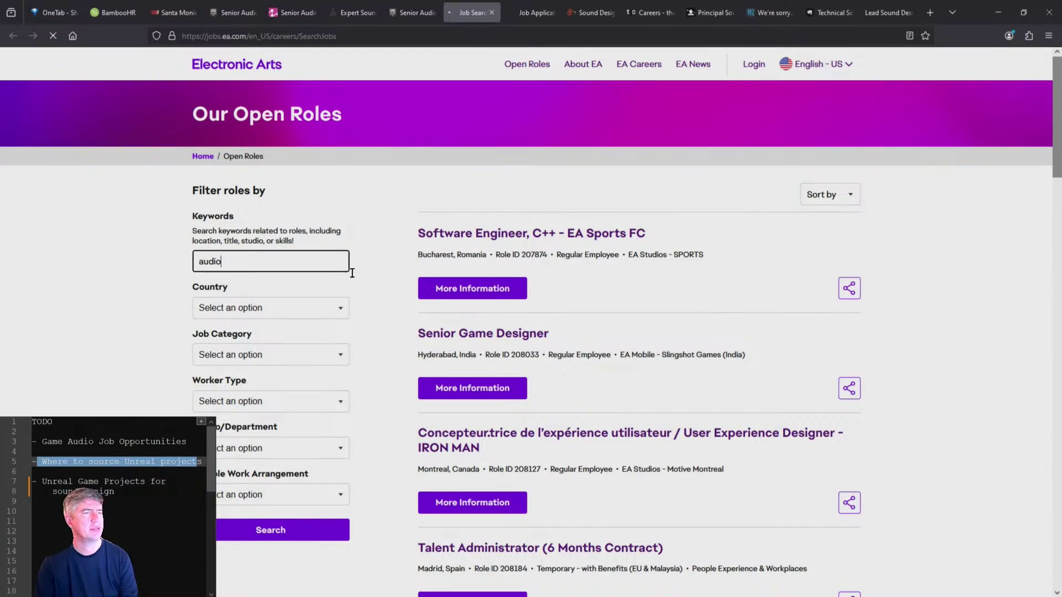
{"action": "left_click", "coordinate": [301, 530]}
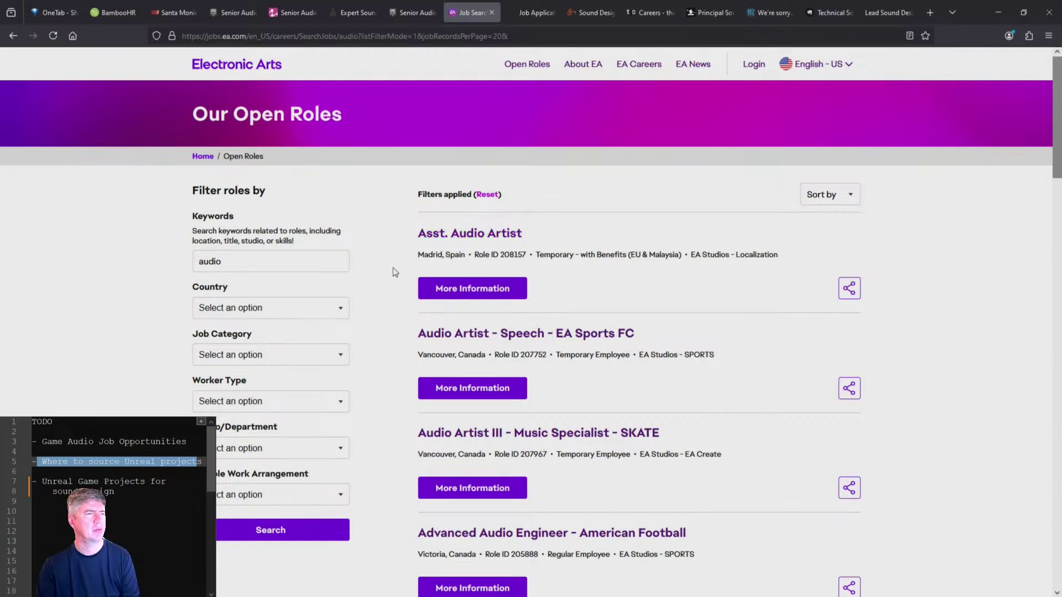
- Open the Voice Over Audio Designer and Technical Audio Artist postings from the EA audio role results in new tabs
{"action": "scroll", "coordinate": [440, 446], "scroll_direction": "down", "scroll_amount": 2}
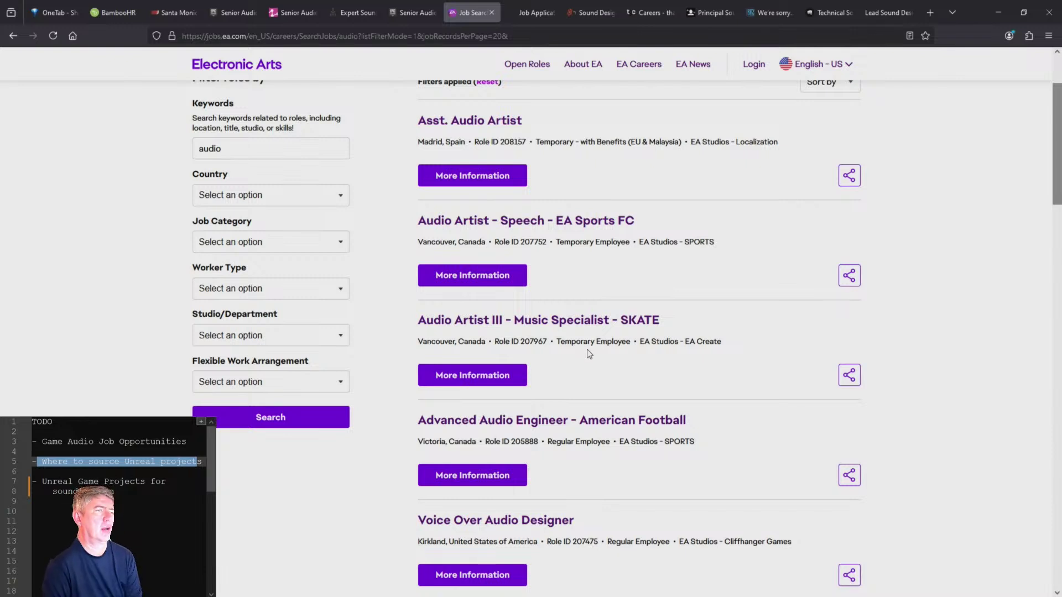
{"action": "scroll", "coordinate": [588, 354], "scroll_direction": "down", "scroll_amount": 1}
{"action": "scroll", "coordinate": [601, 356], "scroll_direction": "down", "scroll_amount": 2}
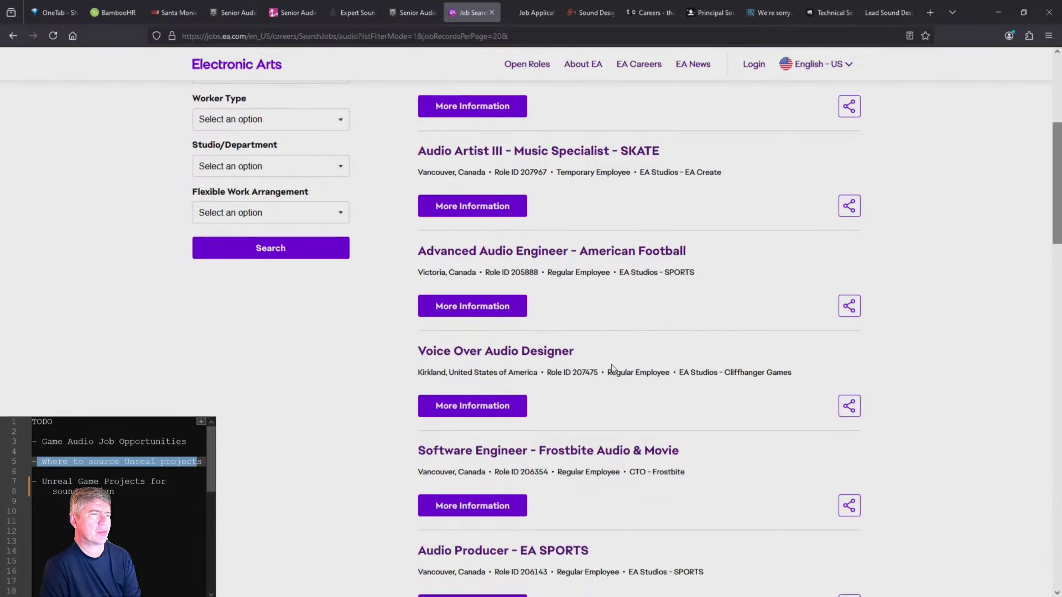
{"action": "middle_click", "coordinate": [519, 357]}
{"action": "scroll", "coordinate": [608, 431], "scroll_direction": "down", "scroll_amount": 4}
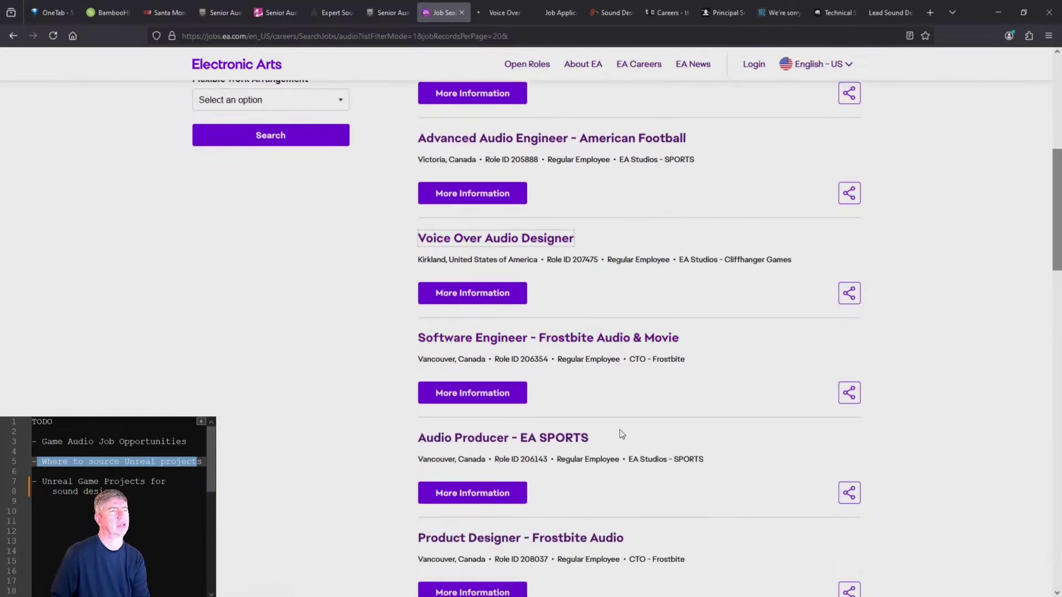
{"action": "scroll", "coordinate": [452, 431], "scroll_direction": "down", "scroll_amount": 5}
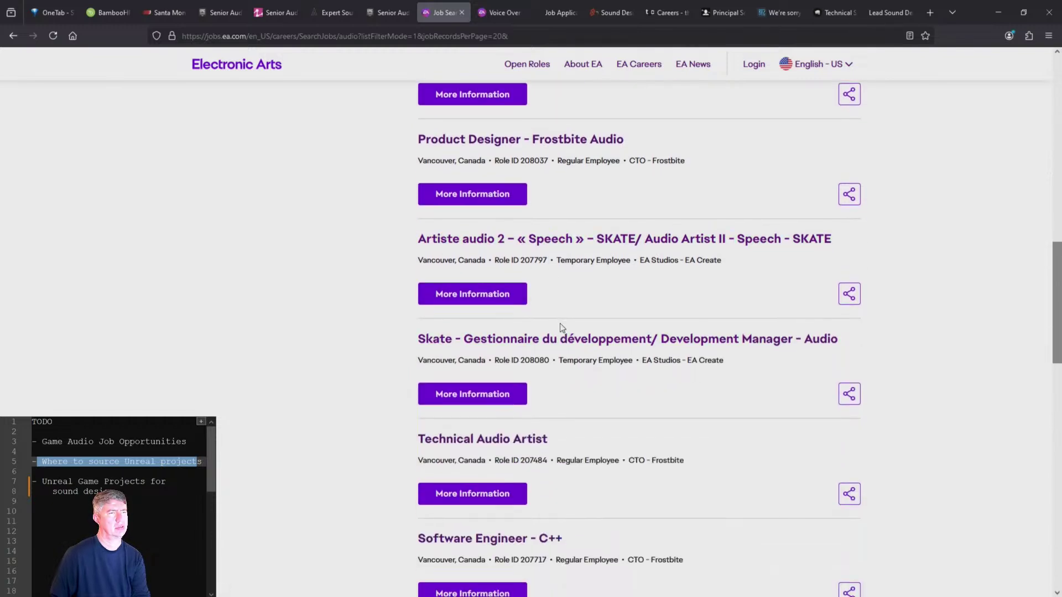
{"action": "scroll", "coordinate": [558, 329], "scroll_direction": "down", "scroll_amount": 3}
{"action": "middle_click", "coordinate": [477, 275]}
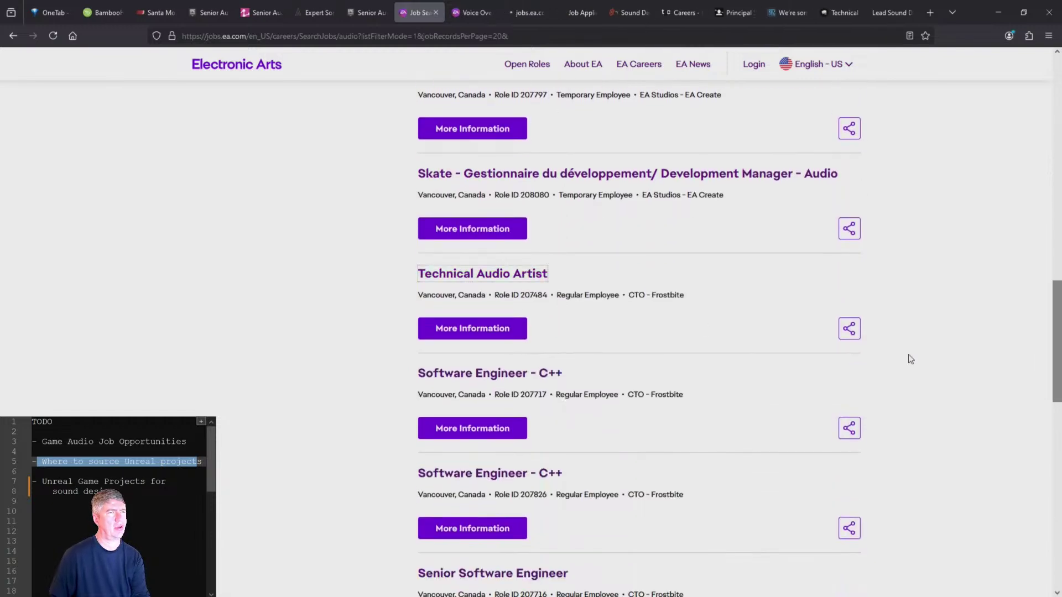
- Switch to EA's Technical Audio Artist posting and review its general information and key responsibilities, highlighting "Provide insights using your experience"
{"action": "left_click", "coordinate": [513, 13]}
{"action": "scroll", "coordinate": [410, 426], "scroll_direction": "down", "scroll_amount": 5}
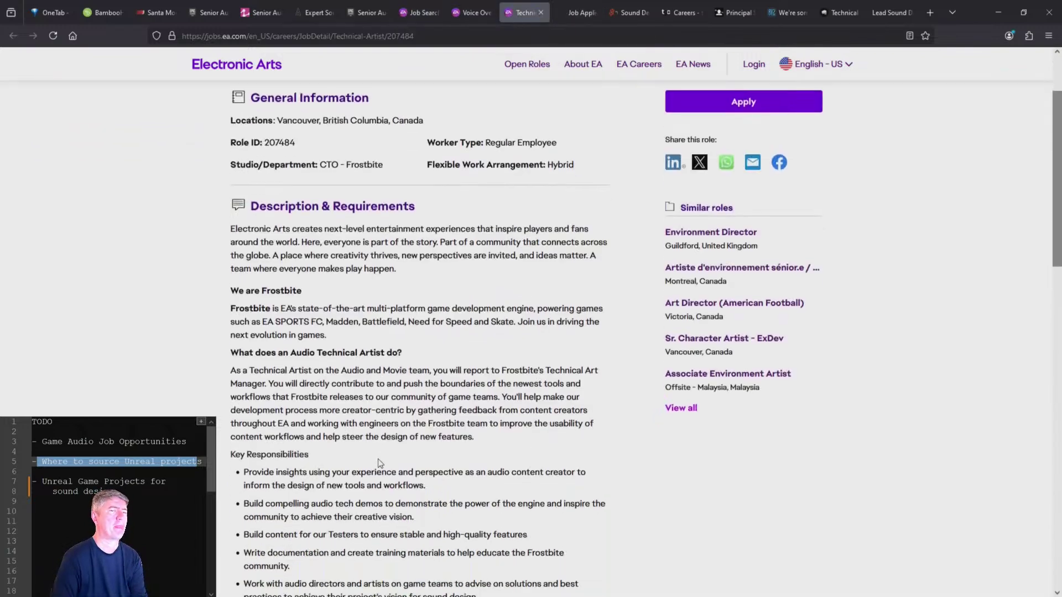
{"action": "scroll", "coordinate": [410, 427], "scroll_direction": "down", "scroll_amount": 2}
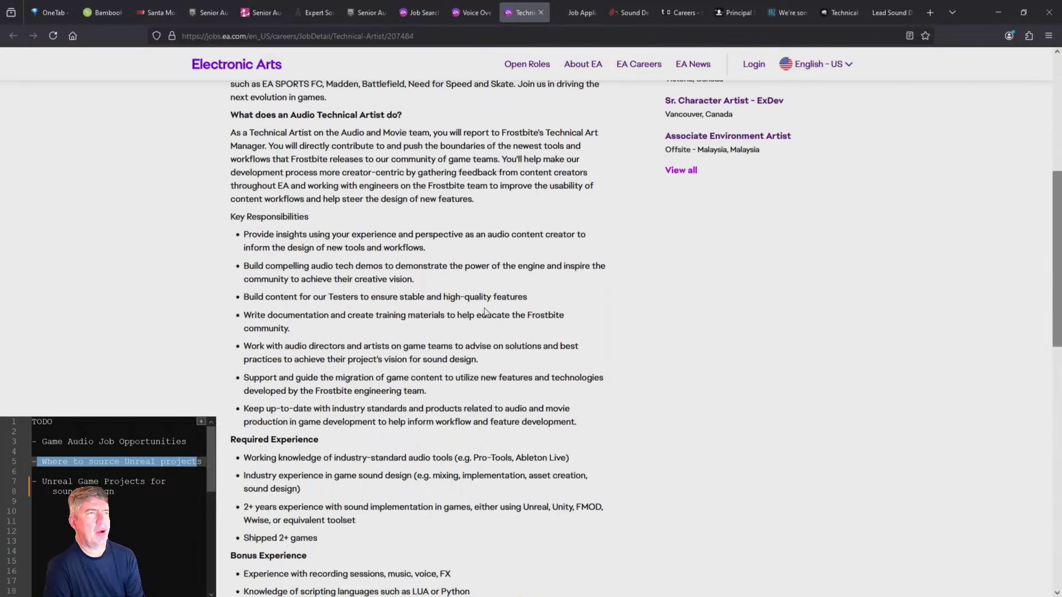
{"action": "left_click_drag", "start_coordinate": [499, 125], "coordinate": [599, 139]}
{"action": "left_click", "coordinate": [392, 227]}
{"action": "left_click_drag", "start_coordinate": [392, 231], "coordinate": [244, 234]}
{"action": "scroll", "coordinate": [244, 235], "scroll_direction": "up", "scroll_amount": 6}
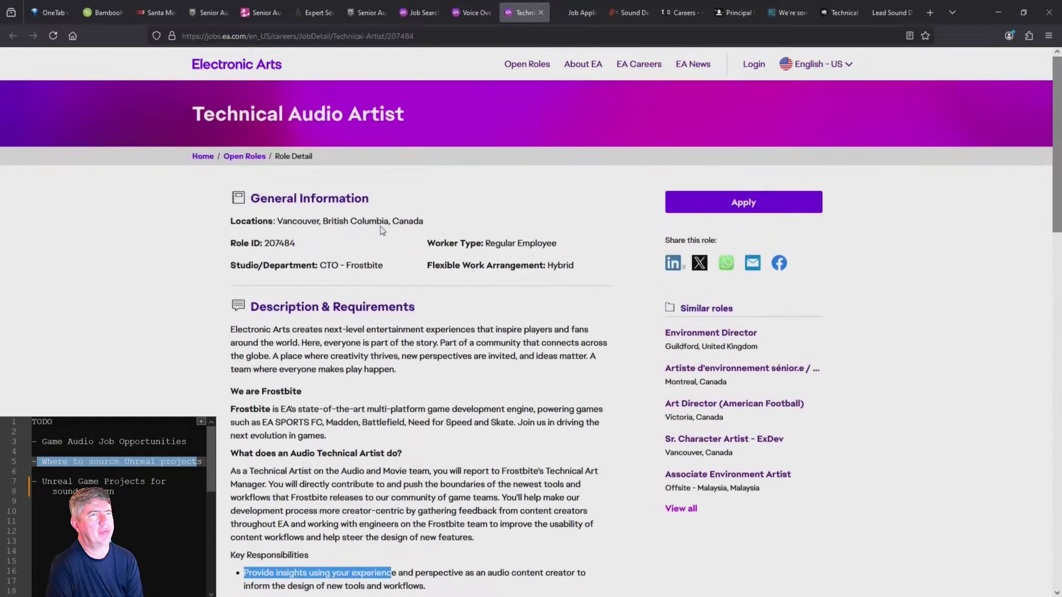
{"action": "scroll", "coordinate": [542, 331], "scroll_direction": "down", "scroll_amount": 6}
{"action": "left_click", "coordinate": [542, 331]}
- Highlight the 2+ years of sound implementation and industry-standard audio tools requirements under Required Experience, and recheck the key responsibilities
{"action": "scroll", "coordinate": [626, 315], "scroll_direction": "down", "scroll_amount": 3}
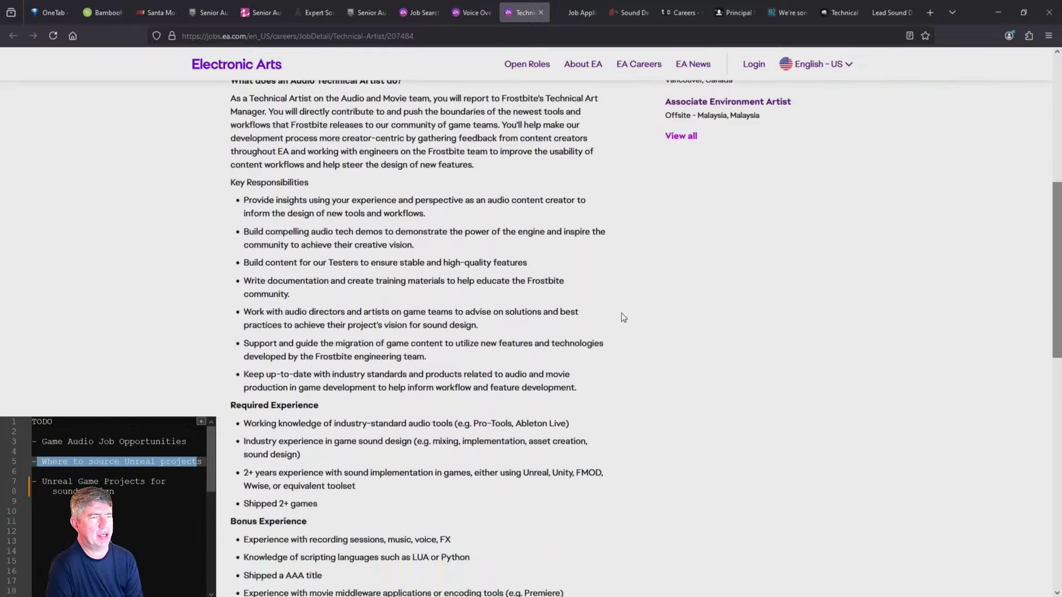
{"action": "scroll", "coordinate": [625, 316], "scroll_direction": "down", "scroll_amount": 1}
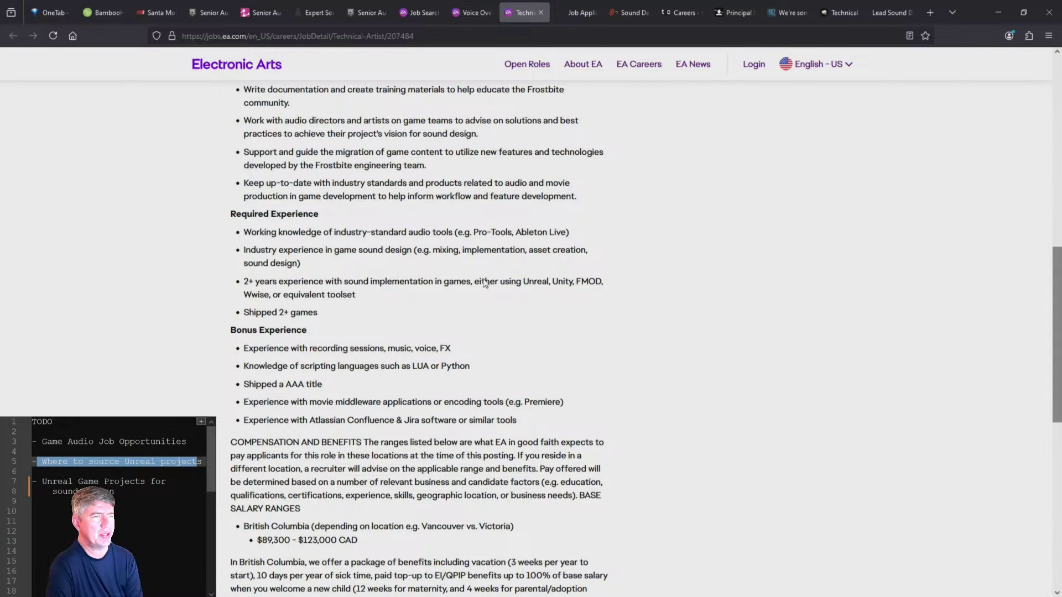
{"action": "left_click_drag", "start_coordinate": [419, 303], "coordinate": [240, 280]}
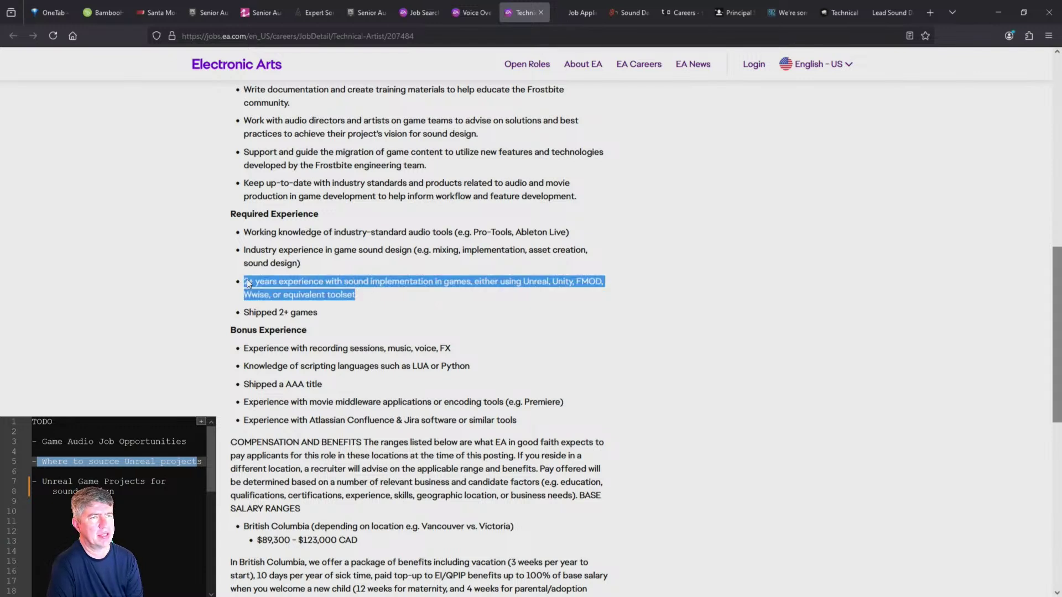
{"action": "scroll", "coordinate": [405, 306], "scroll_direction": "up", "scroll_amount": 1}
{"action": "left_click_drag", "start_coordinate": [266, 289], "coordinate": [580, 291]}
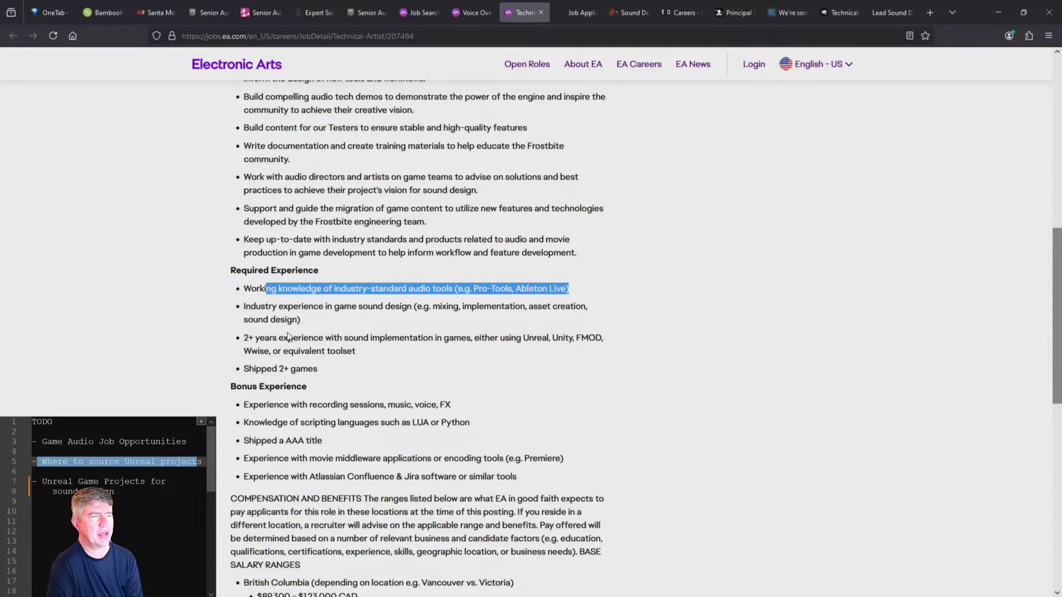
{"action": "scroll", "coordinate": [293, 332], "scroll_direction": "up", "scroll_amount": 3}
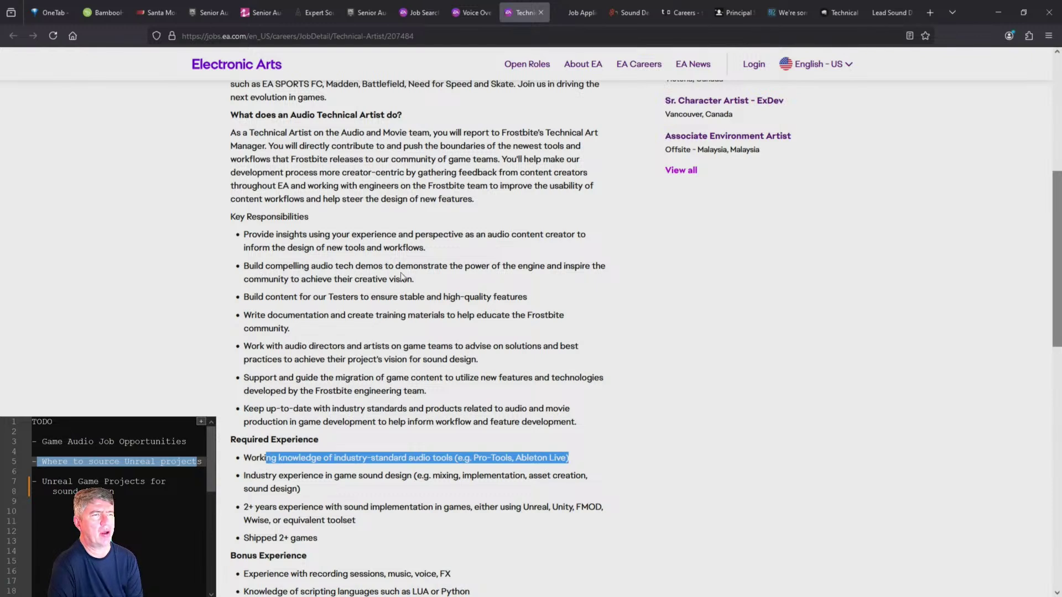
{"action": "scroll", "coordinate": [275, 338], "scroll_direction": "down", "scroll_amount": 1}
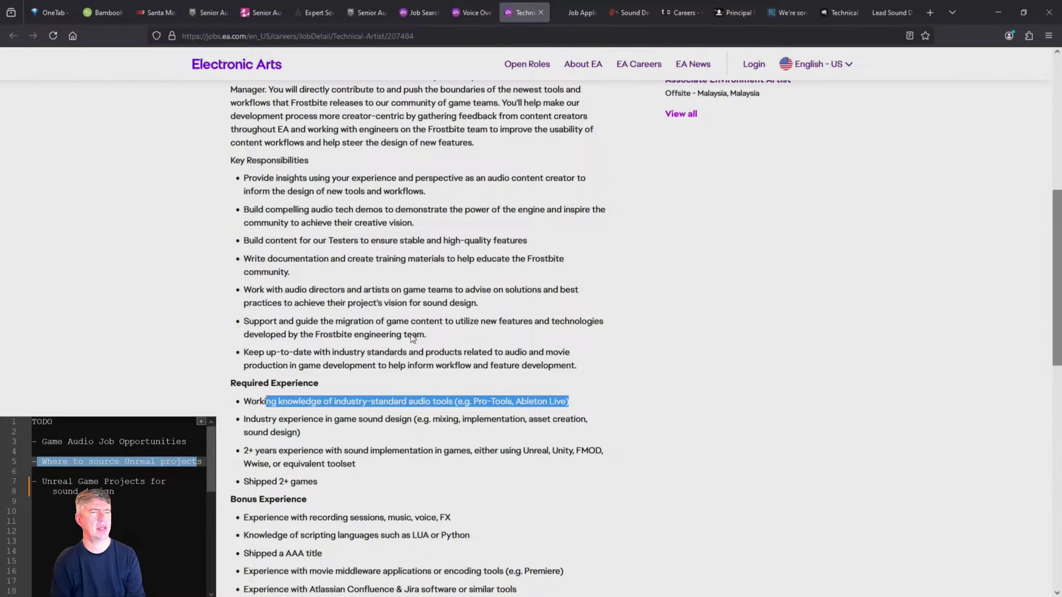
- Highlight "LUA or Python" under Bonus Experience in EA's Technical Audio Artist posting and recheck the required experience
{"action": "scroll", "coordinate": [472, 365], "scroll_direction": "down", "scroll_amount": 3}
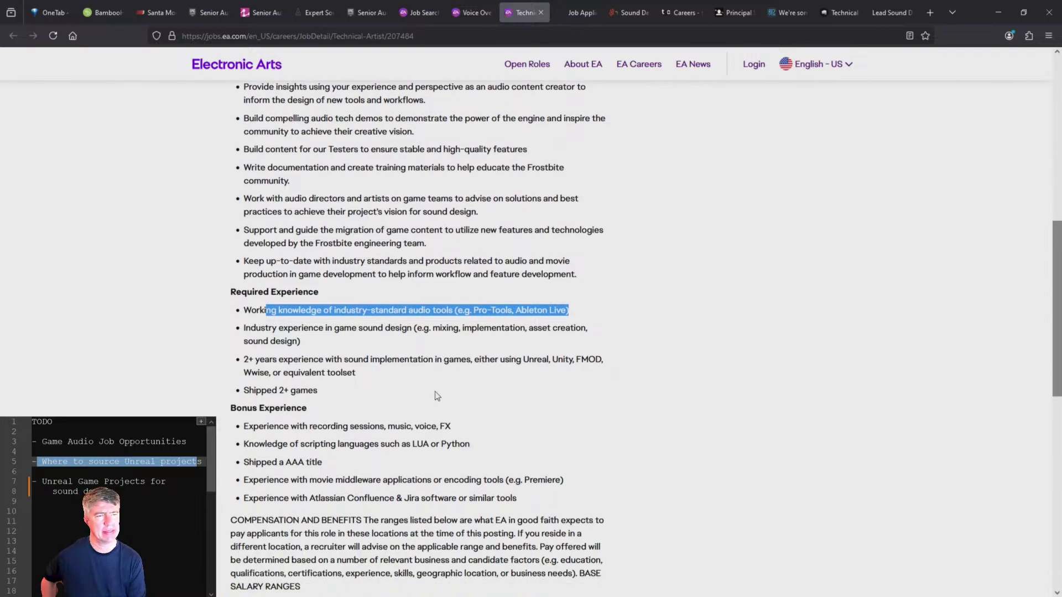
{"action": "left_click_drag", "start_coordinate": [470, 366], "coordinate": [402, 367]}
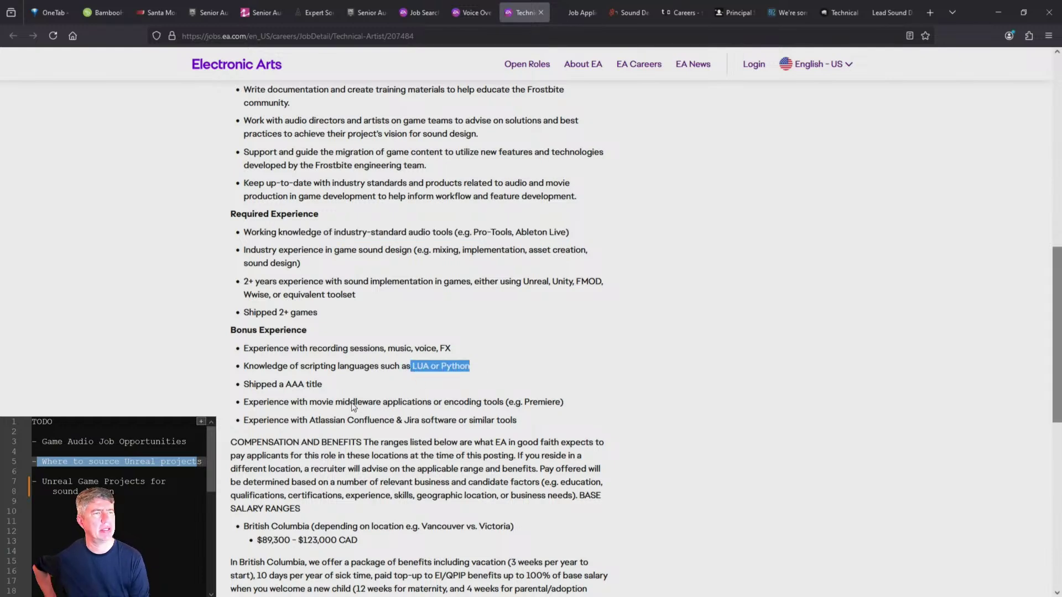
{"action": "scroll", "coordinate": [344, 394], "scroll_direction": "down", "scroll_amount": 2}
{"action": "scroll", "coordinate": [427, 407], "scroll_direction": "up", "scroll_amount": 5}
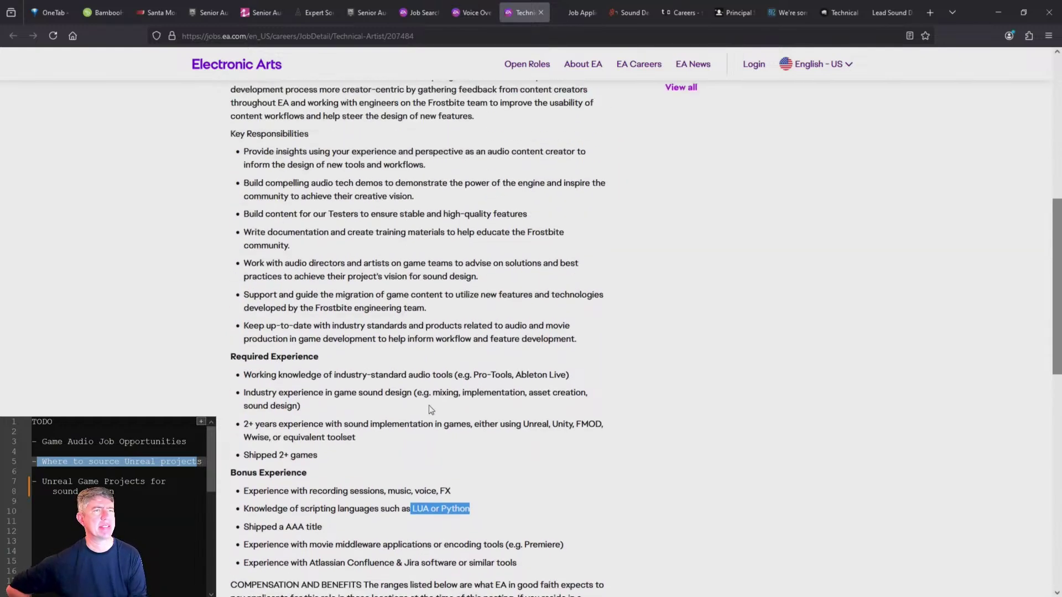
{"action": "scroll", "coordinate": [418, 406], "scroll_direction": "down", "scroll_amount": 3}
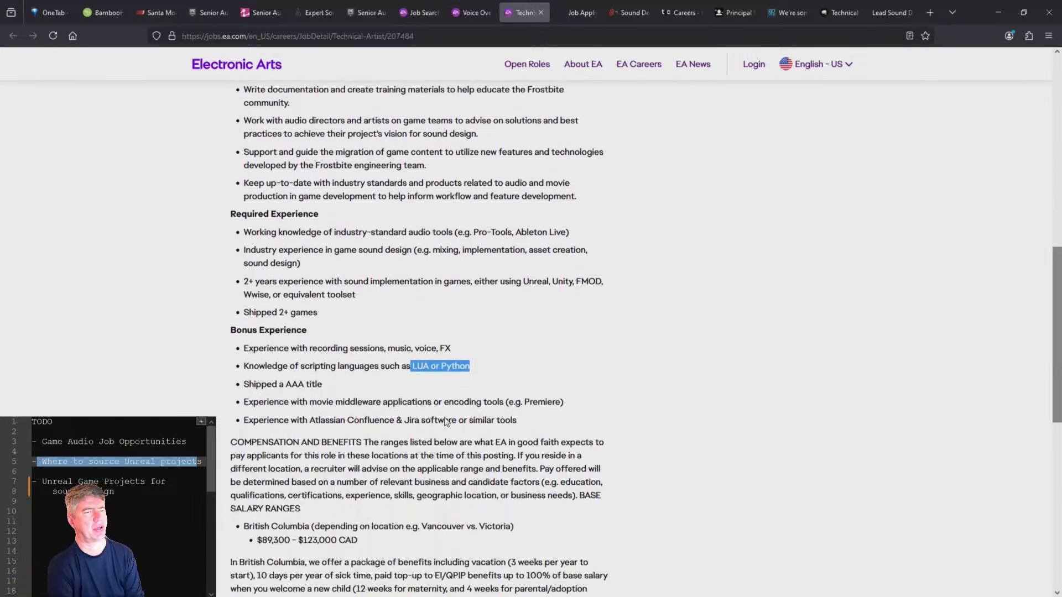
- Highlight the British Columbia base salary range in the Technical Audio Artist posting and skim the rest of the page
{"action": "scroll", "coordinate": [432, 415], "scroll_direction": "down", "scroll_amount": 2}
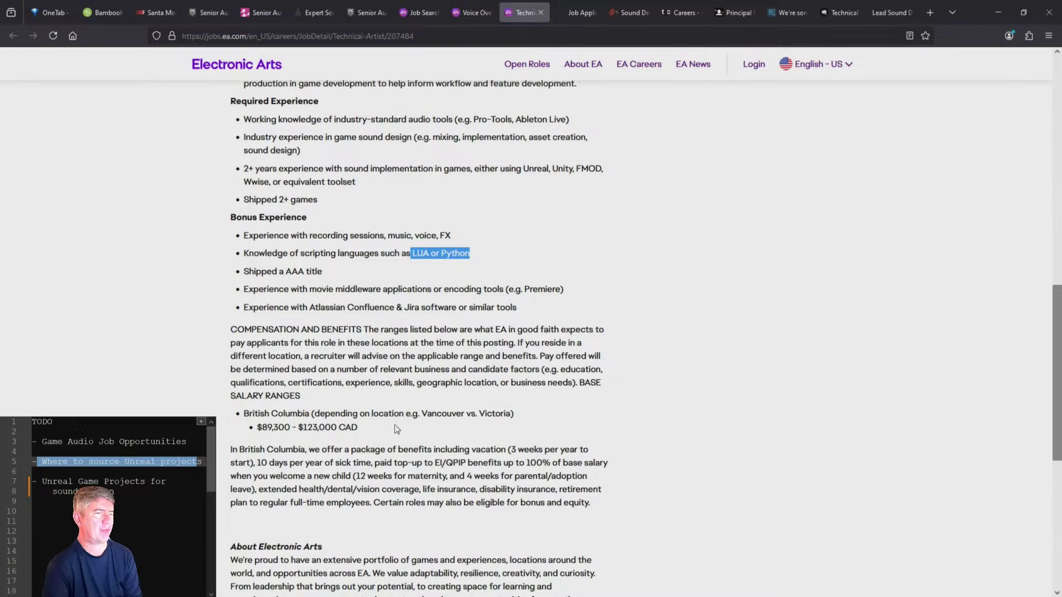
{"action": "left_click_drag", "start_coordinate": [397, 429], "coordinate": [243, 445]}
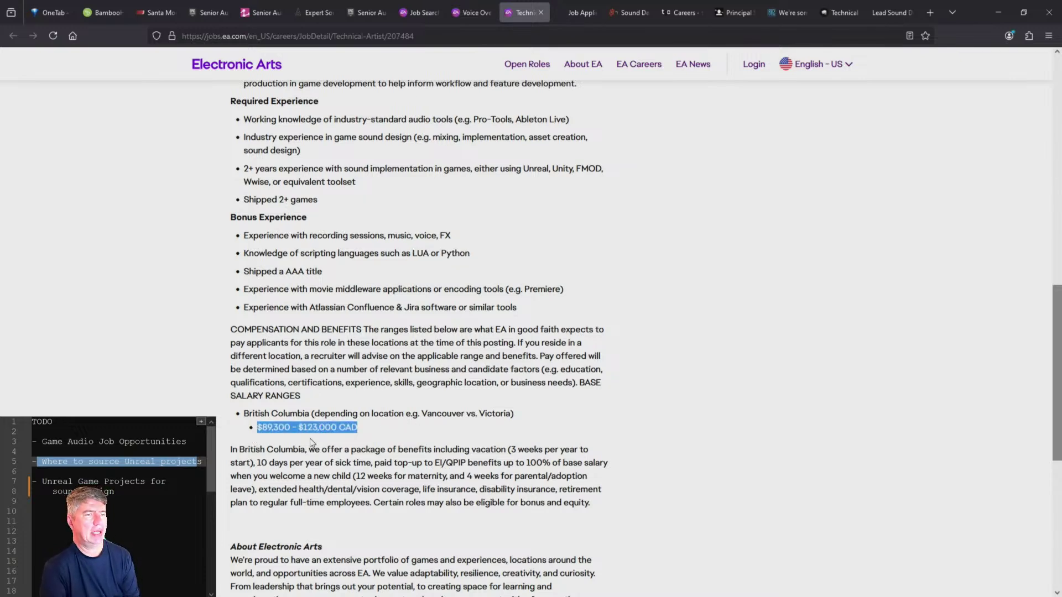
{"action": "scroll", "coordinate": [593, 418], "scroll_direction": "down", "scroll_amount": 7}
{"action": "scroll", "coordinate": [593, 418], "scroll_direction": "up", "scroll_amount": 20}
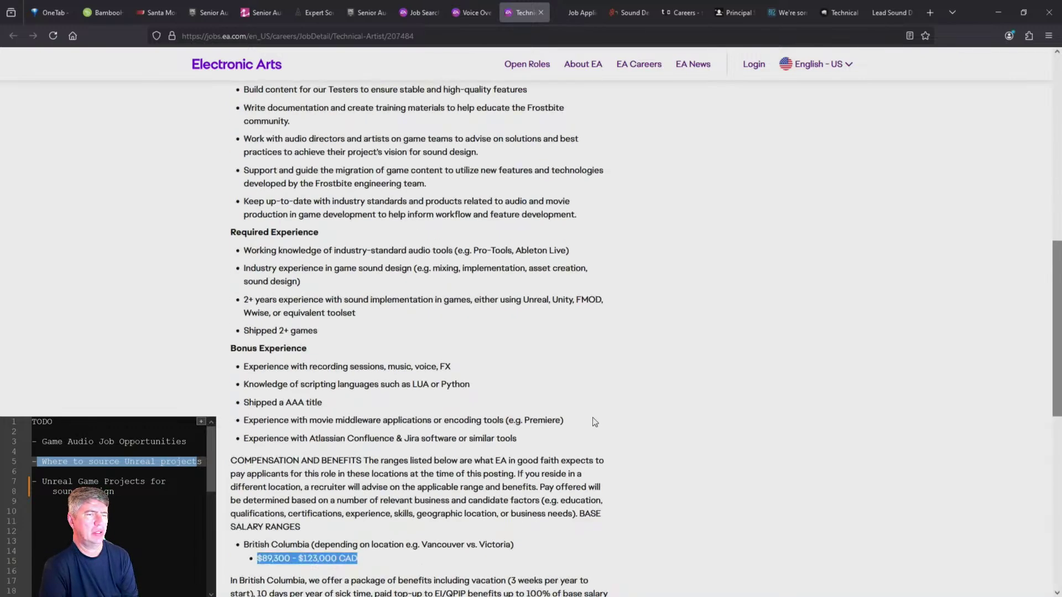
- Switch to Bit Reactor's Senior Audio Designer posting and highlight its job title and location
{"action": "left_click", "coordinate": [578, 12]}
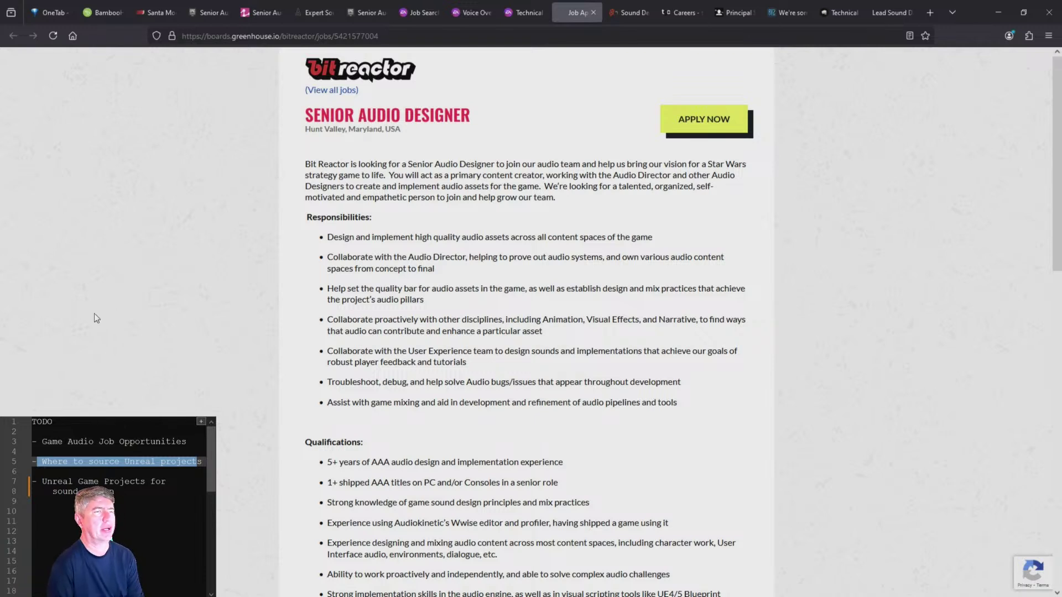
{"action": "triple_click", "coordinate": [374, 129]}
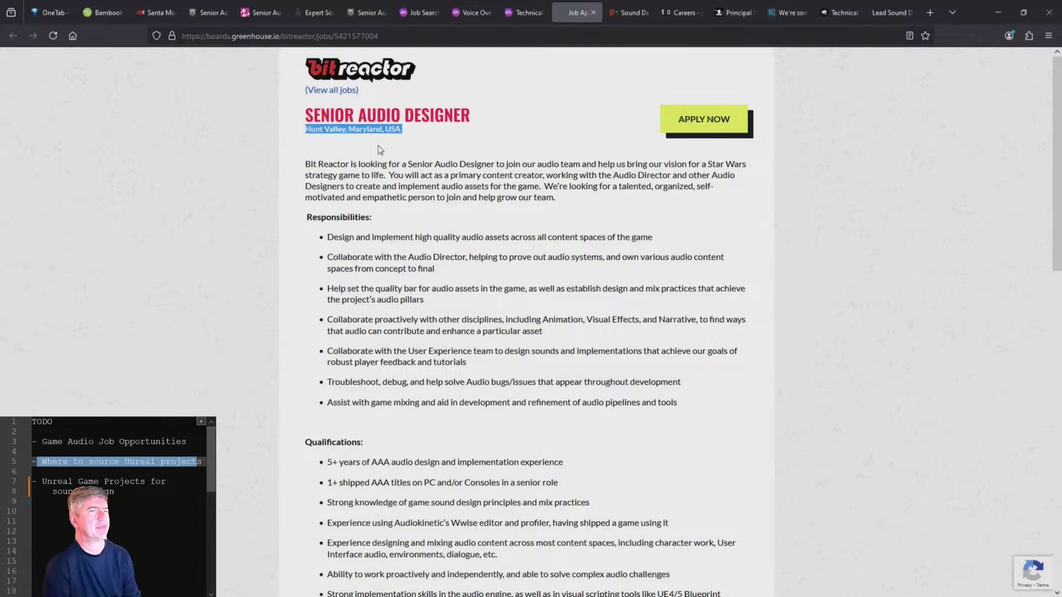
{"action": "left_click_drag", "start_coordinate": [306, 115], "coordinate": [546, 127]}
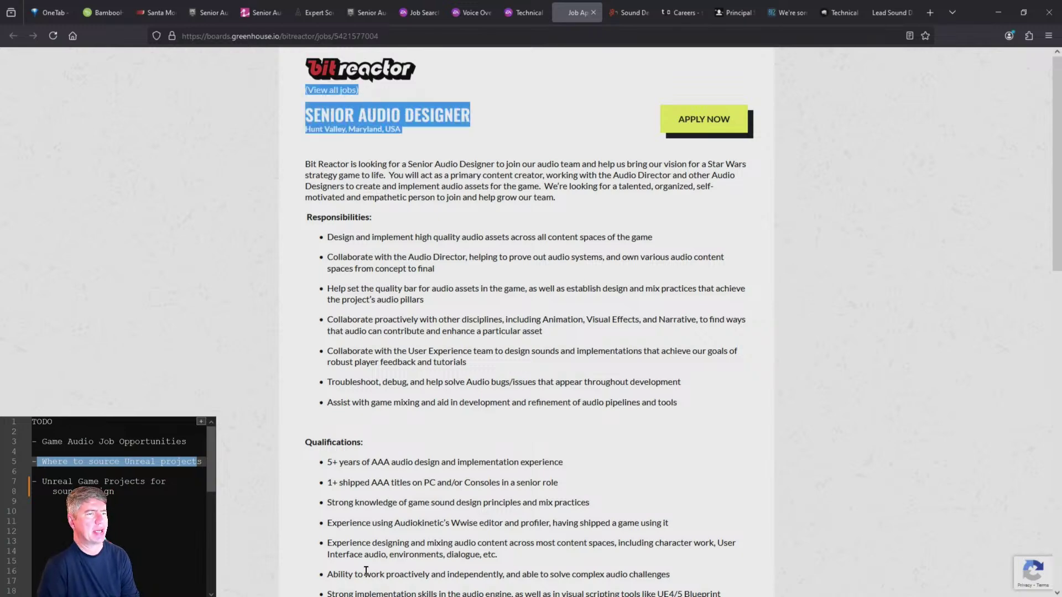
- Highlight the AAA experience, shipped AAA titles, and game sound design knowledge requirements in turn under Qualifications
{"action": "left_click_drag", "start_coordinate": [325, 462], "coordinate": [590, 464]}
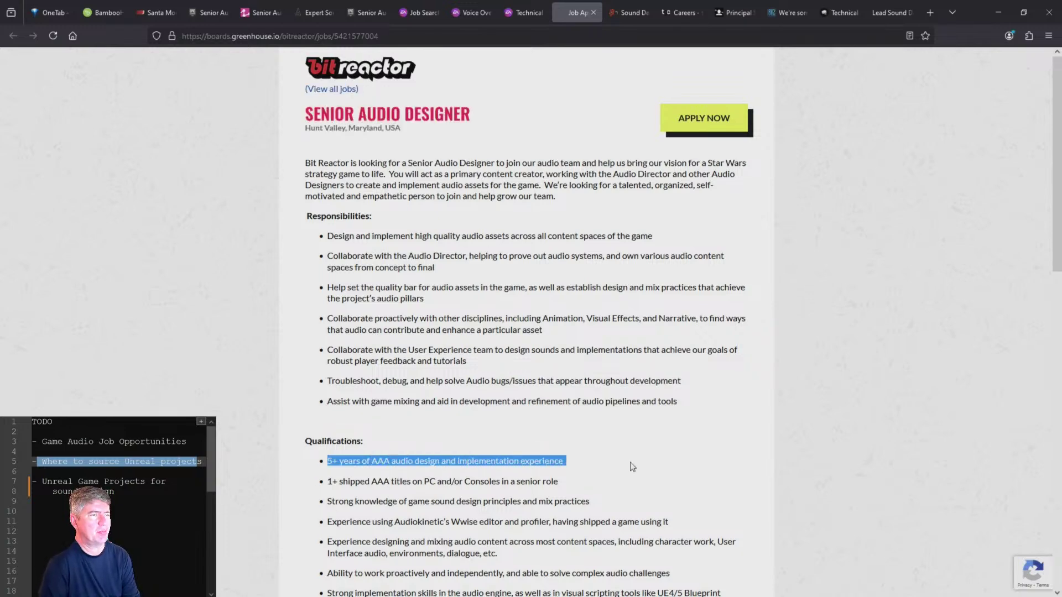
{"action": "scroll", "coordinate": [633, 297], "scroll_direction": "down", "scroll_amount": 4}
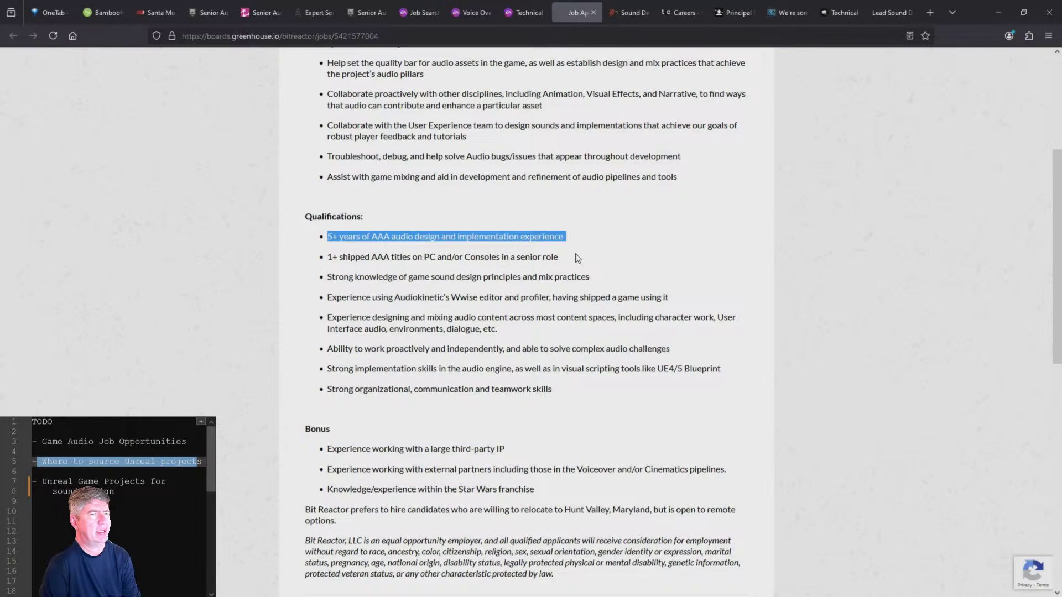
{"action": "left_click_drag", "start_coordinate": [577, 258], "coordinate": [299, 254]}
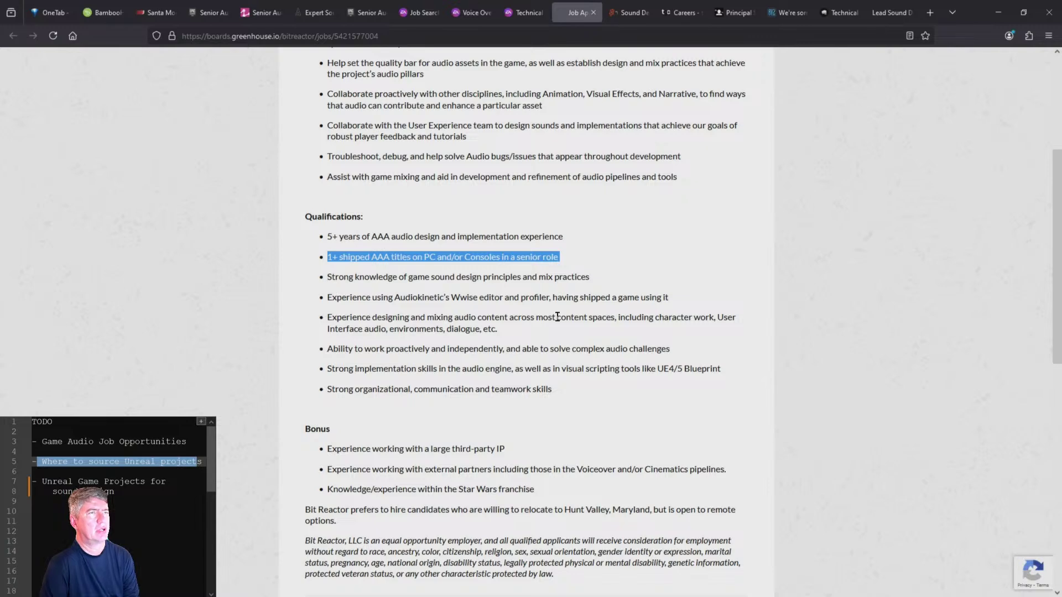
{"action": "left_click_drag", "start_coordinate": [333, 274], "coordinate": [598, 279]}
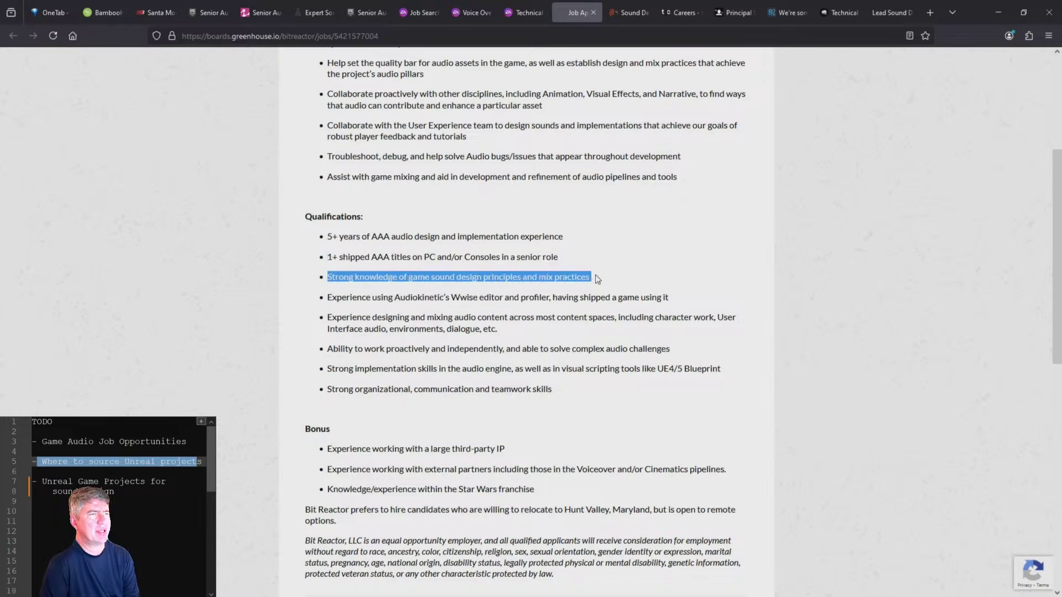
{"action": "left_click", "coordinate": [716, 315]}
- Highlight the phrase about bringing a Star Wars strategy game to life in the posting's introduction, then clear the selection
{"action": "scroll", "coordinate": [716, 314], "scroll_direction": "up", "scroll_amount": 4}
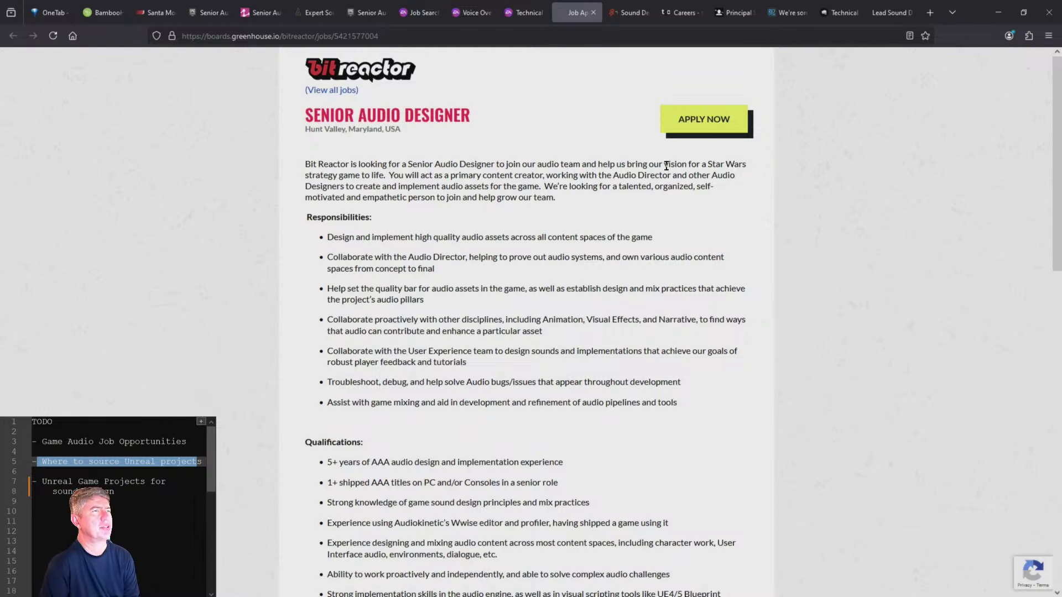
{"action": "left_click_drag", "start_coordinate": [665, 165], "coordinate": [777, 170]}
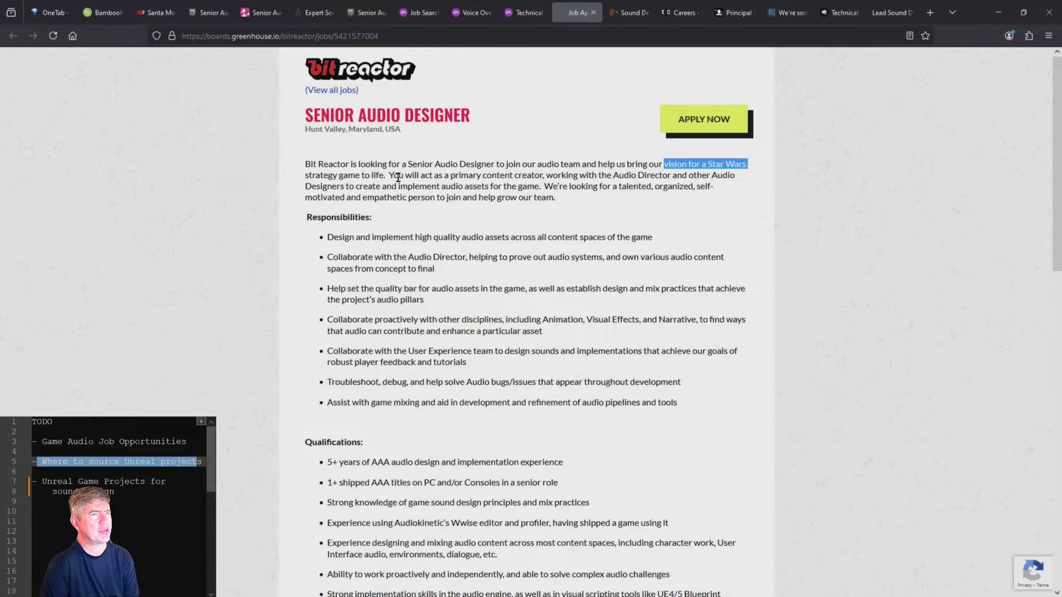
{"action": "left_click_drag", "start_coordinate": [388, 176], "coordinate": [708, 164]}
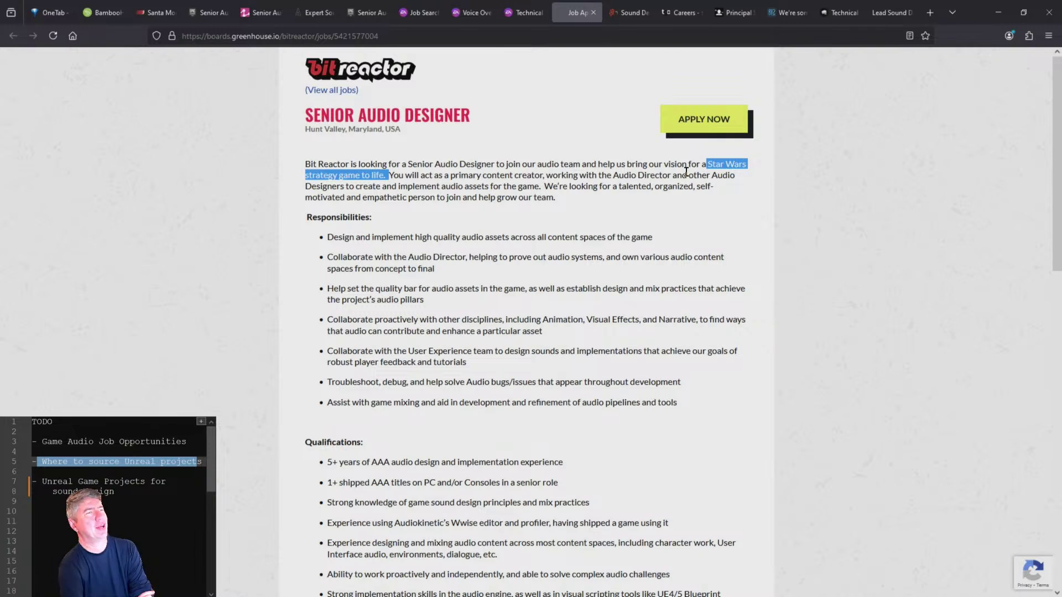
{"action": "left_click", "coordinate": [751, 245]}
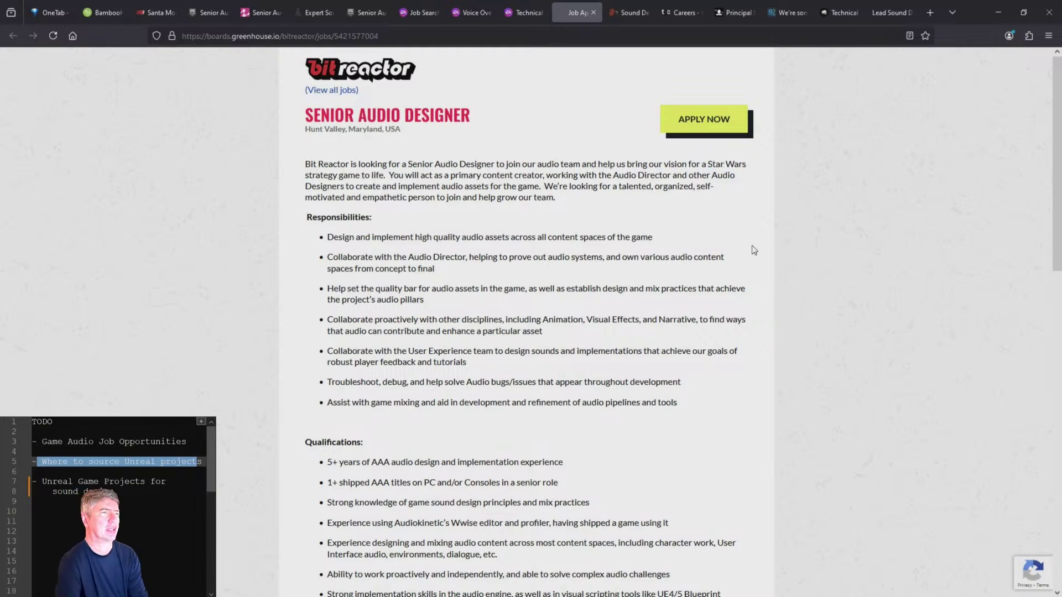
- Highlight the audio content design, UE4/5 Blueprint, third-party IP and Star Wars franchise items in the Qualifications and Bonus lists
{"action": "scroll", "coordinate": [742, 240], "scroll_direction": "down", "scroll_amount": 5}
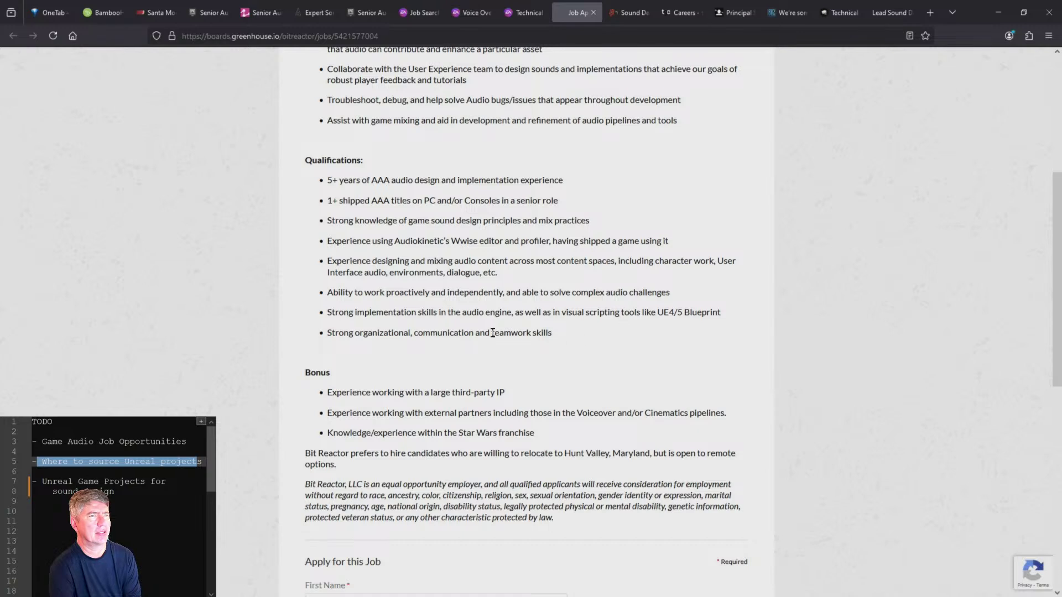
{"action": "left_click_drag", "start_coordinate": [328, 264], "coordinate": [505, 281]}
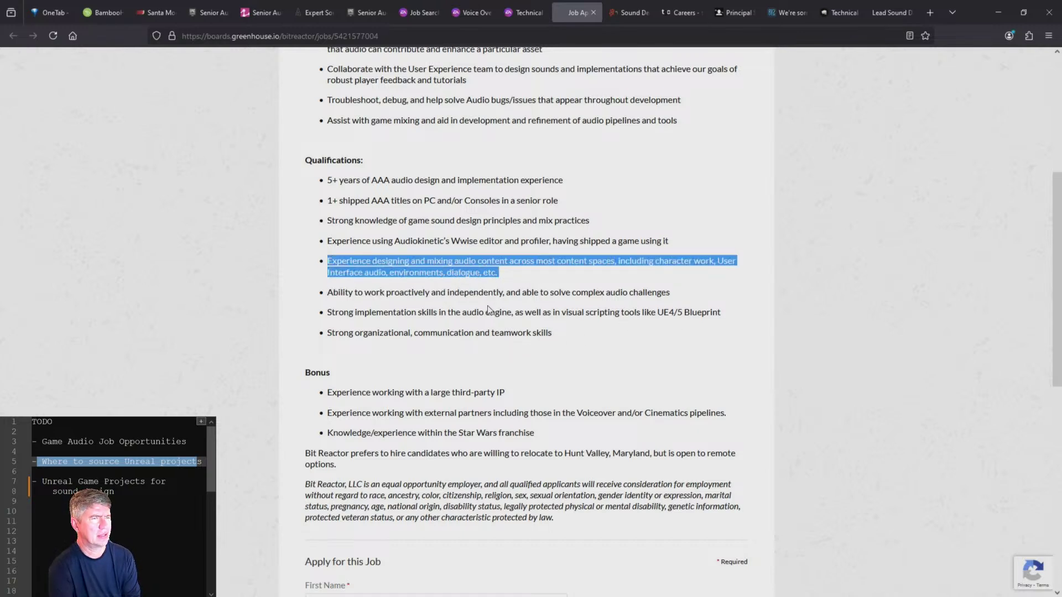
{"action": "left_click_drag", "start_coordinate": [657, 313], "coordinate": [730, 313]}
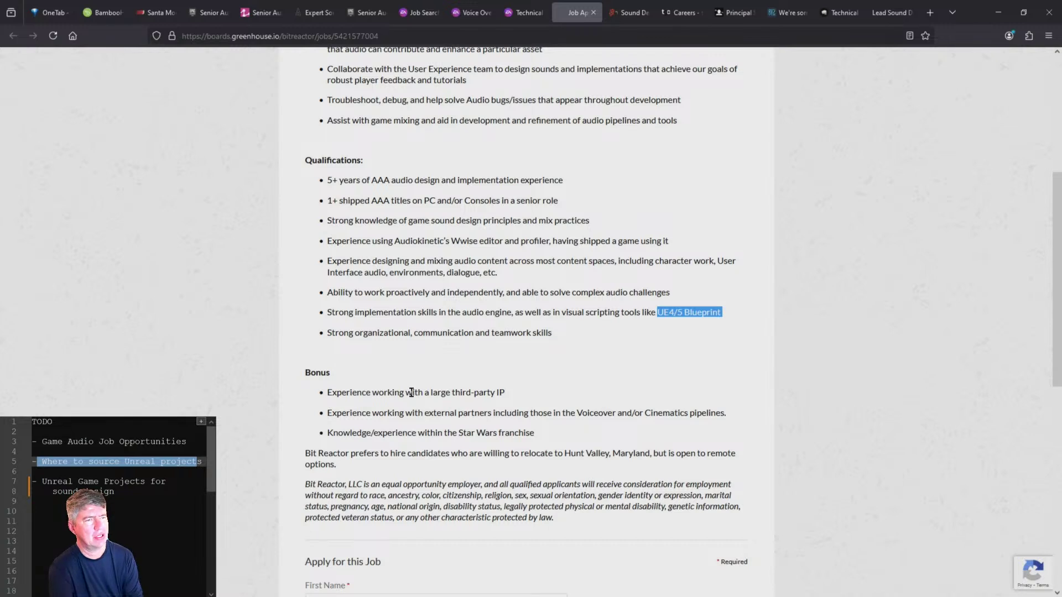
{"action": "left_click_drag", "start_coordinate": [371, 393], "coordinate": [528, 402]}
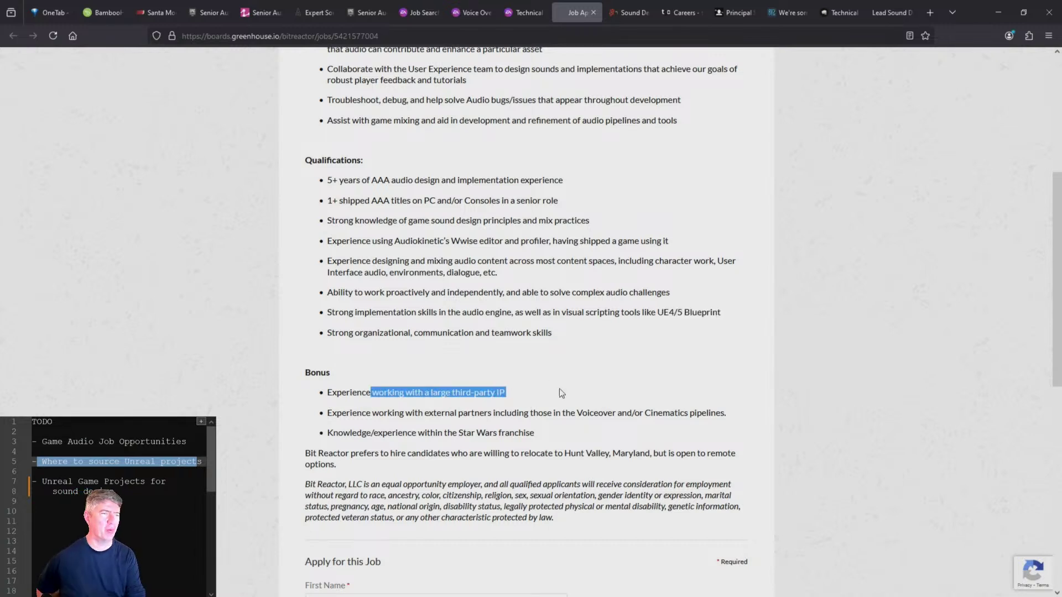
{"action": "left_click_drag", "start_coordinate": [452, 433], "coordinate": [589, 436]}
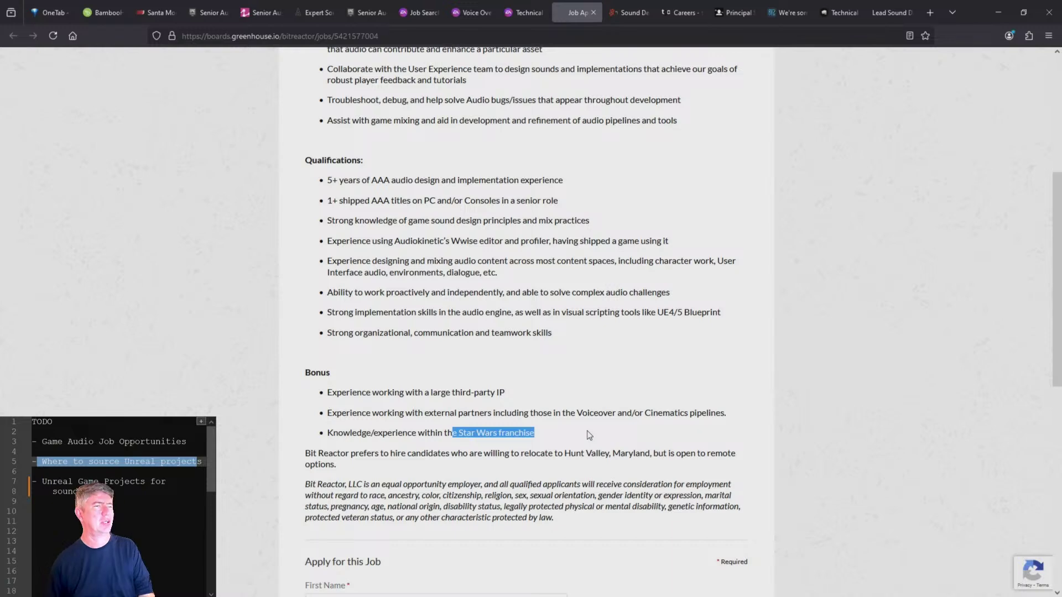
{"action": "scroll", "coordinate": [595, 401], "scroll_direction": "up", "scroll_amount": 5}
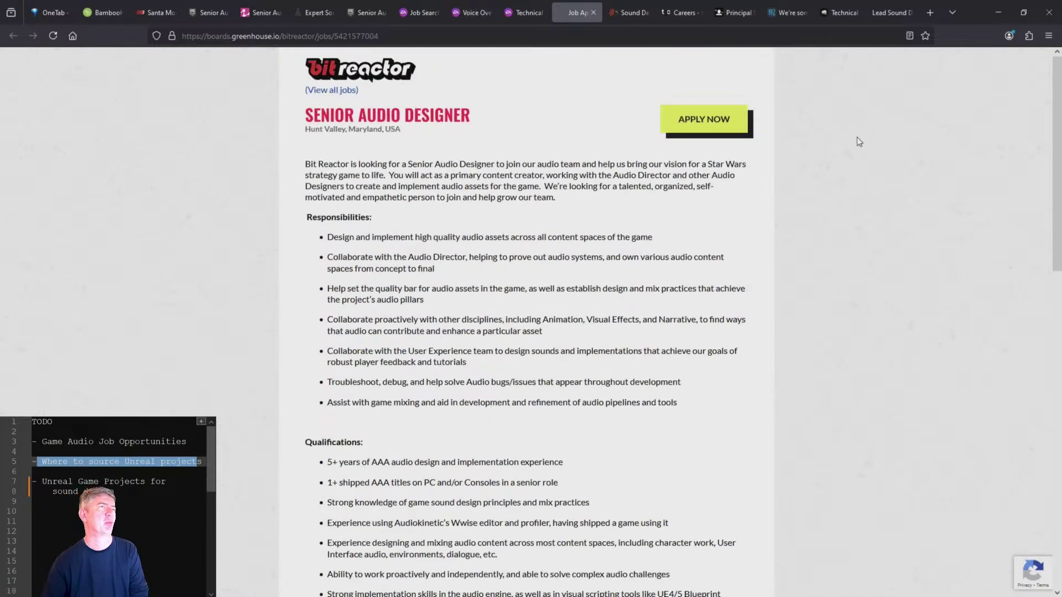
- Switch to Valve's Sound Designer posting and review its location, desired skills, and portfolio requirements
{"action": "key", "text": "ctrl+Tab"}
{"action": "scroll", "coordinate": [654, 211], "scroll_direction": "down", "scroll_amount": 3}
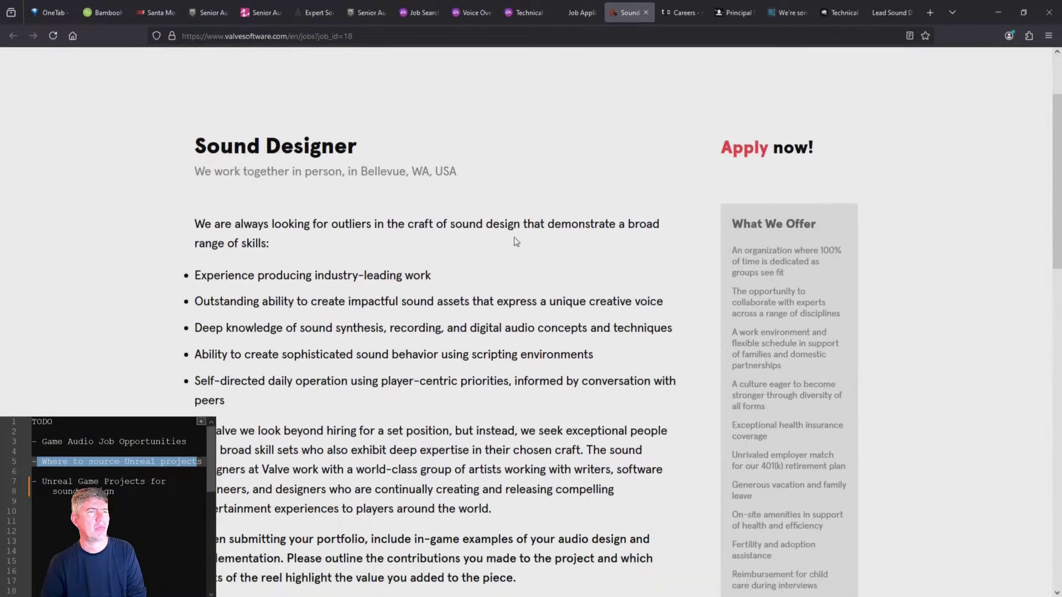
{"action": "scroll", "coordinate": [532, 224], "scroll_direction": "down", "scroll_amount": 1}
{"action": "scroll", "coordinate": [532, 224], "scroll_direction": "up", "scroll_amount": 1}
{"action": "scroll", "coordinate": [532, 225], "scroll_direction": "down", "scroll_amount": 10}
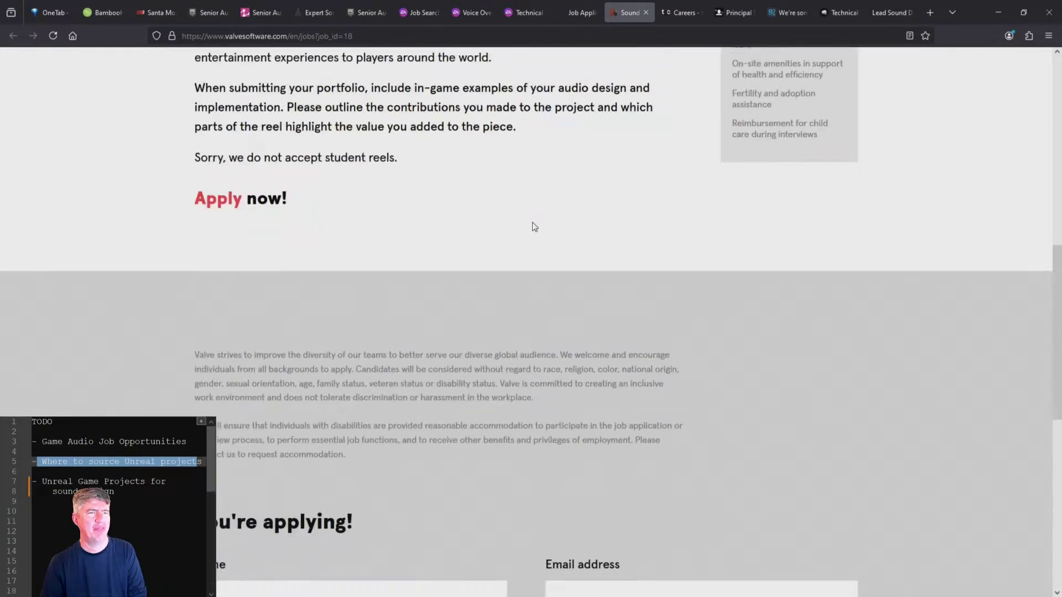
{"action": "scroll", "coordinate": [534, 227], "scroll_direction": "up", "scroll_amount": 9}
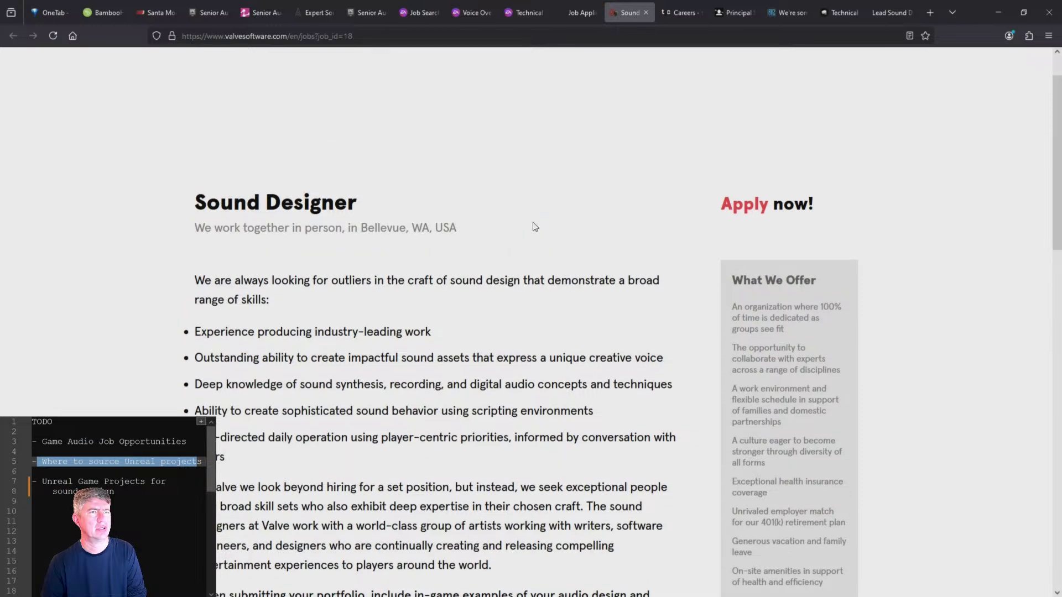
{"action": "scroll", "coordinate": [534, 227], "scroll_direction": "down", "scroll_amount": 3}
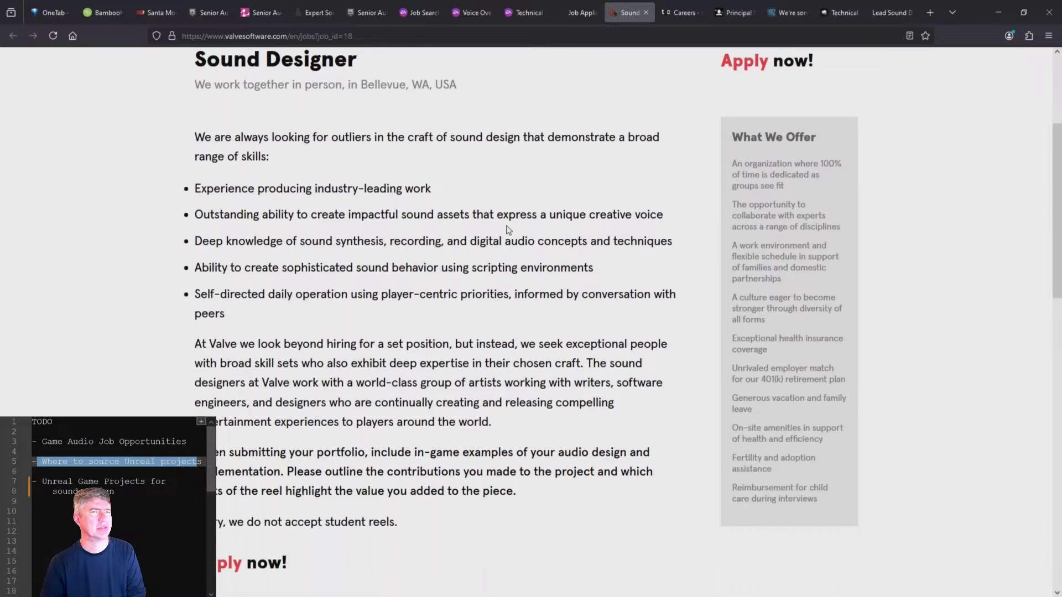
{"action": "scroll", "coordinate": [508, 230], "scroll_direction": "down", "scroll_amount": 2}
- Switch to thatgamecompany's Audio Designer posting and review the studio introduction, role overview, and must-haves
{"action": "key", "text": "ctrl+Tab"}
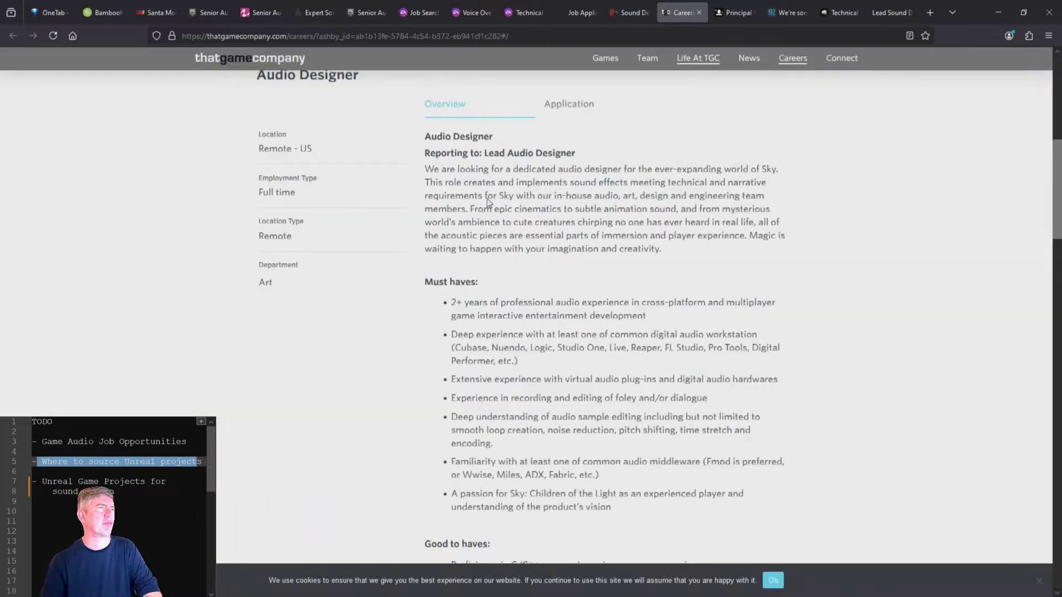
{"action": "scroll", "coordinate": [501, 221], "scroll_direction": "up", "scroll_amount": 6}
{"action": "scroll", "coordinate": [502, 222], "scroll_direction": "up", "scroll_amount": 2}
{"action": "scroll", "coordinate": [498, 216], "scroll_direction": "down", "scroll_amount": 9}
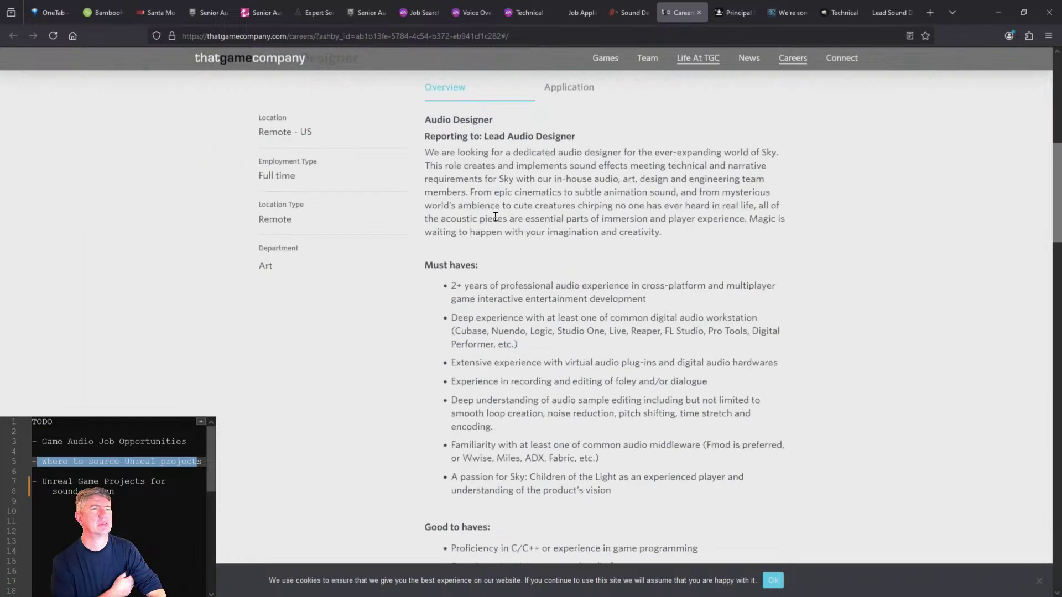
{"action": "scroll", "coordinate": [498, 215], "scroll_direction": "up", "scroll_amount": 9}
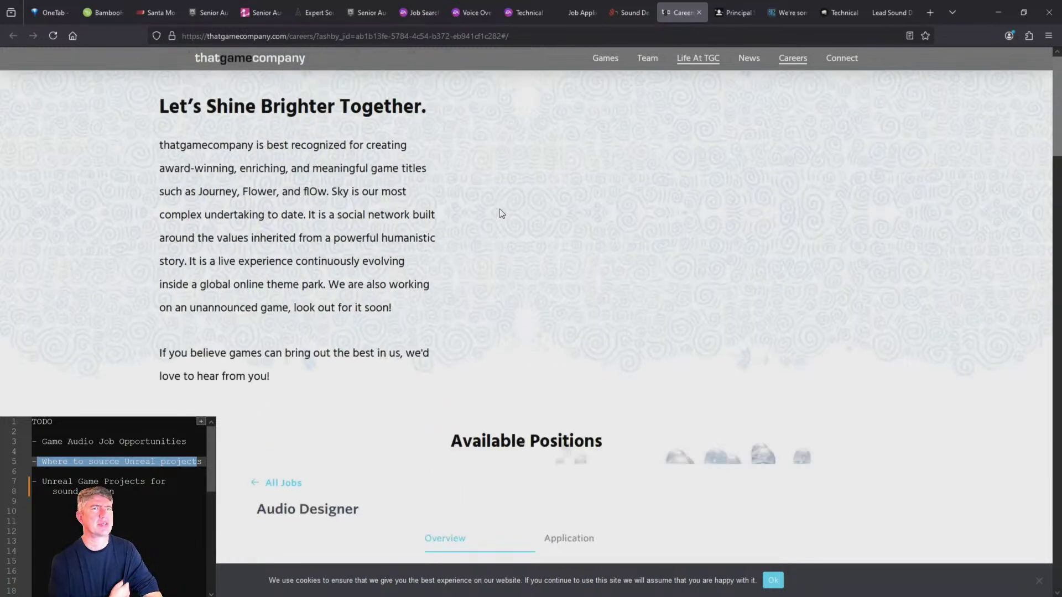
{"action": "scroll", "coordinate": [498, 214], "scroll_direction": "down", "scroll_amount": 6}
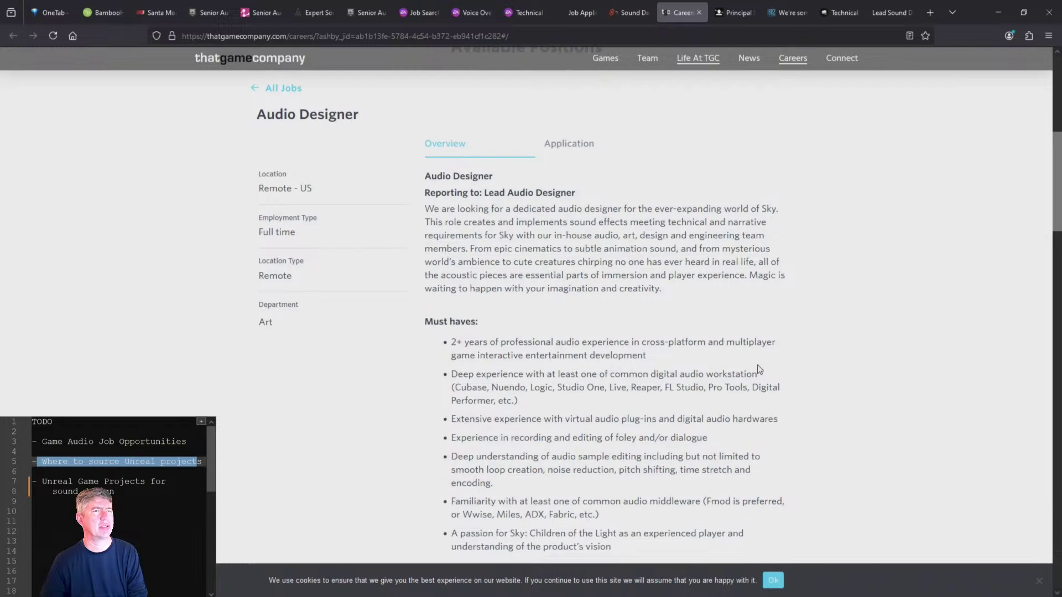
{"action": "scroll", "coordinate": [332, 339], "scroll_direction": "down", "scroll_amount": 1}
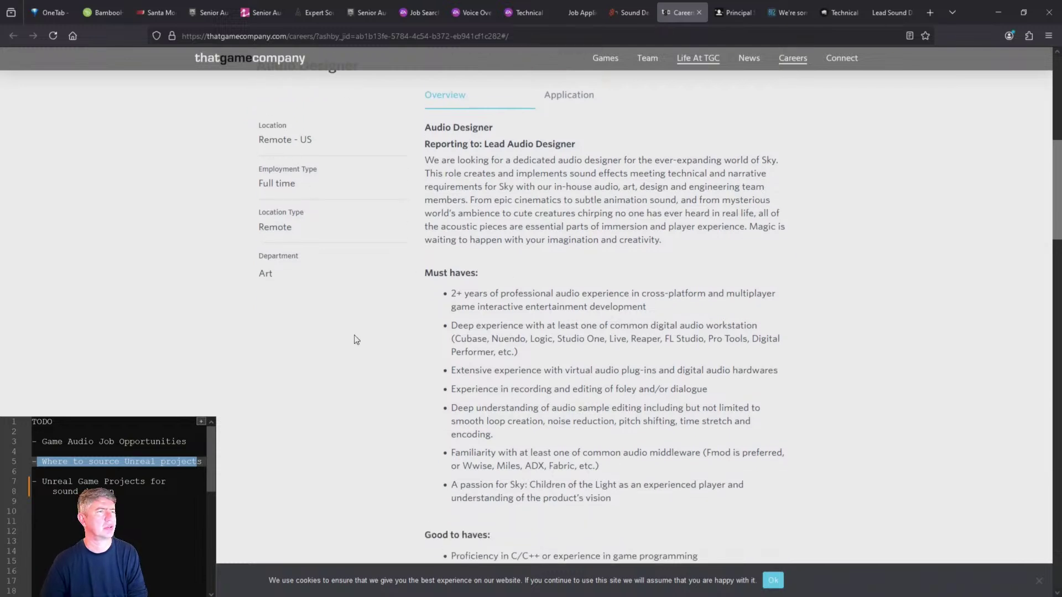
- Highlight the 2+ years of professional audio experience and digital audio workstation requirements under Must haves
{"action": "left_click_drag", "start_coordinate": [734, 289], "coordinate": [472, 315]}
{"action": "left_click", "coordinate": [821, 347]}
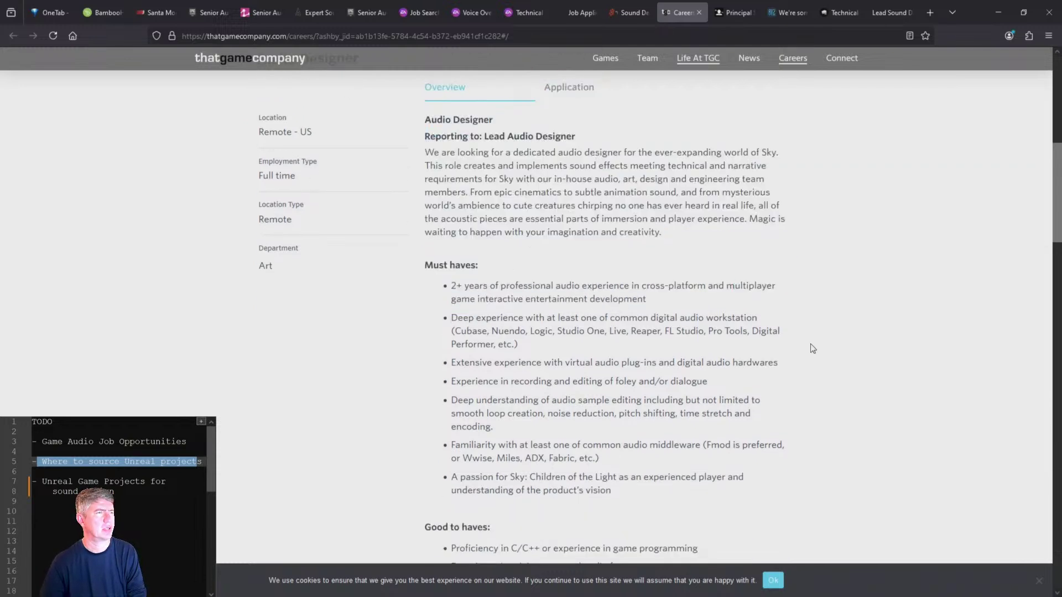
{"action": "left_click_drag", "start_coordinate": [565, 331], "coordinate": [463, 319]}
{"action": "scroll", "coordinate": [786, 392], "scroll_direction": "down", "scroll_amount": 1}
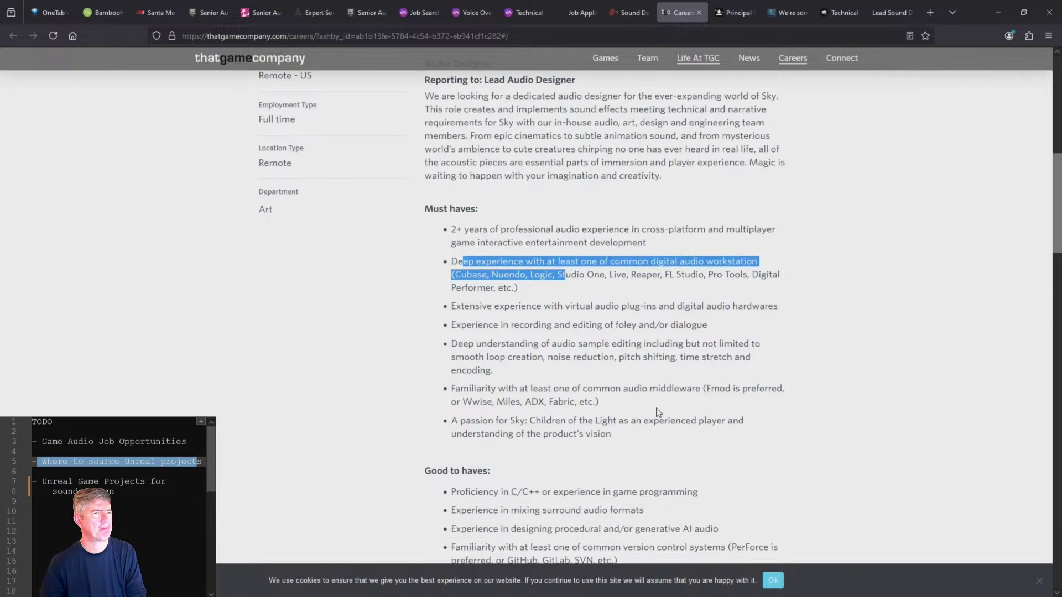
- Highlight the audio middleware alternatives such as Wwise and Miles, and the passion for Sky: Children of the Light requirement under Must haves
{"action": "left_click_drag", "start_coordinate": [601, 402], "coordinate": [440, 410]}
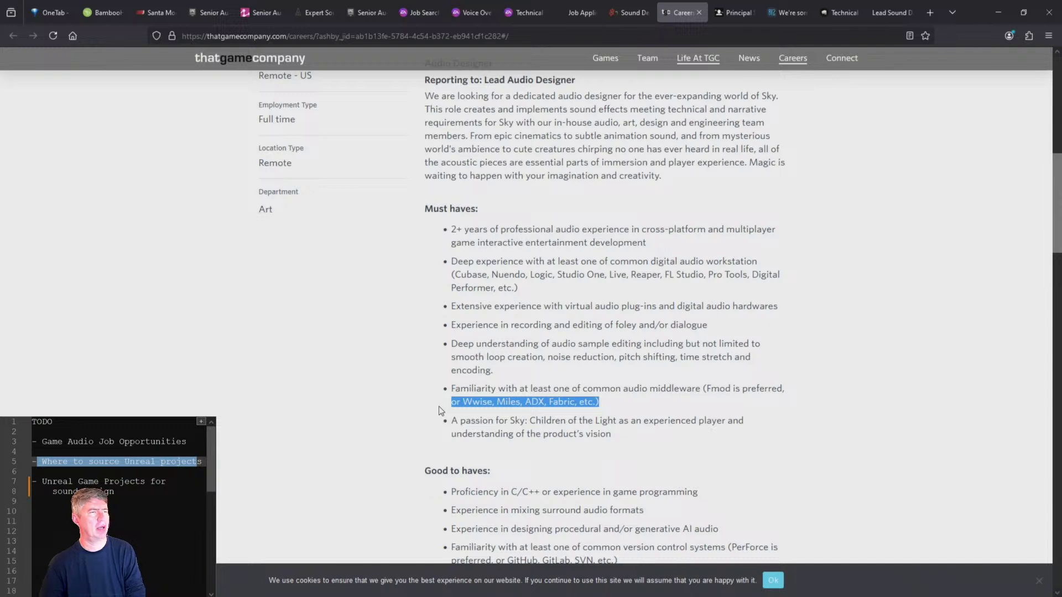
{"action": "left_click_drag", "start_coordinate": [724, 388], "coordinate": [520, 403]}
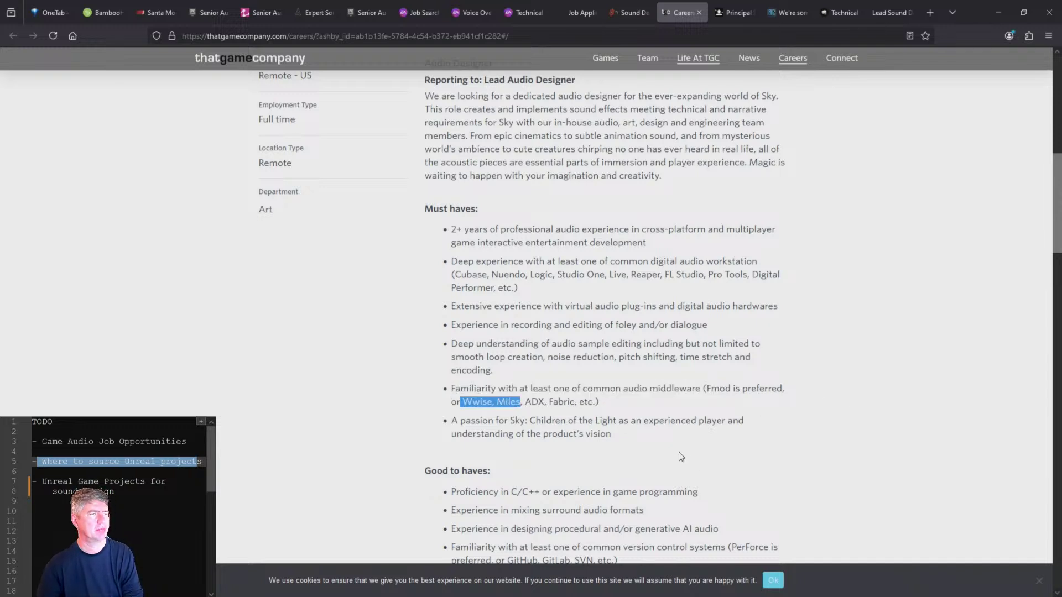
{"action": "scroll", "coordinate": [669, 438], "scroll_direction": "down", "scroll_amount": 2}
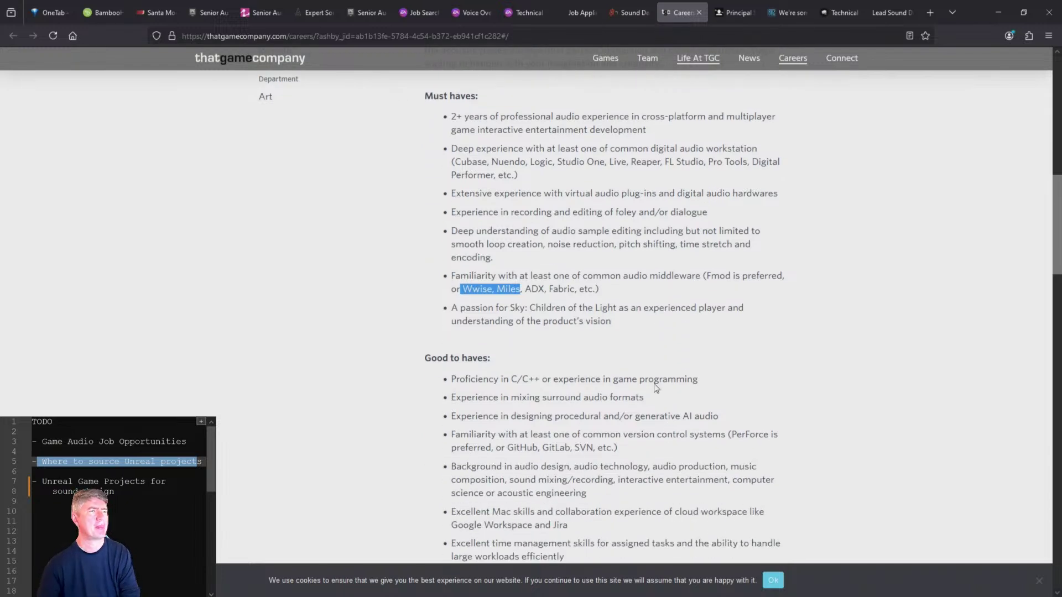
{"action": "left_click_drag", "start_coordinate": [510, 308], "coordinate": [726, 351]}
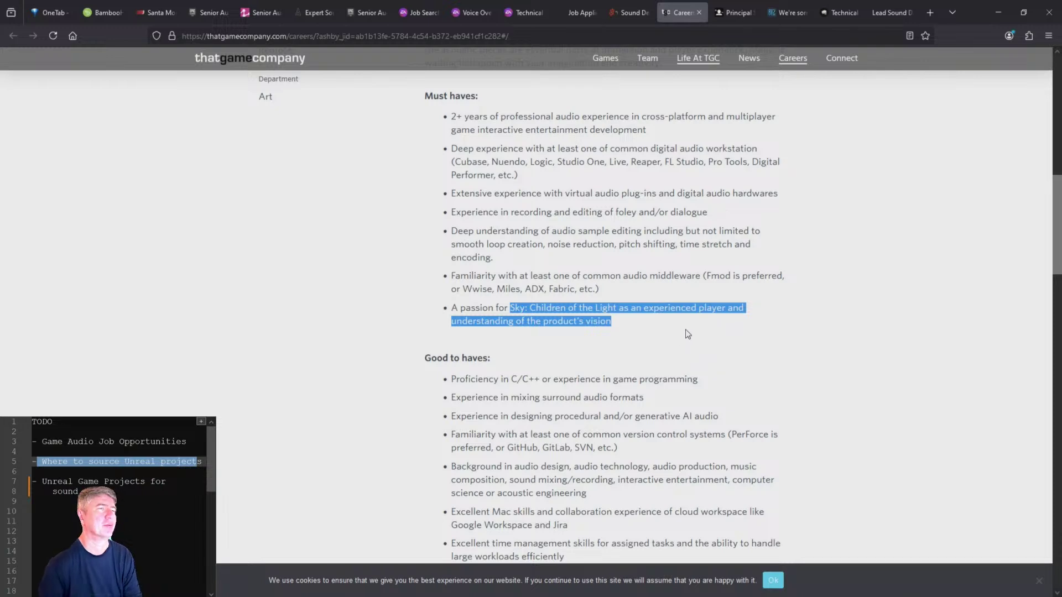
{"action": "left_click", "coordinate": [678, 345]}
- Review the Good to haves list and the closing notes, and return to thatgamecompany's studio introduction
{"action": "scroll", "coordinate": [697, 346], "scroll_direction": "down", "scroll_amount": 2}
{"action": "scroll", "coordinate": [834, 382], "scroll_direction": "down", "scroll_amount": 1}
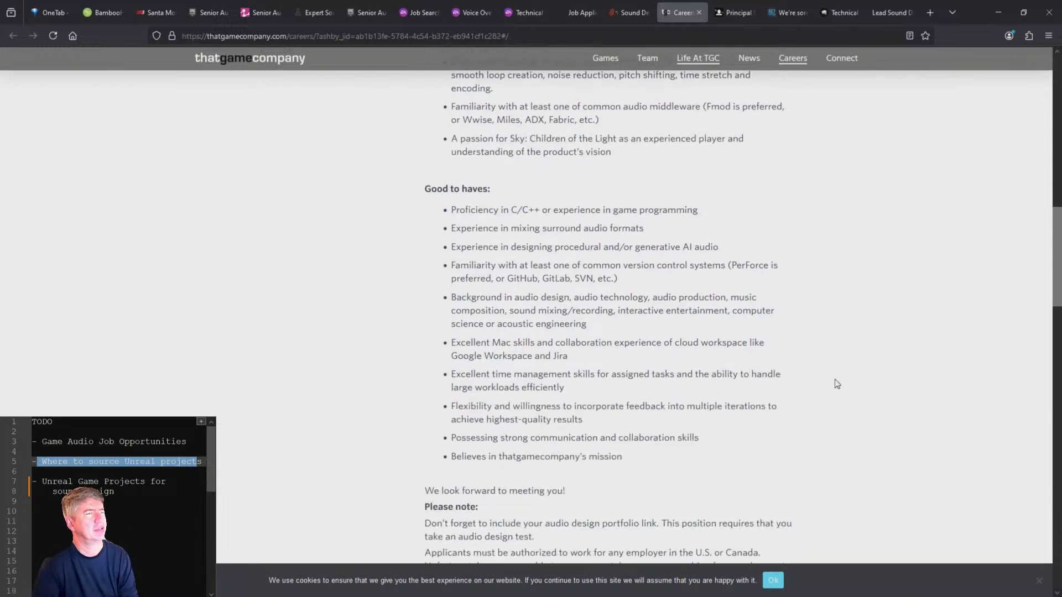
{"action": "scroll", "coordinate": [932, 415], "scroll_direction": "down", "scroll_amount": 4}
{"action": "scroll", "coordinate": [926, 394], "scroll_direction": "up", "scroll_amount": 8}
{"action": "scroll", "coordinate": [918, 387], "scroll_direction": "up", "scroll_amount": 5}
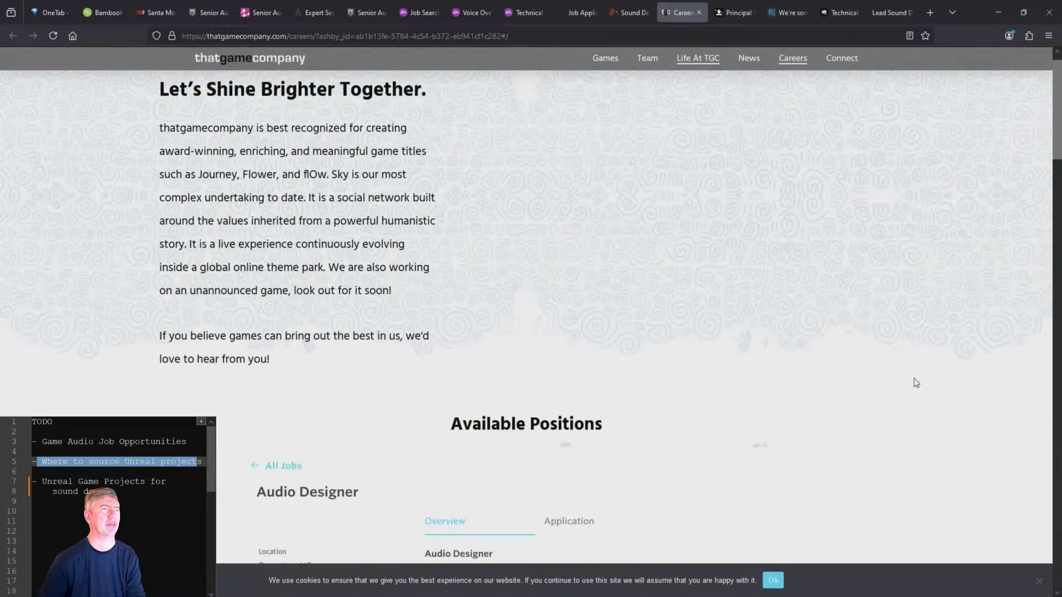
- Switch to Arrowhead's Principal Sound Designer posting and accept all cookies
{"action": "key", "text": "ctrl+Tab"}
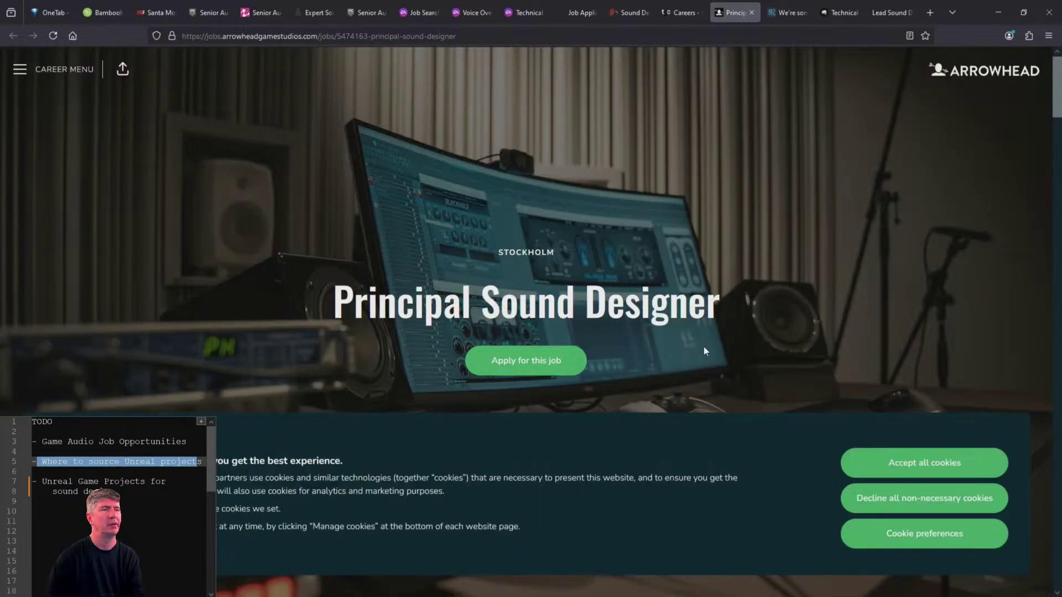
{"action": "scroll", "coordinate": [702, 346], "scroll_direction": "down", "scroll_amount": 10}
{"action": "scroll", "coordinate": [701, 342], "scroll_direction": "up", "scroll_amount": 5}
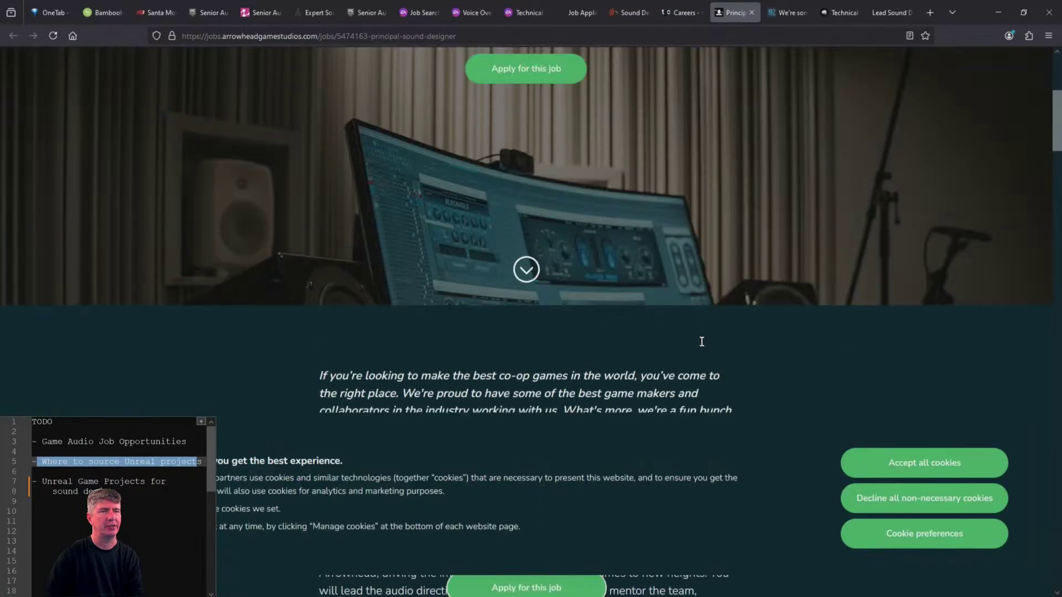
{"action": "scroll", "coordinate": [702, 341], "scroll_direction": "up", "scroll_amount": 5}
{"action": "left_click", "coordinate": [940, 462]}
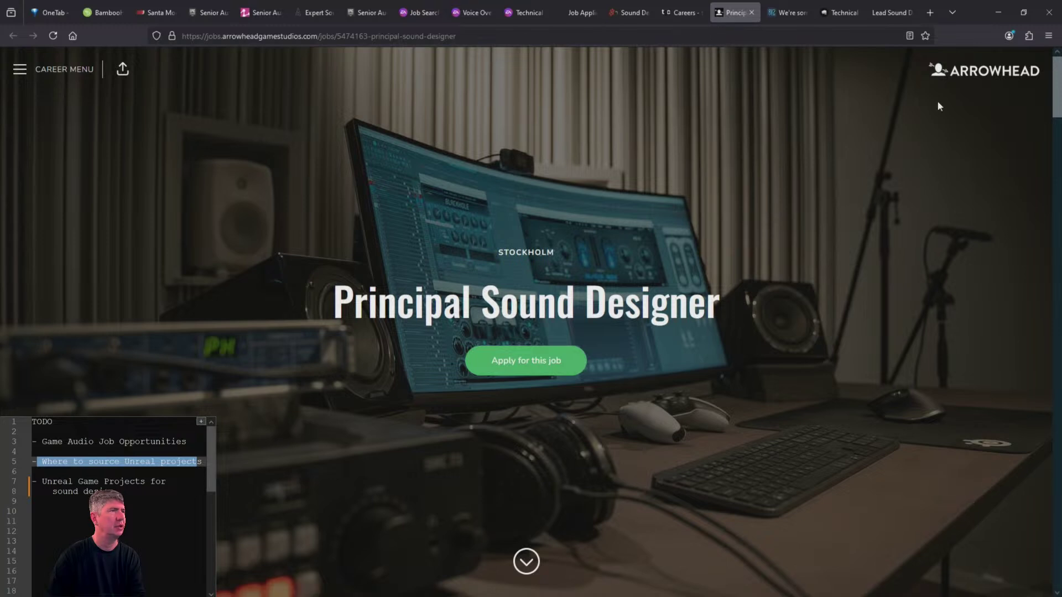
- Review Arrowhead's role introduction and What you'll do list, highlighting the duty to define and lead the audio direction
{"action": "scroll", "coordinate": [612, 269], "scroll_direction": "down", "scroll_amount": 5}
{"action": "scroll", "coordinate": [586, 272], "scroll_direction": "up", "scroll_amount": 3}
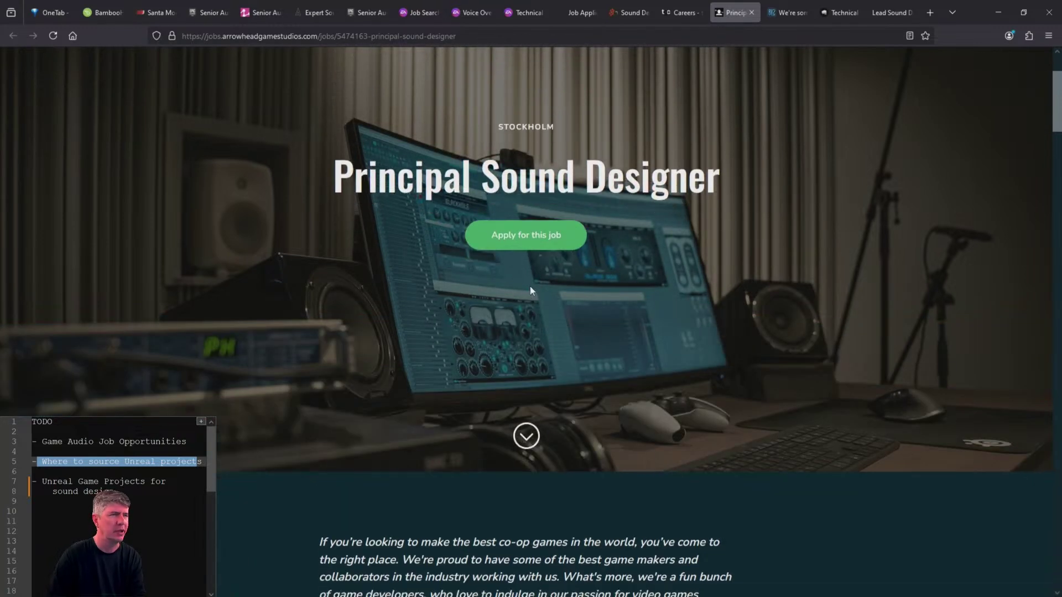
{"action": "scroll", "coordinate": [497, 260], "scroll_direction": "down", "scroll_amount": 2}
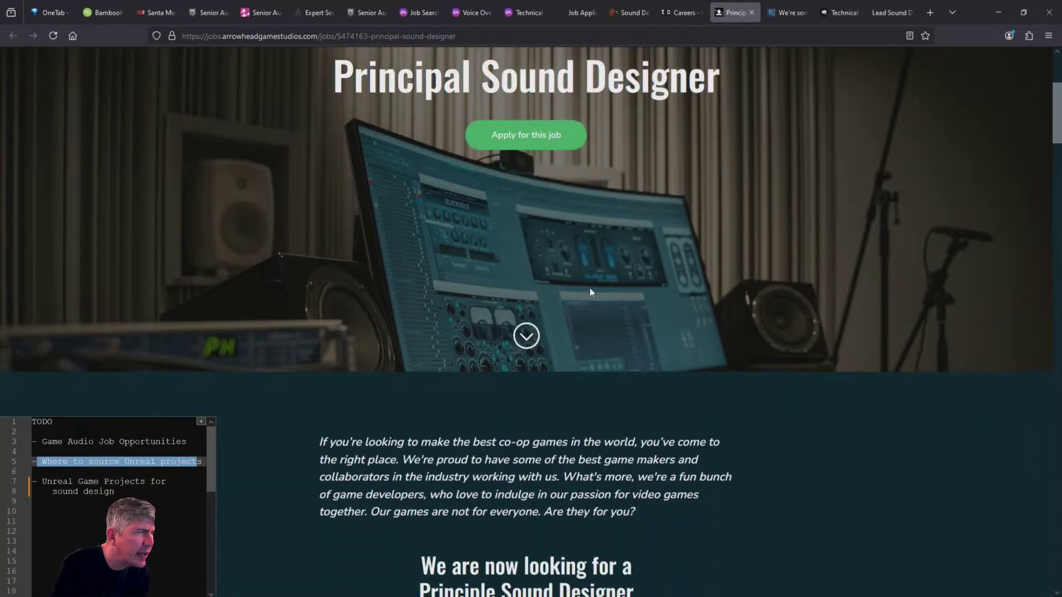
{"action": "scroll", "coordinate": [526, 360], "scroll_direction": "up", "scroll_amount": 1}
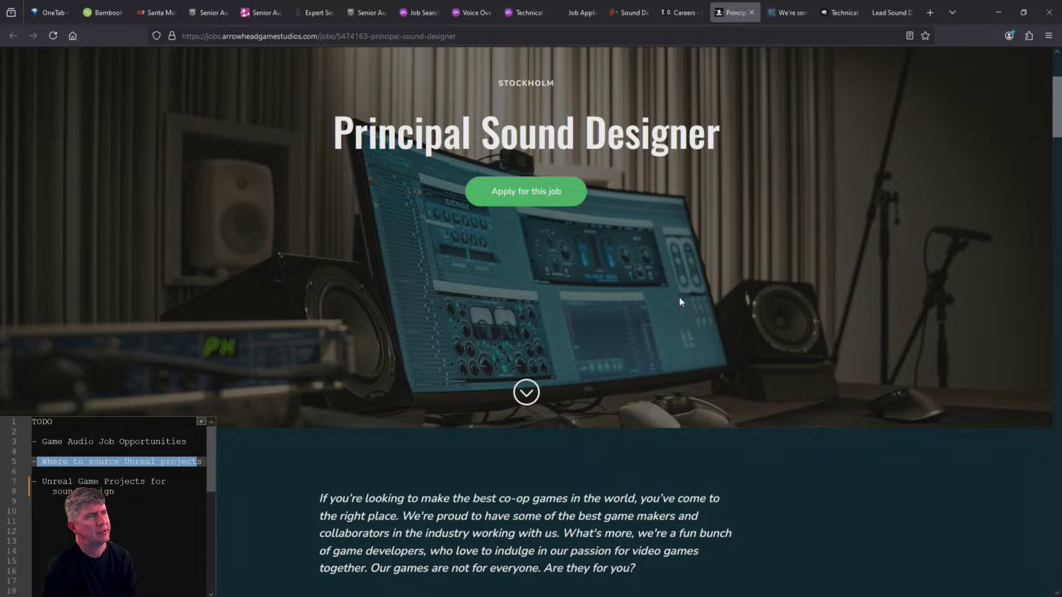
{"action": "scroll", "coordinate": [683, 313], "scroll_direction": "down", "scroll_amount": 5}
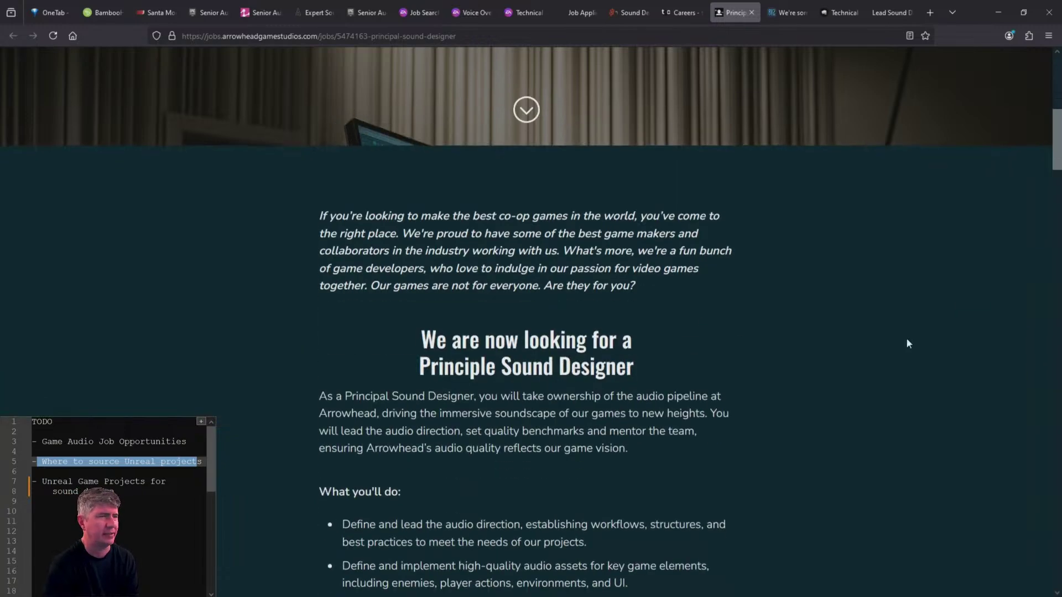
{"action": "scroll", "coordinate": [907, 339], "scroll_direction": "down", "scroll_amount": 7}
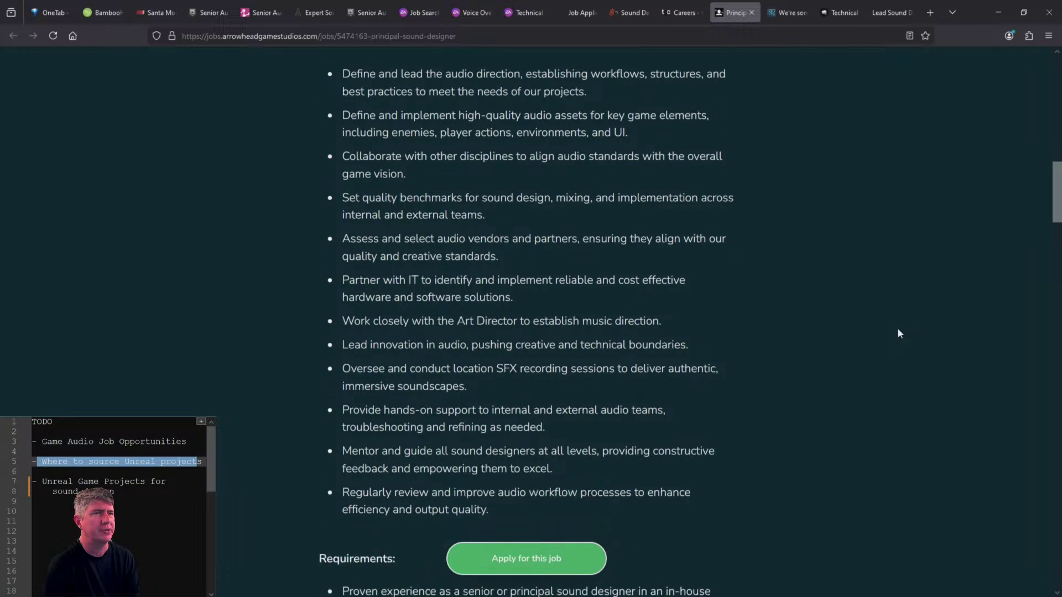
{"action": "scroll", "coordinate": [897, 328], "scroll_direction": "up", "scroll_amount": 5}
{"action": "scroll", "coordinate": [899, 329], "scroll_direction": "down", "scroll_amount": 4}
{"action": "scroll", "coordinate": [896, 331], "scroll_direction": "up", "scroll_amount": 1}
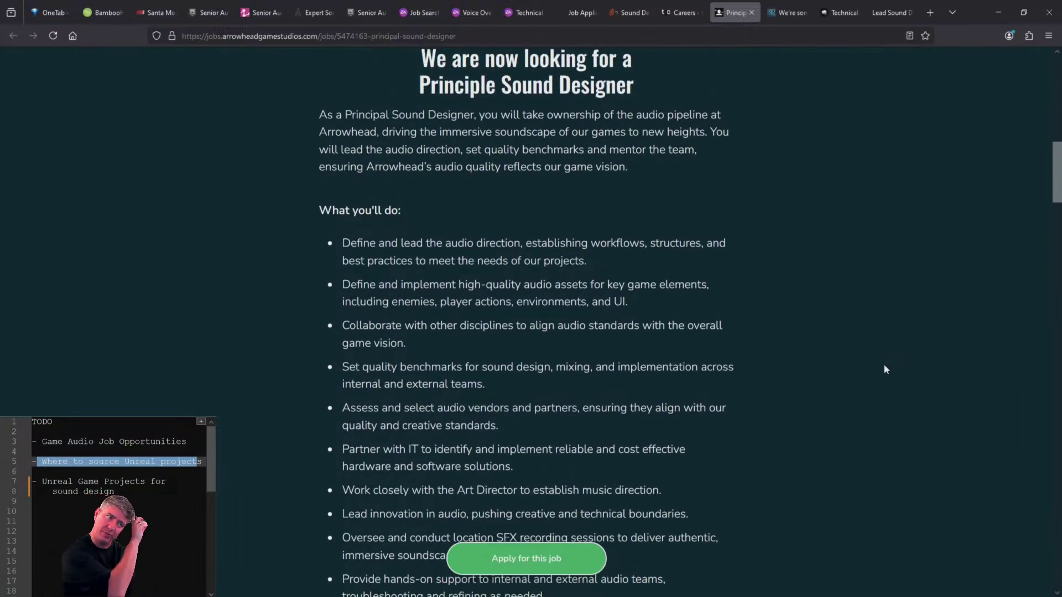
{"action": "scroll", "coordinate": [884, 370], "scroll_direction": "down", "scroll_amount": 2}
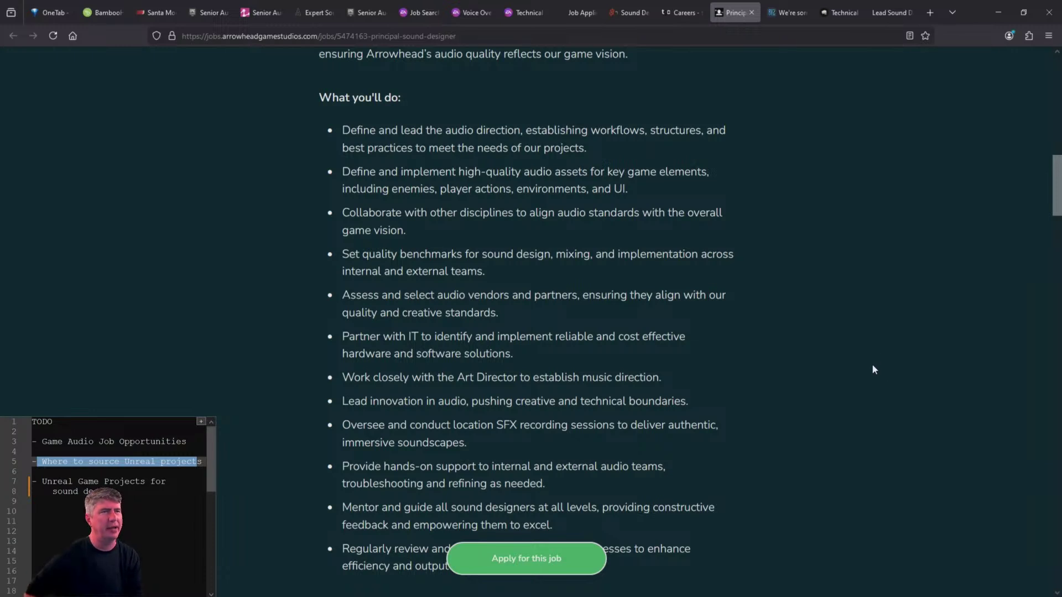
{"action": "left_click_drag", "start_coordinate": [319, 132], "coordinate": [682, 157]}
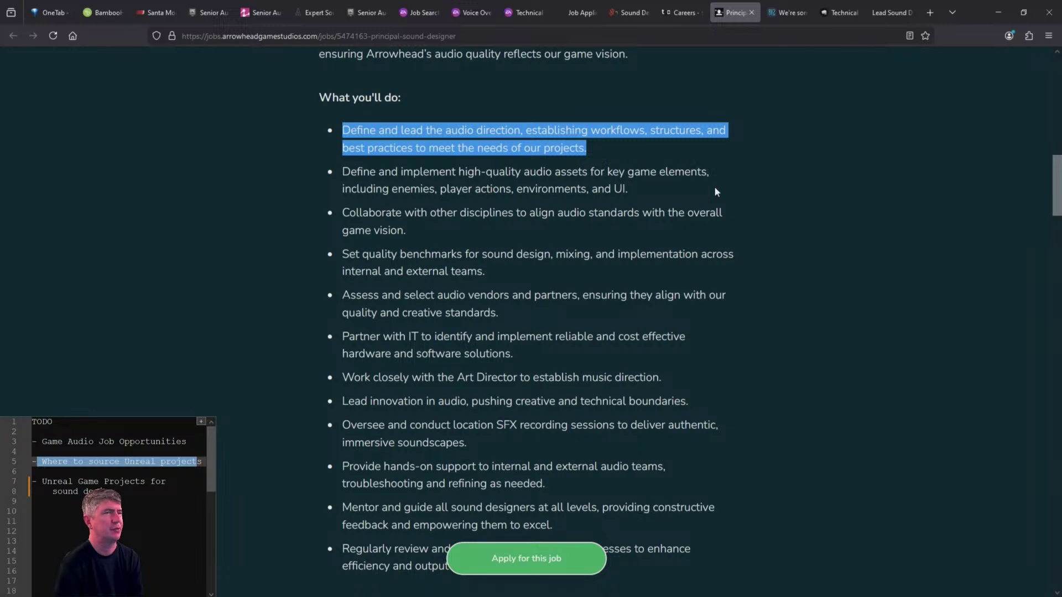
- Highlight the senior or principal in-house experience and the high-quality sound asset creation and integration items under Requirements
{"action": "scroll", "coordinate": [709, 225], "scroll_direction": "down", "scroll_amount": 8}
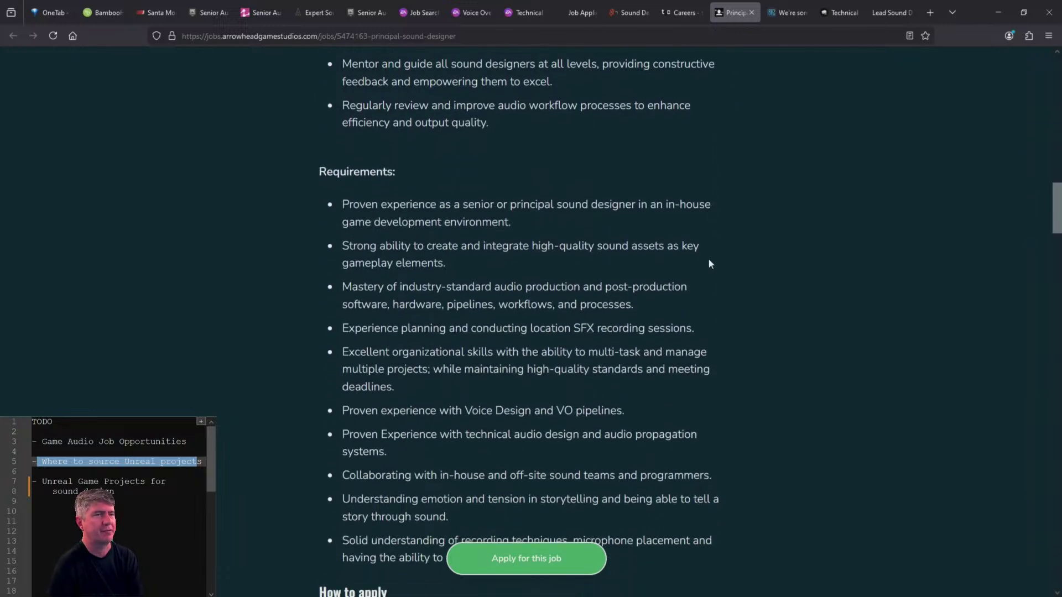
{"action": "left_click_drag", "start_coordinate": [519, 235], "coordinate": [339, 194]}
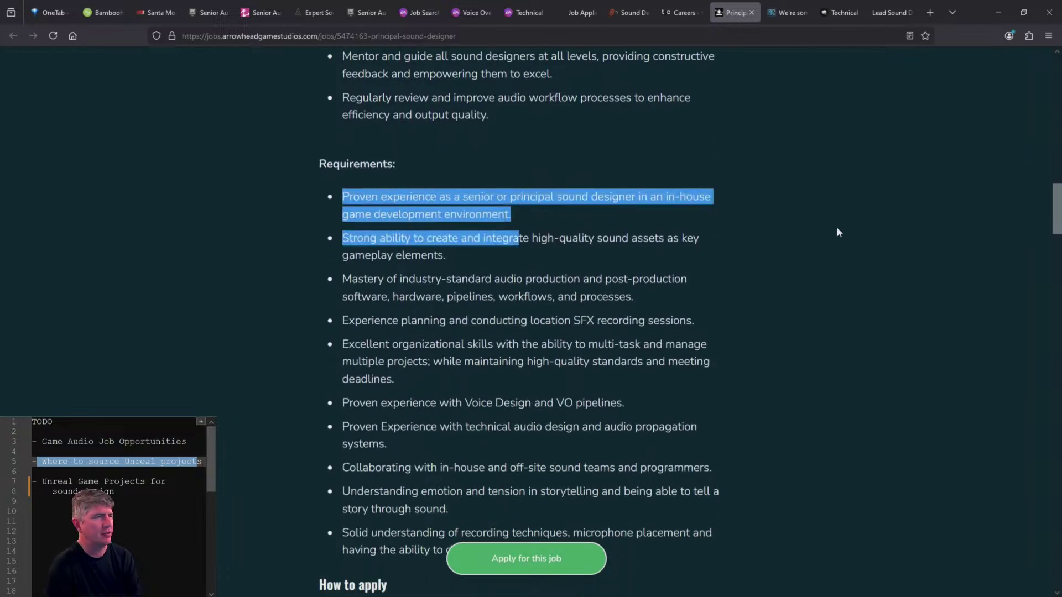
{"action": "left_click", "coordinate": [580, 263]}
{"action": "left_click_drag", "start_coordinate": [579, 263], "coordinate": [330, 240]}
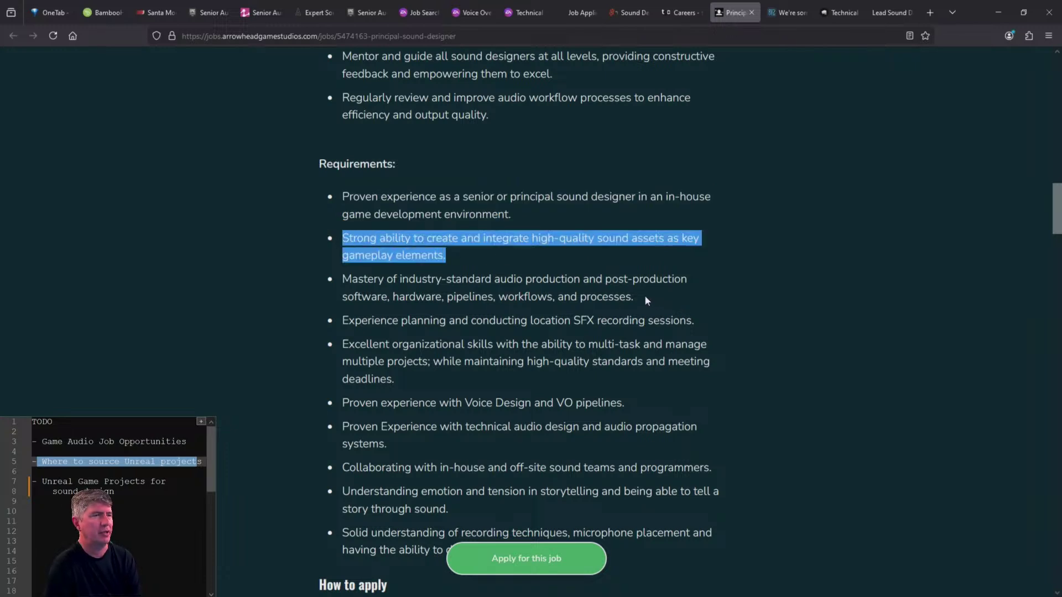
{"action": "scroll", "coordinate": [645, 298], "scroll_direction": "down", "scroll_amount": 1}
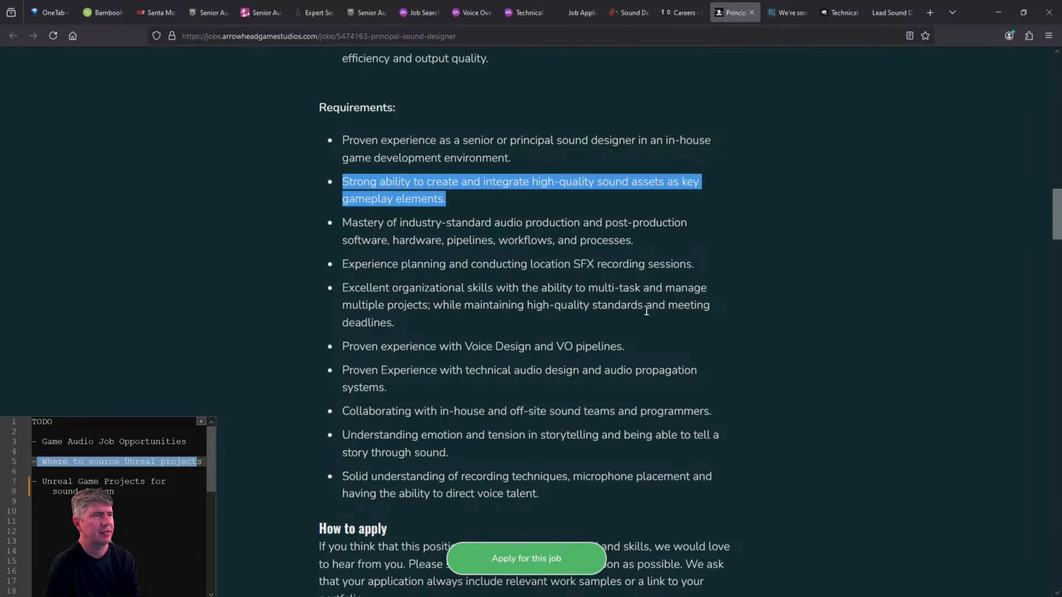
- Highlight the Voice Design and VO pipelines, technical audio and propagation systems, and storytelling through sound requirements
{"action": "scroll", "coordinate": [698, 314], "scroll_direction": "down", "scroll_amount": 1}
{"action": "left_click_drag", "start_coordinate": [353, 292], "coordinate": [643, 301]}
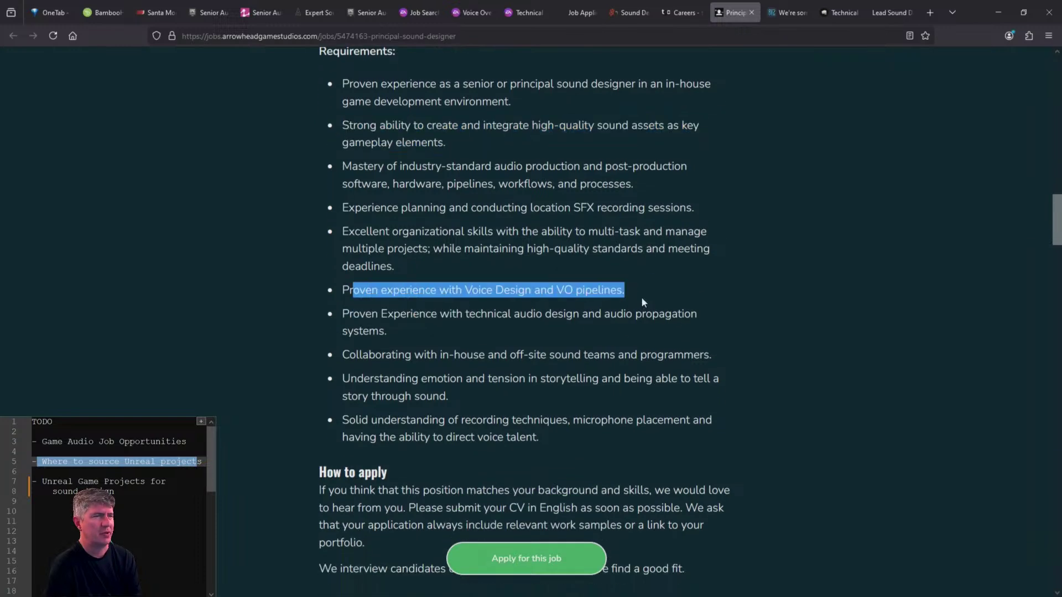
{"action": "left_click_drag", "start_coordinate": [340, 311], "coordinate": [448, 335]}
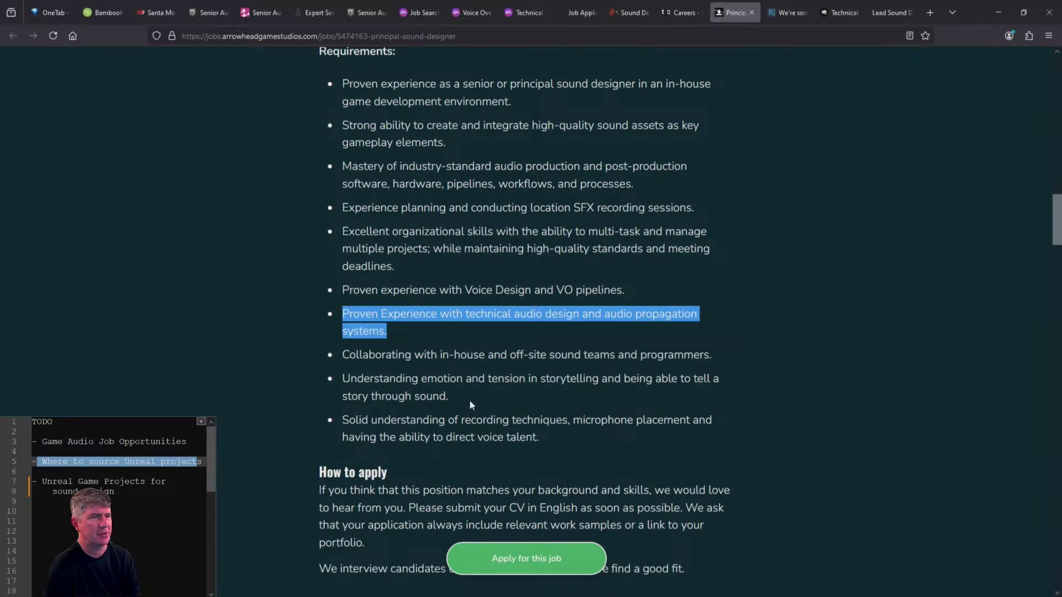
{"action": "left_click_drag", "start_coordinate": [470, 402], "coordinate": [314, 367]}
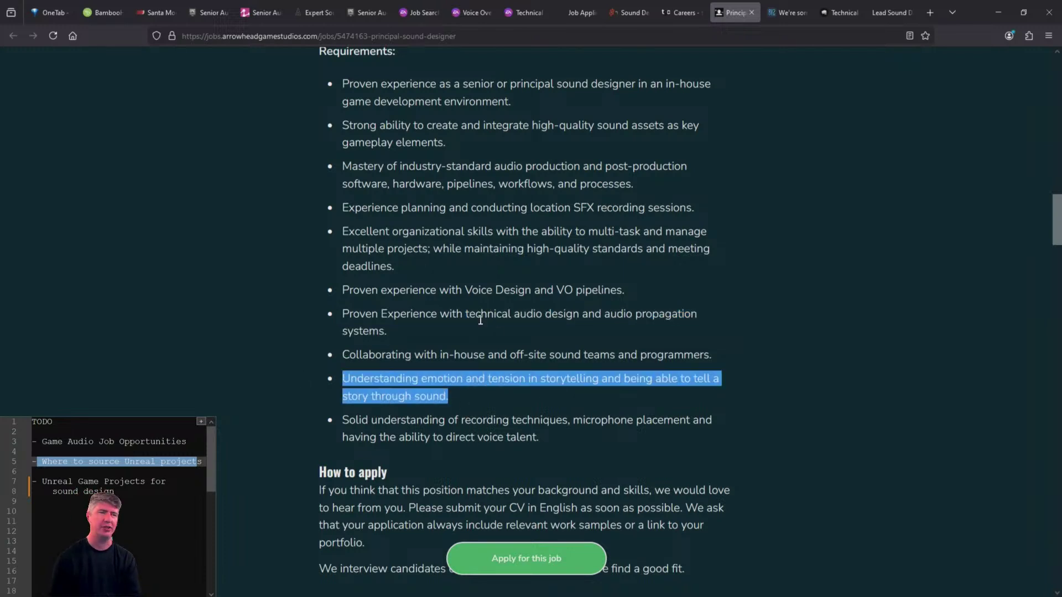
{"action": "left_click", "coordinate": [834, 338]}
- Look back over the Arrowhead posting from its introduction through the Requirements and How to apply sections
{"action": "scroll", "coordinate": [827, 332], "scroll_direction": "up", "scroll_amount": 2}
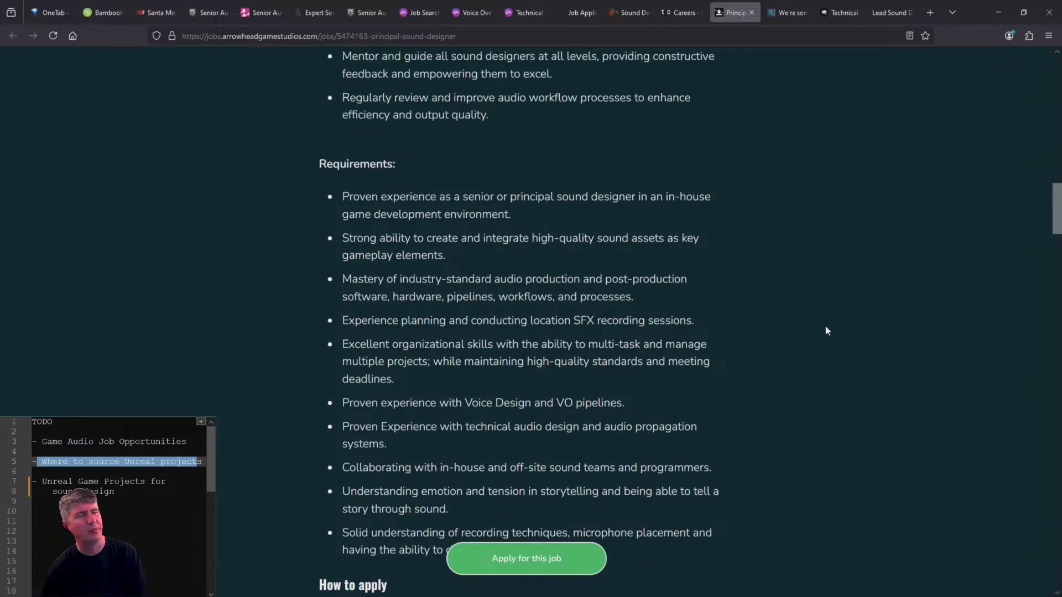
{"action": "scroll", "coordinate": [819, 327], "scroll_direction": "up", "scroll_amount": 7}
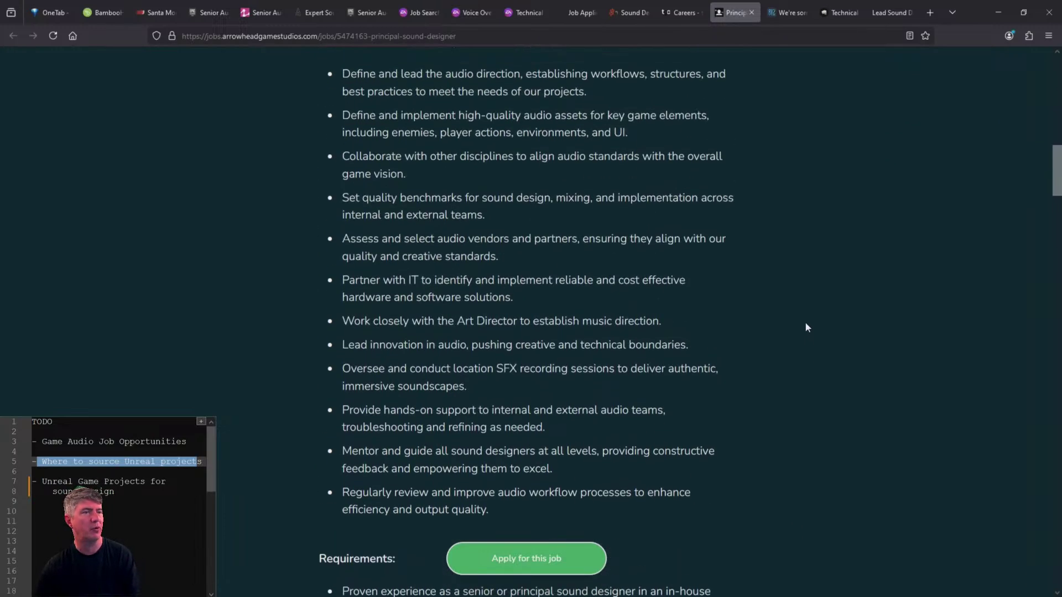
{"action": "scroll", "coordinate": [806, 324], "scroll_direction": "up", "scroll_amount": 11}
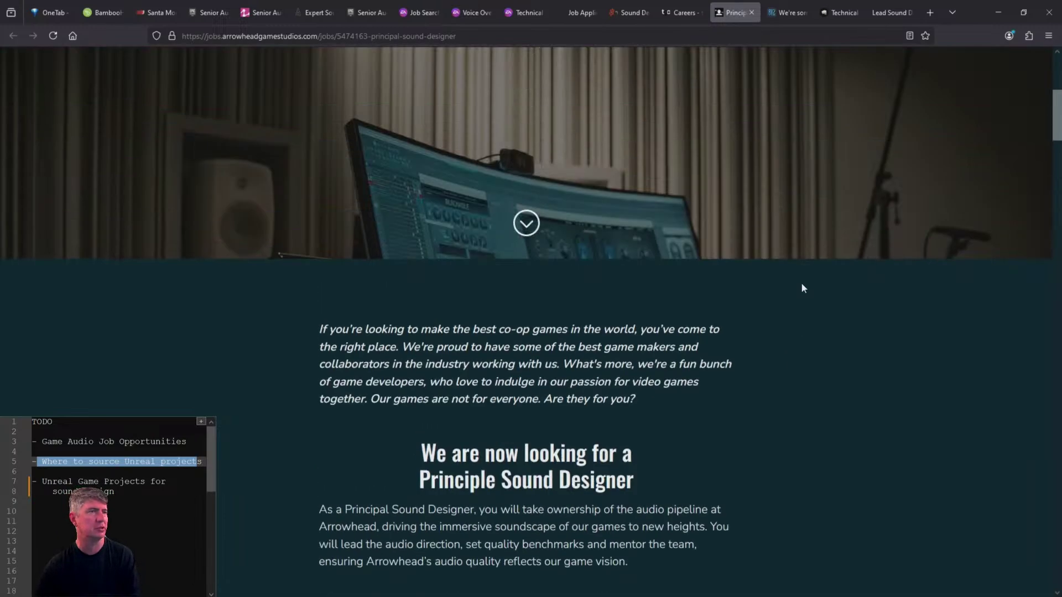
{"action": "scroll", "coordinate": [800, 283], "scroll_direction": "up", "scroll_amount": 6}
{"action": "scroll", "coordinate": [802, 286], "scroll_direction": "down", "scroll_amount": 20}
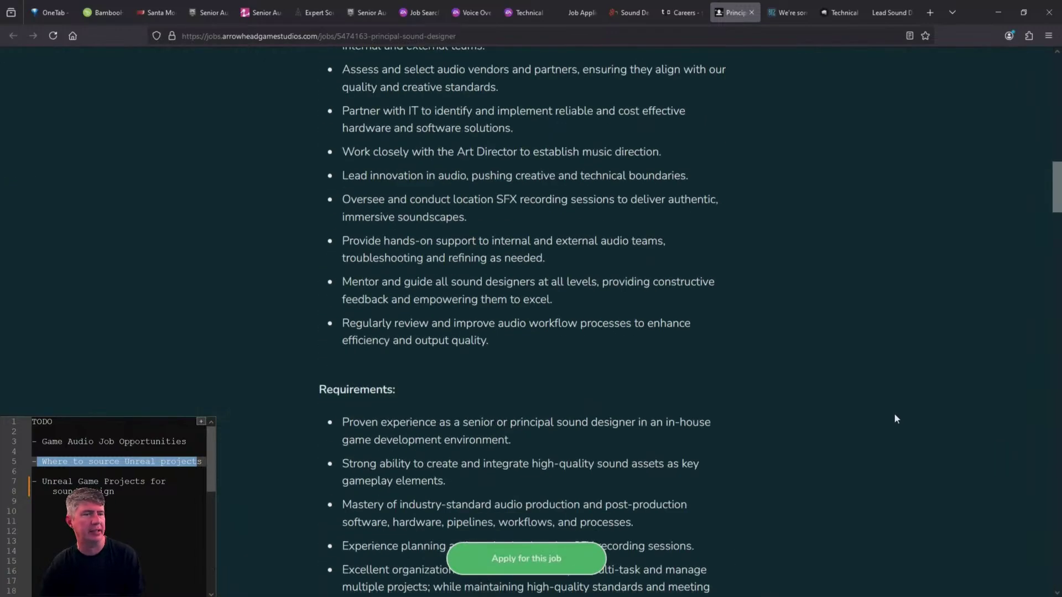
{"action": "scroll", "coordinate": [896, 418], "scroll_direction": "down", "scroll_amount": 8}
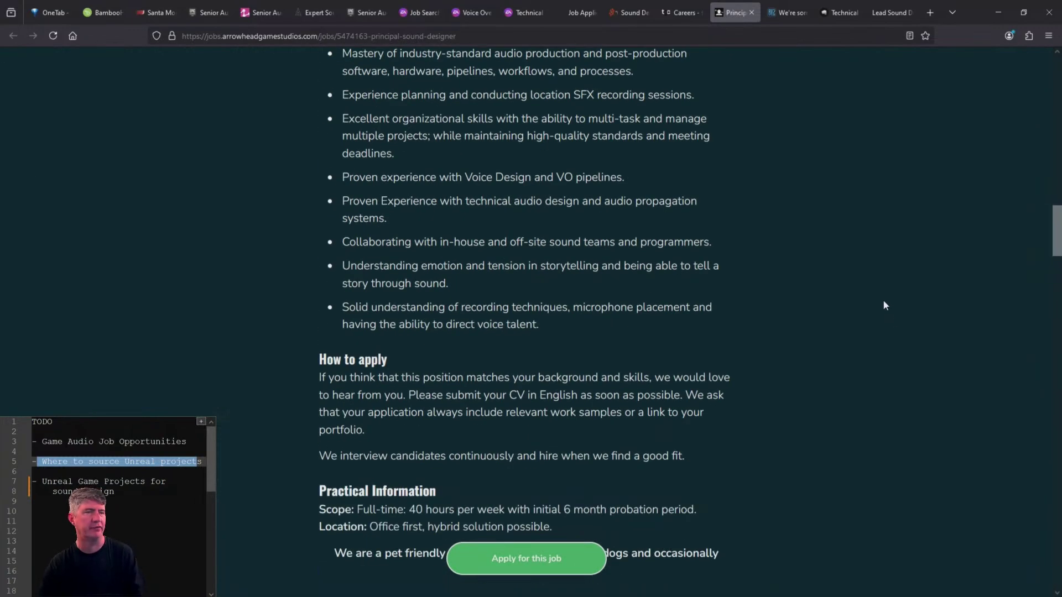
- Highlight the office-first, hybrid location and the 6 month probation period under Practical Information
{"action": "scroll", "coordinate": [884, 305], "scroll_direction": "down", "scroll_amount": 6}
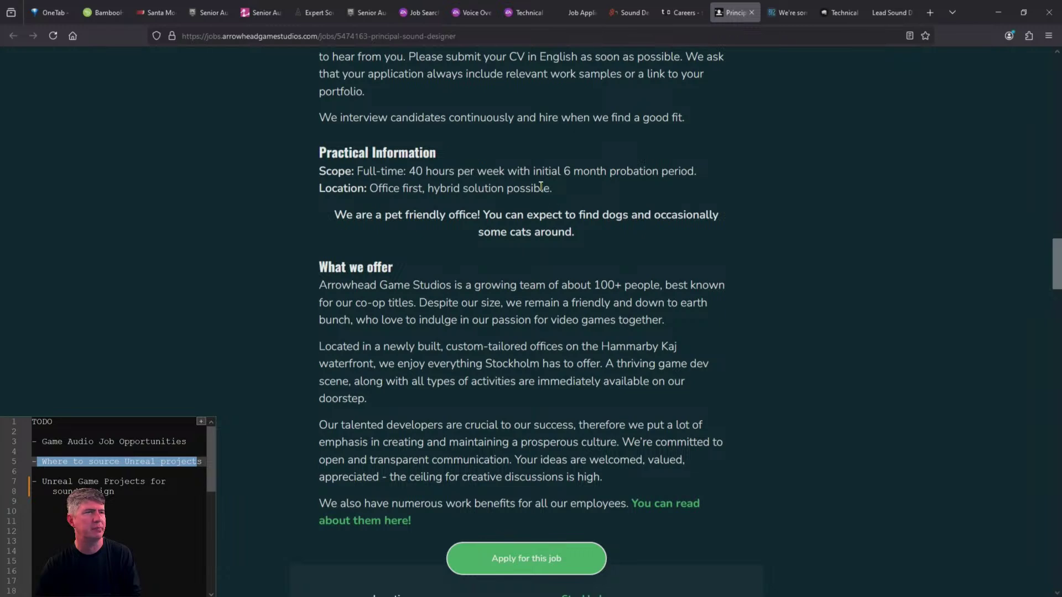
{"action": "left_click_drag", "start_coordinate": [552, 188], "coordinate": [363, 188]}
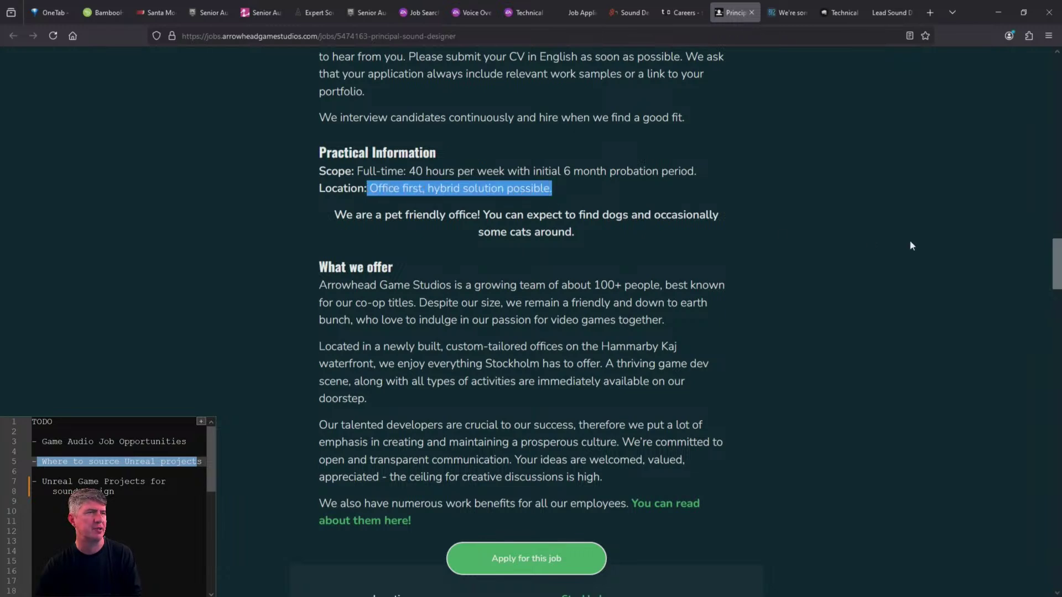
{"action": "left_click_drag", "start_coordinate": [558, 171], "coordinate": [712, 176]}
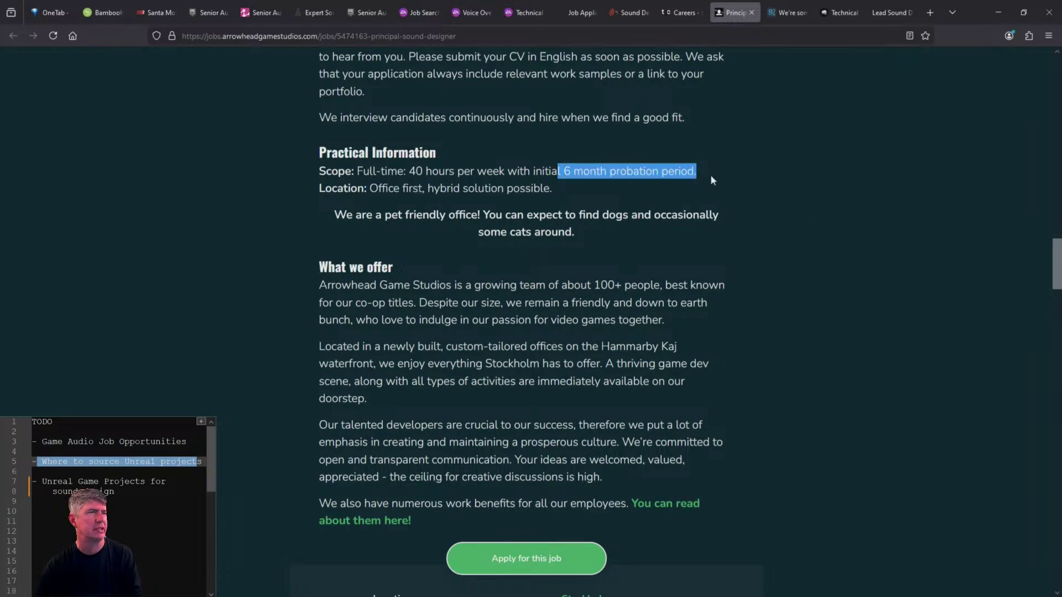
{"action": "left_click", "coordinate": [899, 239]}
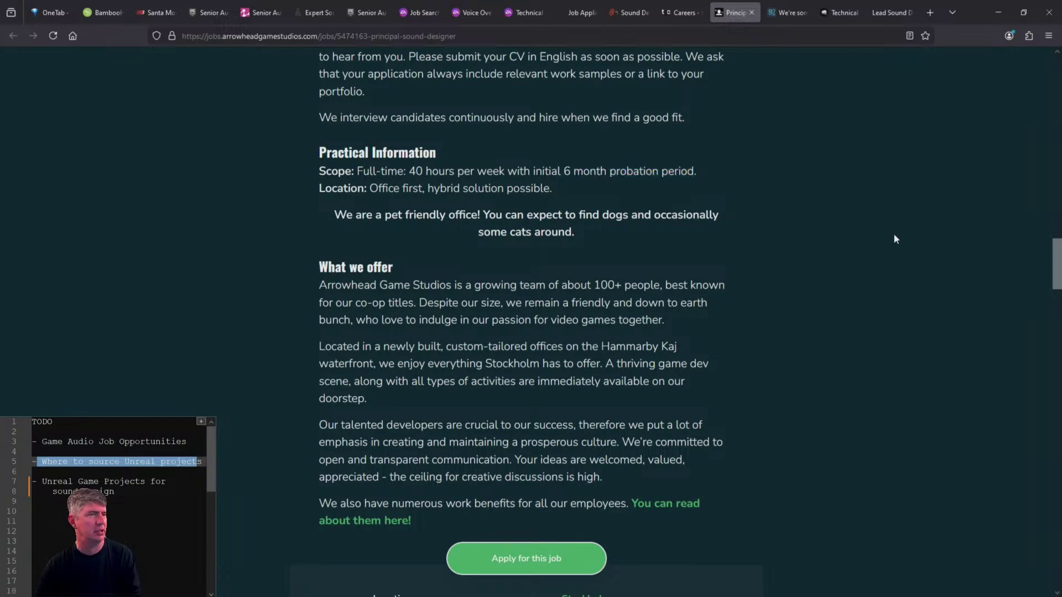
{"action": "scroll", "coordinate": [892, 235], "scroll_direction": "up", "scroll_amount": 20}
- Check whether Blizzard's Senior Audio Designer posting is still open, and close its page
{"action": "key", "text": "ctrl+Tab"}
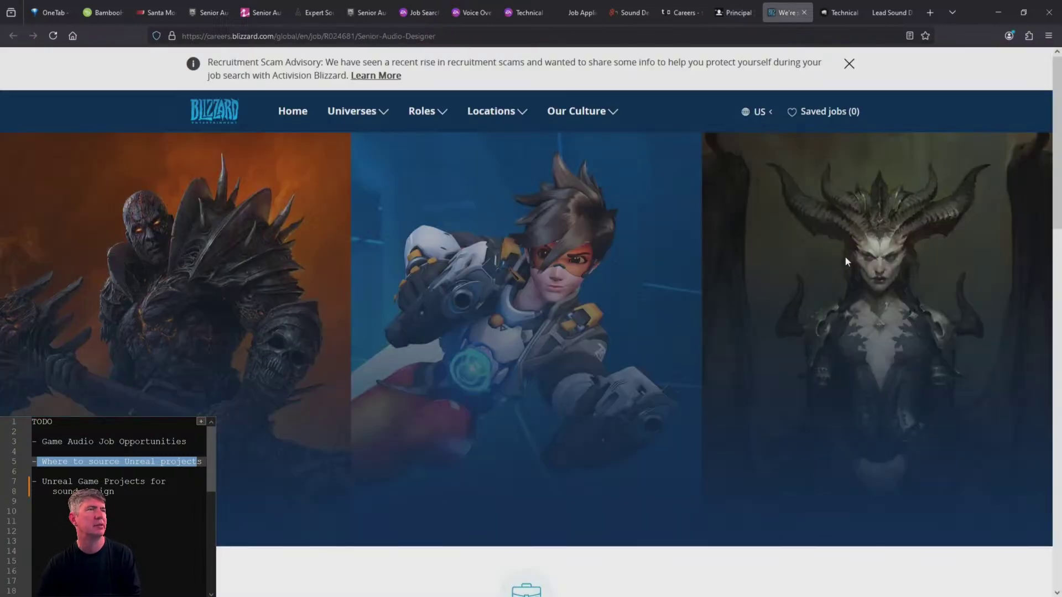
{"action": "scroll", "coordinate": [659, 315], "scroll_direction": "down", "scroll_amount": 10}
{"action": "scroll", "coordinate": [659, 315], "scroll_direction": "up", "scroll_amount": 9}
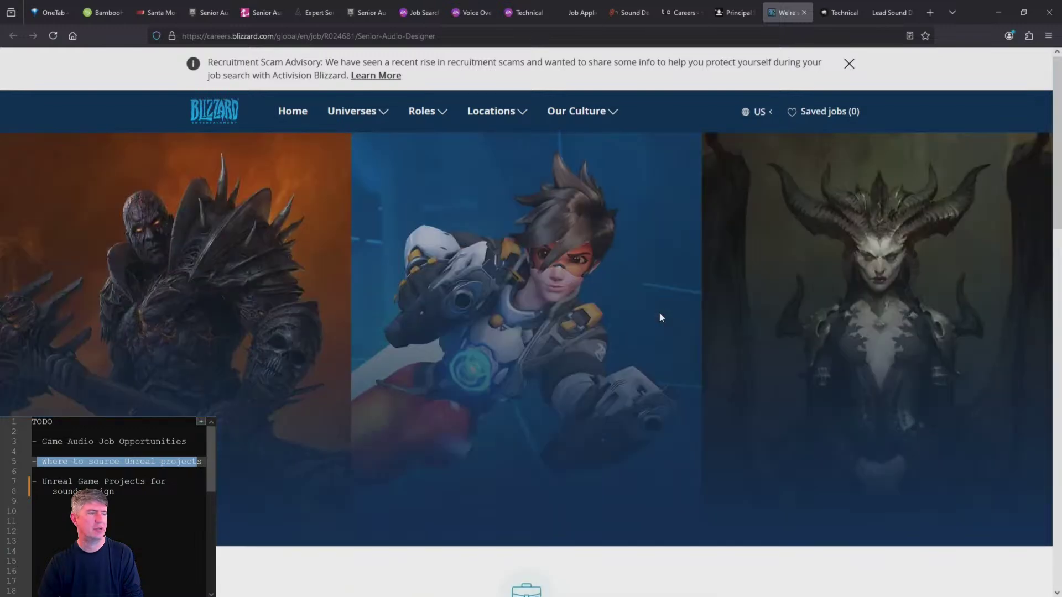
{"action": "scroll", "coordinate": [664, 317], "scroll_direction": "down", "scroll_amount": 8}
{"action": "scroll", "coordinate": [663, 315], "scroll_direction": "up", "scroll_amount": 9}
{"action": "scroll", "coordinate": [662, 313], "scroll_direction": "down", "scroll_amount": 6}
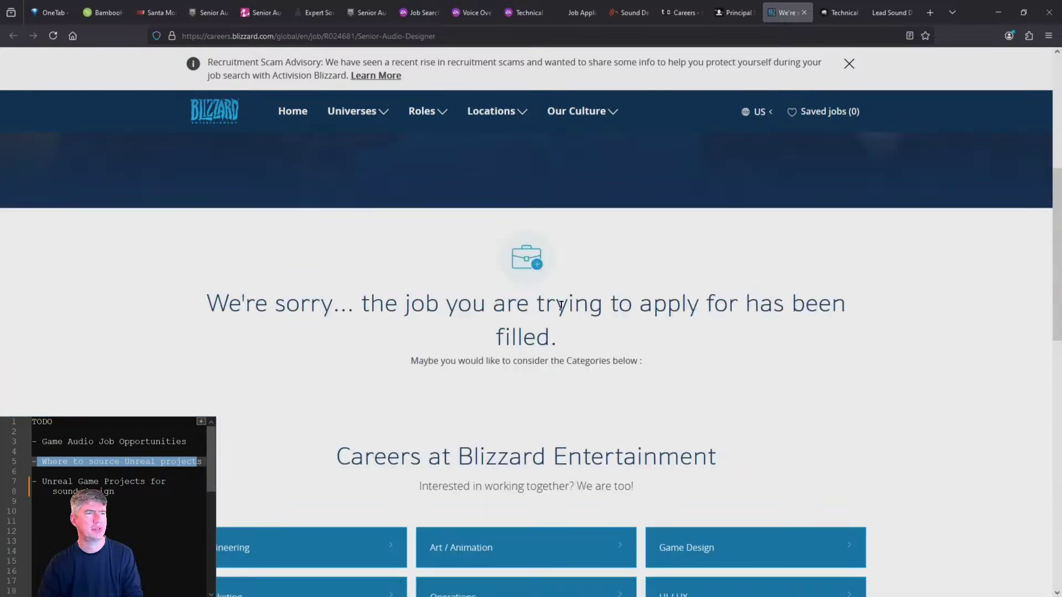
{"action": "key", "text": "ctrl+w"}
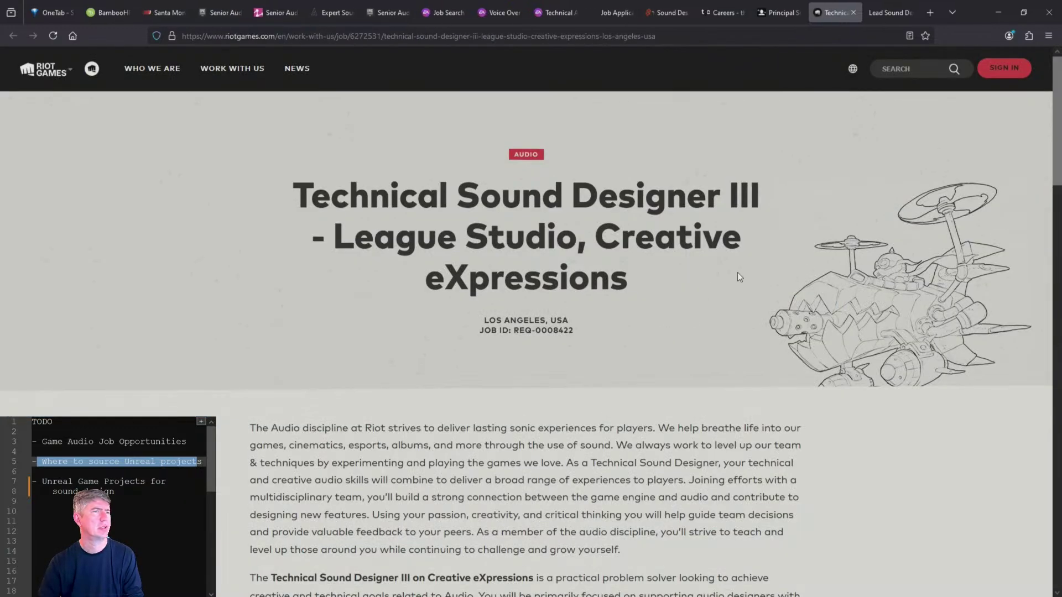
- Highlight the years of games-industry audio experience and the C# and C++ scripting requirement in Riot's Technical Sound Designer III posting
{"action": "scroll", "coordinate": [666, 275], "scroll_direction": "down", "scroll_amount": 9}
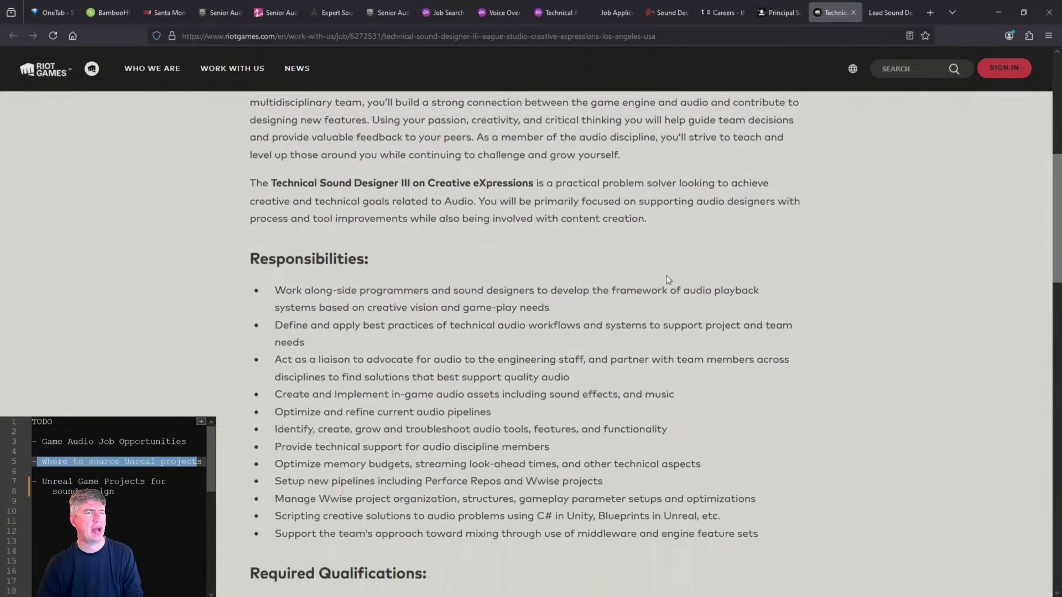
{"action": "scroll", "coordinate": [658, 345], "scroll_direction": "down", "scroll_amount": 2}
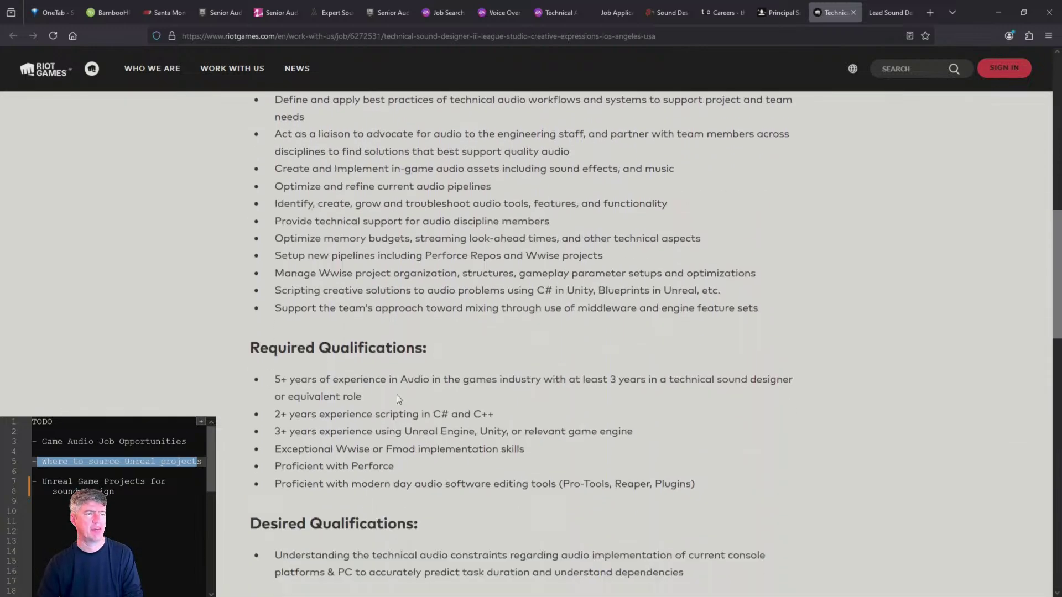
{"action": "left_click_drag", "start_coordinate": [396, 393], "coordinate": [245, 375]}
{"action": "left_click_drag", "start_coordinate": [494, 415], "coordinate": [237, 416]}
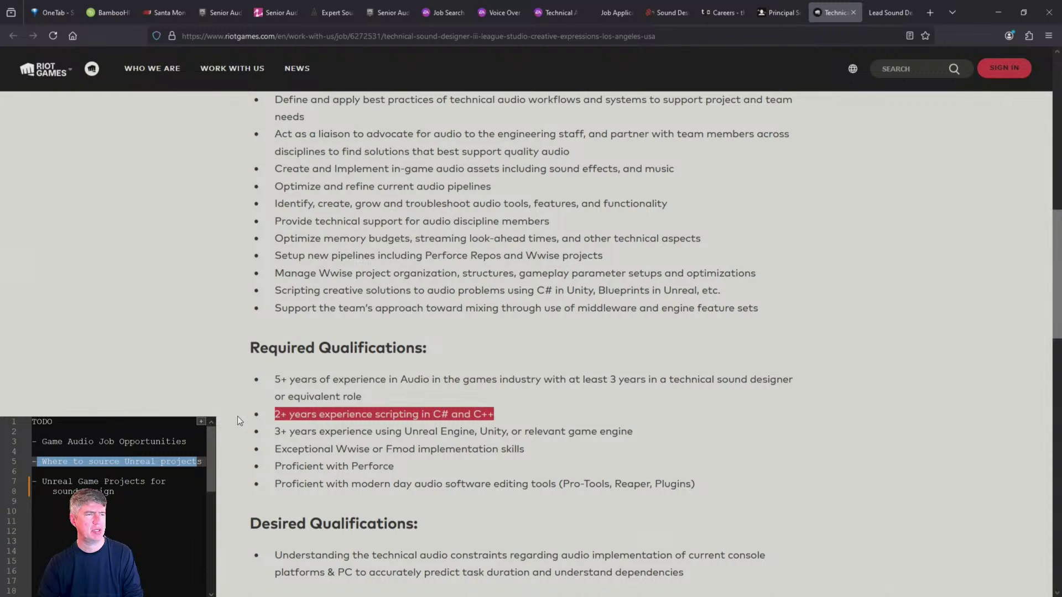
- Highlight the game engine, Wwise or Fmod implementation, and audio editing software items under Riot's Required Qualifications
{"action": "scroll", "coordinate": [649, 446], "scroll_direction": "down", "scroll_amount": 2}
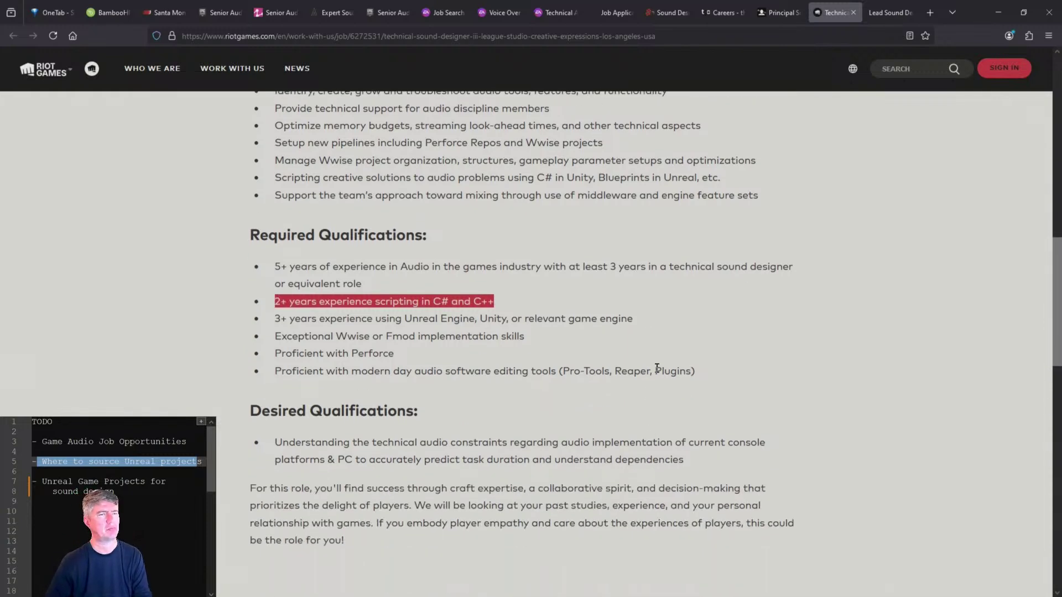
{"action": "left_click_drag", "start_coordinate": [665, 319], "coordinate": [401, 318]}
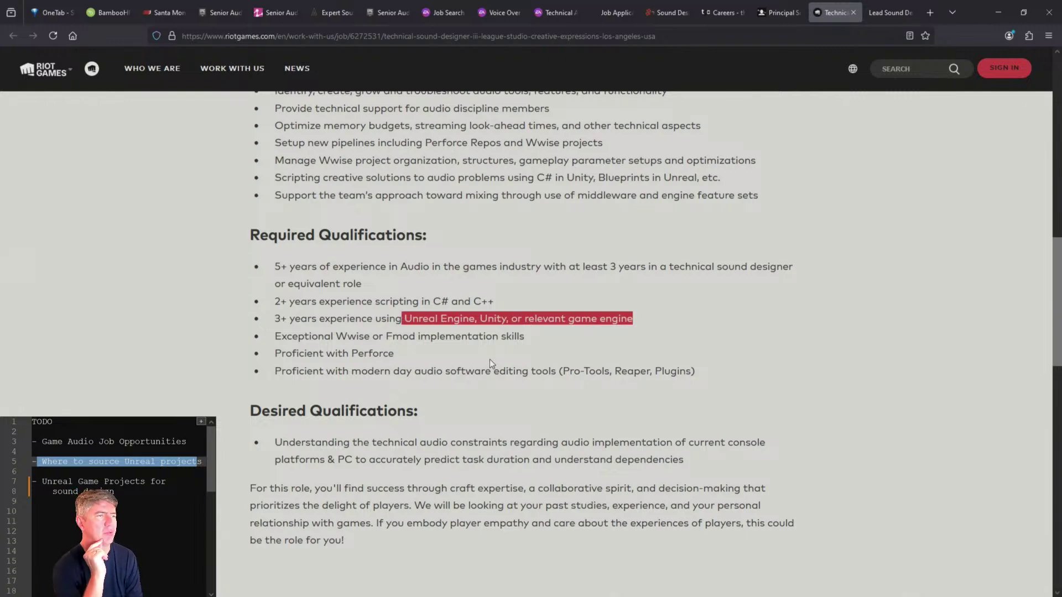
{"action": "left_click_drag", "start_coordinate": [335, 336], "coordinate": [506, 336]}
{"action": "left_click_drag", "start_coordinate": [688, 366], "coordinate": [691, 369]}
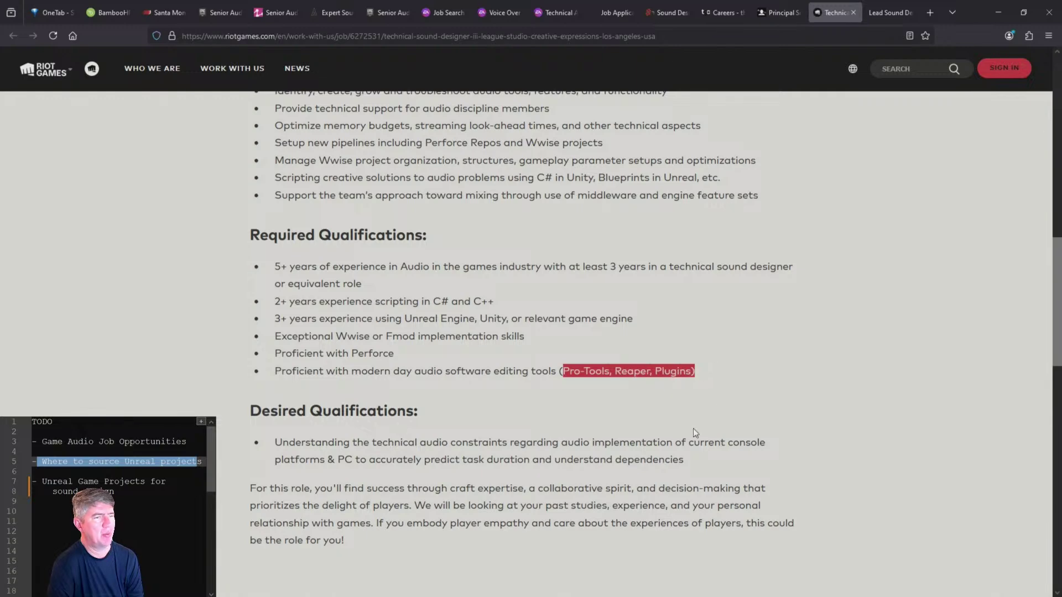
- Read through Riot's perks and look back over the posting's Responsibilities and Required Qualifications
{"action": "scroll", "coordinate": [692, 428], "scroll_direction": "down", "scroll_amount": 5}
{"action": "scroll", "coordinate": [694, 423], "scroll_direction": "down", "scroll_amount": 3}
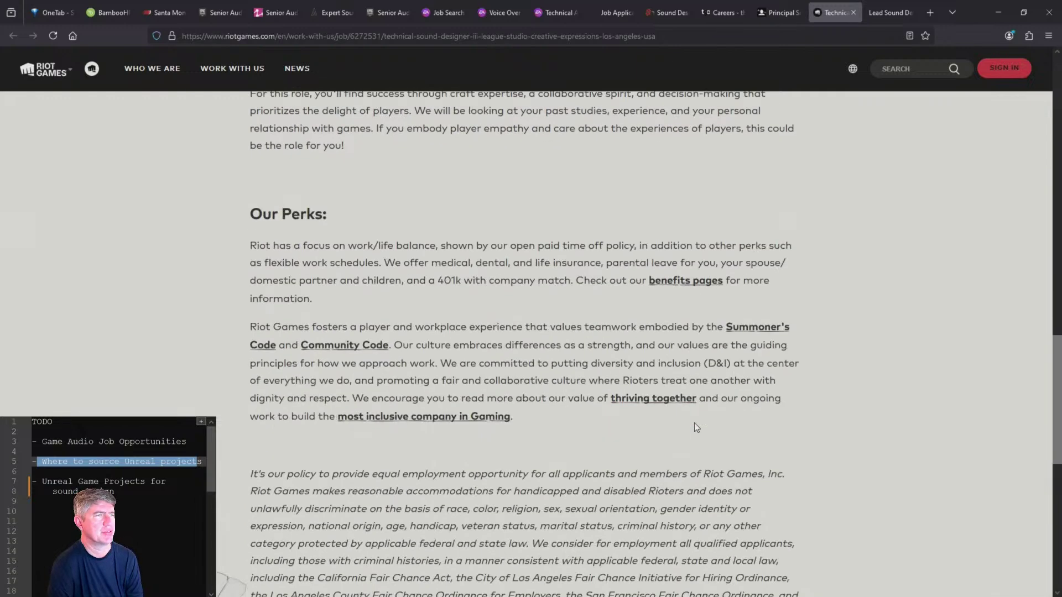
{"action": "scroll", "coordinate": [697, 431], "scroll_direction": "up", "scroll_amount": 9}
{"action": "scroll", "coordinate": [701, 444], "scroll_direction": "up", "scroll_amount": 2}
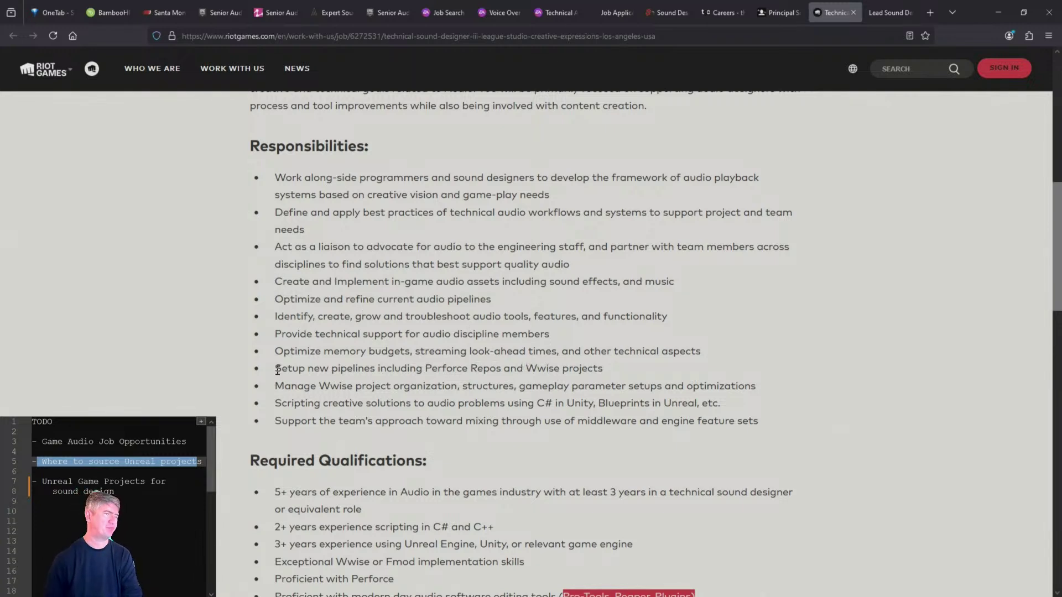
{"action": "scroll", "coordinate": [403, 282], "scroll_direction": "down", "scroll_amount": 5}
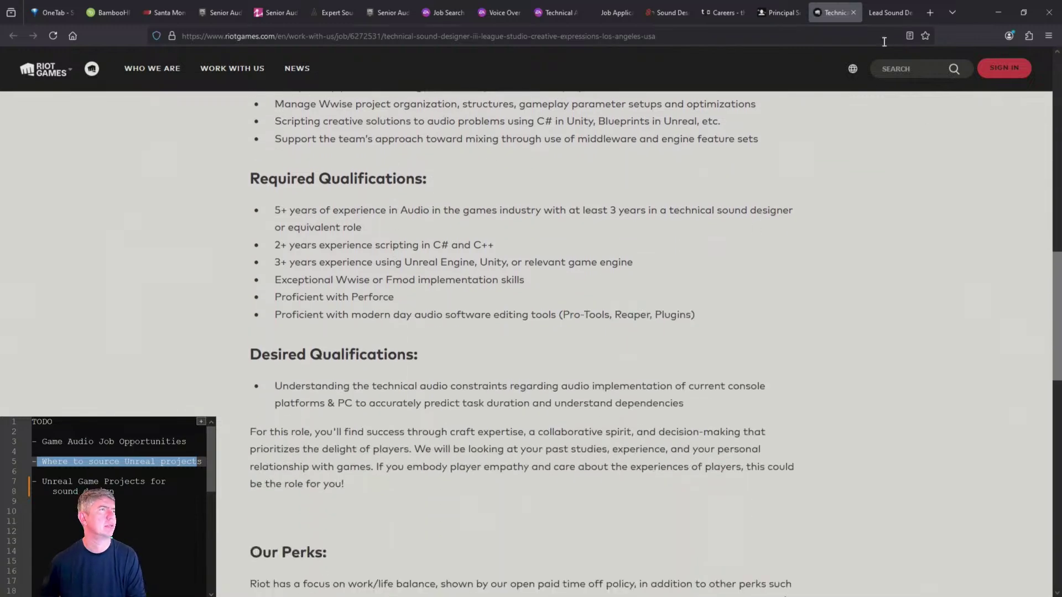
- Open Nintendo's Lead Sound Designer/Composer posting and highlight the 10-15 years' experience requirement and the base salary range
{"action": "left_click", "coordinate": [887, 12]}
{"action": "scroll", "coordinate": [382, 349], "scroll_direction": "down", "scroll_amount": 6}
{"action": "scroll", "coordinate": [382, 349], "scroll_direction": "up", "scroll_amount": 6}
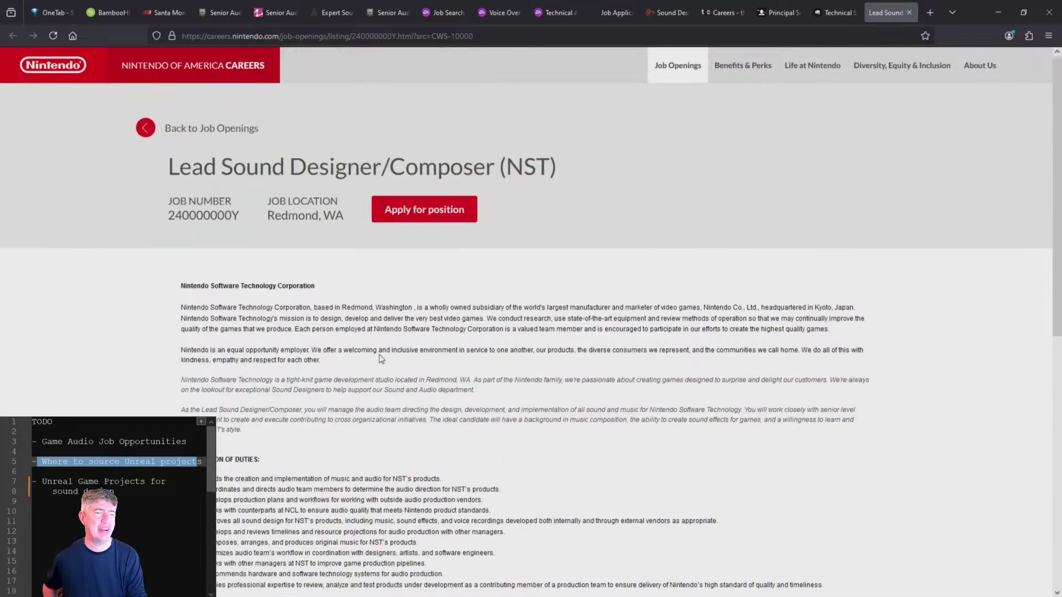
{"action": "scroll", "coordinate": [377, 350], "scroll_direction": "down", "scroll_amount": 3}
{"action": "scroll", "coordinate": [369, 351], "scroll_direction": "down", "scroll_amount": 3}
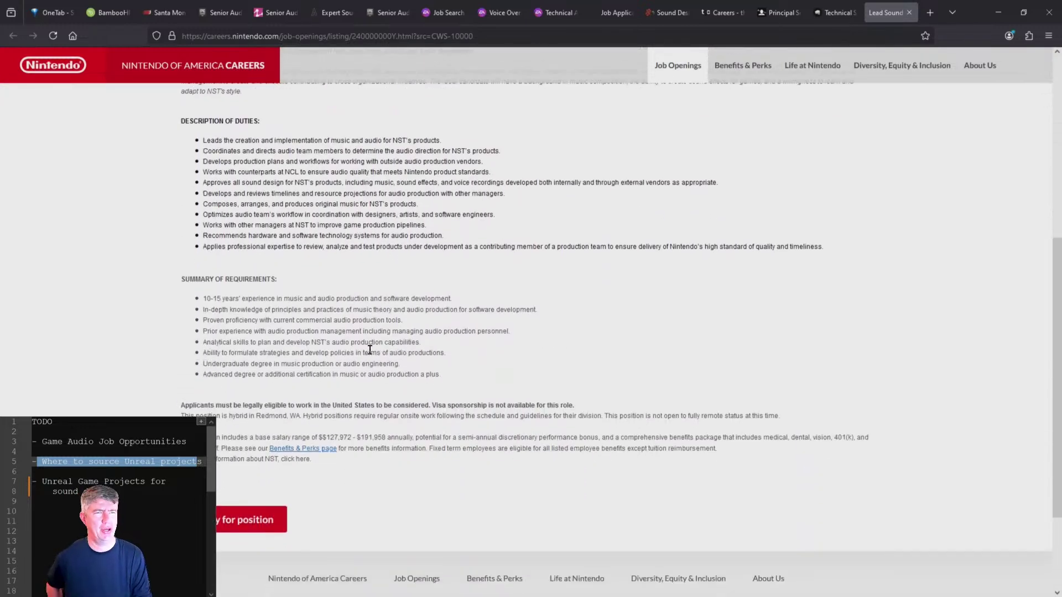
{"action": "left_click_drag", "start_coordinate": [207, 302], "coordinate": [482, 301]}
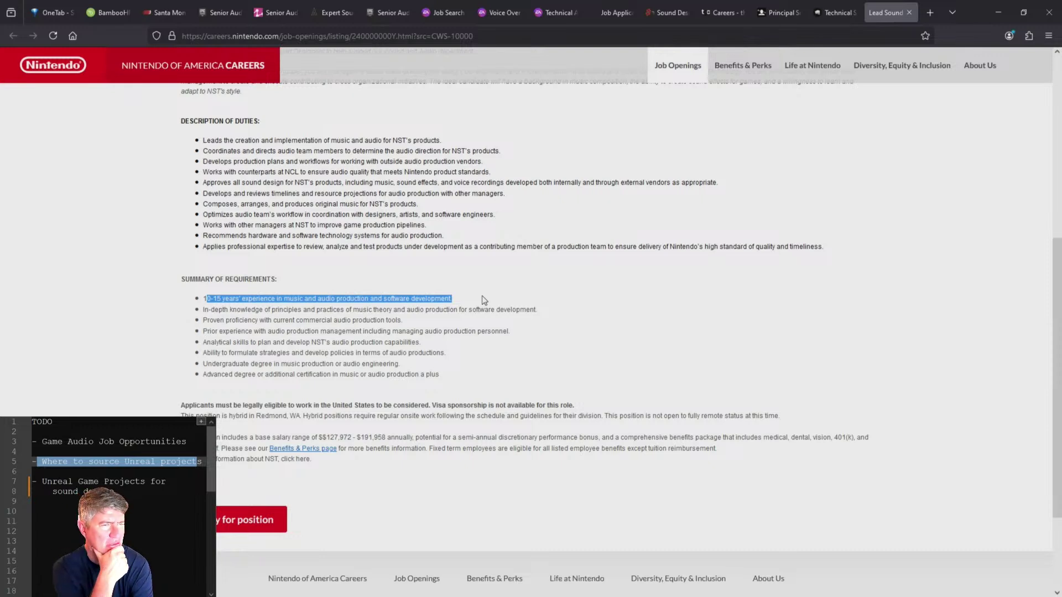
{"action": "scroll", "coordinate": [439, 294], "scroll_direction": "down", "scroll_amount": 3}
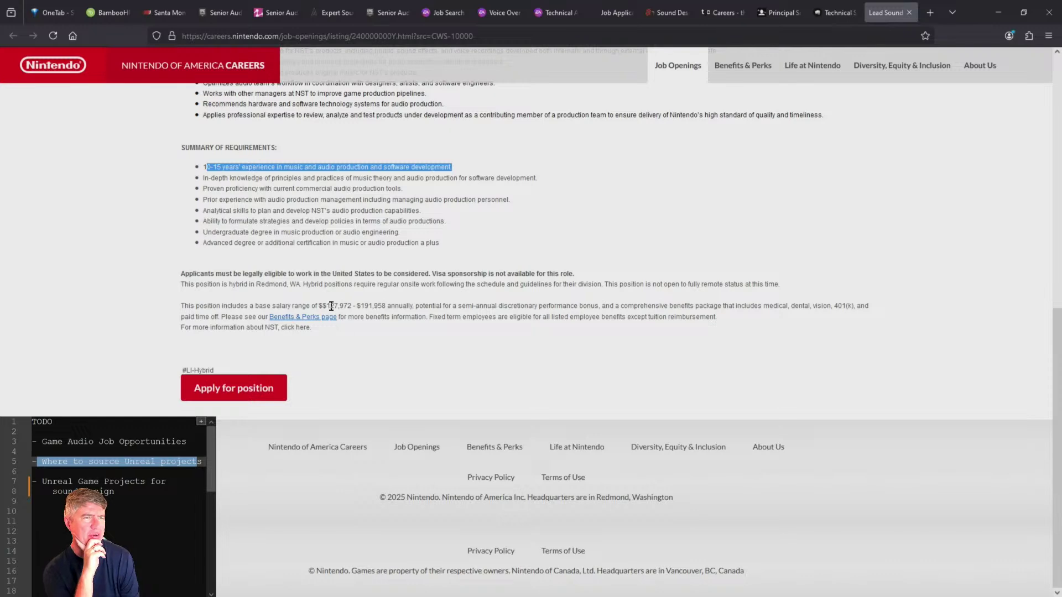
{"action": "left_click_drag", "start_coordinate": [329, 305], "coordinate": [389, 304]}
- Highlight the first two duties, on leading music and audio creation and on directing audio team members, under Description of Duties
{"action": "scroll", "coordinate": [448, 302], "scroll_direction": "up", "scroll_amount": 4}
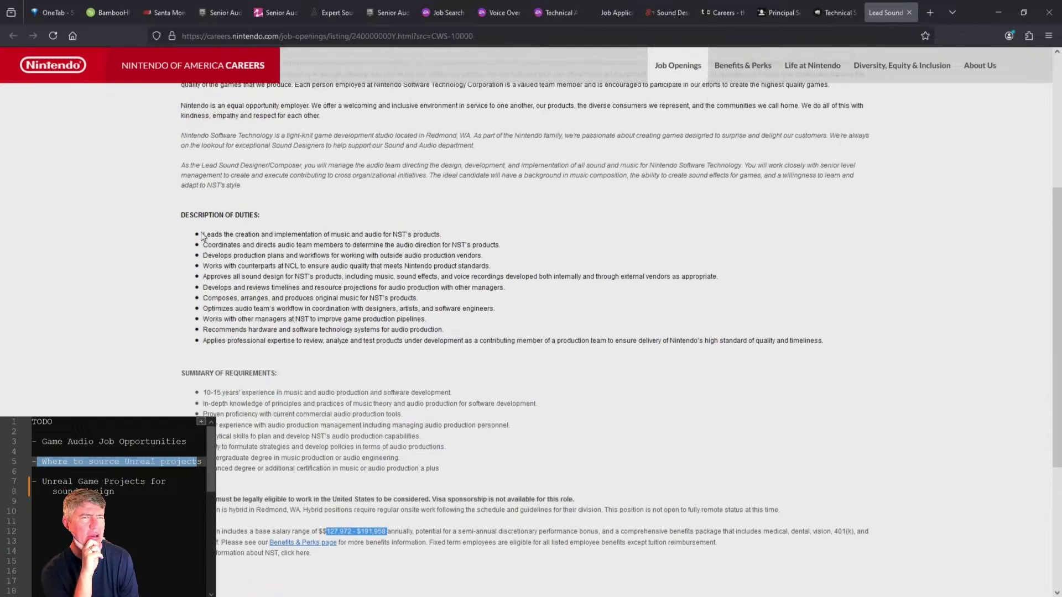
{"action": "left_click_drag", "start_coordinate": [204, 235], "coordinate": [466, 238]}
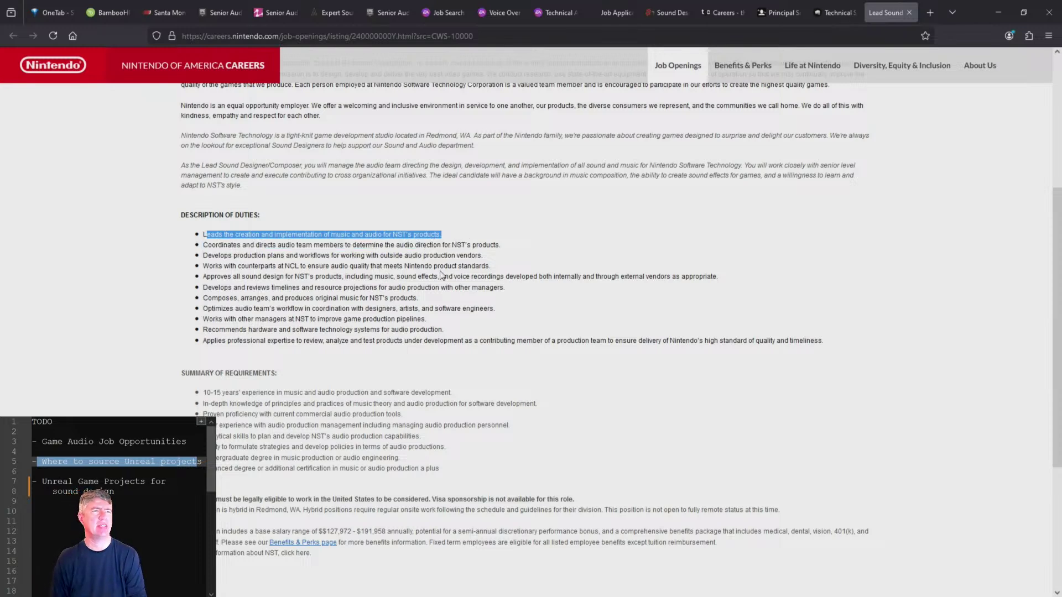
{"action": "left_click_drag", "start_coordinate": [209, 244], "coordinate": [489, 243]}
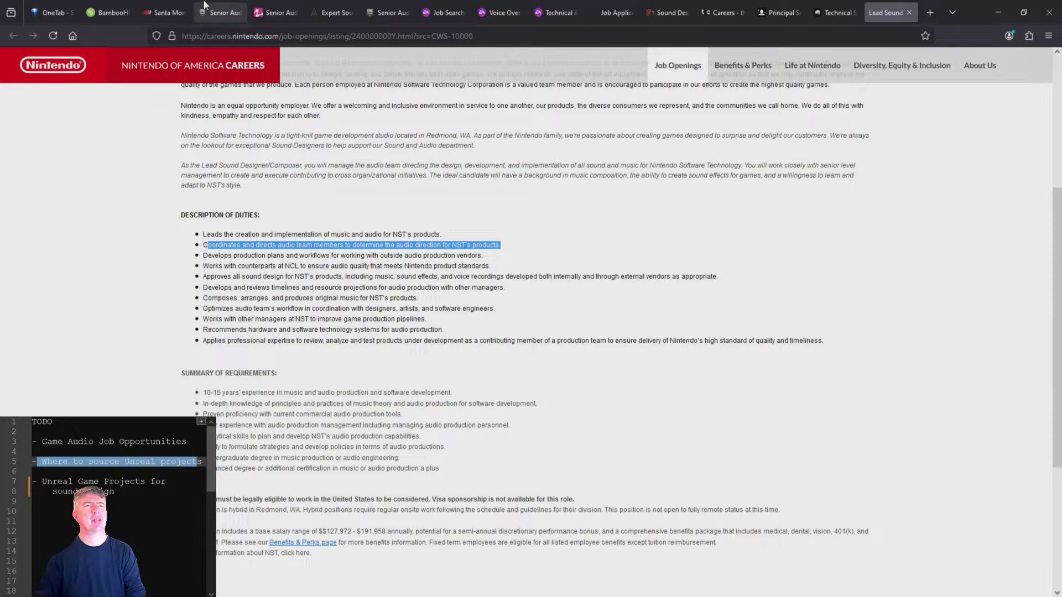
- Revisit the open postings from Santa Monica Studio, Epic, Gearbox, Nintendo, Riot, Arrowhead, Bit Reactor and EA as a recap
{"action": "left_click", "coordinate": [169, 13]}
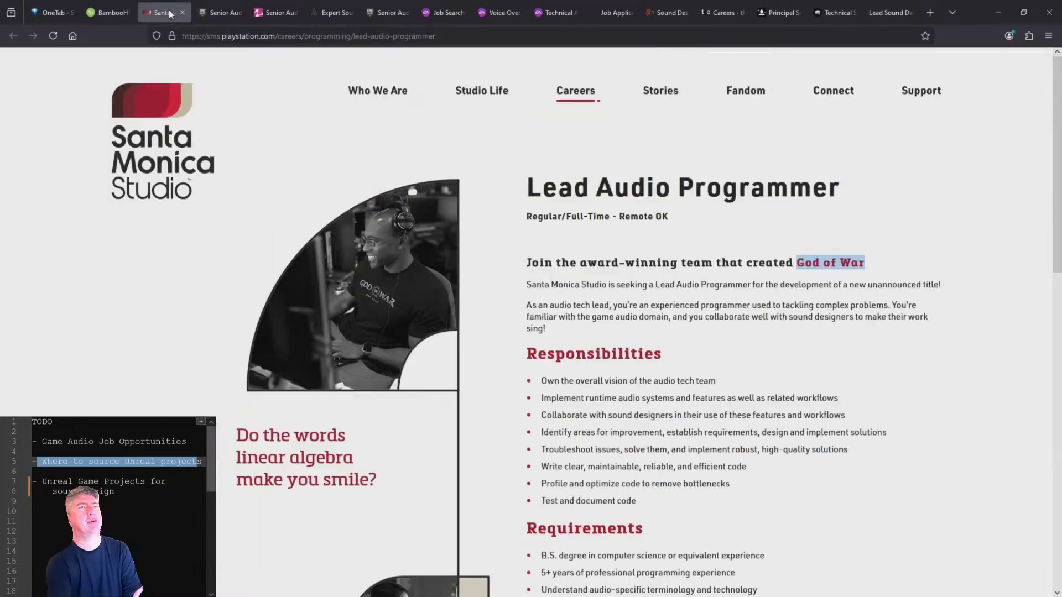
{"action": "left_click", "coordinate": [231, 12]}
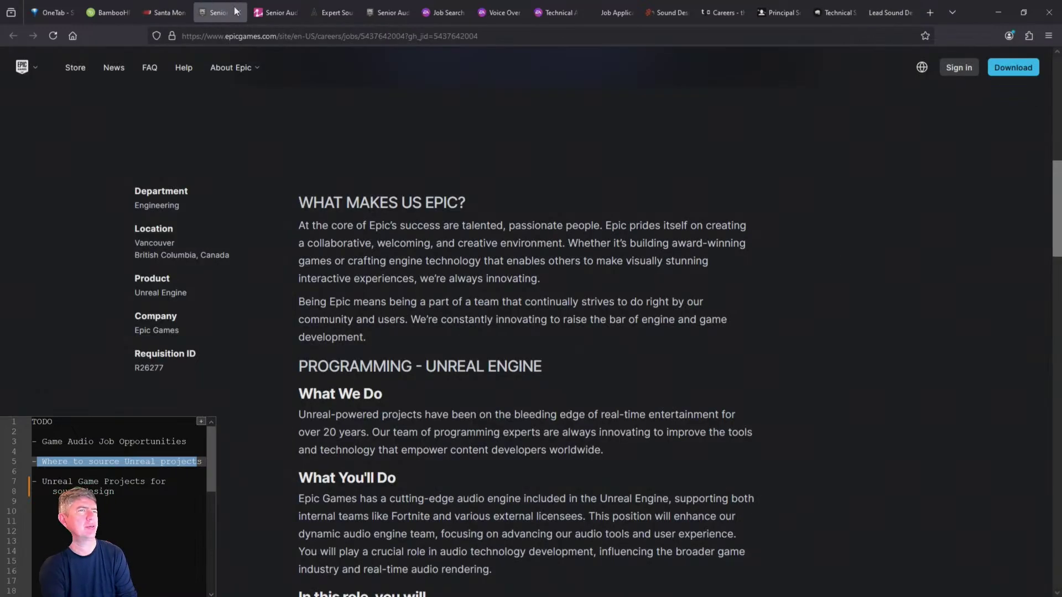
{"action": "left_click", "coordinate": [108, 12]}
{"action": "scroll", "coordinate": [651, 242], "scroll_direction": "up", "scroll_amount": 6}
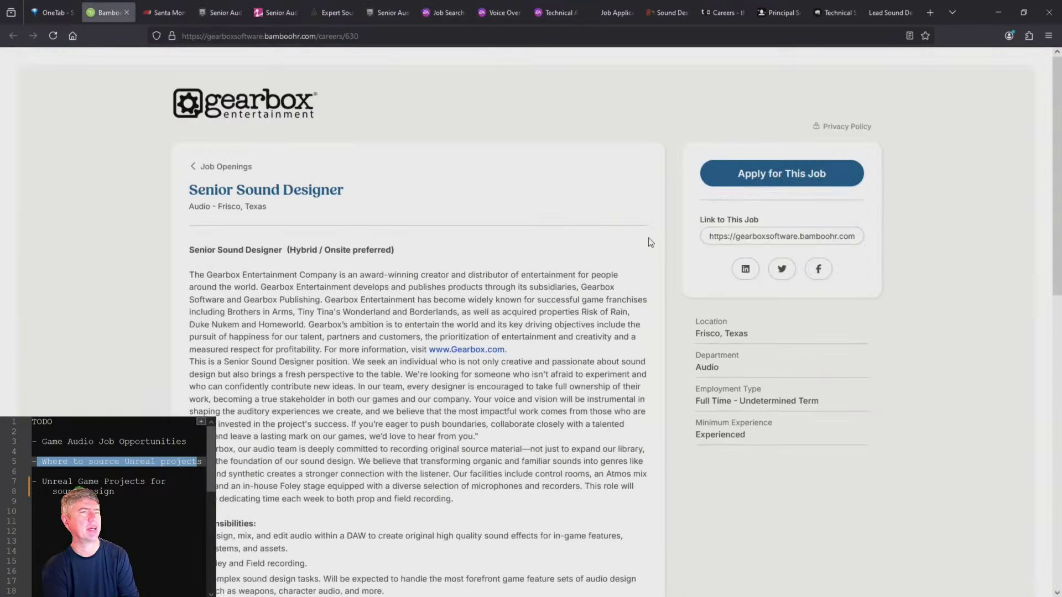
{"action": "left_click", "coordinate": [891, 12]}
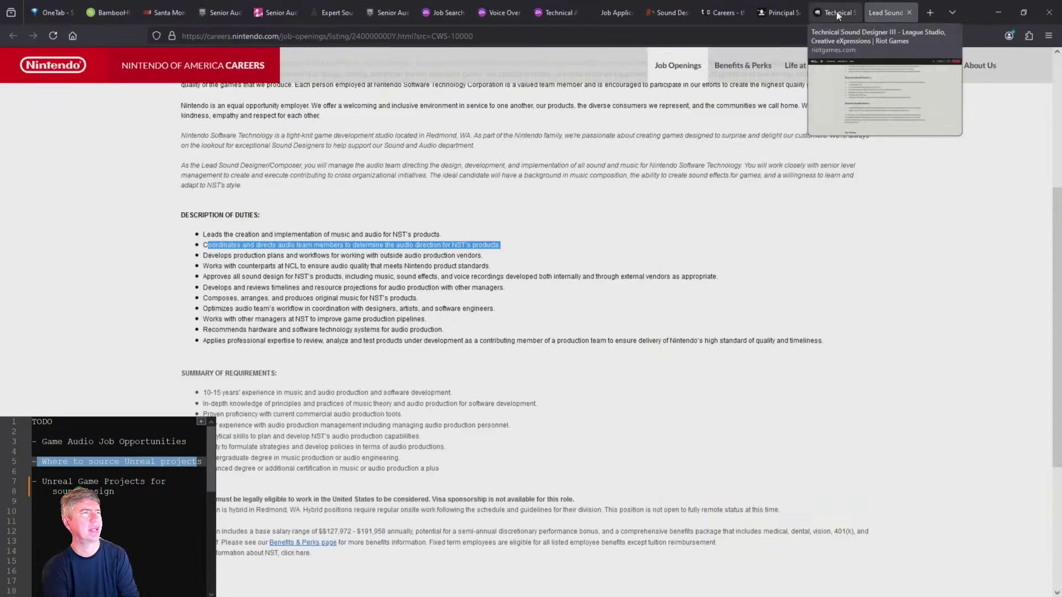
{"action": "left_click", "coordinate": [835, 12]}
{"action": "scroll", "coordinate": [652, 136], "scroll_direction": "up", "scroll_amount": 10}
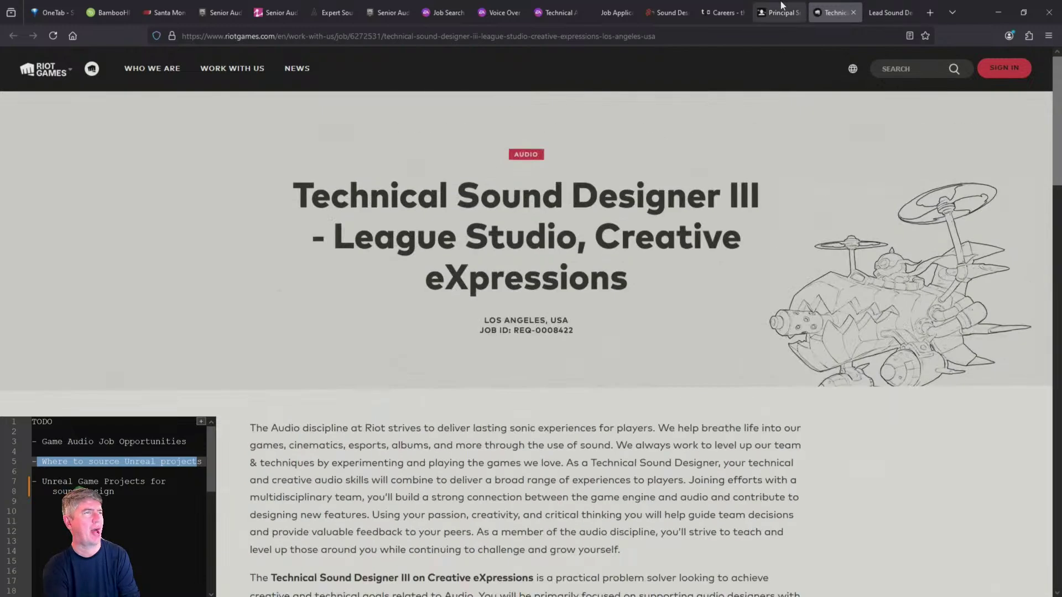
{"action": "left_click", "coordinate": [781, 5]}
{"action": "left_click", "coordinate": [602, 5]}
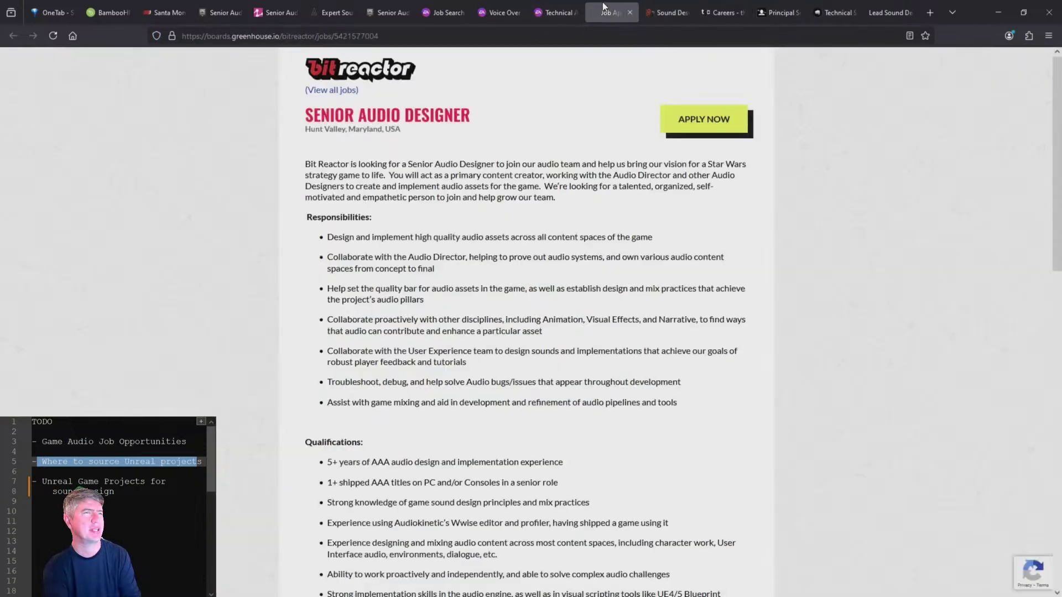
{"action": "left_click", "coordinate": [554, 10]}
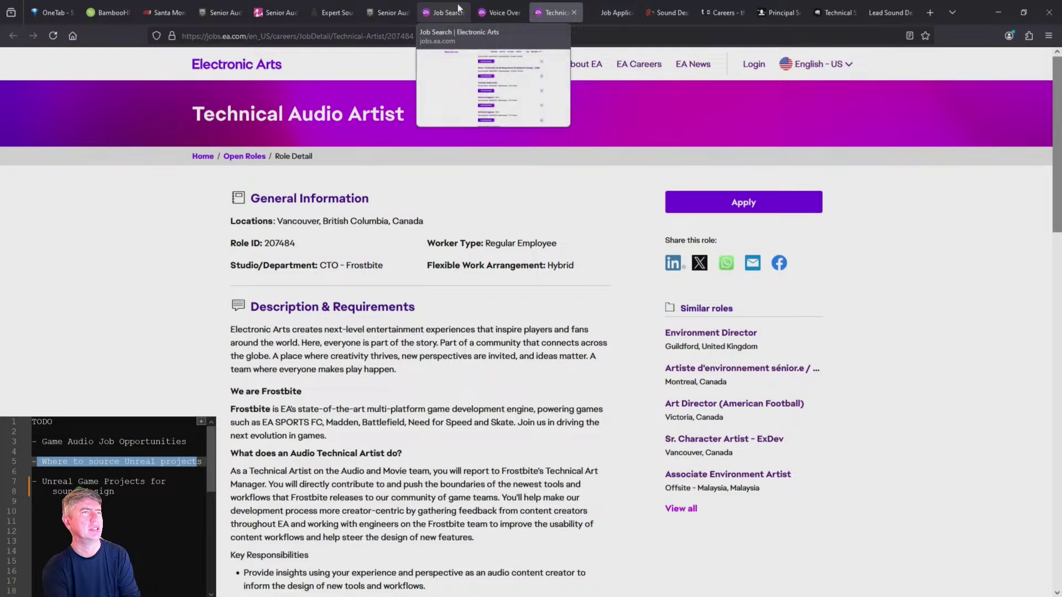
{"action": "left_click", "coordinate": [457, 4]}
{"action": "left_click", "coordinate": [383, 12]}
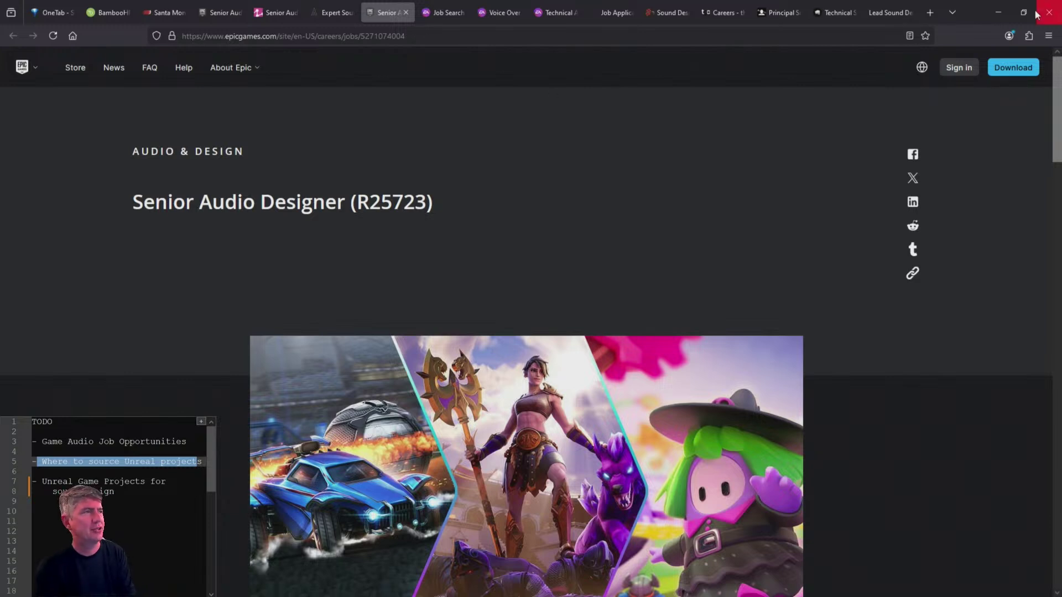
- Minimize the browser and replace the dash before Game Audio Job Opportunities in the TODO list with an exclamation mark
{"action": "left_click", "coordinate": [997, 12]}
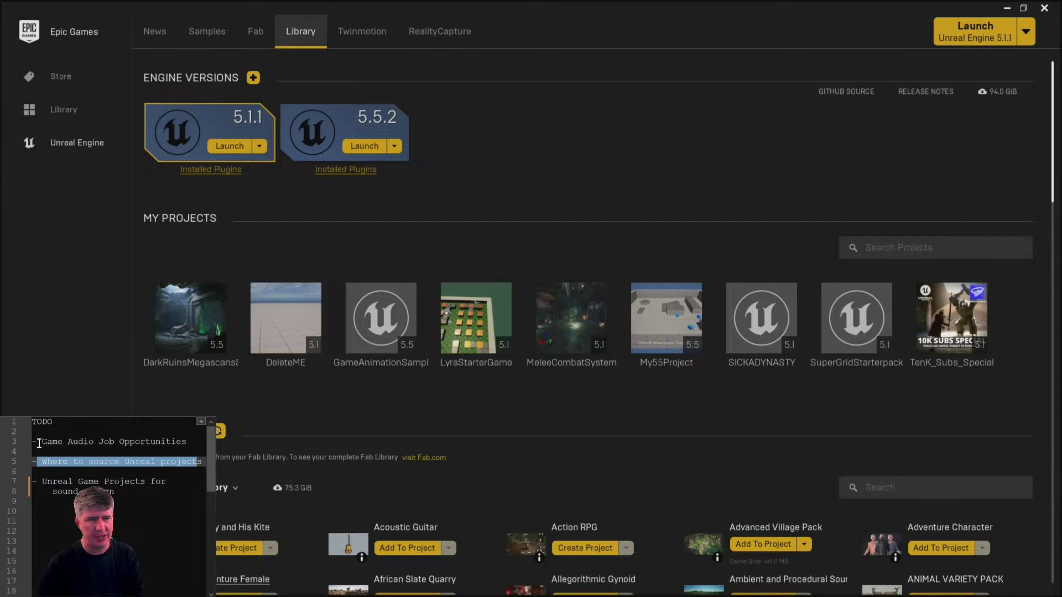
{"action": "left_click", "coordinate": [133, 444]}
{"action": "key", "text": "Home"}
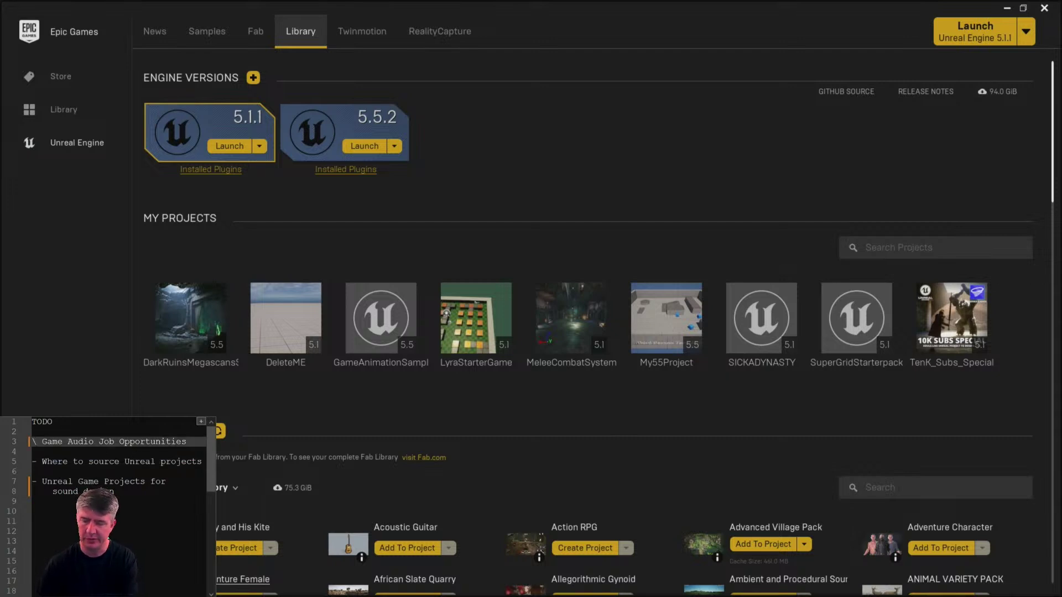
{"action": "key", "text": "Delete"}
{"action": "type", "text": "!"}
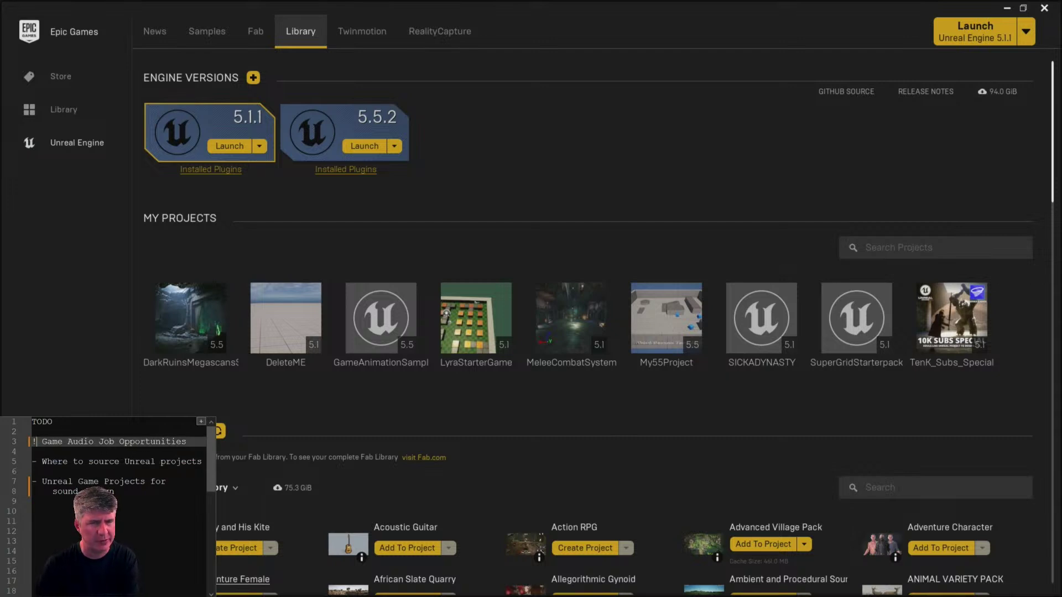
{"action": "left_click", "coordinate": [160, 501]}
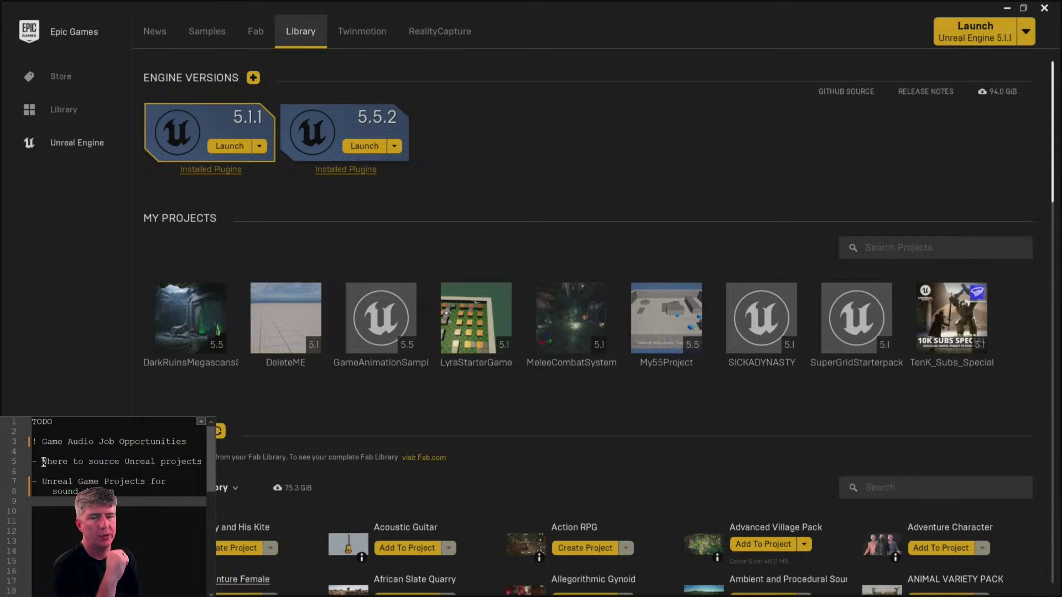
- Highlight the beginning of the "Where to source Unreal projects" item in the TODO list
{"action": "left_click_drag", "start_coordinate": [42, 462], "coordinate": [103, 463]}
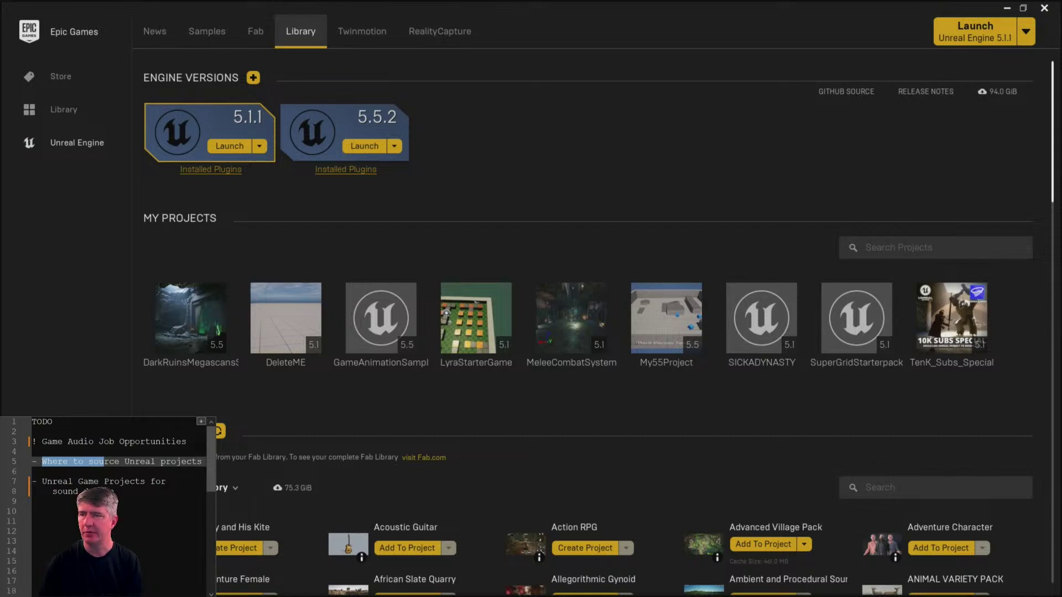
{"action": "key", "text": "alt+Tab"}
{"action": "left_click_drag", "start_coordinate": [967, 21], "coordinate": [963, 0]}
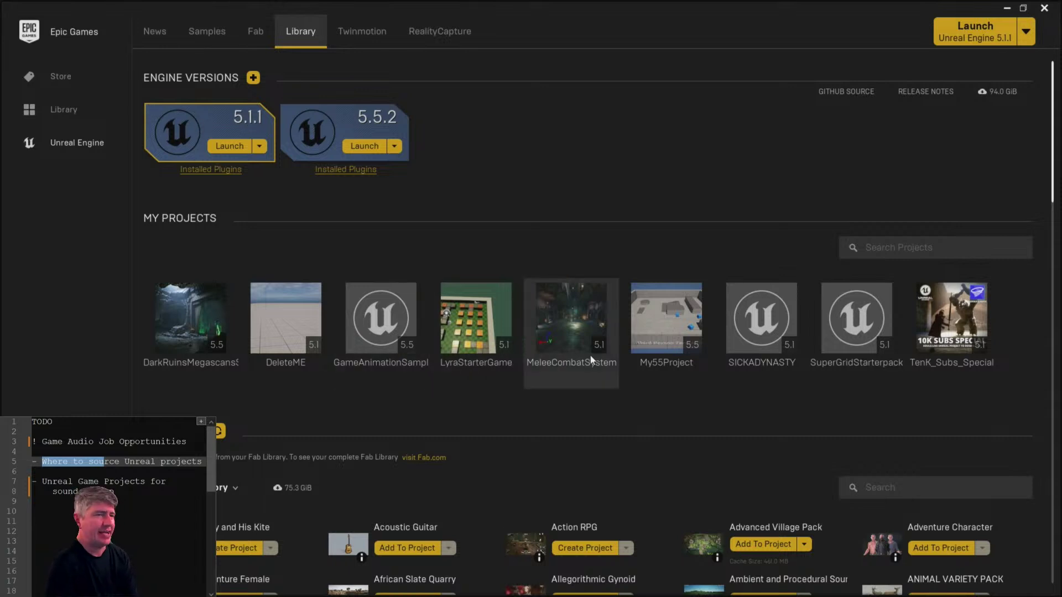
- Look through the Unreal Engine library, from My Projects down through the Fab Library assets, and clear the TODO list highlight
{"action": "scroll", "coordinate": [742, 385], "scroll_direction": "down", "scroll_amount": 5}
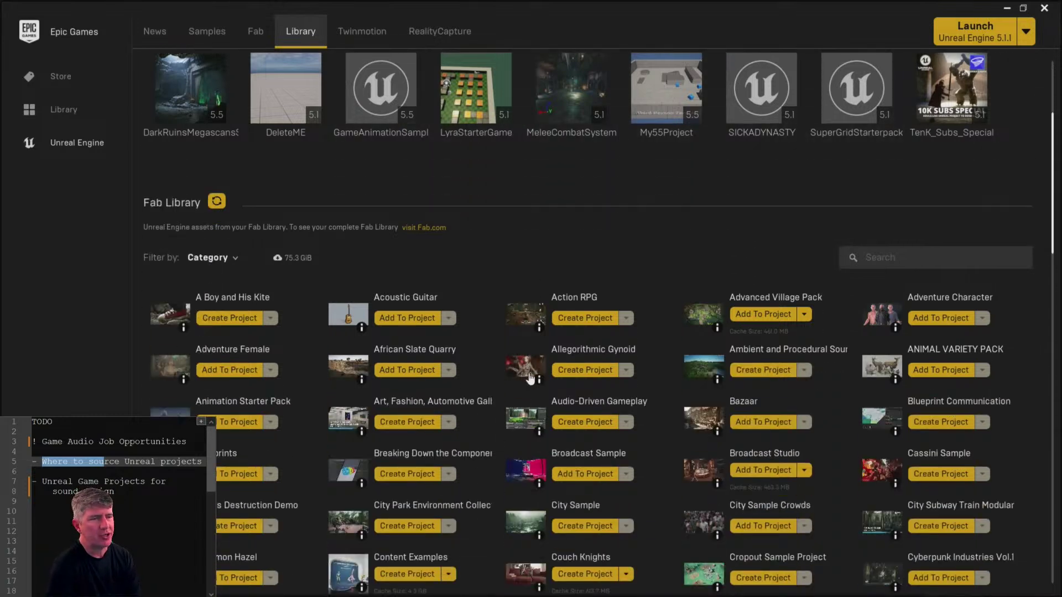
{"action": "scroll", "coordinate": [529, 376], "scroll_direction": "down", "scroll_amount": 7}
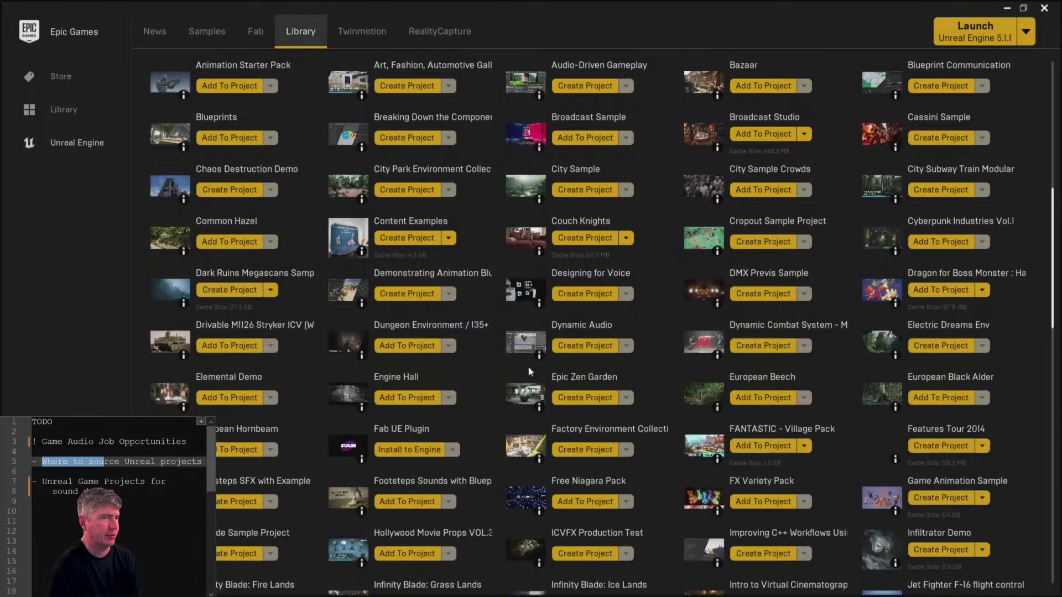
{"action": "scroll", "coordinate": [529, 372], "scroll_direction": "down", "scroll_amount": 3}
{"action": "scroll", "coordinate": [532, 365], "scroll_direction": "up", "scroll_amount": 8}
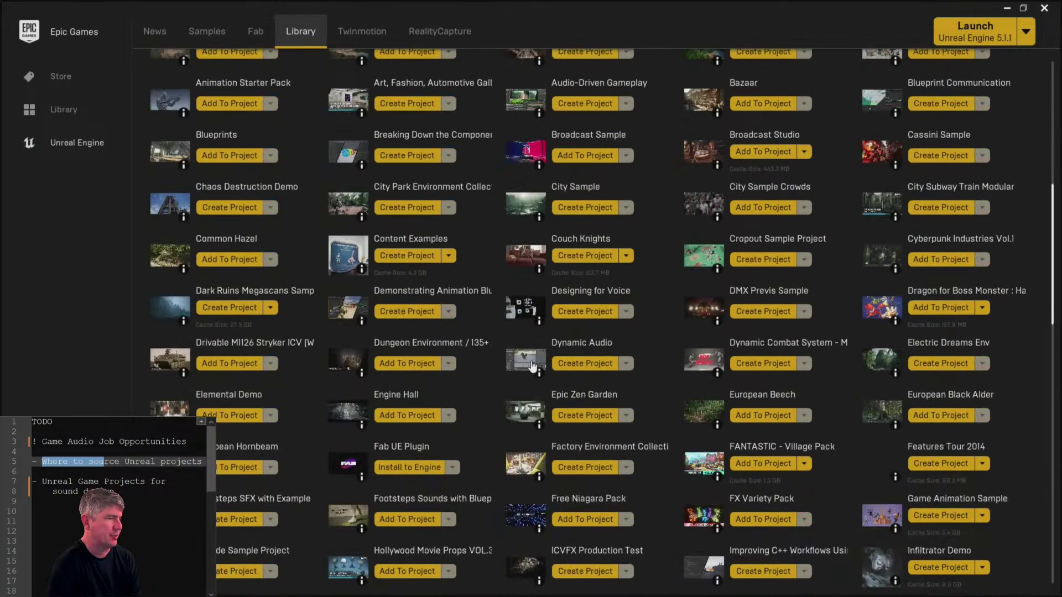
{"action": "scroll", "coordinate": [536, 356], "scroll_direction": "up", "scroll_amount": 7}
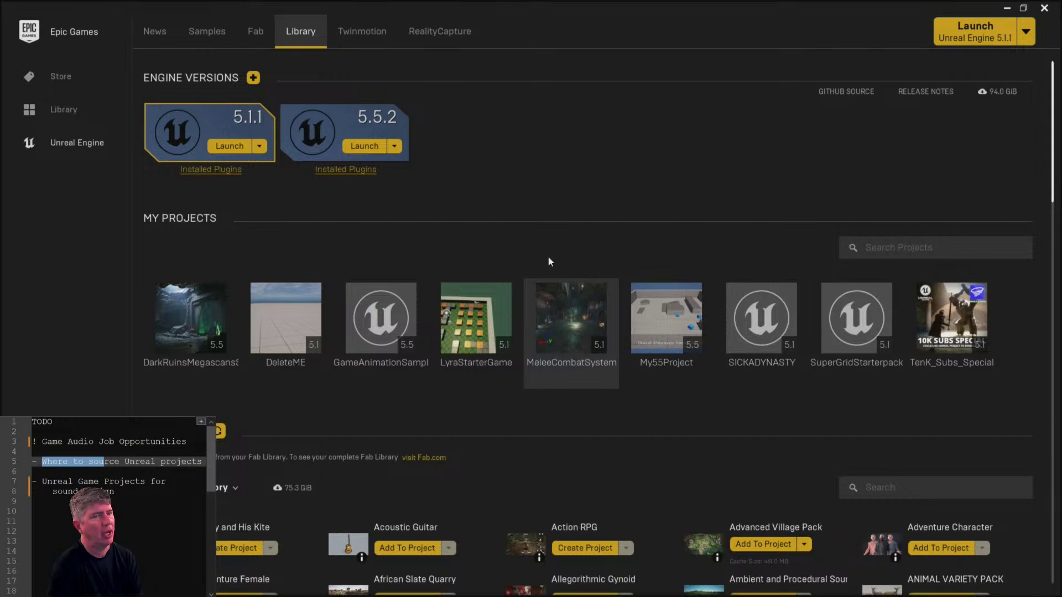
{"action": "left_click", "coordinate": [143, 493]}
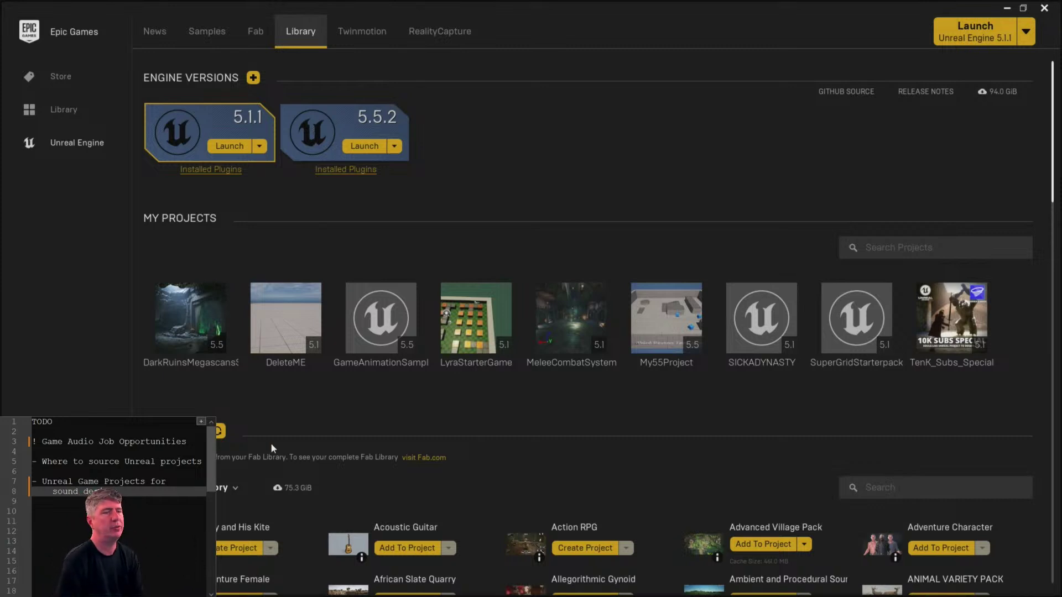
{"action": "scroll", "coordinate": [415, 528], "scroll_direction": "down", "scroll_amount": 1}
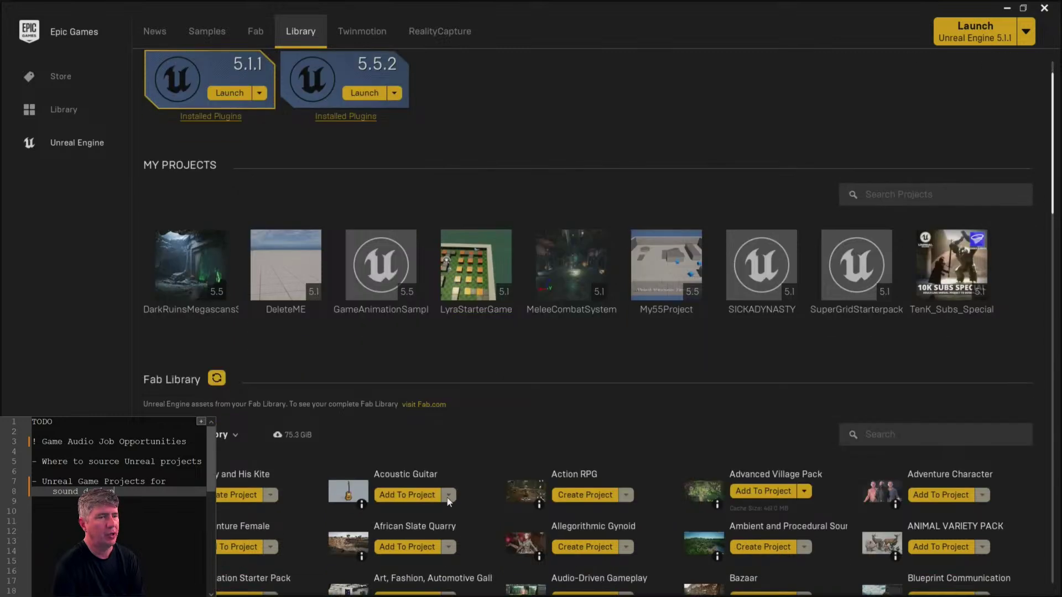
{"action": "scroll", "coordinate": [515, 495], "scroll_direction": "up", "scroll_amount": 1}
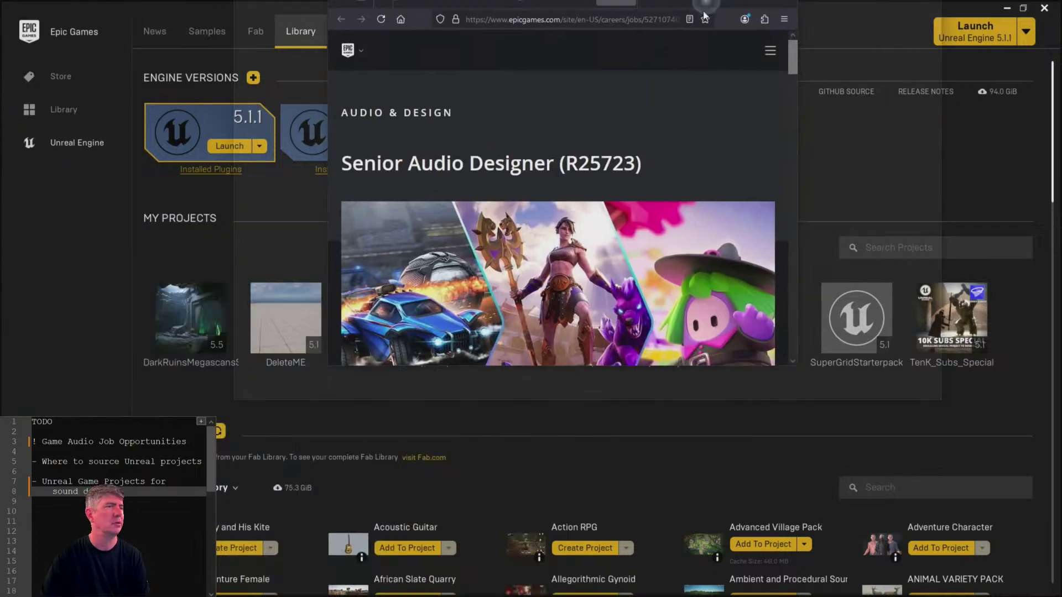
- Bring back the browser window and close all of its job posting tabs along with the OneTab page
{"action": "left_click", "coordinate": [775, 14]}
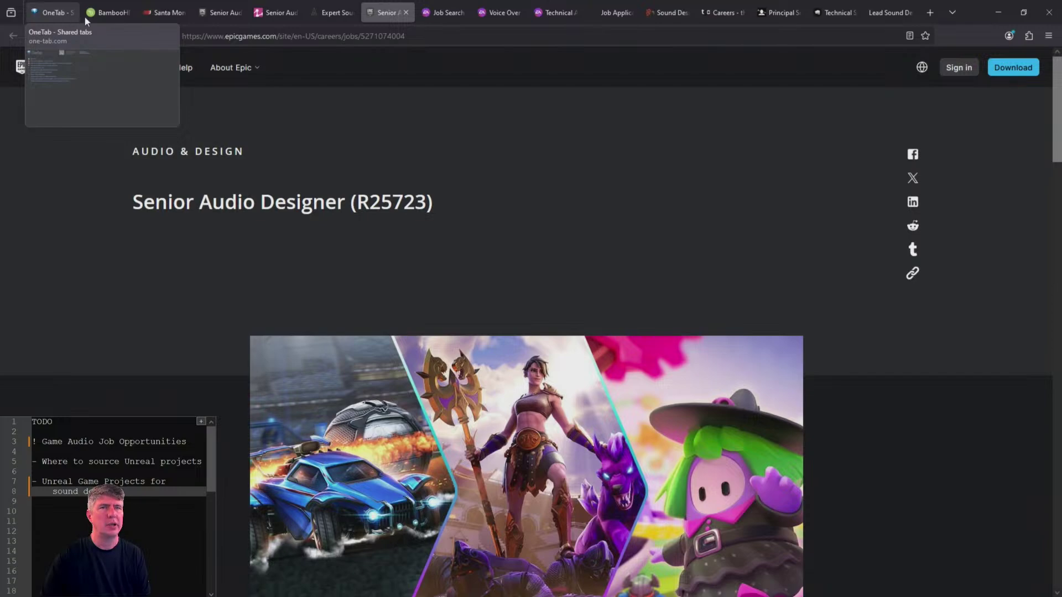
{"action": "left_click", "coordinate": [104, 15]}
{"action": "key", "text": "ctrl+w"}
{"action": "key", "text": "ctrl+w"}
{"action": "key", "text": "ctrl+w"}
{"action": "key", "text": "ctrl+w"}
{"action": "key", "text": "ctrl+w"}
{"action": "key", "text": "ctrl+w"}
{"action": "key", "text": "ctrl+w"}
{"action": "key", "text": "ctrl+w"}
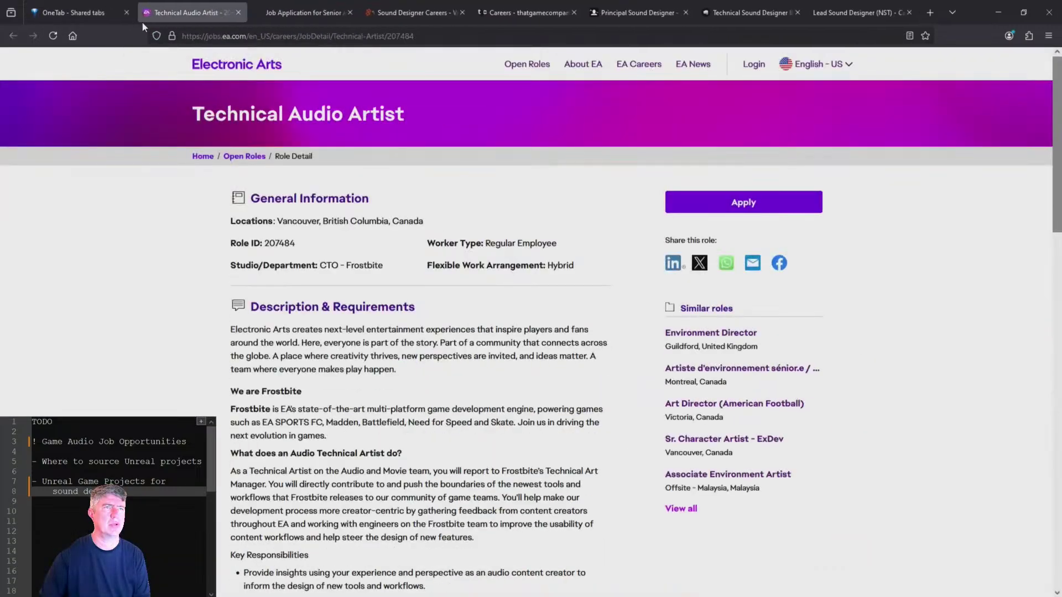
{"action": "key", "text": "ctrl+w"}
{"action": "key", "text": "ctrl+w"}
{"action": "key", "text": "ctrl+w"}
{"action": "key", "text": "ctrl+w"}
{"action": "key", "text": "ctrl+w"}
{"action": "key", "text": "ctrl+w"}
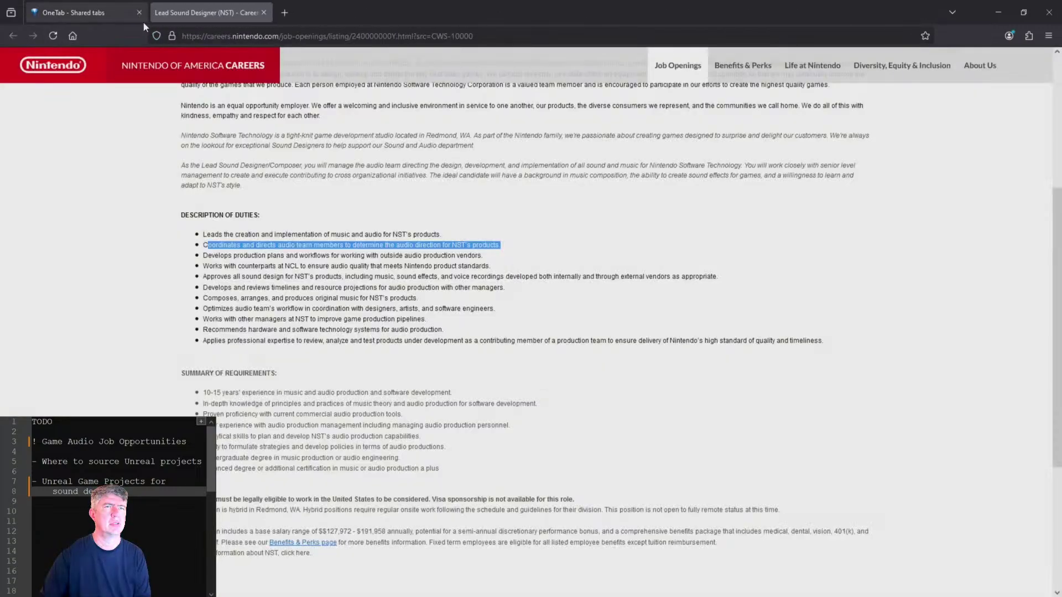
{"action": "key", "text": "ctrl+w"}
{"action": "key", "text": "ctrl+w"}
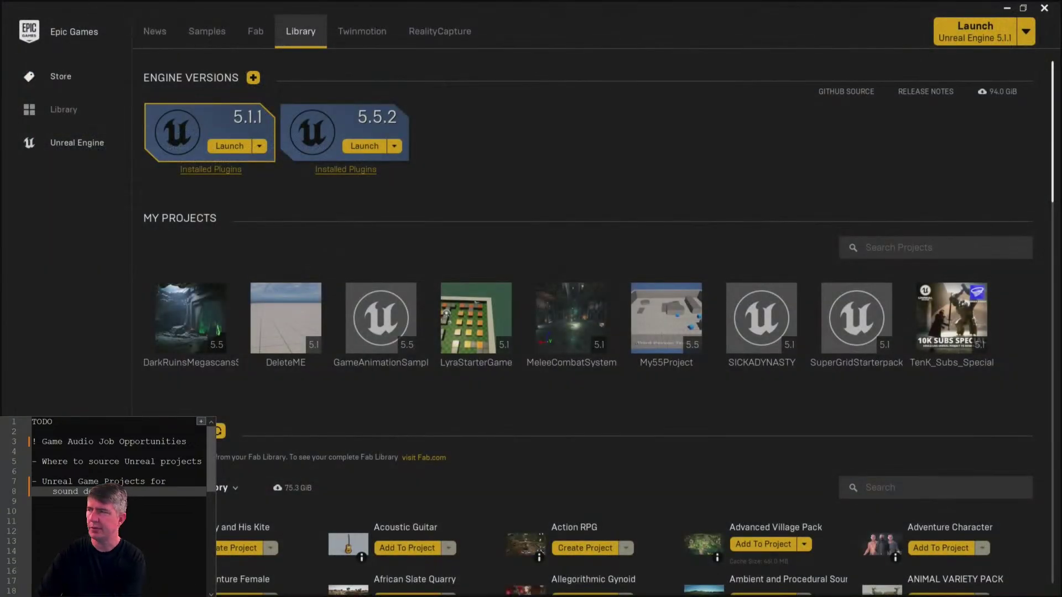
{"action": "key", "text": "super+1"}
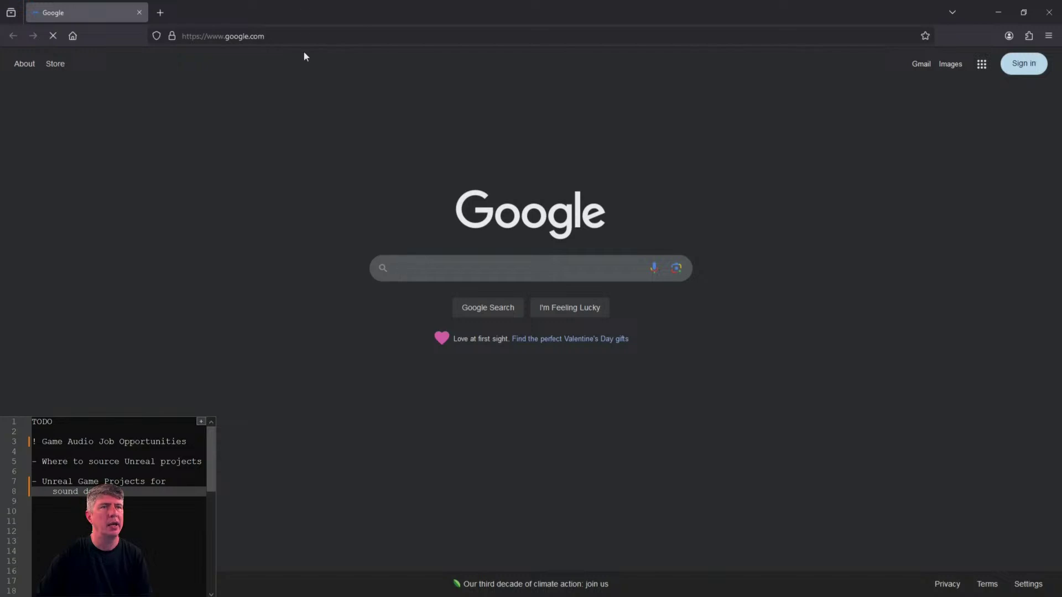
{"action": "left_click", "coordinate": [306, 33]}
{"action": "type", "text": "https://www.fab.com/"}
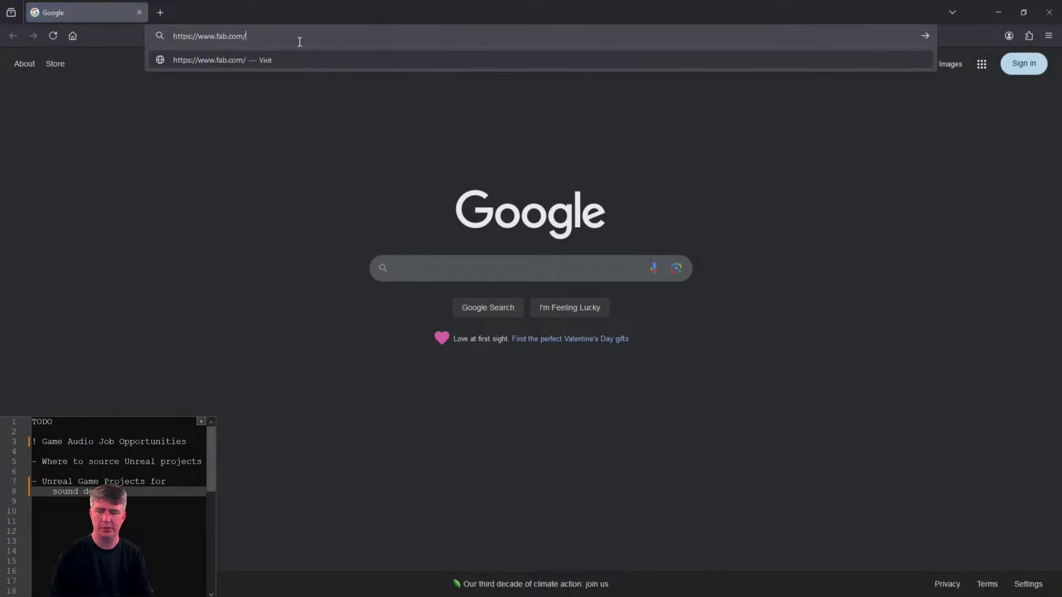
{"action": "key", "text": "Return"}
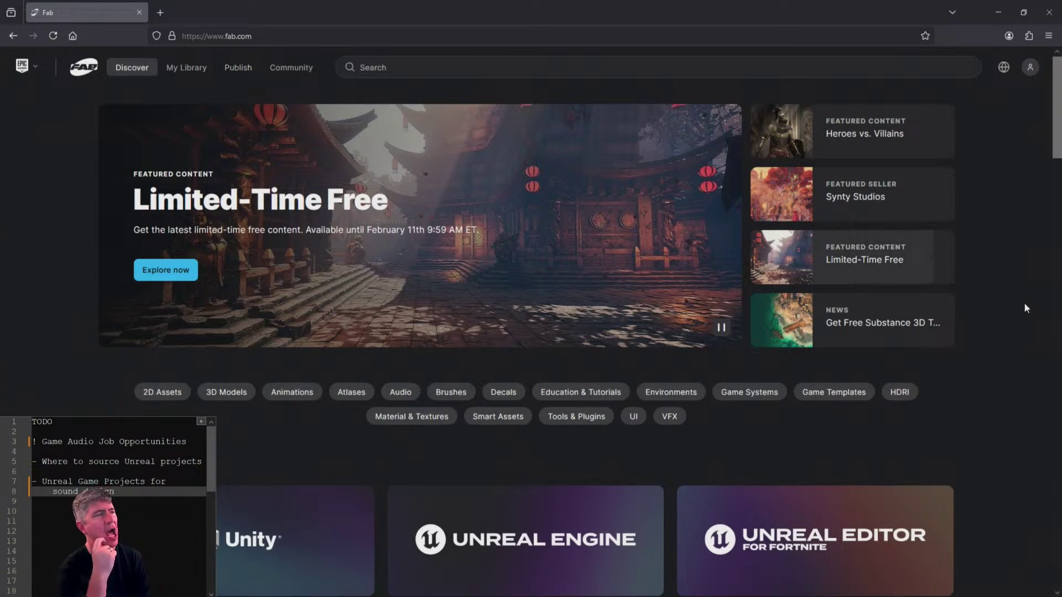
- Browse the Fab homepage down to the Limited-Time Free assets and open the SICKA DYNASTY listing
{"action": "scroll", "coordinate": [940, 310], "scroll_direction": "down", "scroll_amount": 5}
{"action": "right_click", "coordinate": [884, 321]}
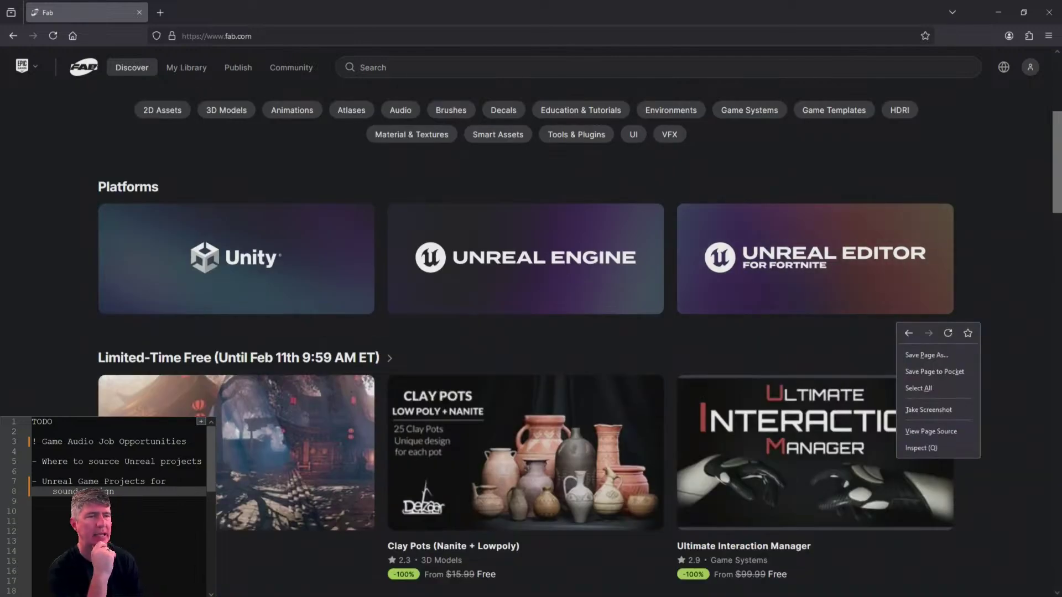
{"action": "left_click", "coordinate": [1013, 240]}
{"action": "scroll", "coordinate": [458, 284], "scroll_direction": "down", "scroll_amount": 5}
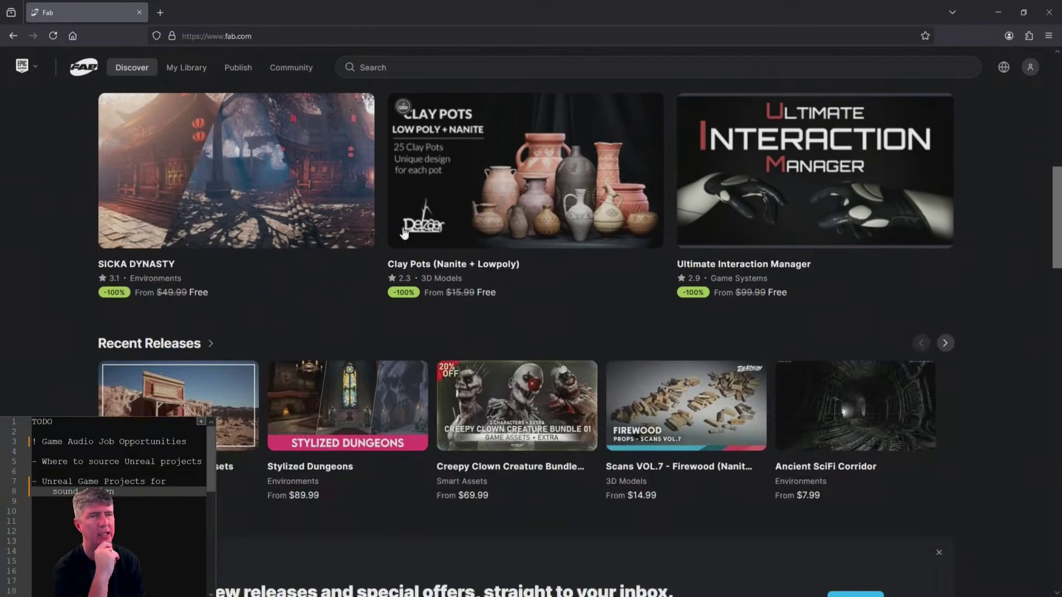
{"action": "scroll", "coordinate": [177, 245], "scroll_direction": "up", "scroll_amount": 2}
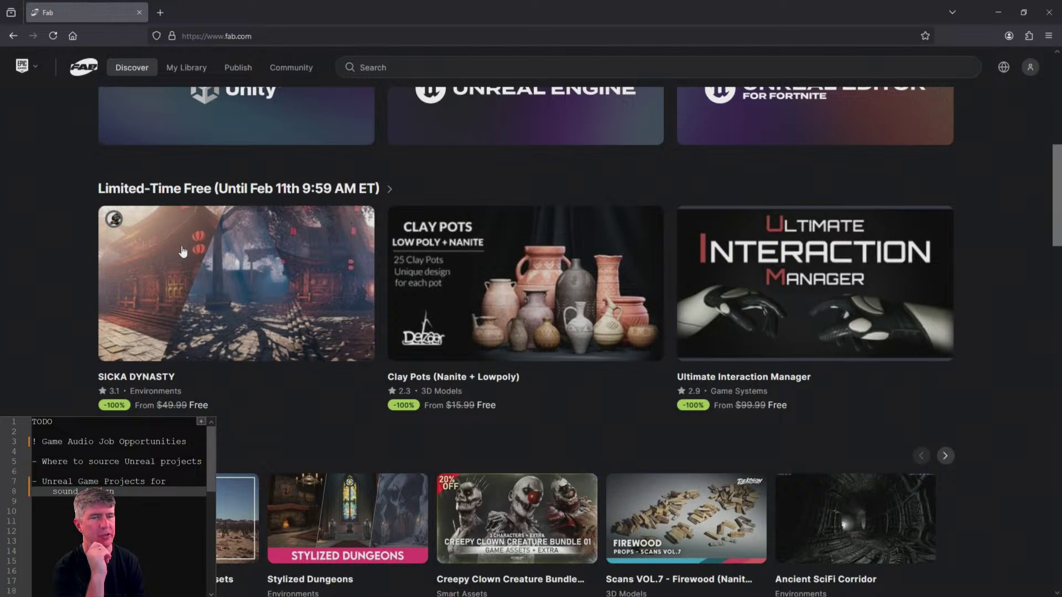
{"action": "left_click", "coordinate": [226, 257]}
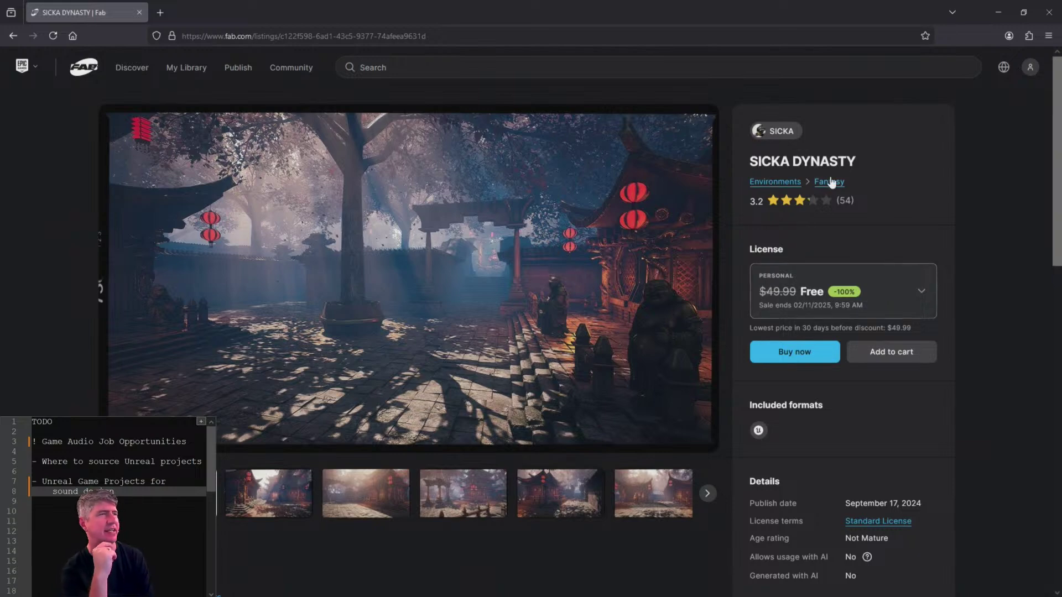
- Check the SICKA DYNASTY description and included formats, and show the sunlit temple courtyard preview image
{"action": "scroll", "coordinate": [263, 213], "scroll_direction": "down", "scroll_amount": 5}
{"action": "left_click", "coordinate": [366, 212]}
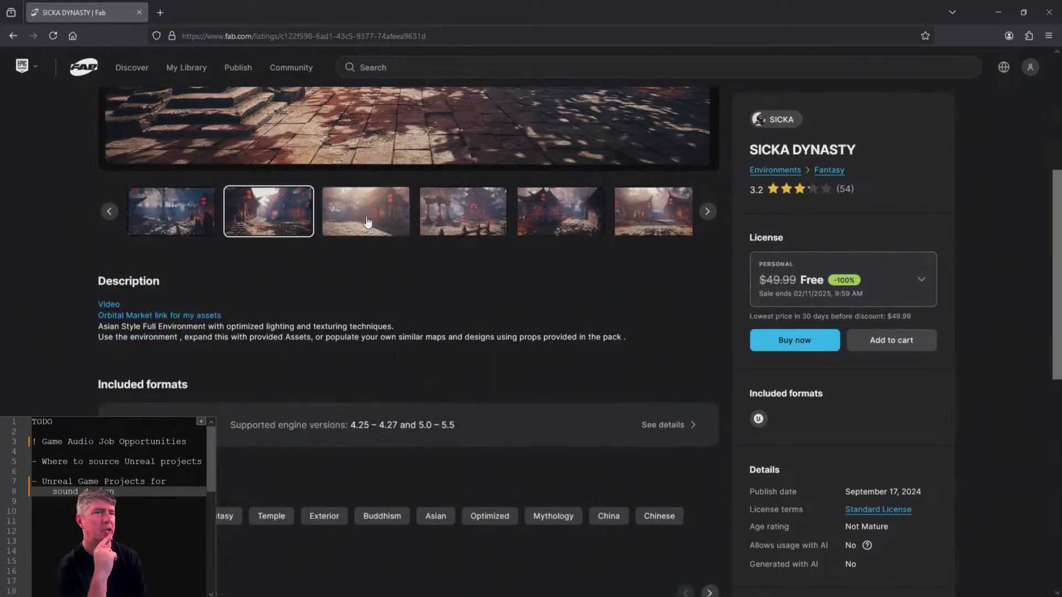
{"action": "scroll", "coordinate": [386, 224], "scroll_direction": "up", "scroll_amount": 5}
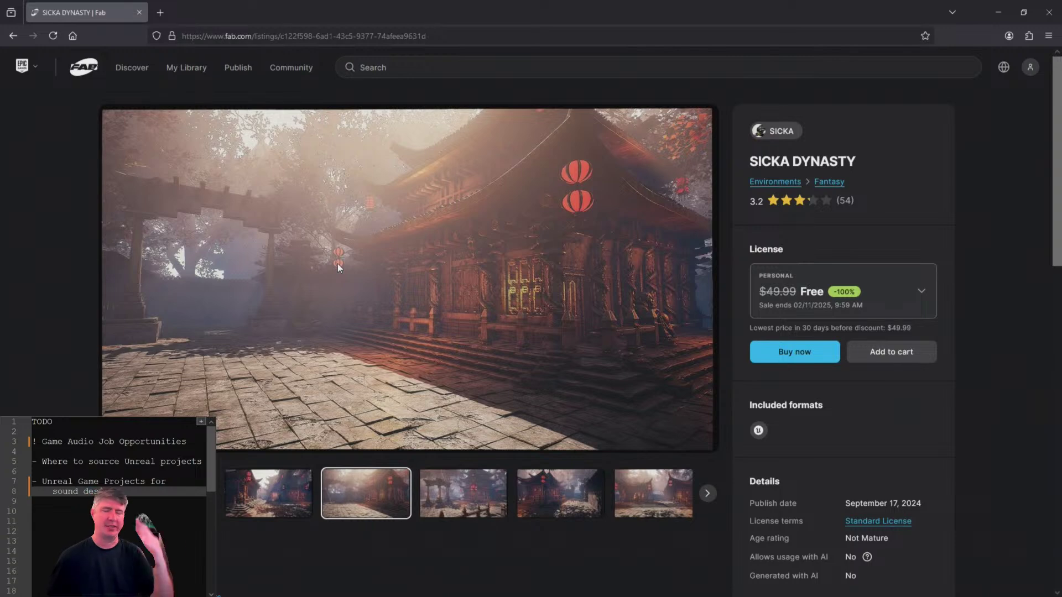
- Page through the SICKA DYNASTY preview images up to the asset overview sheets, ending on the golden statue pavilion
{"action": "left_click", "coordinate": [457, 522]}
{"action": "left_click", "coordinate": [559, 498]}
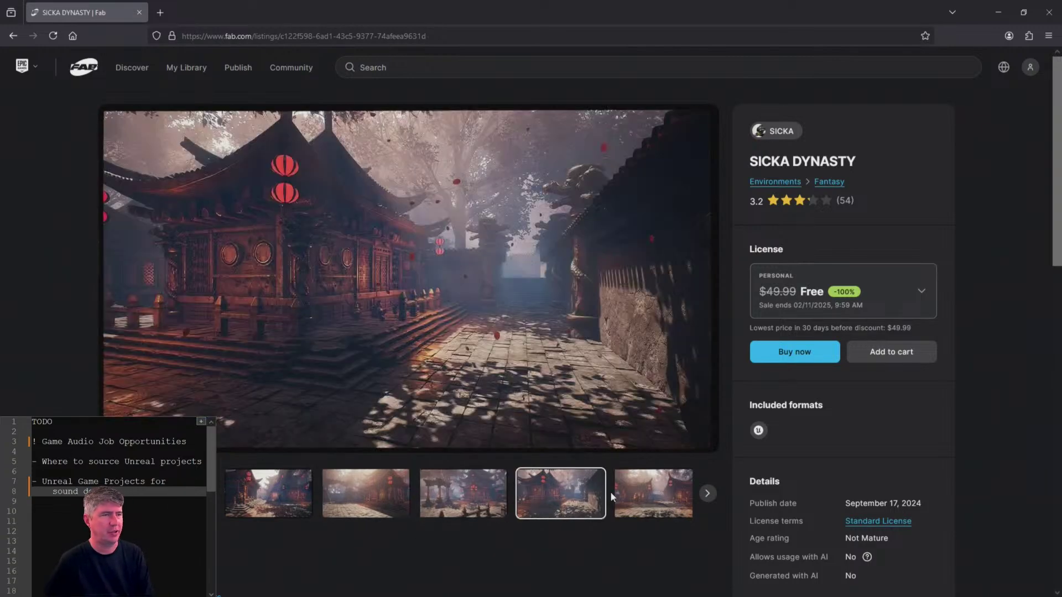
{"action": "left_click", "coordinate": [616, 492]}
{"action": "left_click", "coordinate": [575, 508]}
{"action": "left_click", "coordinate": [473, 507]}
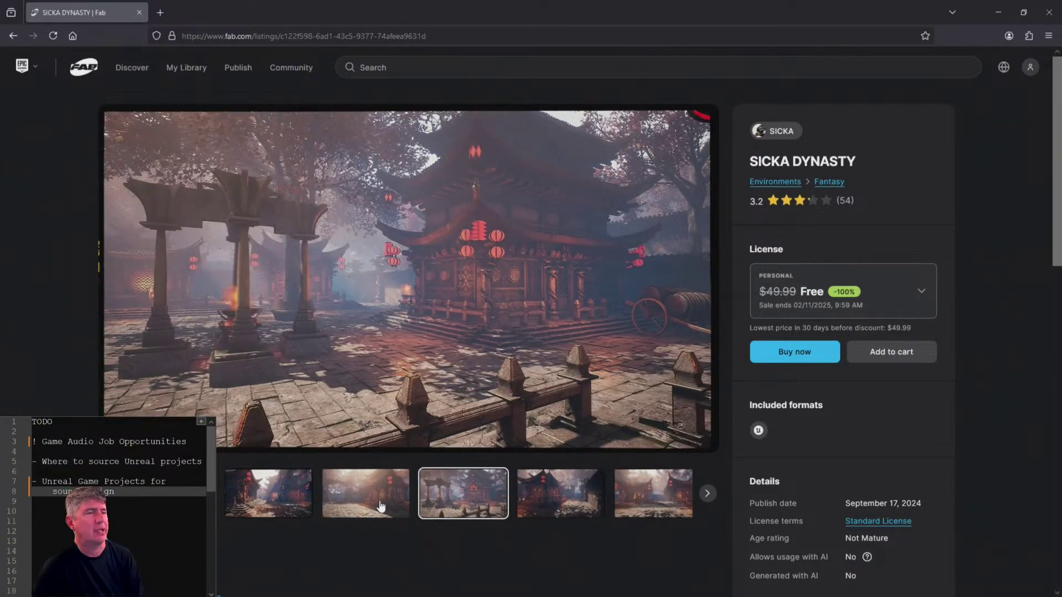
{"action": "left_click", "coordinate": [380, 505]}
{"action": "left_click", "coordinate": [290, 504]}
{"action": "left_click", "coordinate": [370, 506]}
{"action": "left_click", "coordinate": [463, 498]}
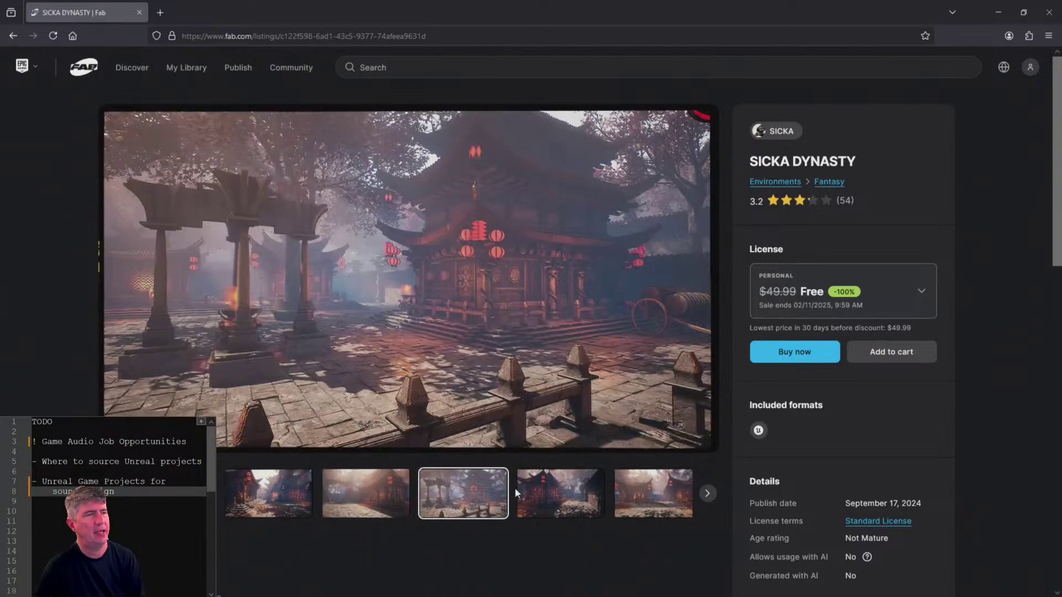
{"action": "left_click", "coordinate": [558, 498]}
{"action": "left_click", "coordinate": [653, 495]}
{"action": "left_click", "coordinate": [712, 493]}
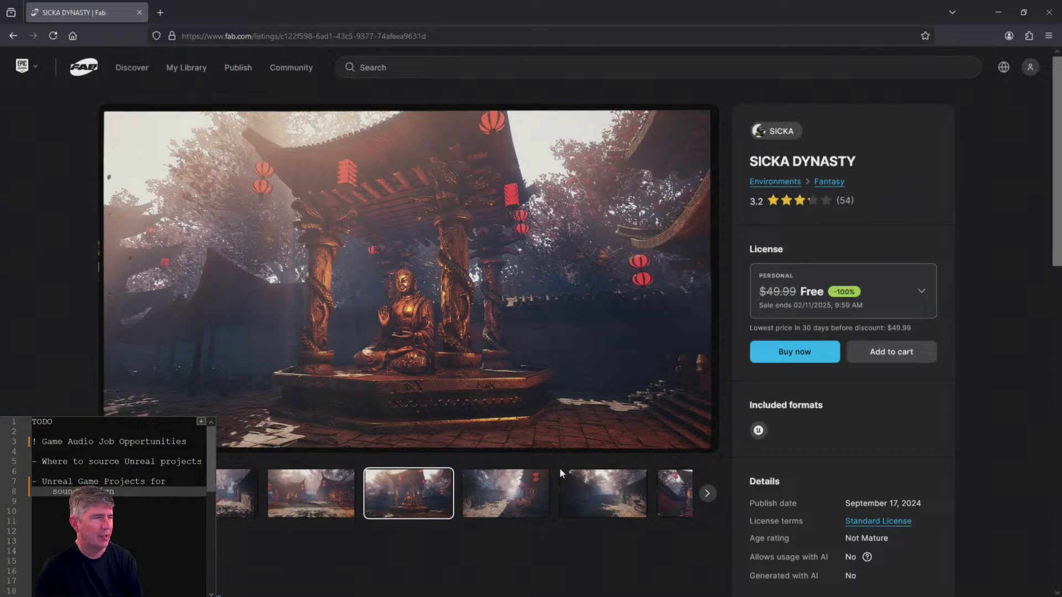
{"action": "left_click", "coordinate": [498, 491]}
{"action": "left_click", "coordinate": [587, 490]}
{"action": "left_click", "coordinate": [683, 506]}
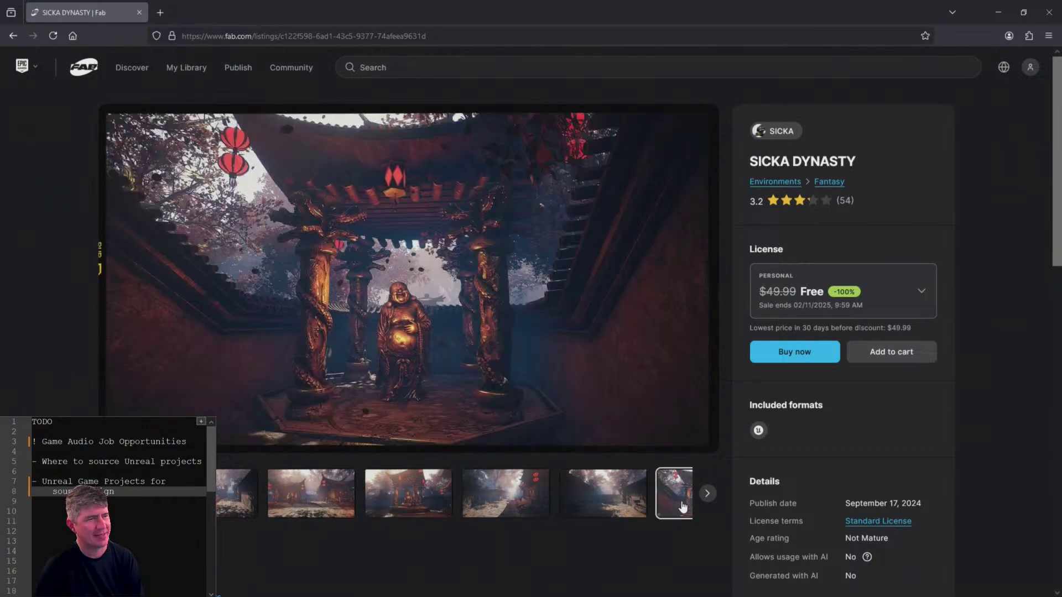
{"action": "left_click", "coordinate": [332, 495]}
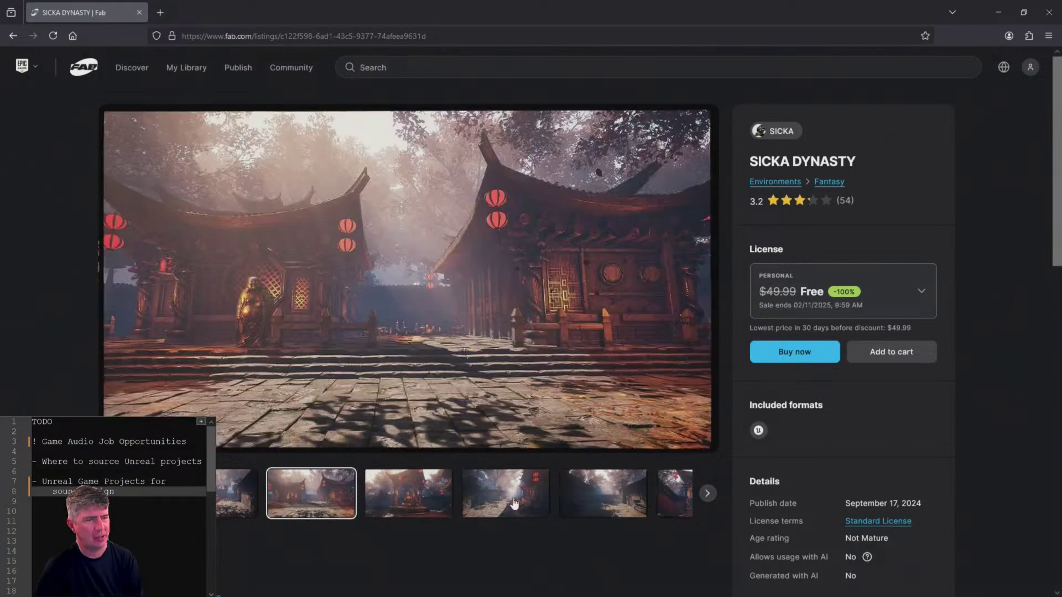
{"action": "left_click", "coordinate": [709, 495]}
{"action": "left_click", "coordinate": [708, 493]}
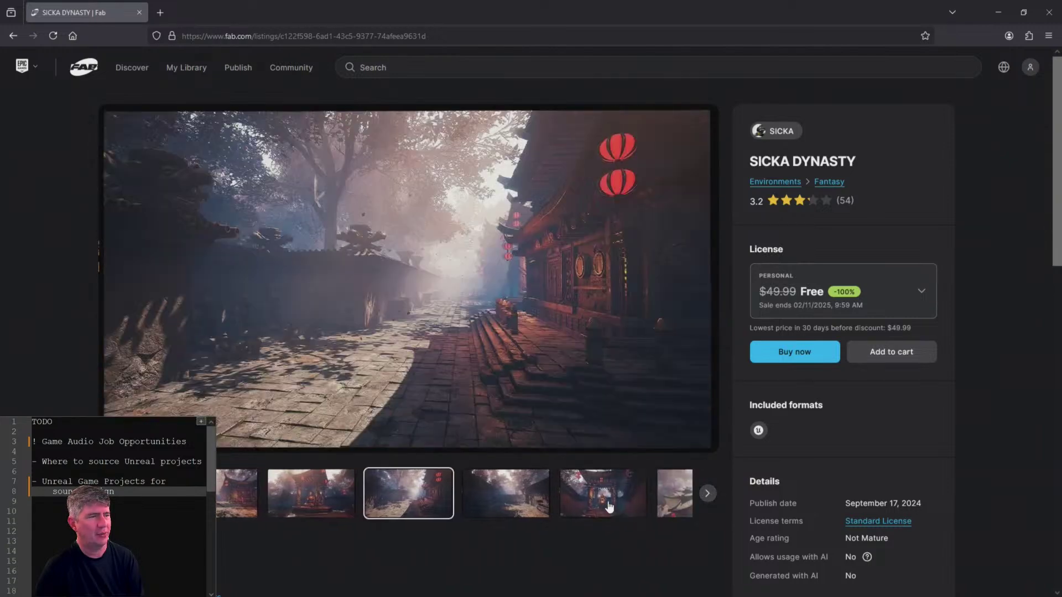
{"action": "left_click", "coordinate": [608, 498]}
{"action": "left_click", "coordinate": [668, 506]}
{"action": "left_click", "coordinate": [708, 493]}
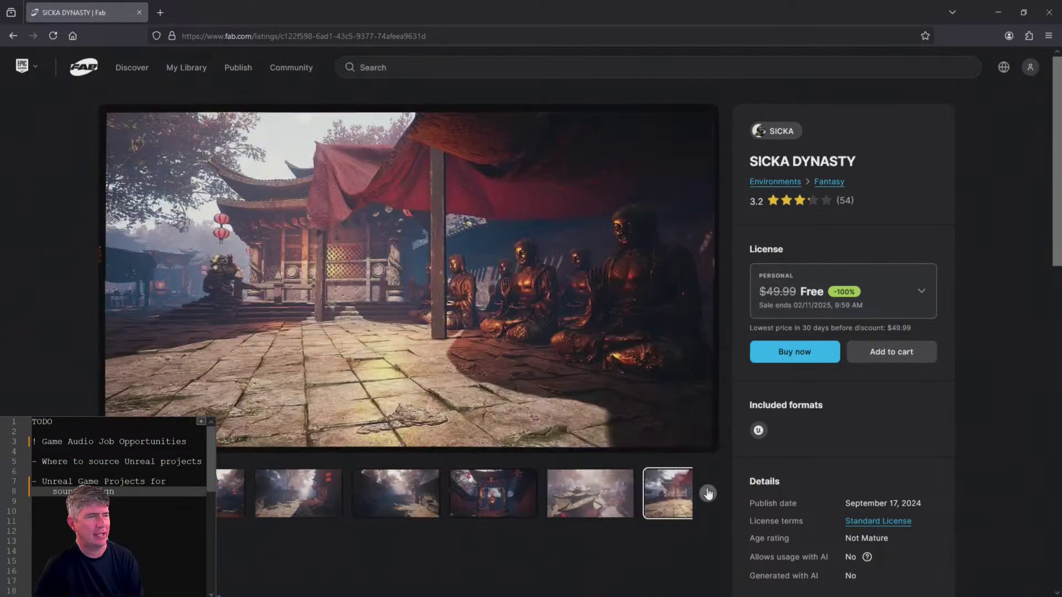
{"action": "left_click", "coordinate": [525, 492]}
{"action": "left_click", "coordinate": [633, 505]}
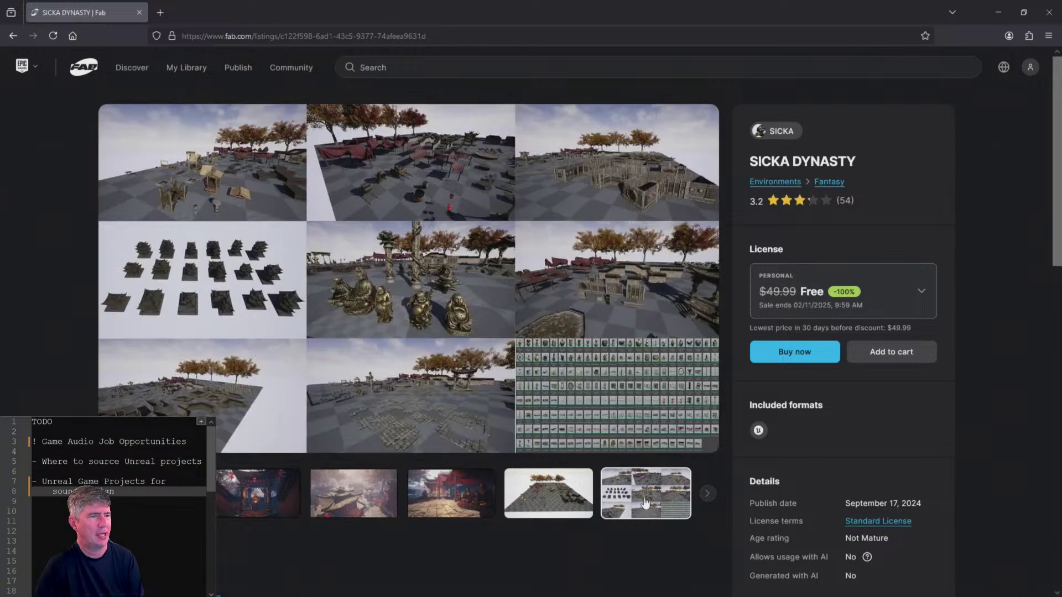
{"action": "left_click", "coordinate": [348, 493]}
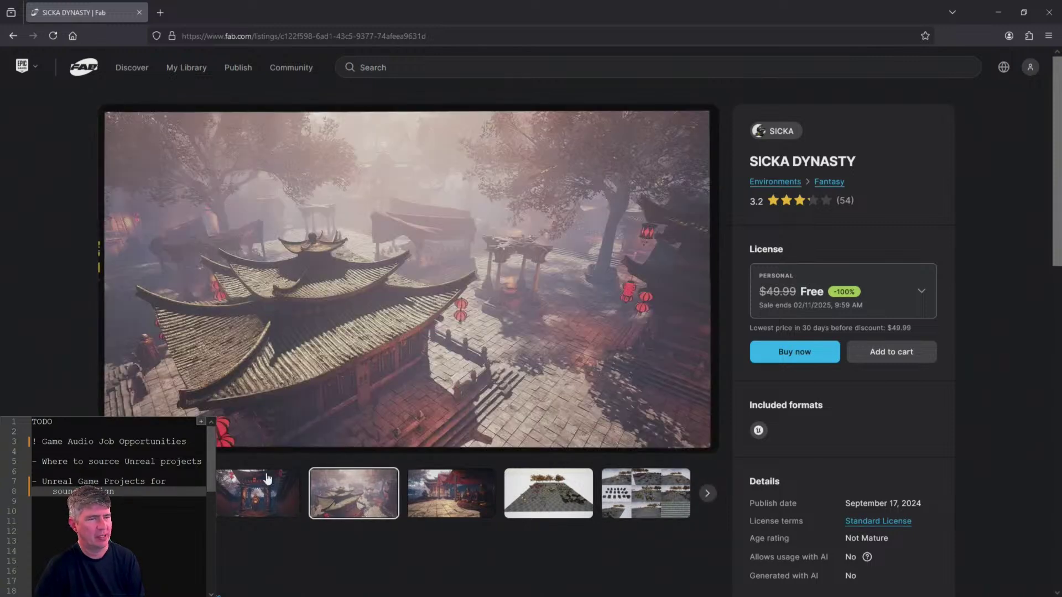
{"action": "left_click", "coordinate": [258, 491]}
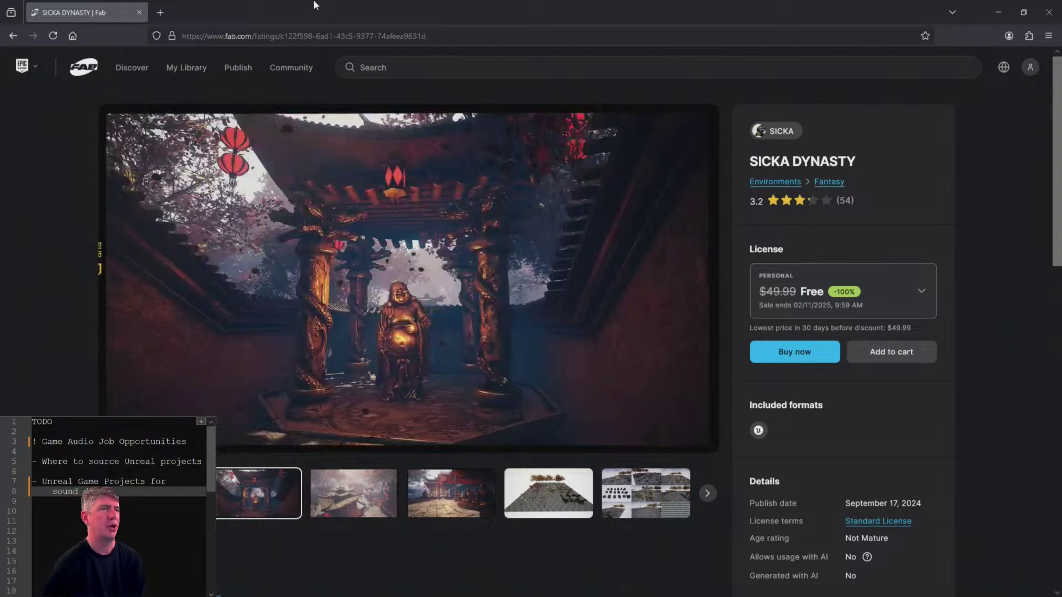
- Return to the Fab homepage and view its featured content and asset categories
{"action": "left_click", "coordinate": [13, 35]}
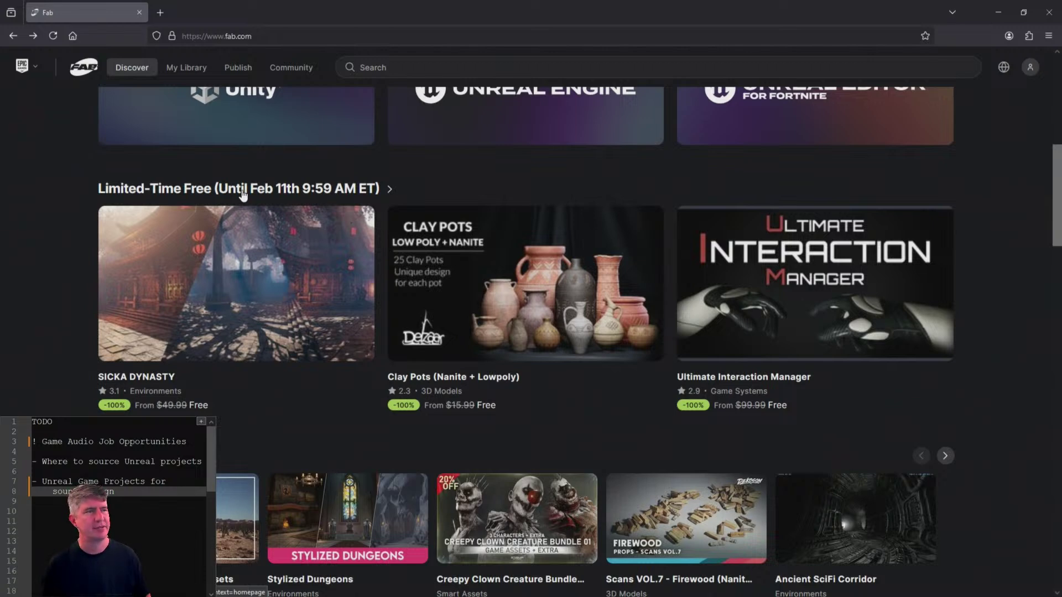
{"action": "scroll", "coordinate": [222, 225], "scroll_direction": "up", "scroll_amount": 7}
{"action": "scroll", "coordinate": [223, 230], "scroll_direction": "up", "scroll_amount": 1}
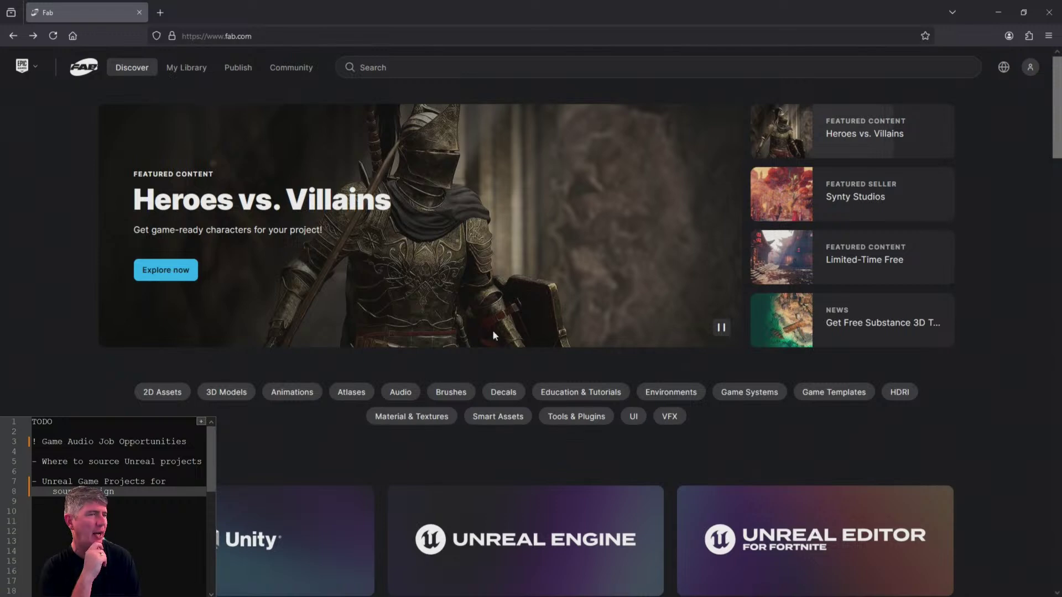
- Look through the Fab homepage sections from the featured content downward and open the full Free Content listing
{"action": "scroll", "coordinate": [106, 347], "scroll_direction": "down", "scroll_amount": 6}
{"action": "scroll", "coordinate": [166, 343], "scroll_direction": "down", "scroll_amount": 1}
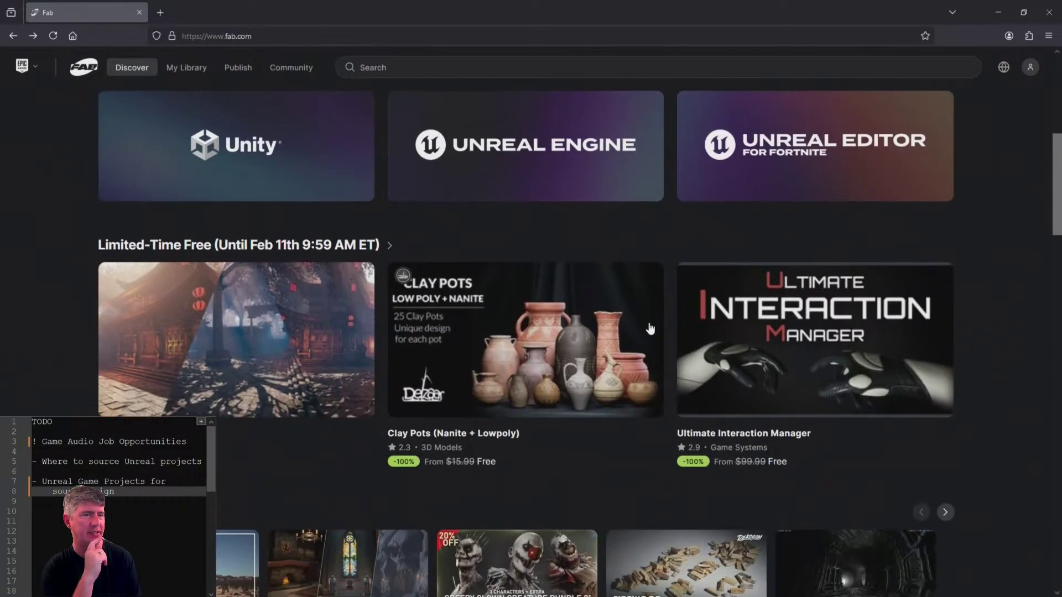
{"action": "scroll", "coordinate": [246, 338], "scroll_direction": "up", "scroll_amount": 6}
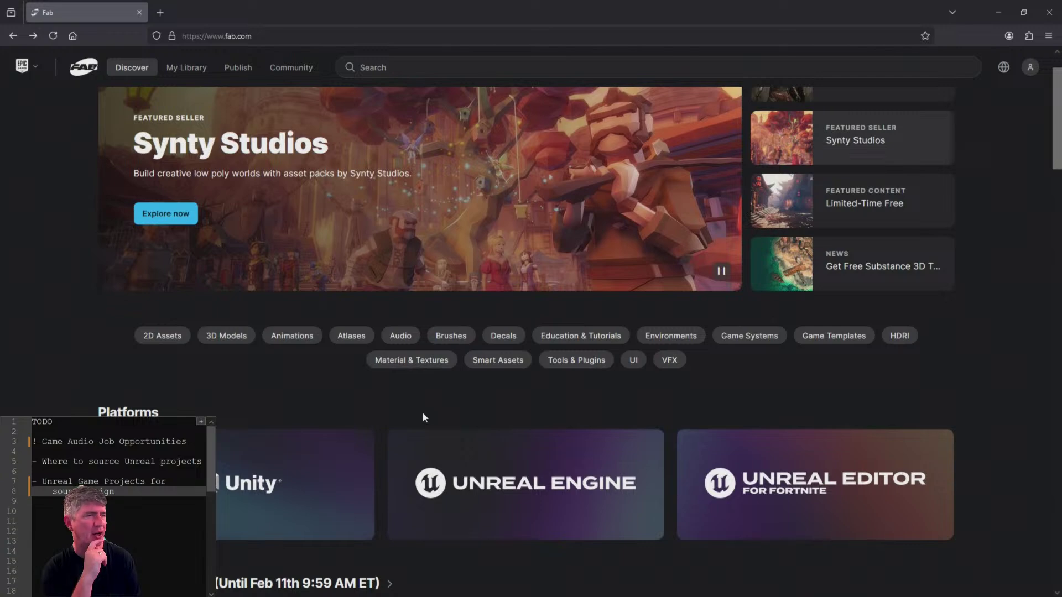
{"action": "scroll", "coordinate": [416, 351], "scroll_direction": "up", "scroll_amount": 1}
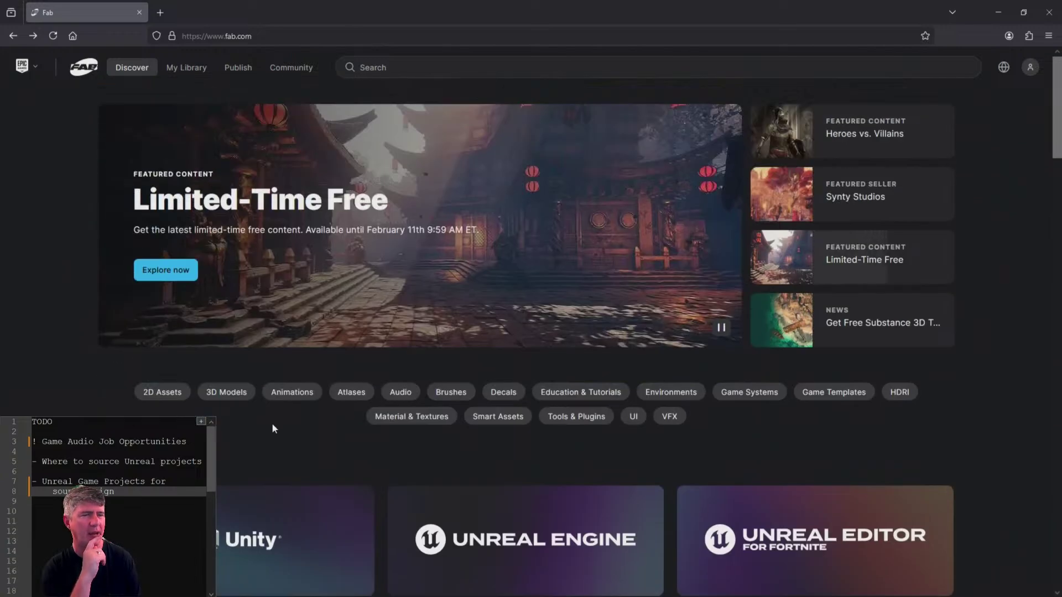
{"action": "scroll", "coordinate": [274, 423], "scroll_direction": "down", "scroll_amount": 1}
{"action": "scroll", "coordinate": [294, 409], "scroll_direction": "down", "scroll_amount": 12}
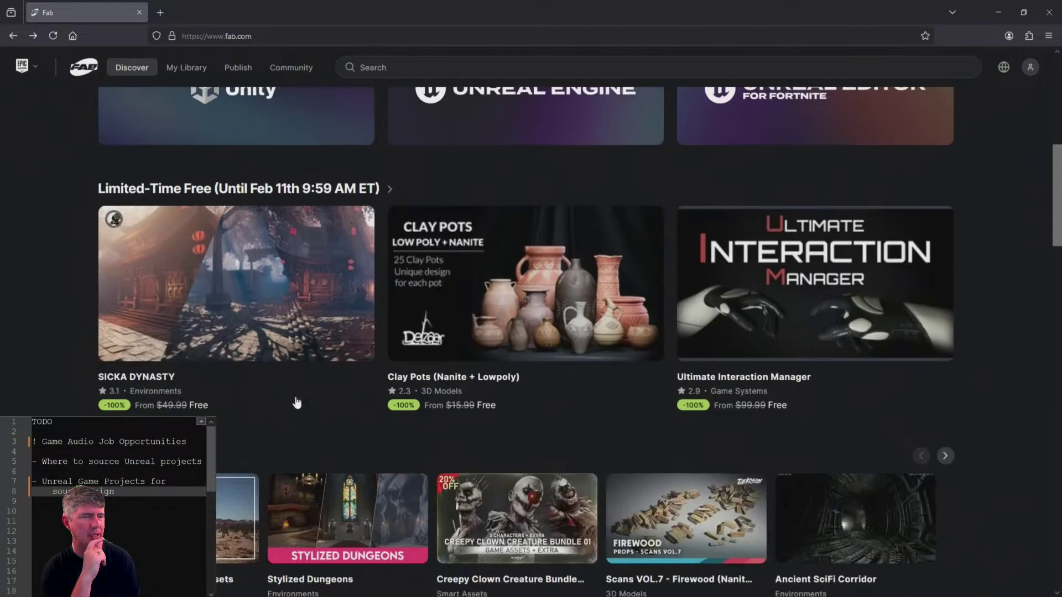
{"action": "scroll", "coordinate": [303, 345], "scroll_direction": "down", "scroll_amount": 15}
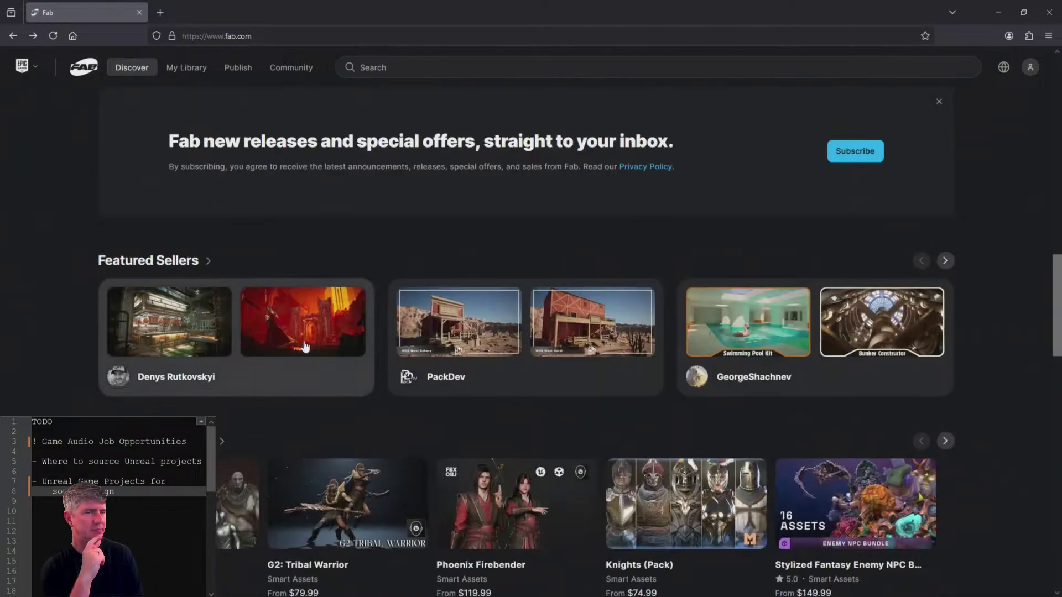
{"action": "scroll", "coordinate": [300, 345], "scroll_direction": "down", "scroll_amount": 4}
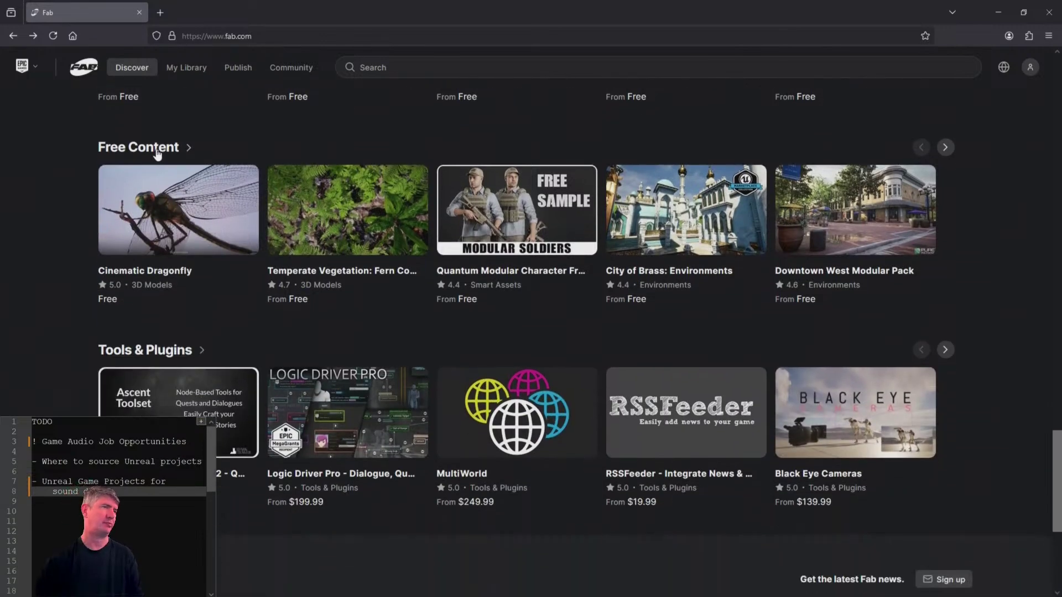
{"action": "left_click", "coordinate": [158, 148]}
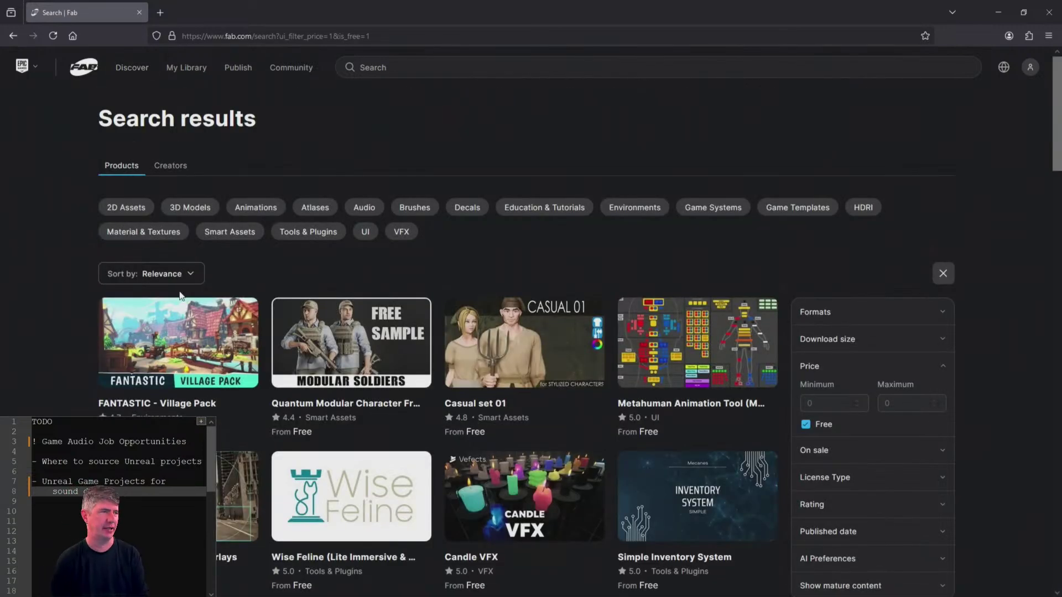
- Sort the free product results by Rating and look over the first rows of assets
{"action": "scroll", "coordinate": [853, 426], "scroll_direction": "down", "scroll_amount": 2}
{"action": "scroll", "coordinate": [853, 426], "scroll_direction": "up", "scroll_amount": 2}
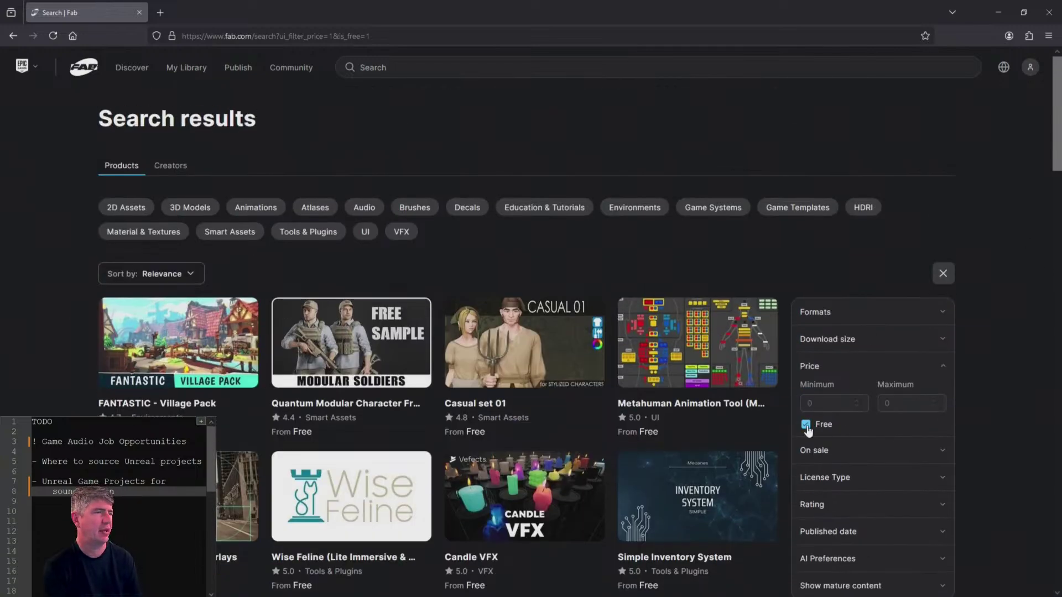
{"action": "scroll", "coordinate": [170, 275], "scroll_direction": "down", "scroll_amount": 3}
{"action": "scroll", "coordinate": [170, 275], "scroll_direction": "up", "scroll_amount": 2}
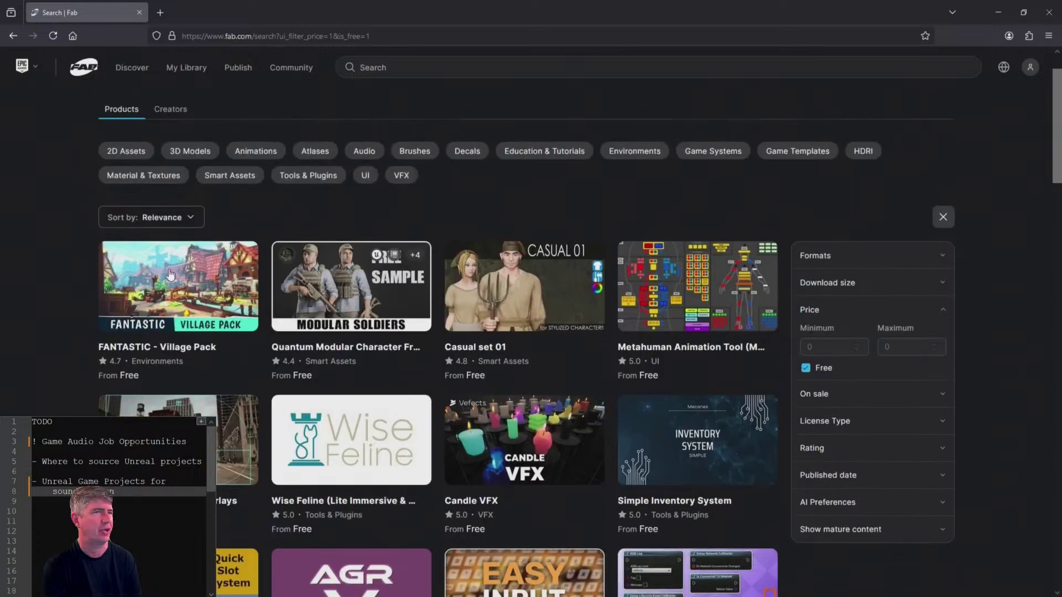
{"action": "left_click", "coordinate": [161, 217]}
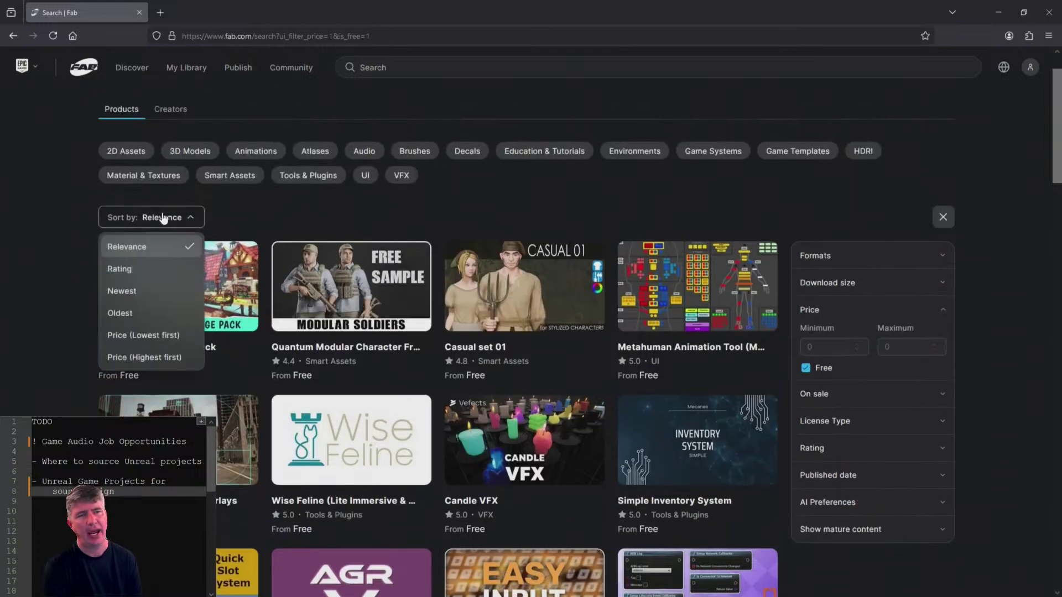
{"action": "left_click", "coordinate": [120, 269]}
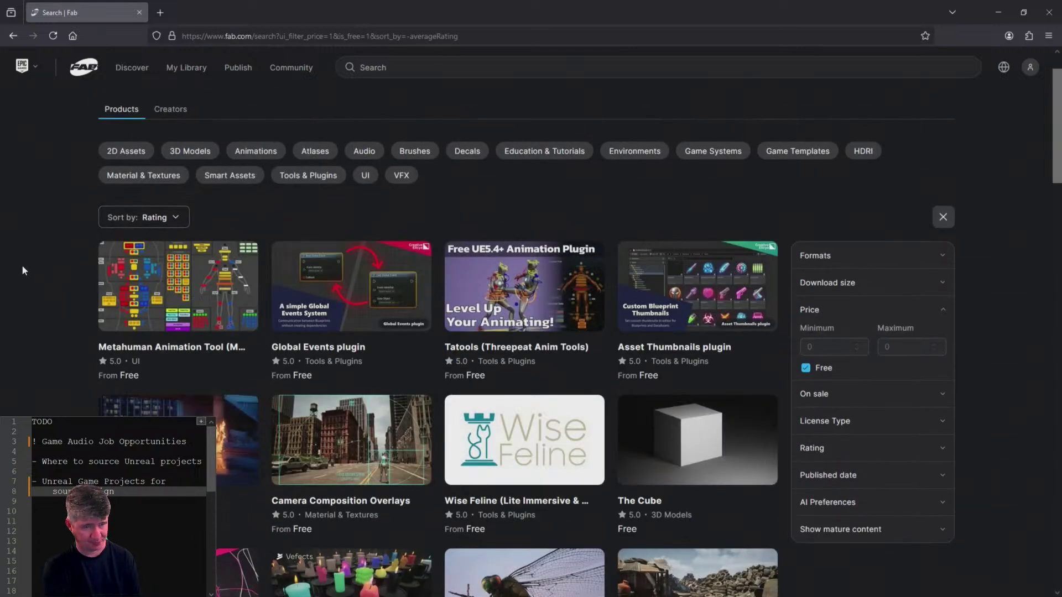
{"action": "scroll", "coordinate": [21, 264], "scroll_direction": "down", "scroll_amount": 3}
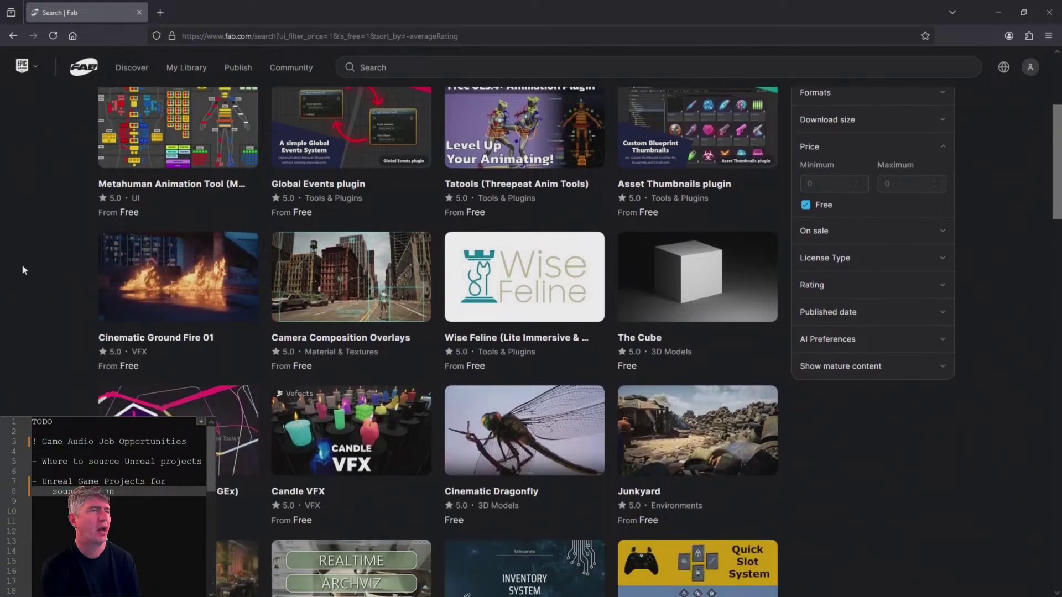
{"action": "scroll", "coordinate": [84, 224], "scroll_direction": "up", "scroll_amount": 2}
{"action": "left_click", "coordinate": [144, 161]}
{"action": "left_click", "coordinate": [65, 208]}
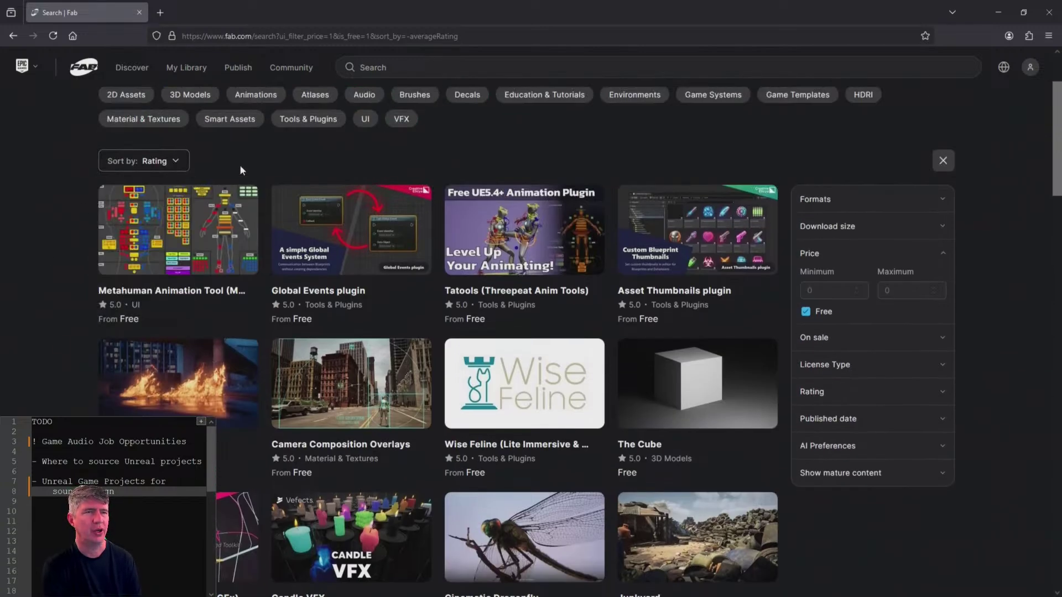
- Narrow the results to the Audio category and turn off the Free price filter
{"action": "scroll", "coordinate": [401, 176], "scroll_direction": "up", "scroll_amount": 1}
{"action": "scroll", "coordinate": [400, 176], "scroll_direction": "up", "scroll_amount": 2}
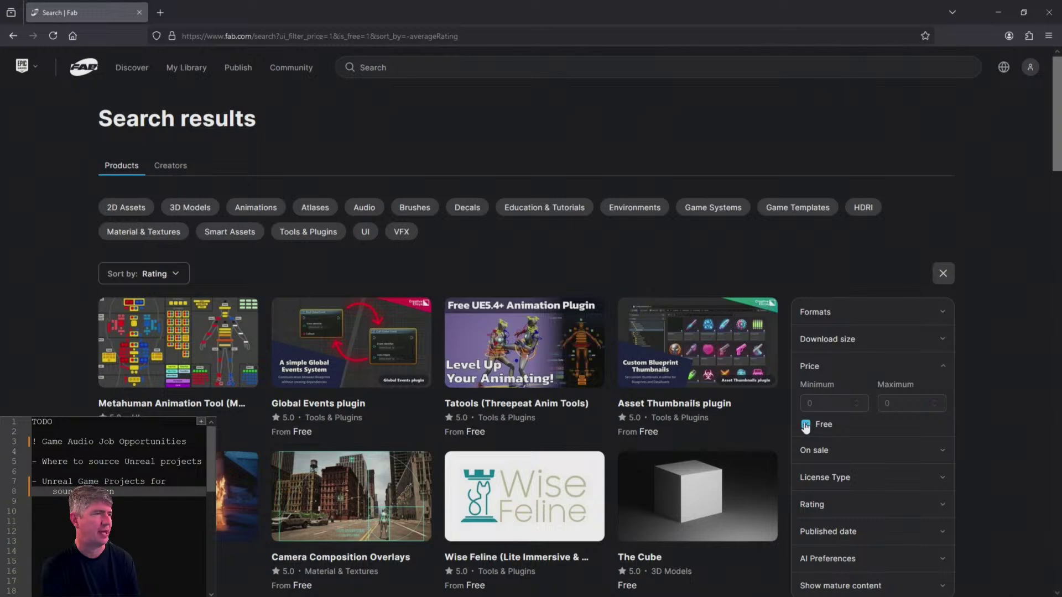
{"action": "left_click", "coordinate": [364, 208]}
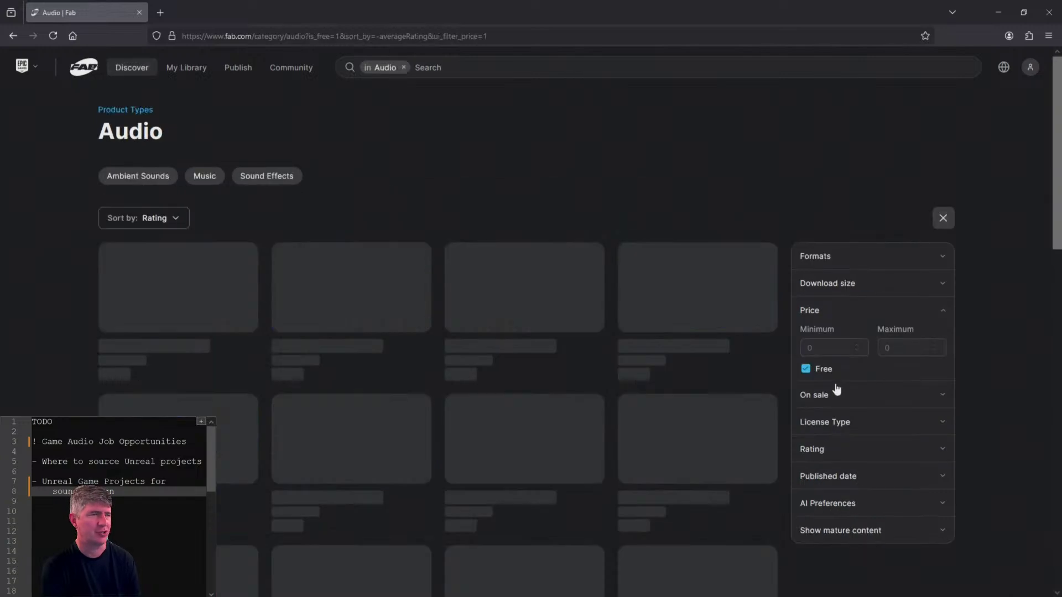
{"action": "left_click", "coordinate": [806, 369]}
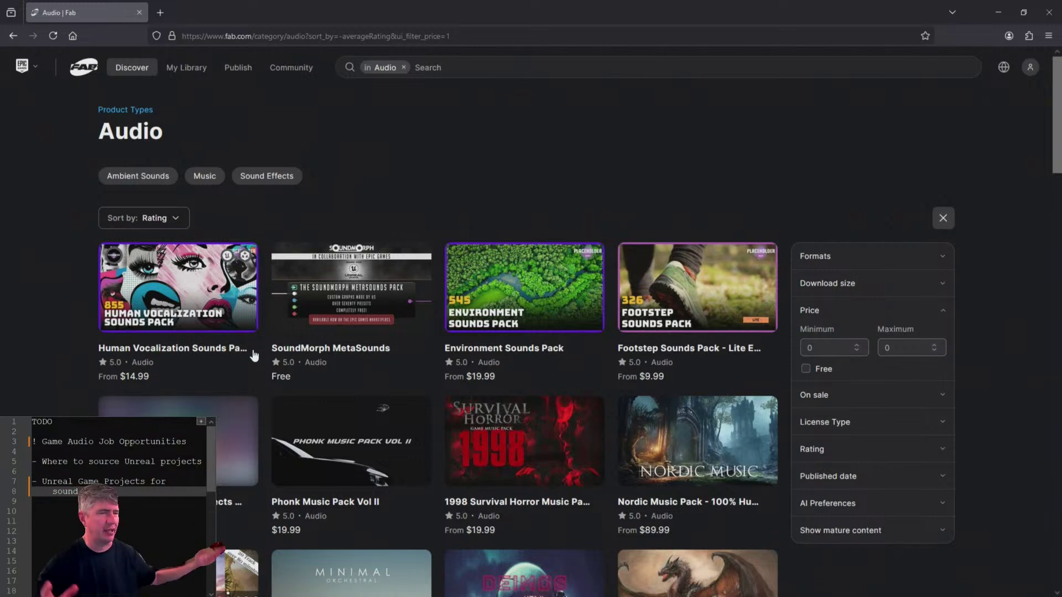
- Examine the range of music and sound effect packs in the rating-sorted Audio category, ending back at its beginning
{"action": "scroll", "coordinate": [451, 308], "scroll_direction": "down", "scroll_amount": 4}
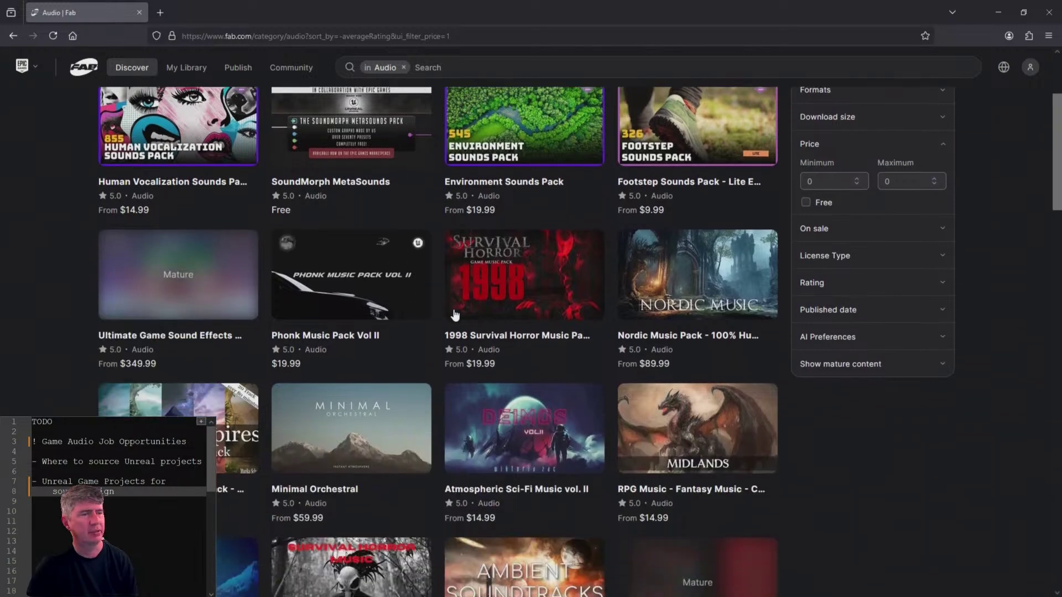
{"action": "scroll", "coordinate": [529, 359], "scroll_direction": "down", "scroll_amount": 3}
{"action": "scroll", "coordinate": [529, 359], "scroll_direction": "down", "scroll_amount": 10}
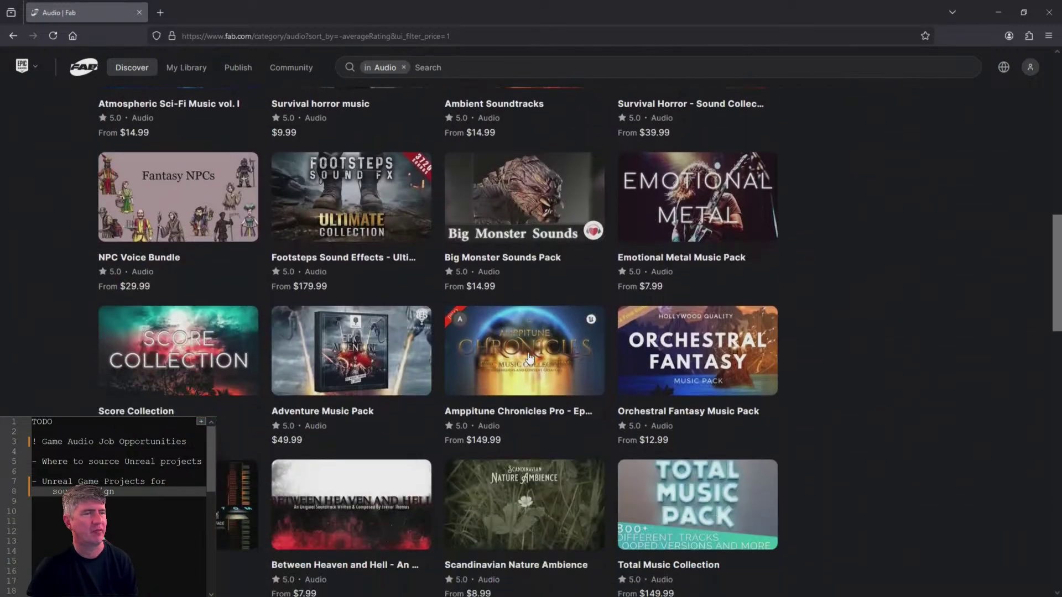
{"action": "scroll", "coordinate": [530, 358], "scroll_direction": "down", "scroll_amount": 8}
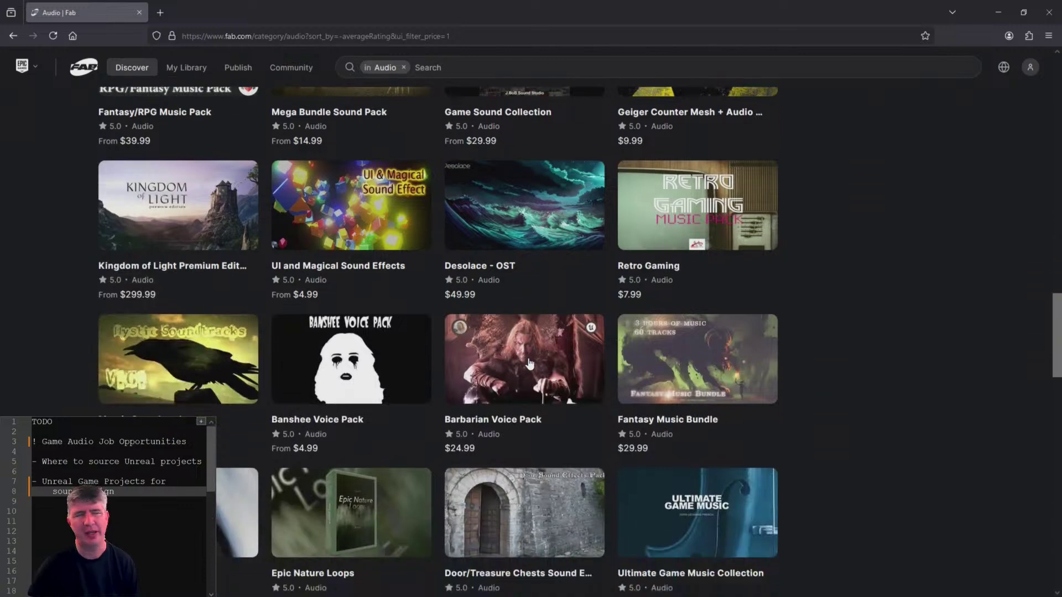
{"action": "scroll", "coordinate": [531, 362], "scroll_direction": "down", "scroll_amount": 7}
{"action": "scroll", "coordinate": [535, 363], "scroll_direction": "down", "scroll_amount": 14}
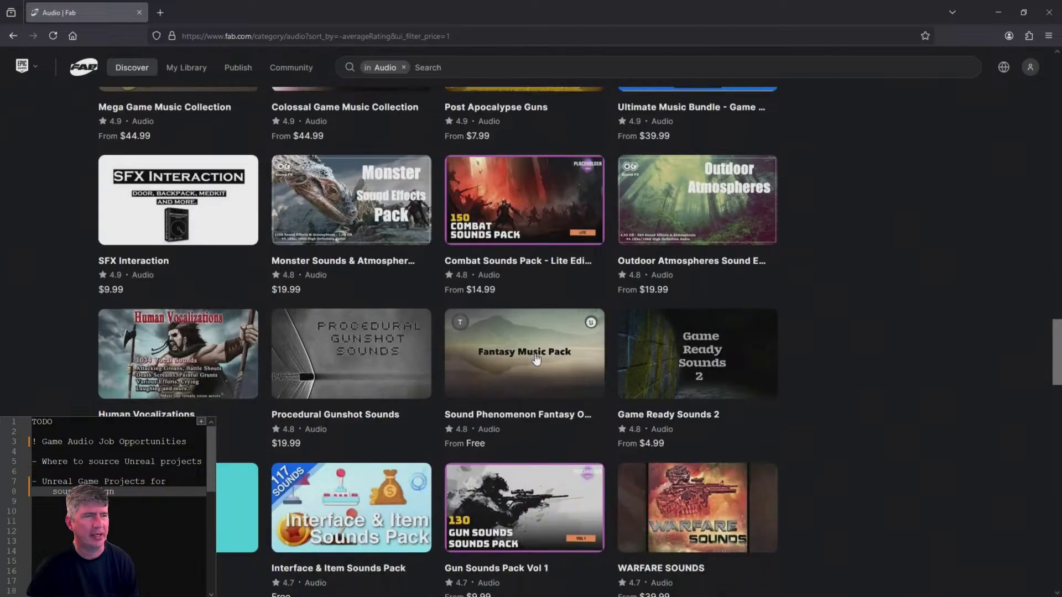
{"action": "scroll", "coordinate": [538, 359], "scroll_direction": "down", "scroll_amount": 7}
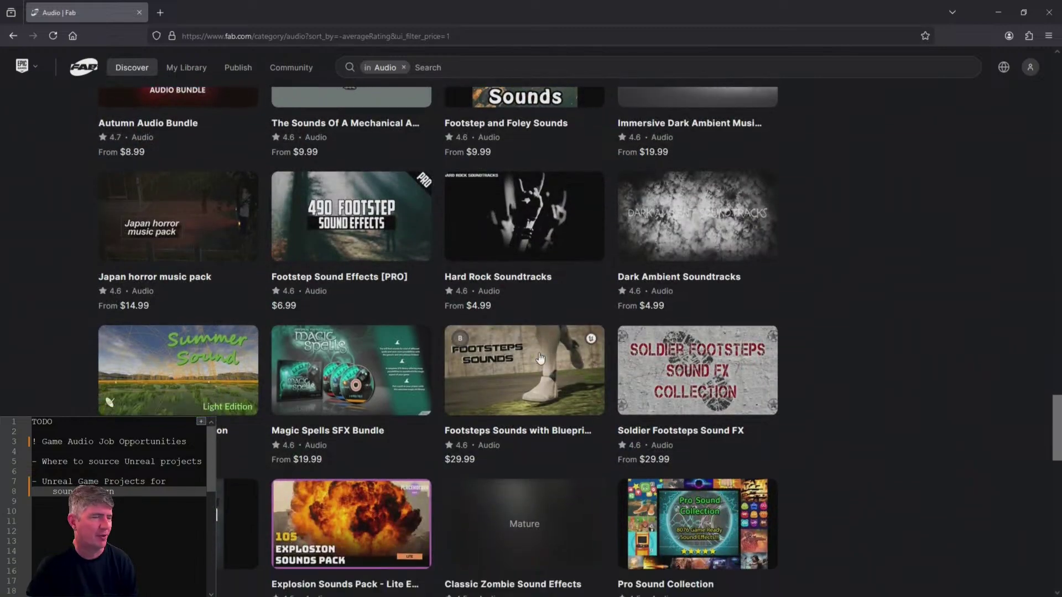
{"action": "scroll", "coordinate": [538, 358], "scroll_direction": "up", "scroll_amount": 20}
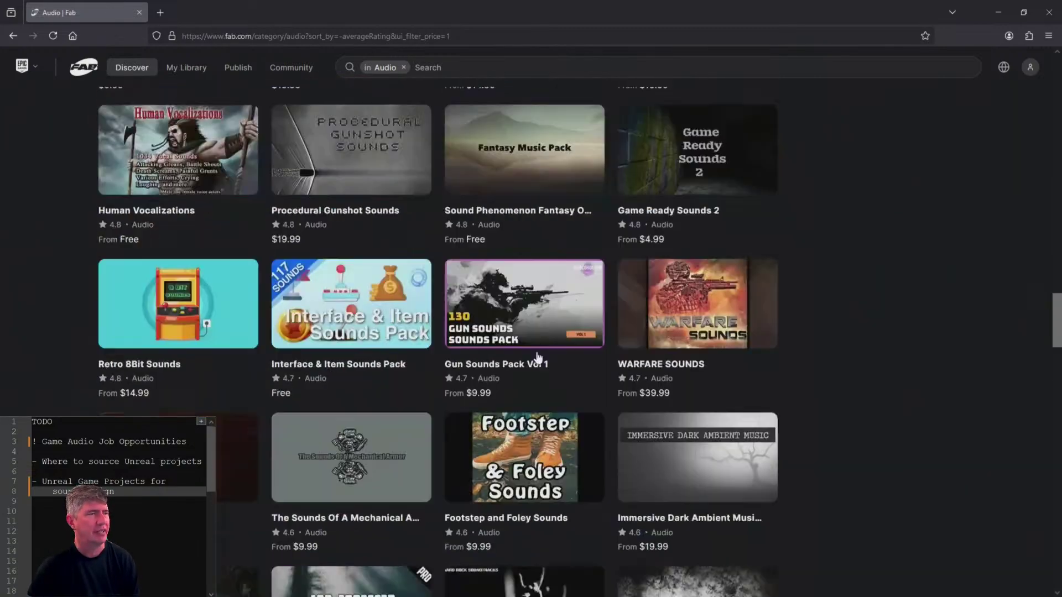
{"action": "scroll", "coordinate": [535, 358], "scroll_direction": "up", "scroll_amount": 6}
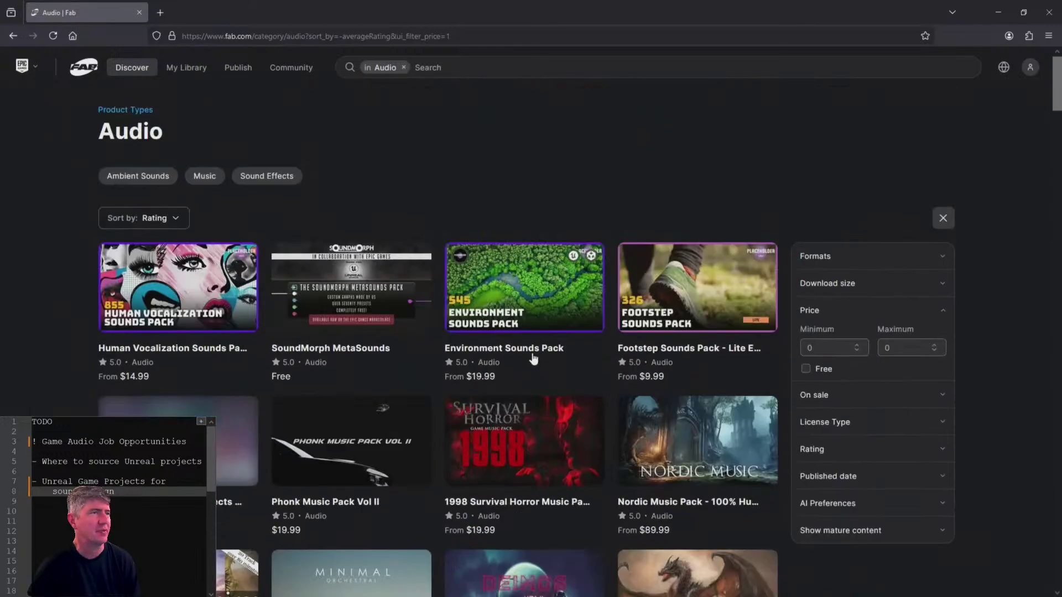
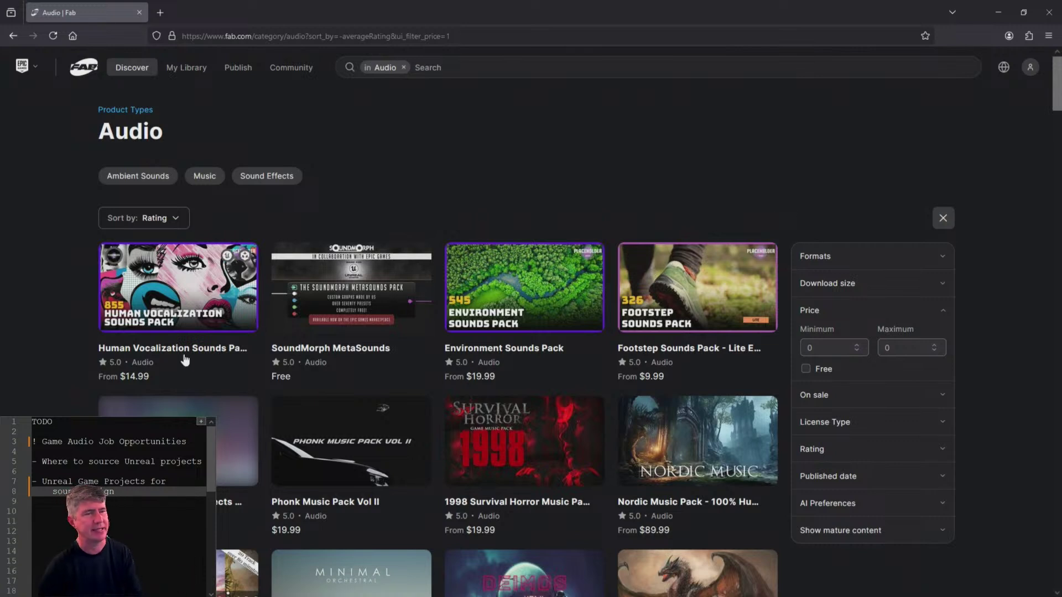
- View the SoundMorph MetaSounds listing in a separate browser tab, and close that tab again
{"action": "middle_click", "coordinate": [333, 295]}
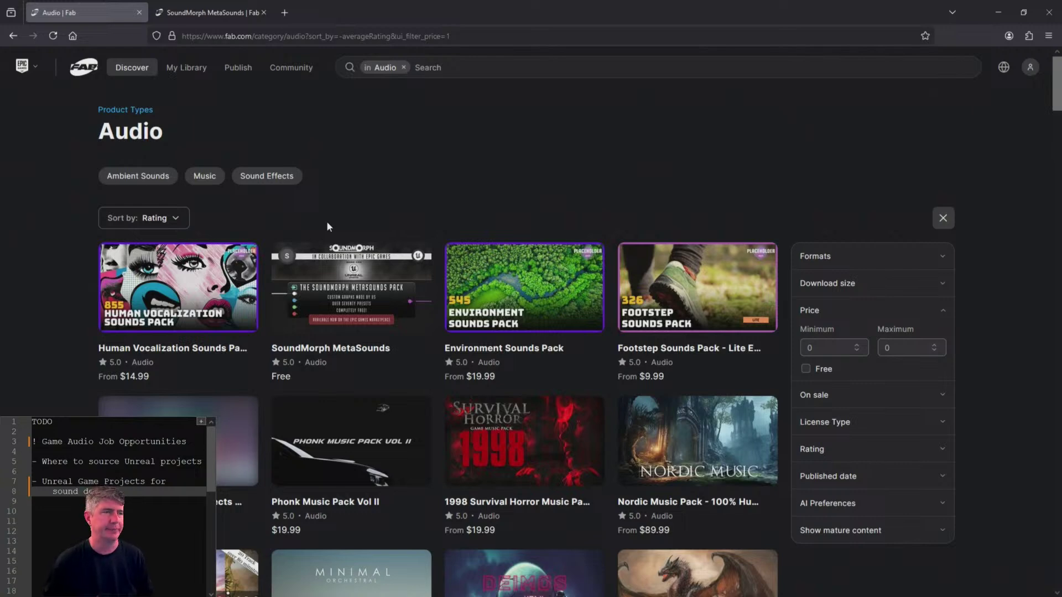
{"action": "left_click", "coordinate": [244, 6]}
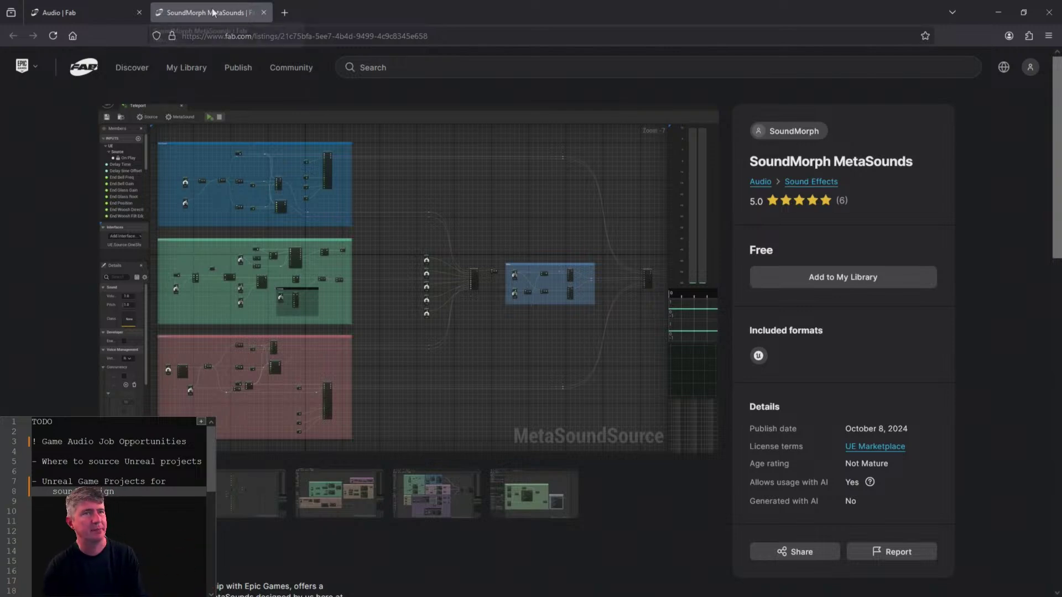
{"action": "left_click", "coordinate": [262, 13]}
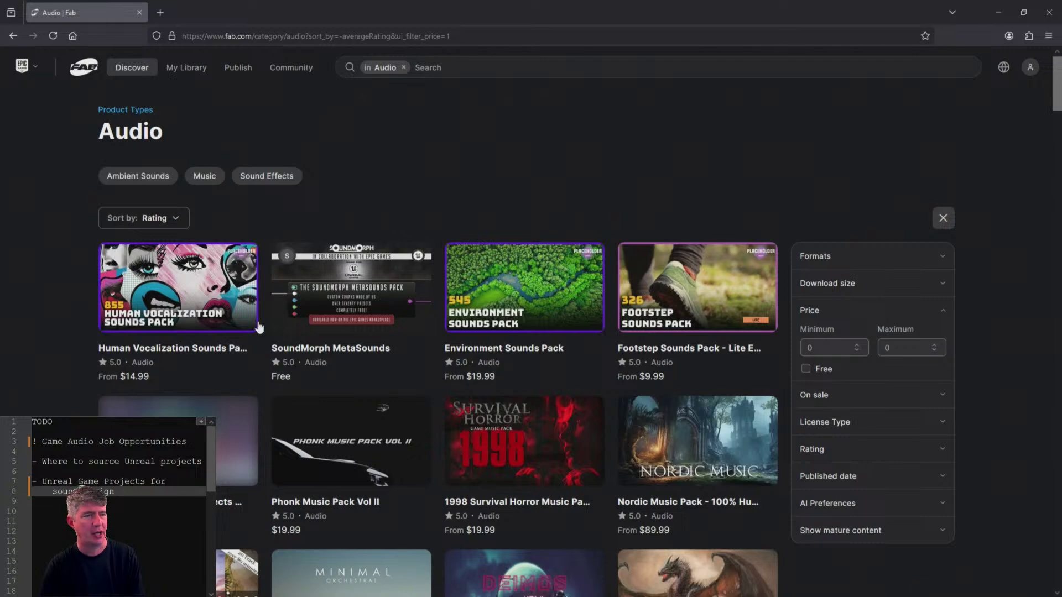
- Look over the first Audio packs and limit the category to Free products
{"action": "scroll", "coordinate": [385, 391], "scroll_direction": "down", "scroll_amount": 5}
{"action": "scroll", "coordinate": [386, 391], "scroll_direction": "up", "scroll_amount": 5}
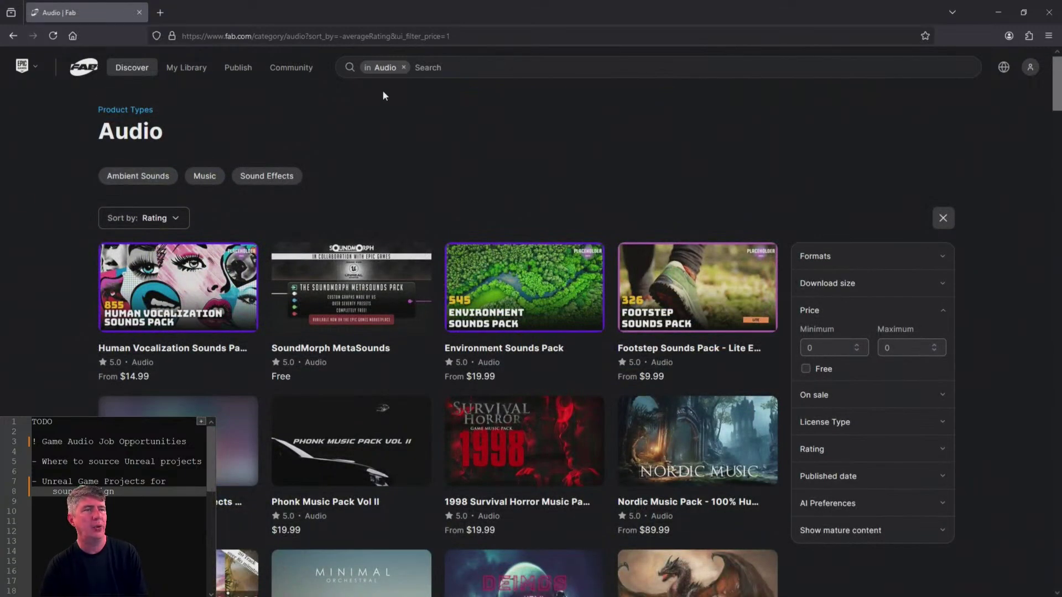
{"action": "left_click", "coordinate": [805, 369]}
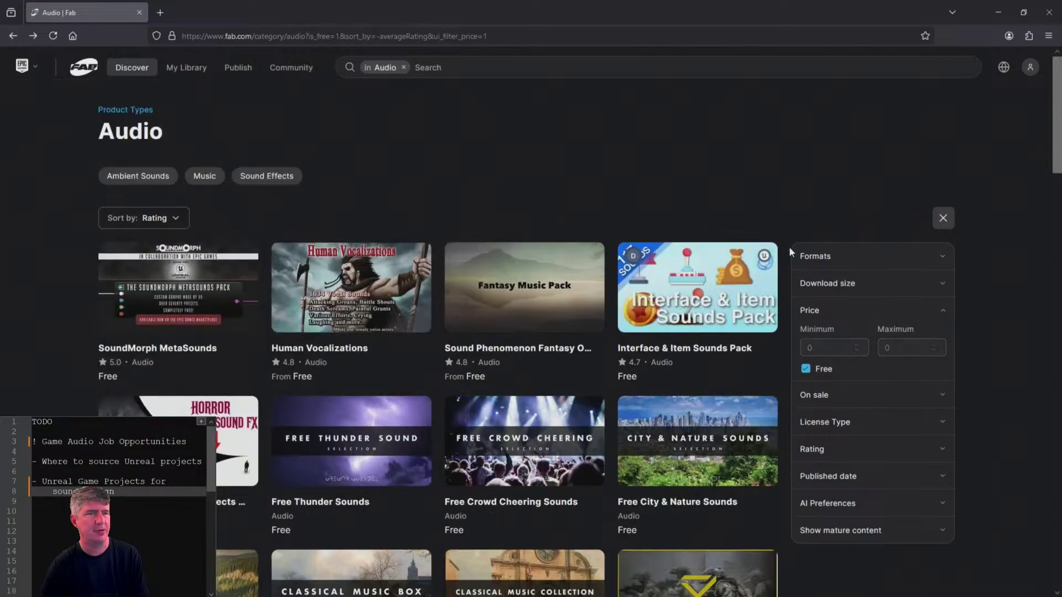
- Return to the free search results and open 3D Models, Education & Tutorials, Game Systems and Game Templates in separate tabs
{"action": "left_click", "coordinate": [8, 35]}
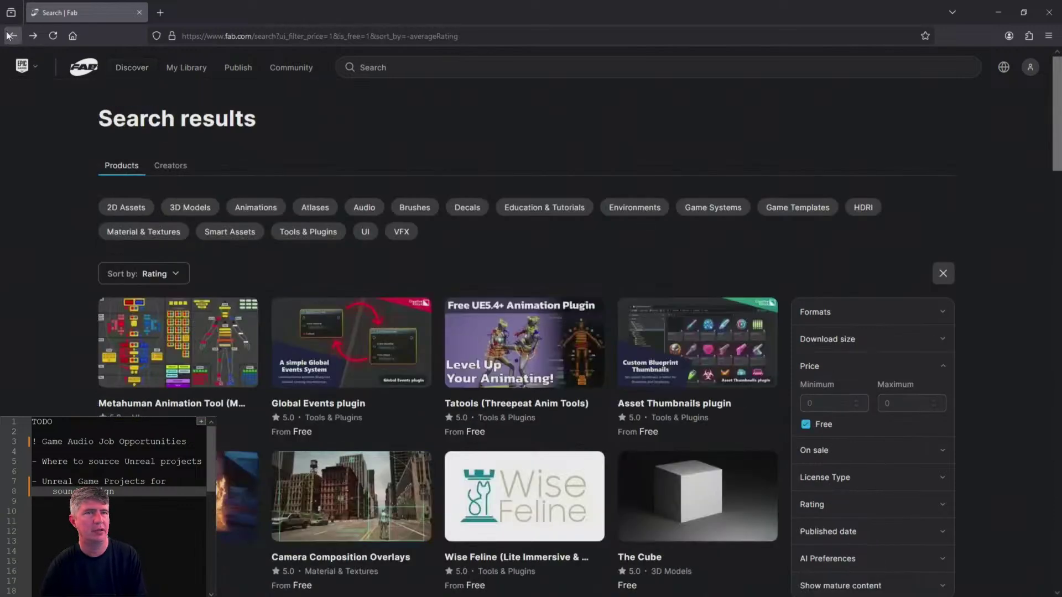
{"action": "middle_click", "coordinate": [200, 209]}
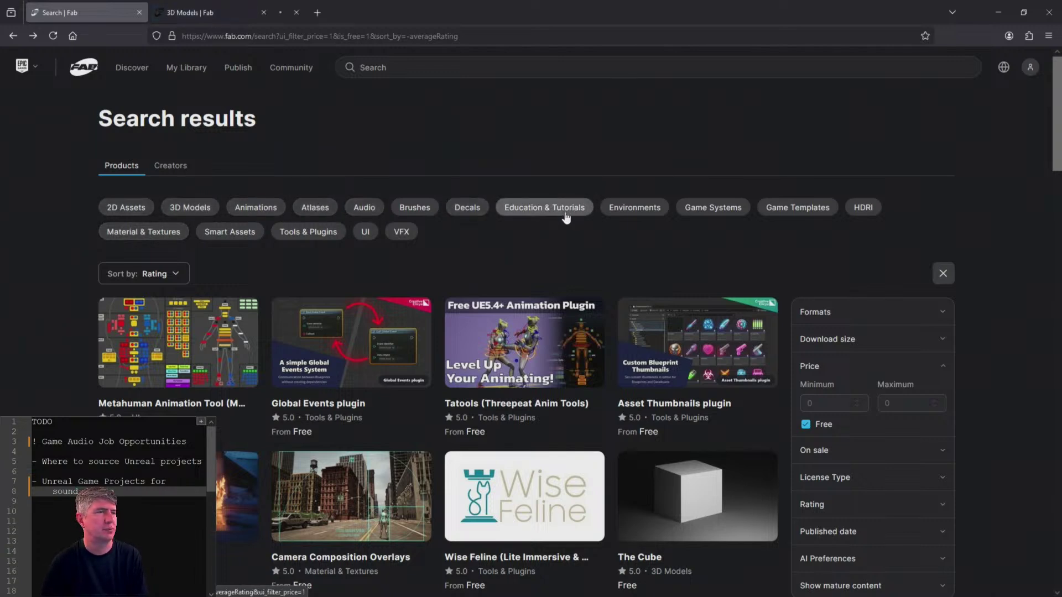
{"action": "middle_click", "coordinate": [639, 214]}
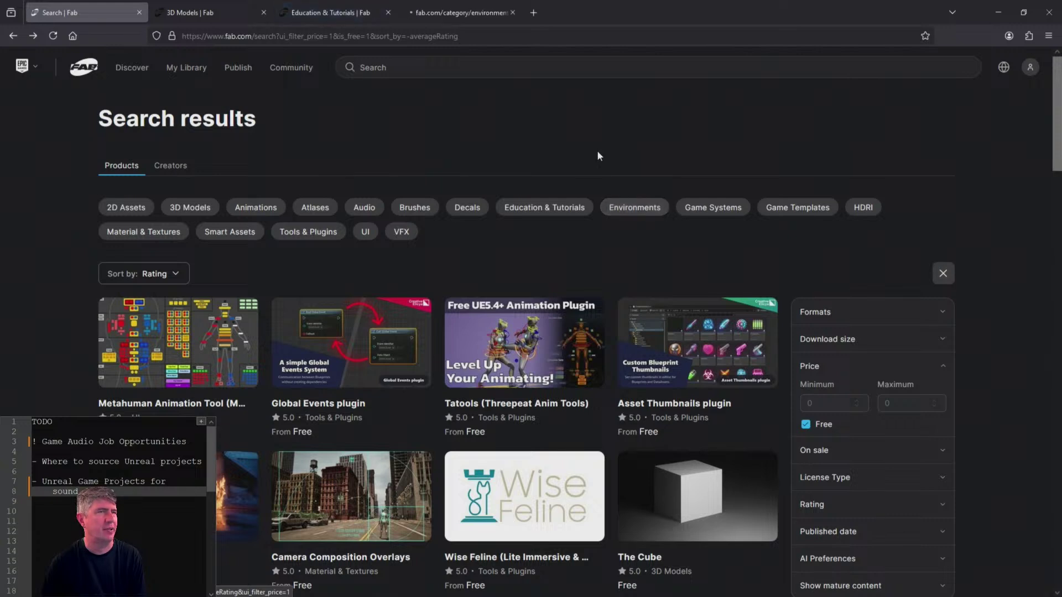
{"action": "middle_click", "coordinate": [713, 206]}
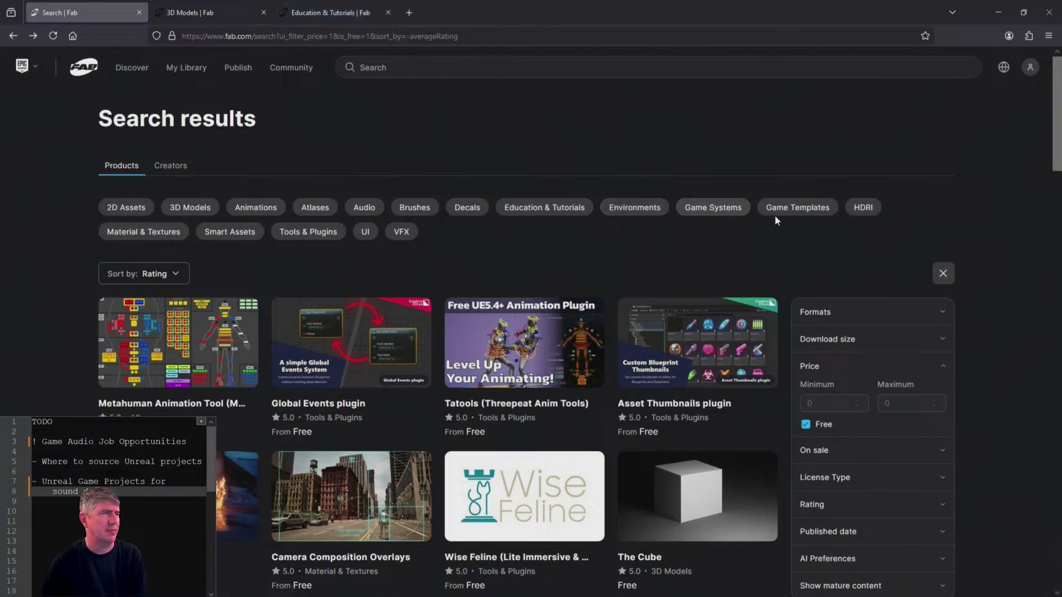
{"action": "middle_click", "coordinate": [818, 214]}
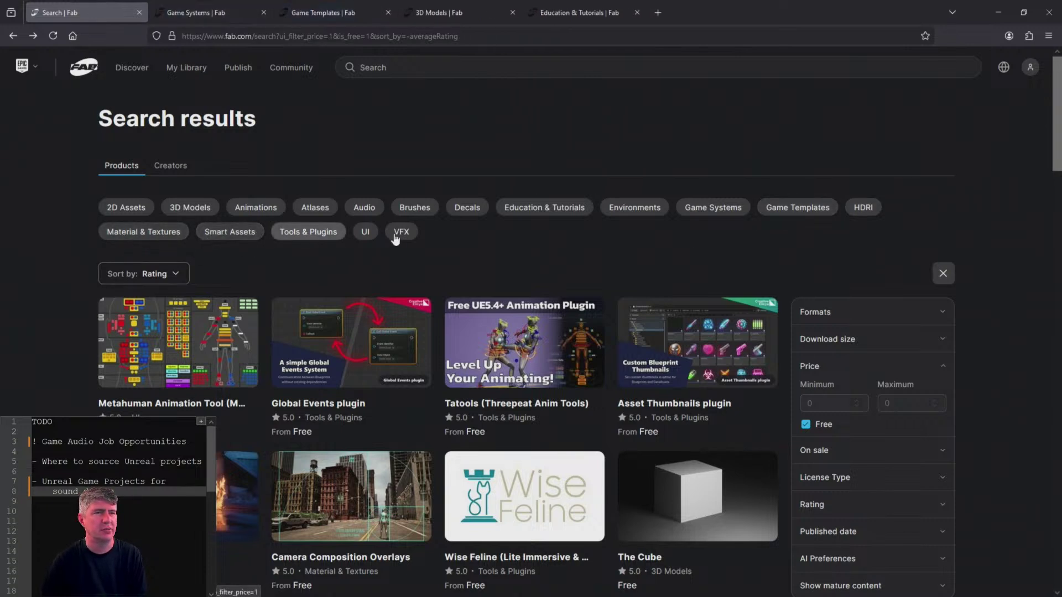
- Examine the free Game Systems listings sorted by rating, and close that category's tab
{"action": "left_click", "coordinate": [237, 12]}
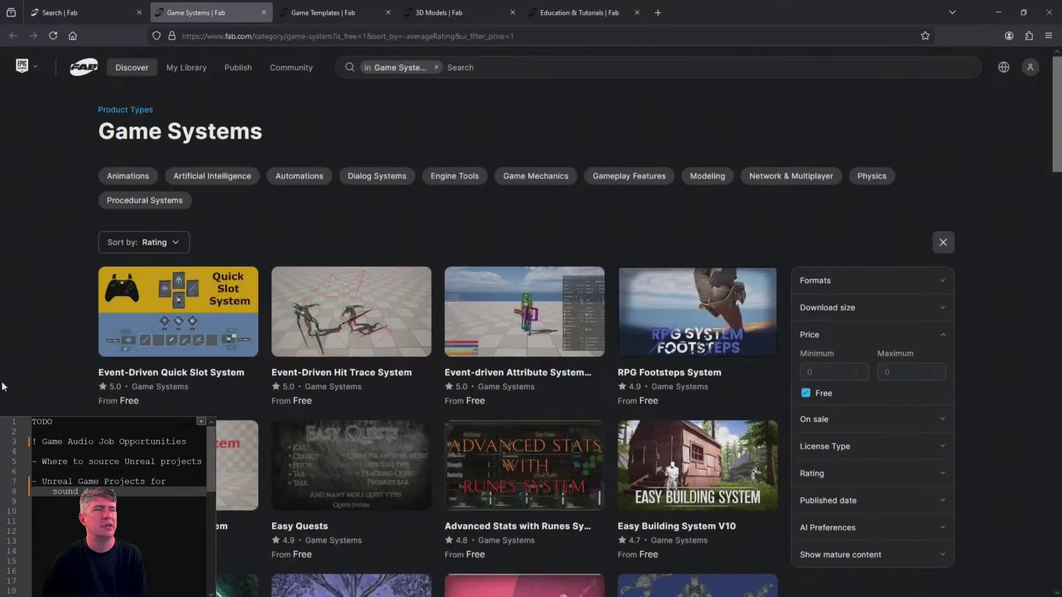
{"action": "scroll", "coordinate": [33, 224], "scroll_direction": "down", "scroll_amount": 8}
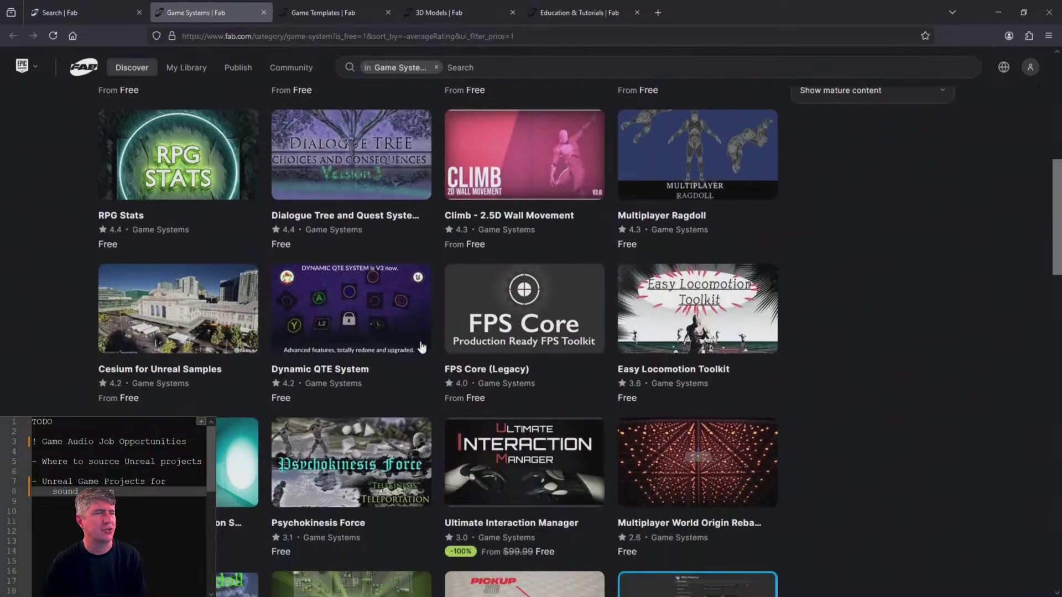
{"action": "scroll", "coordinate": [422, 347], "scroll_direction": "down", "scroll_amount": 3}
{"action": "scroll", "coordinate": [468, 346], "scroll_direction": "up", "scroll_amount": 1}
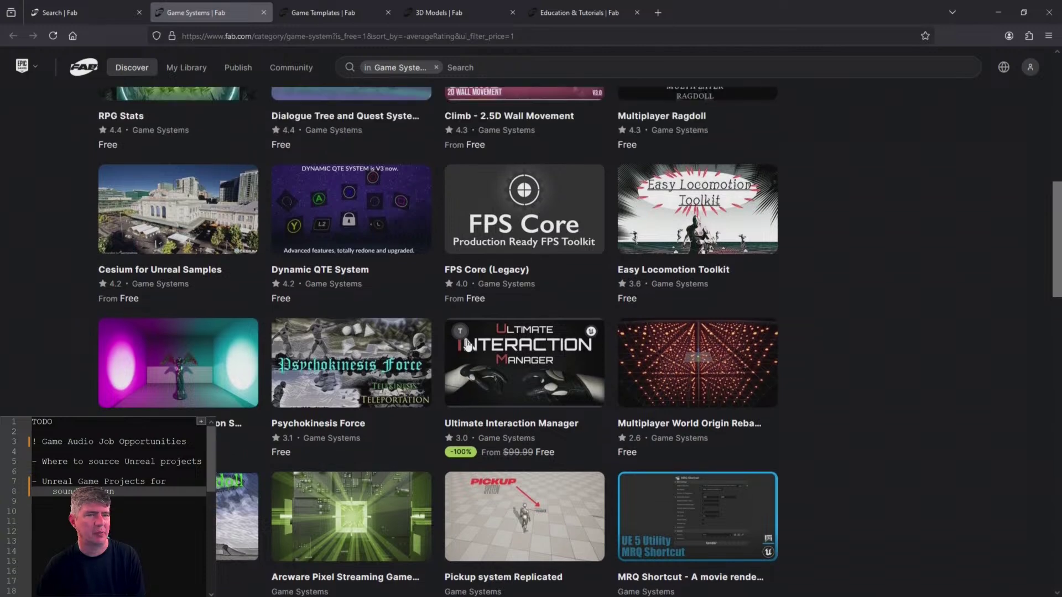
{"action": "scroll", "coordinate": [468, 346], "scroll_direction": "down", "scroll_amount": 8}
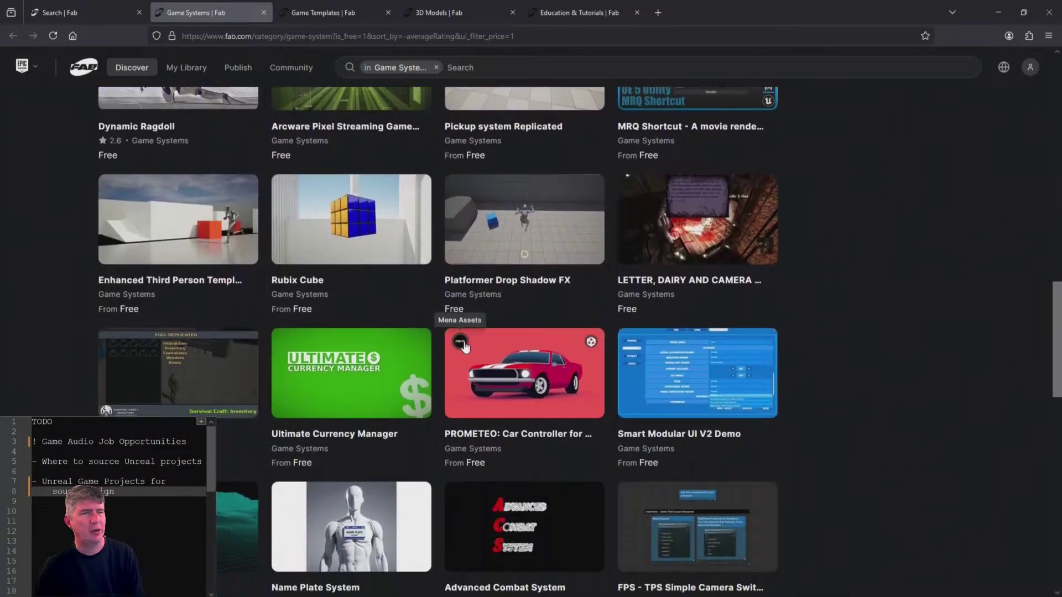
{"action": "scroll", "coordinate": [467, 347], "scroll_direction": "down", "scroll_amount": 2}
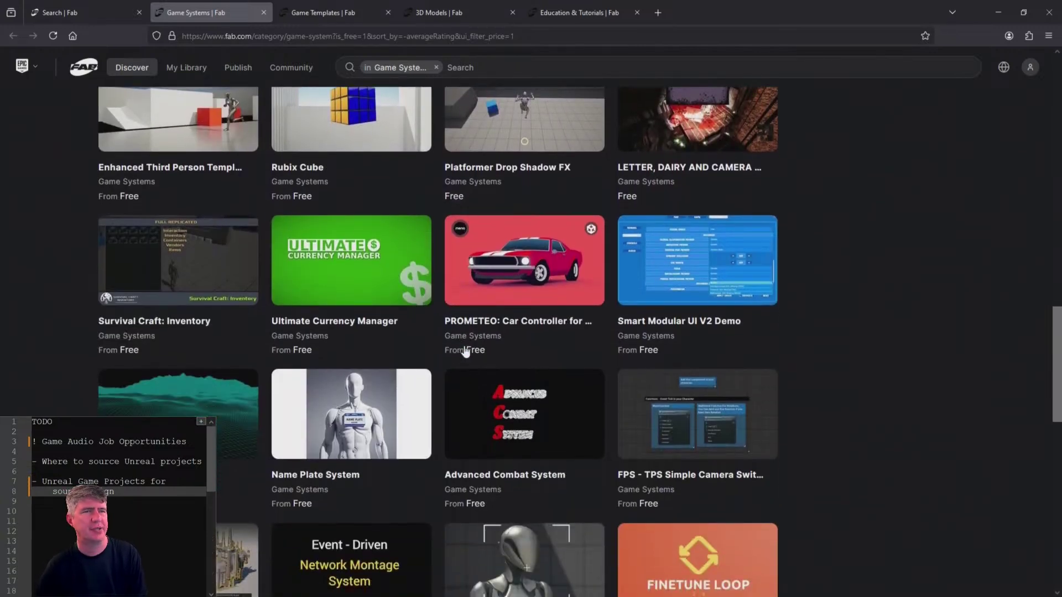
{"action": "scroll", "coordinate": [469, 354], "scroll_direction": "down", "scroll_amount": 12}
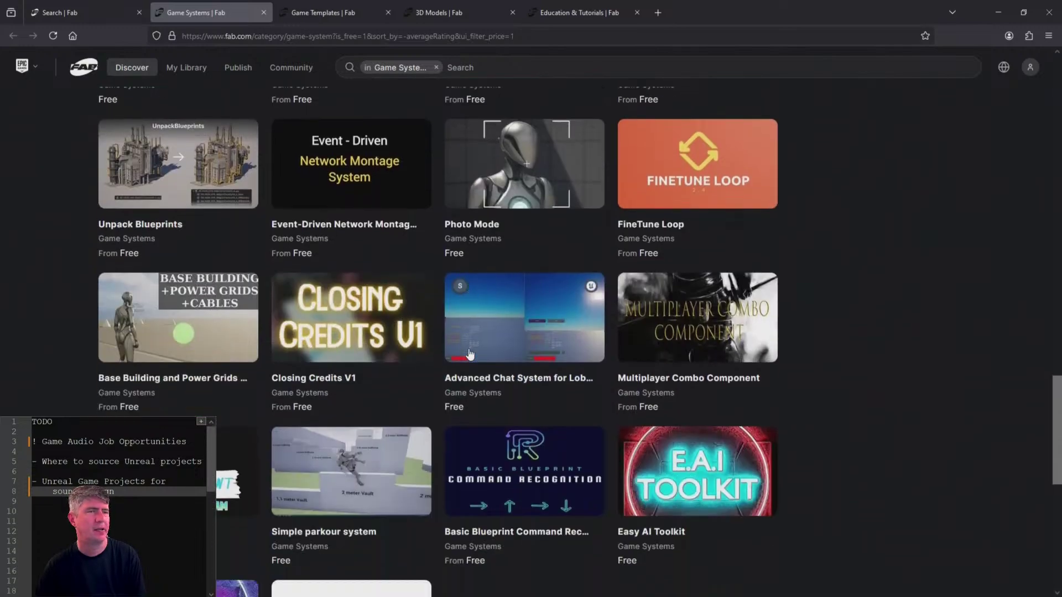
{"action": "scroll", "coordinate": [468, 353], "scroll_direction": "up", "scroll_amount": 20}
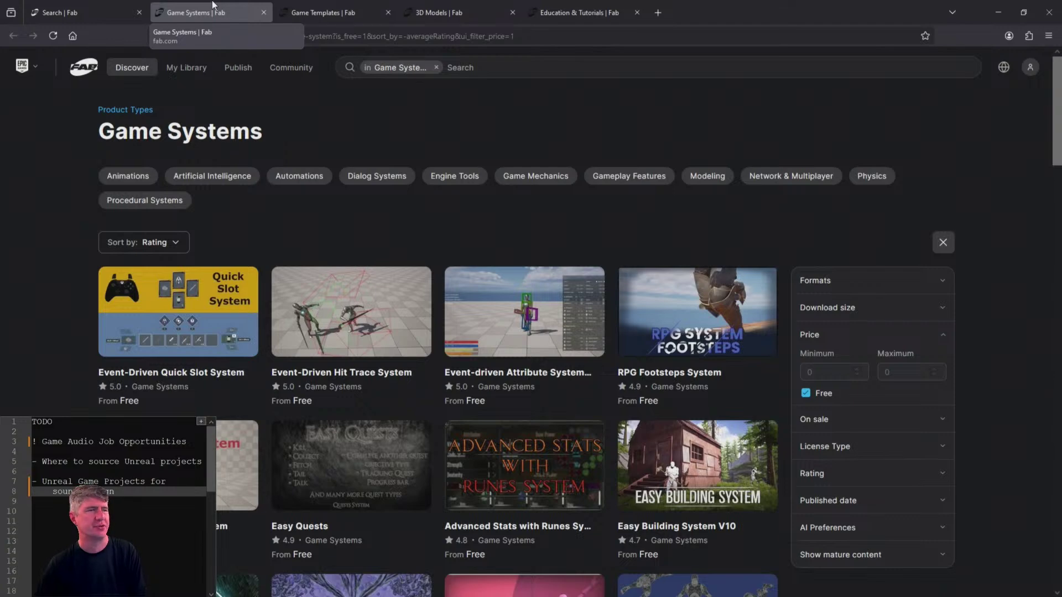
{"action": "middle_click", "coordinate": [212, 4]}
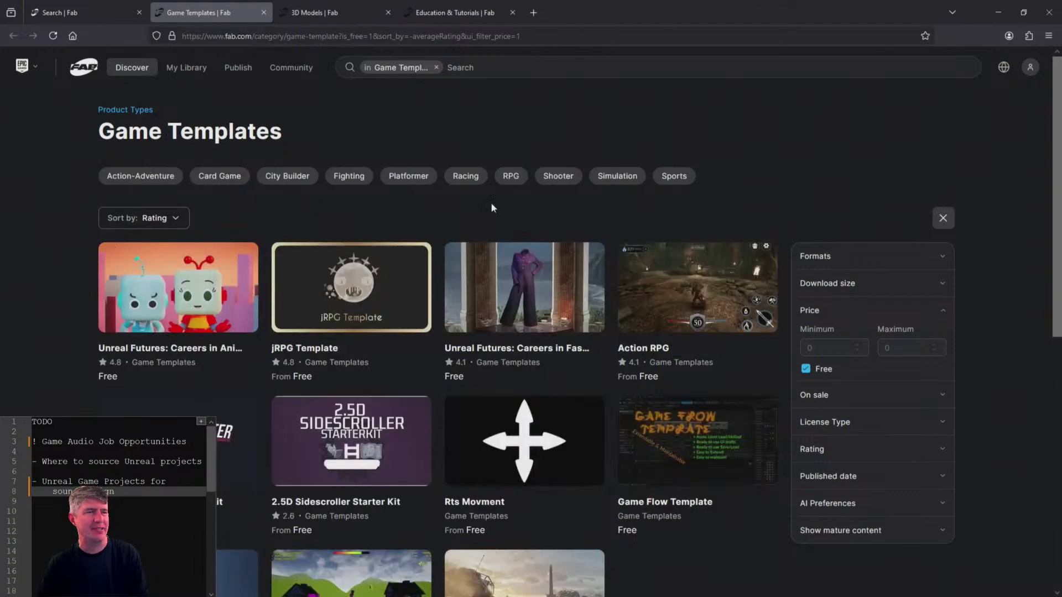
- Look through the free Game Templates and open the Action RPG and Vehicle Game listings in new tabs
{"action": "scroll", "coordinate": [679, 449], "scroll_direction": "down", "scroll_amount": 5}
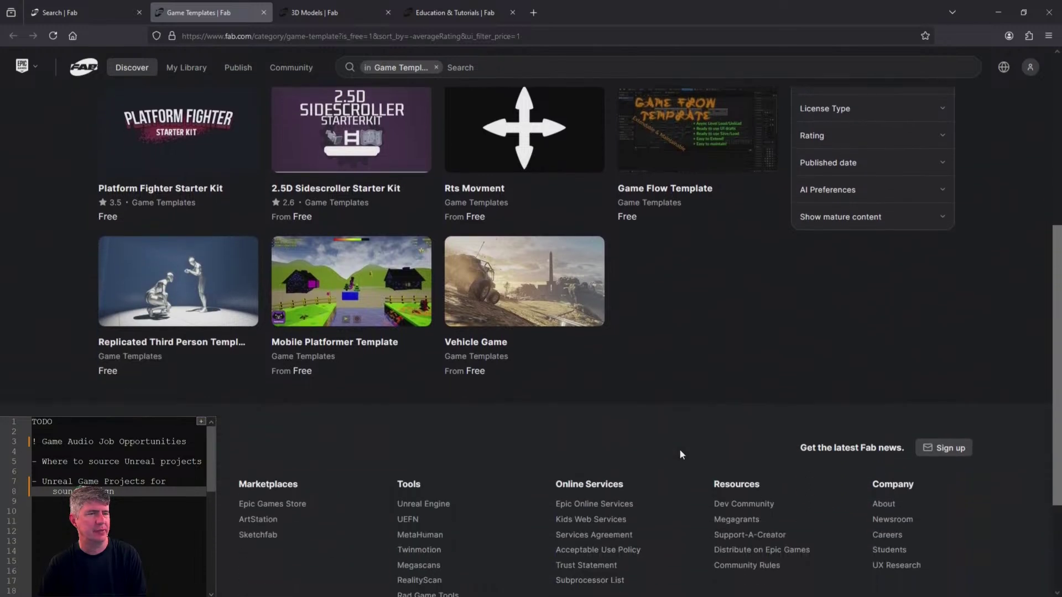
{"action": "scroll", "coordinate": [636, 443], "scroll_direction": "up", "scroll_amount": 1}
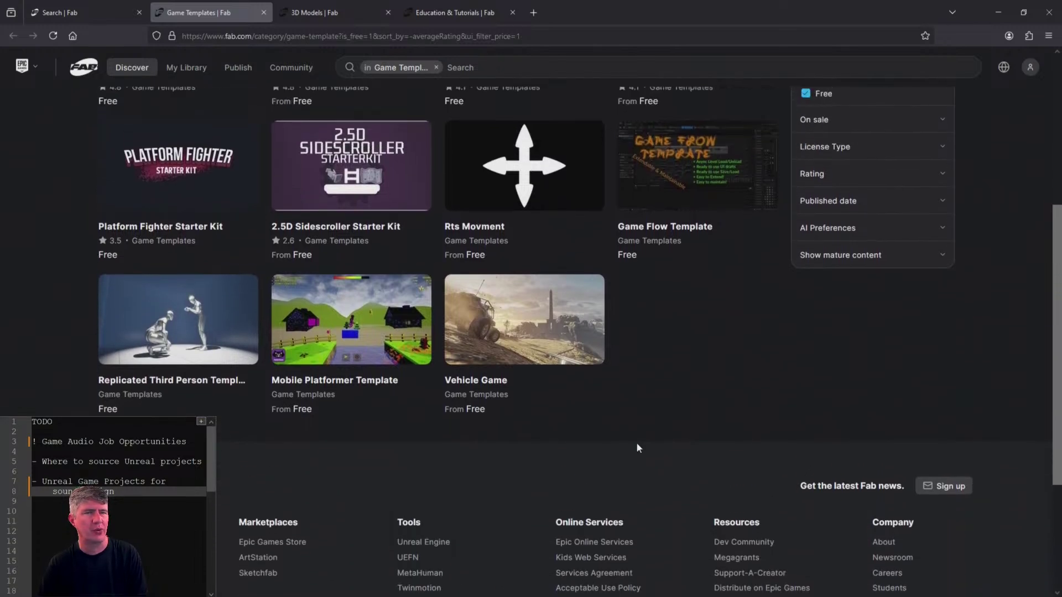
{"action": "scroll", "coordinate": [639, 448], "scroll_direction": "up", "scroll_amount": 1}
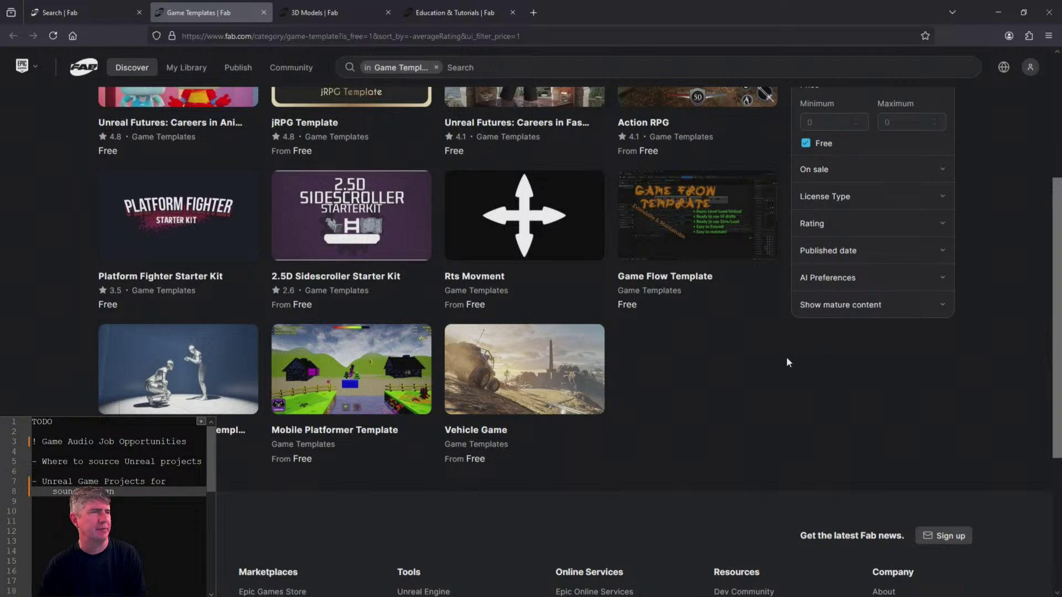
{"action": "scroll", "coordinate": [786, 363], "scroll_direction": "up", "scroll_amount": 2}
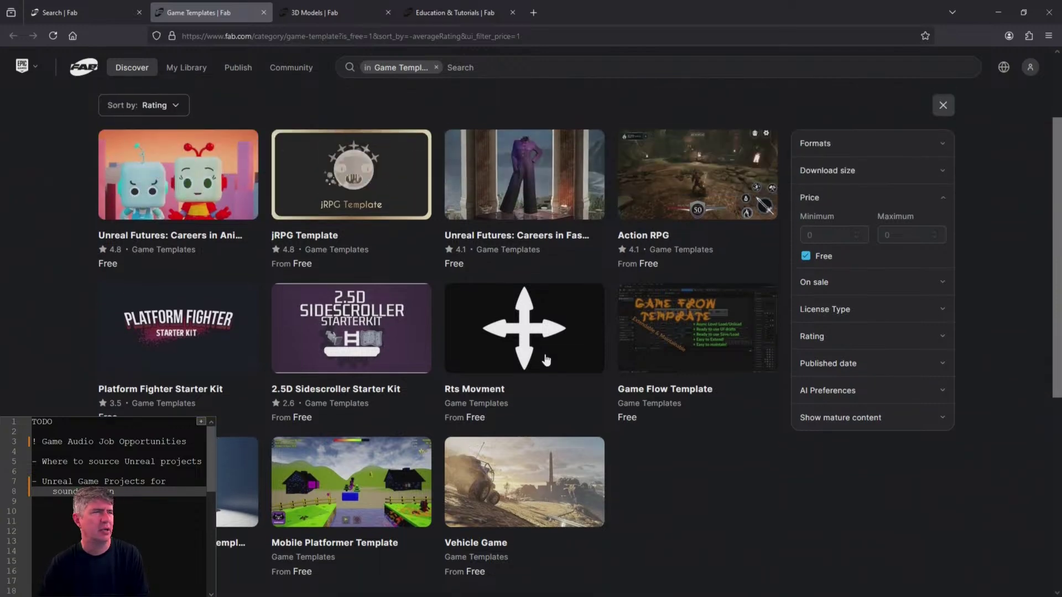
{"action": "middle_click", "coordinate": [713, 180]}
{"action": "middle_click", "coordinate": [548, 486]}
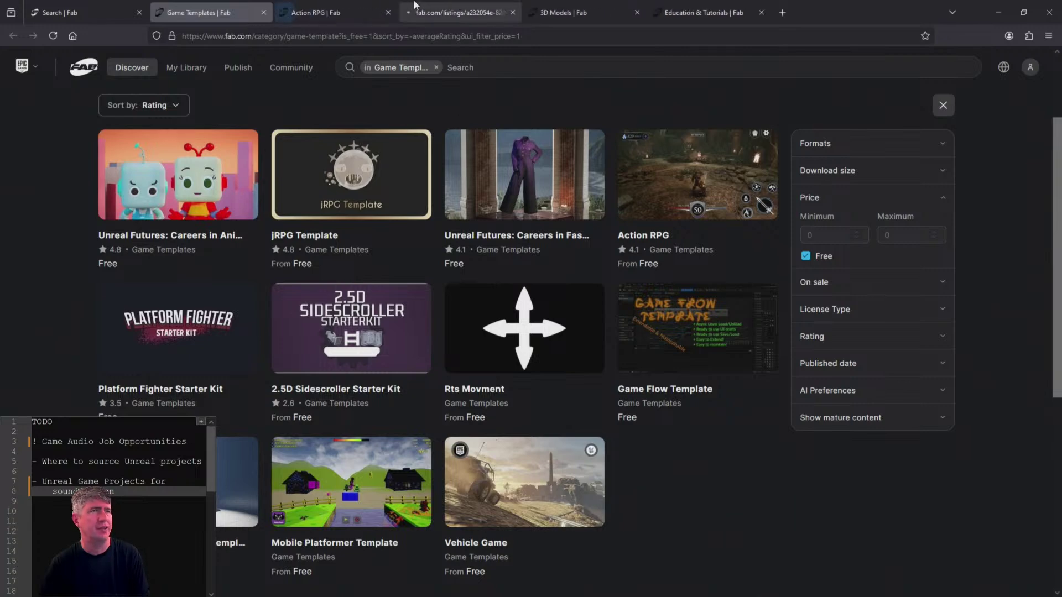
- View the Action RPG listing, open its Epic Games seller page, and examine the products offered there
{"action": "left_click", "coordinate": [352, 10]}
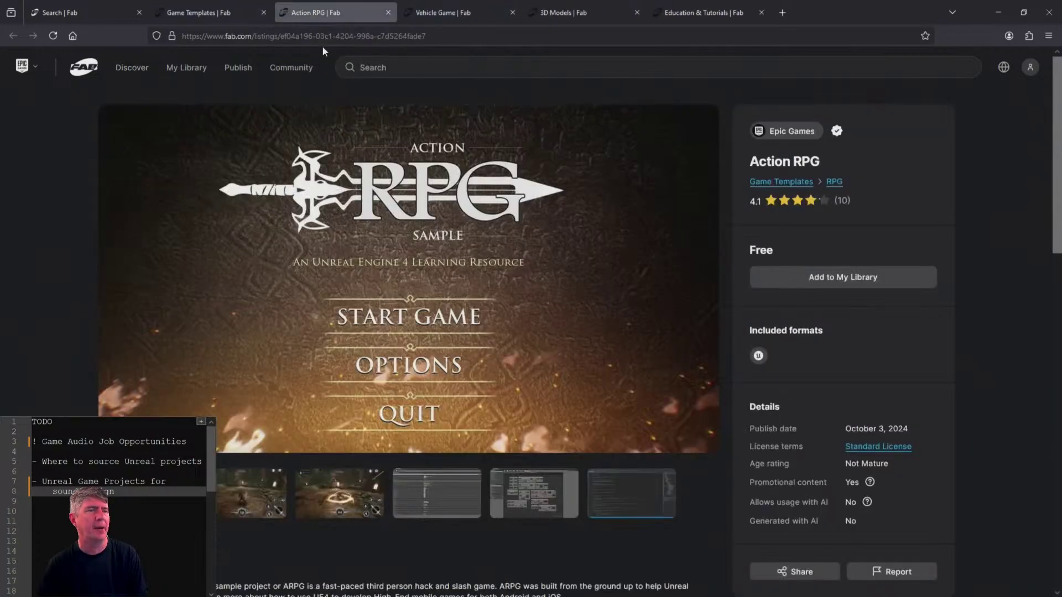
{"action": "left_click", "coordinate": [796, 136]}
{"action": "scroll", "coordinate": [39, 296], "scroll_direction": "down", "scroll_amount": 4}
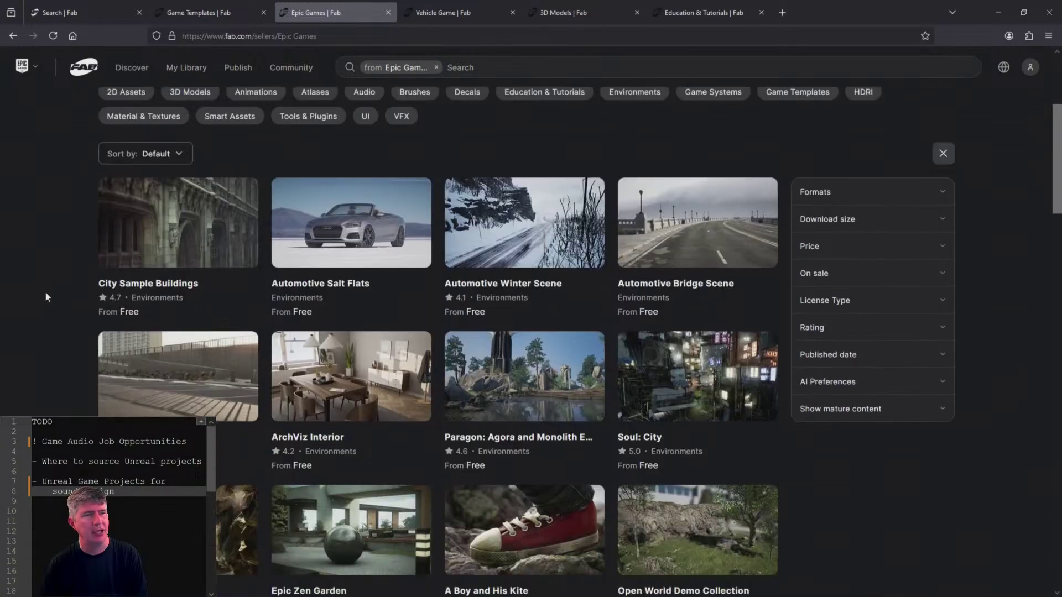
{"action": "scroll", "coordinate": [217, 148], "scroll_direction": "down", "scroll_amount": 10}
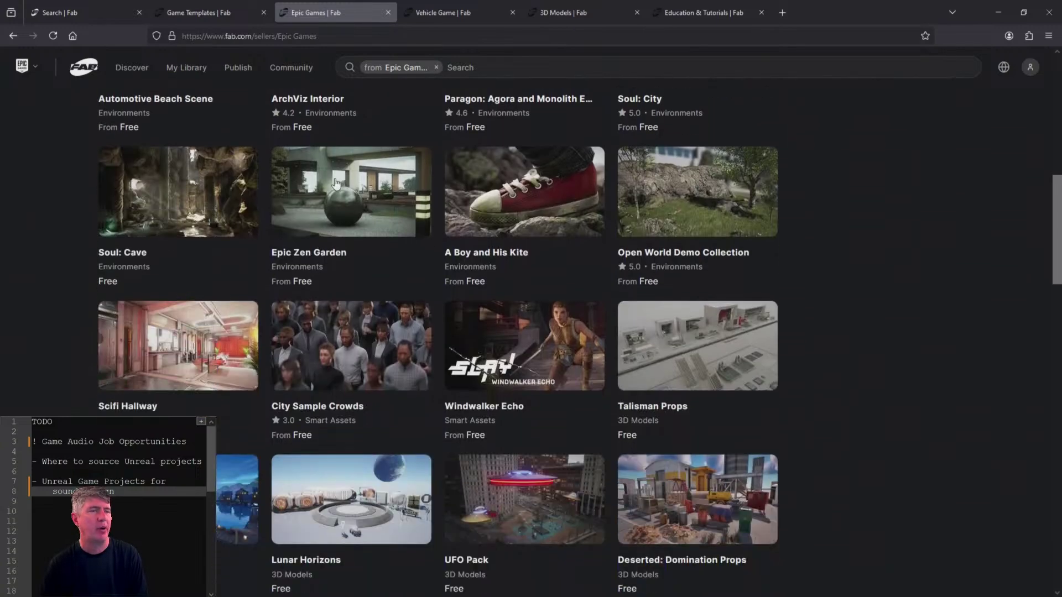
{"action": "scroll", "coordinate": [540, 216], "scroll_direction": "down", "scroll_amount": 12}
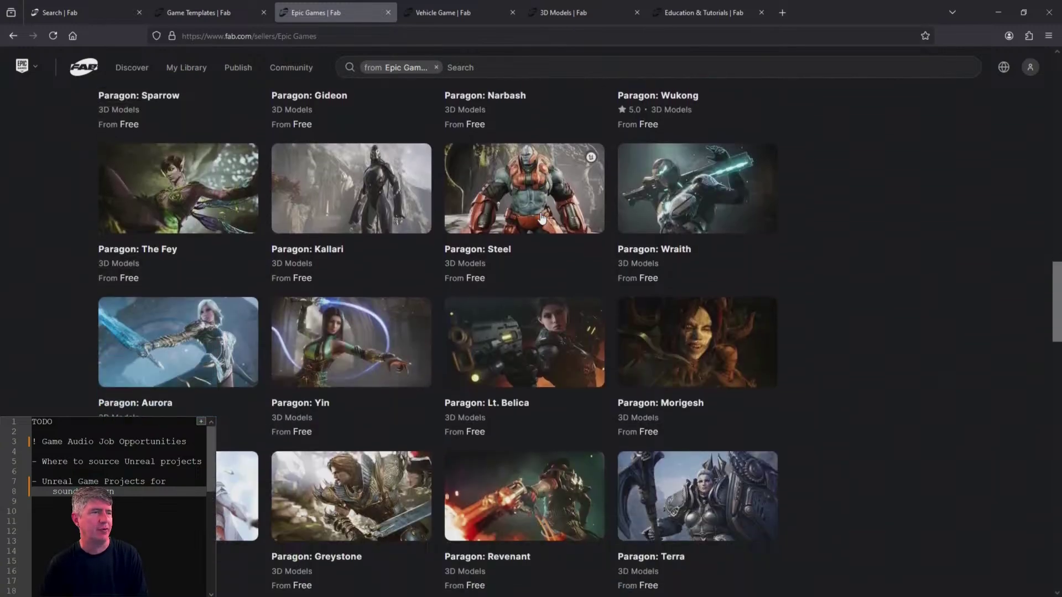
{"action": "scroll", "coordinate": [541, 217], "scroll_direction": "down", "scroll_amount": 12}
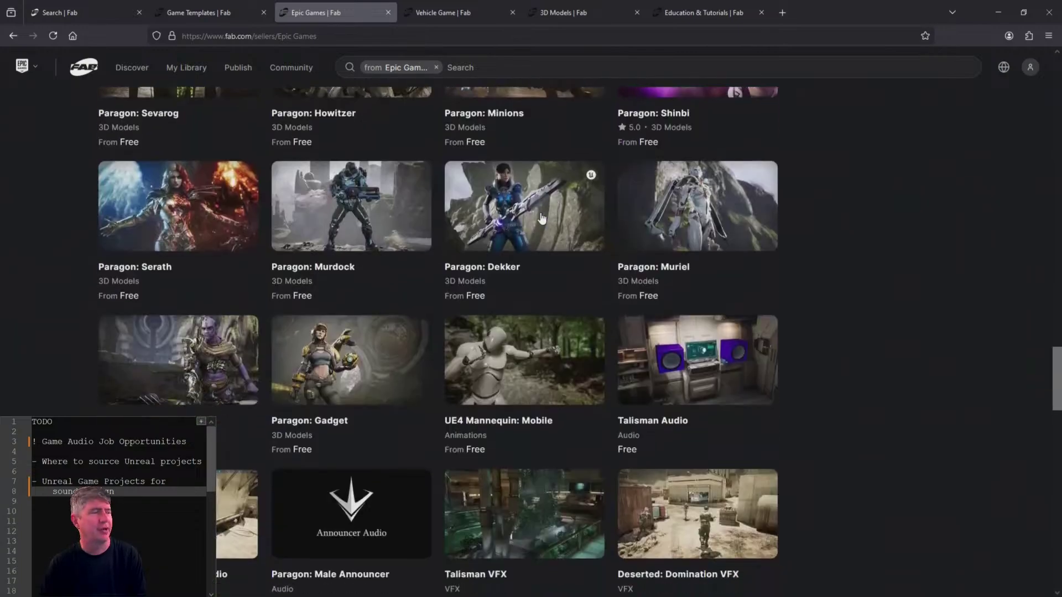
{"action": "scroll", "coordinate": [540, 217], "scroll_direction": "up", "scroll_amount": 13}
{"action": "scroll", "coordinate": [540, 217], "scroll_direction": "up", "scroll_amount": 13}
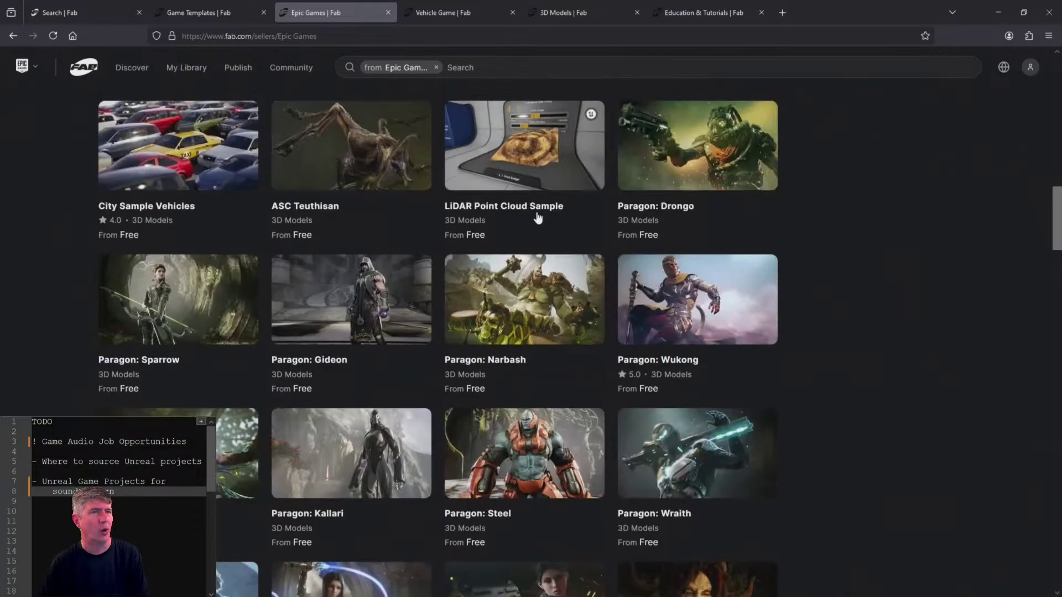
{"action": "scroll", "coordinate": [536, 215], "scroll_direction": "up", "scroll_amount": 10}
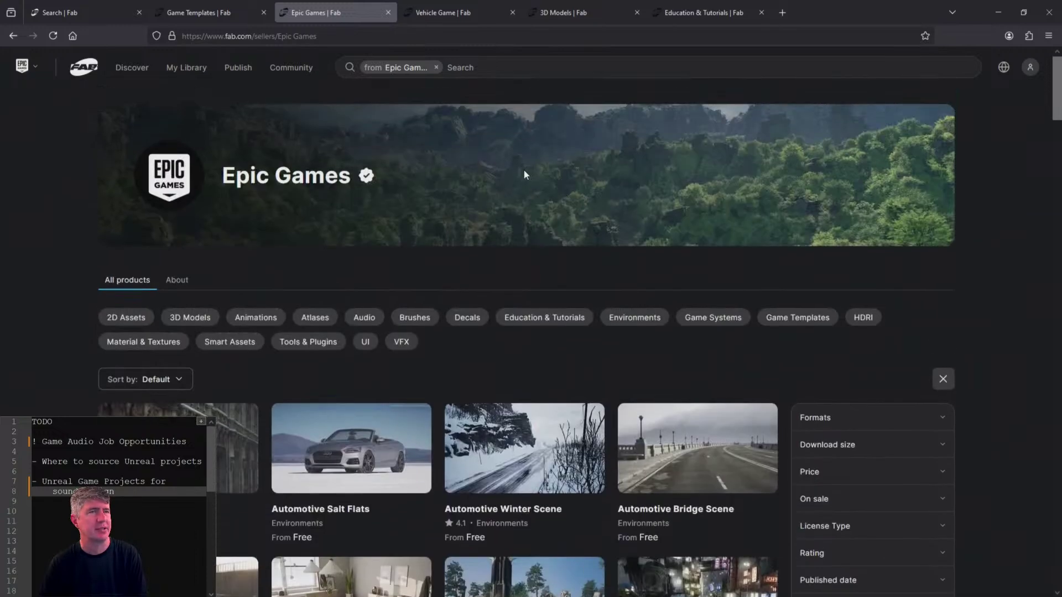
- View the Vehicle Game listing, check back on the Epic Games seller page, and close the Vehicle Game tab
{"action": "left_click", "coordinate": [436, 8]}
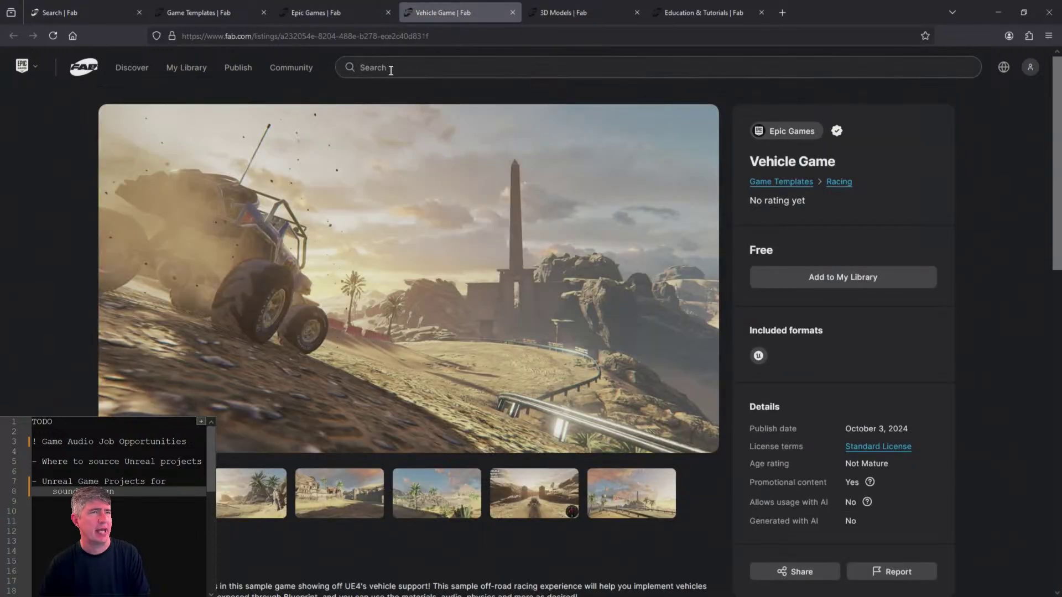
{"action": "left_click", "coordinate": [318, 7]}
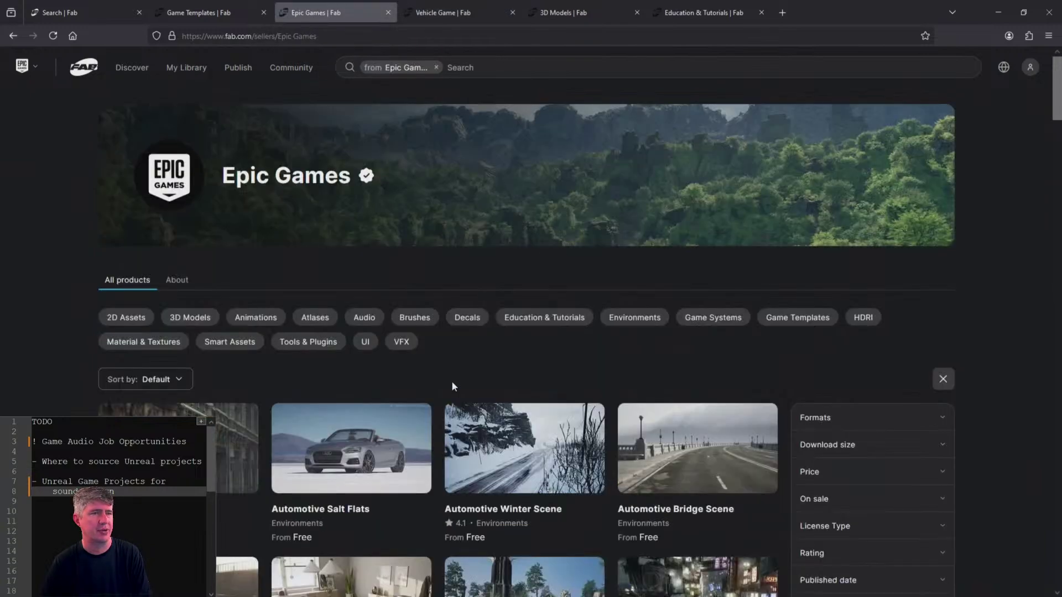
{"action": "left_click", "coordinate": [441, 6]}
{"action": "key", "text": "ctrl+w"}
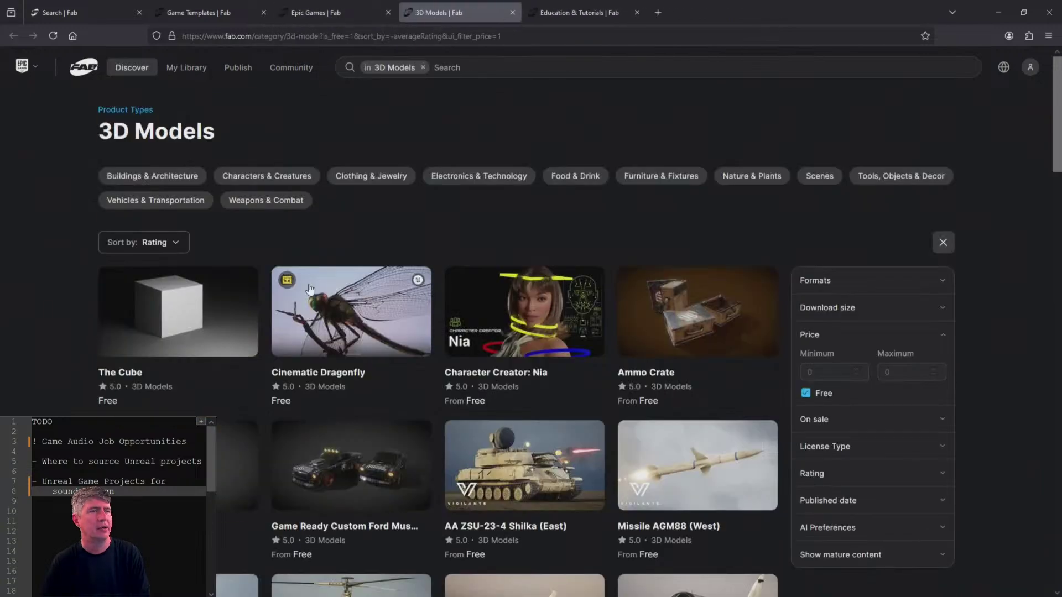
- Examine the free 3D Models listings for vehicles, characters, creatures and props
{"action": "scroll", "coordinate": [211, 296], "scroll_direction": "down", "scroll_amount": 6}
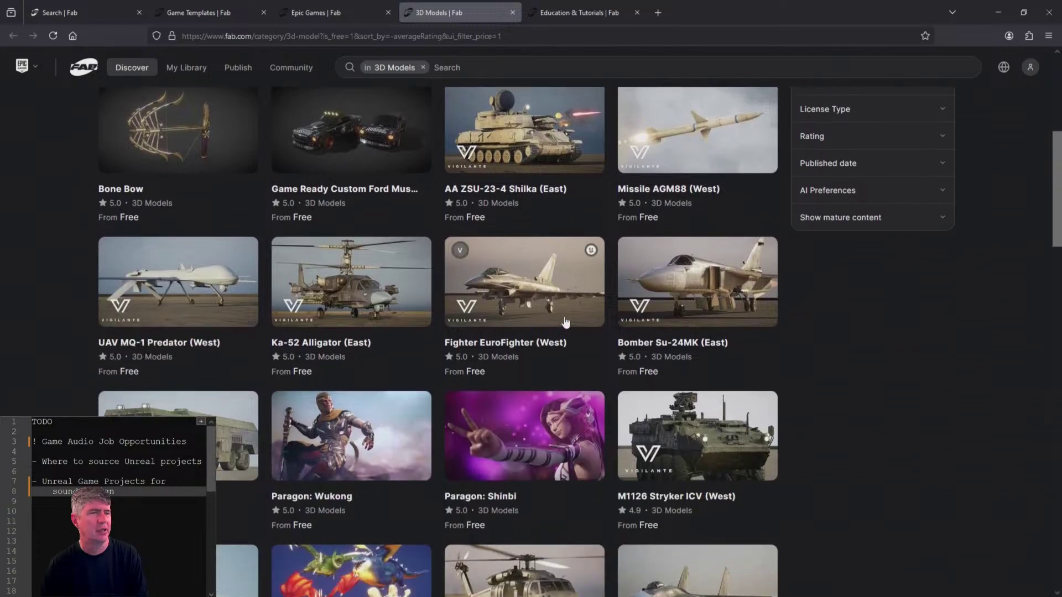
{"action": "scroll", "coordinate": [184, 277], "scroll_direction": "down", "scroll_amount": 5}
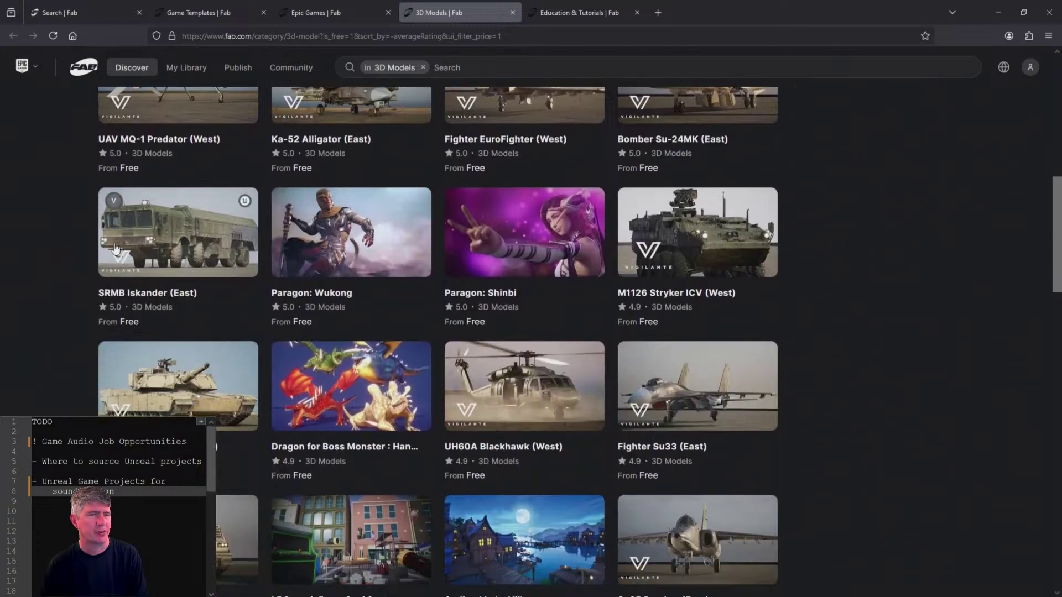
{"action": "scroll", "coordinate": [514, 176], "scroll_direction": "down", "scroll_amount": 5}
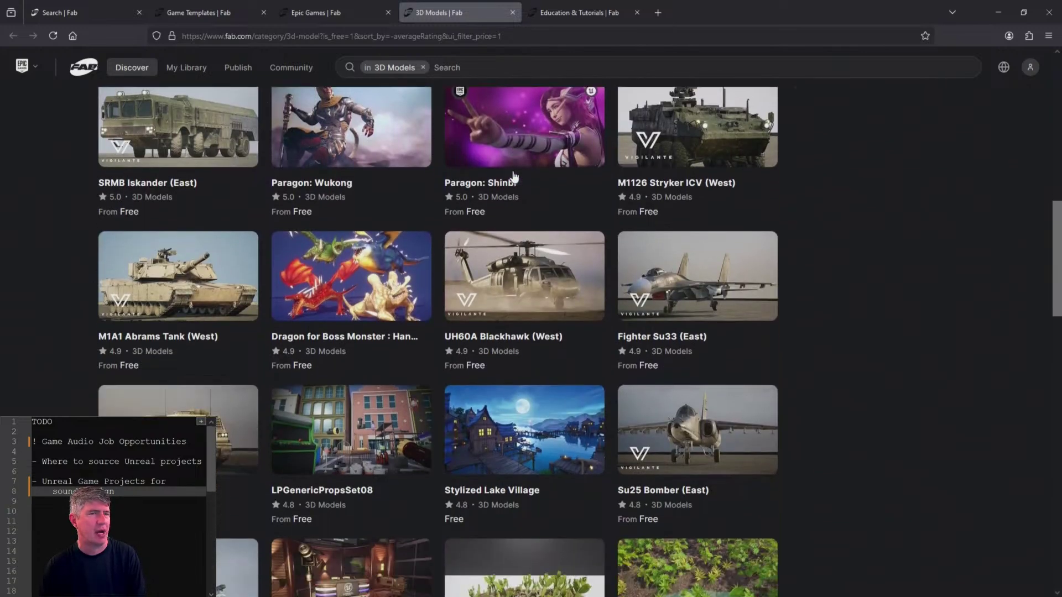
{"action": "scroll", "coordinate": [515, 176], "scroll_direction": "down", "scroll_amount": 2}
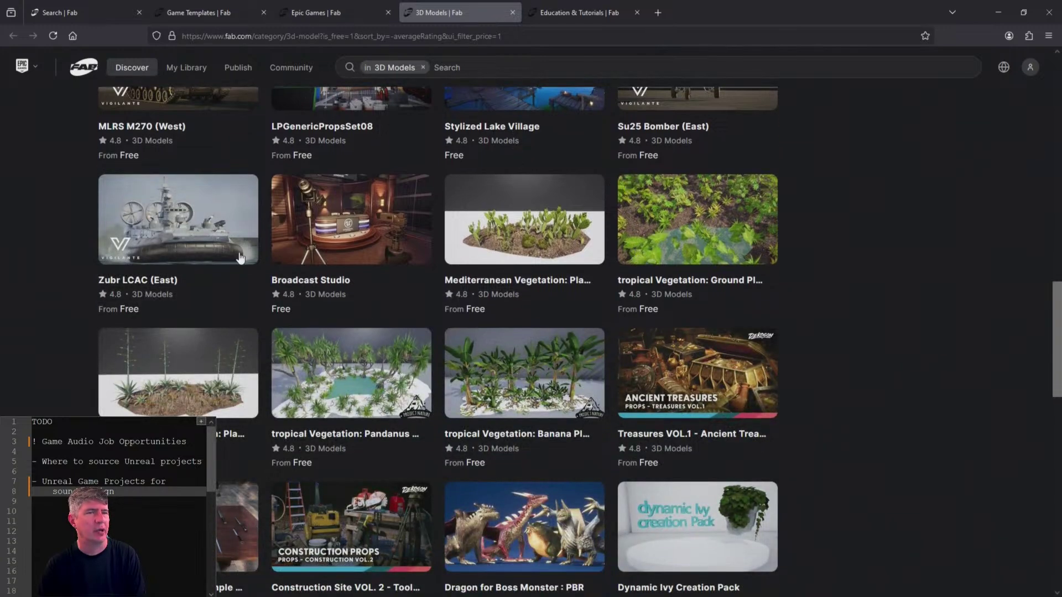
{"action": "scroll", "coordinate": [470, 375], "scroll_direction": "down", "scroll_amount": 3}
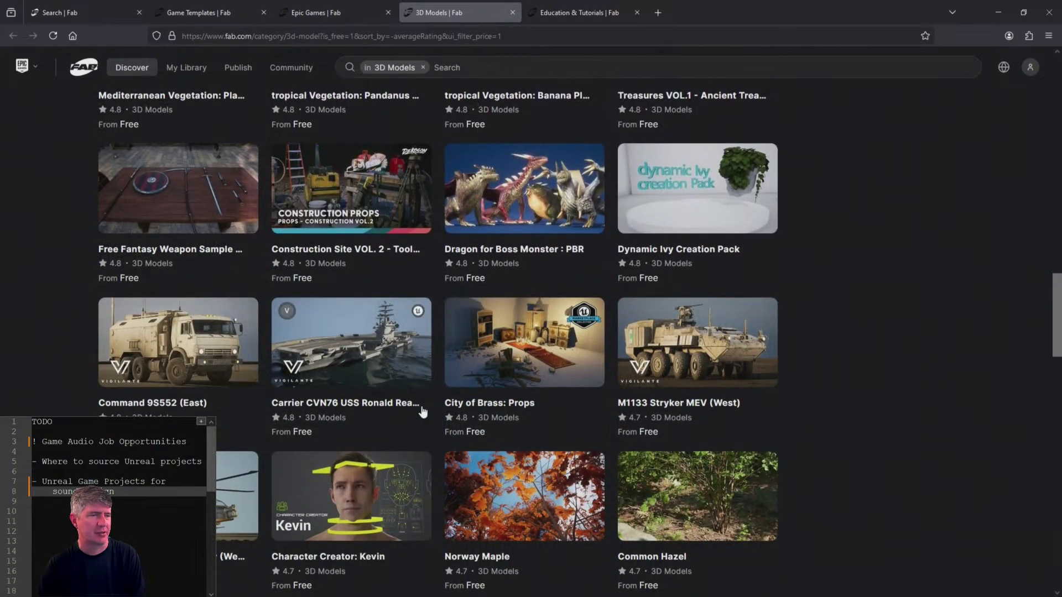
{"action": "scroll", "coordinate": [482, 238], "scroll_direction": "down", "scroll_amount": 5}
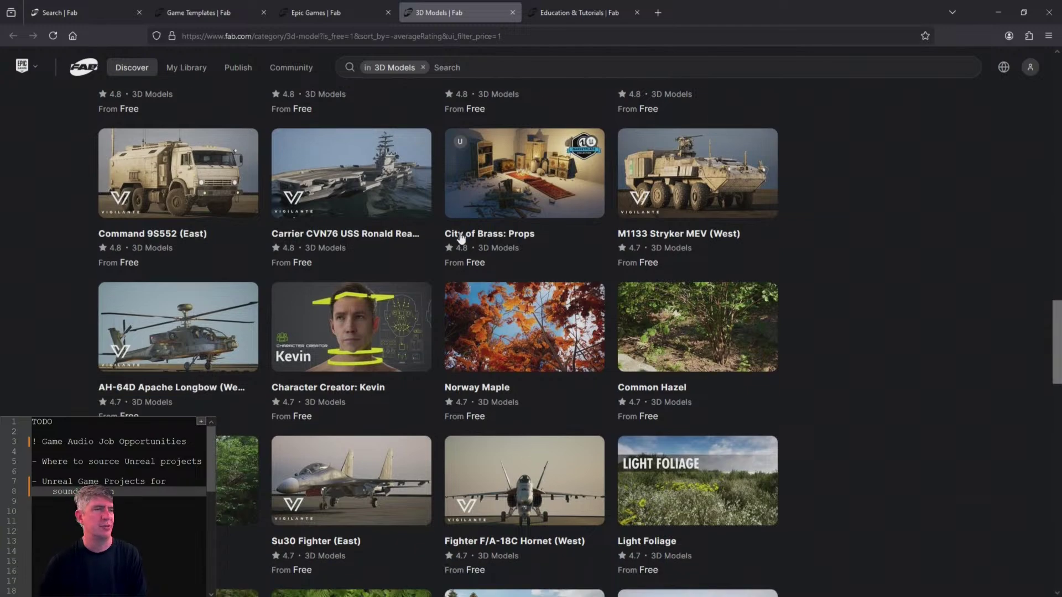
{"action": "scroll", "coordinate": [441, 254], "scroll_direction": "up", "scroll_amount": 20}
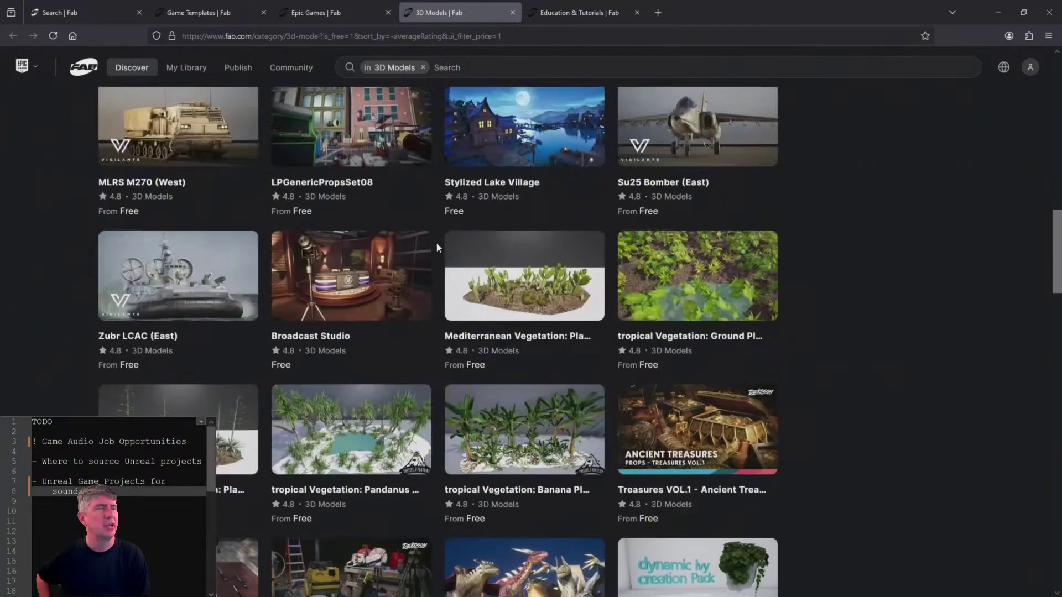
- Look through the free Education & Tutorials listings, and close the Education & Tutorials and 3D Models tabs
{"action": "scroll", "coordinate": [434, 247], "scroll_direction": "up", "scroll_amount": 2}
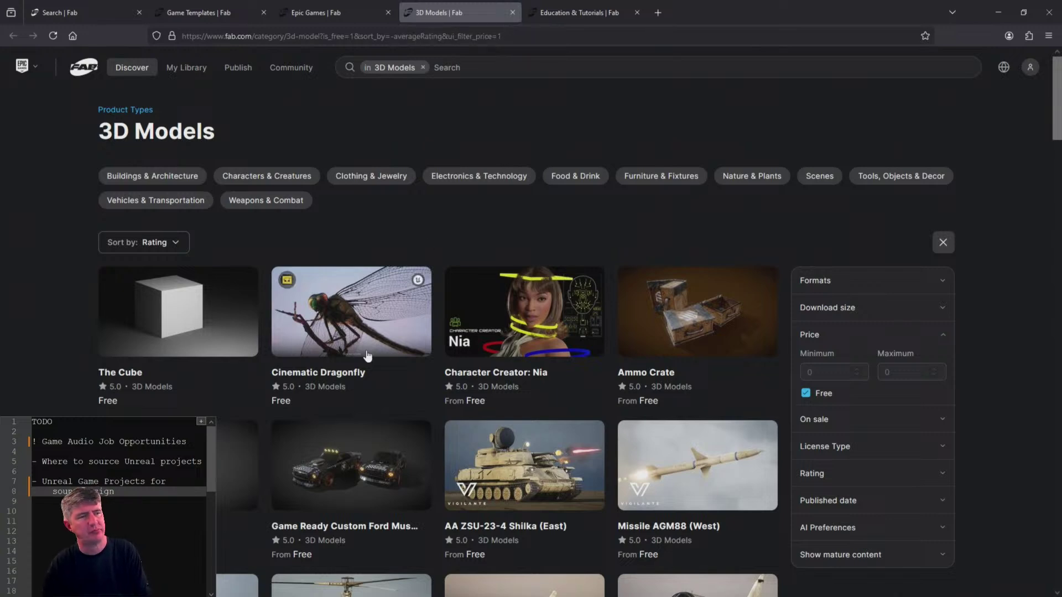
{"action": "left_click", "coordinate": [547, 17]}
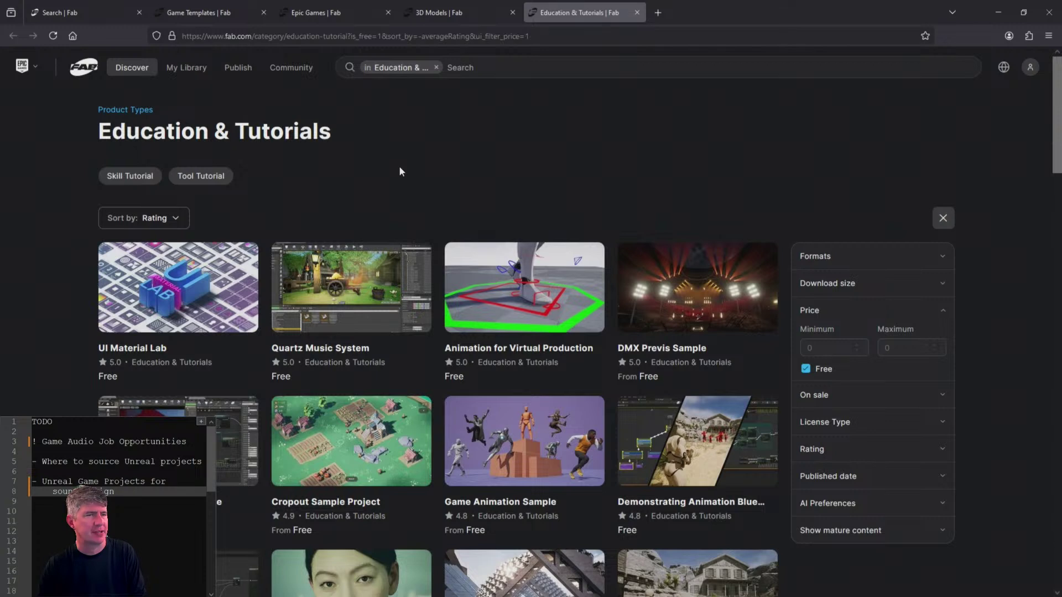
{"action": "scroll", "coordinate": [401, 172], "scroll_direction": "down", "scroll_amount": 4}
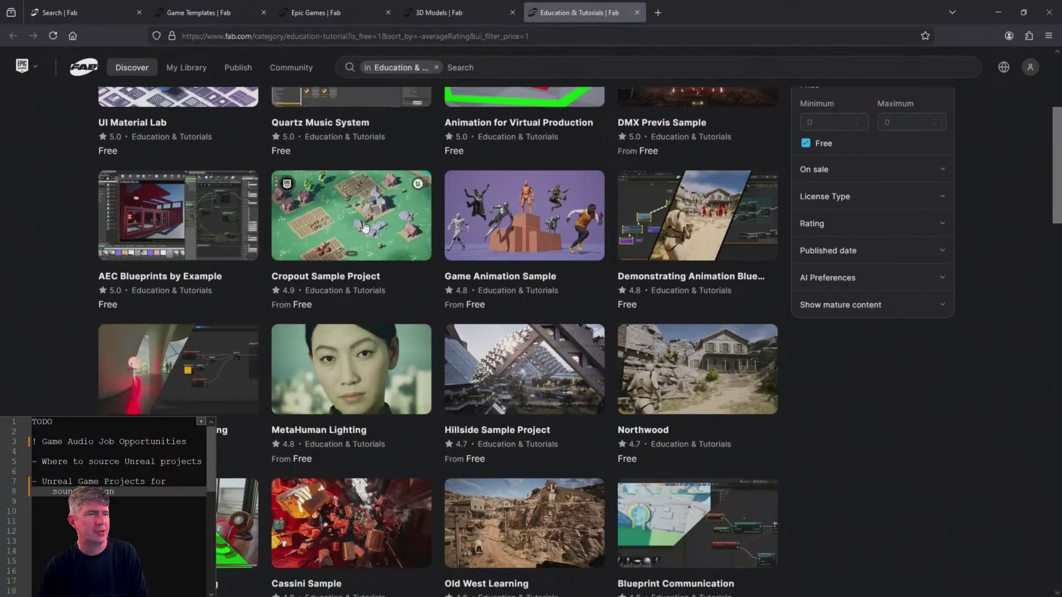
{"action": "scroll", "coordinate": [364, 221], "scroll_direction": "down", "scroll_amount": 3}
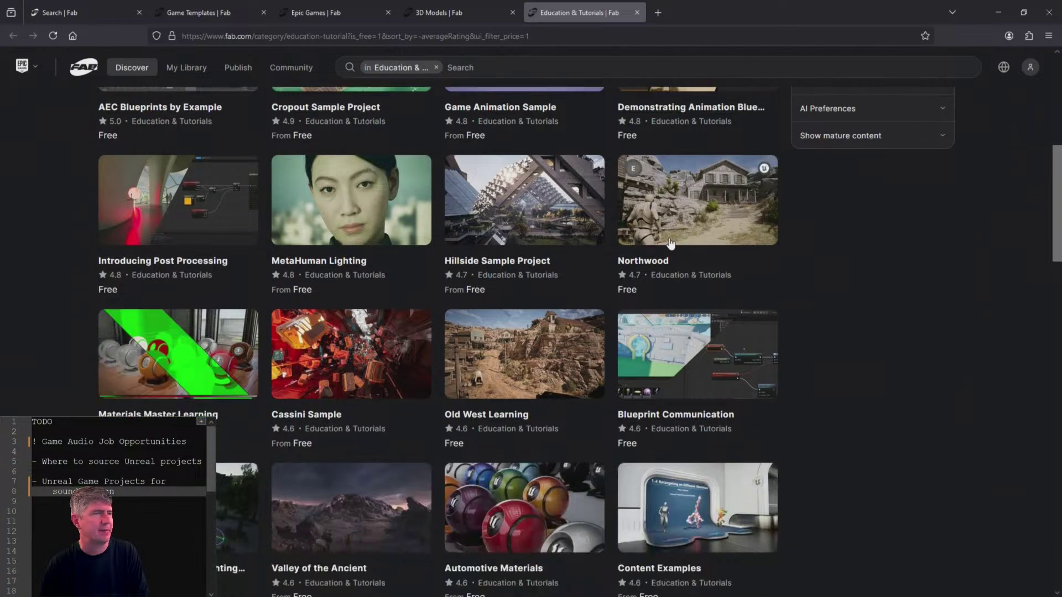
{"action": "scroll", "coordinate": [865, 252], "scroll_direction": "down", "scroll_amount": 3}
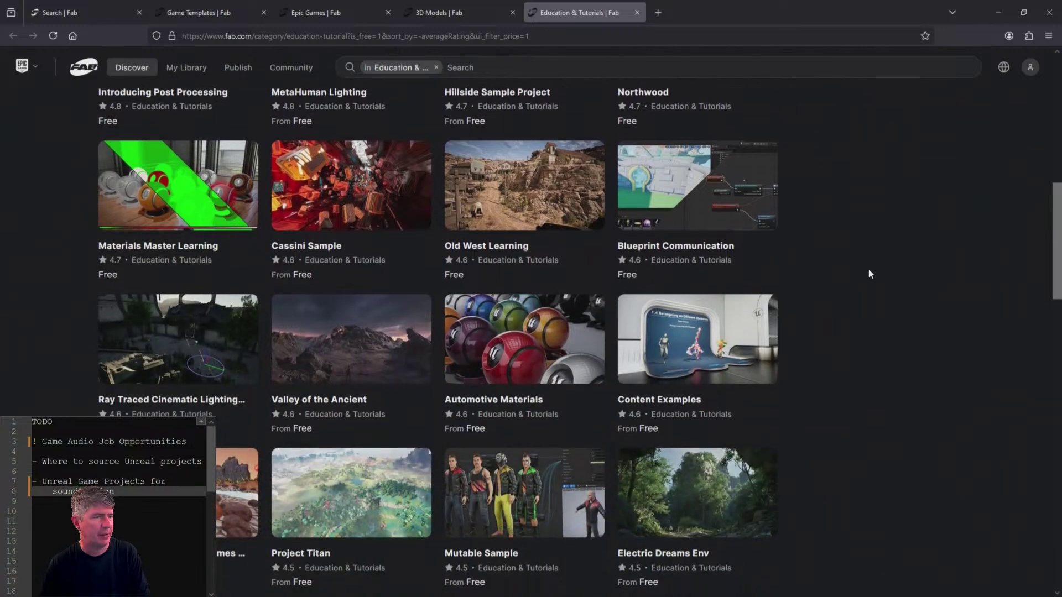
{"action": "scroll", "coordinate": [868, 267], "scroll_direction": "up", "scroll_amount": 10}
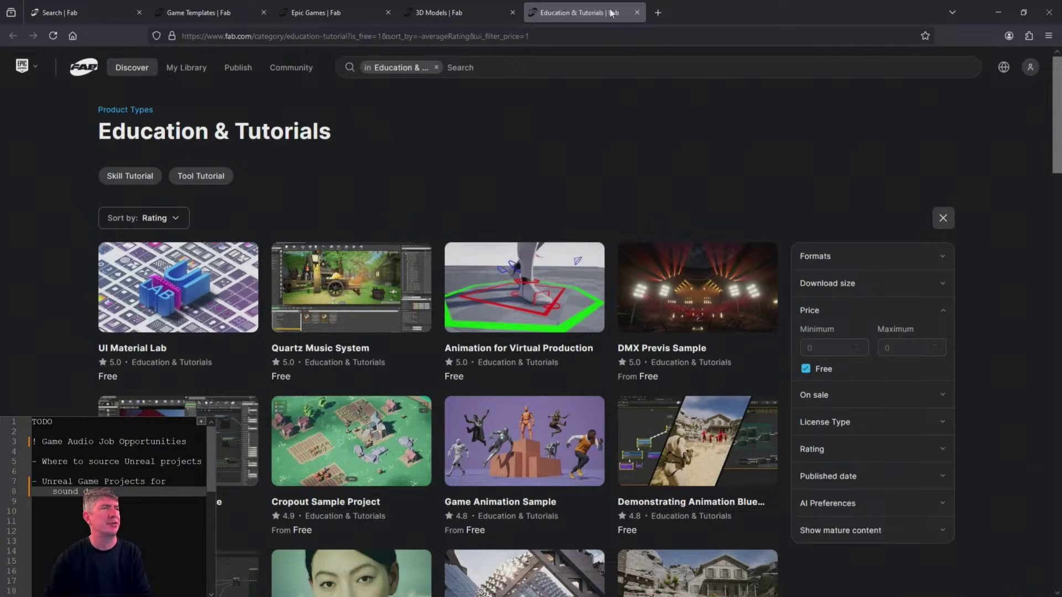
{"action": "middle_click", "coordinate": [609, 10]}
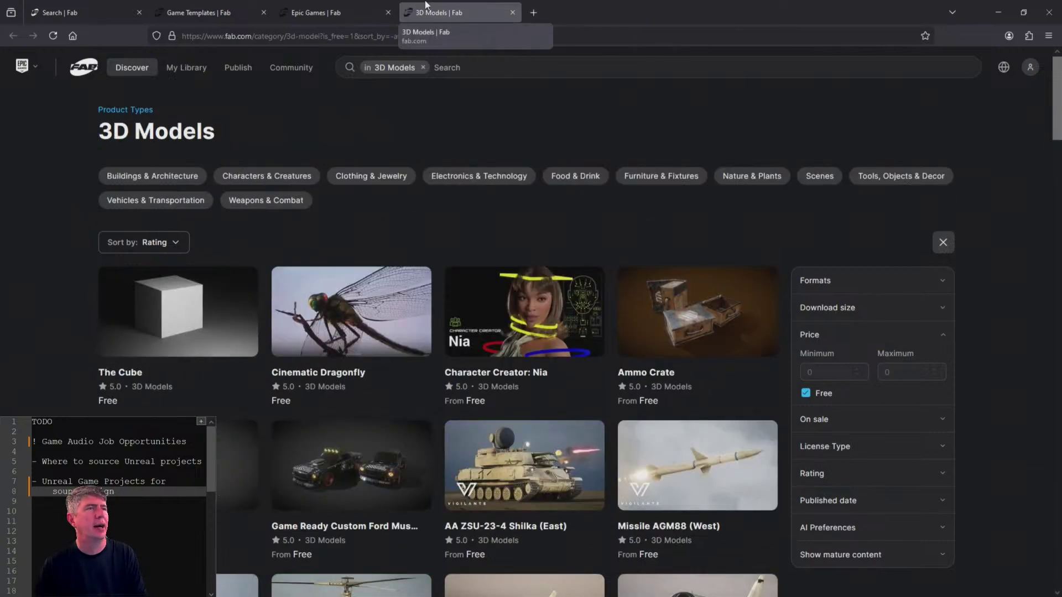
{"action": "middle_click", "coordinate": [458, 12]}
- From the Epic Games seller page, open the Soul: City, Paragon: Agora and Monolith, and Soul: Cave listings in new tabs
{"action": "scroll", "coordinate": [477, 293], "scroll_direction": "down", "scroll_amount": 3}
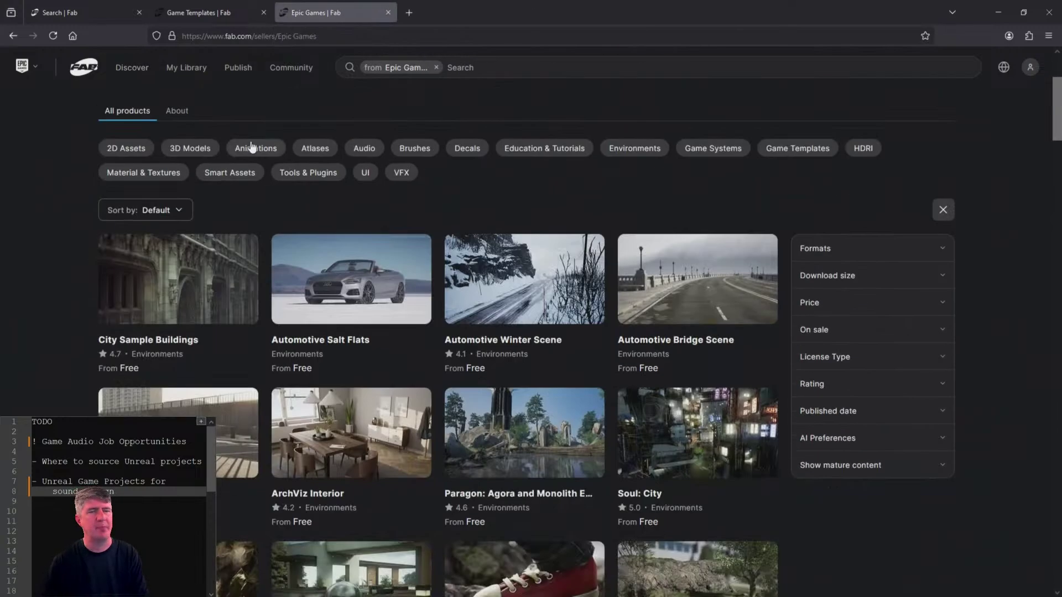
{"action": "scroll", "coordinate": [11, 271], "scroll_direction": "down", "scroll_amount": 2}
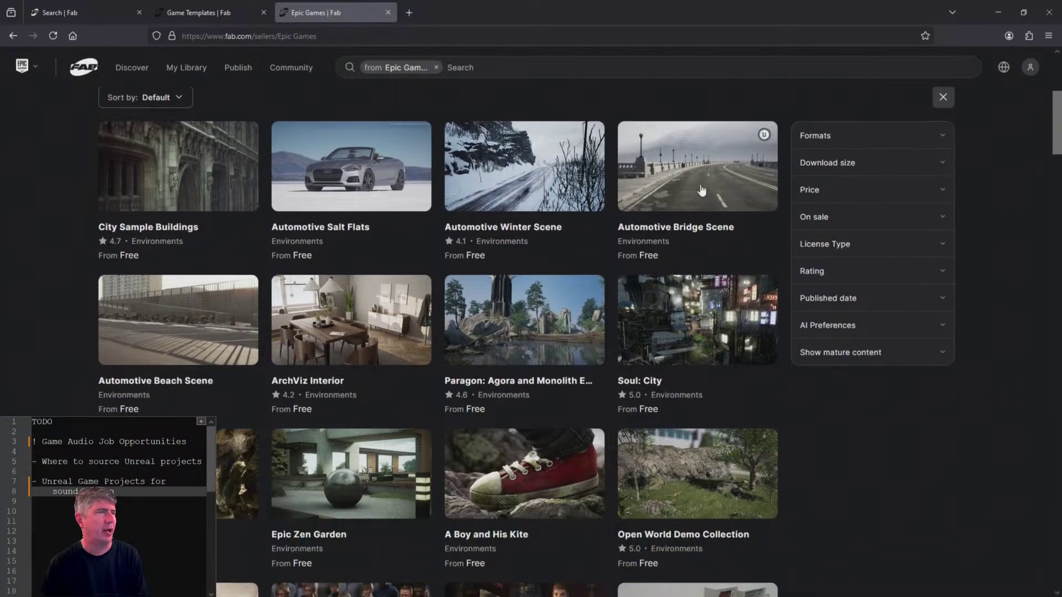
{"action": "scroll", "coordinate": [710, 229], "scroll_direction": "down", "scroll_amount": 1}
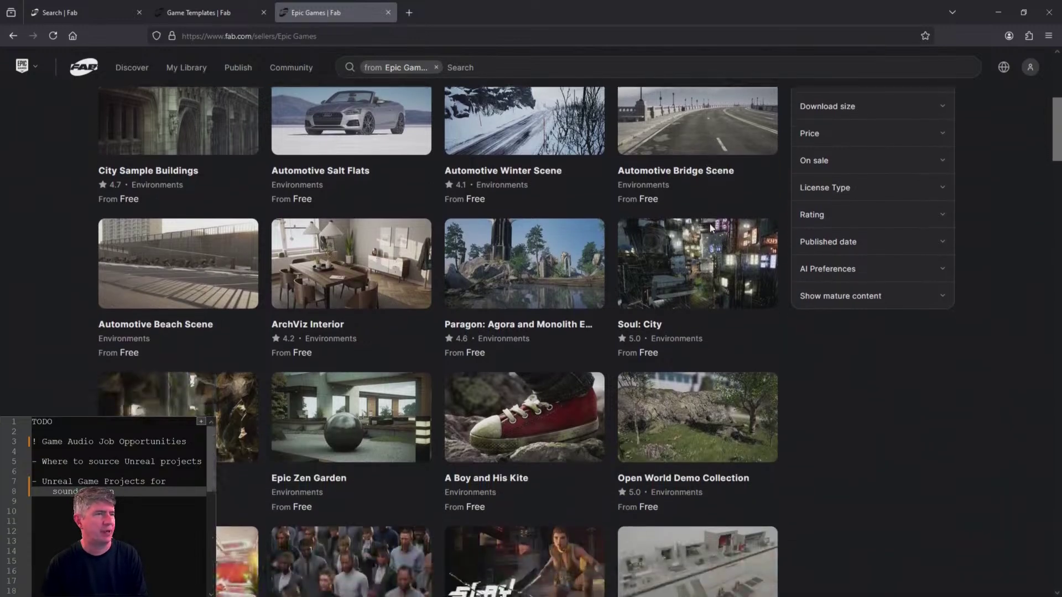
{"action": "middle_click", "coordinate": [684, 269]}
{"action": "middle_click", "coordinate": [499, 272]}
{"action": "scroll", "coordinate": [54, 226], "scroll_direction": "down", "scroll_amount": 3}
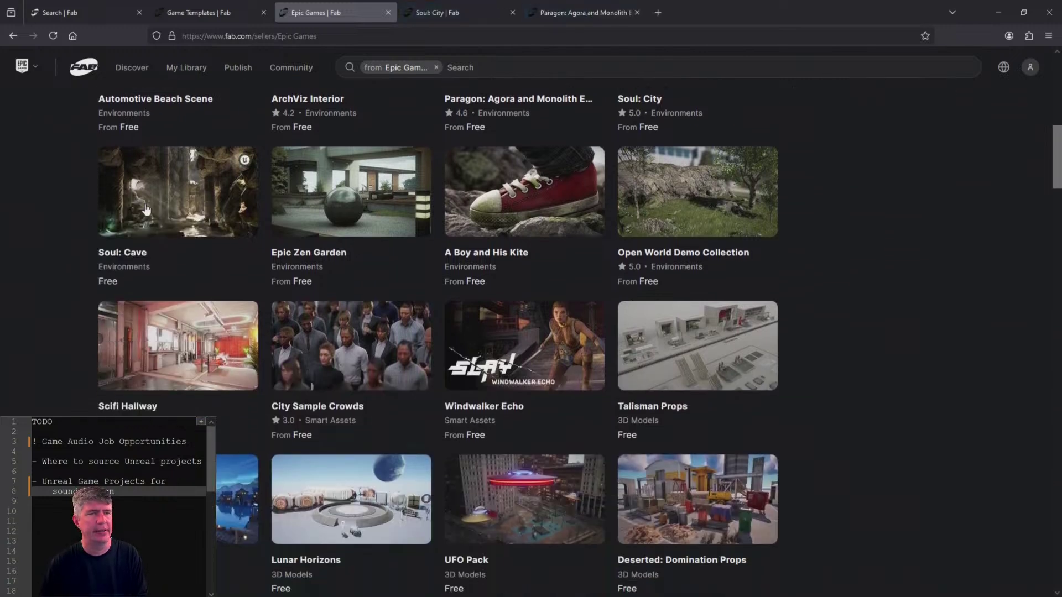
{"action": "middle_click", "coordinate": [143, 205]}
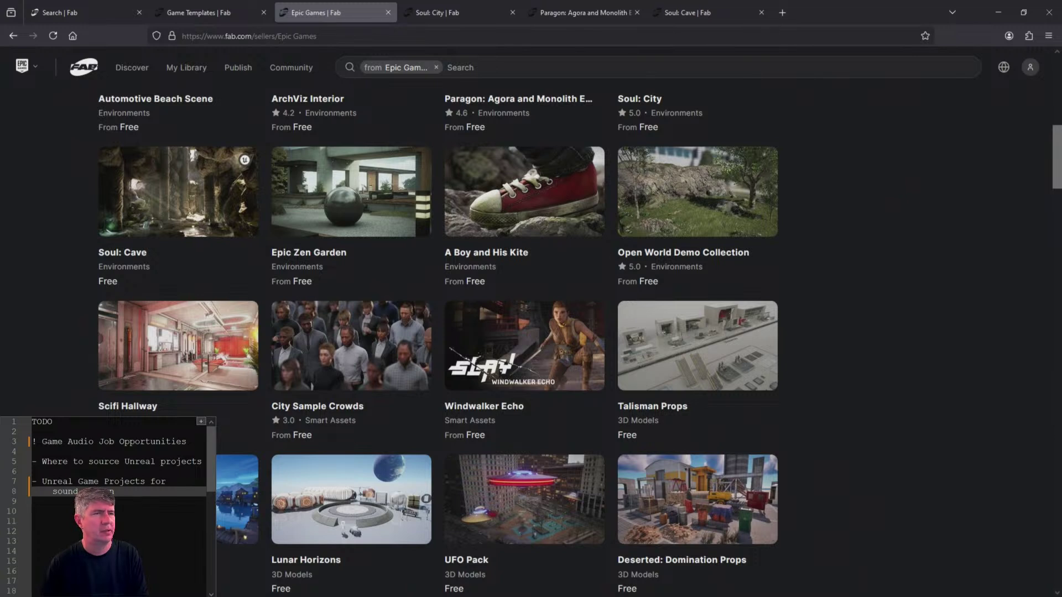
- Open the Scifi Hallway, UFO Pack, Stylized Lake Village and Paragon: Drongo listings from the Epic Games products in new tabs
{"action": "scroll", "coordinate": [92, 225], "scroll_direction": "down", "scroll_amount": 4}
{"action": "middle_click", "coordinate": [719, 156]}
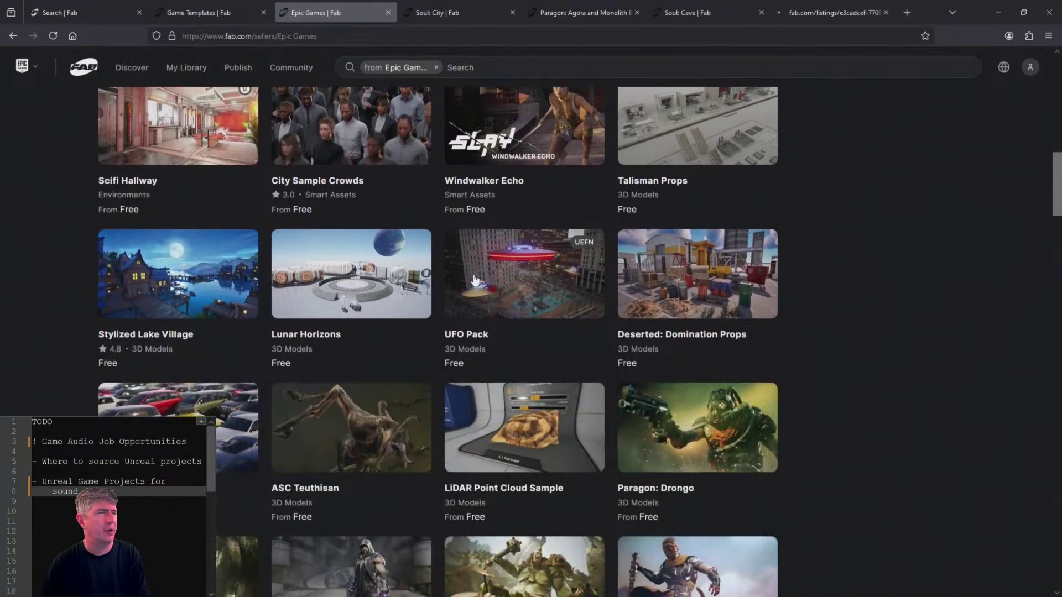
{"action": "middle_click", "coordinate": [523, 288]}
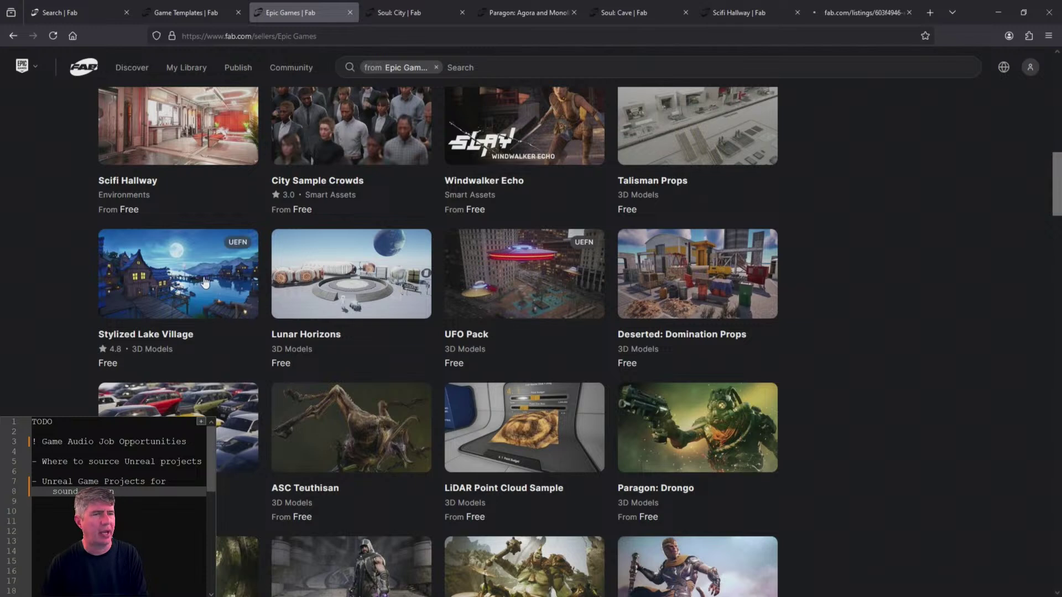
{"action": "scroll", "coordinate": [90, 280], "scroll_direction": "down", "scroll_amount": 3}
{"action": "middle_click", "coordinate": [166, 260]}
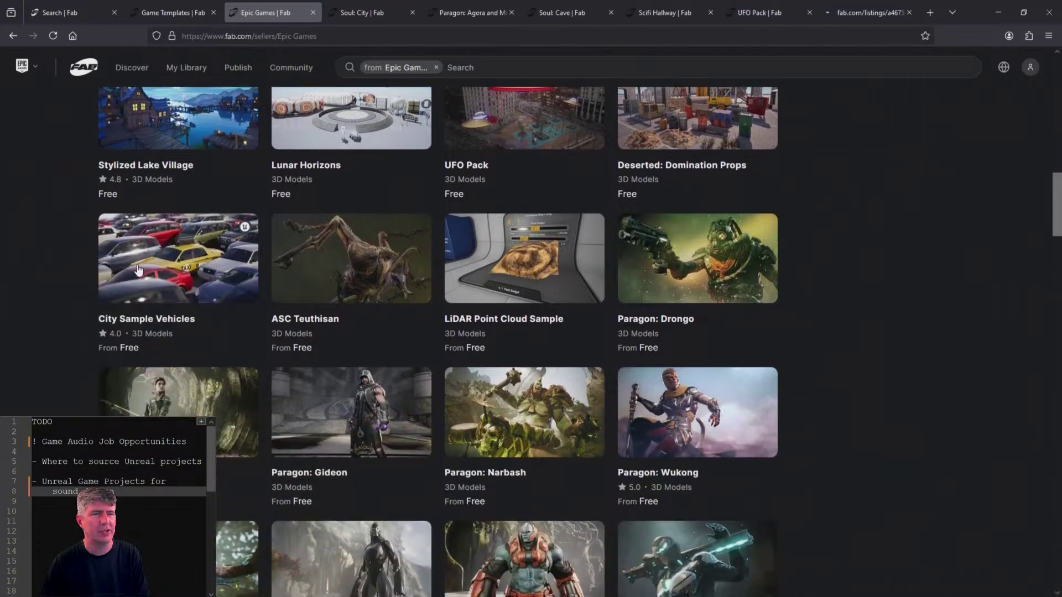
{"action": "scroll", "coordinate": [382, 260], "scroll_direction": "down", "scroll_amount": 2}
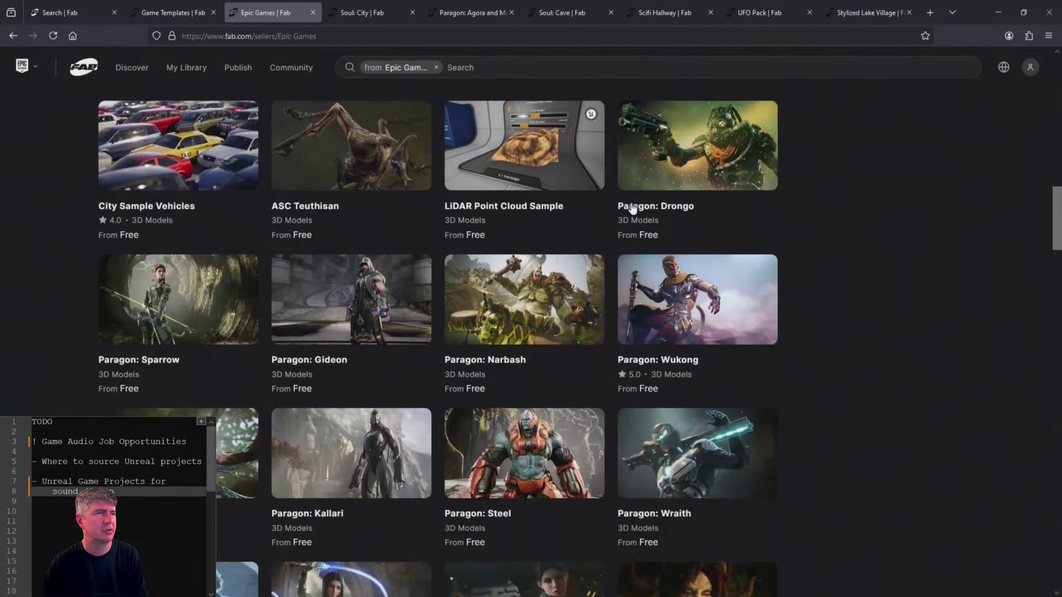
{"action": "middle_click", "coordinate": [730, 159]}
- Examine the Epic Games products for Paragon characters, audio packs, VFX and game templates
{"action": "scroll", "coordinate": [644, 289], "scroll_direction": "down", "scroll_amount": 1}
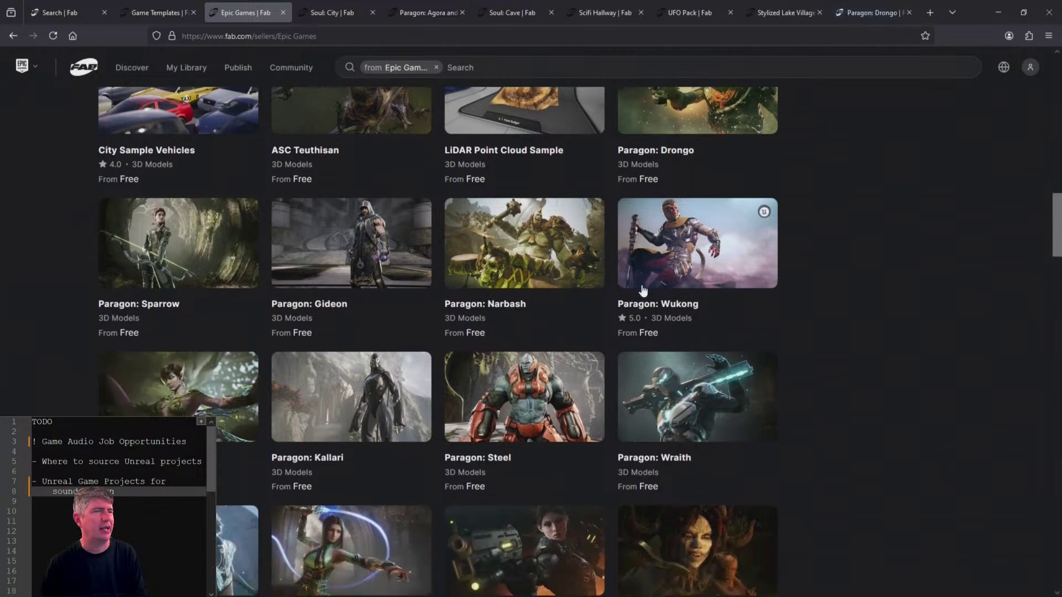
{"action": "scroll", "coordinate": [631, 291], "scroll_direction": "down", "scroll_amount": 3}
{"action": "scroll", "coordinate": [591, 279], "scroll_direction": "down", "scroll_amount": 3}
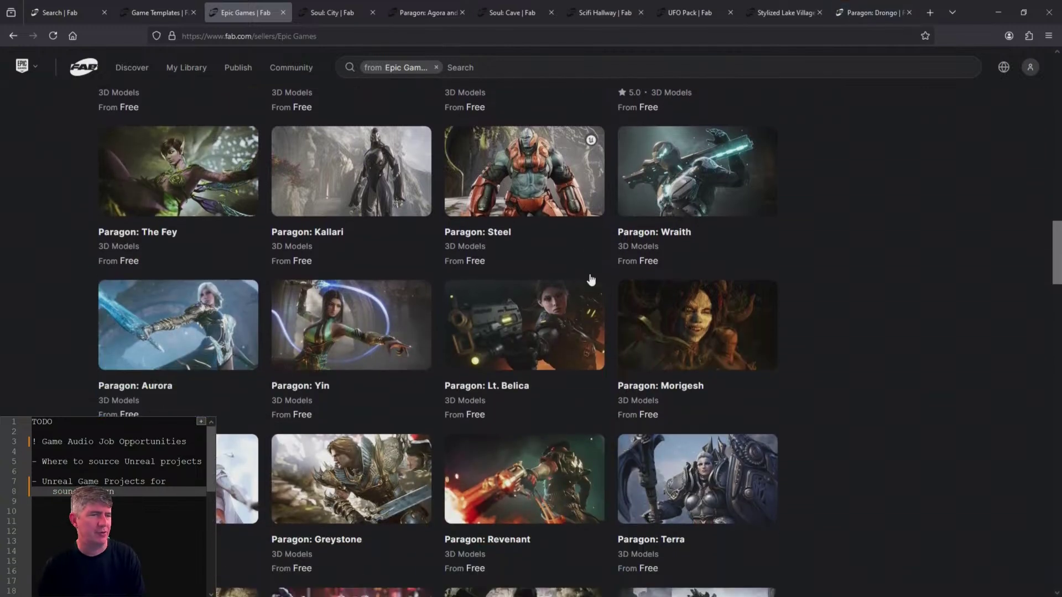
{"action": "scroll", "coordinate": [425, 275], "scroll_direction": "down", "scroll_amount": 6}
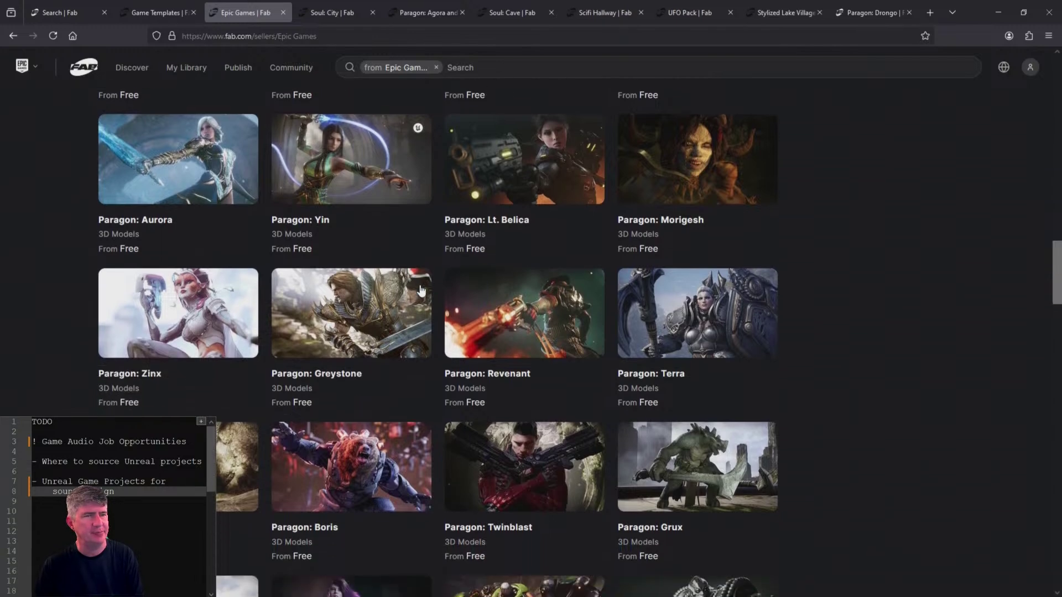
{"action": "scroll", "coordinate": [422, 289], "scroll_direction": "down", "scroll_amount": 6}
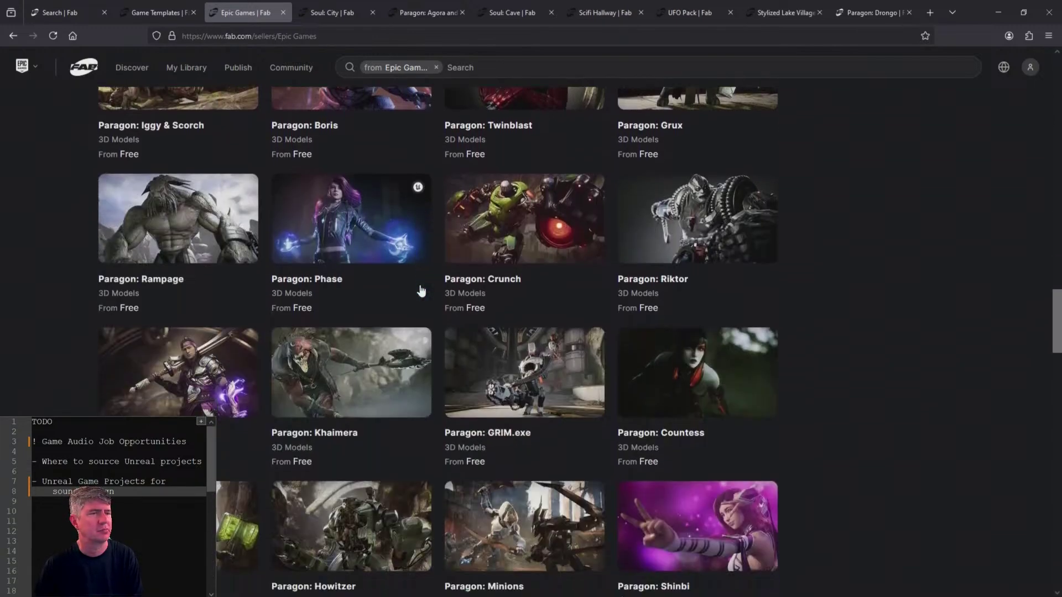
{"action": "scroll", "coordinate": [215, 321], "scroll_direction": "down", "scroll_amount": 3}
{"action": "scroll", "coordinate": [226, 318], "scroll_direction": "down", "scroll_amount": 1}
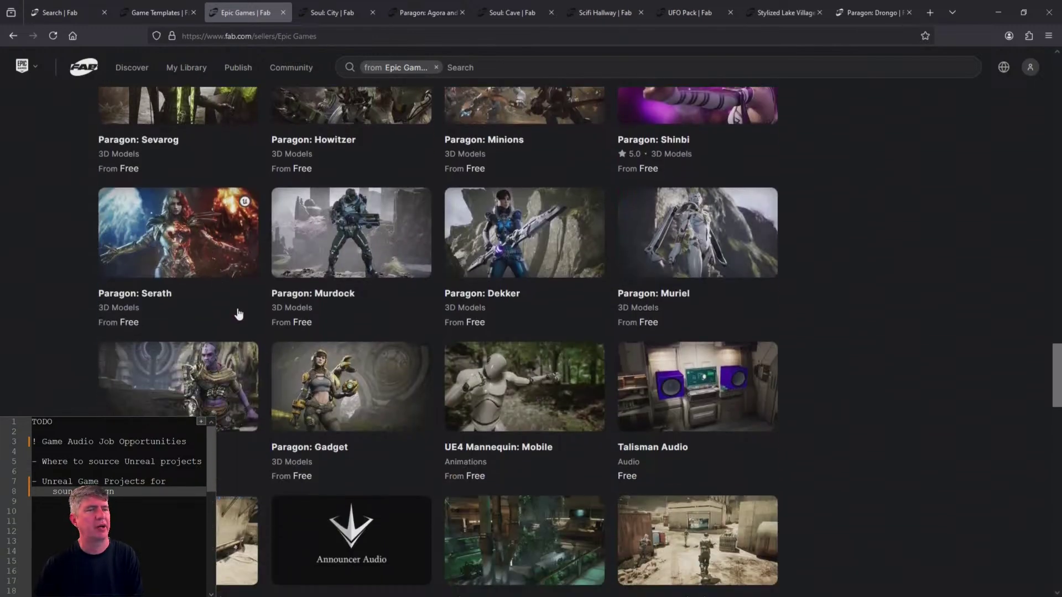
{"action": "scroll", "coordinate": [254, 365], "scroll_direction": "down", "scroll_amount": 1}
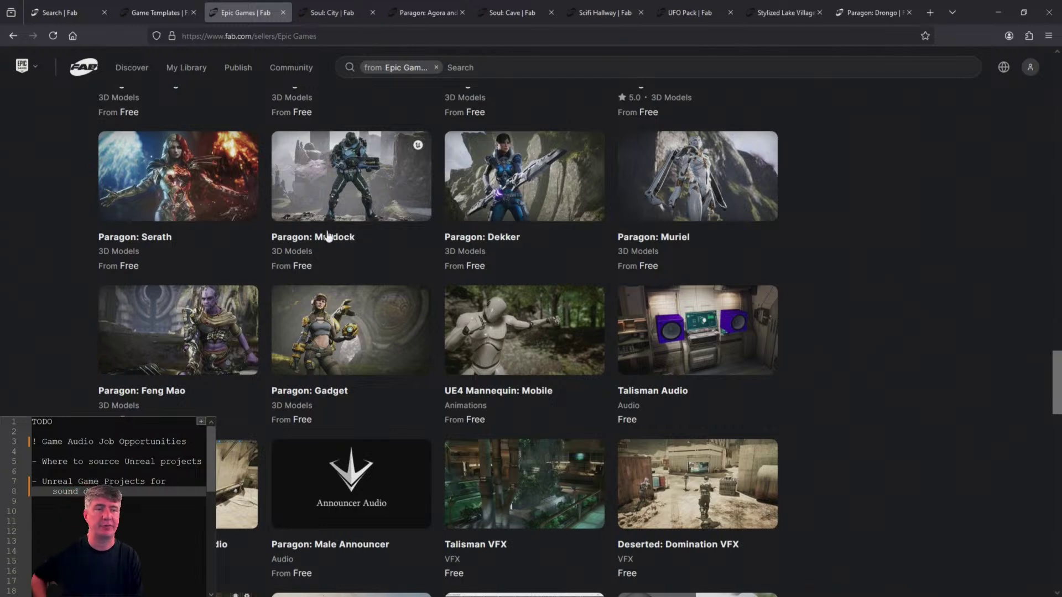
{"action": "scroll", "coordinate": [324, 247], "scroll_direction": "down", "scroll_amount": 4}
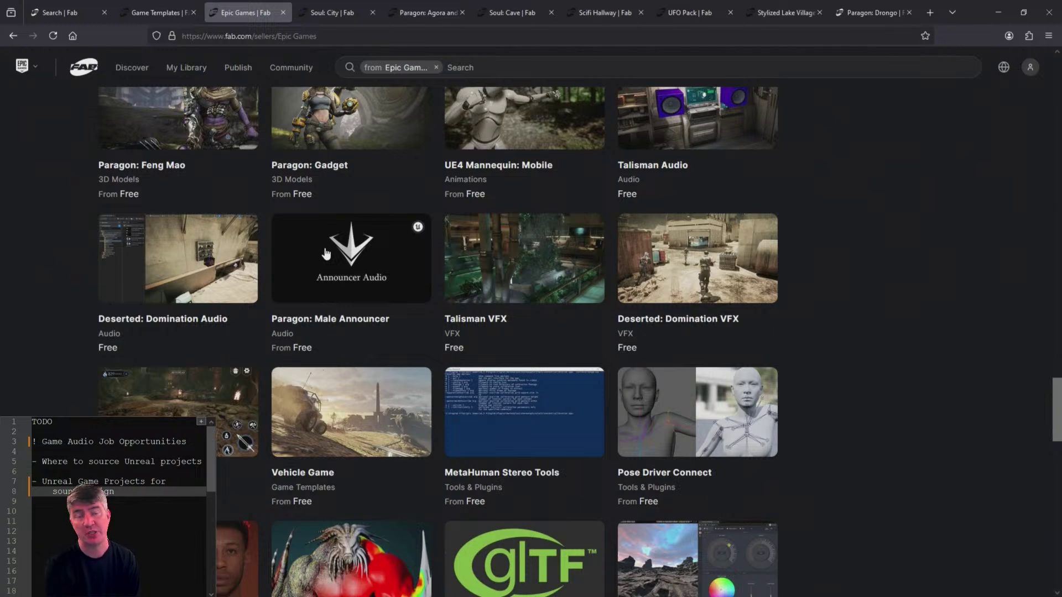
{"action": "scroll", "coordinate": [503, 308], "scroll_direction": "down", "scroll_amount": 5}
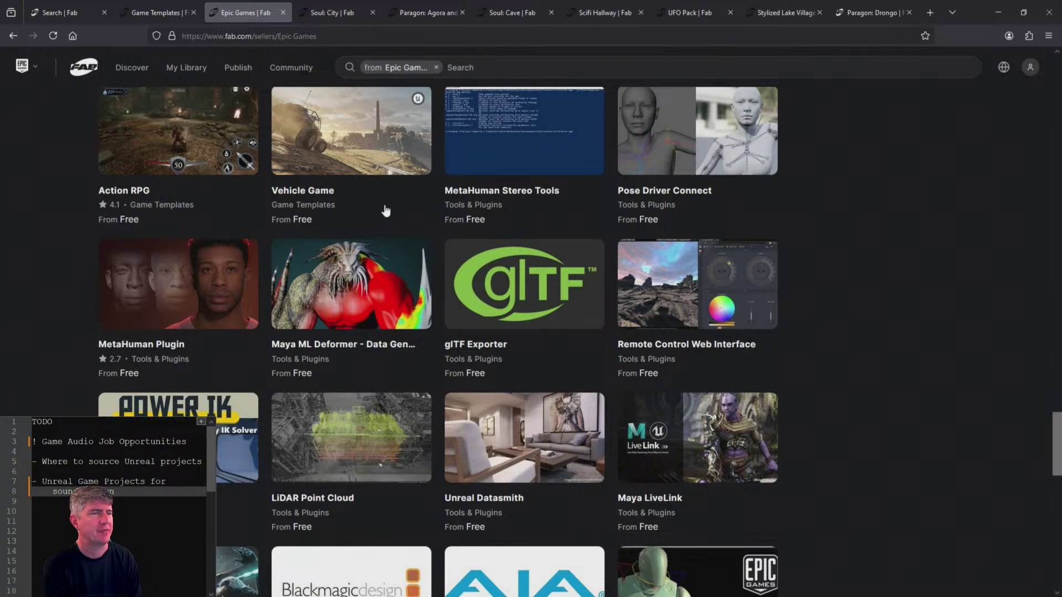
- Open the Vehicle Game, Game Animation Sample, Cropout Sample Project and Hillside Sample Project listings in new tabs
{"action": "middle_click", "coordinate": [364, 140]}
{"action": "scroll", "coordinate": [364, 140], "scroll_direction": "down", "scroll_amount": 4}
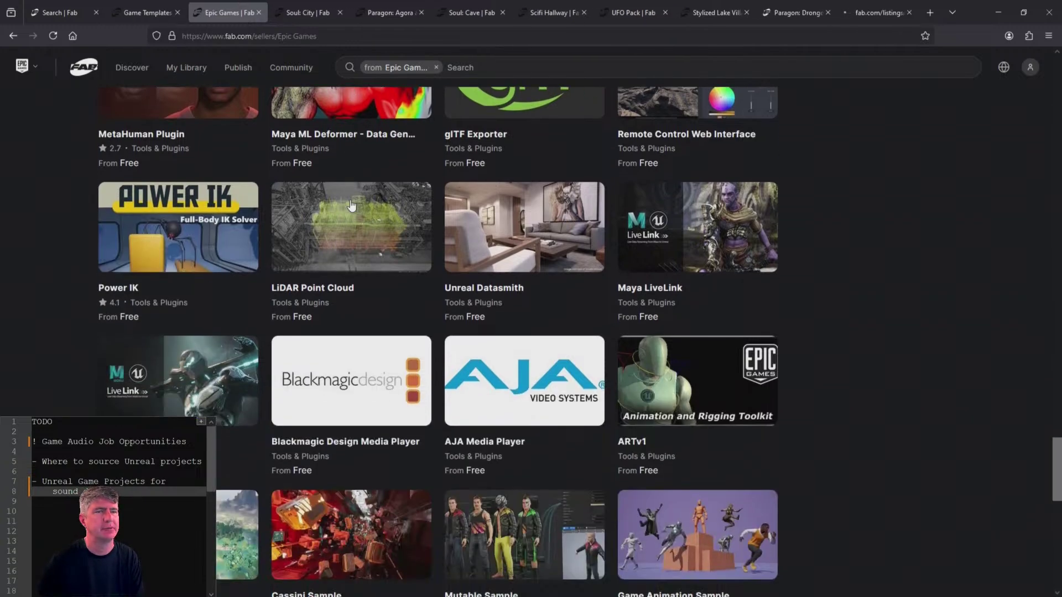
{"action": "scroll", "coordinate": [713, 222], "scroll_direction": "down", "scroll_amount": 5}
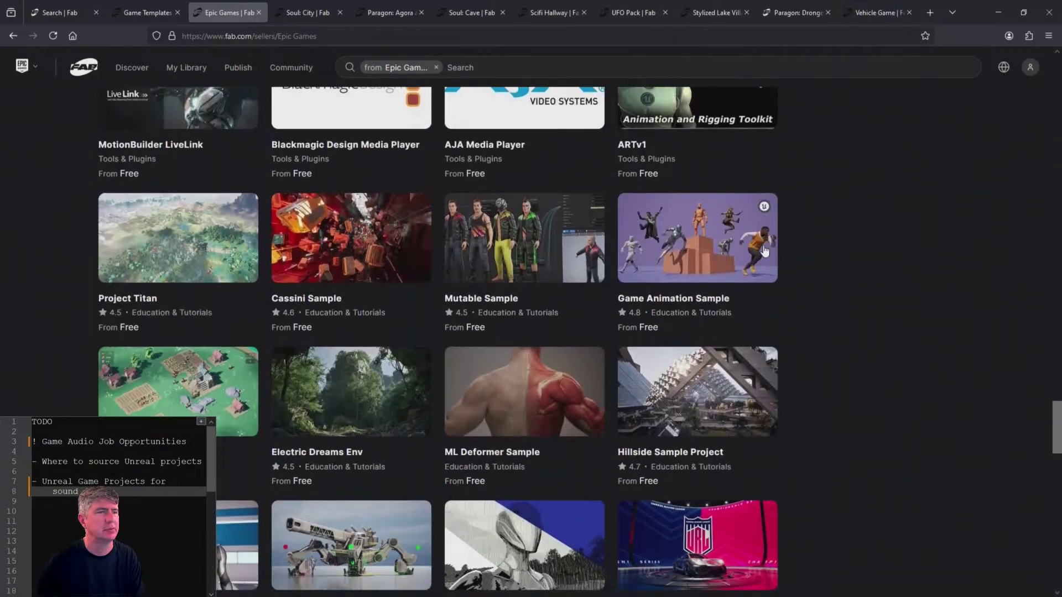
{"action": "middle_click", "coordinate": [701, 226]}
{"action": "scroll", "coordinate": [714, 229], "scroll_direction": "down", "scroll_amount": 3}
{"action": "middle_click", "coordinate": [732, 237]}
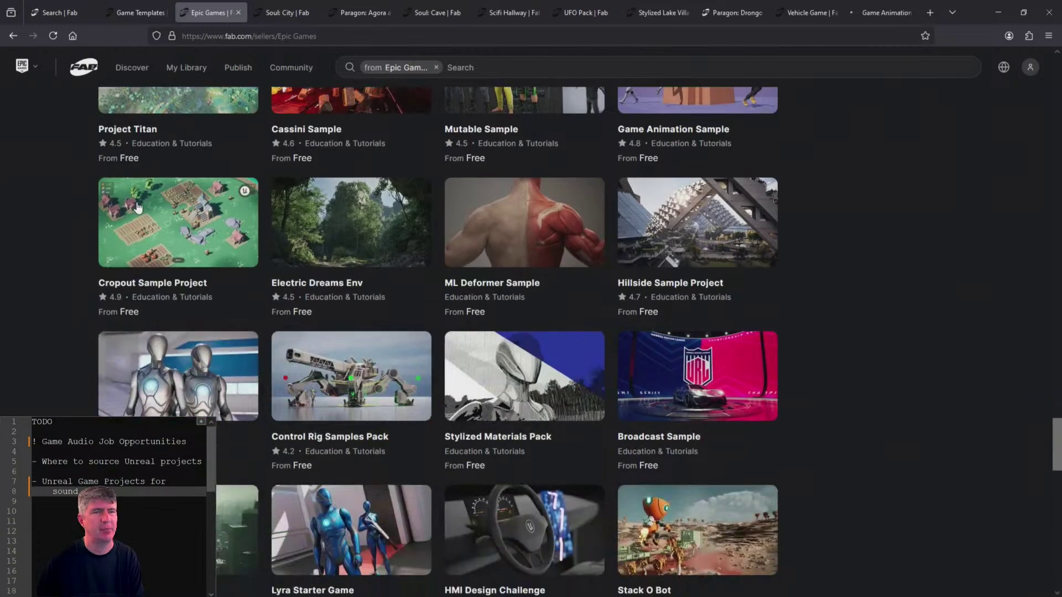
{"action": "middle_click", "coordinate": [765, 191]}
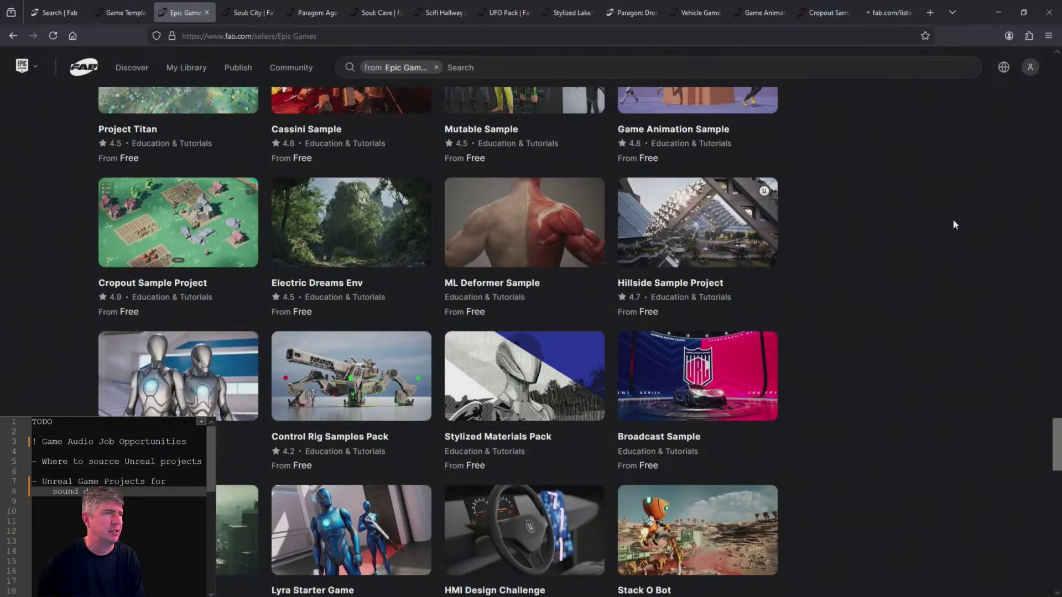
- Open the Lyra Starter Game, City Sample, Stack O Bot and Valley of the Ancient listings in new tabs
{"action": "scroll", "coordinate": [947, 221], "scroll_direction": "down", "scroll_amount": 4}
{"action": "middle_click", "coordinate": [354, 301]}
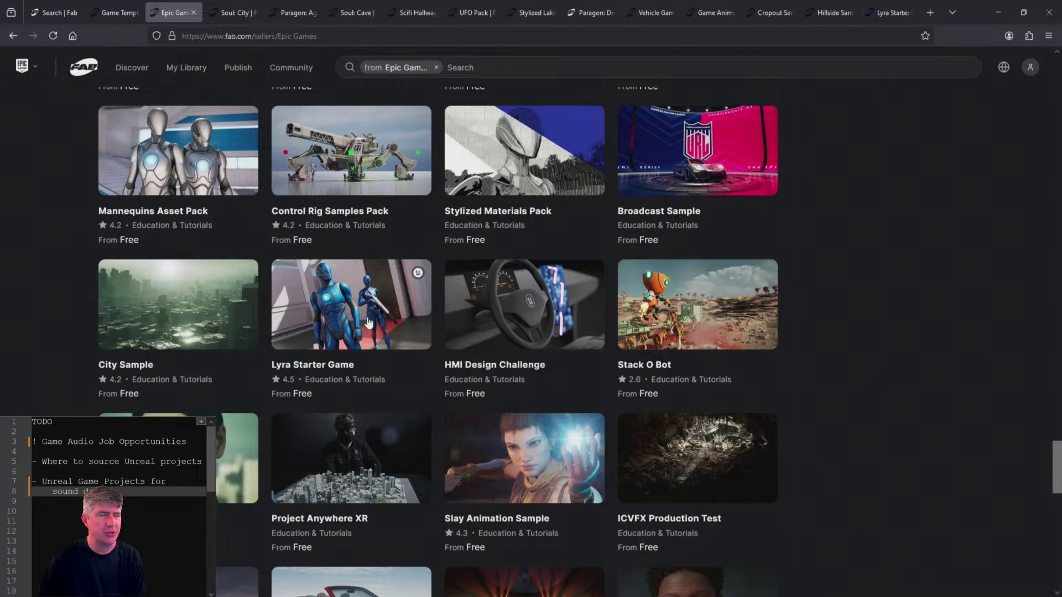
{"action": "middle_click", "coordinate": [178, 311]}
{"action": "middle_click", "coordinate": [747, 299]}
{"action": "right_click", "coordinate": [810, 302]}
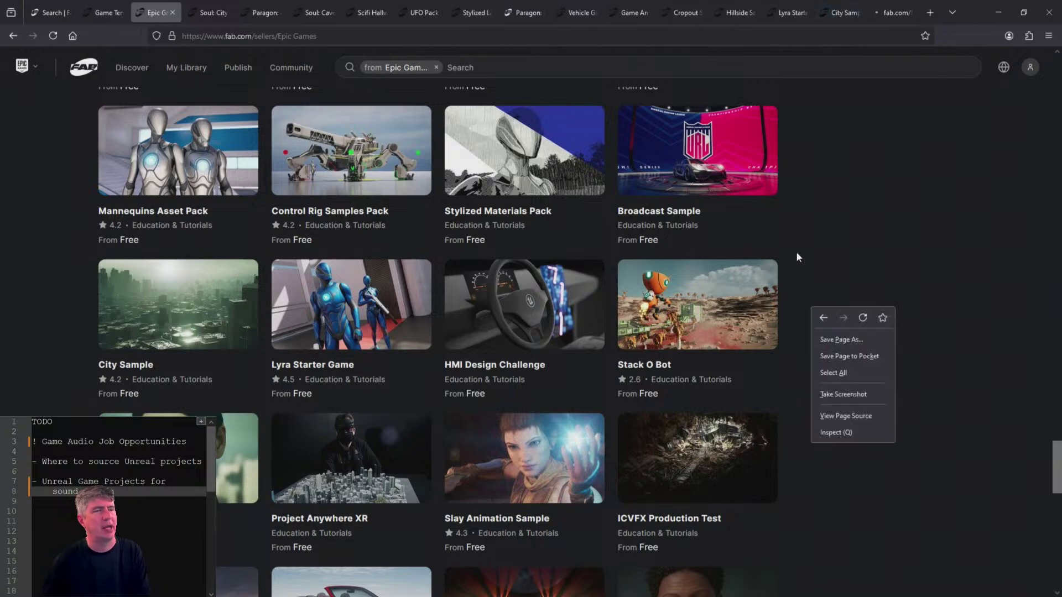
{"action": "scroll", "coordinate": [984, 203], "scroll_direction": "down", "scroll_amount": 5}
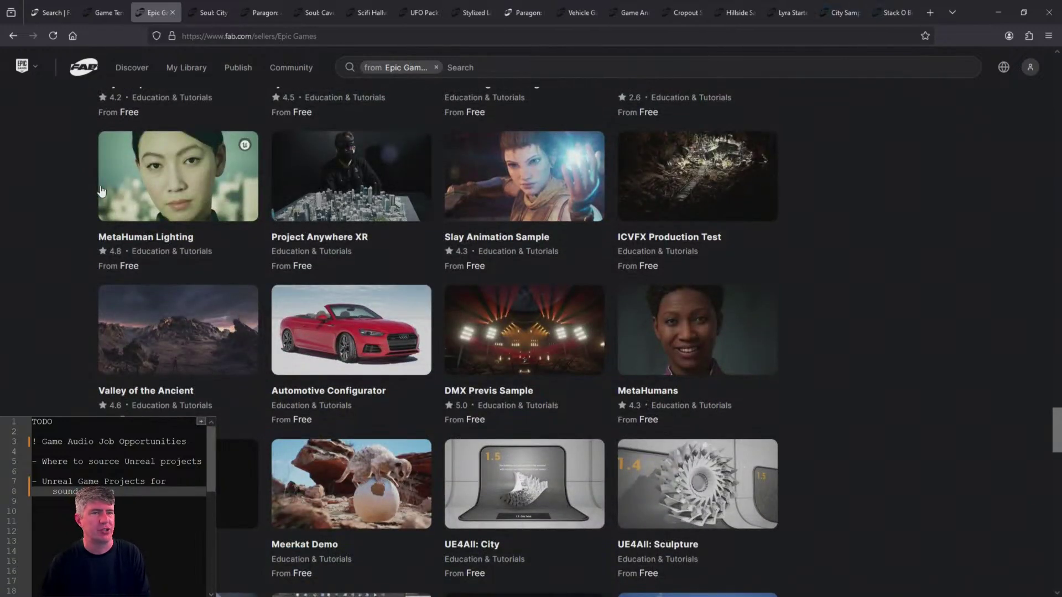
{"action": "scroll", "coordinate": [91, 193], "scroll_direction": "down", "scroll_amount": 2}
{"action": "middle_click", "coordinate": [190, 221]}
- Examine the remaining Epic Games products through to the end of the seller's list for usable sample projects
{"action": "scroll", "coordinate": [460, 308], "scroll_direction": "down", "scroll_amount": 5}
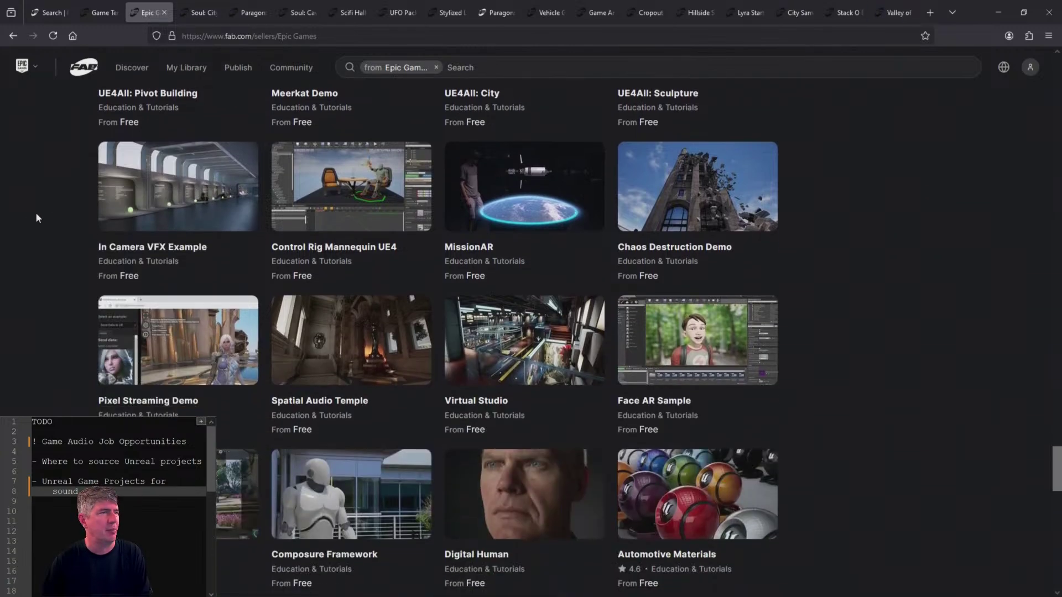
{"action": "scroll", "coordinate": [36, 217], "scroll_direction": "down", "scroll_amount": 4}
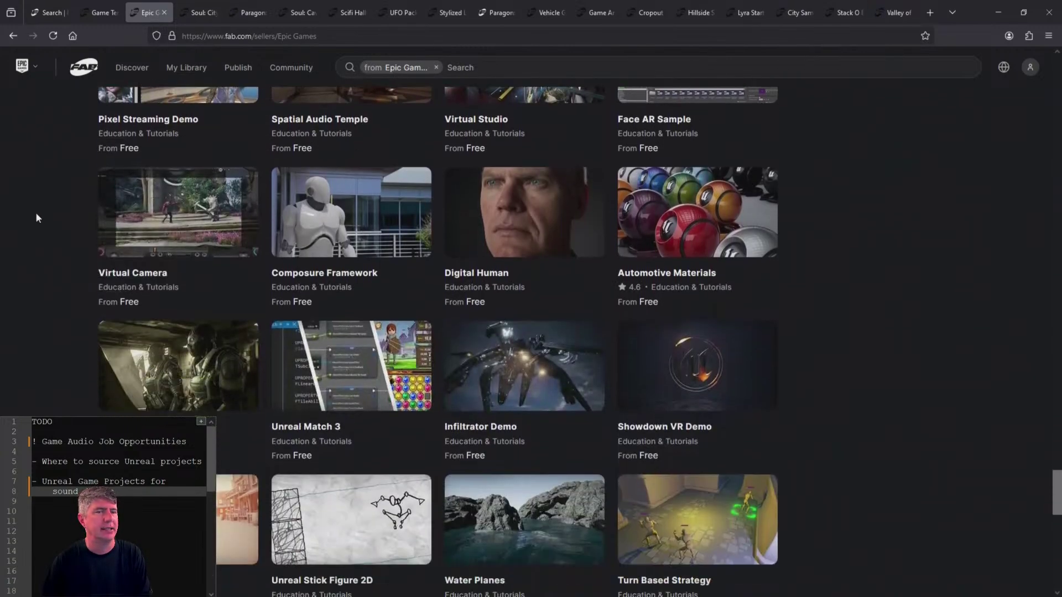
{"action": "scroll", "coordinate": [85, 224], "scroll_direction": "down", "scroll_amount": 4}
{"action": "scroll", "coordinate": [68, 224], "scroll_direction": "down", "scroll_amount": 6}
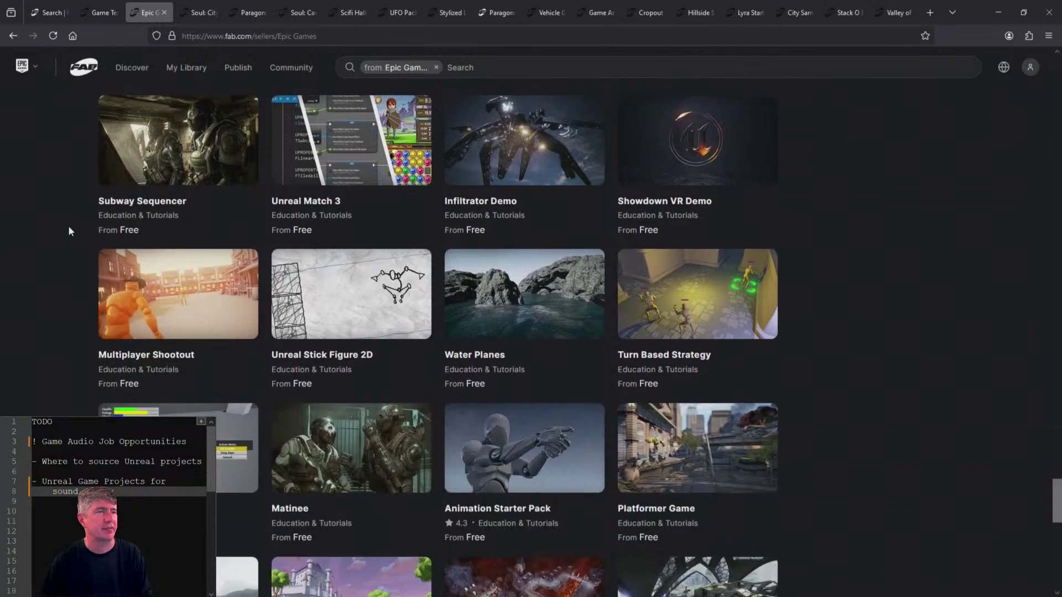
{"action": "scroll", "coordinate": [67, 227], "scroll_direction": "down", "scroll_amount": 2}
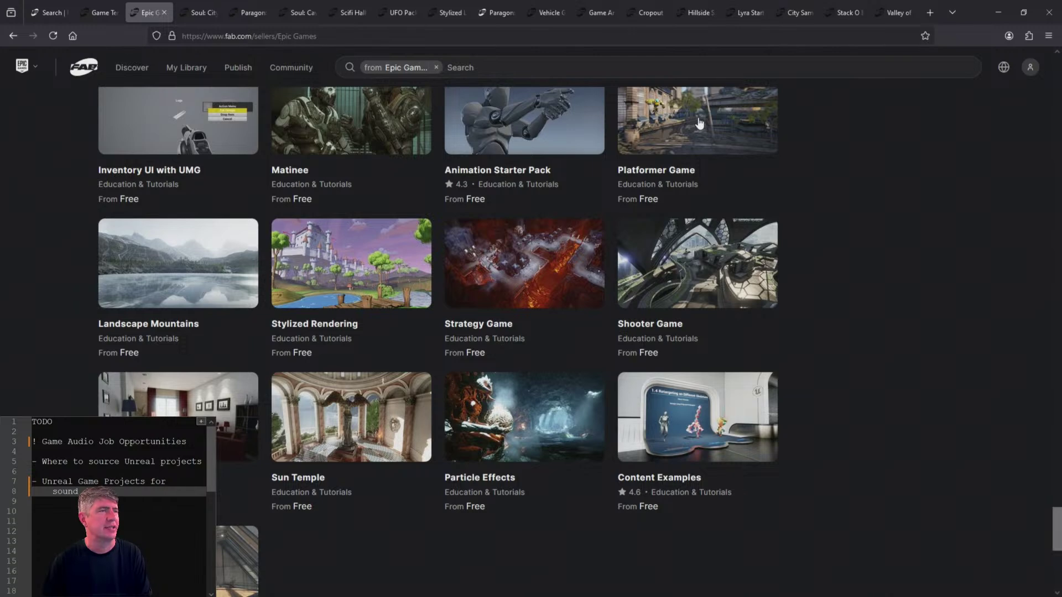
{"action": "scroll", "coordinate": [68, 236], "scroll_direction": "down", "scroll_amount": 2}
{"action": "scroll", "coordinate": [72, 232], "scroll_direction": "down", "scroll_amount": 3}
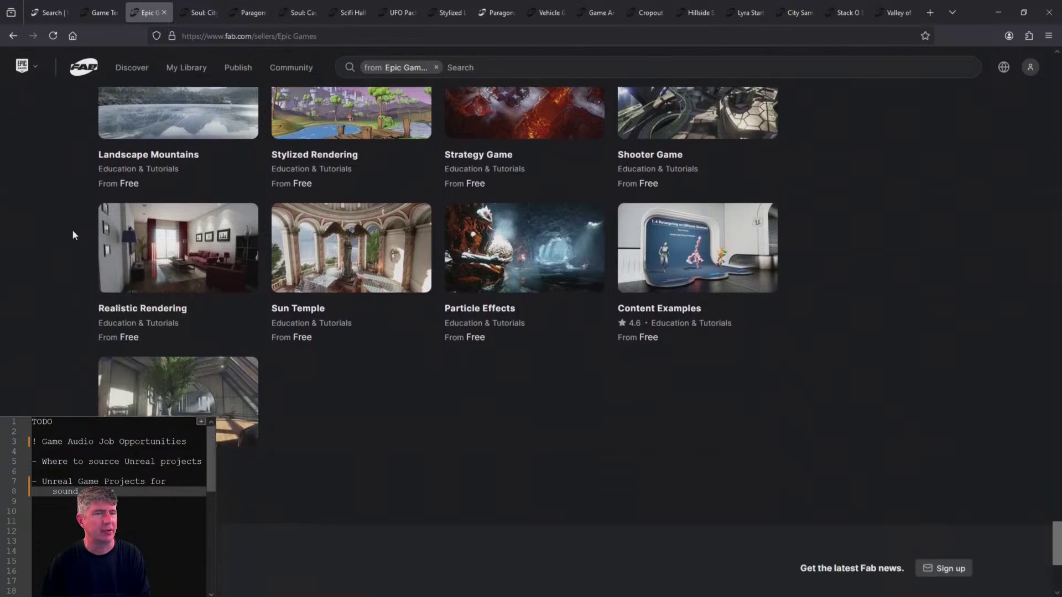
- Check the Soul: City listing's description and supported engine versions, and close the listing
{"action": "left_click", "coordinate": [198, 13]}
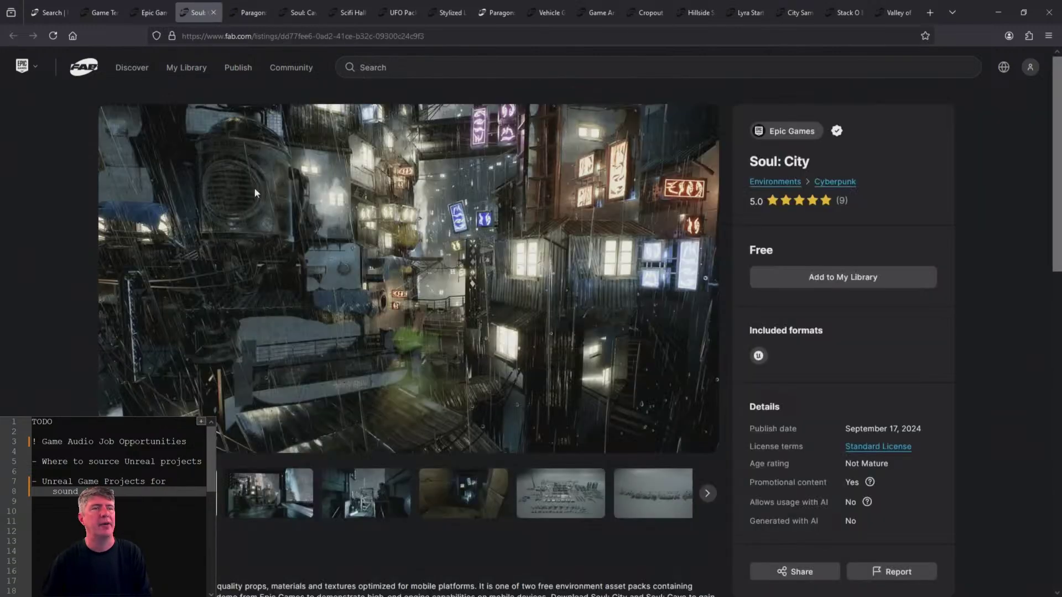
{"action": "scroll", "coordinate": [509, 254], "scroll_direction": "down", "scroll_amount": 5}
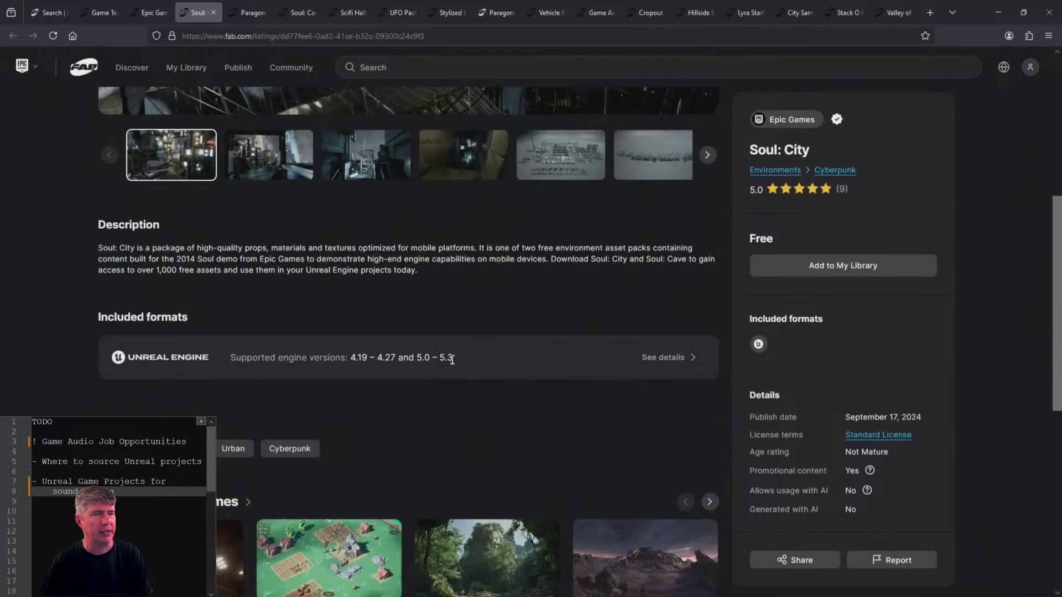
{"action": "left_click_drag", "start_coordinate": [350, 359], "coordinate": [468, 356]}
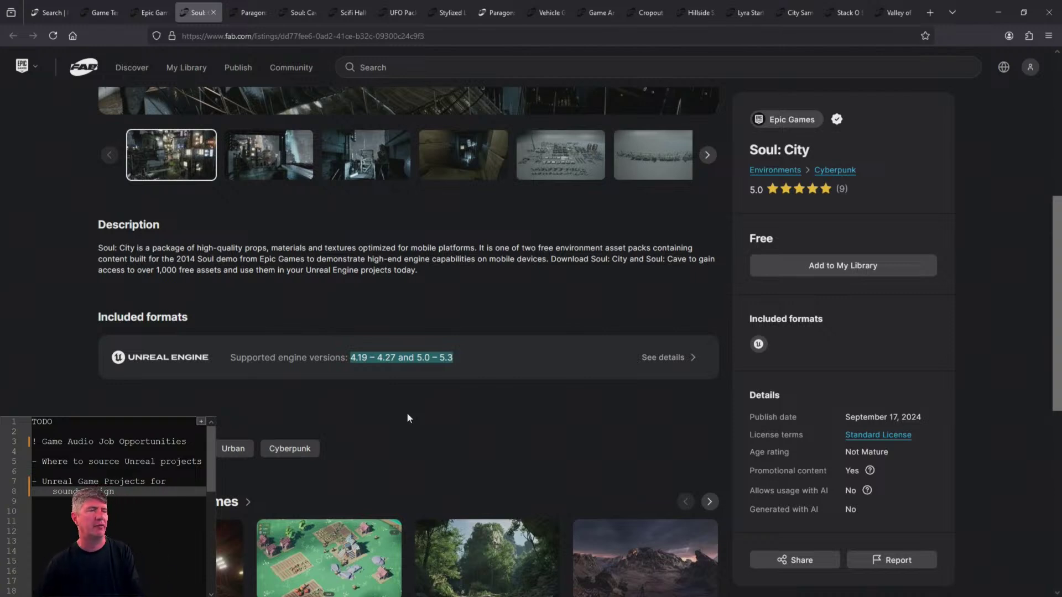
{"action": "scroll", "coordinate": [430, 421], "scroll_direction": "up", "scroll_amount": 5}
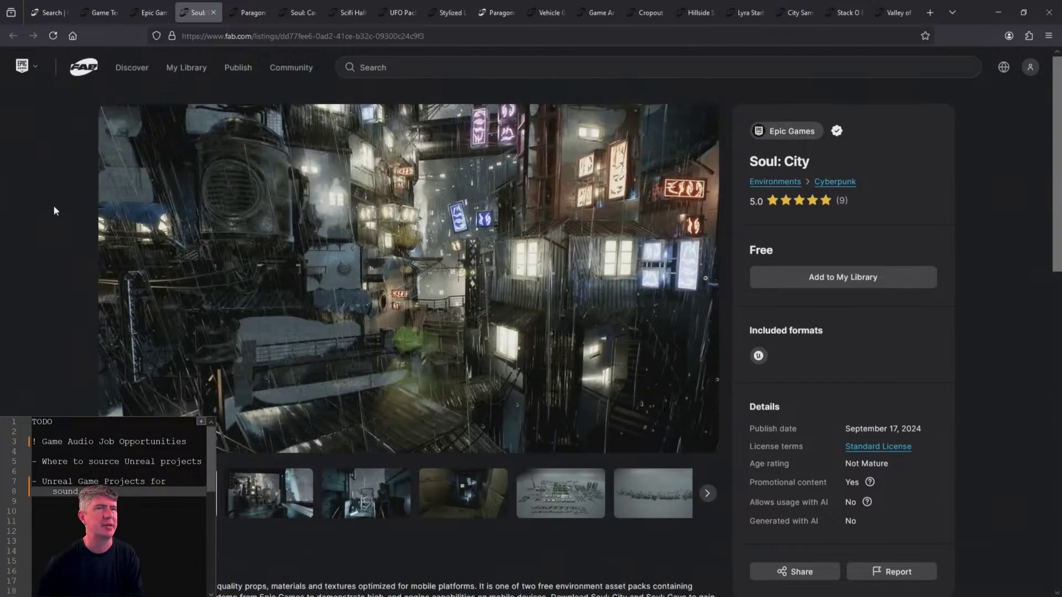
{"action": "key", "text": "ctrl+w"}
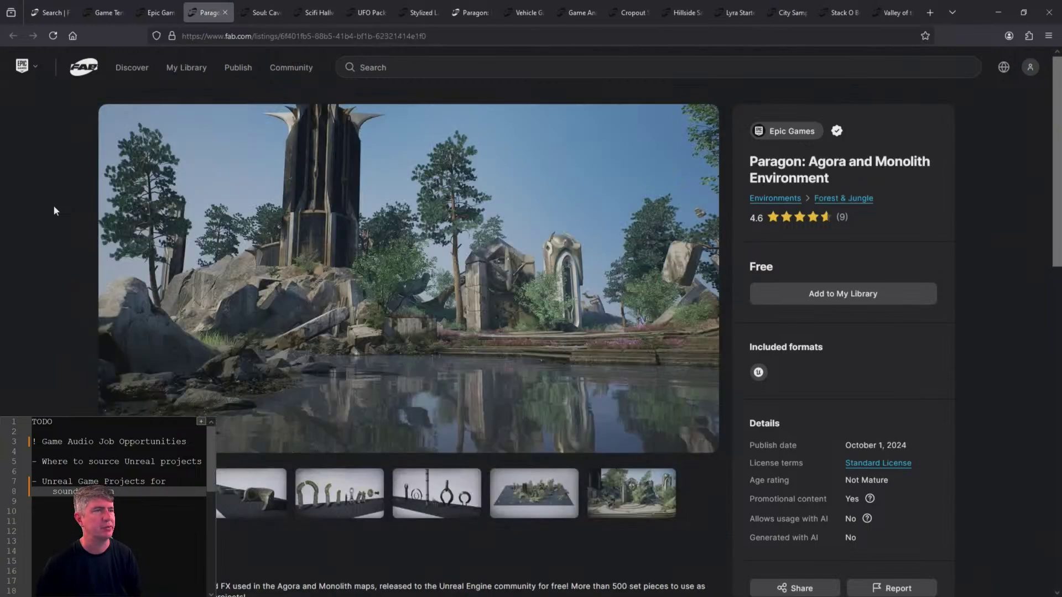
- Review the descriptions and supported engine versions of Paragon: Agora and Monolith Environment and Soul: Cave, closing each listing
{"action": "scroll", "coordinate": [334, 198], "scroll_direction": "down", "scroll_amount": 6}
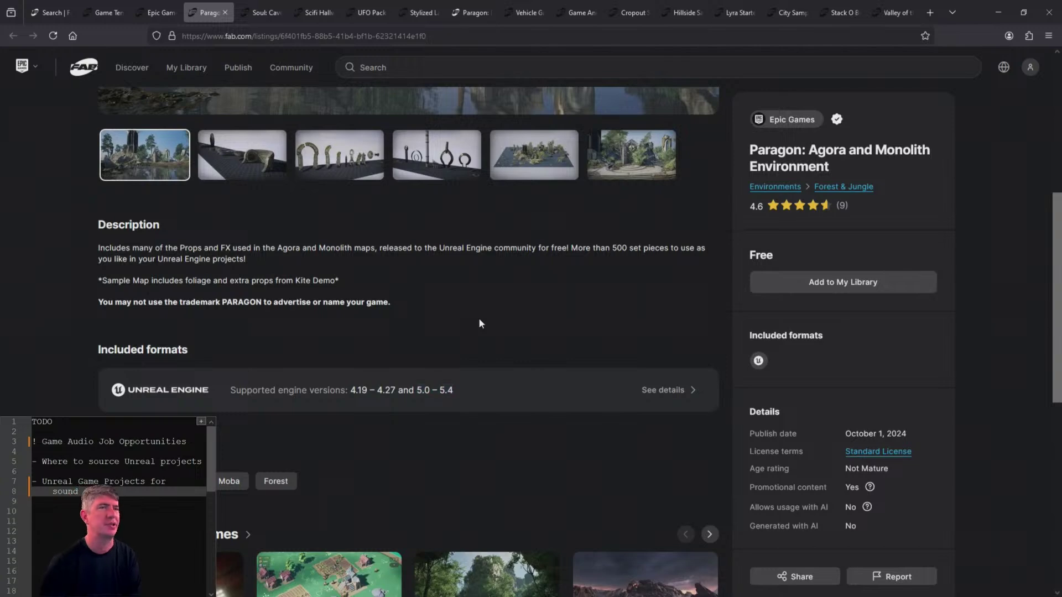
{"action": "key", "text": "ctrl+w"}
{"action": "scroll", "coordinate": [454, 331], "scroll_direction": "down", "scroll_amount": 5}
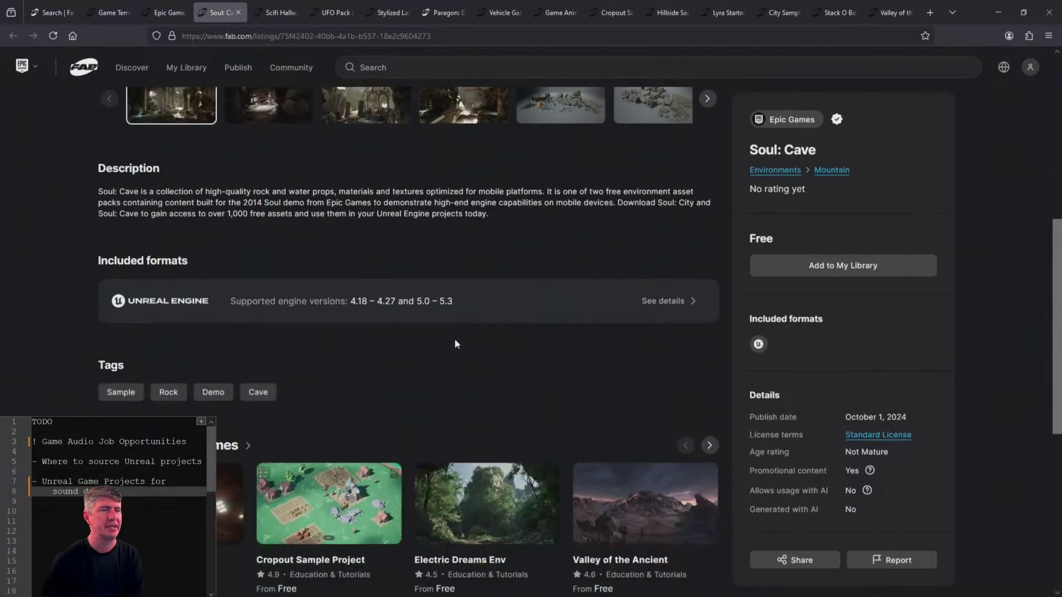
{"action": "mouse_move", "coordinate": [416, 301]}
{"action": "left_mouse_down"}
{"action": "mouse_move", "coordinate": [459, 299]}
{"action": "mouse_move", "coordinate": [415, 300]}
{"action": "left_mouse_up"}
{"action": "left_click", "coordinate": [460, 299]}
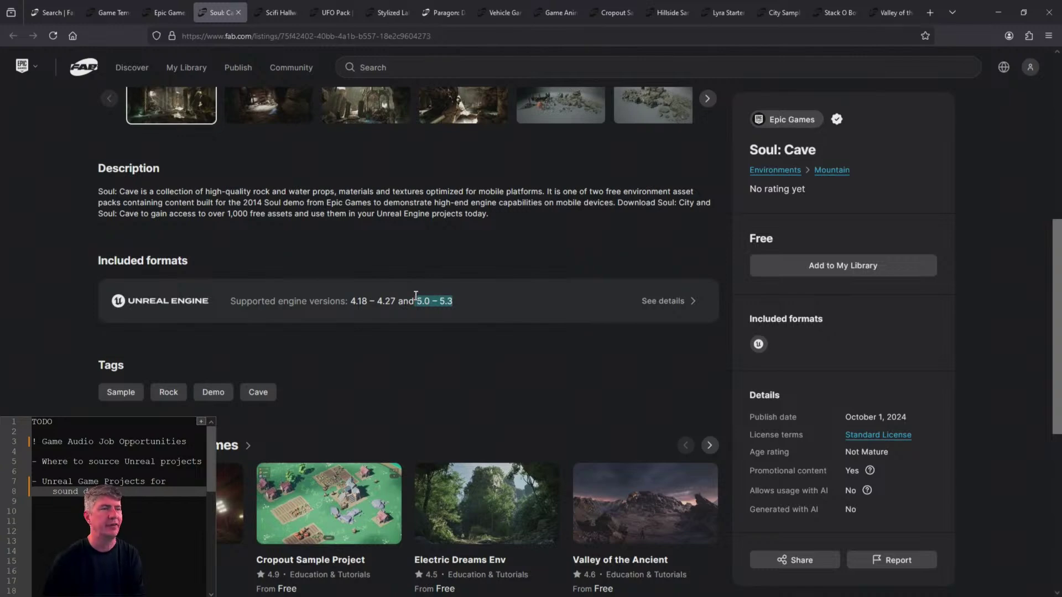
{"action": "scroll", "coordinate": [431, 281], "scroll_direction": "up", "scroll_amount": 5}
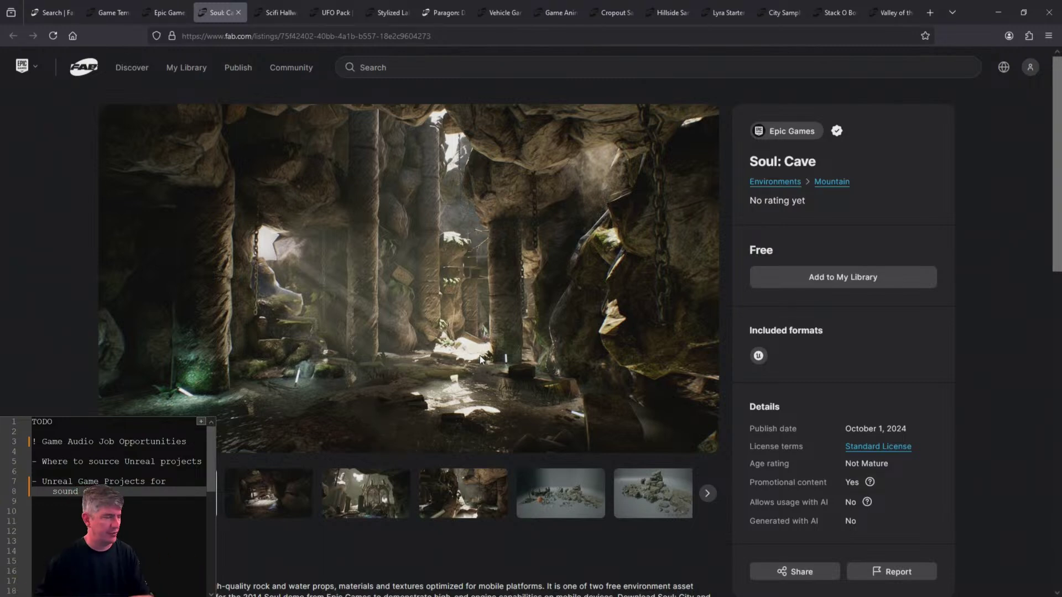
{"action": "middle_click", "coordinate": [214, 17]}
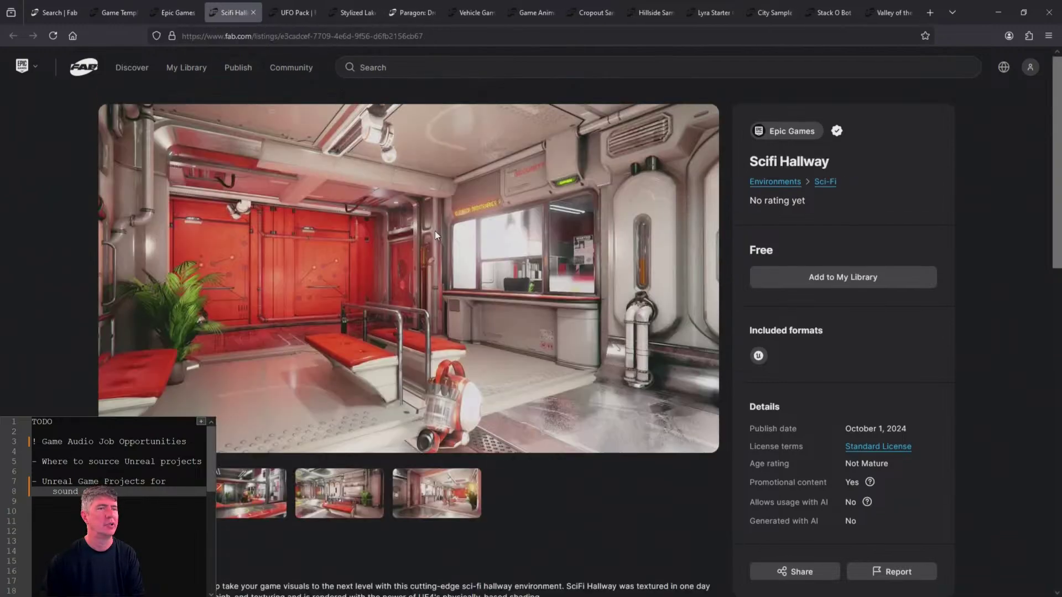
- Examine the Scifi Hallway listing's images, description and supported engine versions, keeping the listing open
{"action": "key", "text": "ctrl+w"}
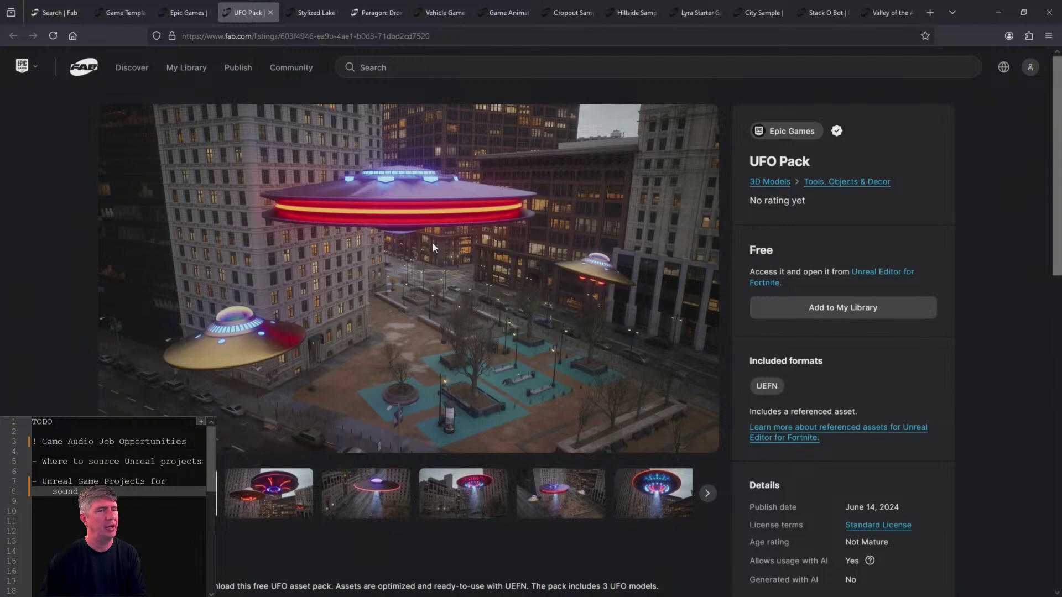
{"action": "key", "text": "ctrl+shift+t"}
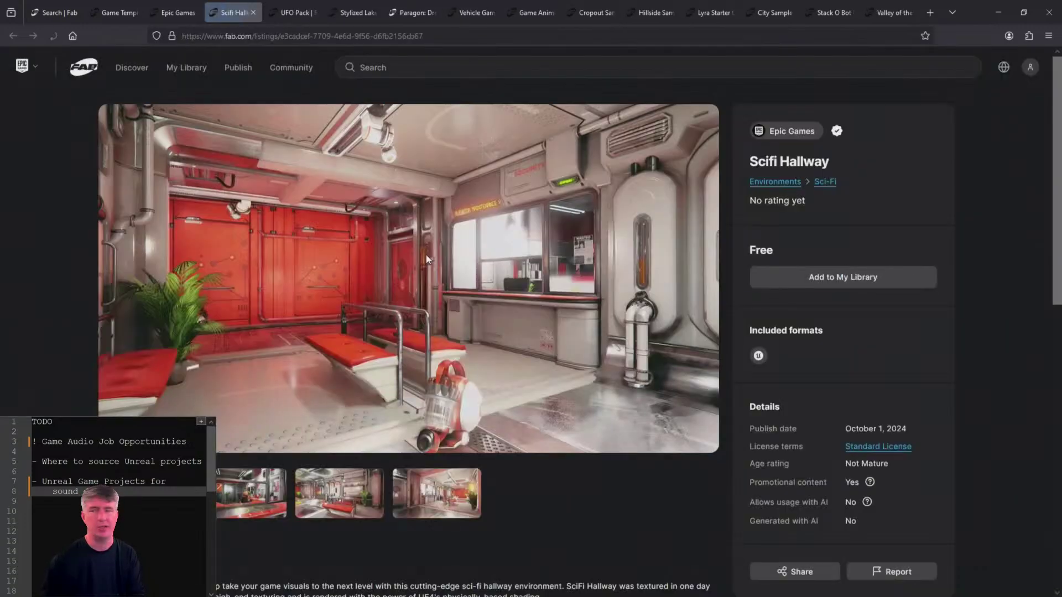
{"action": "scroll", "coordinate": [418, 276], "scroll_direction": "down", "scroll_amount": 5}
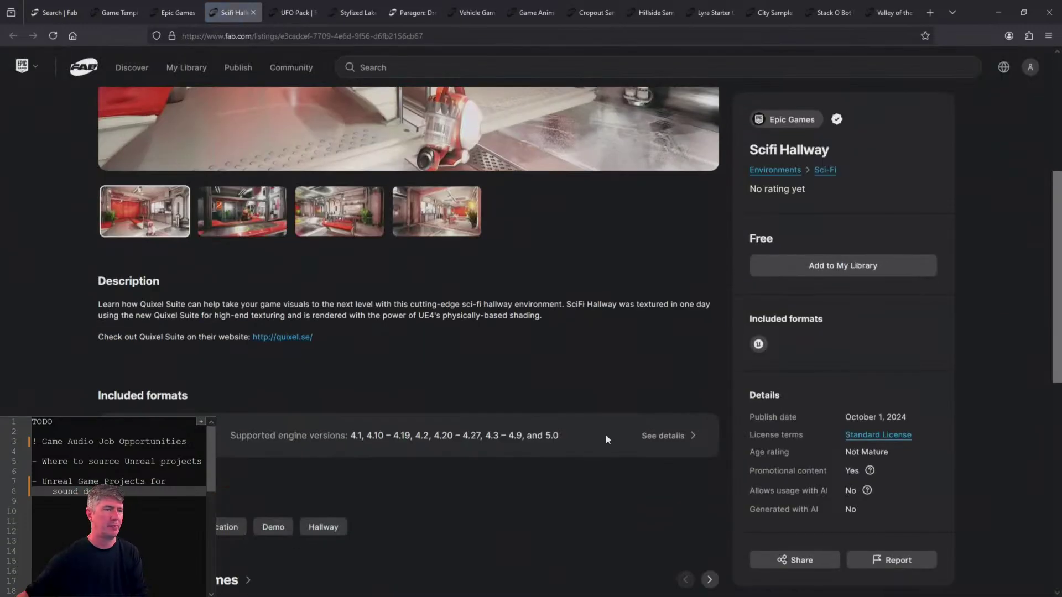
{"action": "double_click", "coordinate": [551, 436]}
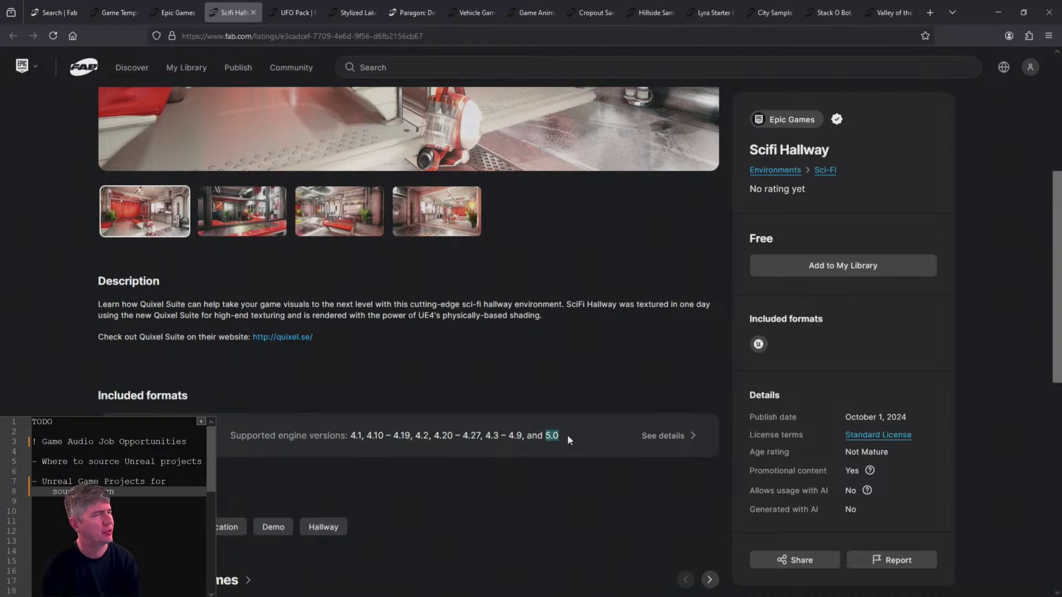
{"action": "left_click", "coordinate": [566, 364]}
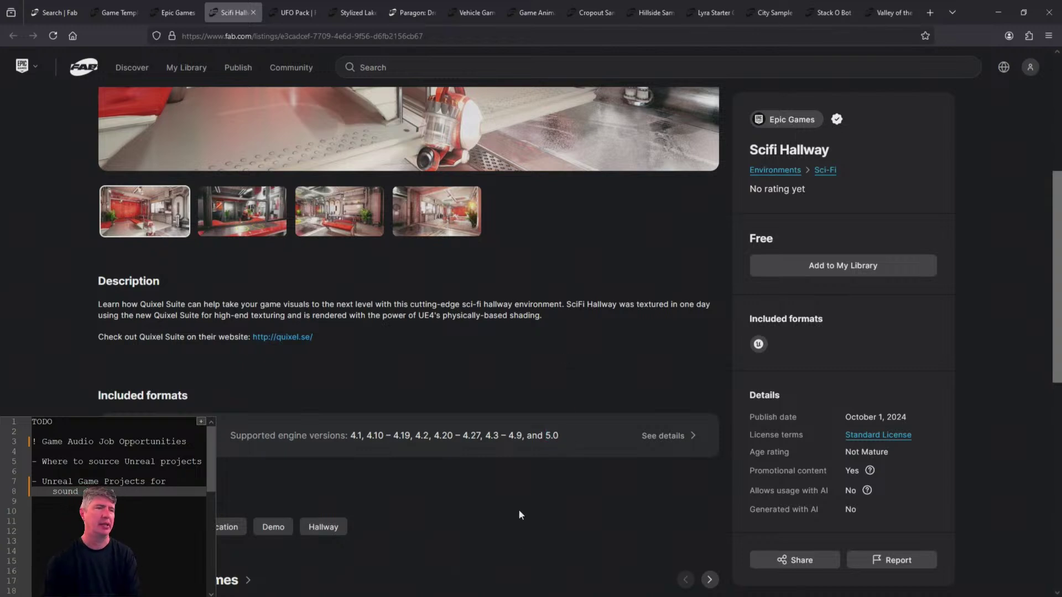
{"action": "double_click", "coordinate": [551, 435]}
{"action": "left_click", "coordinate": [546, 399]}
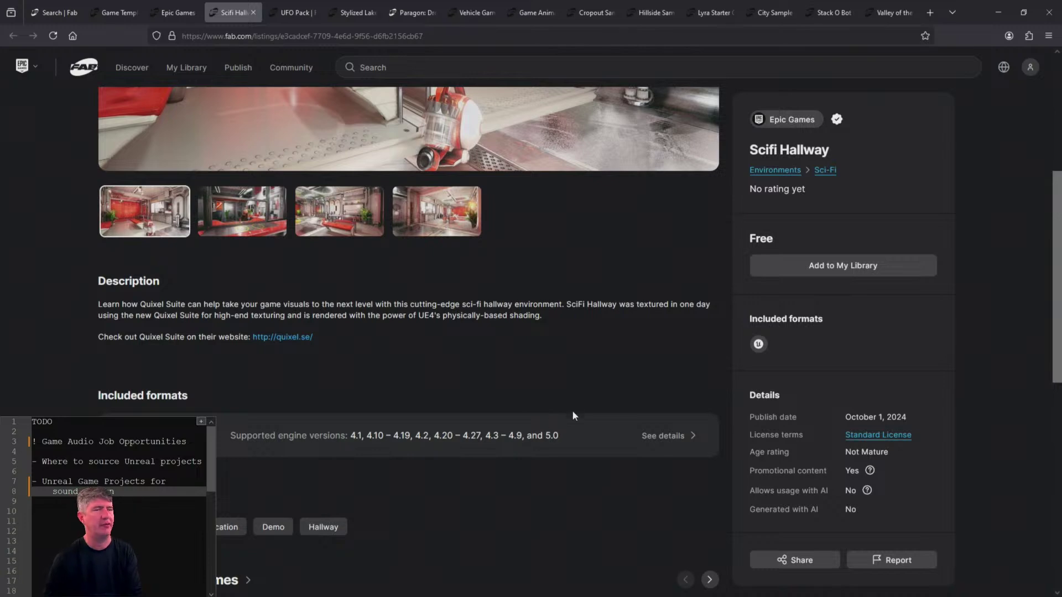
{"action": "scroll", "coordinate": [550, 400], "scroll_direction": "up", "scroll_amount": 5}
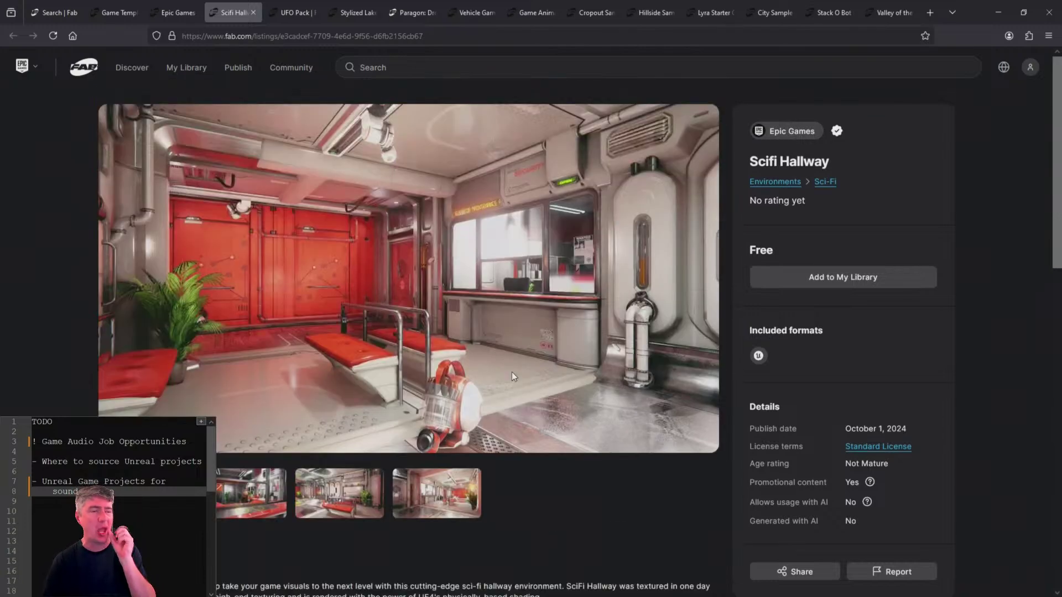
{"action": "scroll", "coordinate": [479, 392], "scroll_direction": "down", "scroll_amount": 6}
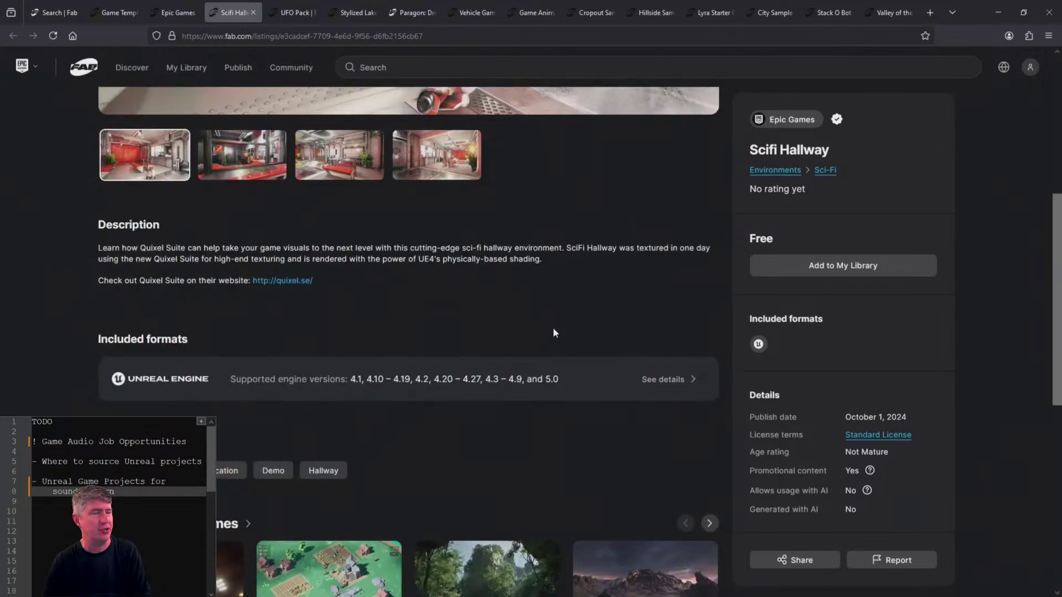
- Switch to the UFO Pack listing, check its description and included formats, and close it
{"action": "key", "text": "ctrl+Tab"}
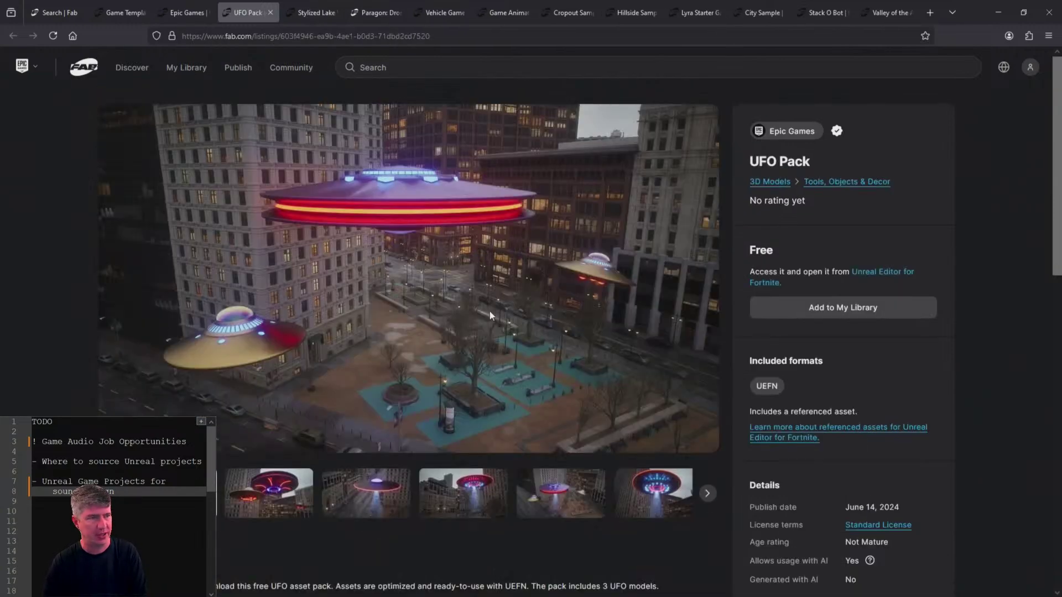
{"action": "scroll", "coordinate": [489, 311], "scroll_direction": "down", "scroll_amount": 5}
{"action": "scroll", "coordinate": [484, 316], "scroll_direction": "down", "scroll_amount": 1}
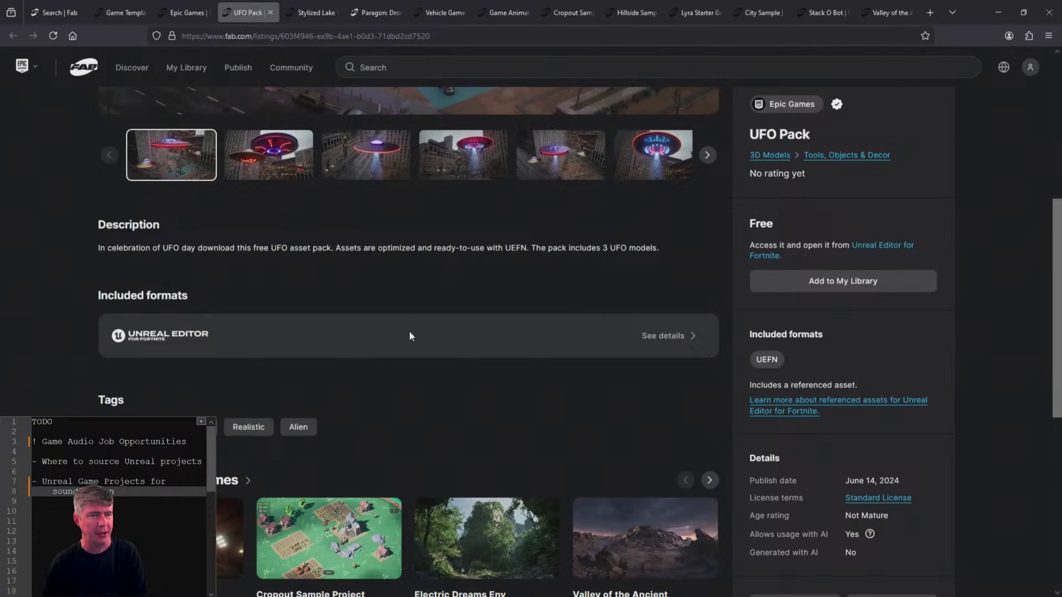
{"action": "left_click_drag", "start_coordinate": [158, 249], "coordinate": [325, 252]}
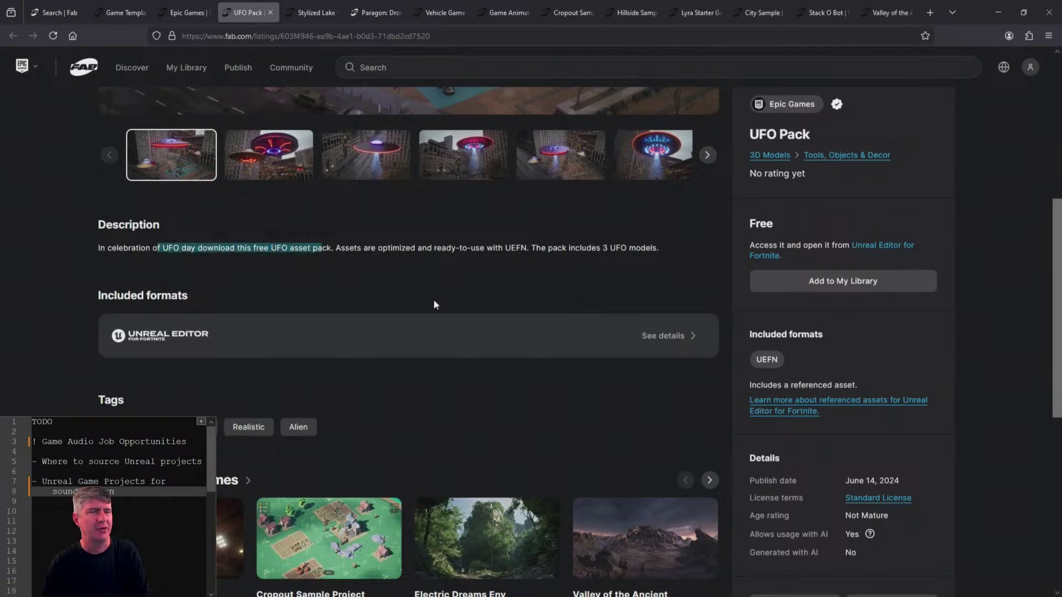
{"action": "scroll", "coordinate": [433, 301], "scroll_direction": "up", "scroll_amount": 6}
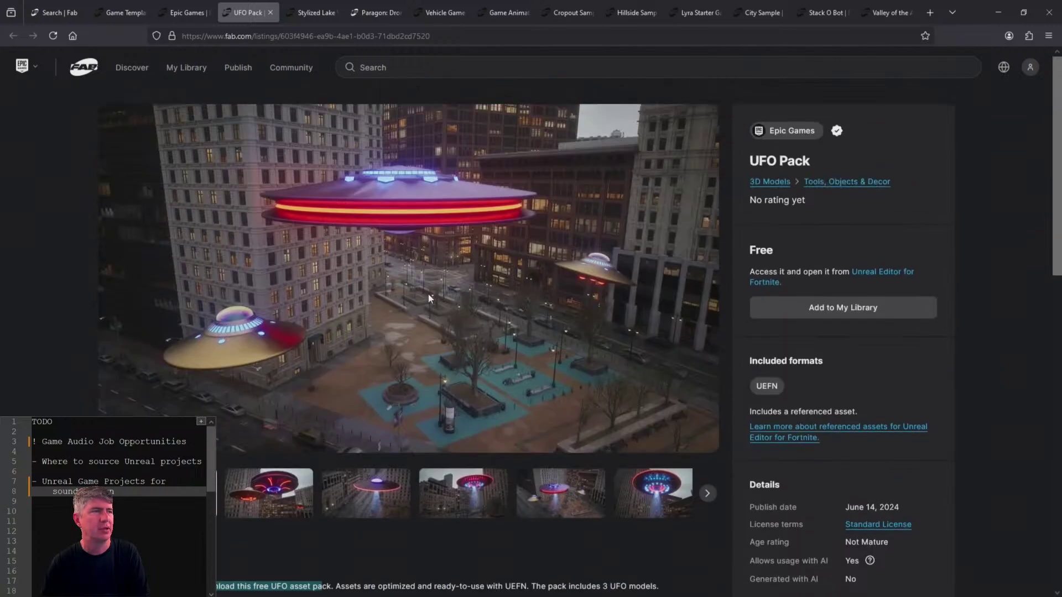
{"action": "scroll", "coordinate": [427, 291], "scroll_direction": "down", "scroll_amount": 6}
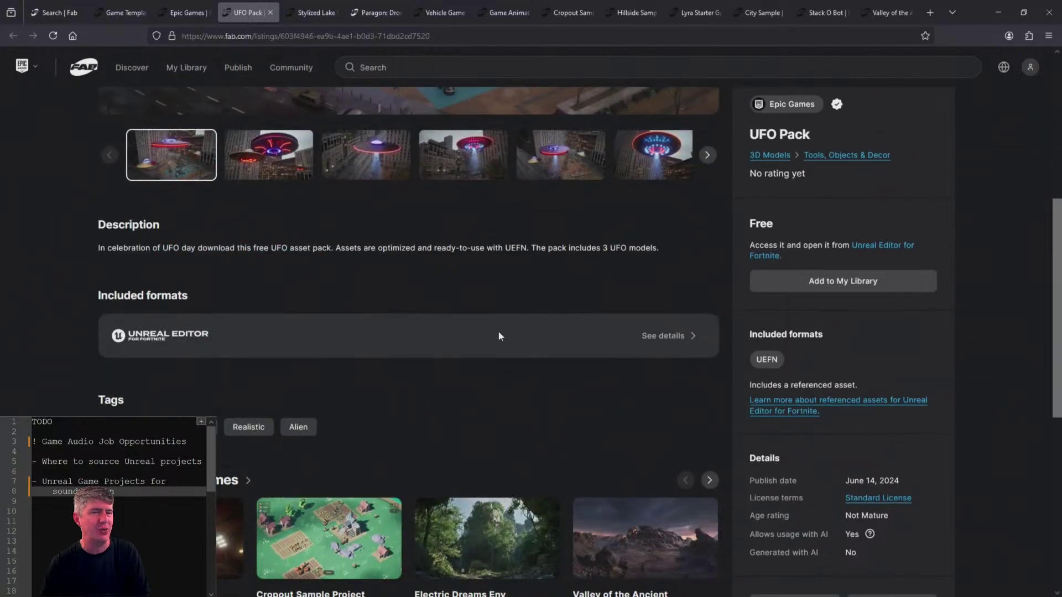
{"action": "left_click_drag", "start_coordinate": [190, 338], "coordinate": [116, 332]}
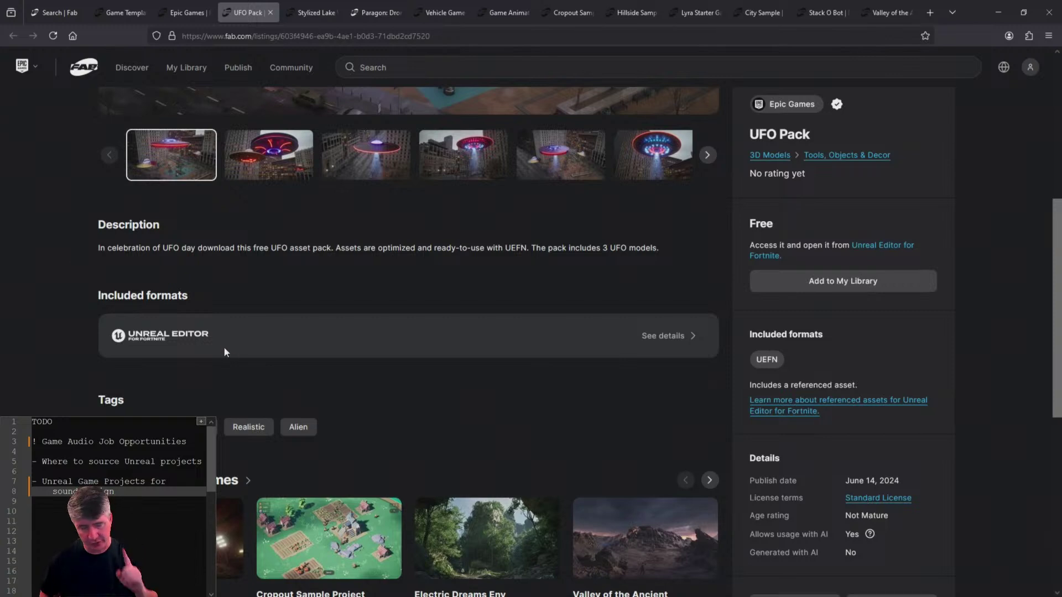
{"action": "left_click_drag", "start_coordinate": [192, 343], "coordinate": [210, 357]}
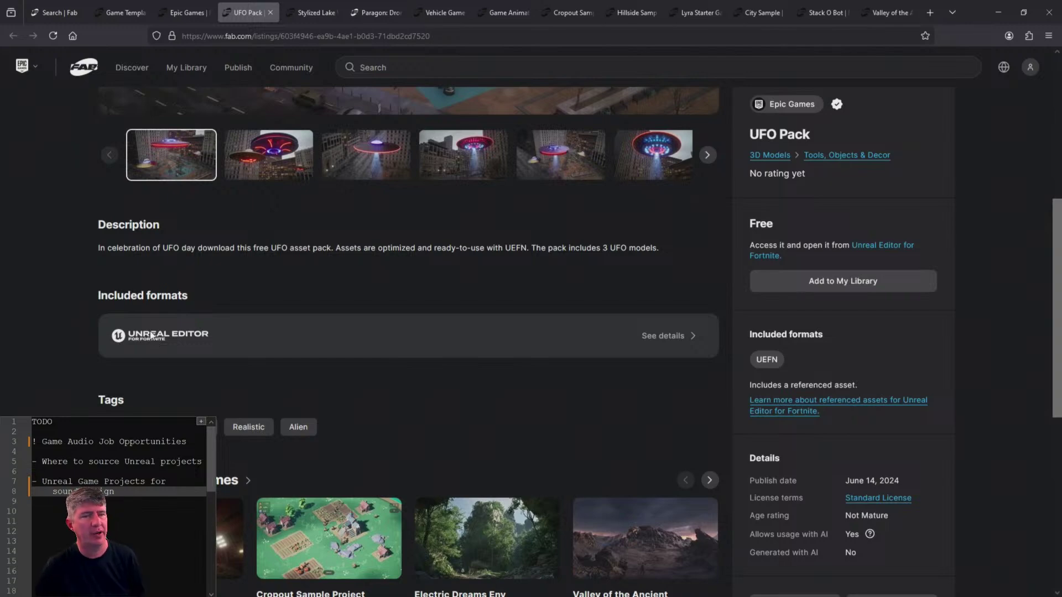
{"action": "scroll", "coordinate": [321, 276], "scroll_direction": "up", "scroll_amount": 5}
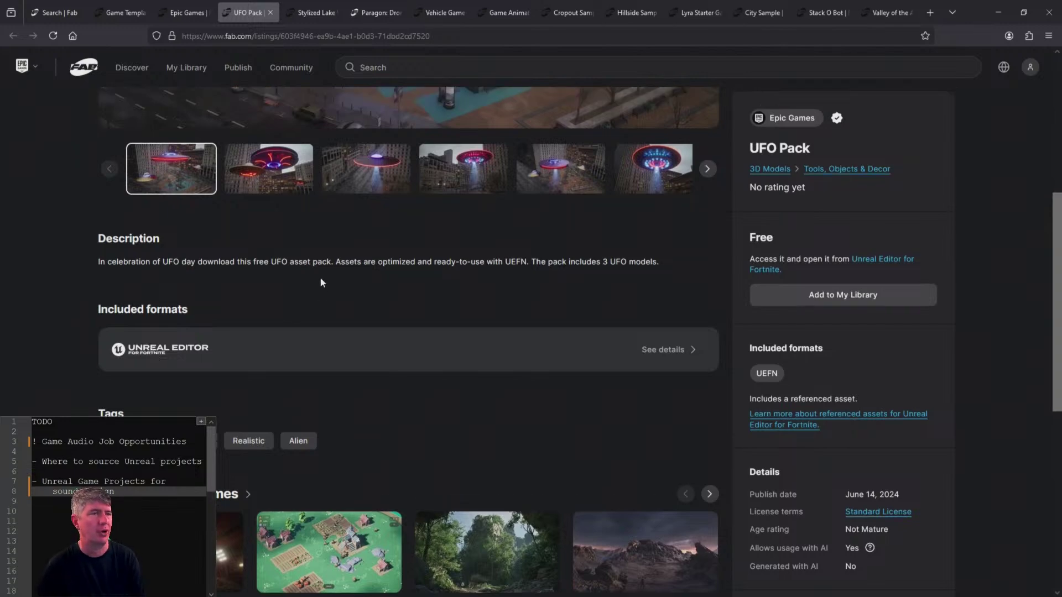
{"action": "key", "text": "ctrl+w"}
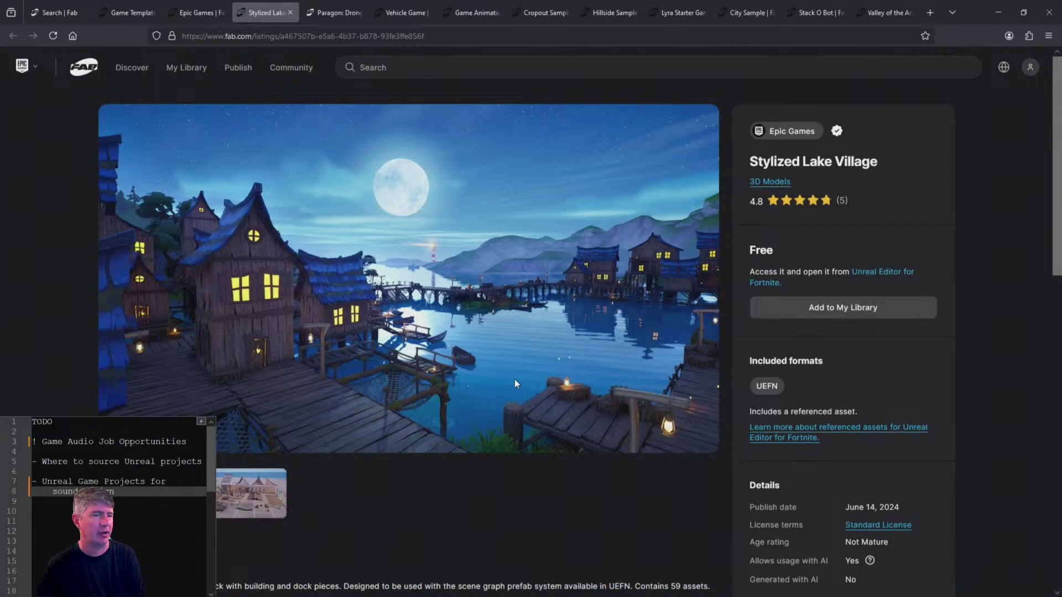
- Look over the Stylized Lake Village listing's images and details, and close it
{"action": "scroll", "coordinate": [498, 378], "scroll_direction": "down", "scroll_amount": 5}
{"action": "scroll", "coordinate": [469, 373], "scroll_direction": "up", "scroll_amount": 5}
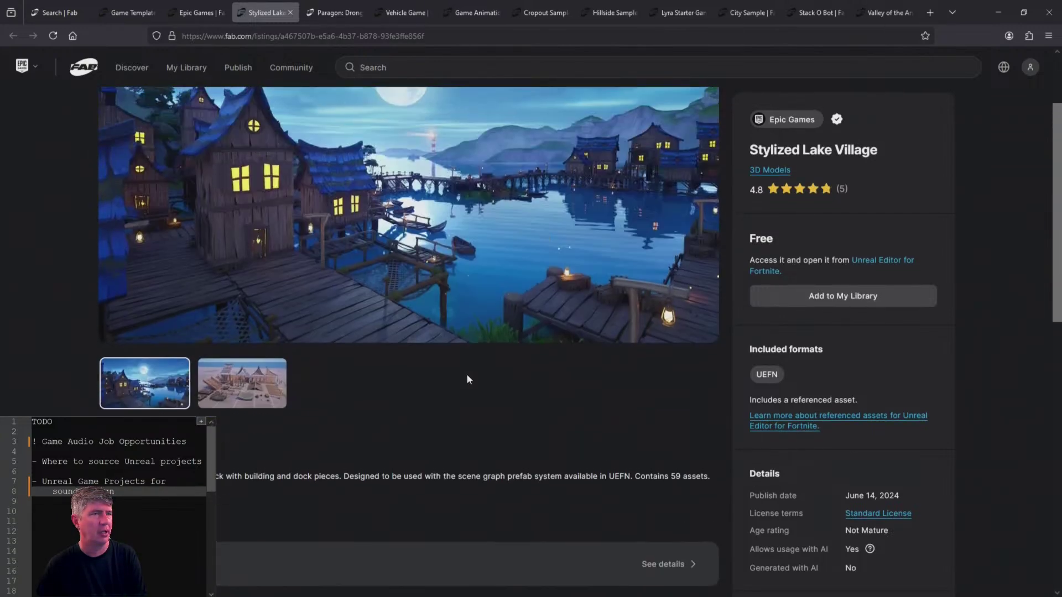
{"action": "key", "text": "ctrl+w"}
- Read the Paragon: Drongo listing's description and highlight its supported Unreal Engine 5 version range
{"action": "scroll", "coordinate": [429, 350], "scroll_direction": "down", "scroll_amount": 7}
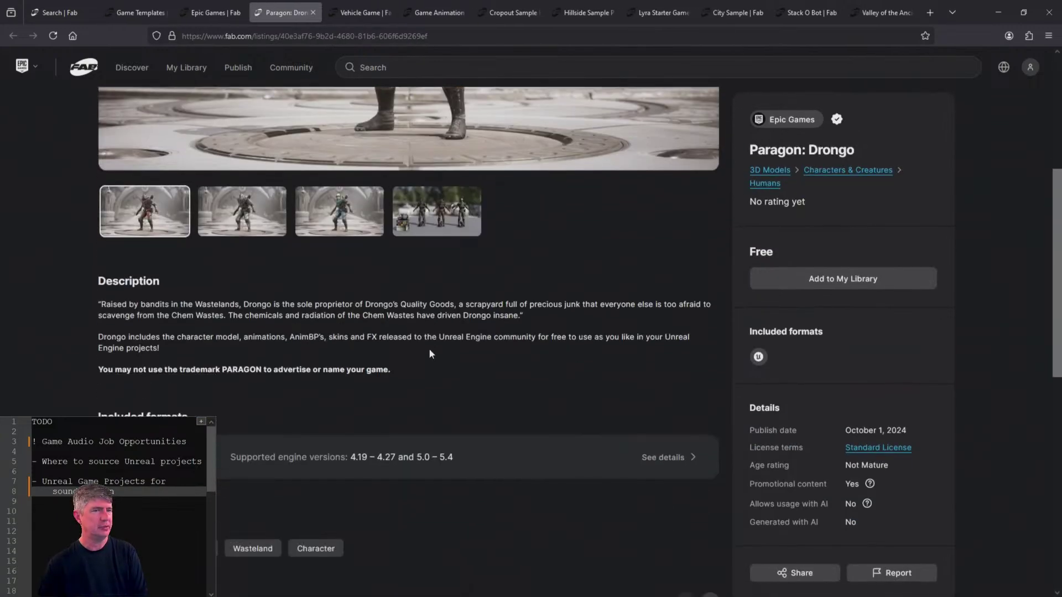
{"action": "scroll", "coordinate": [431, 347], "scroll_direction": "up", "scroll_amount": 5}
{"action": "scroll", "coordinate": [433, 341], "scroll_direction": "up", "scroll_amount": 2}
{"action": "scroll", "coordinate": [435, 339], "scroll_direction": "down", "scroll_amount": 4}
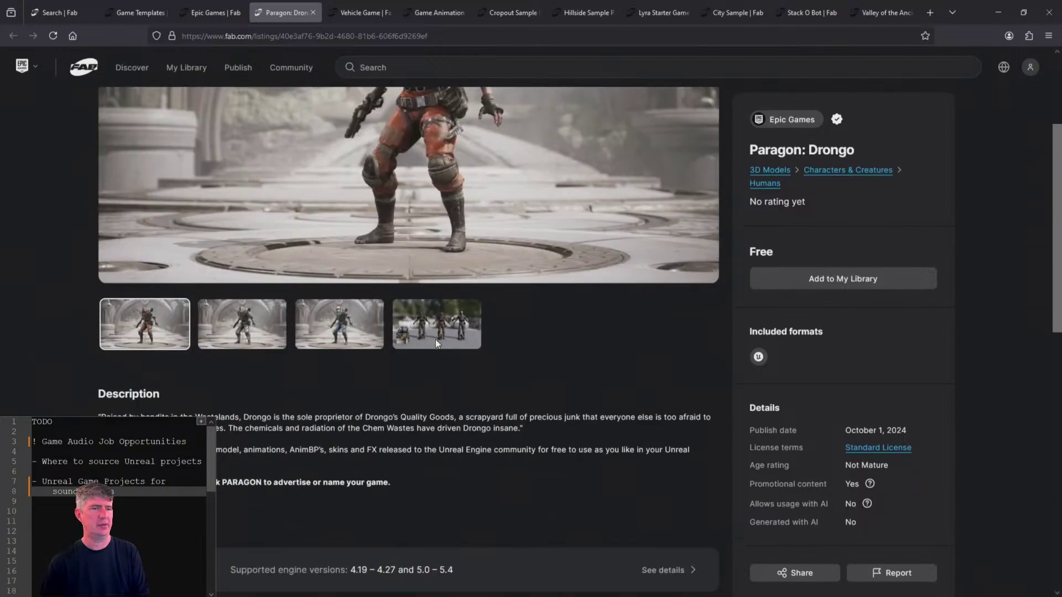
{"action": "scroll", "coordinate": [437, 336], "scroll_direction": "up", "scroll_amount": 4}
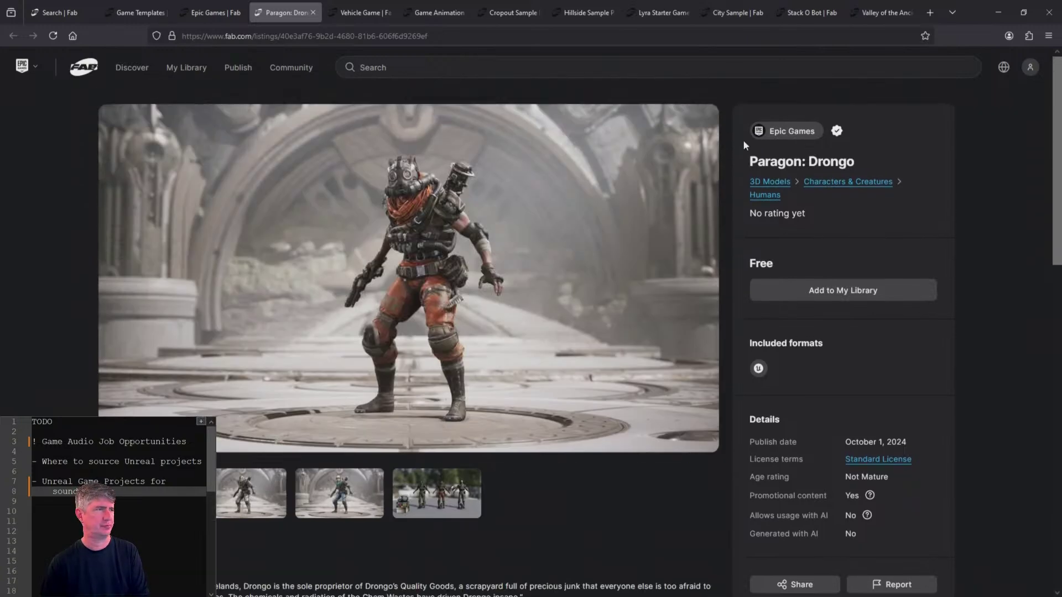
{"action": "scroll", "coordinate": [416, 235], "scroll_direction": "down", "scroll_amount": 7}
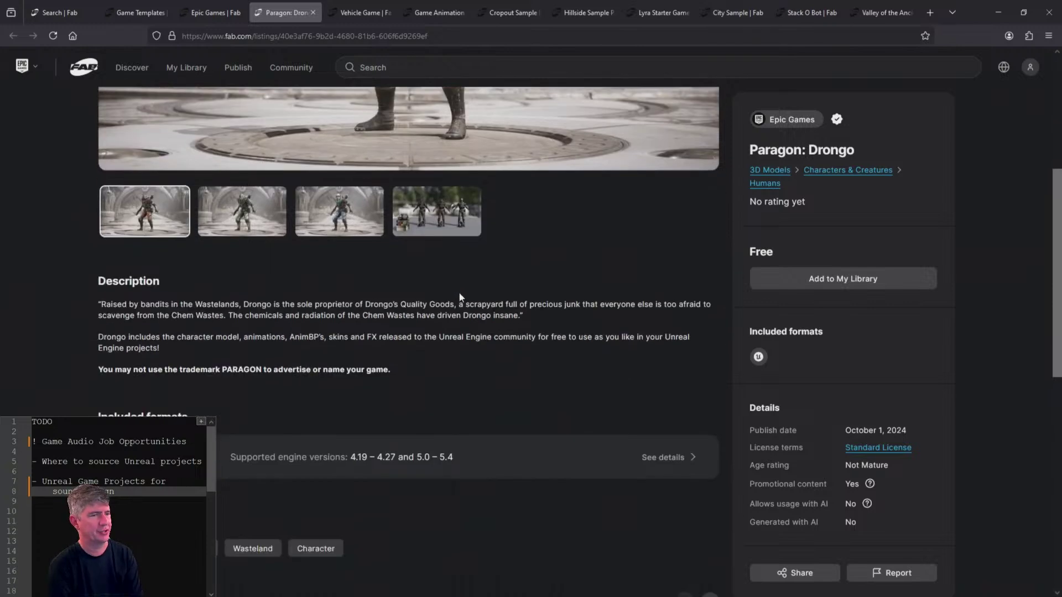
{"action": "left_click_drag", "start_coordinate": [486, 367], "coordinate": [451, 344]}
{"action": "left_click", "coordinate": [432, 339]}
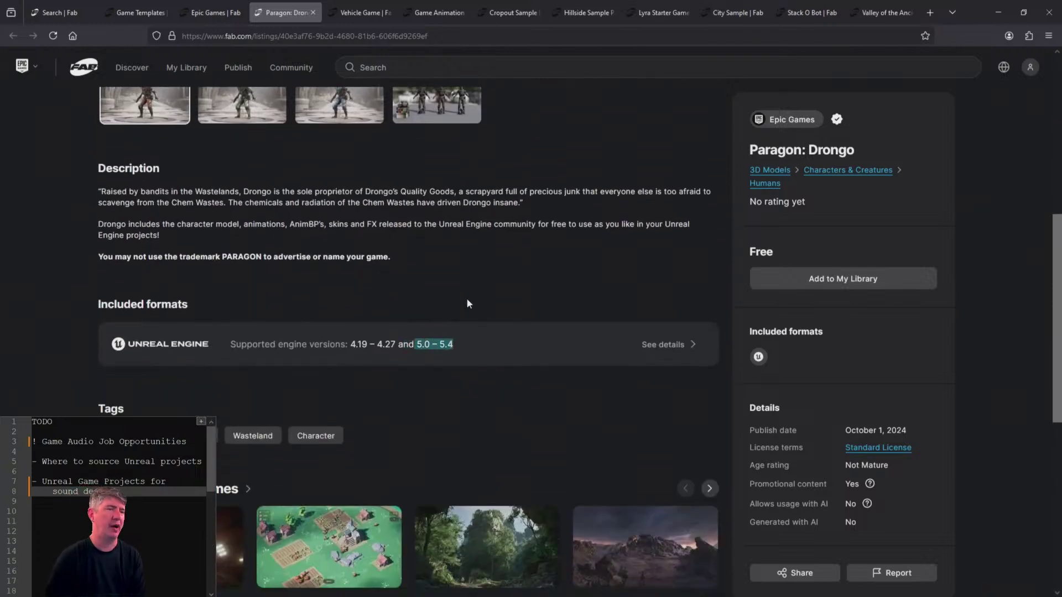
- Browse the Paragon: Drongo listing's character skin images, including the one showing all three skins, and close the listing
{"action": "scroll", "coordinate": [457, 307], "scroll_direction": "up", "scroll_amount": 5}
{"action": "scroll", "coordinate": [458, 313], "scroll_direction": "up", "scroll_amount": 1}
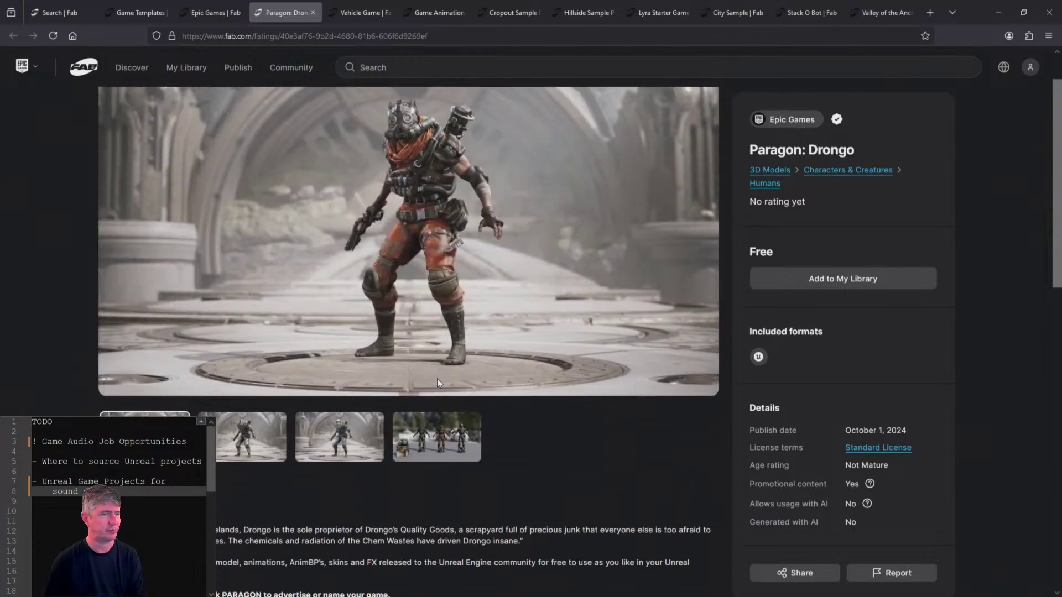
{"action": "left_click", "coordinate": [339, 437]}
{"action": "left_click", "coordinate": [242, 437]}
{"action": "scroll", "coordinate": [311, 398], "scroll_direction": "down", "scroll_amount": 2}
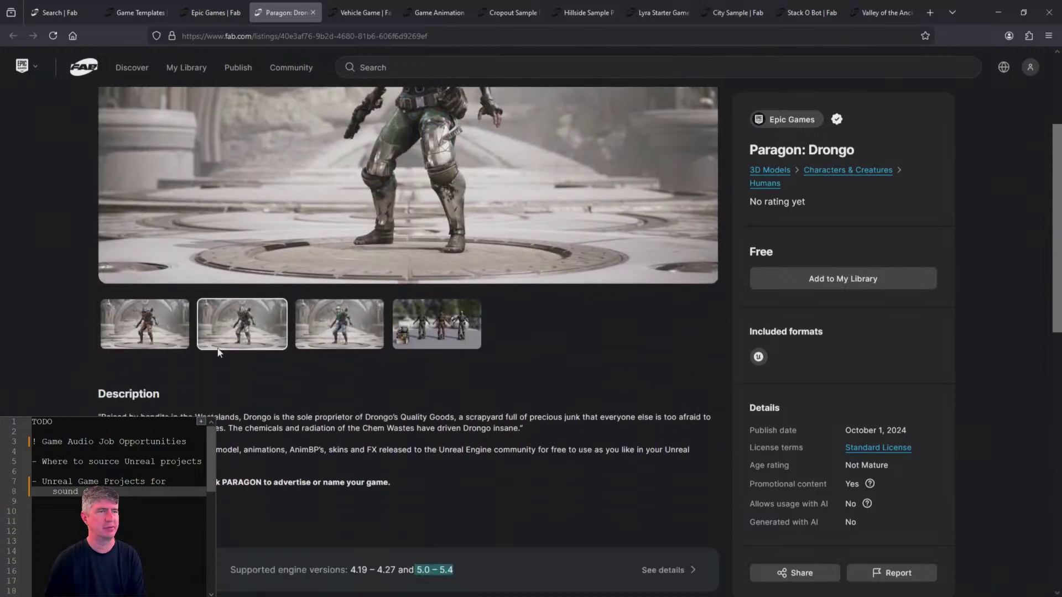
{"action": "scroll", "coordinate": [243, 309], "scroll_direction": "up", "scroll_amount": 1}
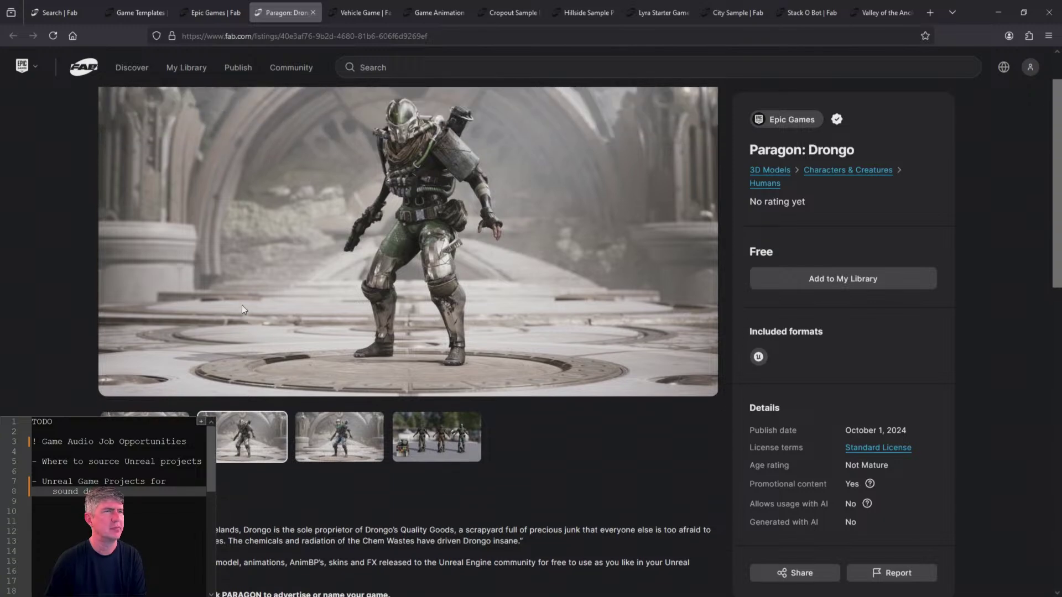
{"action": "scroll", "coordinate": [241, 308], "scroll_direction": "down", "scroll_amount": 1}
{"action": "left_click", "coordinate": [419, 332]}
{"action": "scroll", "coordinate": [428, 393], "scroll_direction": "up", "scroll_amount": 3}
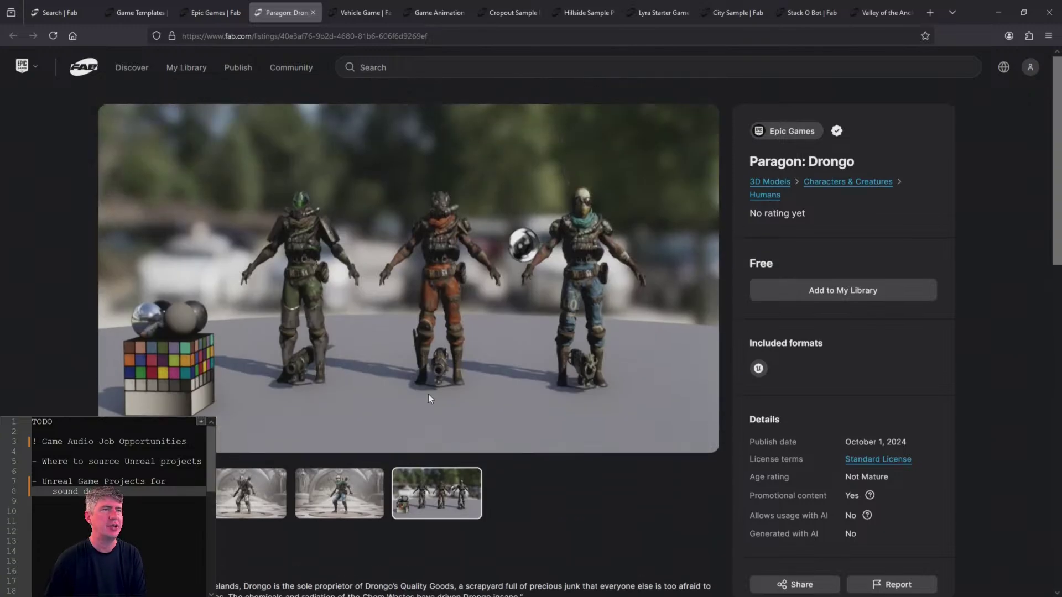
{"action": "scroll", "coordinate": [430, 396], "scroll_direction": "down", "scroll_amount": 7}
{"action": "scroll", "coordinate": [423, 420], "scroll_direction": "up", "scroll_amount": 1}
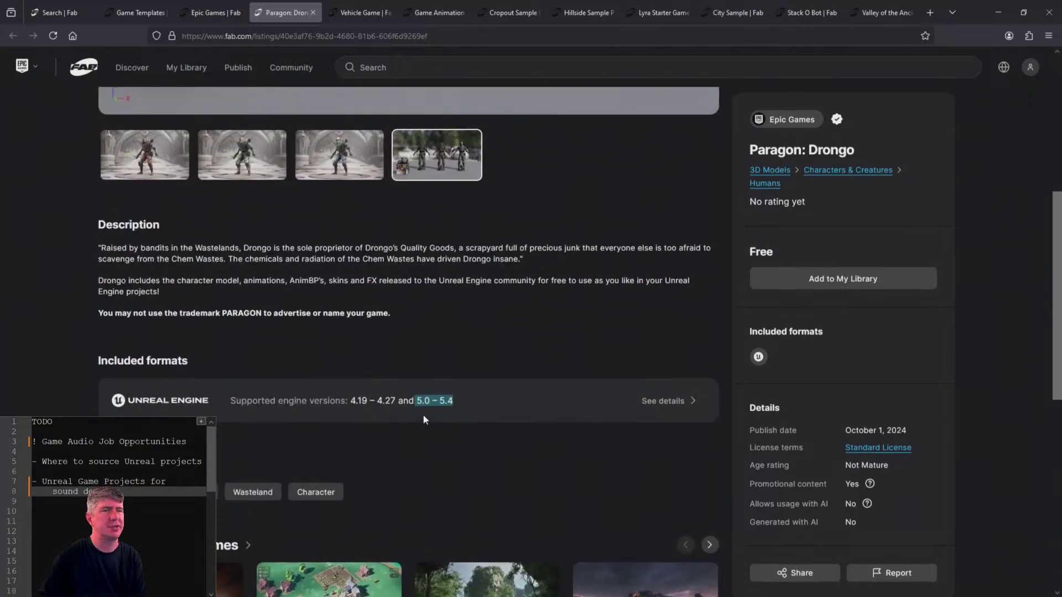
{"action": "scroll", "coordinate": [481, 316], "scroll_direction": "up", "scroll_amount": 6}
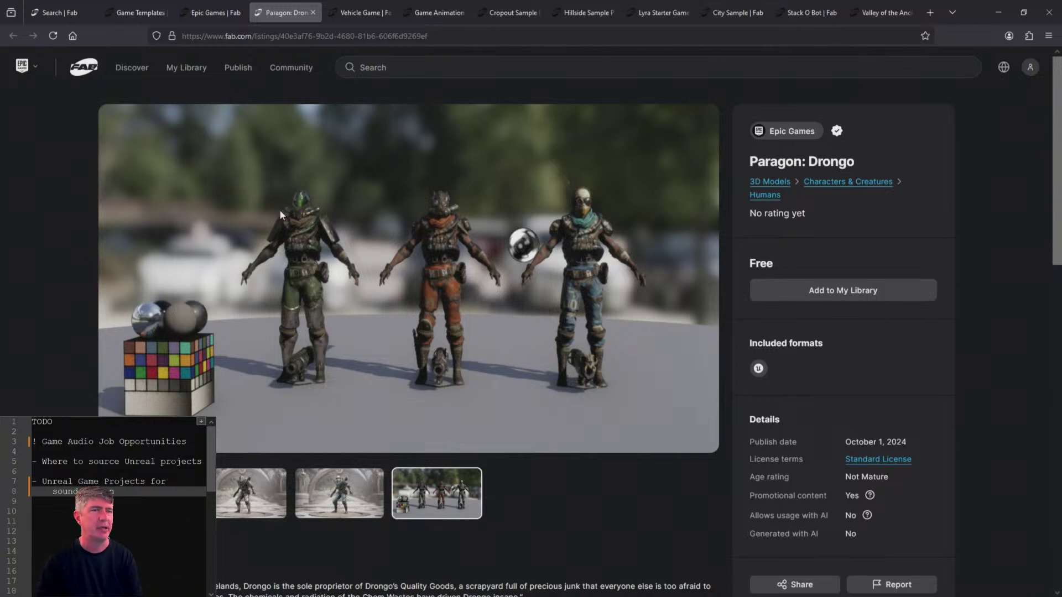
{"action": "left_click", "coordinate": [313, 12]}
- Review the Vehicle Game listing's description and highlight its supported engine versions, closing the listing when done
{"action": "scroll", "coordinate": [556, 231], "scroll_direction": "down", "scroll_amount": 5}
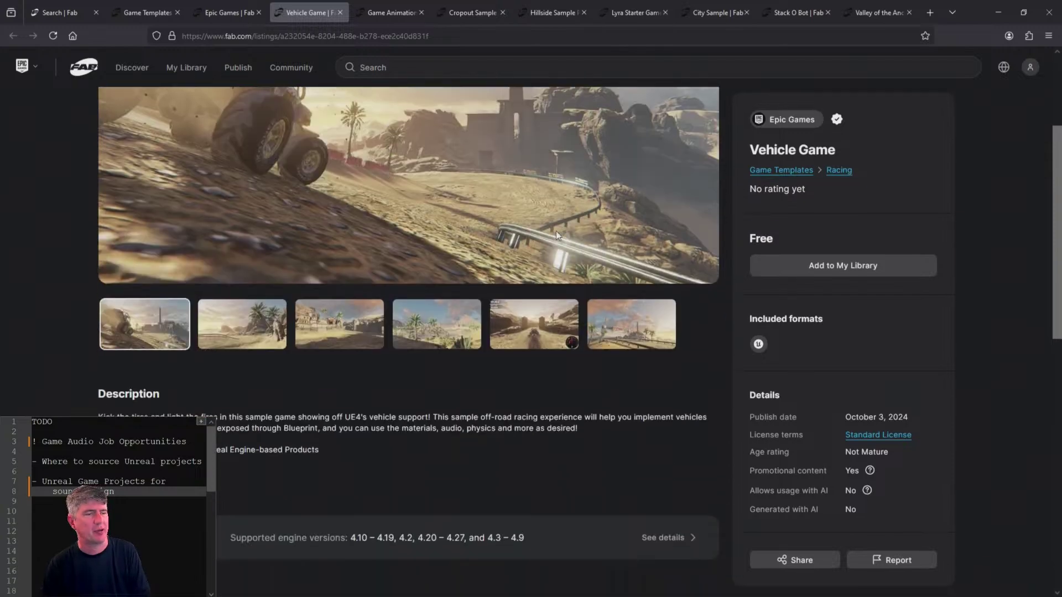
{"action": "scroll", "coordinate": [614, 321], "scroll_direction": "up", "scroll_amount": 5}
{"action": "scroll", "coordinate": [570, 365], "scroll_direction": "down", "scroll_amount": 5}
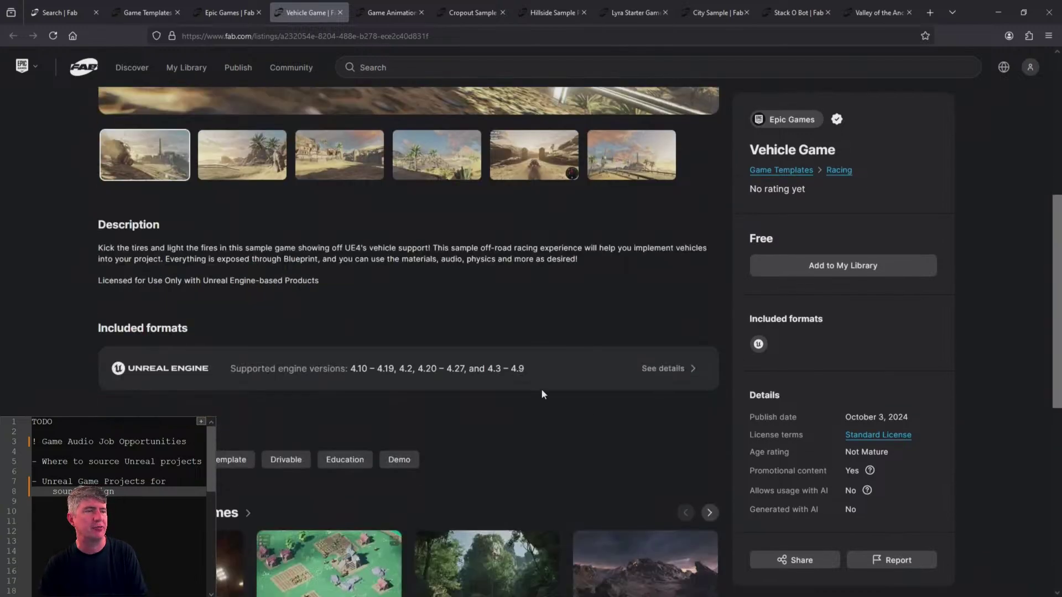
{"action": "left_click_drag", "start_coordinate": [563, 363], "coordinate": [400, 368]}
{"action": "left_click", "coordinate": [488, 320]}
{"action": "scroll", "coordinate": [453, 320], "scroll_direction": "up", "scroll_amount": 5}
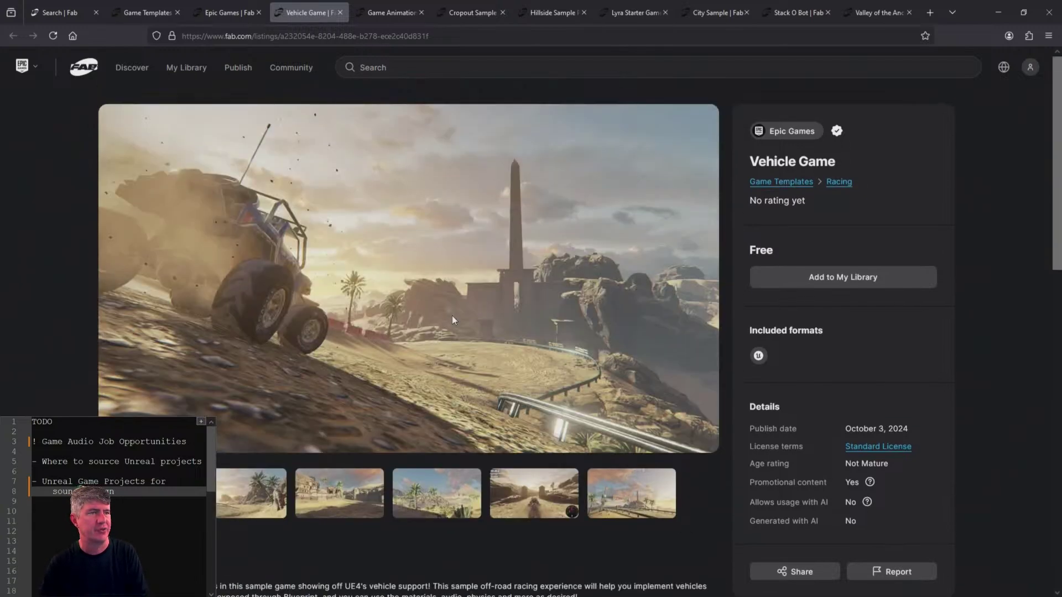
{"action": "key", "text": "ctrl+w"}
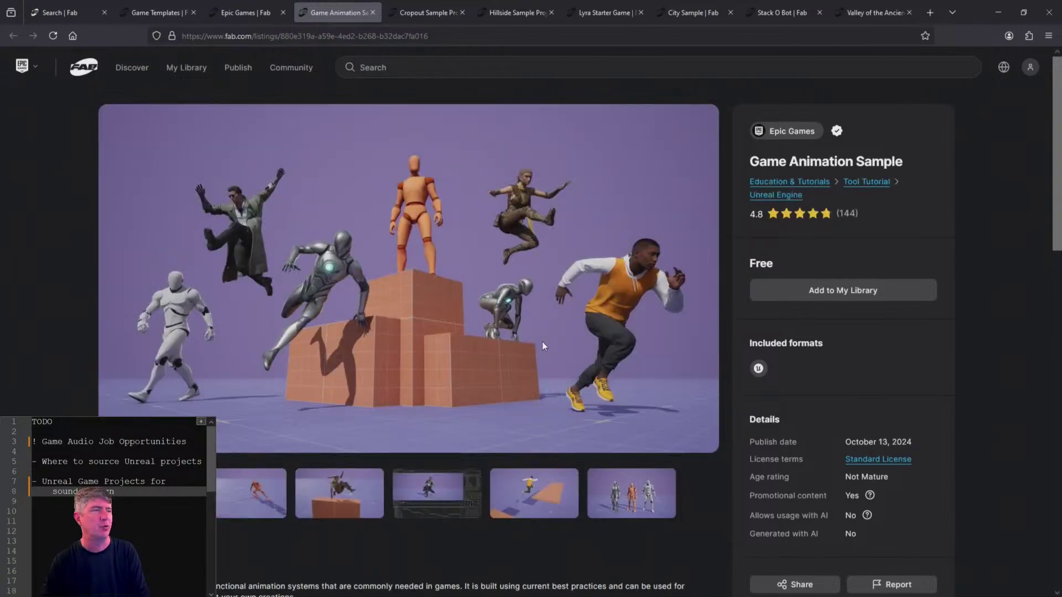
- Examine the Game Animation Sample listing's title, description and project features, and highlight its supported engine versions
{"action": "scroll", "coordinate": [542, 346], "scroll_direction": "down", "scroll_amount": 3}
{"action": "scroll", "coordinate": [586, 219], "scroll_direction": "up", "scroll_amount": 3}
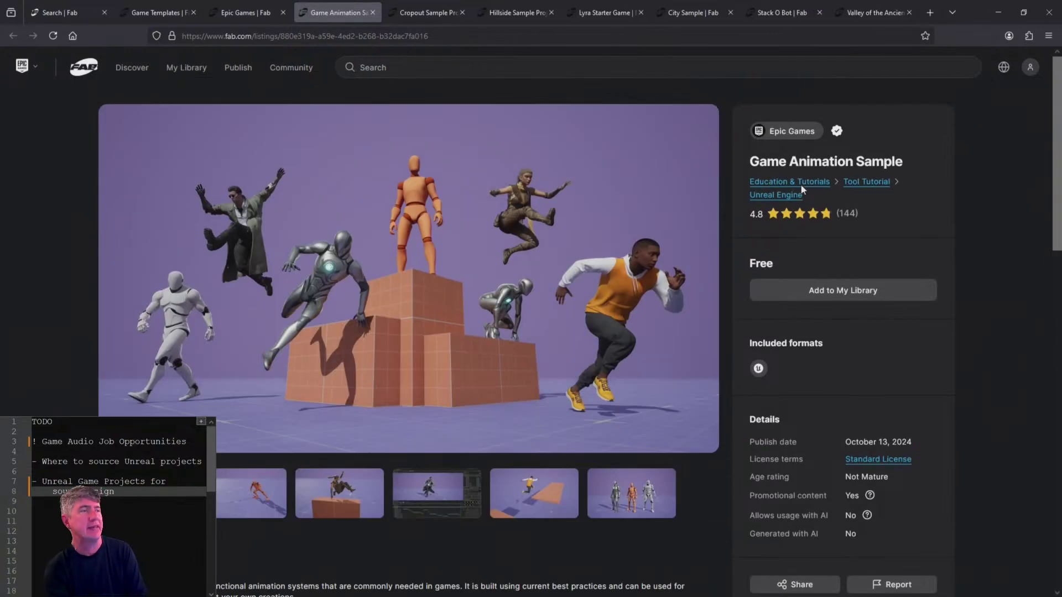
{"action": "left_click_drag", "start_coordinate": [753, 161], "coordinate": [815, 164]}
{"action": "left_click", "coordinate": [928, 161]}
{"action": "triple_click", "coordinate": [911, 159]}
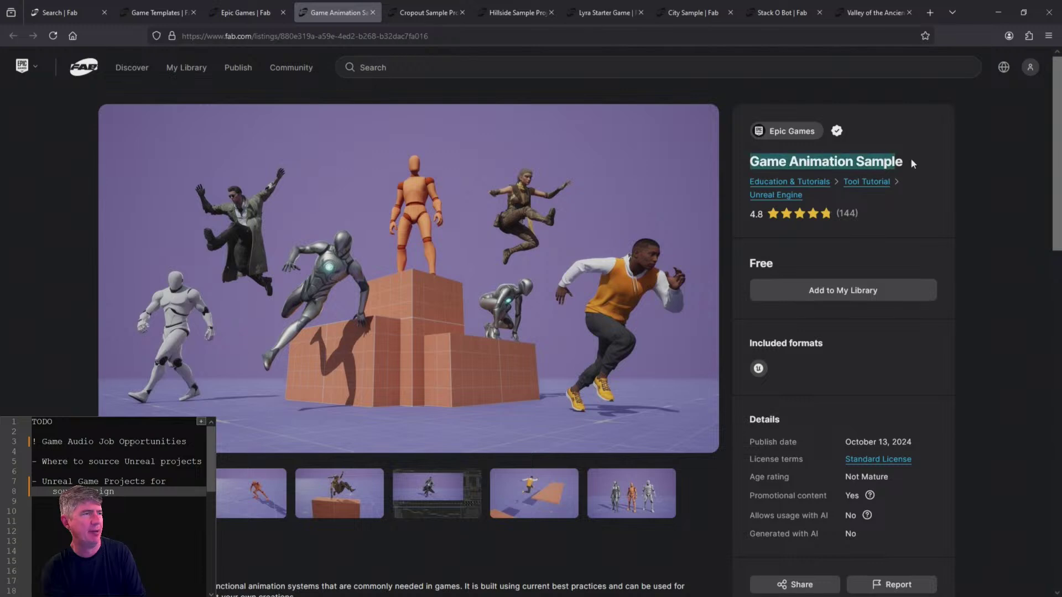
{"action": "left_click", "coordinate": [911, 159]}
{"action": "scroll", "coordinate": [452, 334], "scroll_direction": "down", "scroll_amount": 5}
{"action": "left_click_drag", "start_coordinate": [389, 444], "coordinate": [350, 443]}
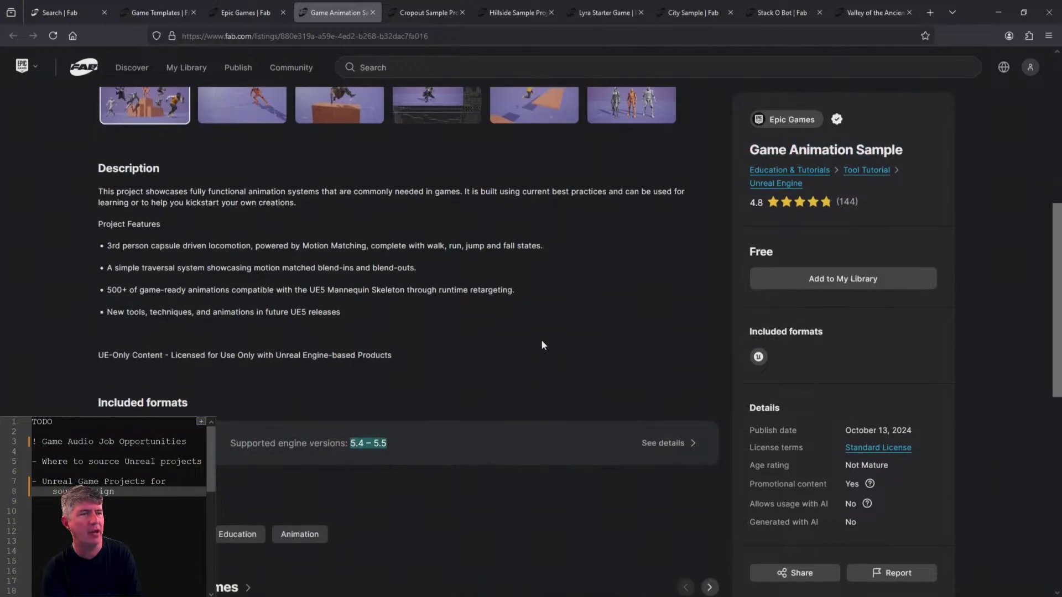
- Look through the Game Animation Sample listing's gallery images, and close the listing
{"action": "scroll", "coordinate": [542, 342], "scroll_direction": "up", "scroll_amount": 5}
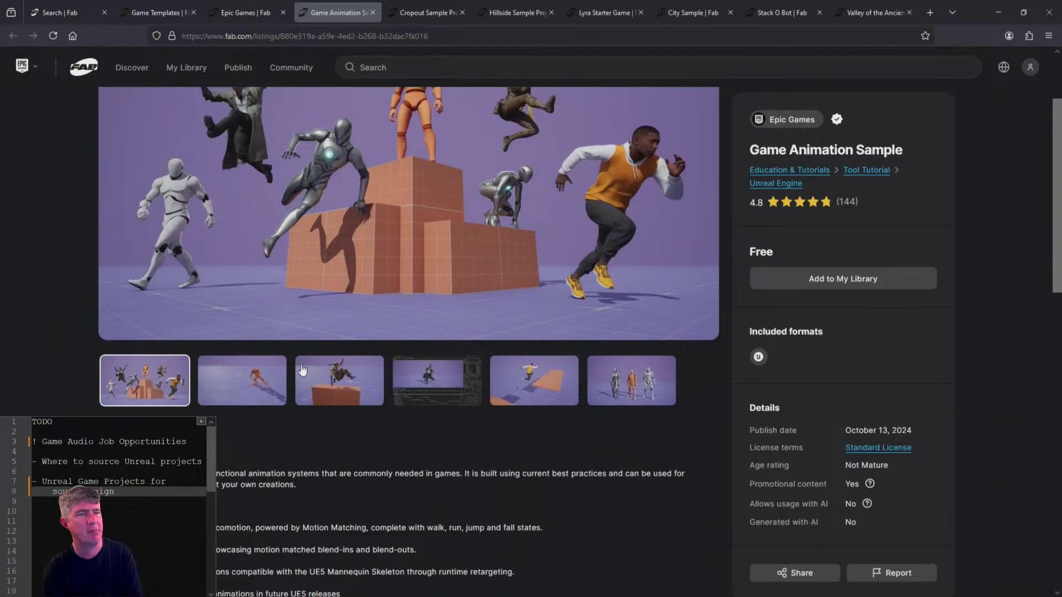
{"action": "left_click", "coordinate": [640, 388]}
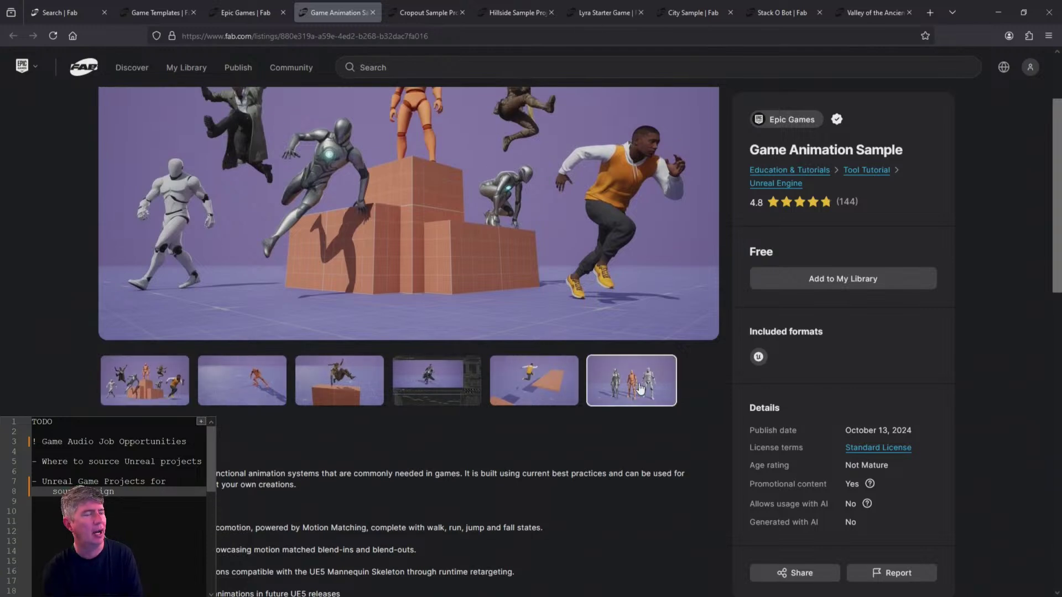
{"action": "left_click", "coordinate": [533, 382]}
{"action": "left_click", "coordinate": [437, 382]}
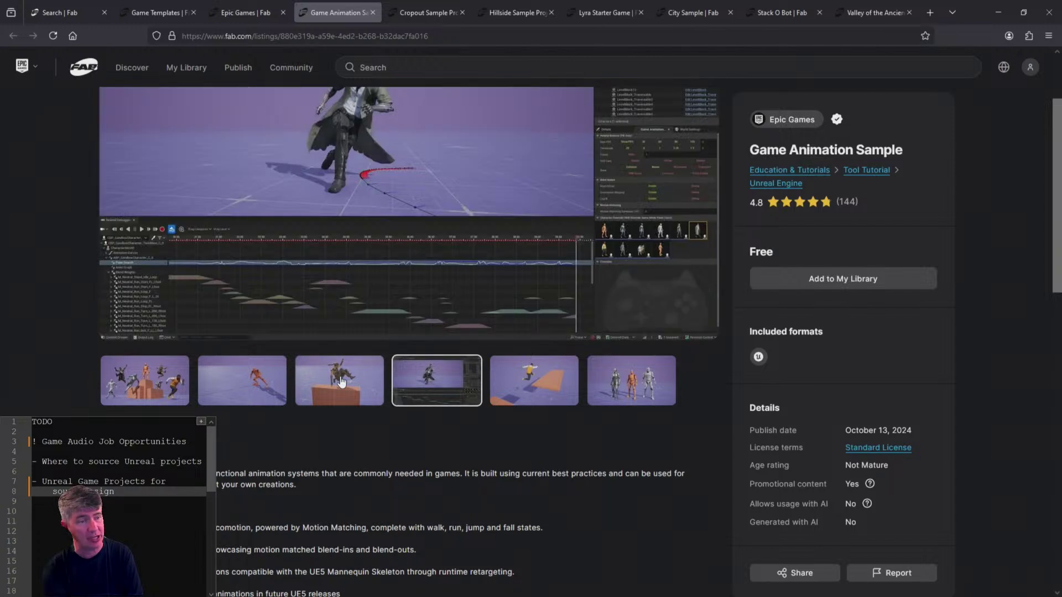
{"action": "scroll", "coordinate": [270, 264], "scroll_direction": "up", "scroll_amount": 1}
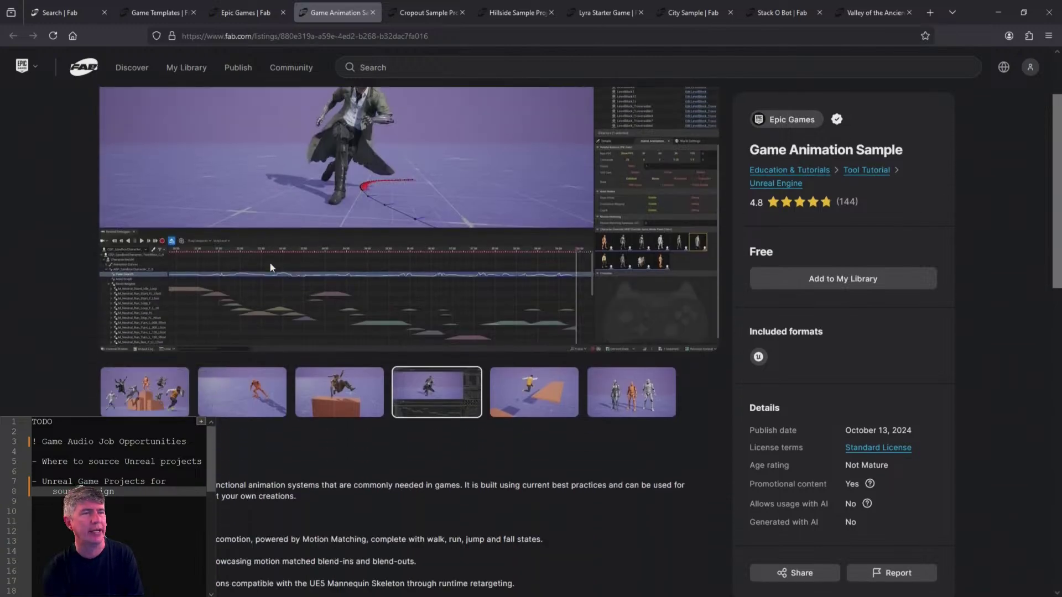
{"action": "scroll", "coordinate": [270, 268], "scroll_direction": "down", "scroll_amount": 2}
{"action": "left_click", "coordinate": [242, 273]}
{"action": "left_click", "coordinate": [144, 272]}
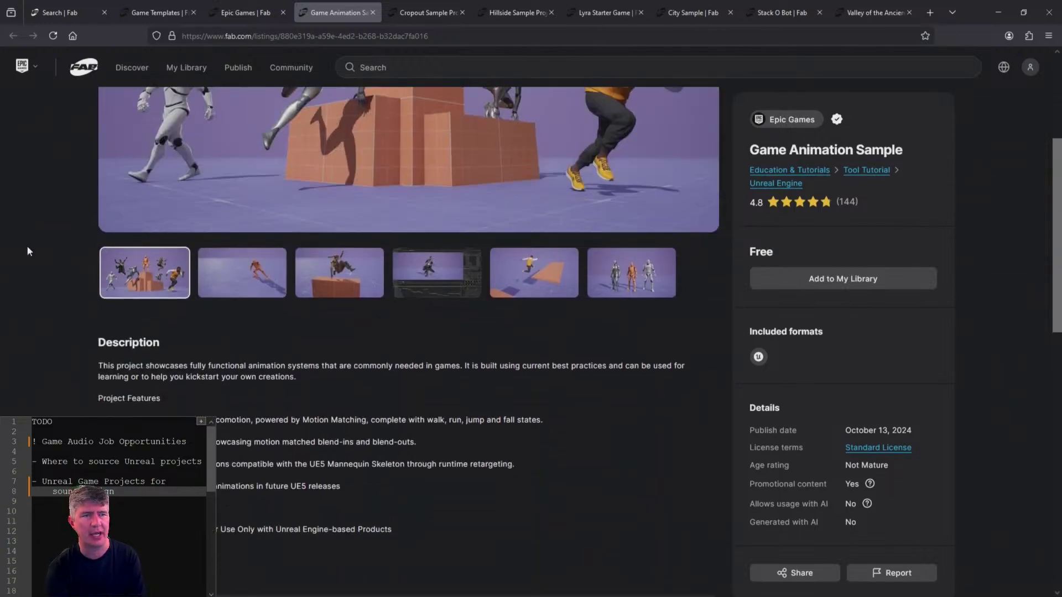
{"action": "scroll", "coordinate": [6, 280], "scroll_direction": "up", "scroll_amount": 4}
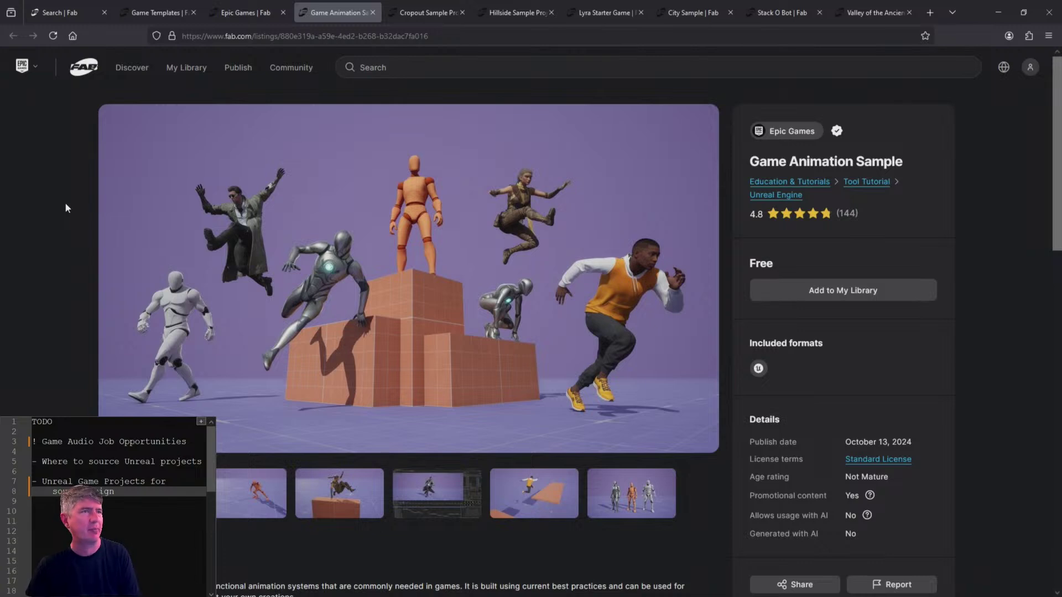
{"action": "key", "text": "ctrl+w"}
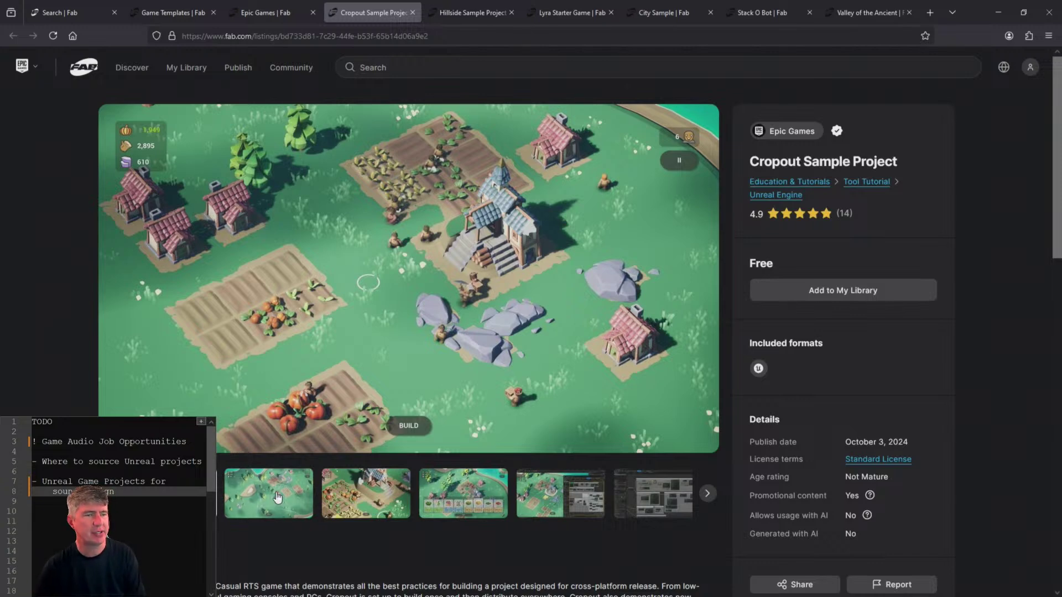
- Browse the Cropout Sample Project's gallery images of farming gameplay, the build menu and the map overview, keeping the listing open
{"action": "left_click", "coordinate": [408, 498]}
{"action": "left_click", "coordinate": [464, 494]}
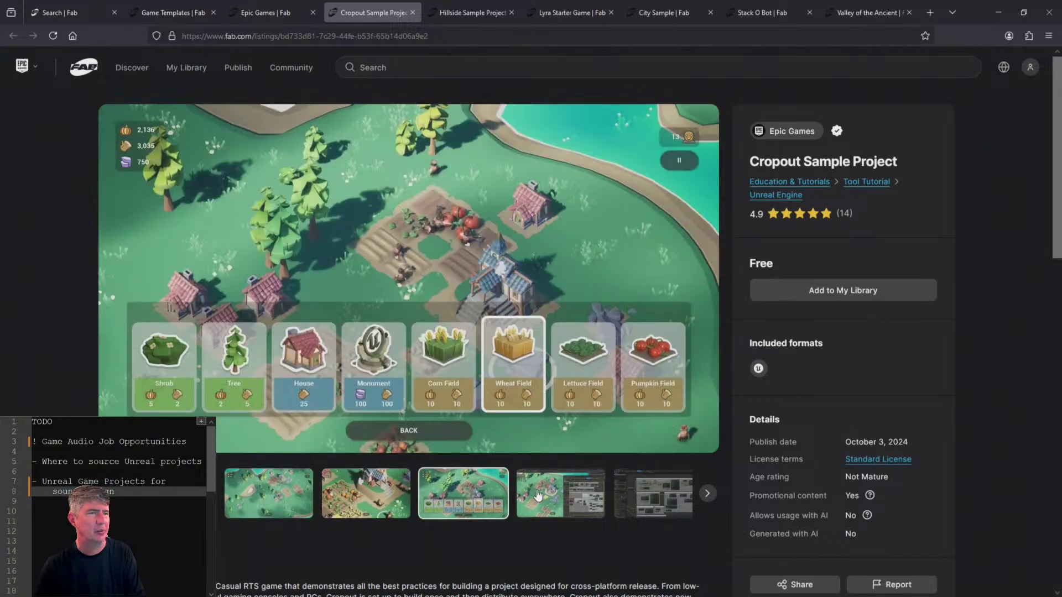
{"action": "left_click", "coordinate": [561, 493]}
{"action": "left_click", "coordinate": [443, 495]}
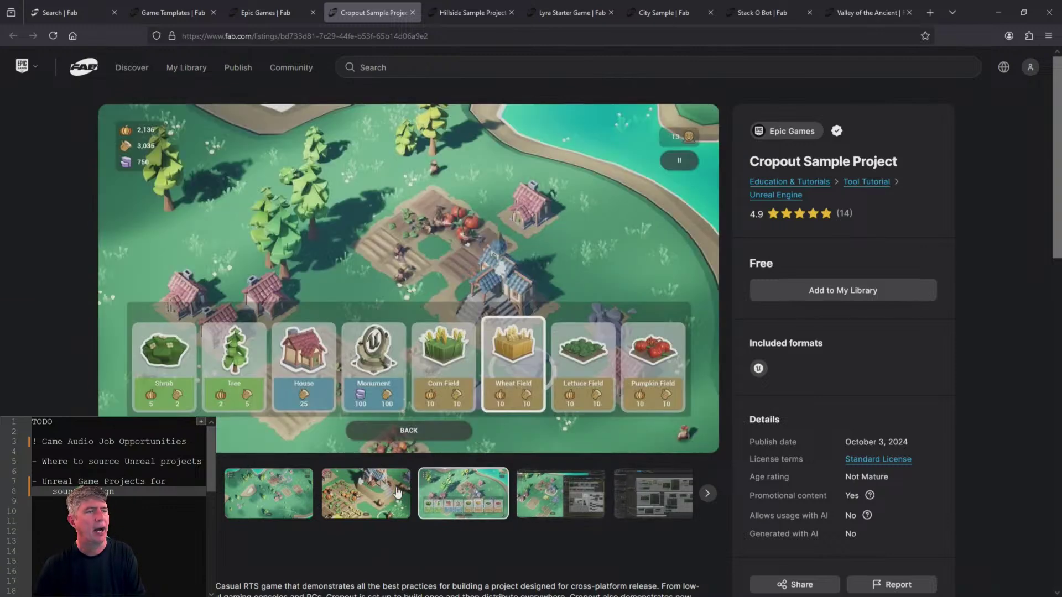
{"action": "left_click", "coordinate": [356, 492]}
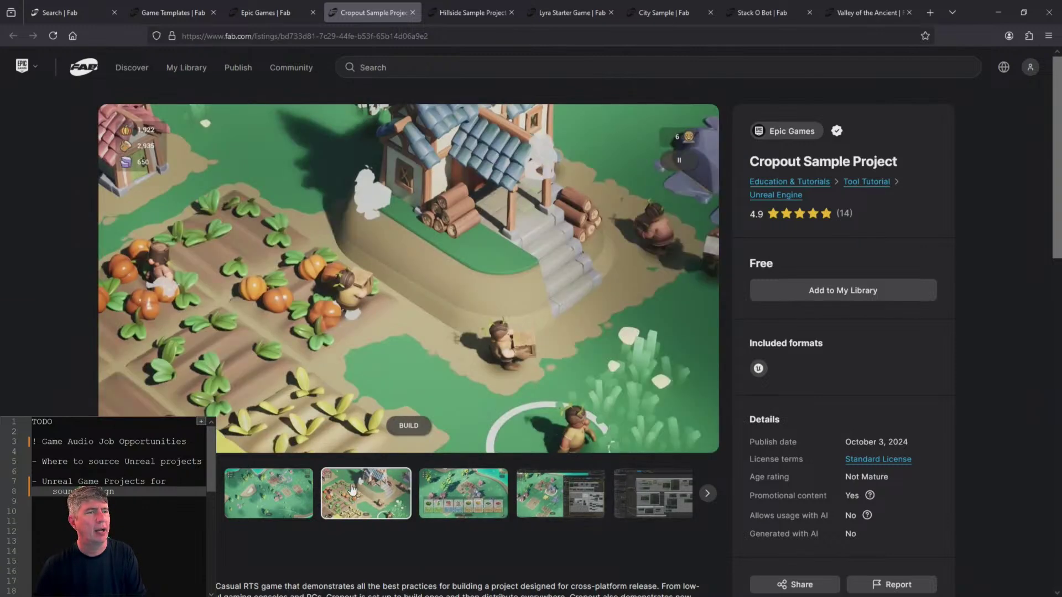
{"action": "left_click", "coordinate": [296, 495]}
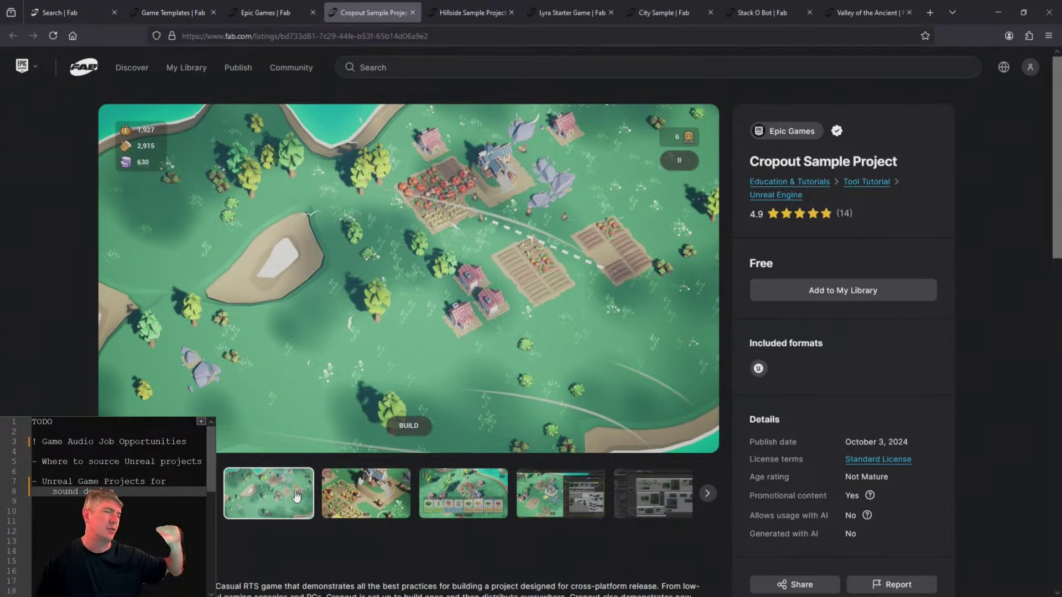
{"action": "left_click", "coordinate": [445, 487]}
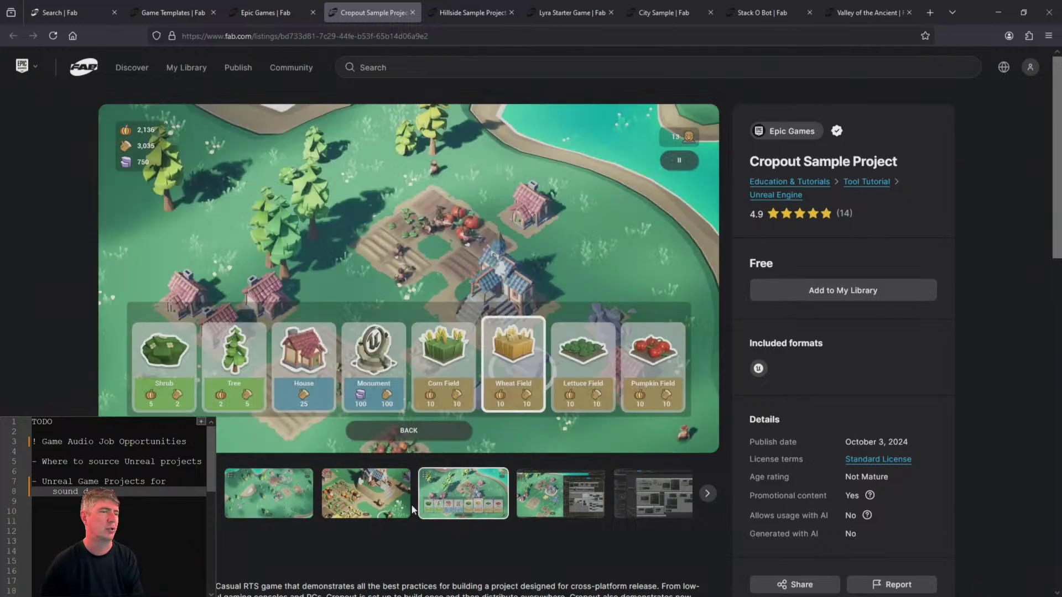
{"action": "left_click", "coordinate": [376, 504]}
{"action": "left_click", "coordinate": [298, 501]}
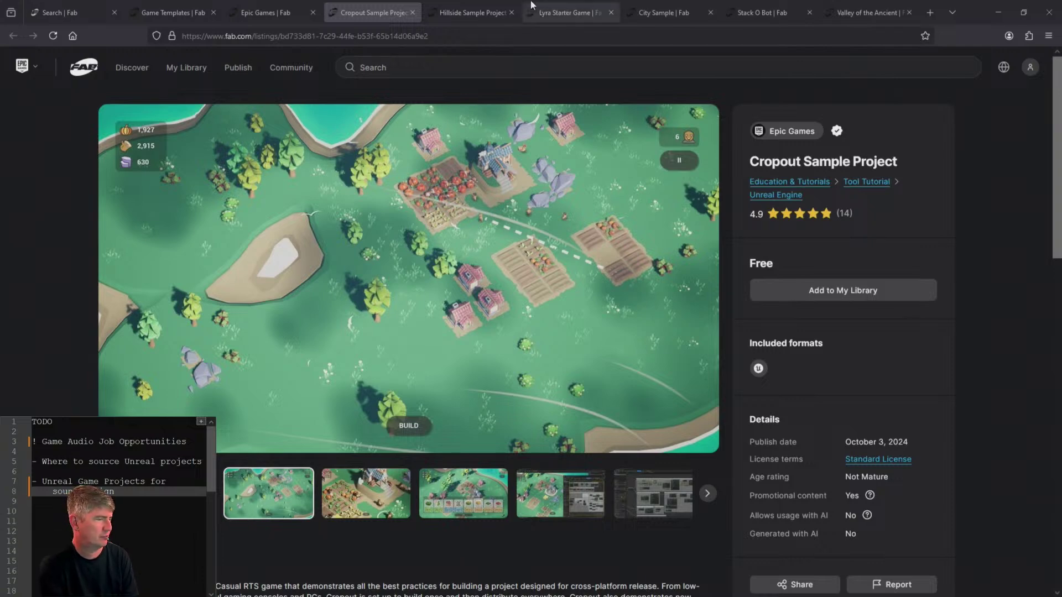
- Switch to the Hillside Sample Project listing and browse its architectural gallery images through to the aerial view
{"action": "left_click", "coordinate": [465, 8]}
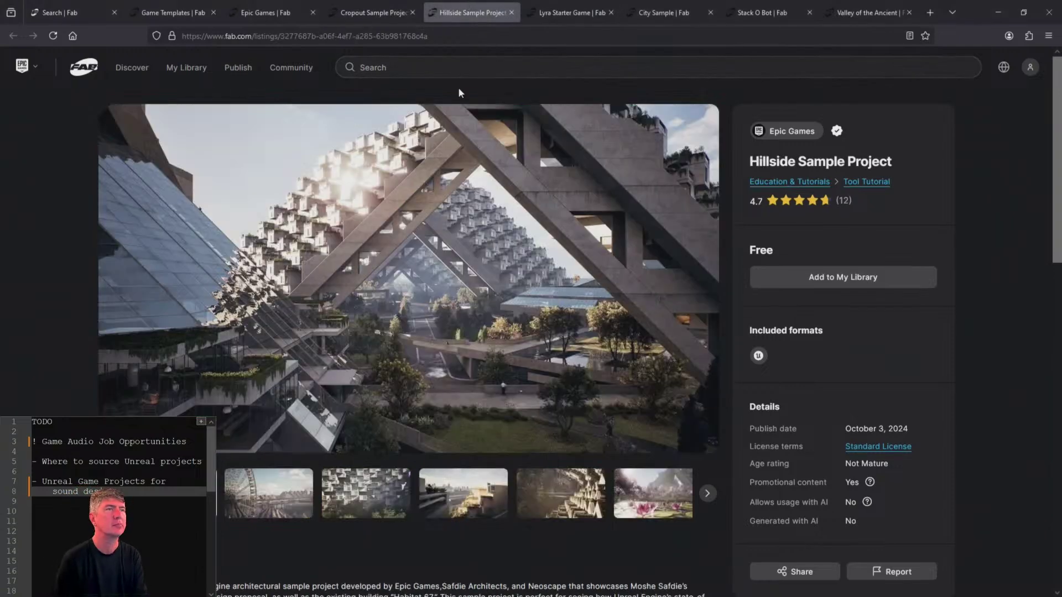
{"action": "left_click", "coordinate": [284, 508]}
{"action": "left_click", "coordinate": [365, 508]}
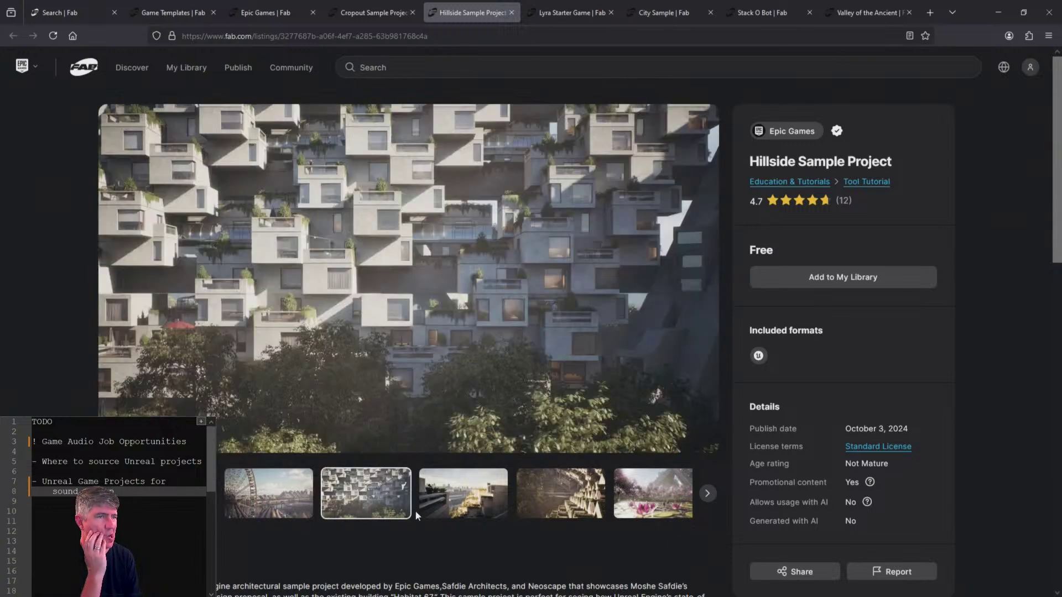
{"action": "left_click", "coordinate": [440, 510]}
{"action": "left_click", "coordinate": [575, 507]}
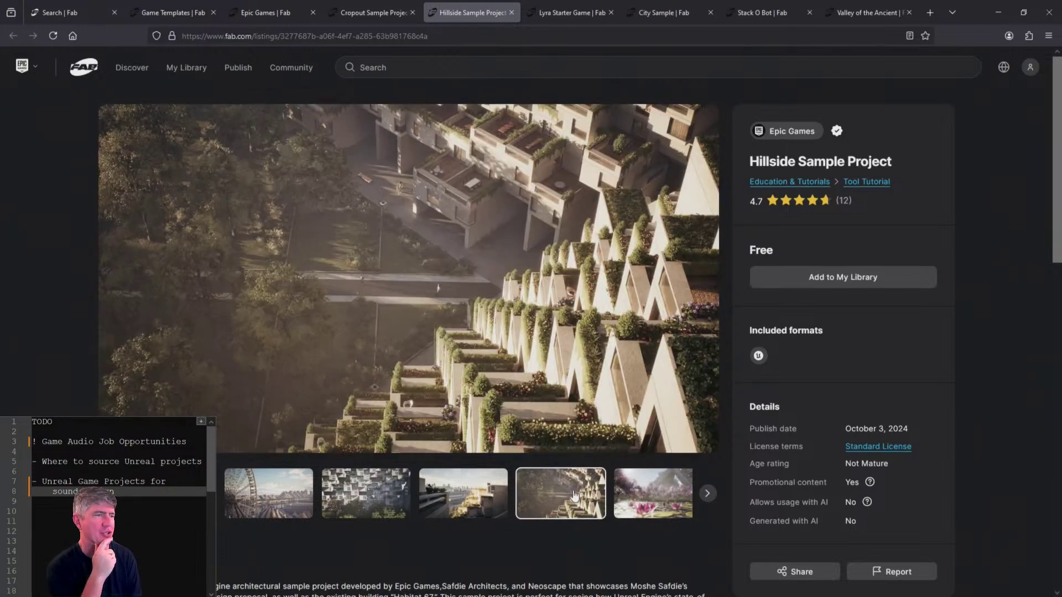
{"action": "left_click", "coordinate": [706, 494]}
{"action": "left_click", "coordinate": [601, 505]}
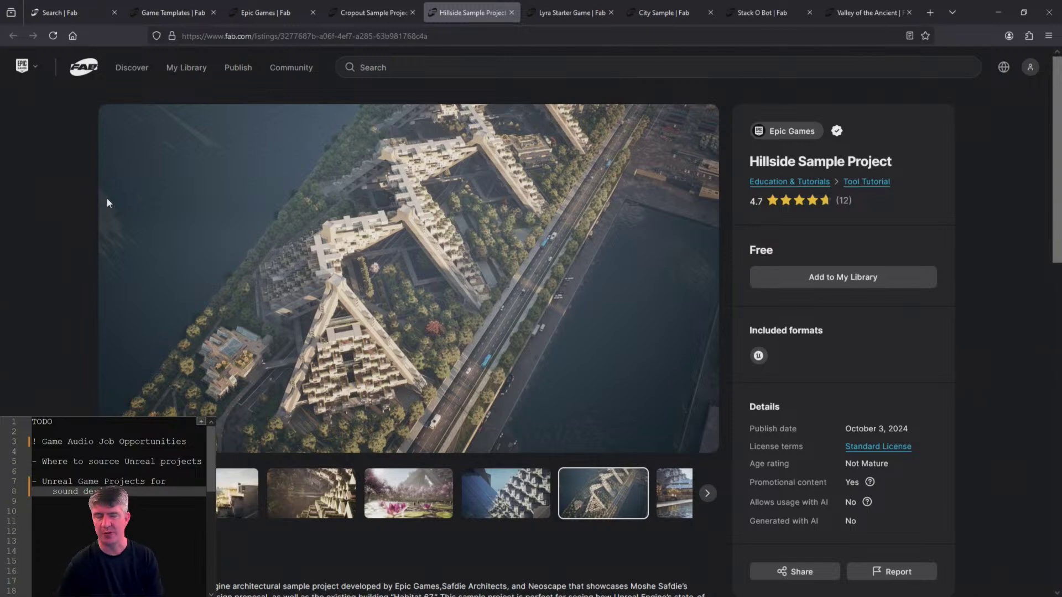
- Browse the rest of the Hillside Sample Project's gallery, covering the pool, terrace, aerial and facade images and ending on the interior
{"action": "scroll", "coordinate": [438, 216], "scroll_direction": "down", "scroll_amount": 3}
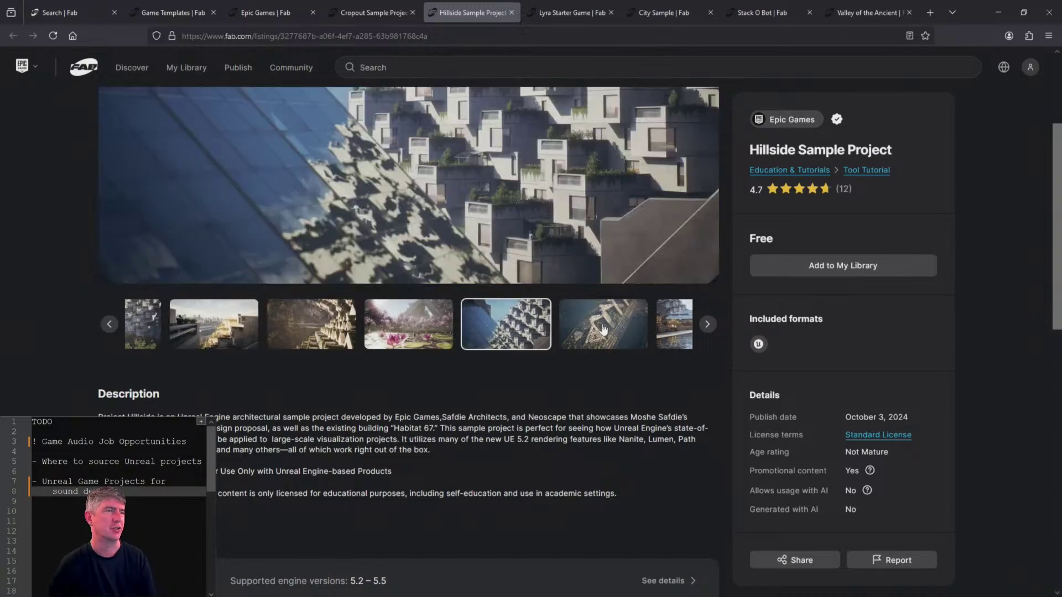
{"action": "left_click", "coordinate": [707, 325]}
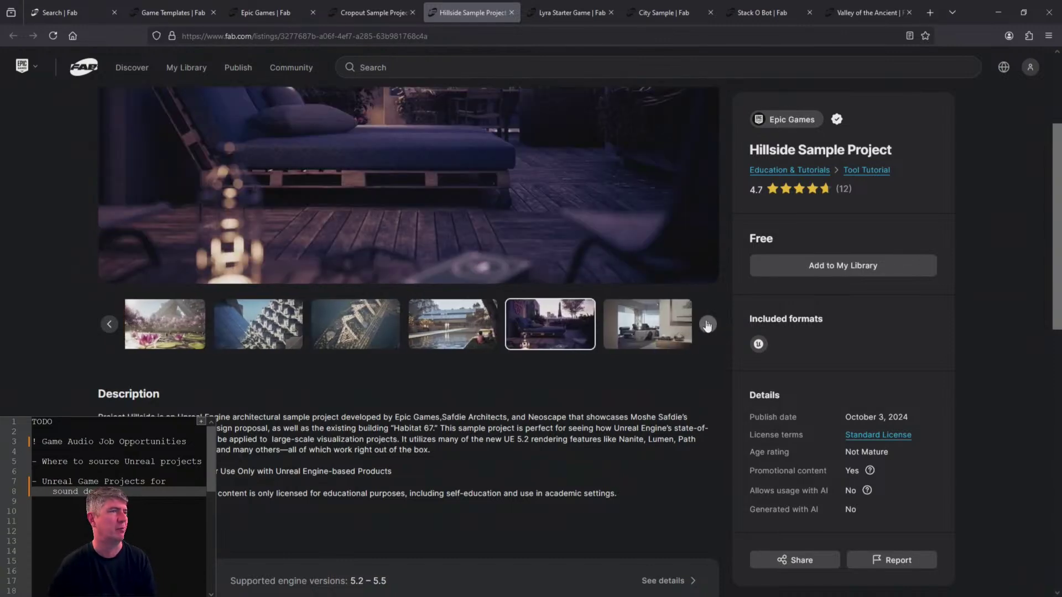
{"action": "scroll", "coordinate": [463, 269], "scroll_direction": "up", "scroll_amount": 3}
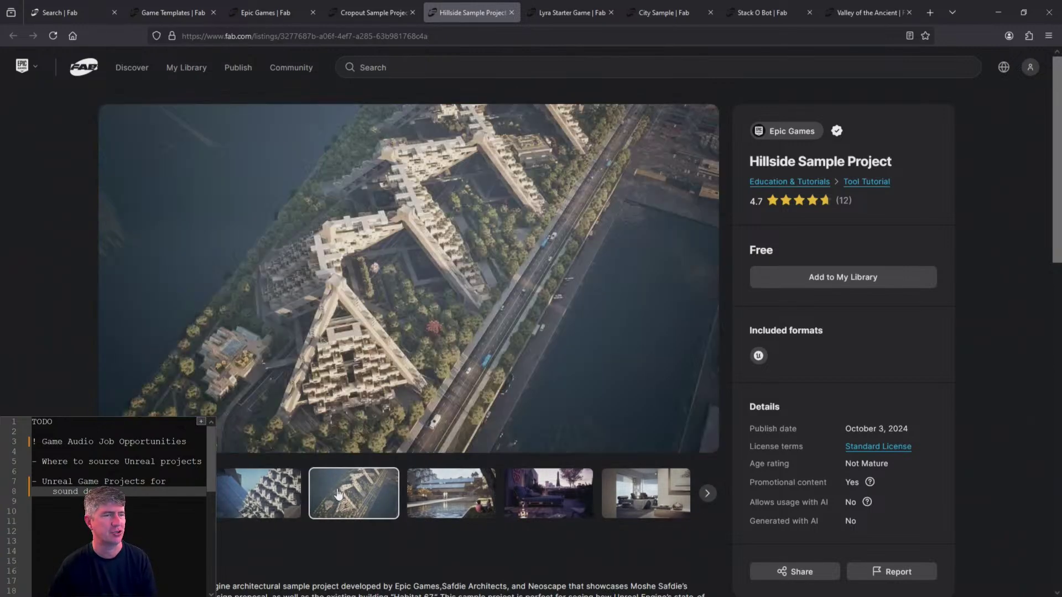
{"action": "right_click", "coordinate": [419, 250]}
{"action": "left_click", "coordinate": [330, 410]}
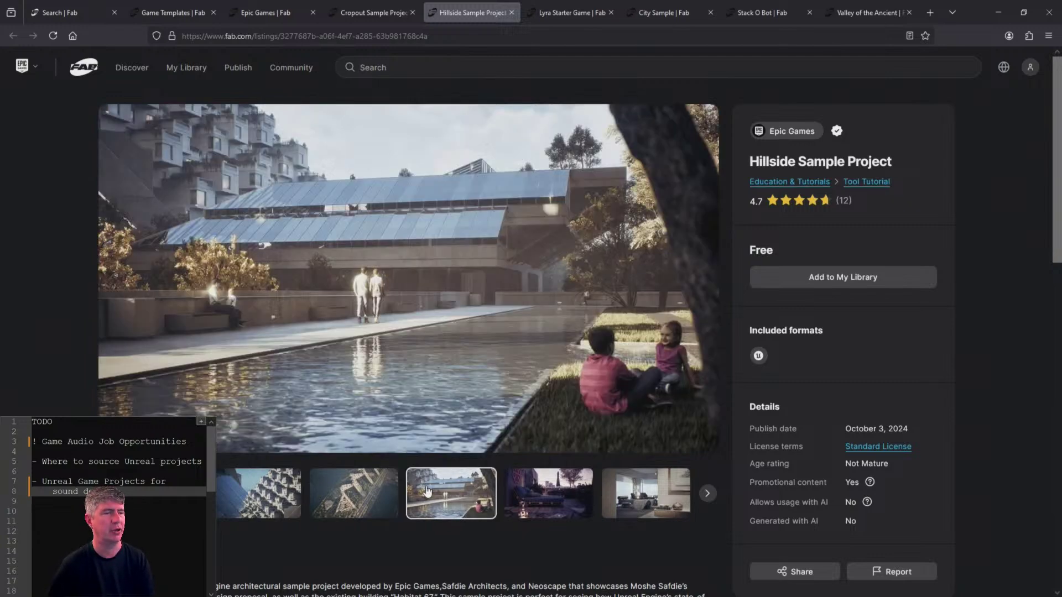
{"action": "left_click", "coordinate": [561, 484]}
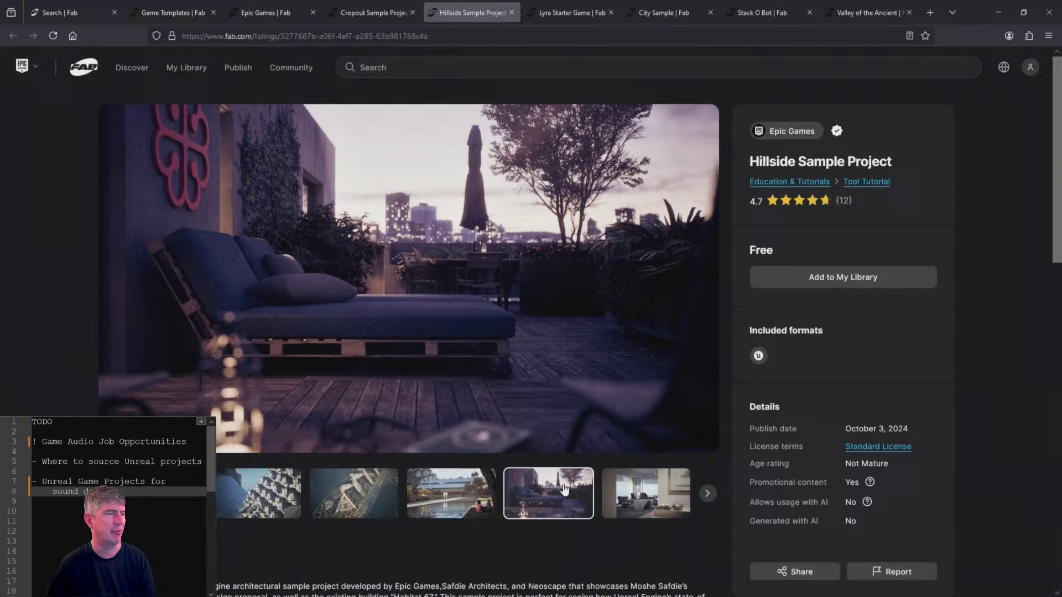
{"action": "left_click", "coordinate": [644, 493]}
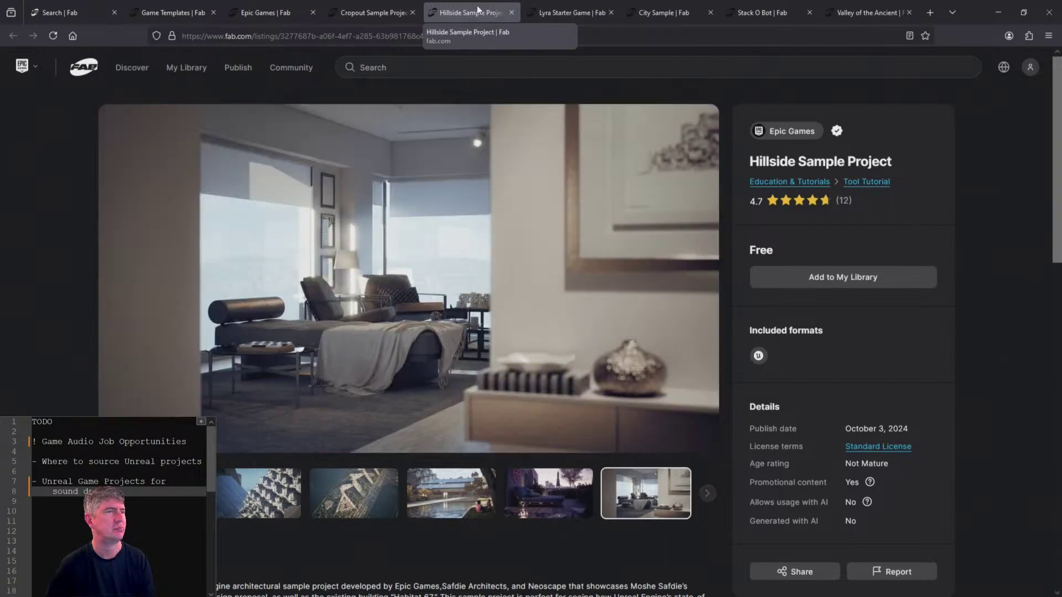
{"action": "left_click", "coordinate": [417, 496]}
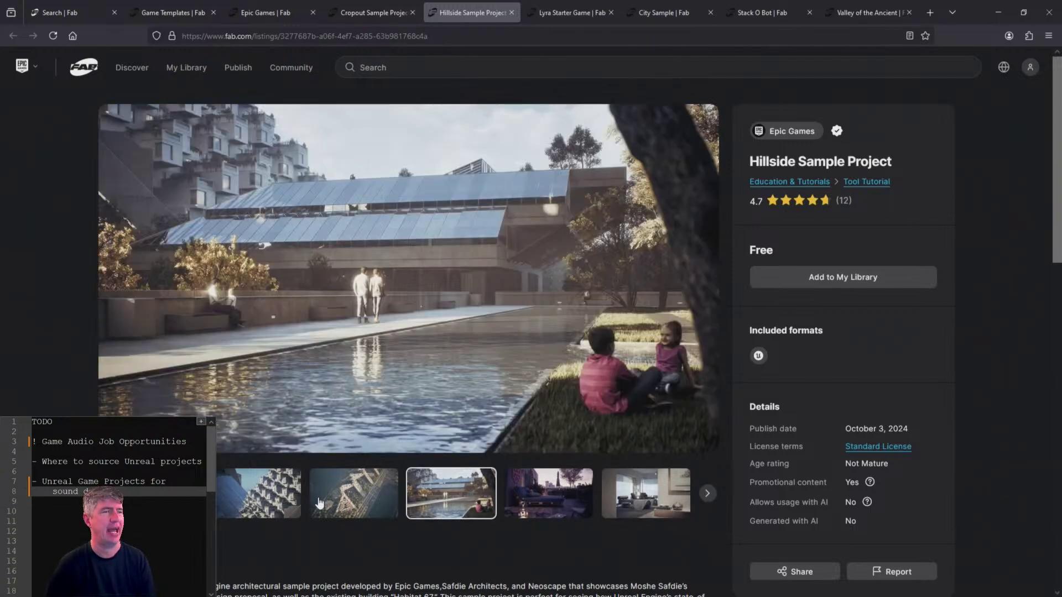
{"action": "left_click", "coordinate": [354, 493]}
{"action": "left_click", "coordinate": [256, 491]}
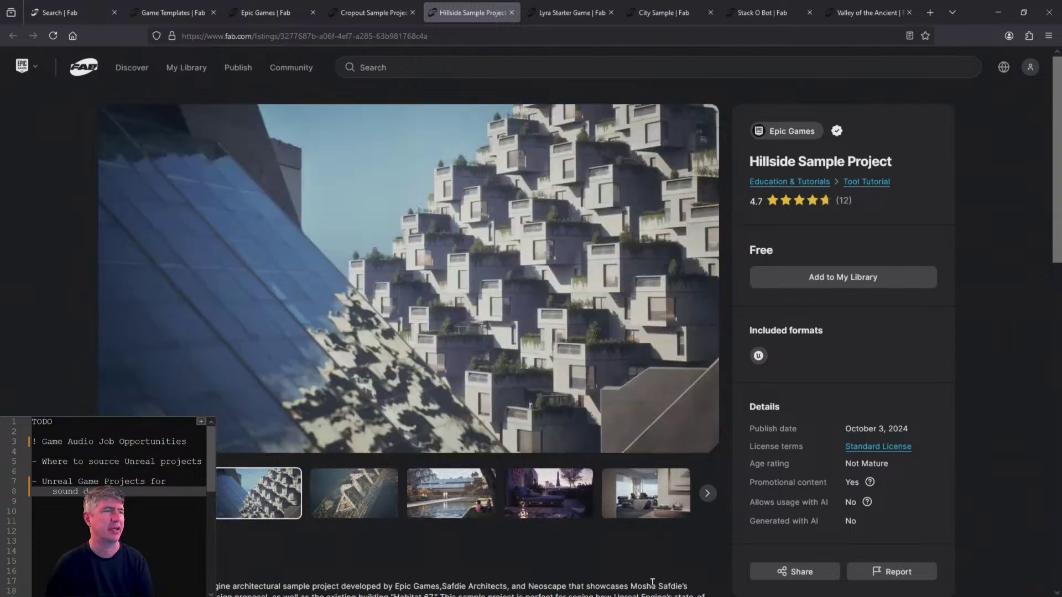
{"action": "left_click", "coordinate": [619, 478]}
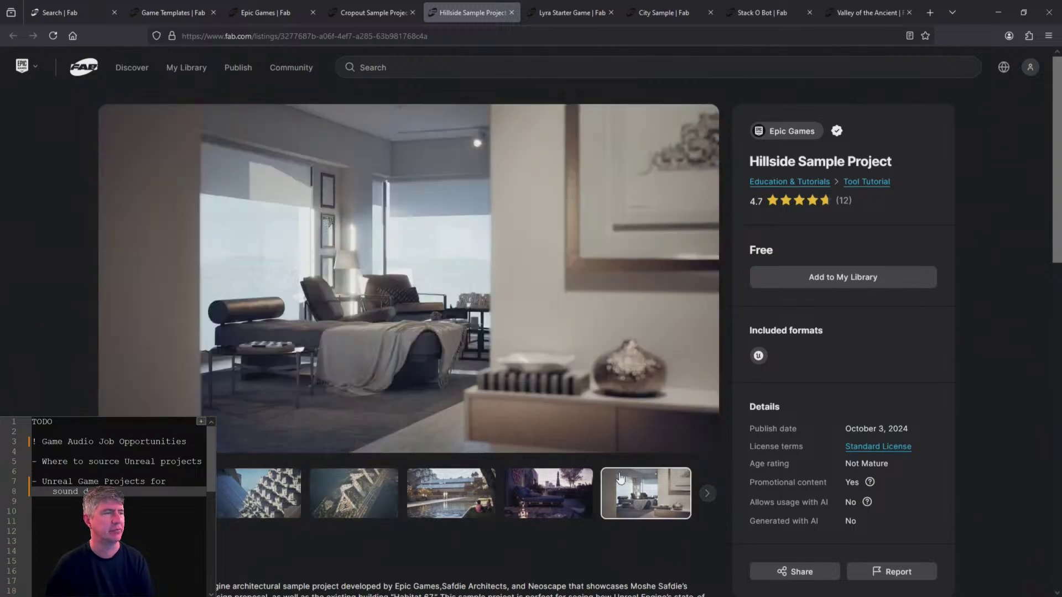
- View the Lyra Starter Game listing briefly, and look over the free environment products on the Epic Games seller page
{"action": "left_click", "coordinate": [579, 11]}
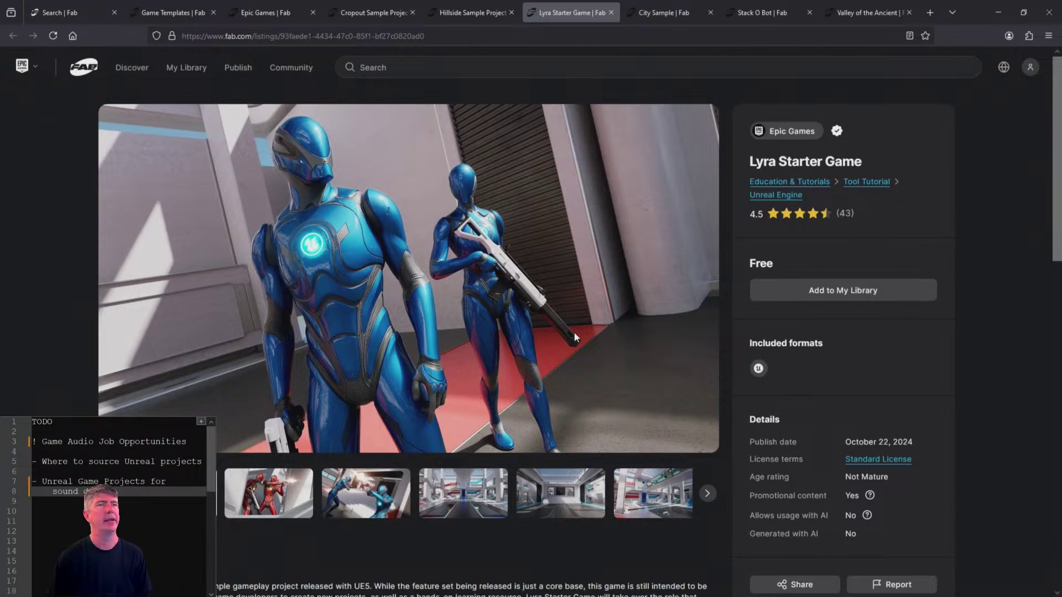
{"action": "left_click", "coordinate": [88, 9]}
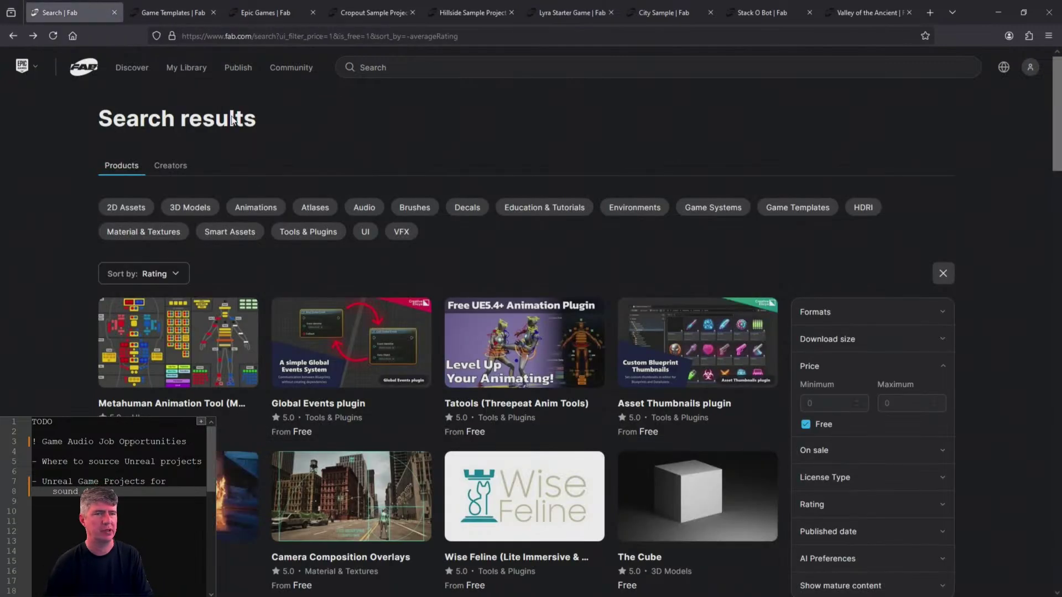
{"action": "left_click", "coordinate": [179, 7]}
{"action": "left_click", "coordinate": [257, 11]}
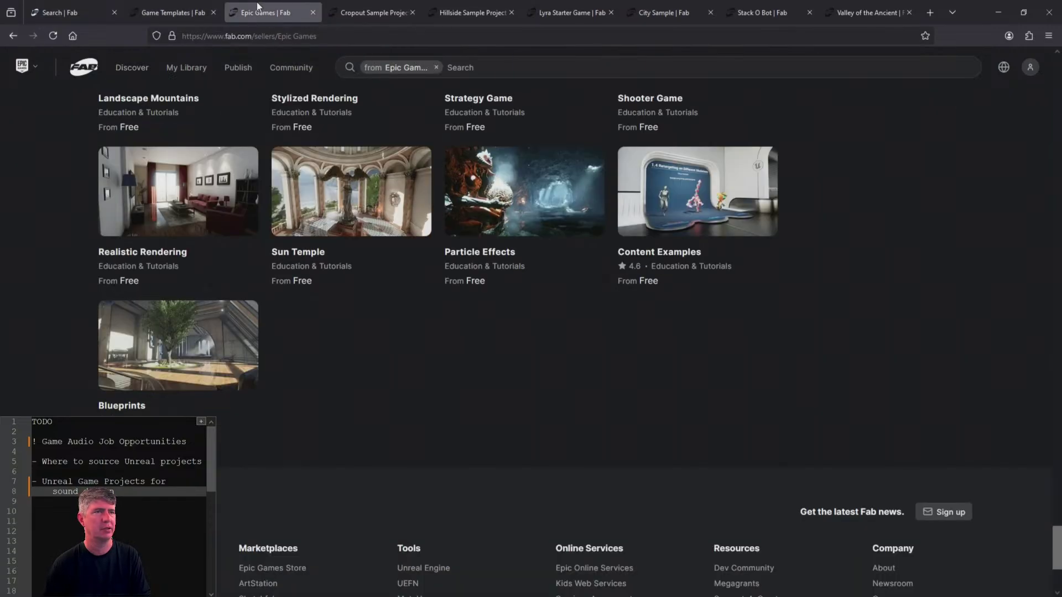
{"action": "scroll", "coordinate": [354, 227], "scroll_direction": "up", "scroll_amount": 20}
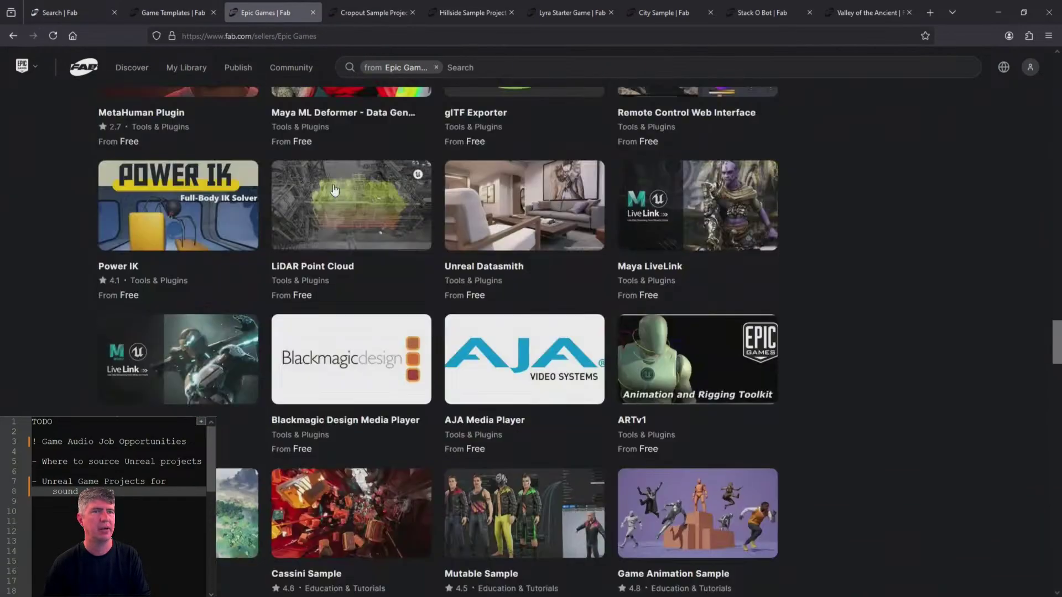
{"action": "scroll", "coordinate": [333, 179], "scroll_direction": "up", "scroll_amount": 15}
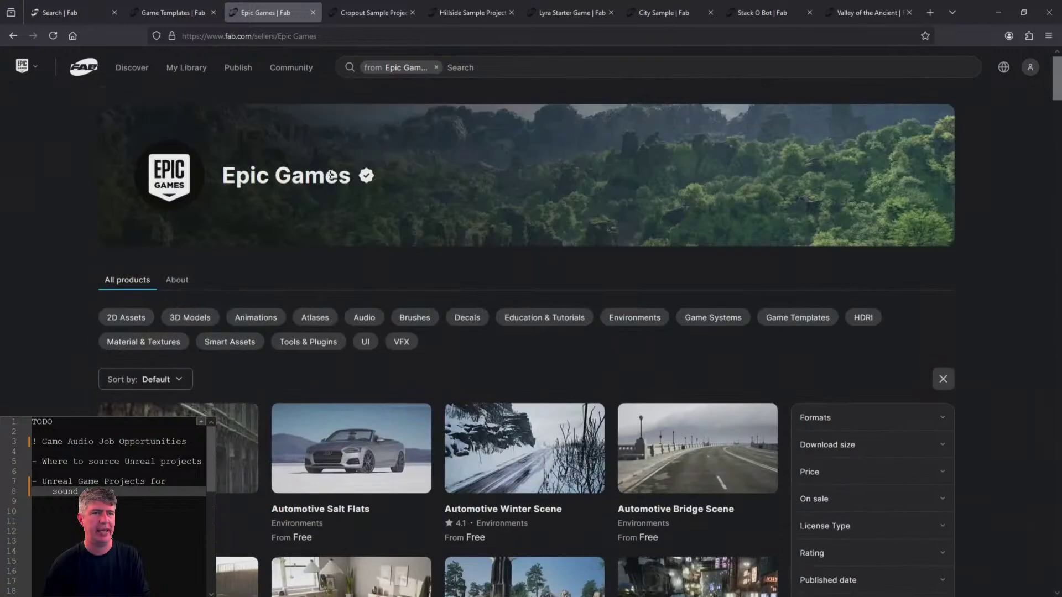
{"action": "scroll", "coordinate": [292, 230], "scroll_direction": "down", "scroll_amount": 5}
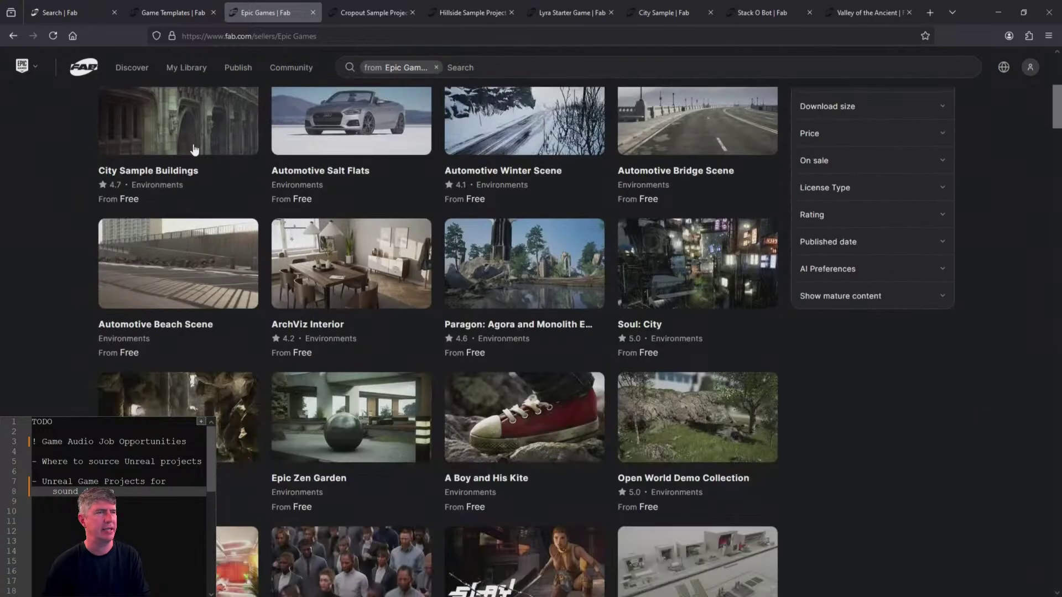
{"action": "scroll", "coordinate": [176, 263], "scroll_direction": "down", "scroll_amount": 5}
- Switch to the City Sample listing and browse its gallery images of the skyline, streets, wet pavement and aerial view
{"action": "left_click", "coordinate": [646, 12]}
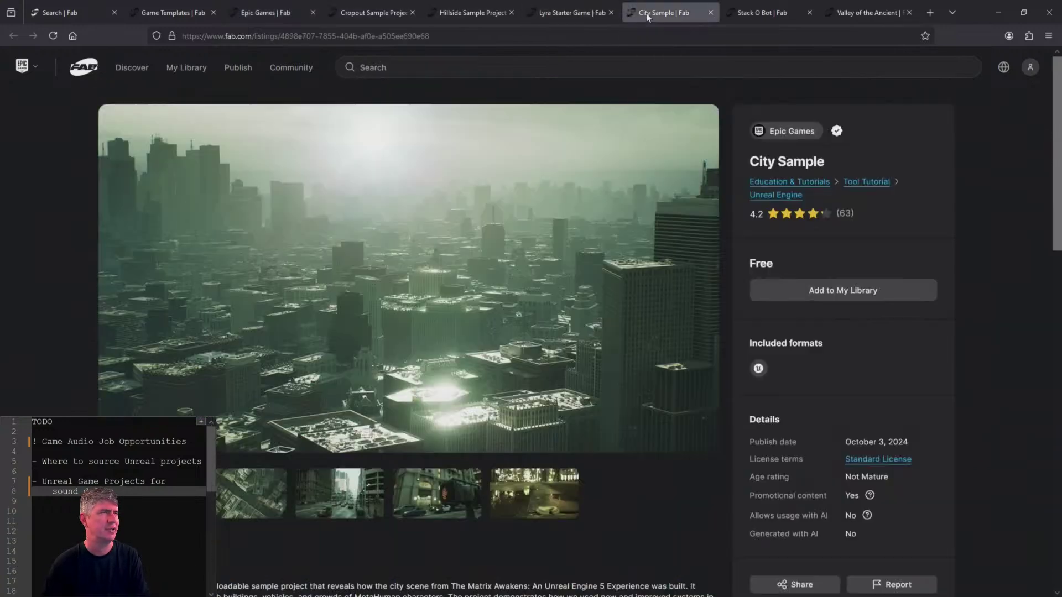
{"action": "scroll", "coordinate": [476, 286], "scroll_direction": "down", "scroll_amount": 3}
{"action": "left_click", "coordinate": [235, 318]}
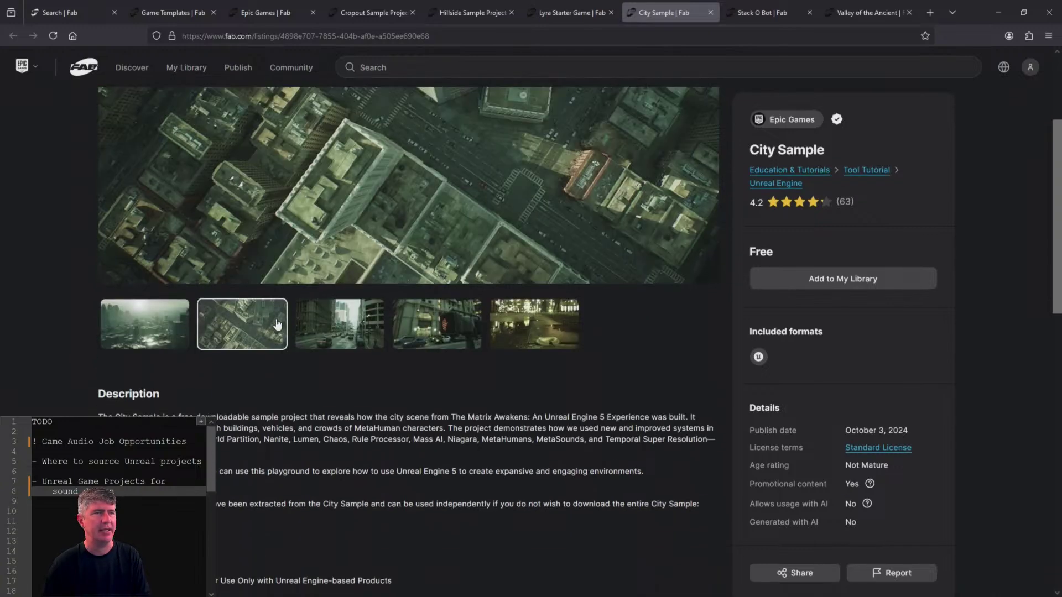
{"action": "left_click", "coordinate": [340, 323]}
{"action": "left_click", "coordinate": [402, 330]}
{"action": "left_click", "coordinate": [535, 324]}
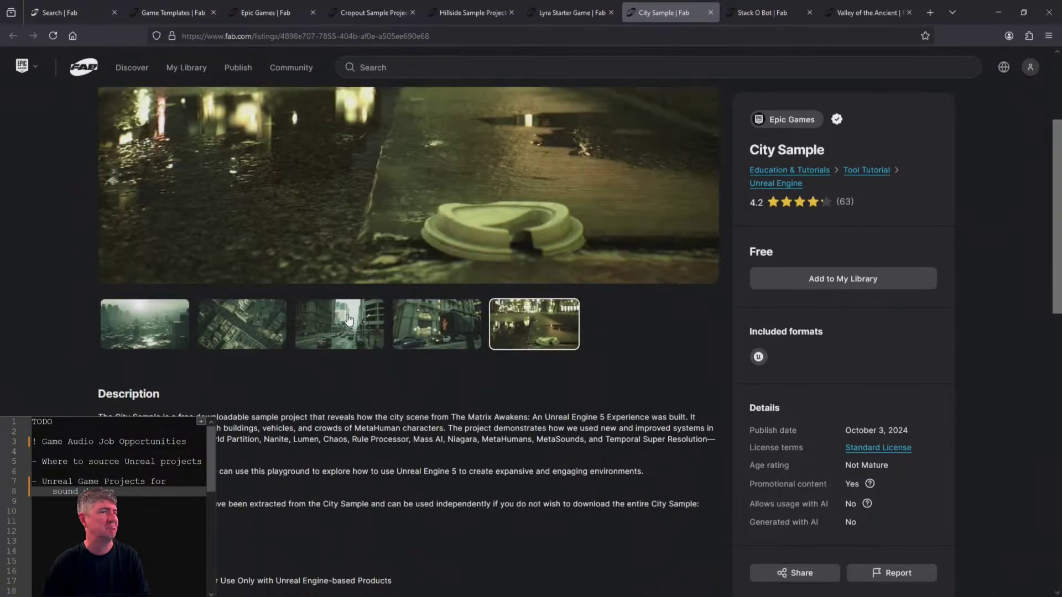
{"action": "left_click", "coordinate": [346, 319]}
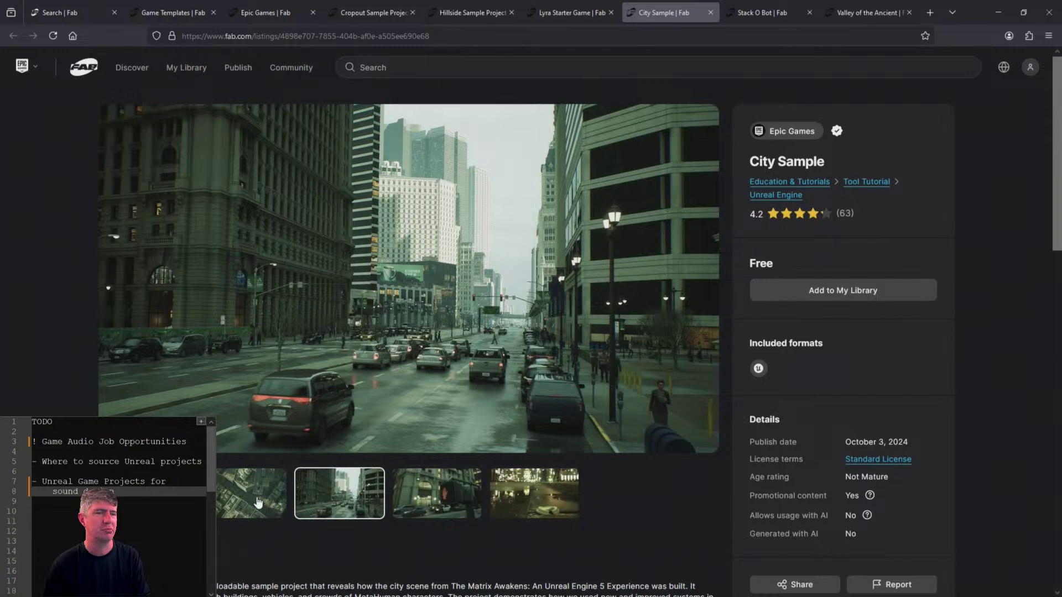
{"action": "left_click", "coordinate": [260, 502]}
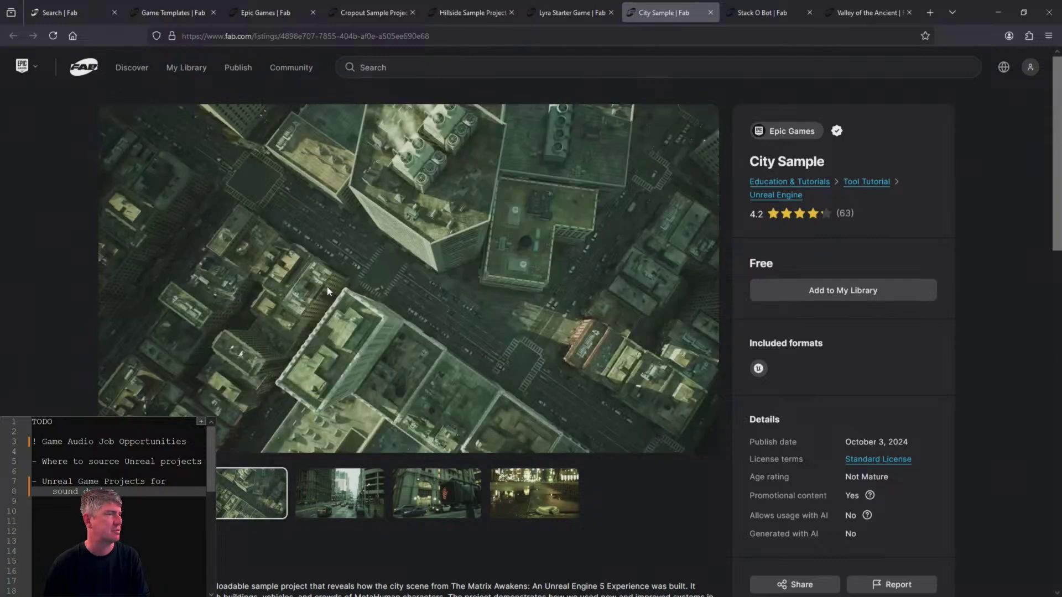
- Read the City Sample description, highlight its opening words up to The Matrix Awakens, and display the street traffic image
{"action": "scroll", "coordinate": [353, 376], "scroll_direction": "down", "scroll_amount": 4}
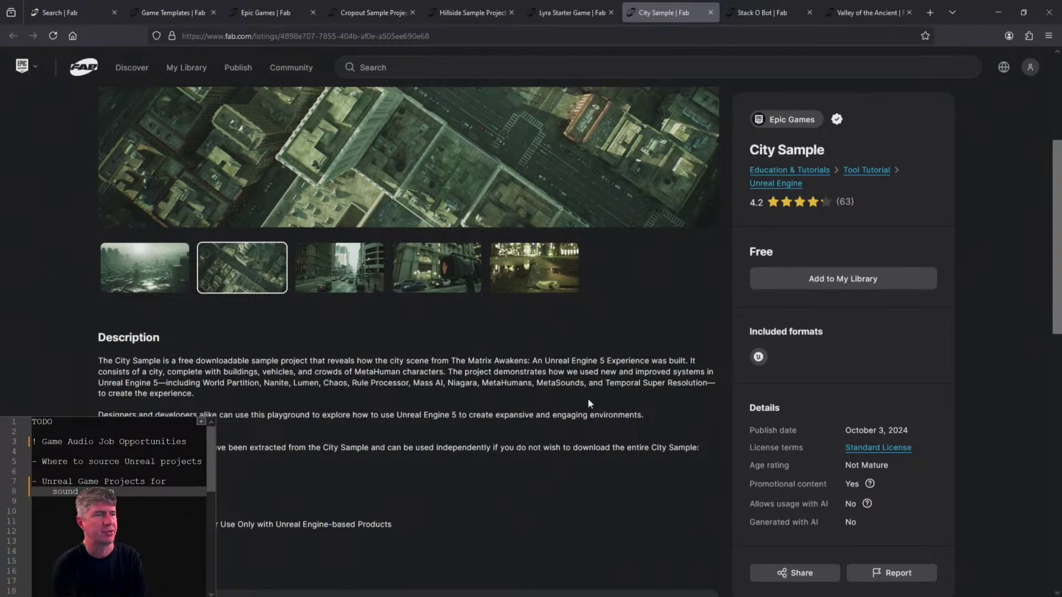
{"action": "double_click", "coordinate": [514, 360]}
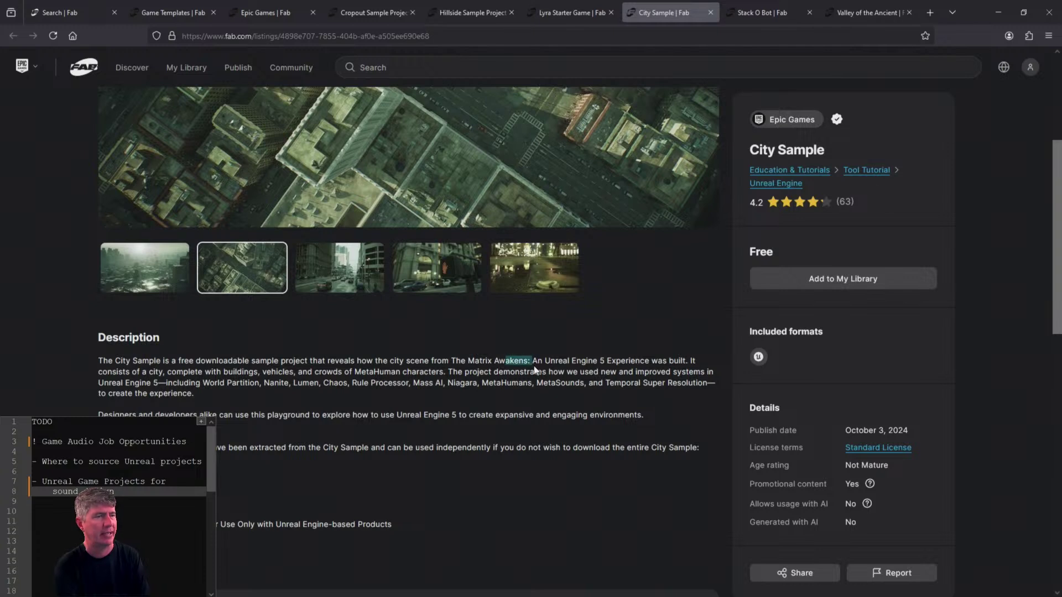
{"action": "left_click_drag", "start_coordinate": [450, 360], "coordinate": [630, 354]}
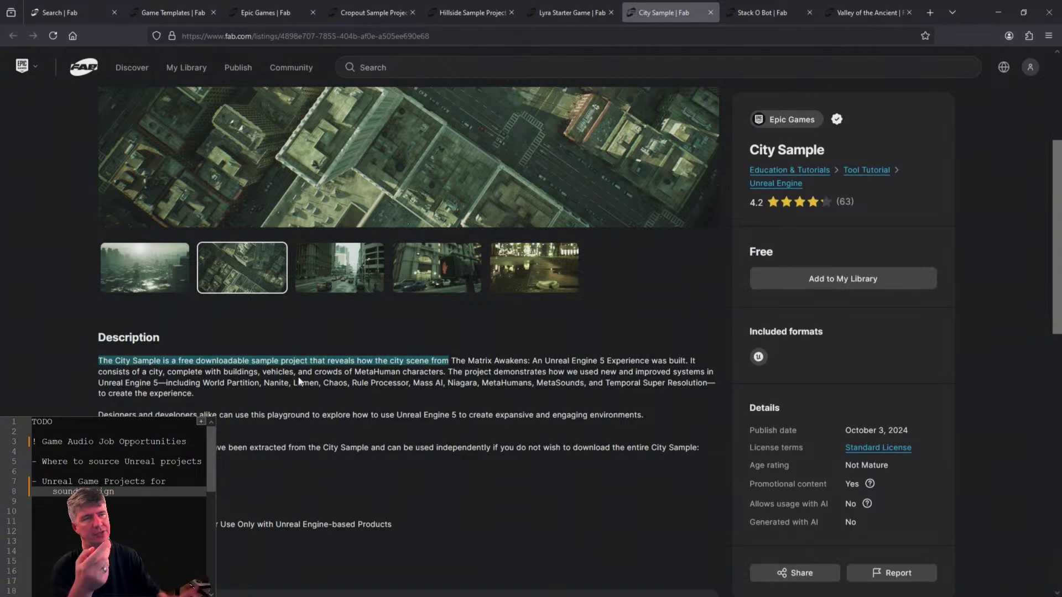
{"action": "left_click", "coordinate": [153, 286]}
{"action": "left_click", "coordinate": [348, 277]}
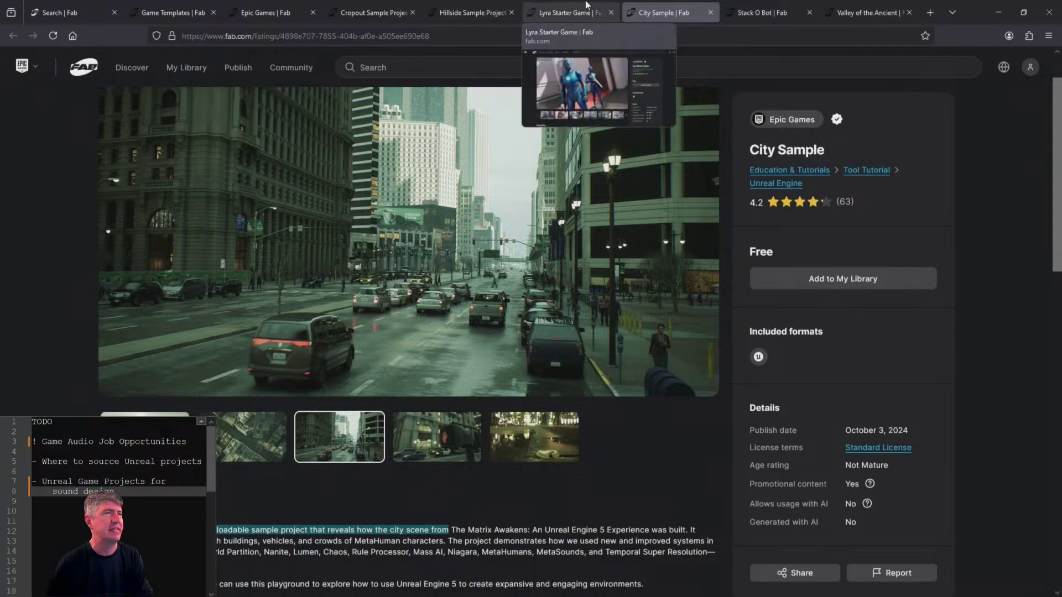
- Switch to the Lyra Starter Game listing and look through its gallery, ending on the image of the blue characters firing
{"action": "left_click", "coordinate": [570, 12]}
{"action": "left_click", "coordinate": [376, 492]}
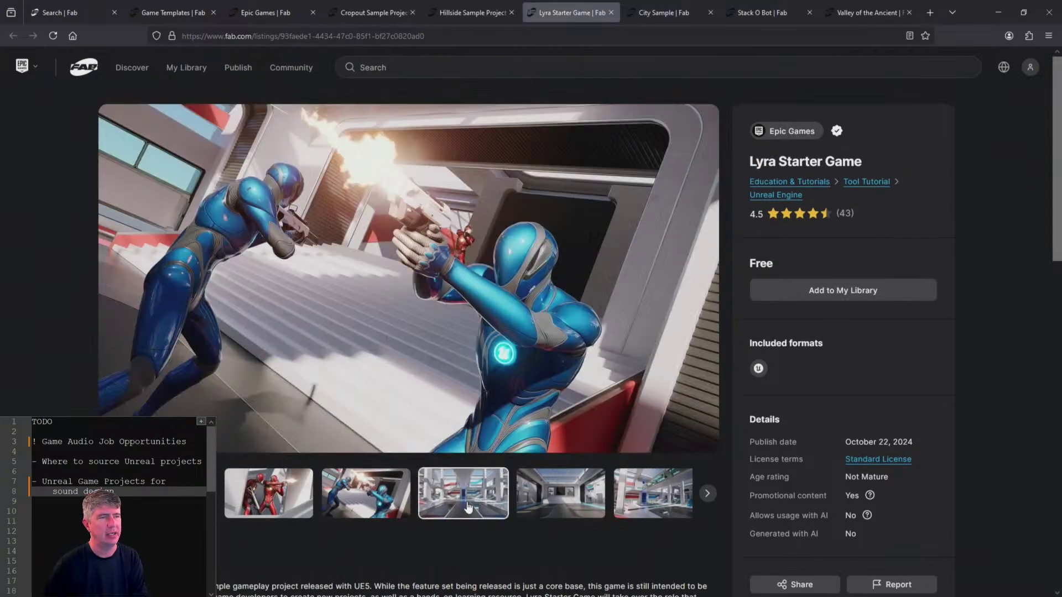
{"action": "left_click", "coordinate": [435, 501]}
{"action": "left_click", "coordinate": [350, 505]}
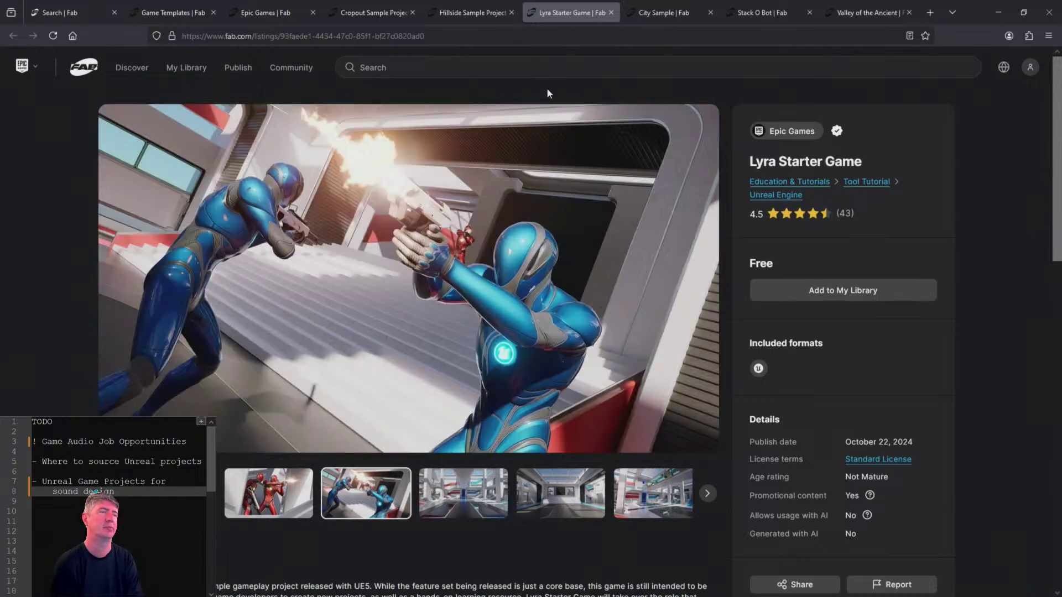
- Compare the City Sample, Lyra Starter Game, Hillside and Cropout listings by switching back and forth between them
{"action": "left_click", "coordinate": [636, 12]}
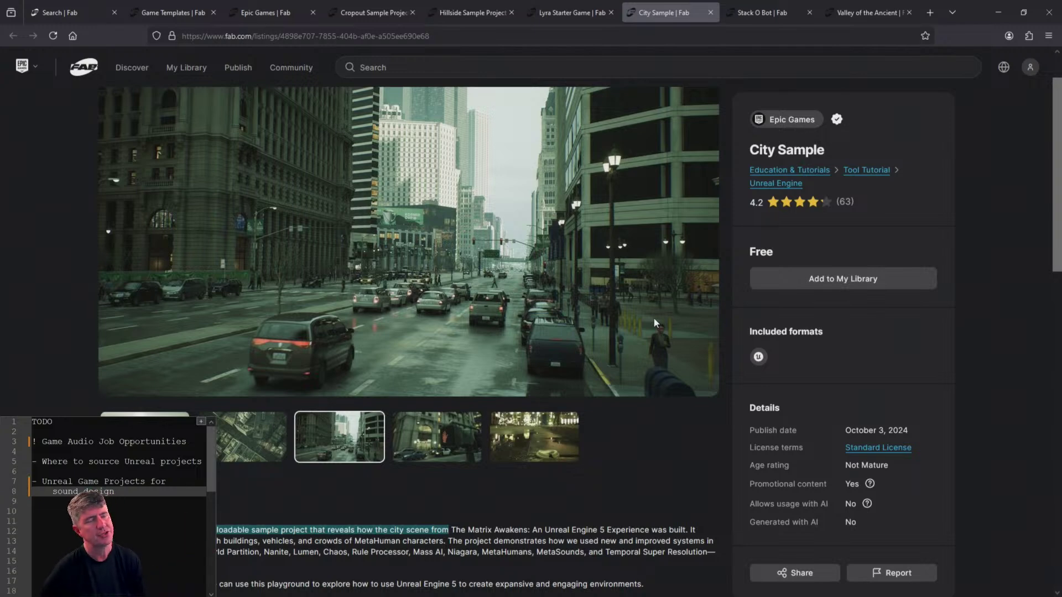
{"action": "left_click", "coordinate": [570, 13]}
{"action": "left_click", "coordinate": [473, 12]}
{"action": "left_click", "coordinate": [356, 6]}
{"action": "left_click", "coordinate": [467, 10]}
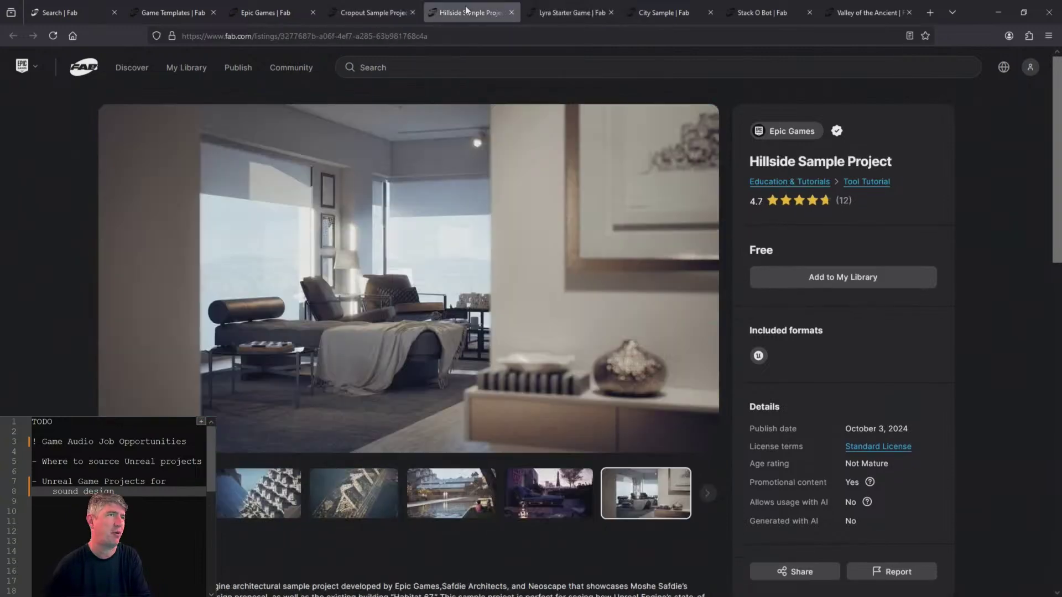
{"action": "left_click", "coordinate": [555, 12]}
{"action": "left_click", "coordinate": [657, 11]}
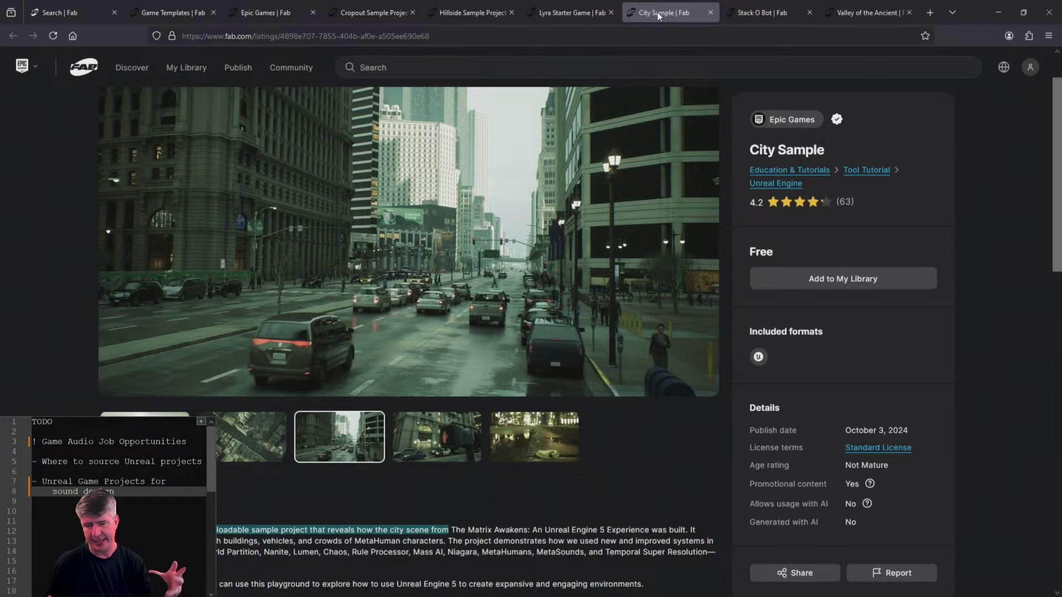
{"action": "left_click", "coordinate": [572, 13]}
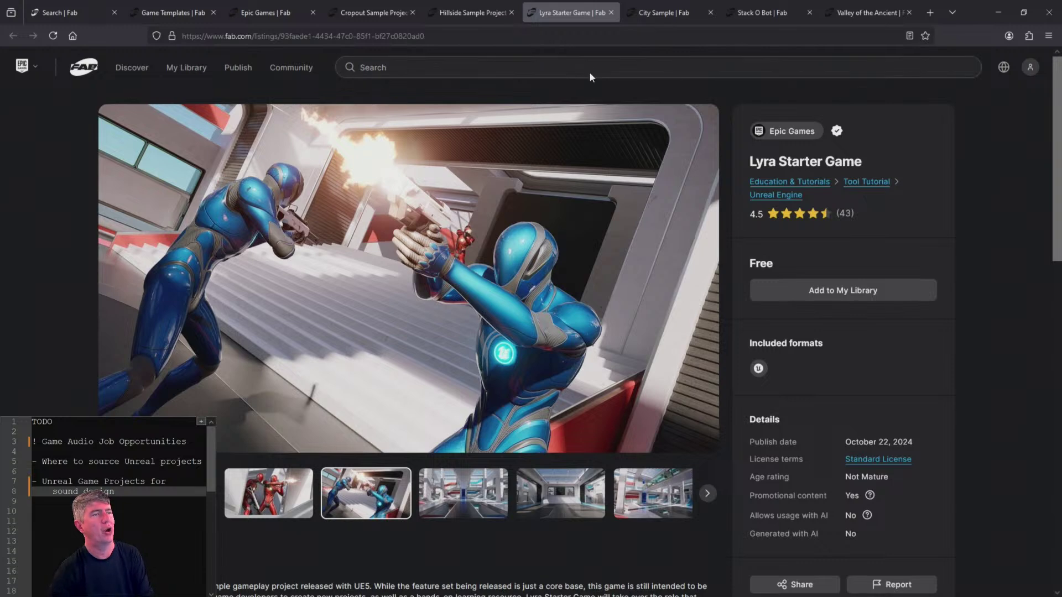
{"action": "left_click", "coordinate": [657, 12]}
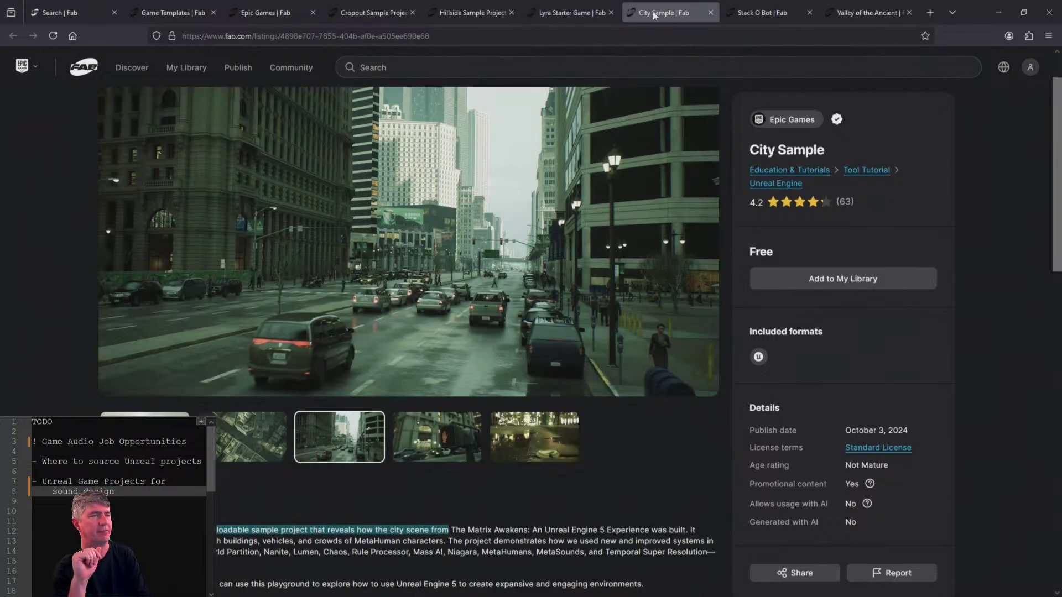
{"action": "mouse_move", "coordinate": [748, 5]}
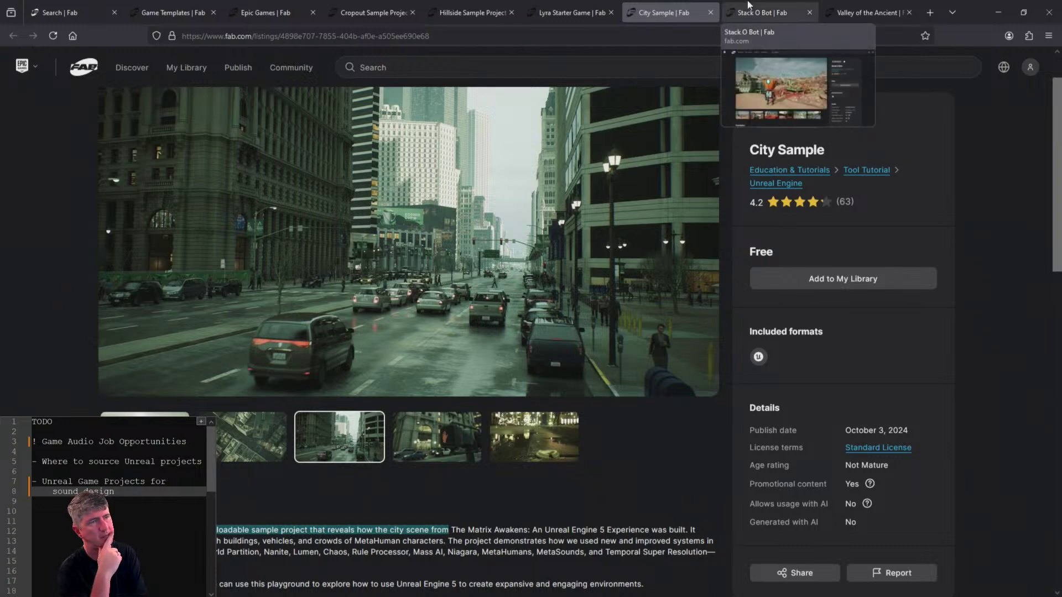
- Reorder the open listings so that Cropout Sample Project sits between City Sample and Stack O Bot
{"action": "left_click", "coordinate": [584, 4]}
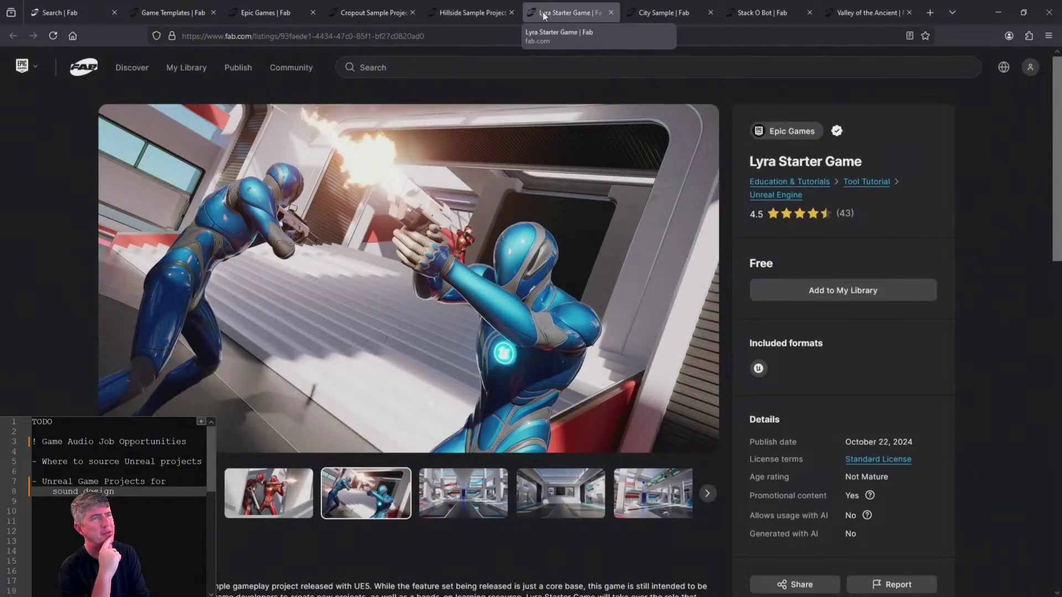
{"action": "left_click", "coordinate": [396, 7]}
{"action": "left_click_drag", "start_coordinate": [396, 6], "coordinate": [671, 12]}
- Switch to the Stack O Bot listing and look through its gallery, ending on the robot standing atop the green block
{"action": "left_click", "coordinate": [762, 12]}
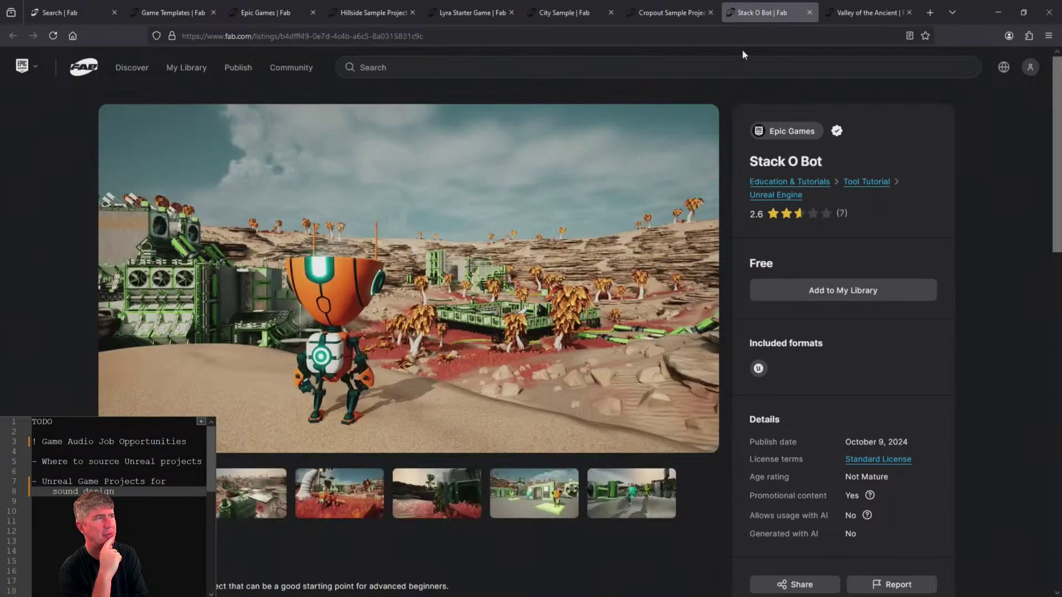
{"action": "left_click", "coordinate": [362, 498]}
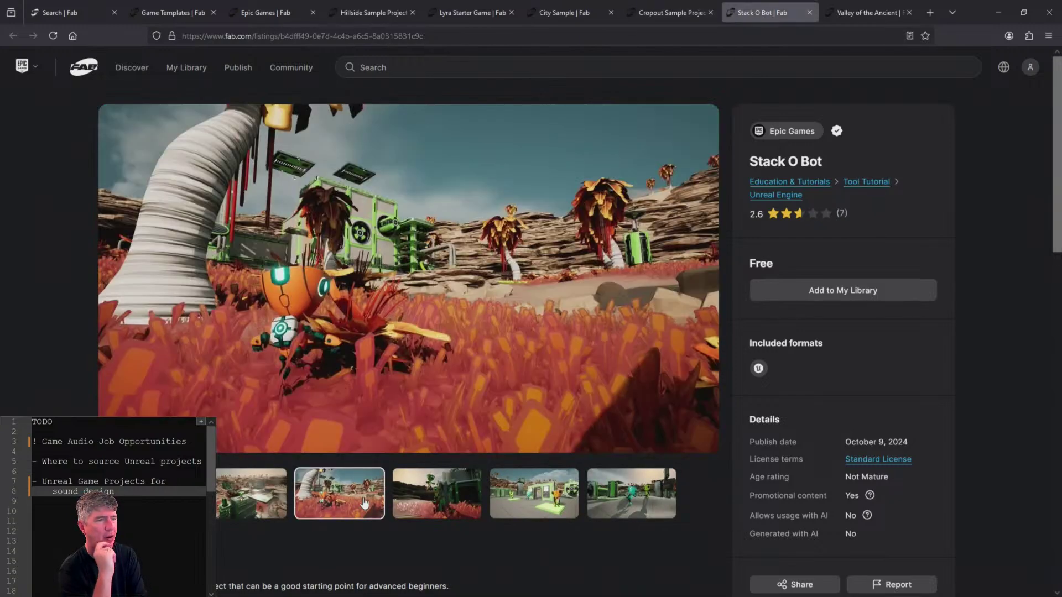
{"action": "left_click", "coordinate": [450, 496]}
{"action": "left_click", "coordinate": [532, 496]}
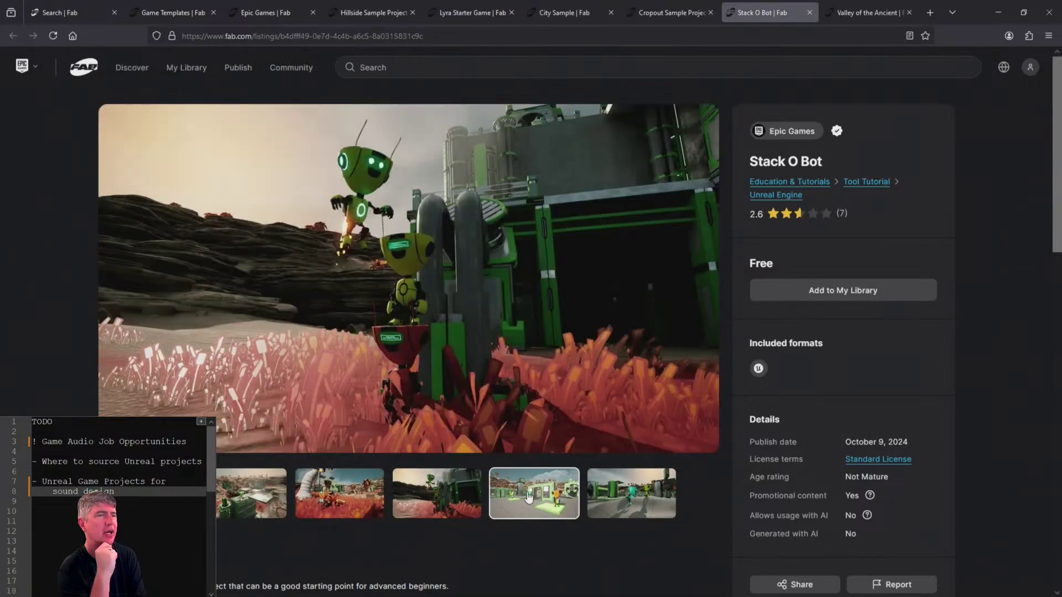
{"action": "left_click", "coordinate": [604, 498]}
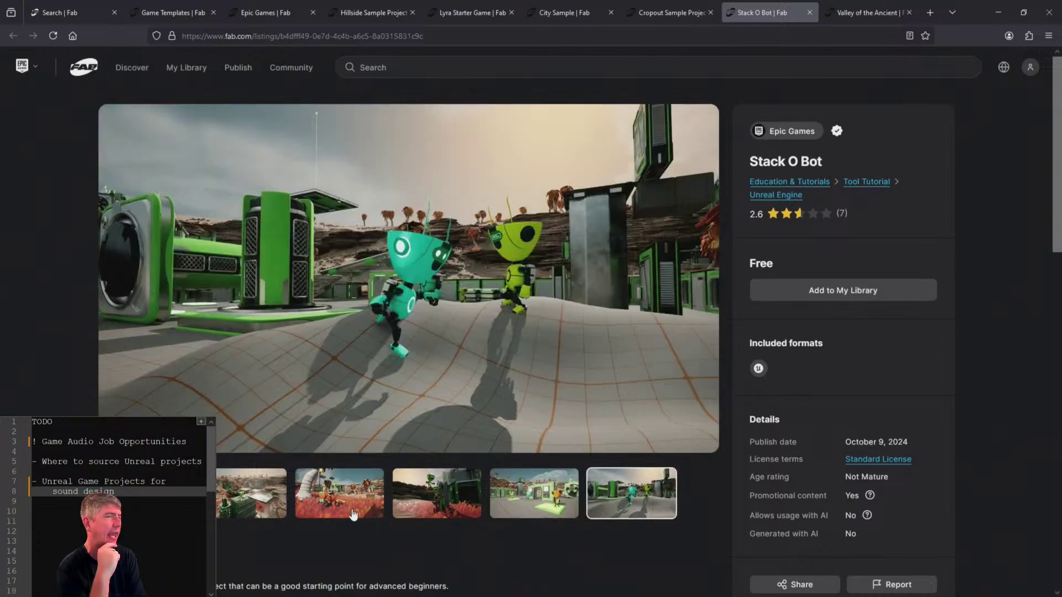
{"action": "left_click", "coordinate": [339, 497]}
{"action": "left_click", "coordinate": [271, 491]}
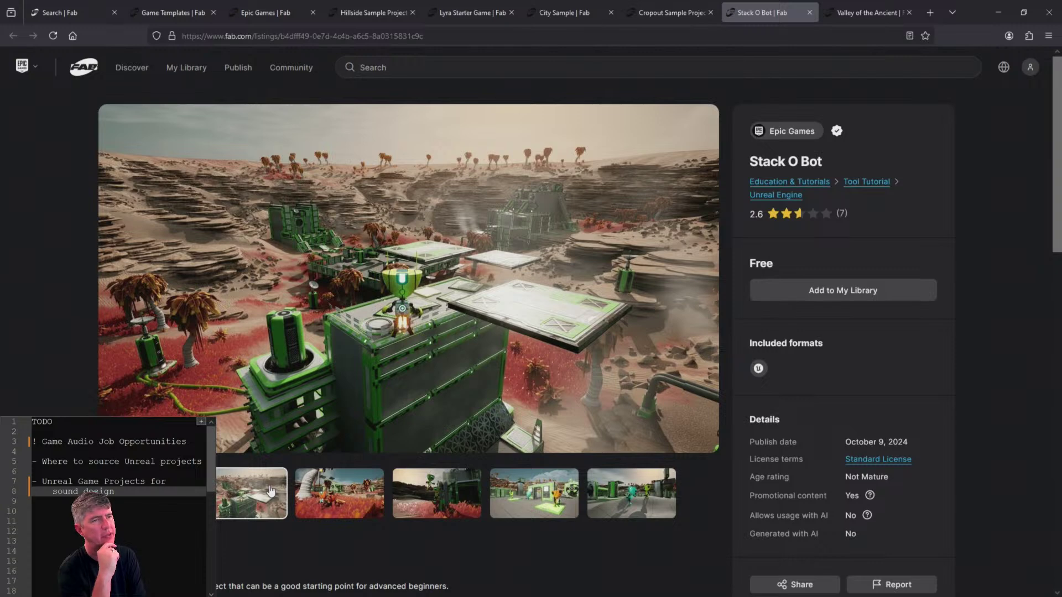
{"action": "left_click", "coordinate": [311, 493]}
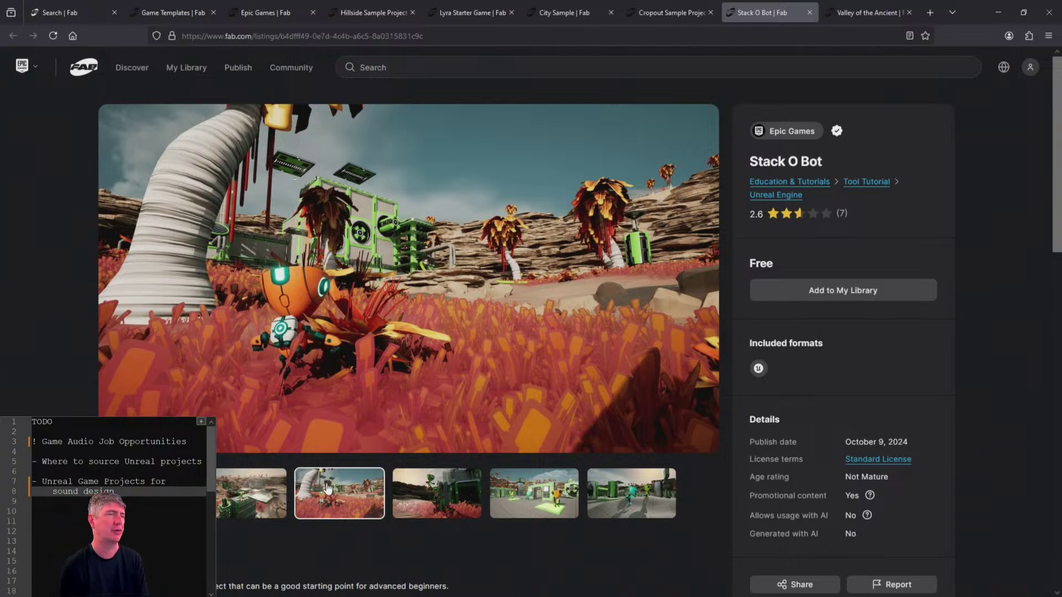
{"action": "left_click", "coordinate": [437, 492]}
{"action": "left_click", "coordinate": [533, 493]}
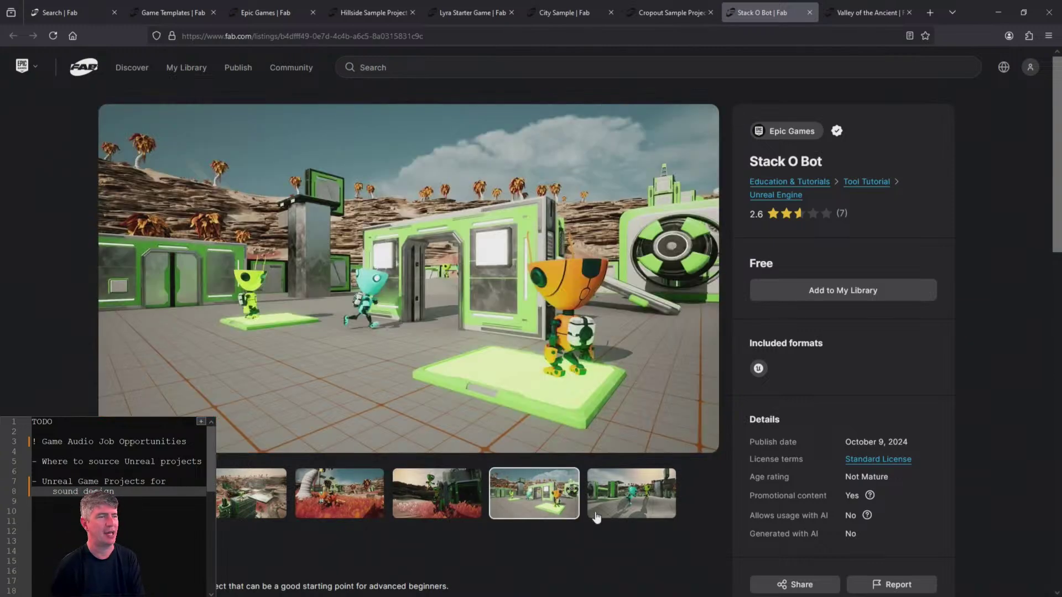
{"action": "left_click", "coordinate": [596, 517]}
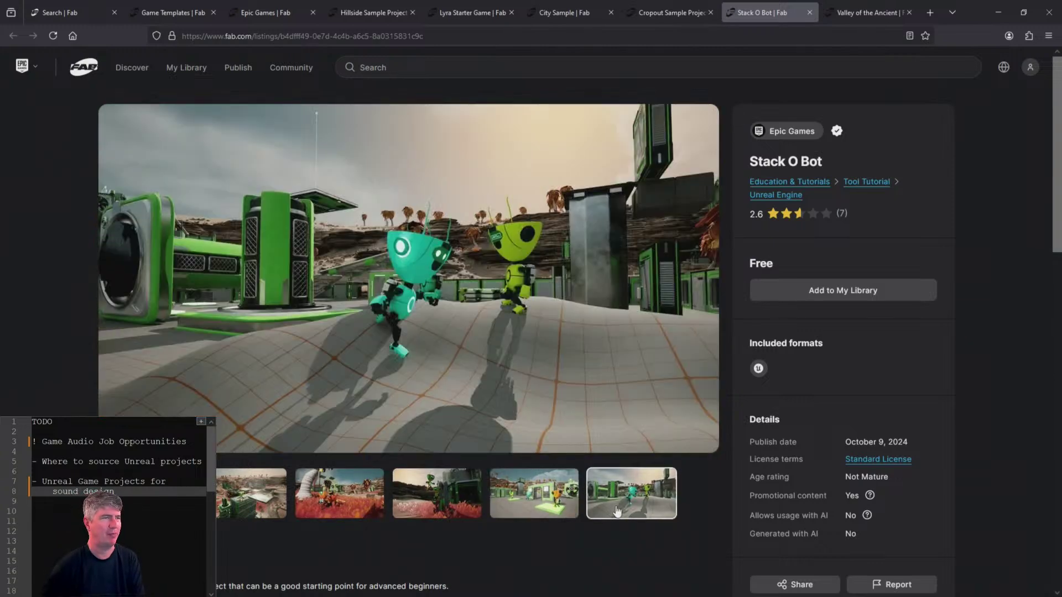
{"action": "left_click", "coordinate": [242, 495]}
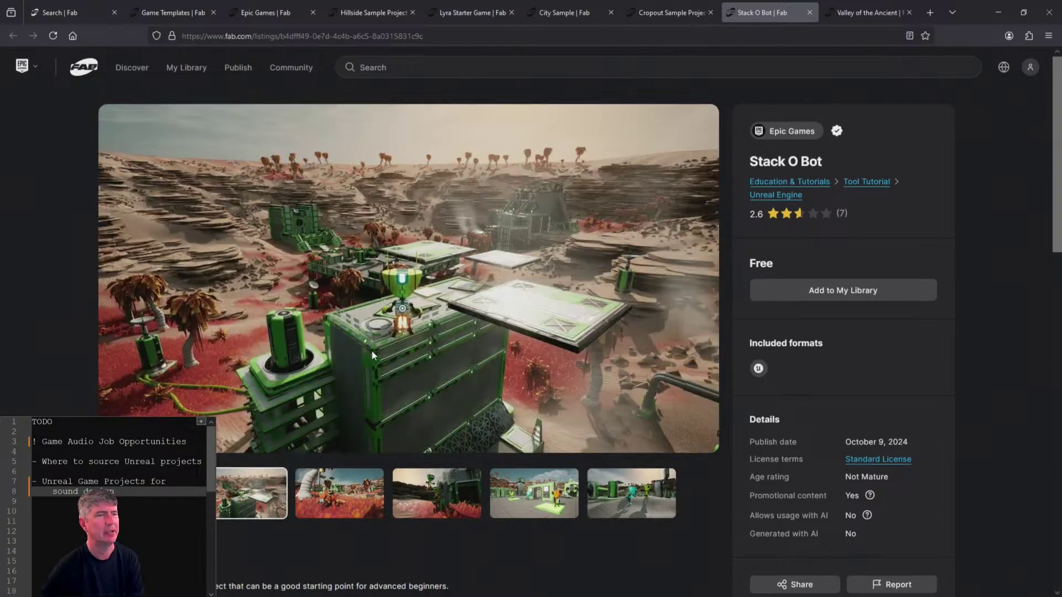
- Read the Stack O Bot description and revisit its gallery, ending on the two robots on the curved grid floor
{"action": "scroll", "coordinate": [476, 374], "scroll_direction": "down", "scroll_amount": 6}
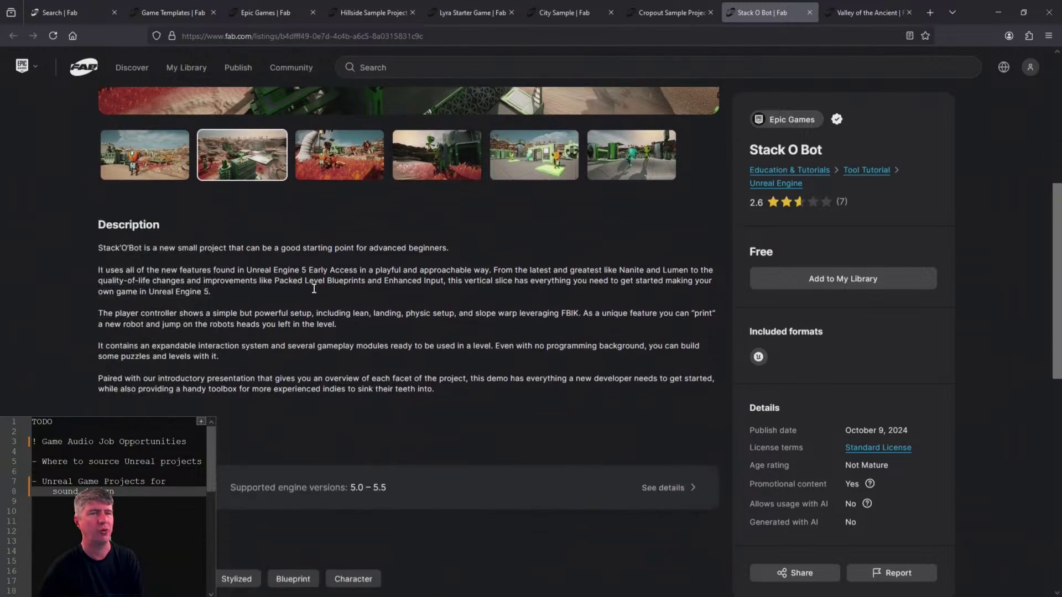
{"action": "scroll", "coordinate": [314, 179], "scroll_direction": "up", "scroll_amount": 6}
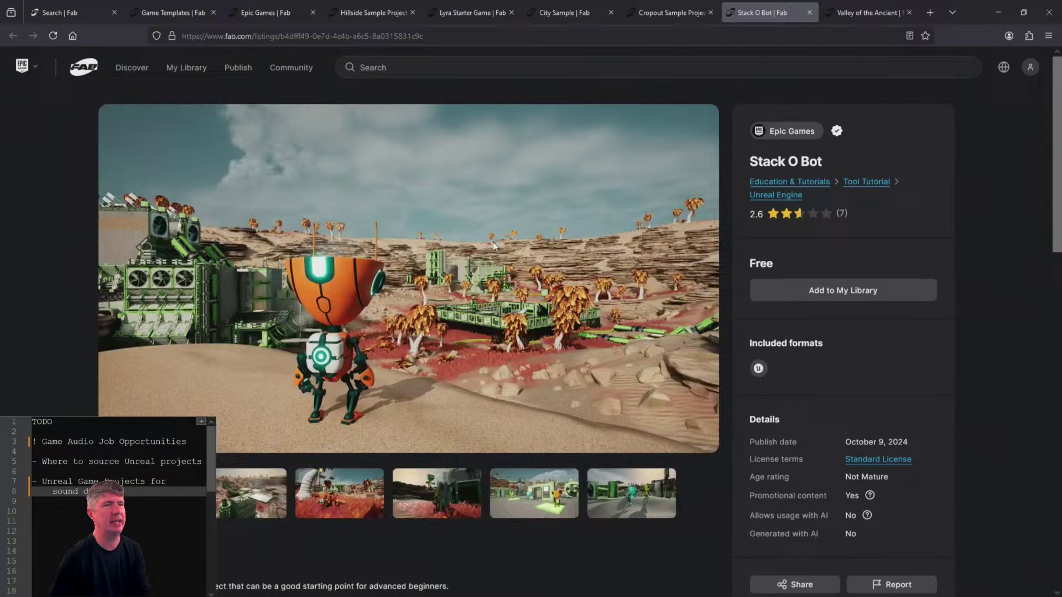
{"action": "left_click", "coordinate": [344, 478]}
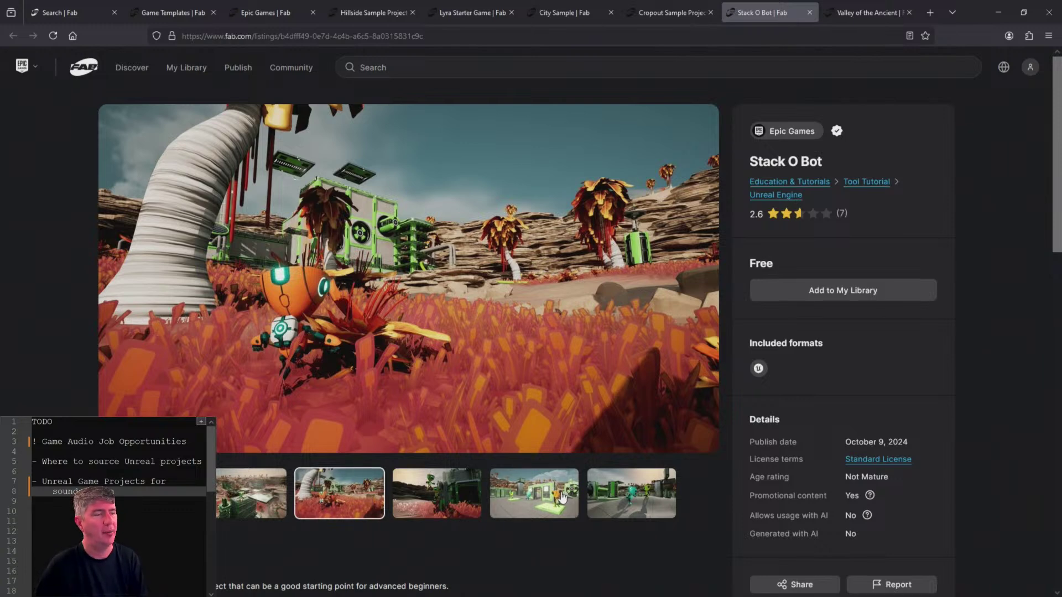
{"action": "left_click", "coordinate": [533, 494]}
{"action": "left_click", "coordinate": [399, 514]}
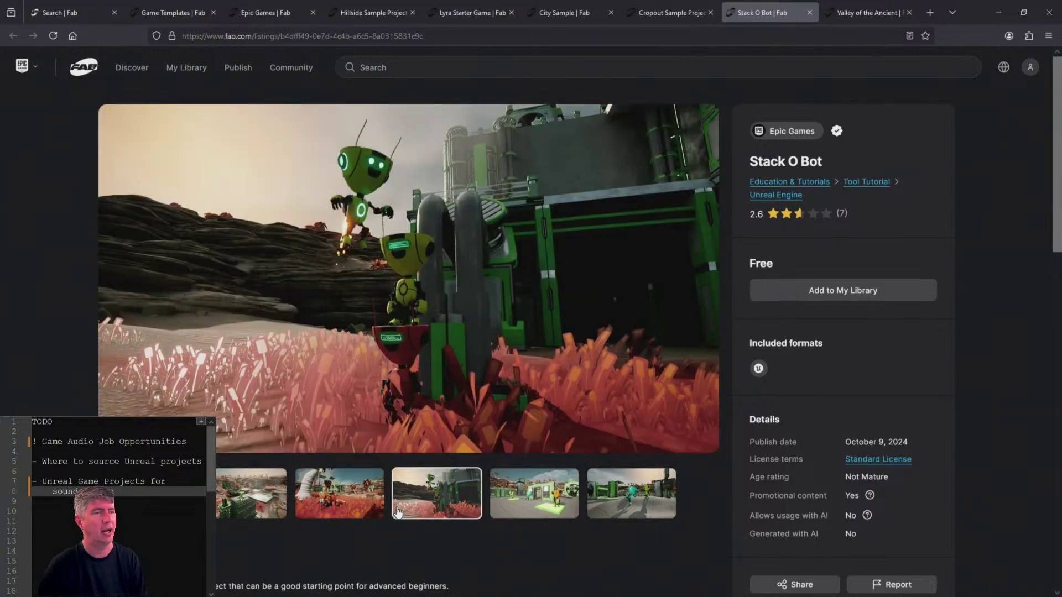
{"action": "left_click", "coordinate": [602, 504]}
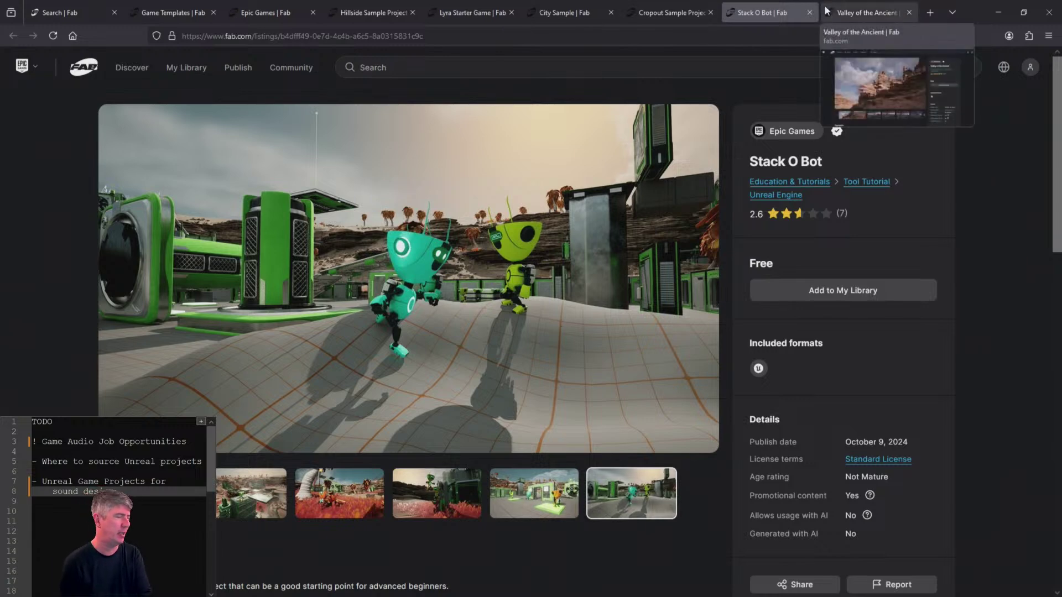
- Switch to the Valley of the Ancient listing and look through its gallery up to the woman facing the giant robot
{"action": "left_click", "coordinate": [851, 10]}
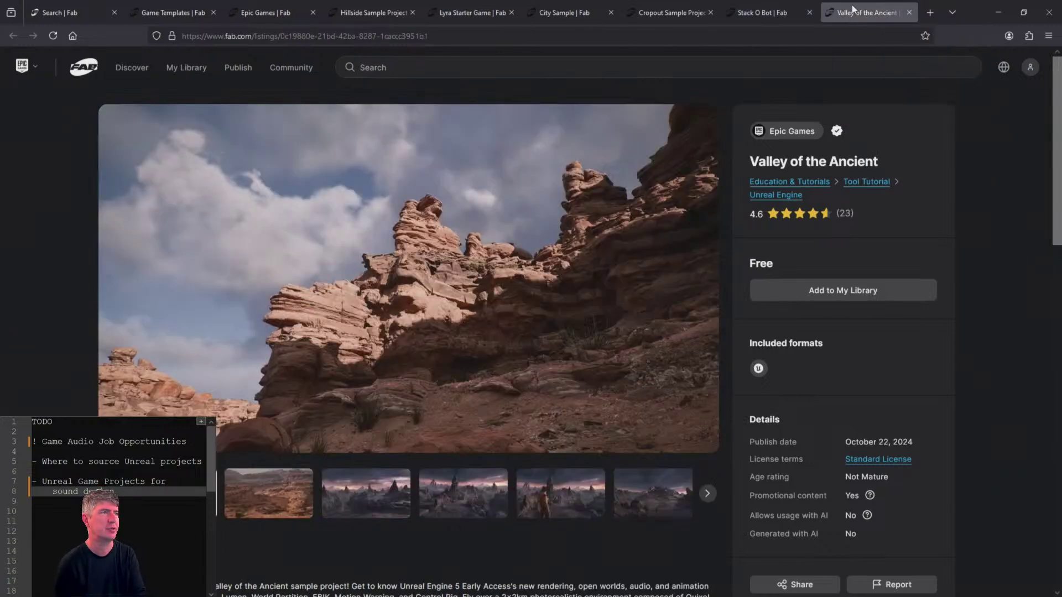
{"action": "left_click", "coordinate": [390, 505]}
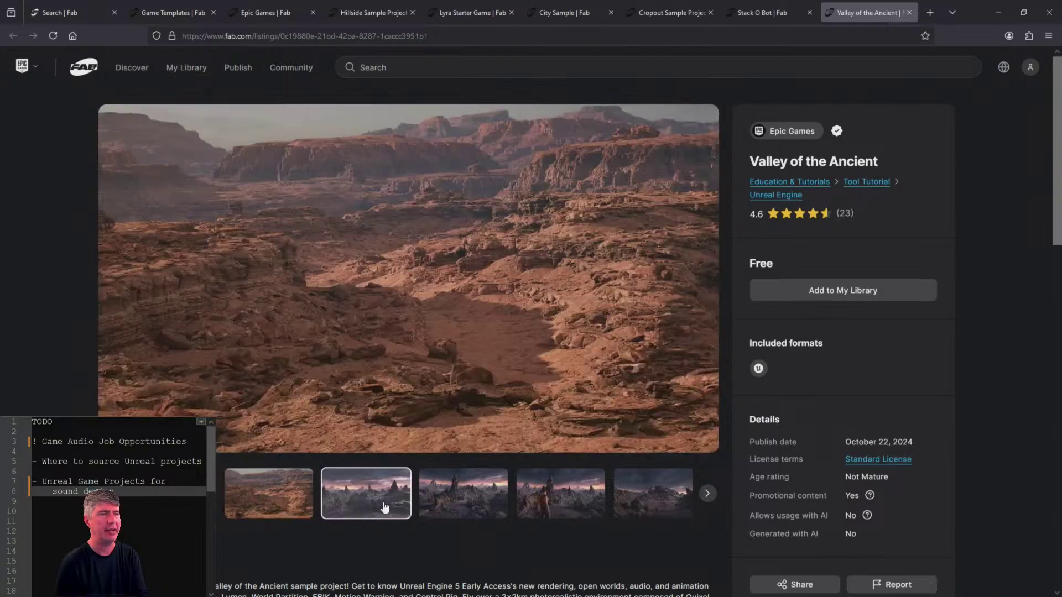
{"action": "left_click", "coordinate": [425, 503]}
{"action": "left_click", "coordinate": [533, 501]}
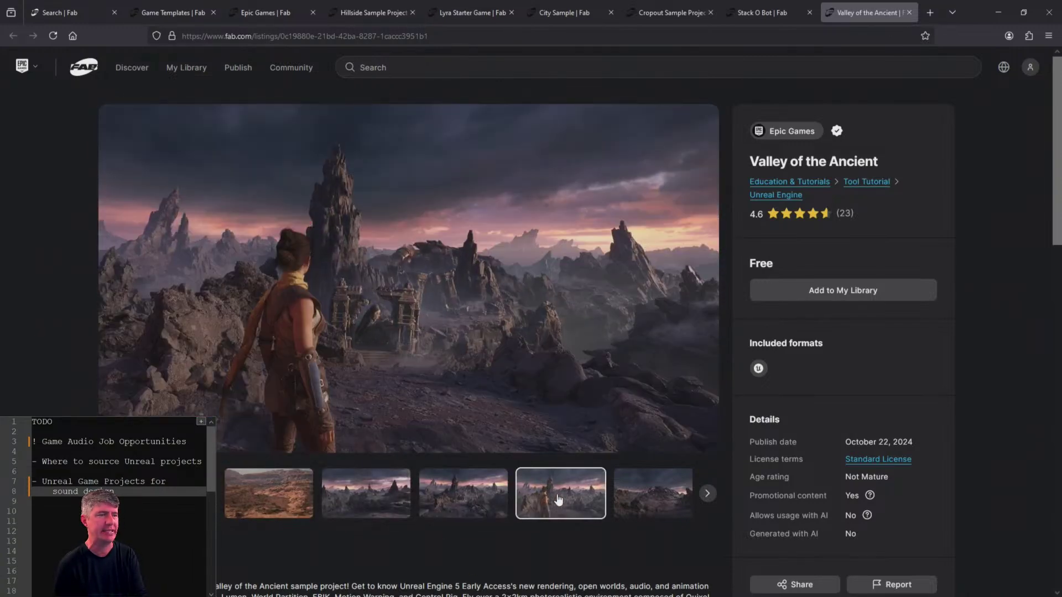
{"action": "left_click", "coordinate": [665, 493]}
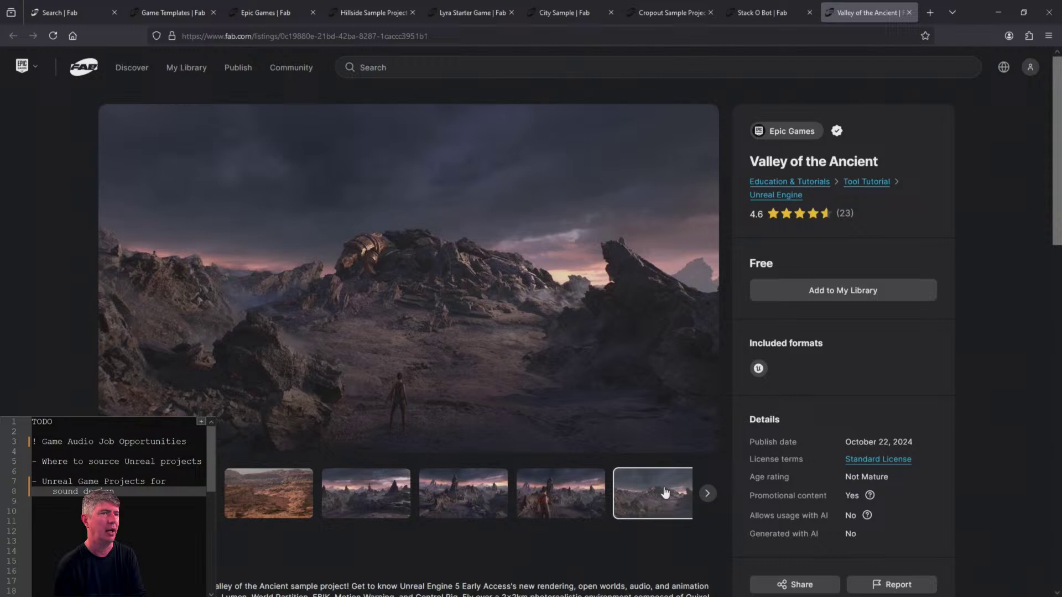
{"action": "left_click", "coordinate": [701, 495]}
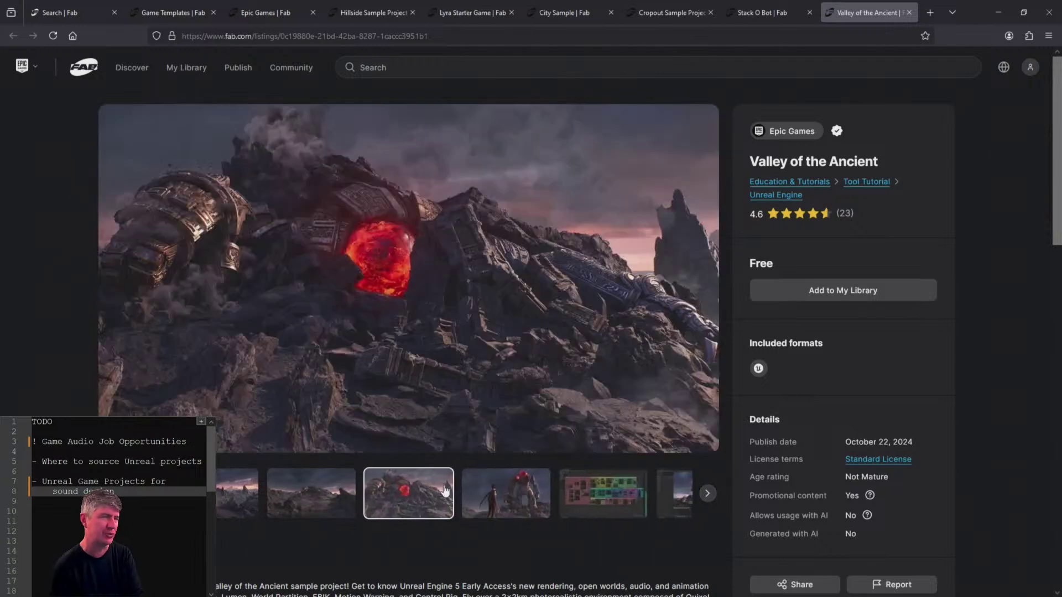
{"action": "left_click", "coordinate": [528, 490]}
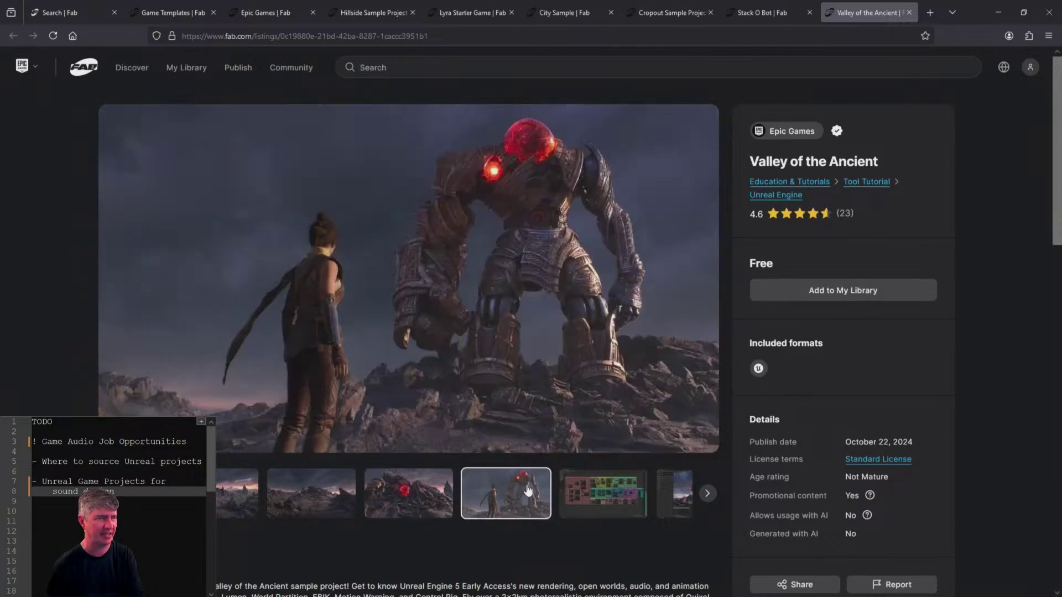
- View the remaining Valley of the Ancient images, including the node graph and animation rig, ending on the glowing red rubble
{"action": "left_click", "coordinate": [234, 499]}
{"action": "left_click", "coordinate": [381, 494]}
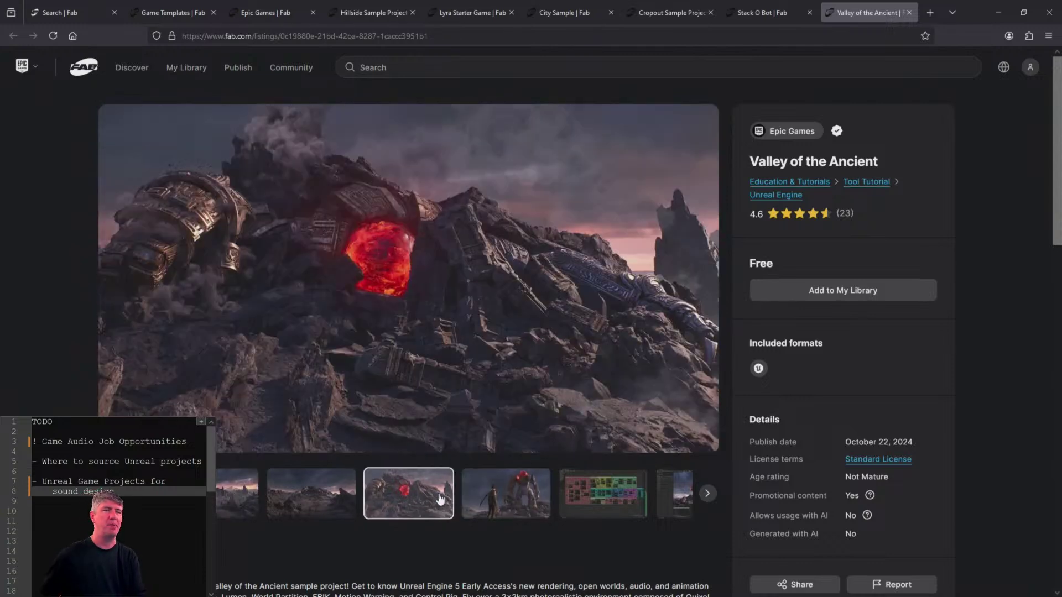
{"action": "left_click", "coordinate": [470, 495]}
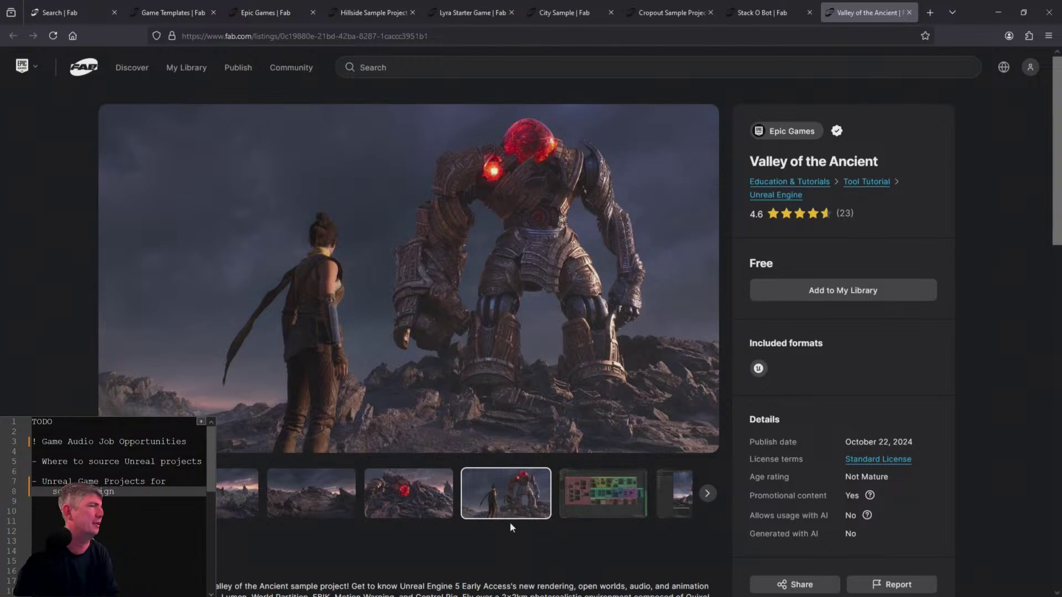
{"action": "left_click", "coordinate": [626, 502]}
{"action": "left_click", "coordinate": [686, 501]}
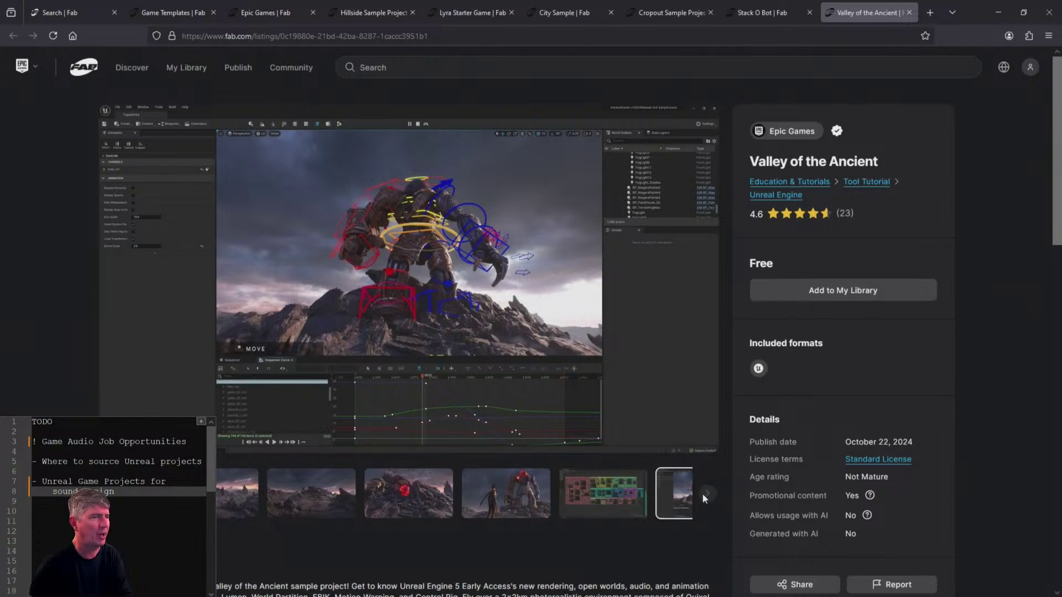
{"action": "left_click", "coordinate": [408, 495]}
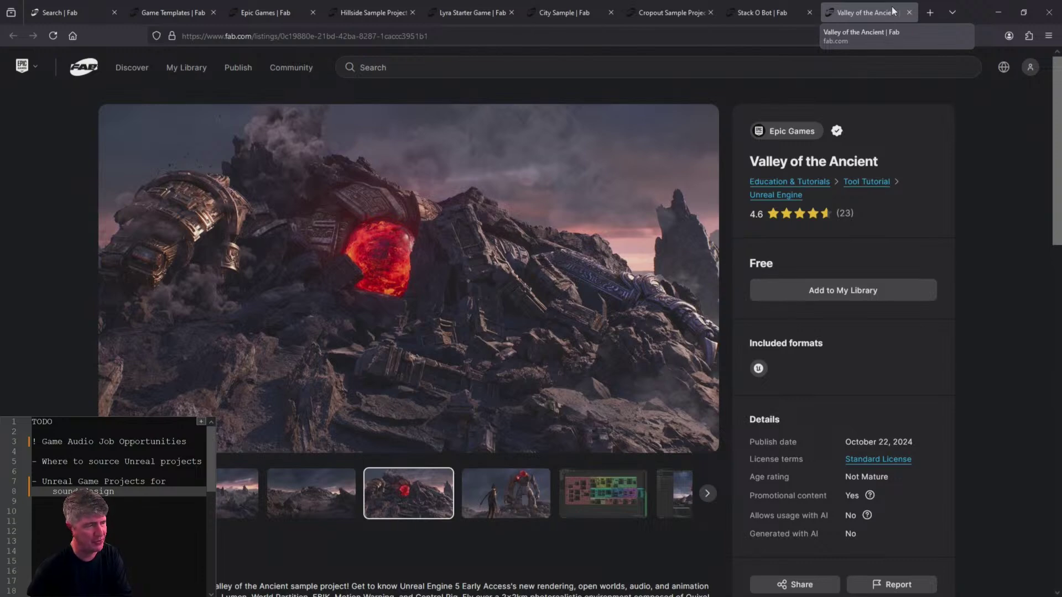
- Revisit the Stack O Bot, Cropout, City Sample, Lyra and Hillside listings, and finish on Lyra Starter Game
{"action": "left_click", "coordinate": [762, 13]}
{"action": "left_click", "coordinate": [681, 4]}
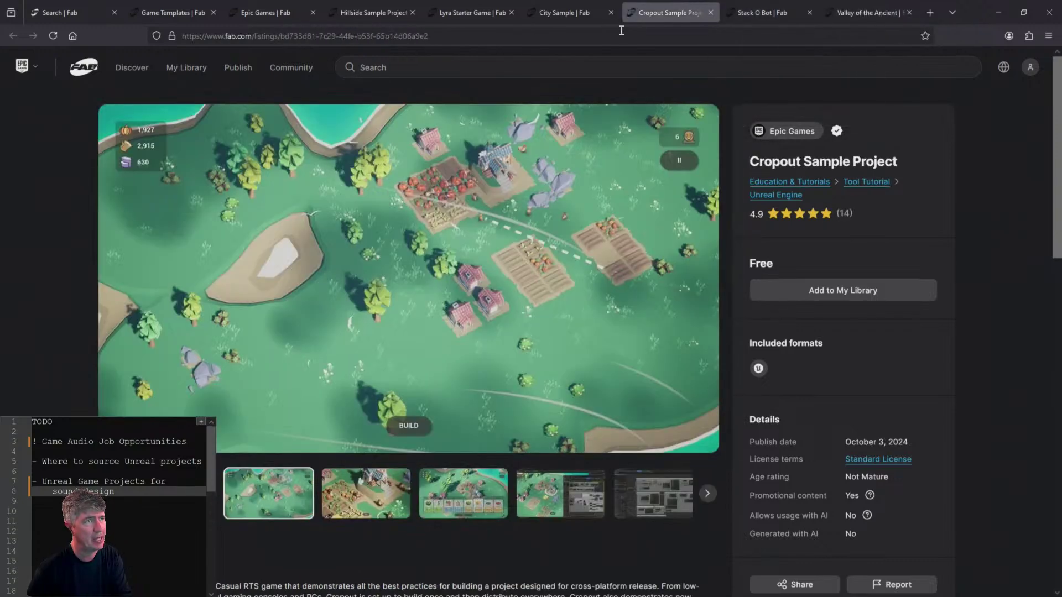
{"action": "left_click", "coordinate": [577, 13]}
{"action": "left_click", "coordinate": [449, 13]}
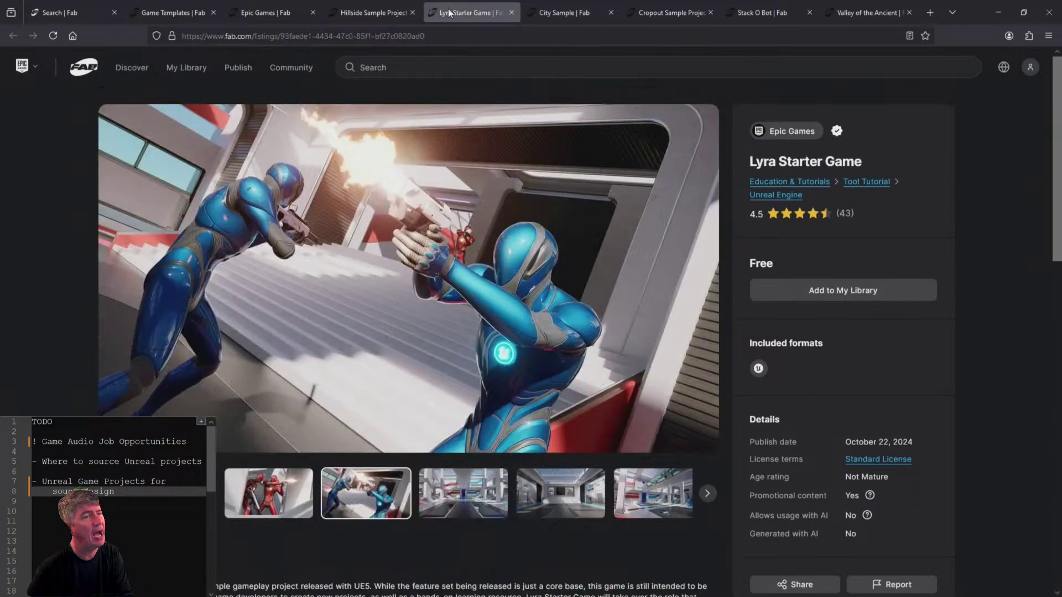
{"action": "left_click", "coordinate": [380, 12]}
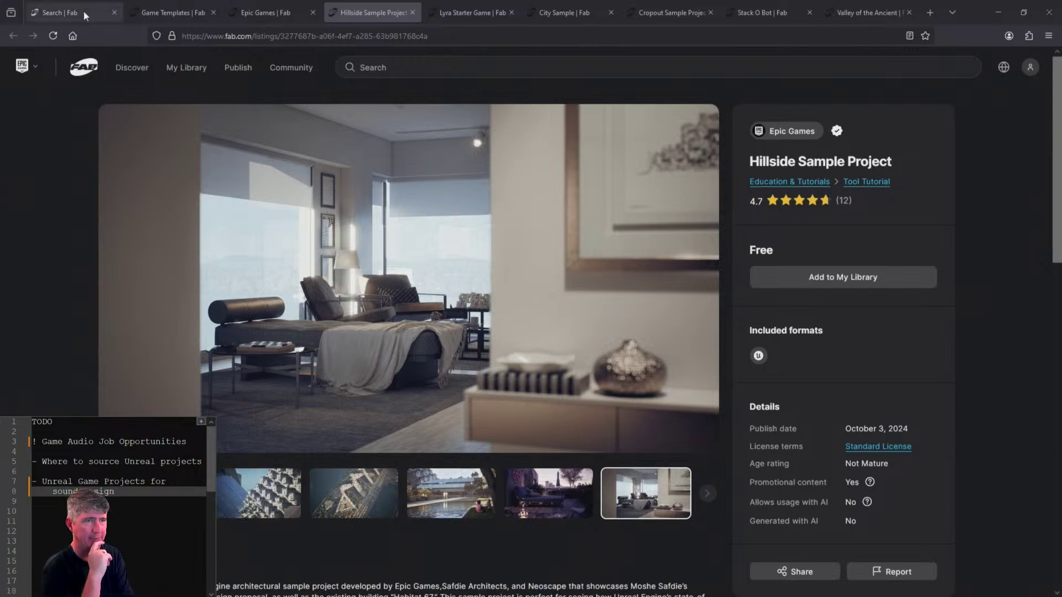
{"action": "left_click", "coordinate": [462, 7]}
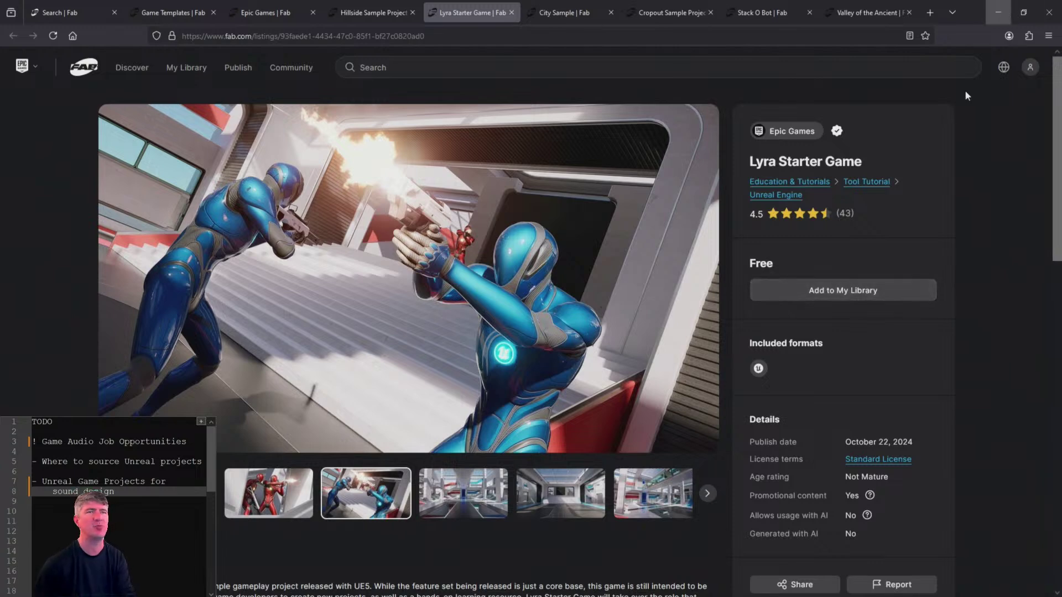
- Switch to the Epic Games Launcher and browse the Unreal Engine library's projects and Fab Library assets
{"action": "left_click", "coordinate": [998, 12]}
{"action": "scroll", "coordinate": [495, 336], "scroll_direction": "down", "scroll_amount": 2}
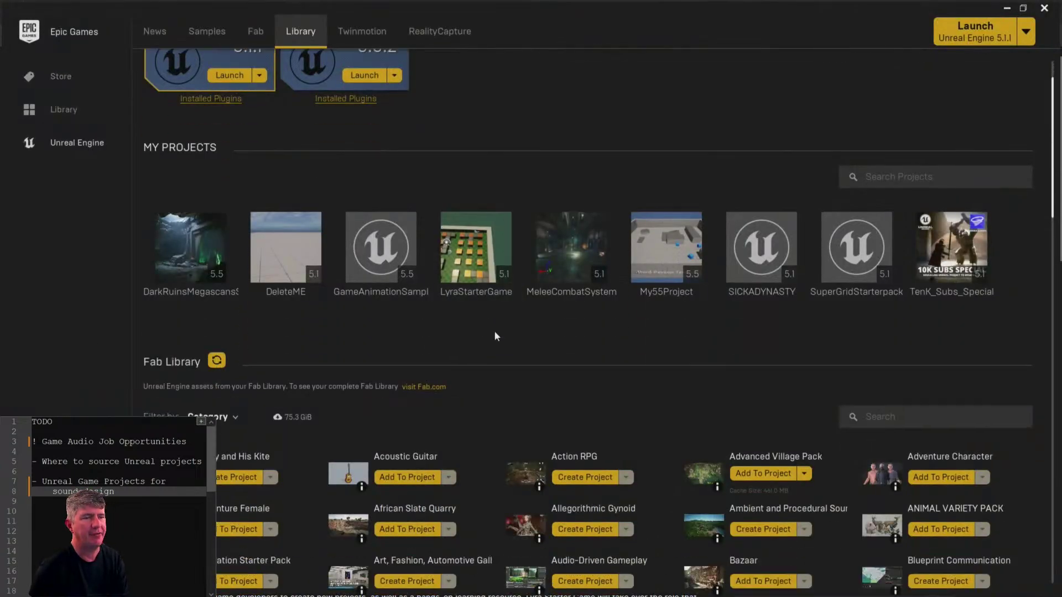
{"action": "scroll", "coordinate": [495, 336], "scroll_direction": "down", "scroll_amount": 6}
{"action": "scroll", "coordinate": [525, 343], "scroll_direction": "up", "scroll_amount": 1}
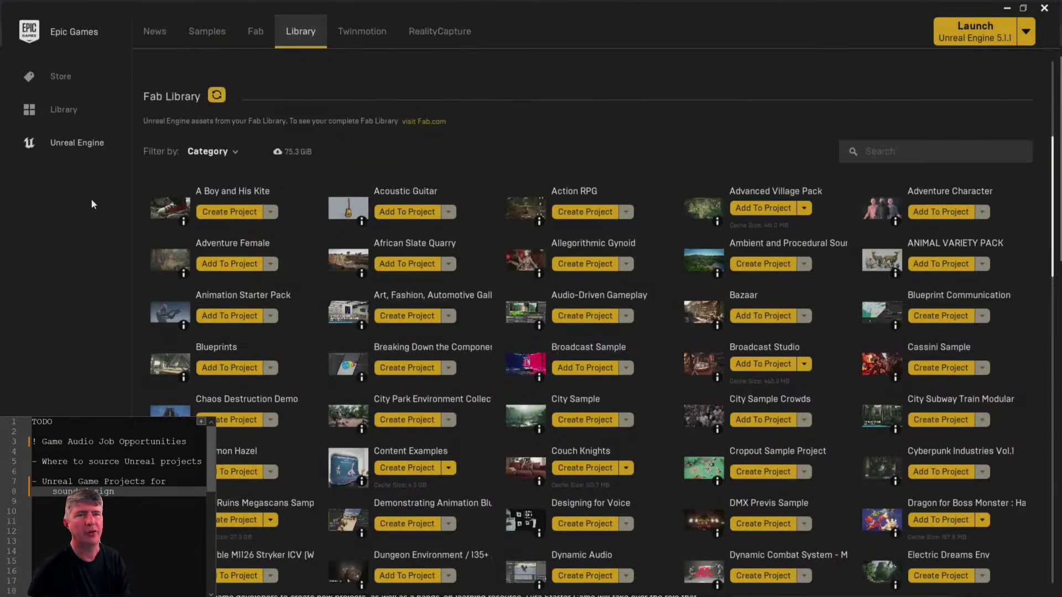
{"action": "scroll", "coordinate": [599, 270], "scroll_direction": "down", "scroll_amount": 2}
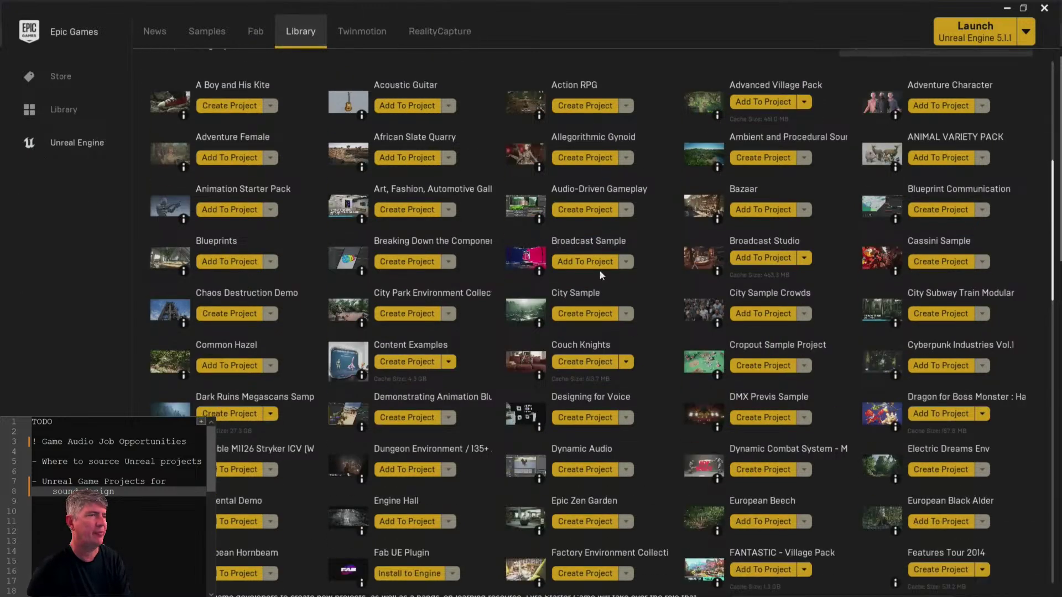
{"action": "scroll", "coordinate": [599, 270], "scroll_direction": "down", "scroll_amount": 6}
{"action": "scroll", "coordinate": [588, 262], "scroll_direction": "up", "scroll_amount": 5}
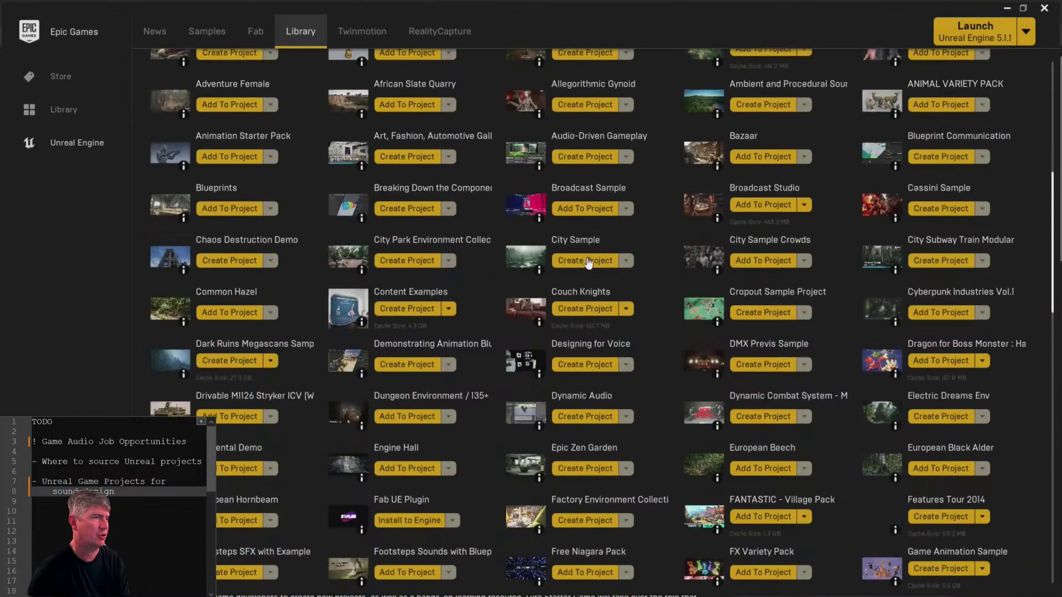
{"action": "scroll", "coordinate": [589, 262], "scroll_direction": "up", "scroll_amount": 3}
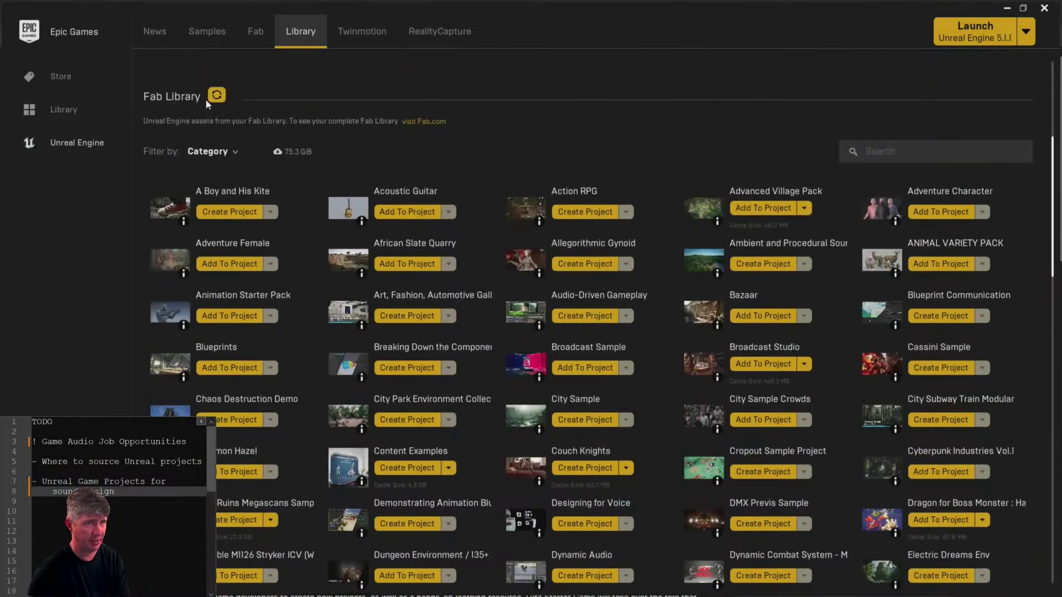
- Refresh the Fab Library and browse its assets down to the Lyra Starter Game entry
{"action": "left_click", "coordinate": [210, 99]}
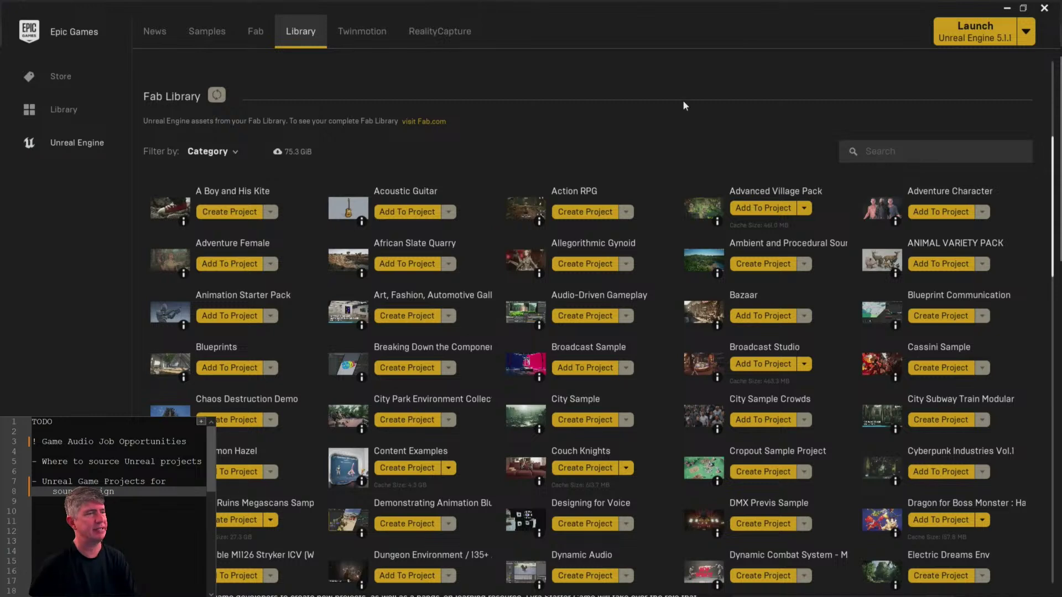
{"action": "scroll", "coordinate": [669, 182], "scroll_direction": "down", "scroll_amount": 7}
{"action": "scroll", "coordinate": [642, 268], "scroll_direction": "down", "scroll_amount": 8}
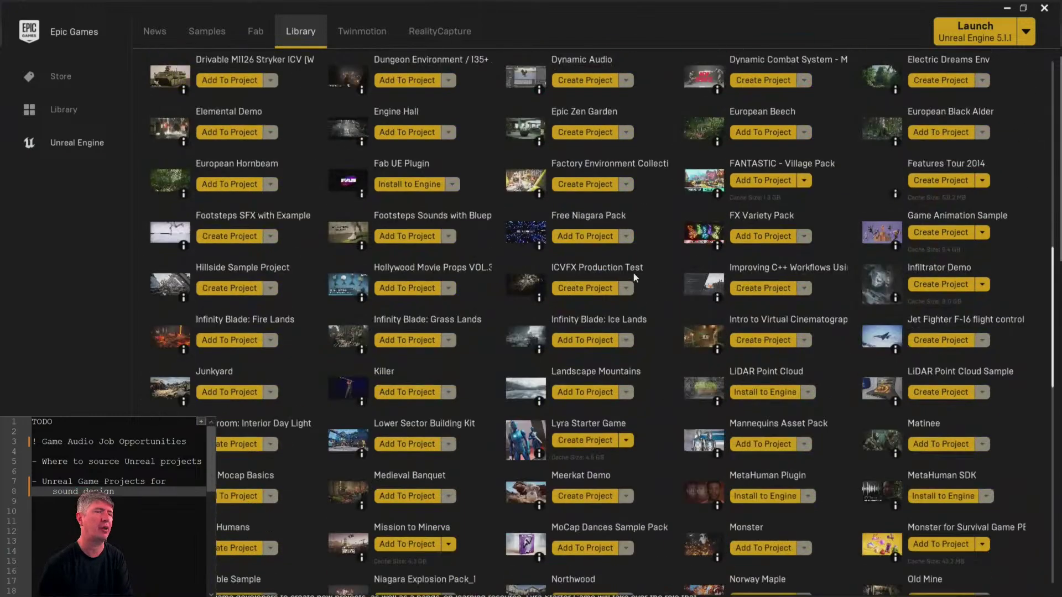
- Browse the Fab Library assets, from the environment packs and sample projects through the Paragon packs to the end of the list
{"action": "scroll", "coordinate": [636, 277], "scroll_direction": "down", "scroll_amount": 7}
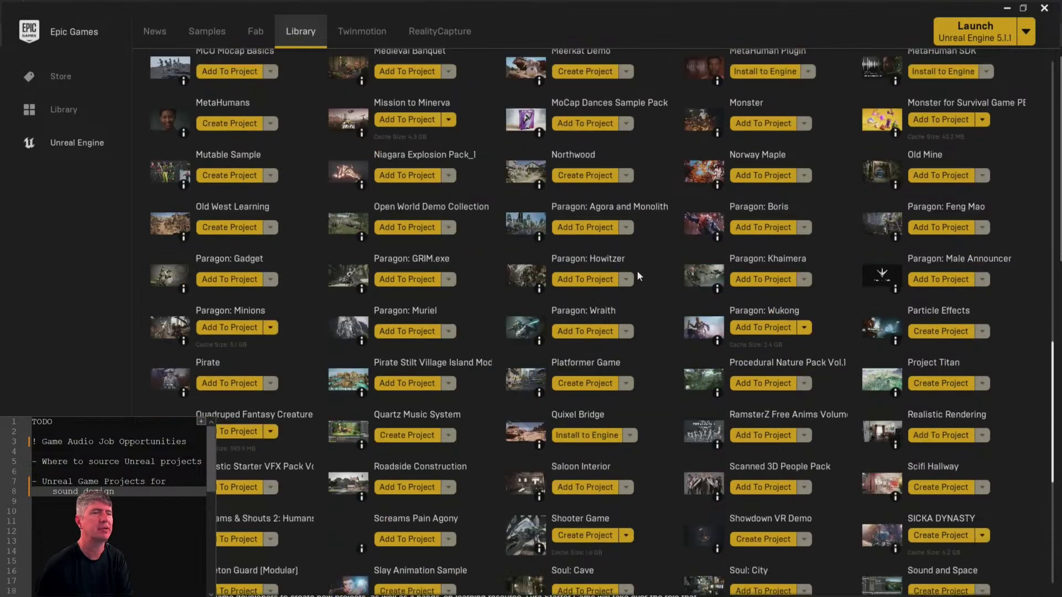
{"action": "scroll", "coordinate": [605, 305], "scroll_direction": "down", "scroll_amount": 3}
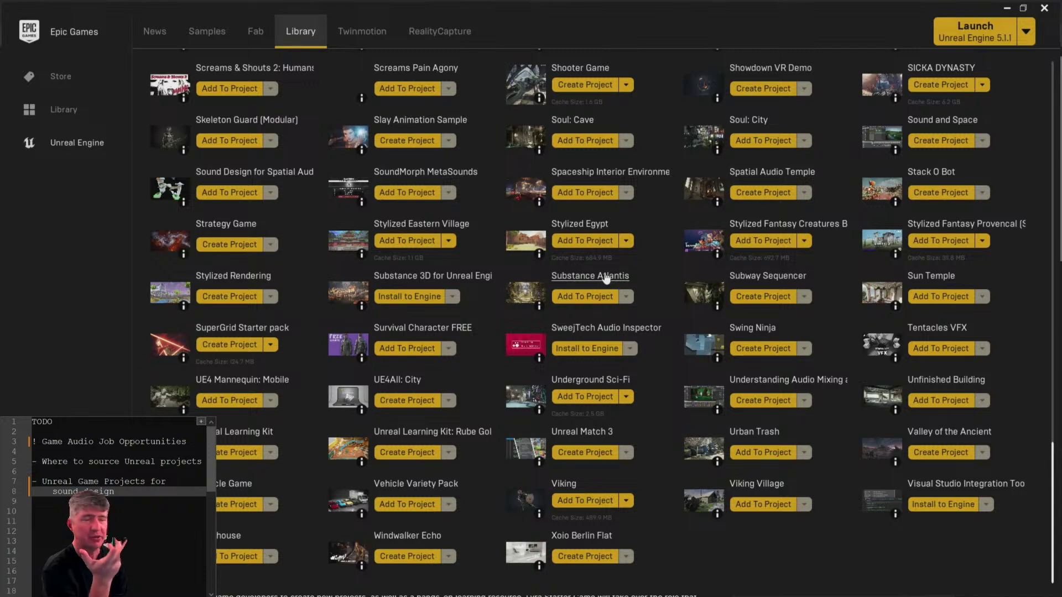
{"action": "scroll", "coordinate": [603, 283], "scroll_direction": "up", "scroll_amount": 3}
{"action": "scroll", "coordinate": [579, 285], "scroll_direction": "up", "scroll_amount": 10}
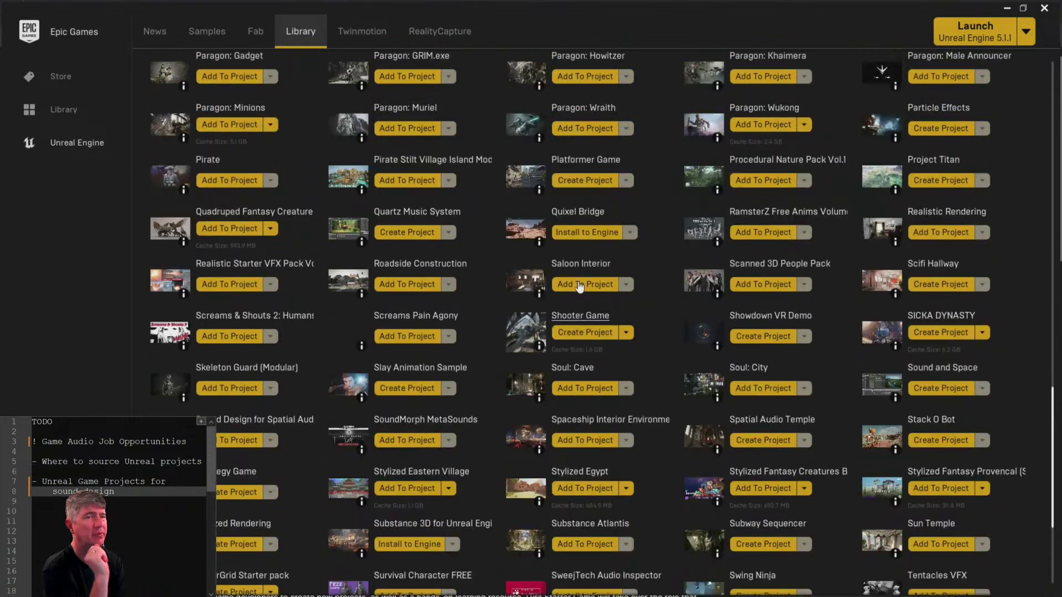
{"action": "scroll", "coordinate": [578, 286], "scroll_direction": "up", "scroll_amount": 3}
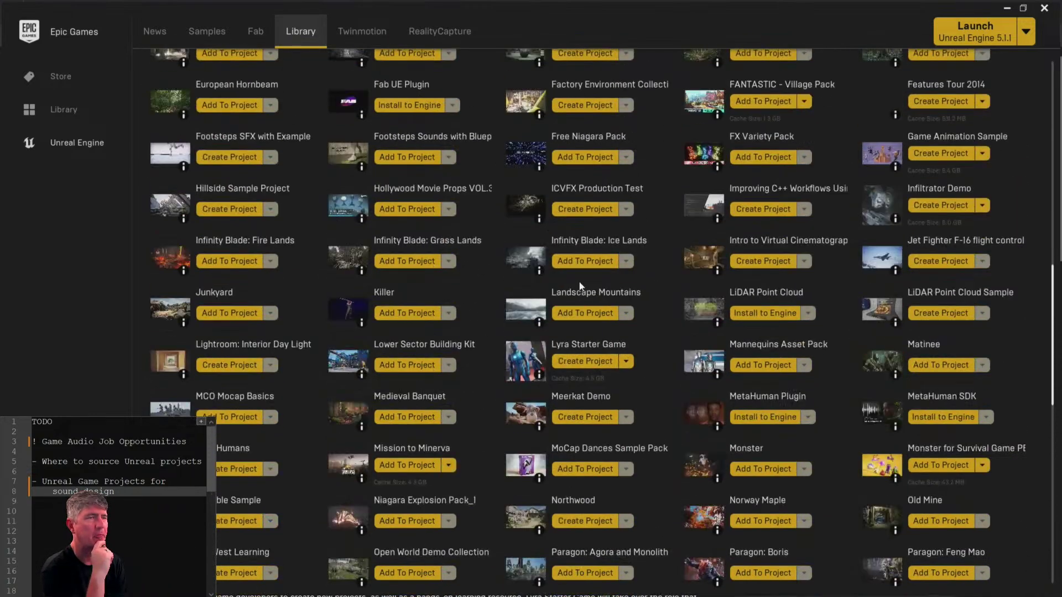
{"action": "scroll", "coordinate": [670, 282], "scroll_direction": "up", "scroll_amount": 5}
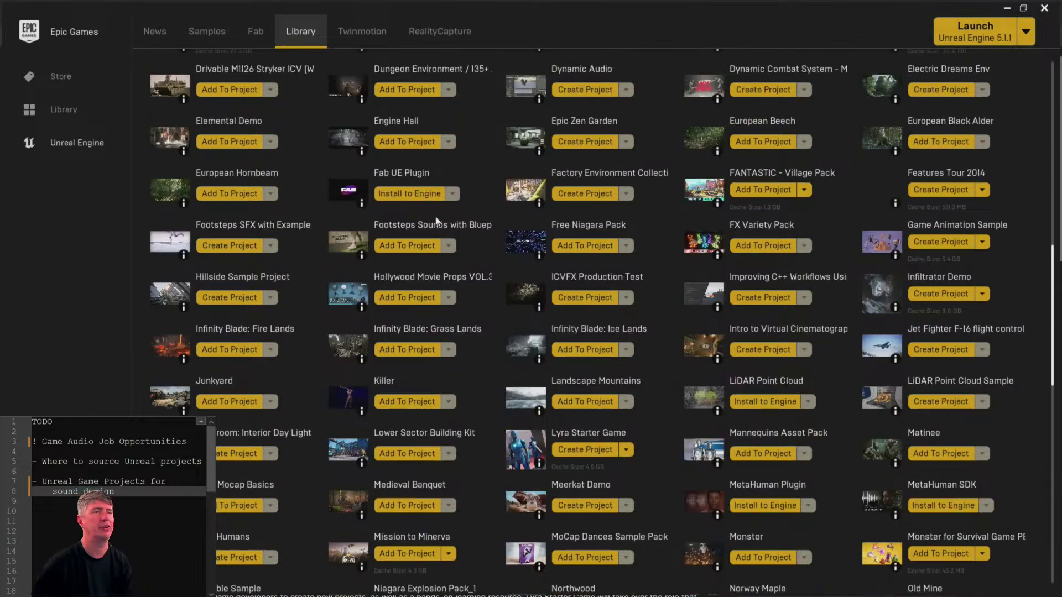
{"action": "scroll", "coordinate": [665, 276], "scroll_direction": "up", "scroll_amount": 1}
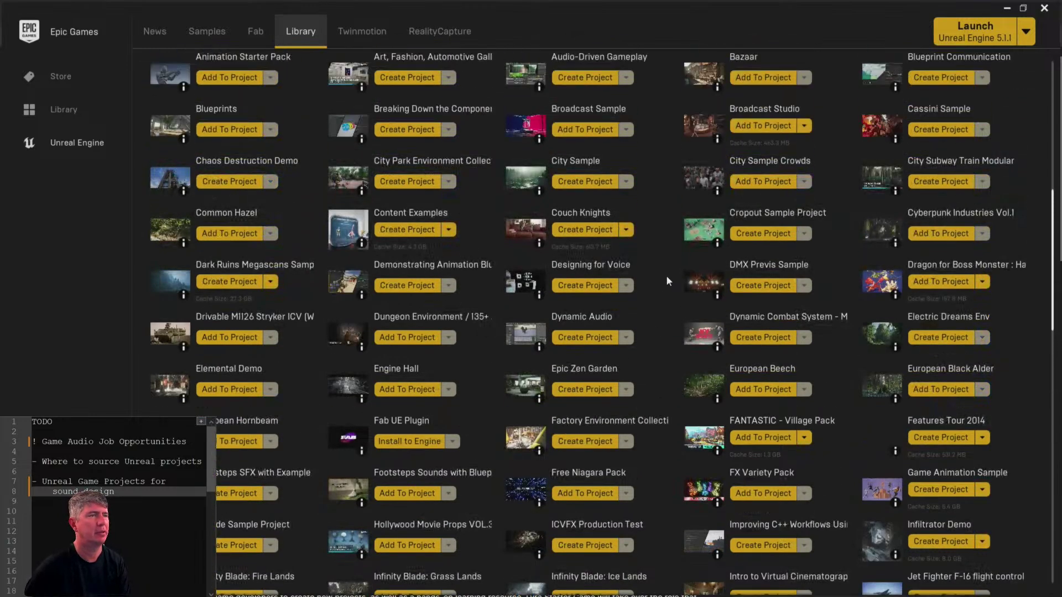
{"action": "scroll", "coordinate": [666, 274], "scroll_direction": "down", "scroll_amount": 3}
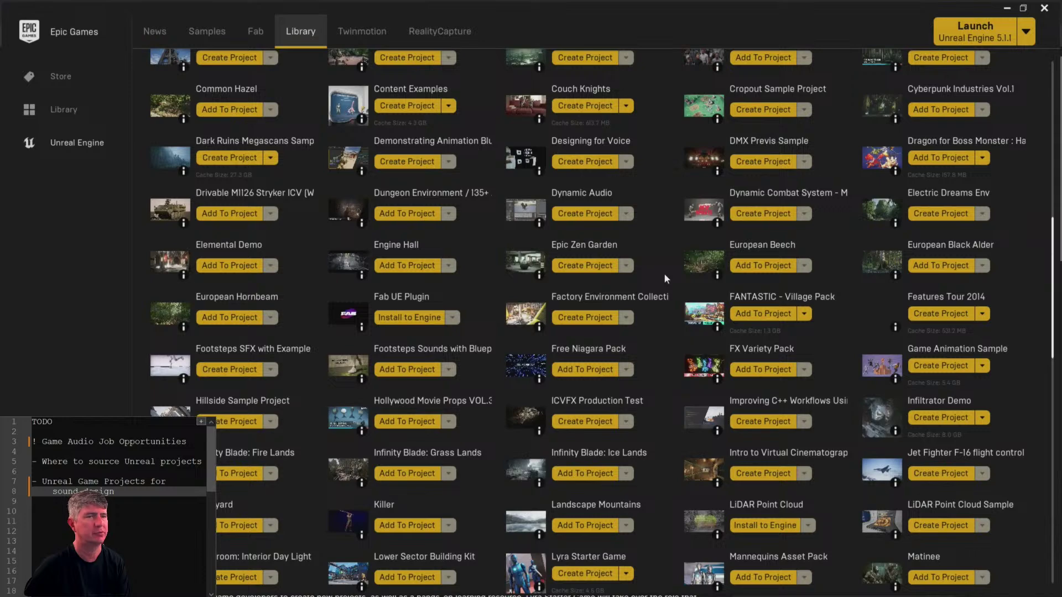
{"action": "scroll", "coordinate": [664, 274], "scroll_direction": "down", "scroll_amount": 8}
{"action": "scroll", "coordinate": [662, 270], "scroll_direction": "down", "scroll_amount": 2}
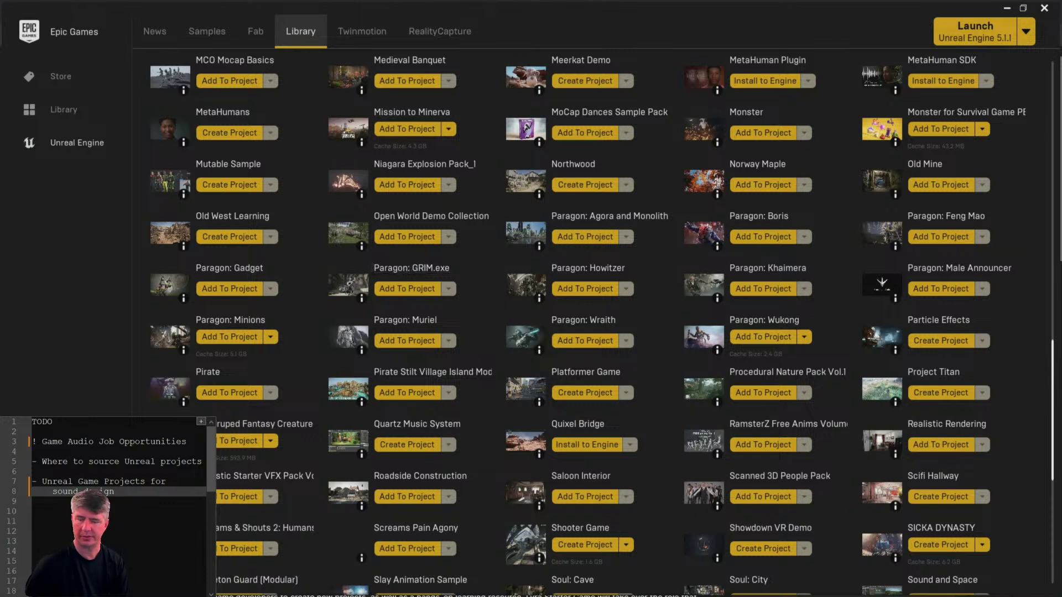
- Switch to the web browser and open the Paragon: GRIM.exe listing on Fab in a new tab
{"action": "key", "text": "alt+Tab"}
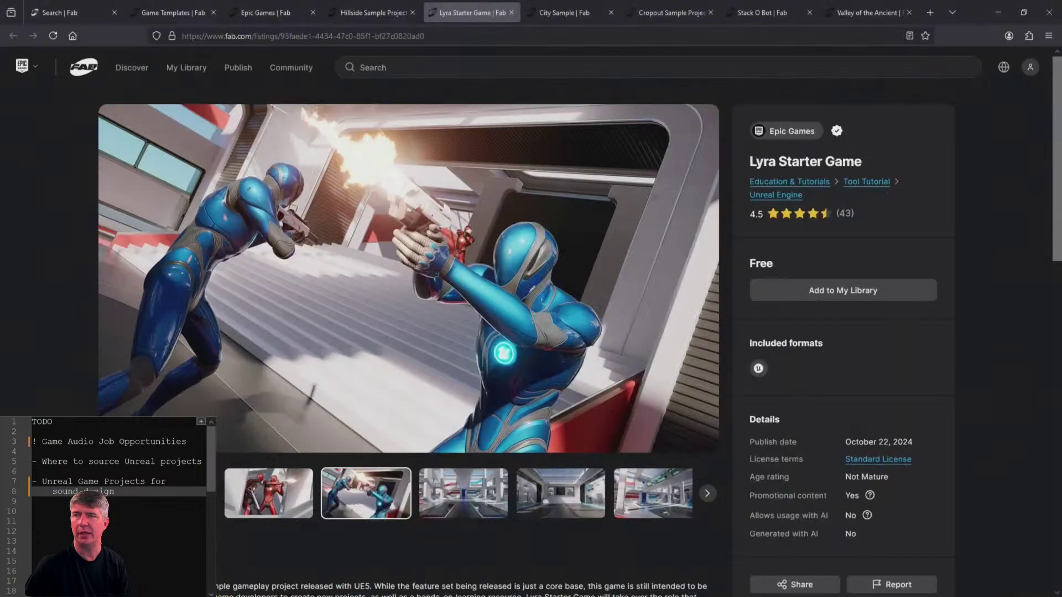
{"action": "left_click", "coordinate": [930, 13]}
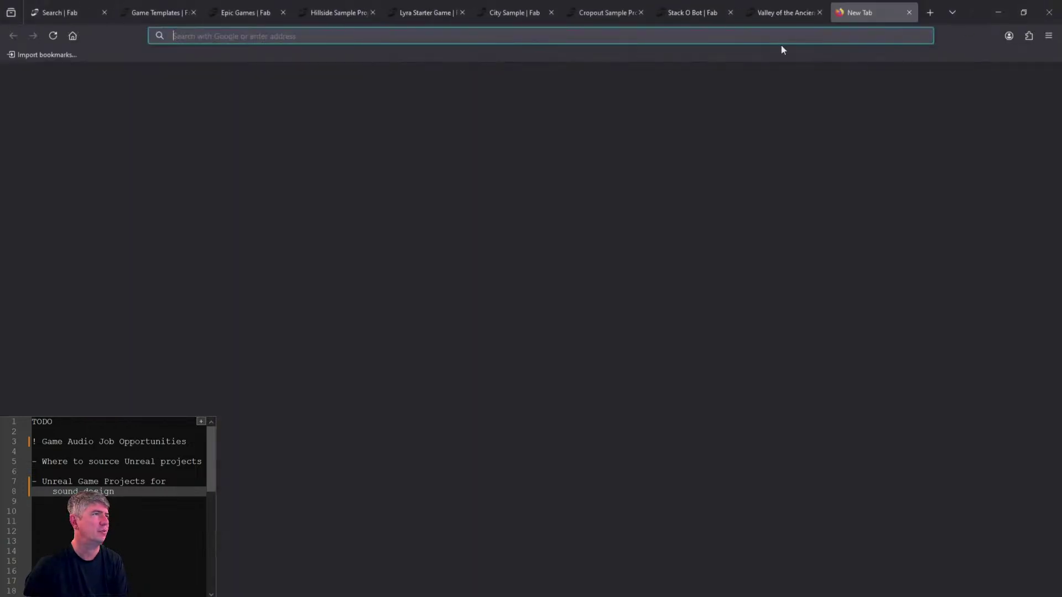
{"action": "type", "text": "https://www.fab.com/listings/75578197-6f11-4839-8b9f-88009839e1eb"}
{"action": "key", "text": "Return"}
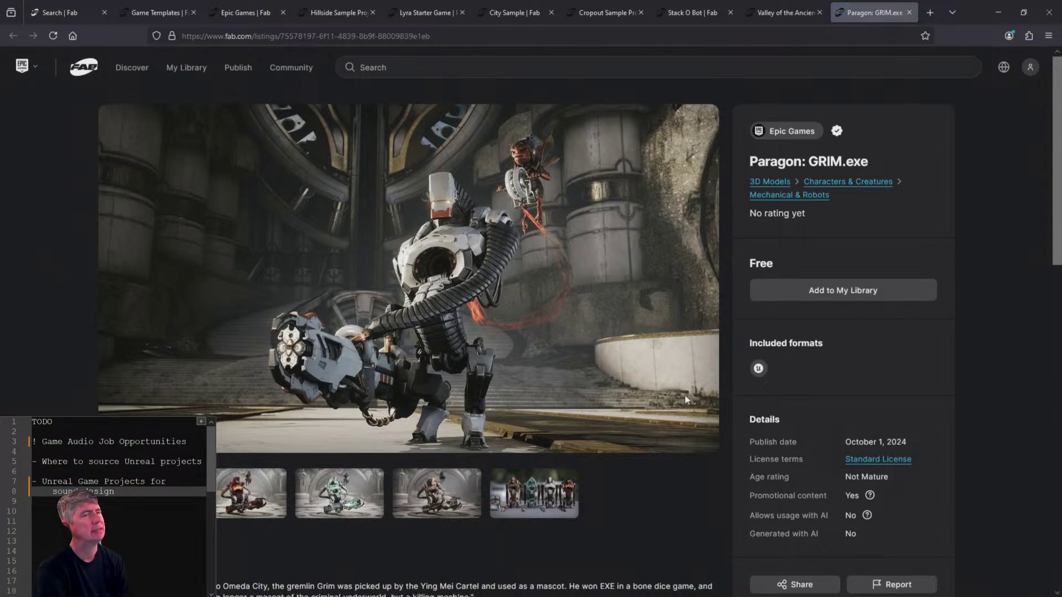
- Read the Paragon: GRIM.exe description and highlight the 5.0 – 5.4 range in its supported engine versions
{"action": "scroll", "coordinate": [448, 258], "scroll_direction": "down", "scroll_amount": 8}
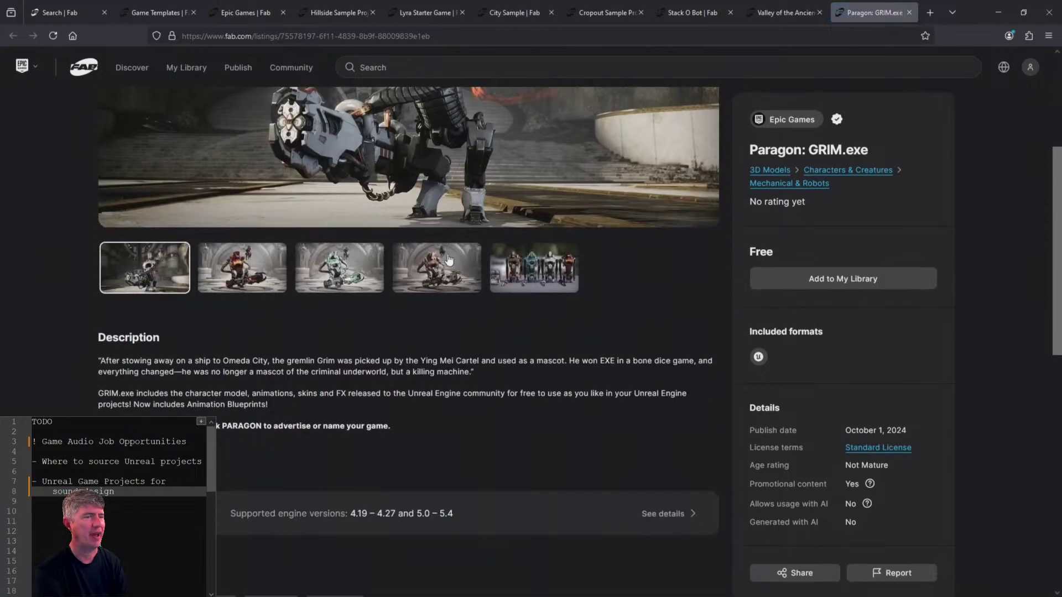
{"action": "left_click_drag", "start_coordinate": [457, 293], "coordinate": [412, 285]}
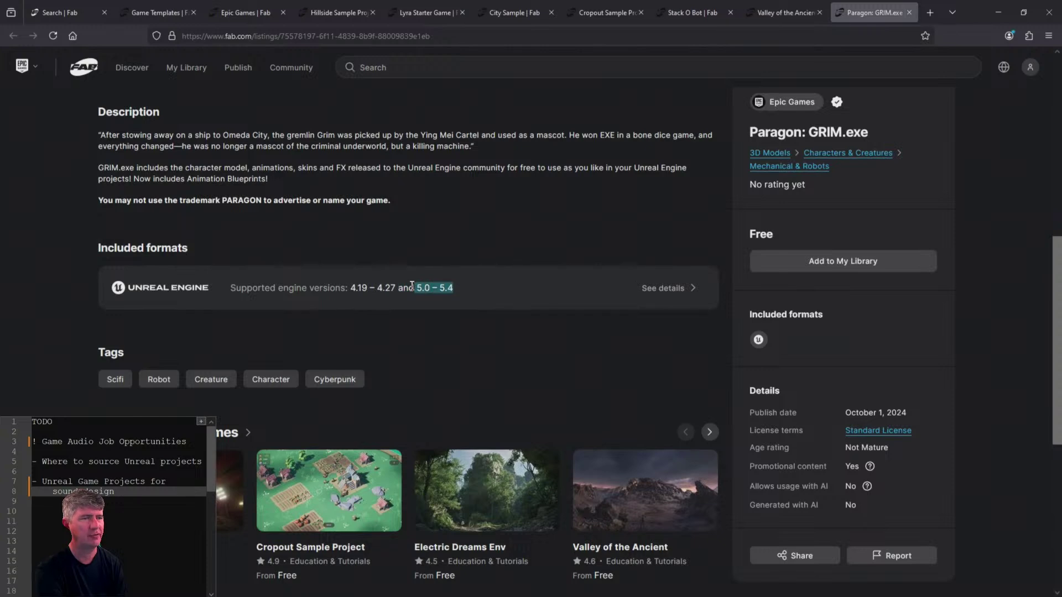
{"action": "left_click", "coordinate": [486, 297]}
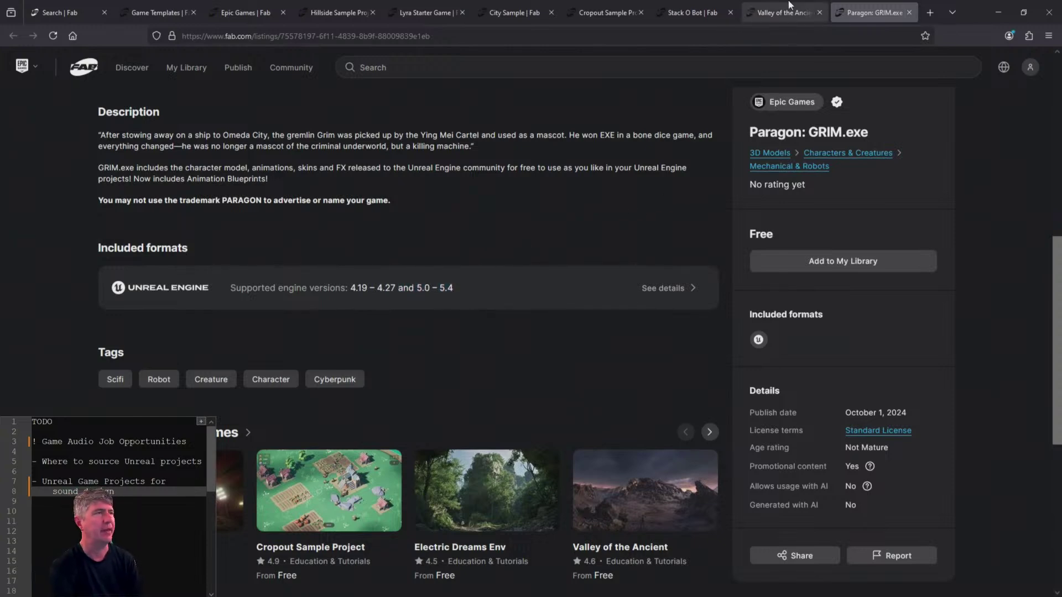
- Return to the Epic Games Launcher and review the Unreal Engine library's own projects alongside the Fab Library assets
{"action": "left_click", "coordinate": [1004, 15]}
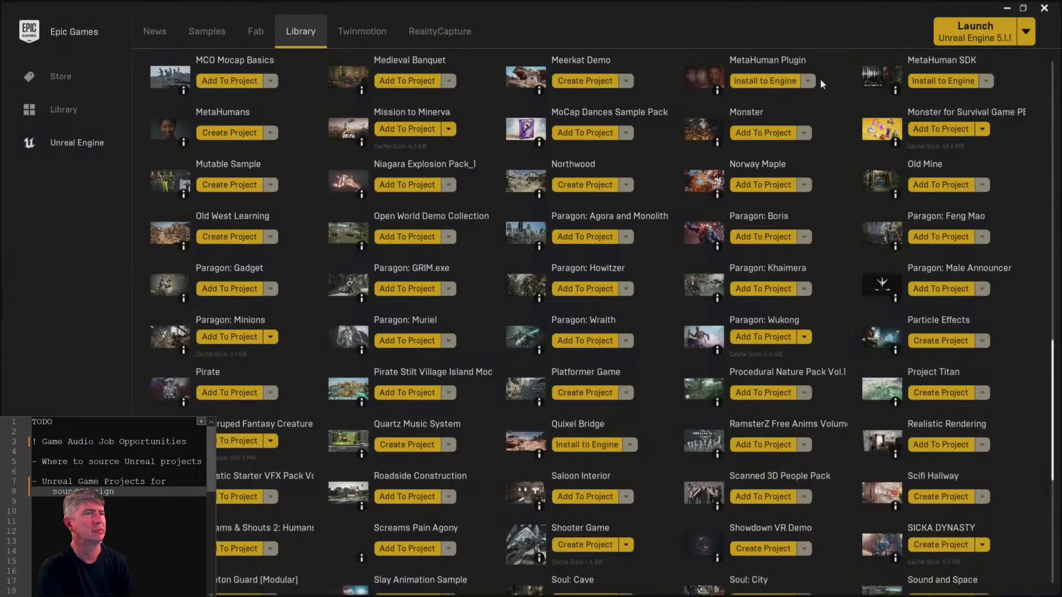
{"action": "scroll", "coordinate": [500, 256], "scroll_direction": "up", "scroll_amount": 8}
{"action": "scroll", "coordinate": [500, 257], "scroll_direction": "up", "scroll_amount": 15}
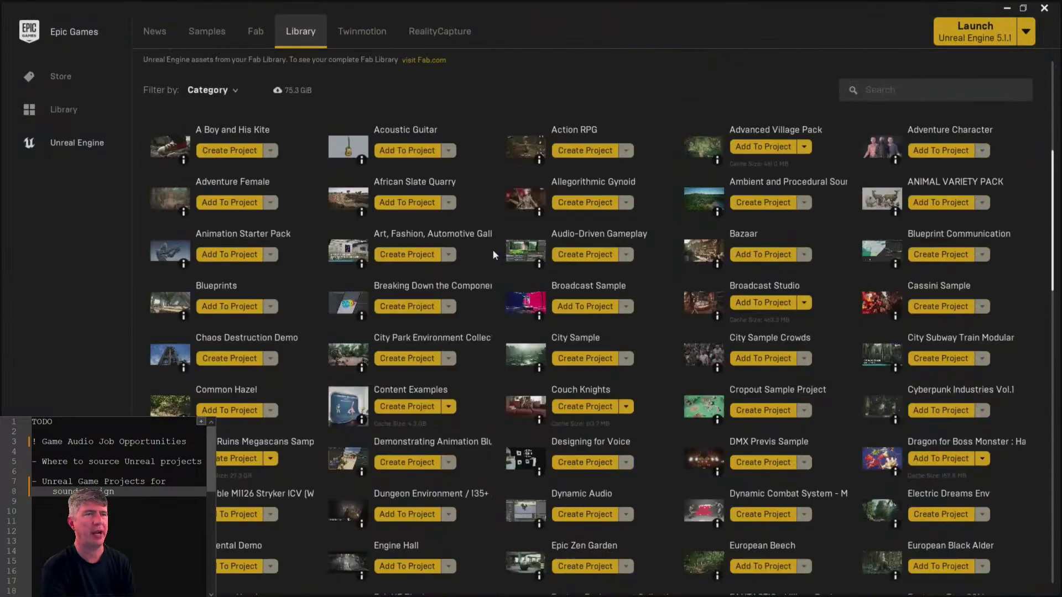
{"action": "scroll", "coordinate": [494, 252], "scroll_direction": "down", "scroll_amount": 2}
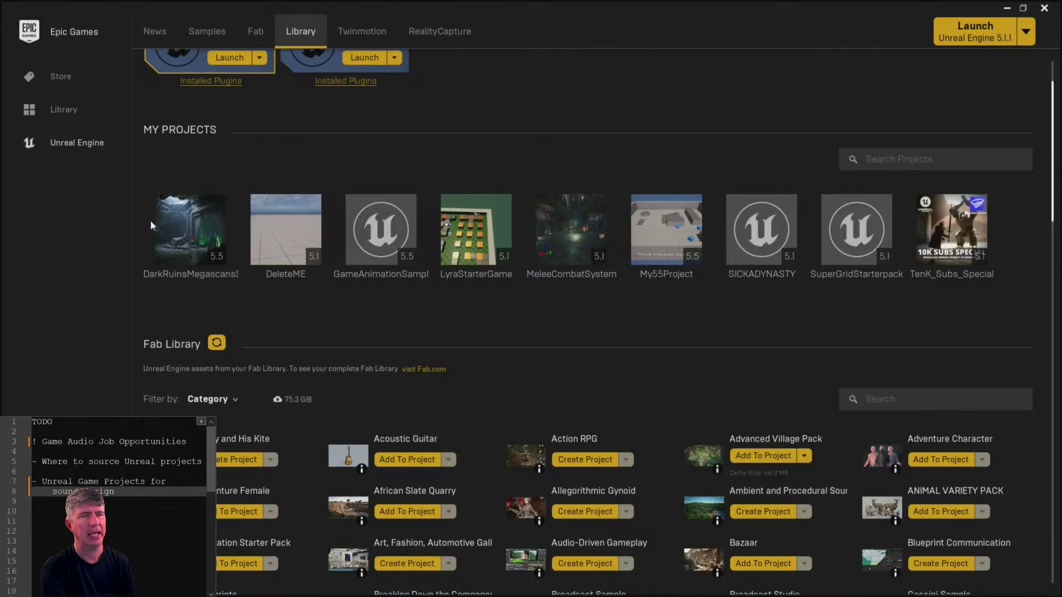
{"action": "scroll", "coordinate": [493, 370], "scroll_direction": "down", "scroll_amount": 8}
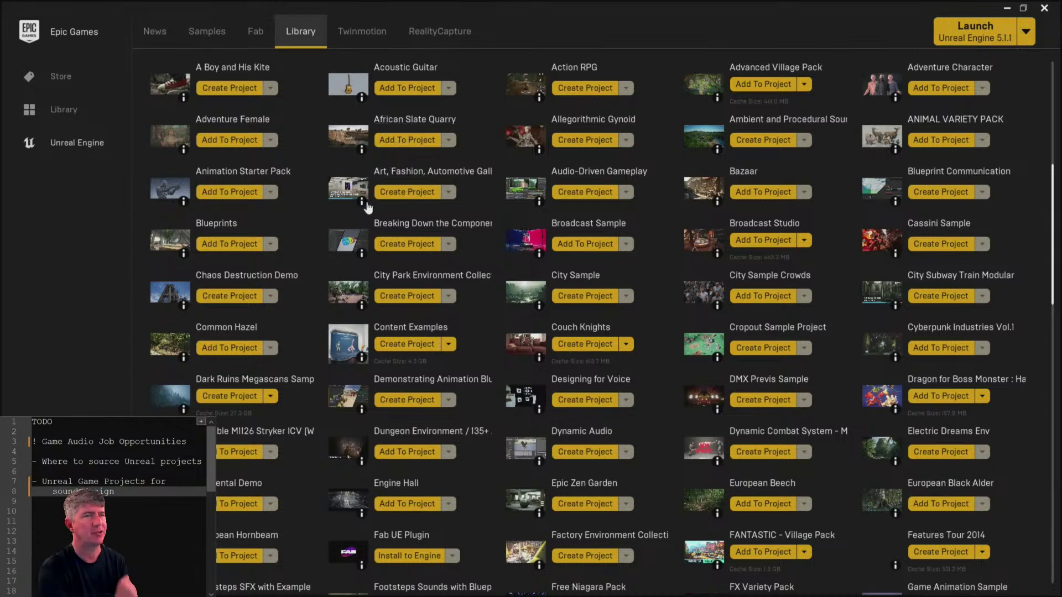
{"action": "scroll", "coordinate": [346, 336], "scroll_direction": "up", "scroll_amount": 3}
{"action": "scroll", "coordinate": [346, 336], "scroll_direction": "up", "scroll_amount": 7}
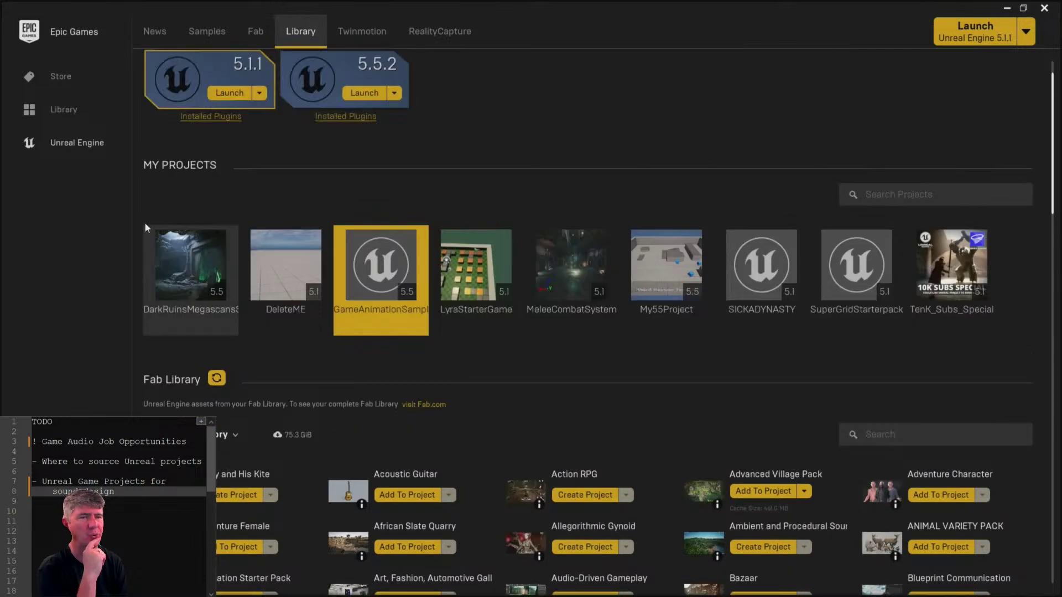
- Open the DeleteME project for Unreal Engine 5.1 from the library's own projects
{"action": "left_click", "coordinate": [290, 294]}
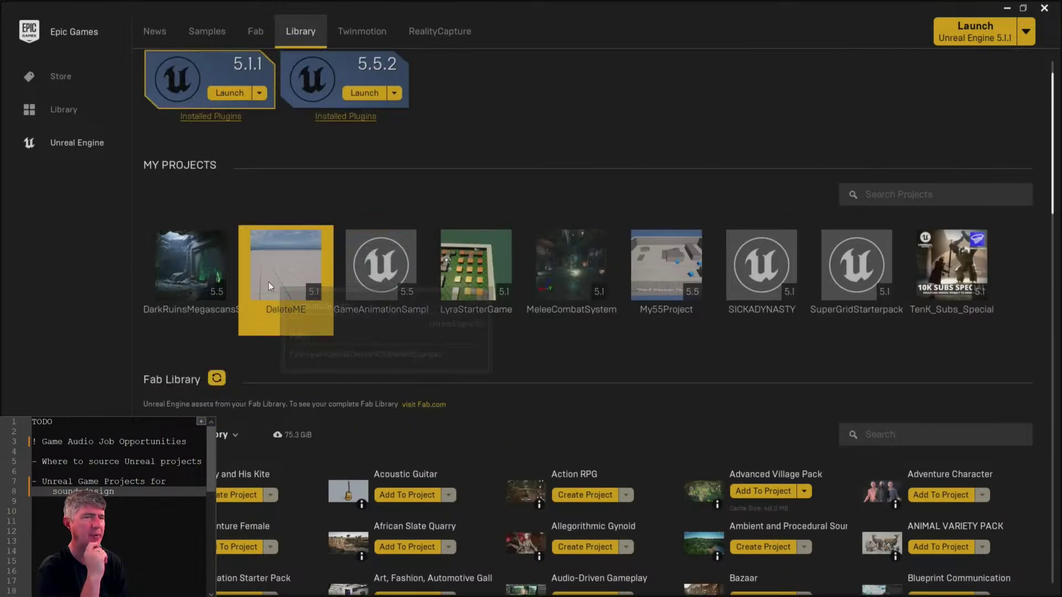
{"action": "mouse_move", "coordinate": [268, 281]}
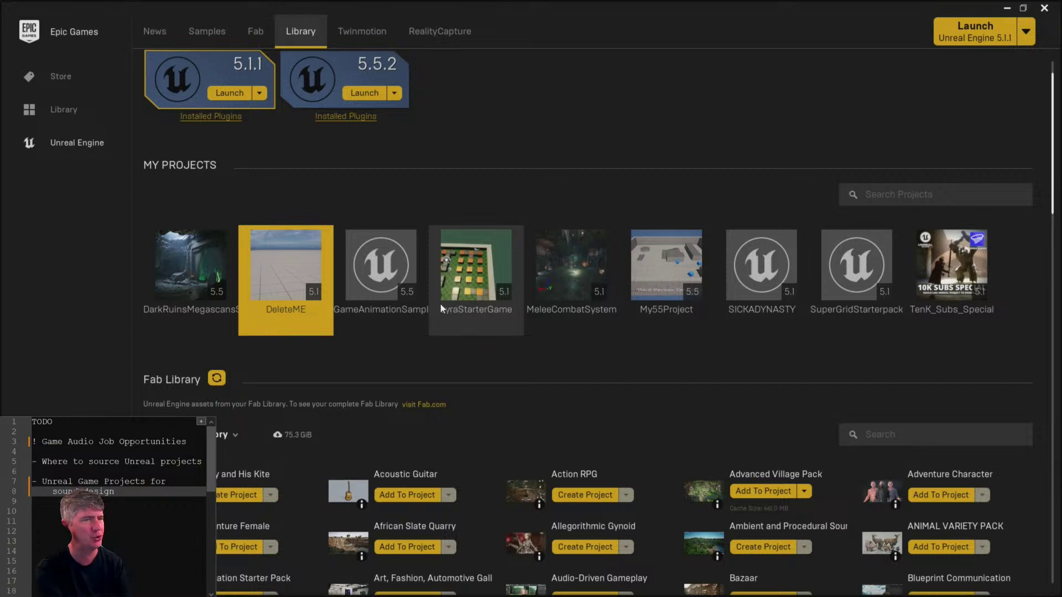
{"action": "double_click", "coordinate": [275, 255]}
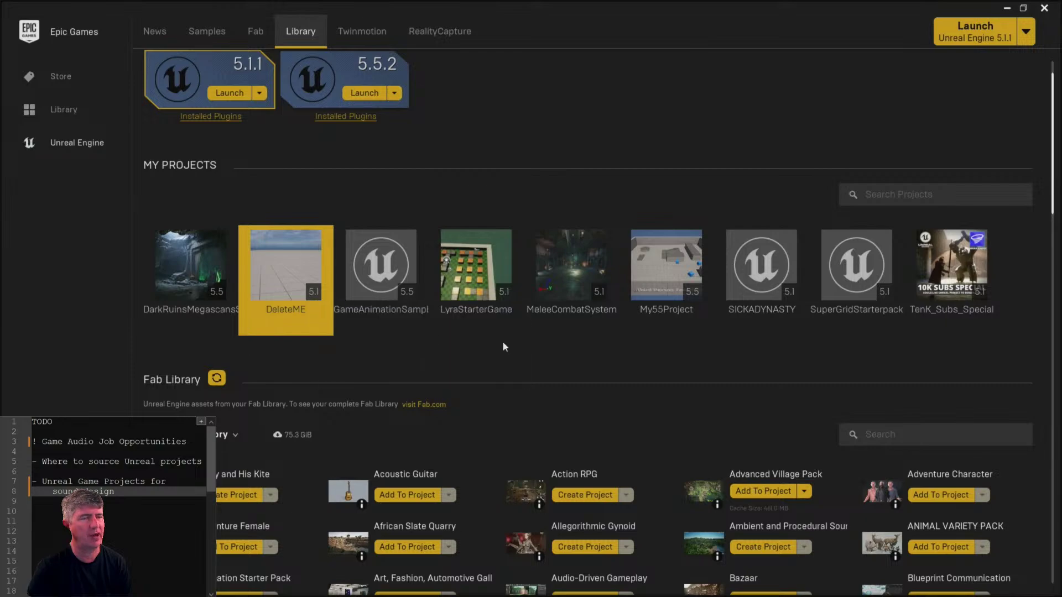
{"action": "scroll", "coordinate": [499, 340], "scroll_direction": "down", "scroll_amount": 4}
{"action": "scroll", "coordinate": [496, 338], "scroll_direction": "down", "scroll_amount": 8}
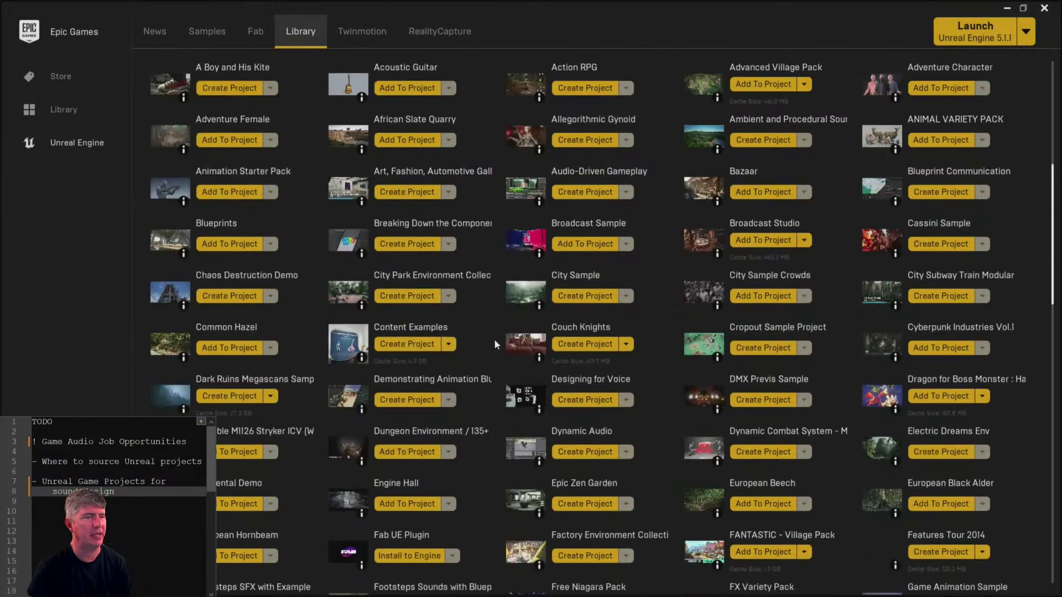
{"action": "scroll", "coordinate": [491, 340], "scroll_direction": "up", "scroll_amount": 12}
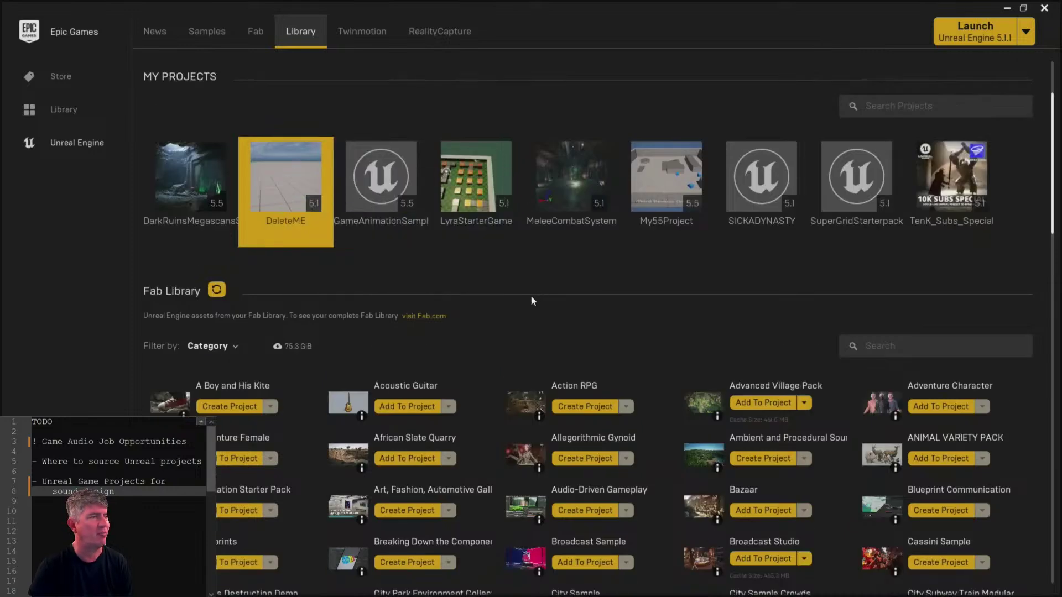
{"action": "scroll", "coordinate": [530, 295], "scroll_direction": "down", "scroll_amount": 6}
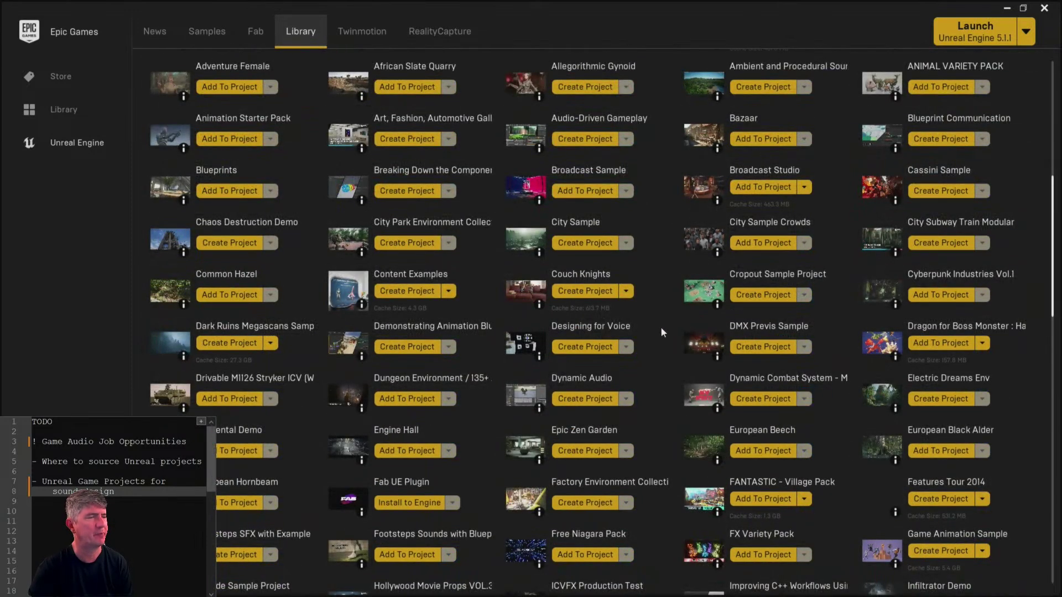
{"action": "scroll", "coordinate": [660, 323], "scroll_direction": "down", "scroll_amount": 1}
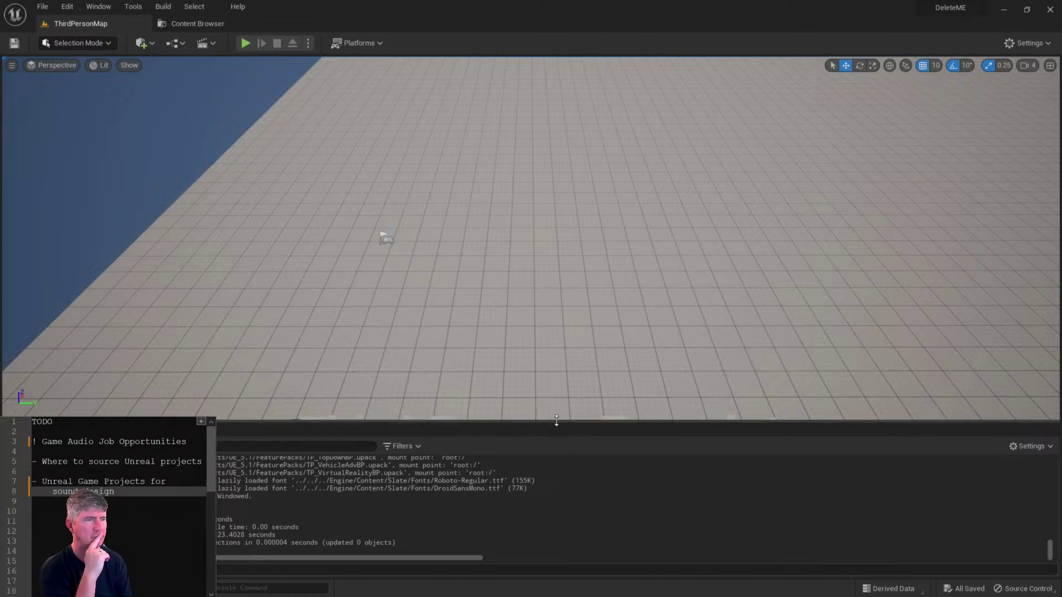
- Dismiss the output log, look over the Third Person Template floor, and check the available file and project commands
{"action": "left_click_drag", "start_coordinate": [556, 420], "coordinate": [548, 260]}
{"action": "left_click", "coordinate": [479, 315]}
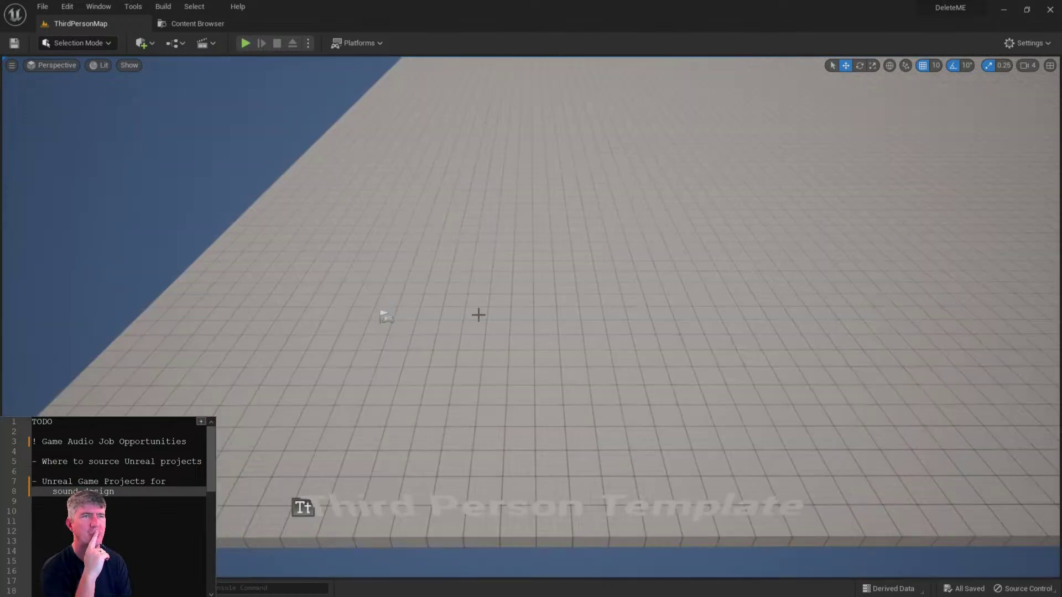
{"action": "right_click_drag", "start_coordinate": [581, 289], "coordinate": [359, 285]}
{"action": "left_click", "coordinate": [42, 7]}
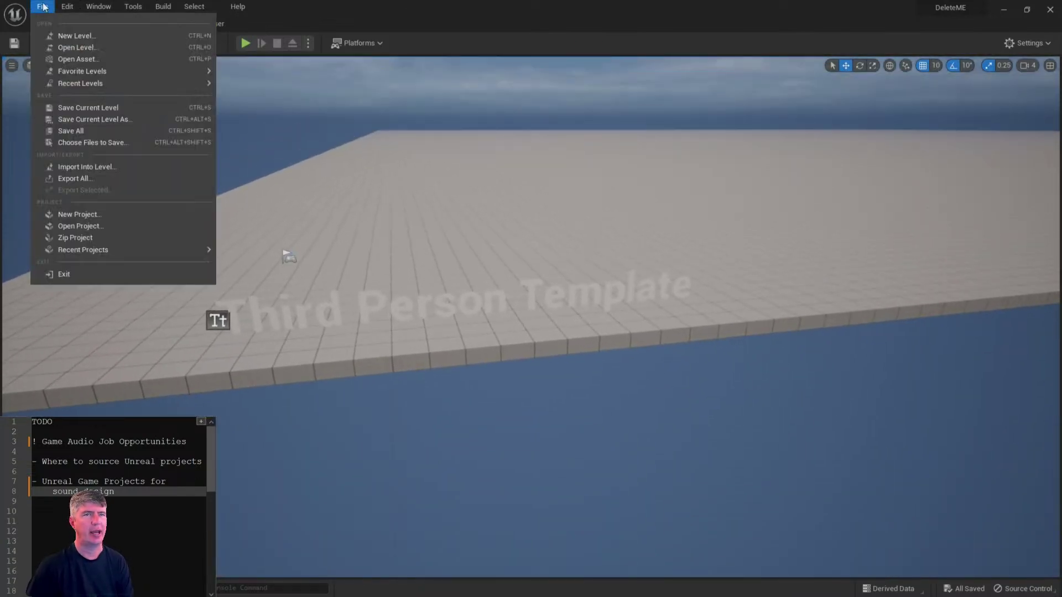
{"action": "left_click", "coordinate": [545, 17]}
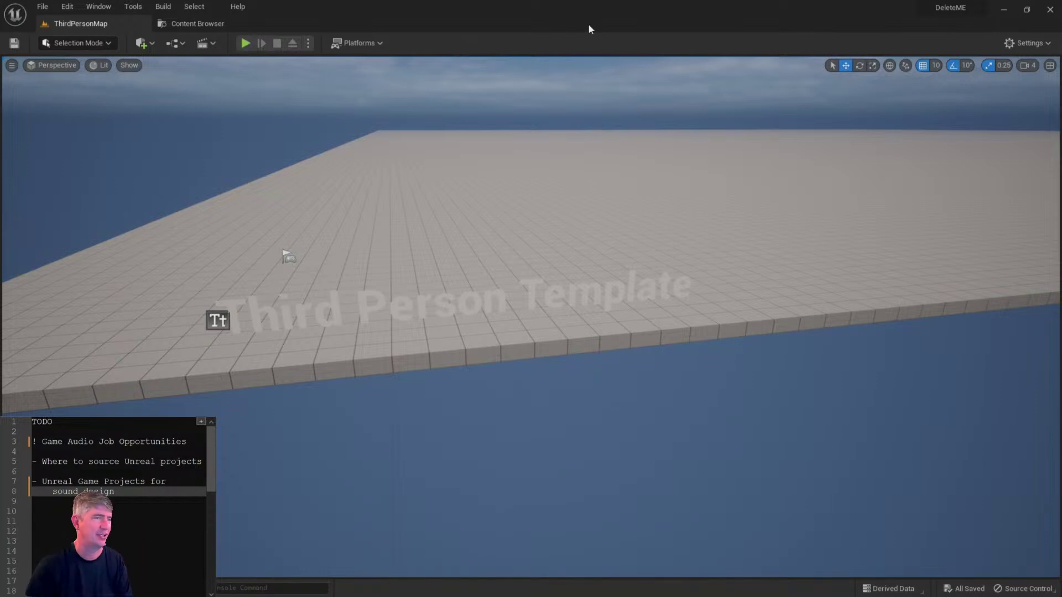
- View the level's horizon and sky, inspect the project's asset folders in the Content Browser, and return to ThirdPersonMap
{"action": "right_click_drag", "start_coordinate": [540, 165], "coordinate": [522, 176]}
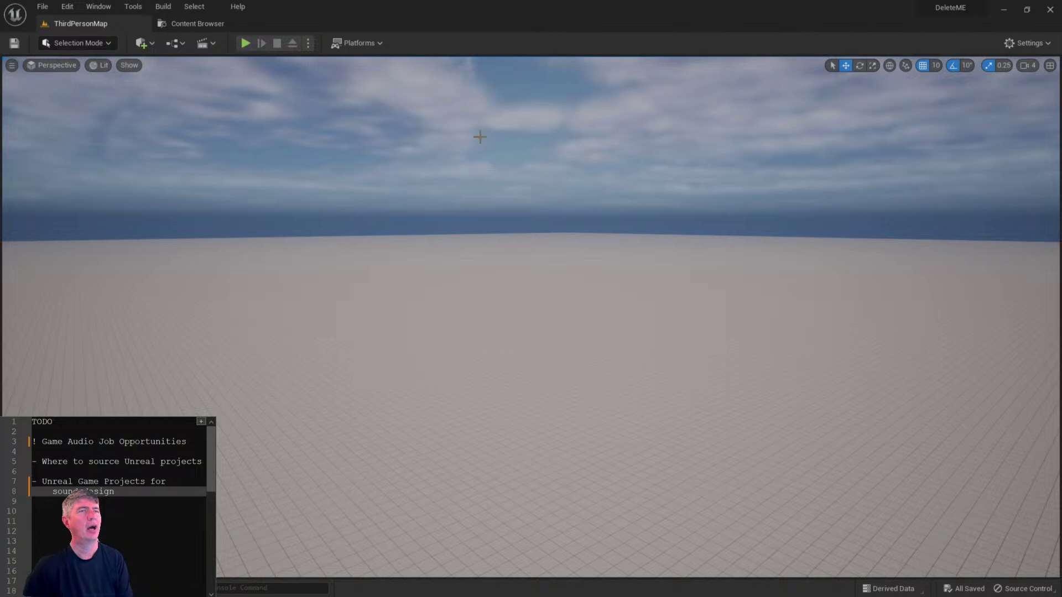
{"action": "left_click", "coordinate": [213, 25]}
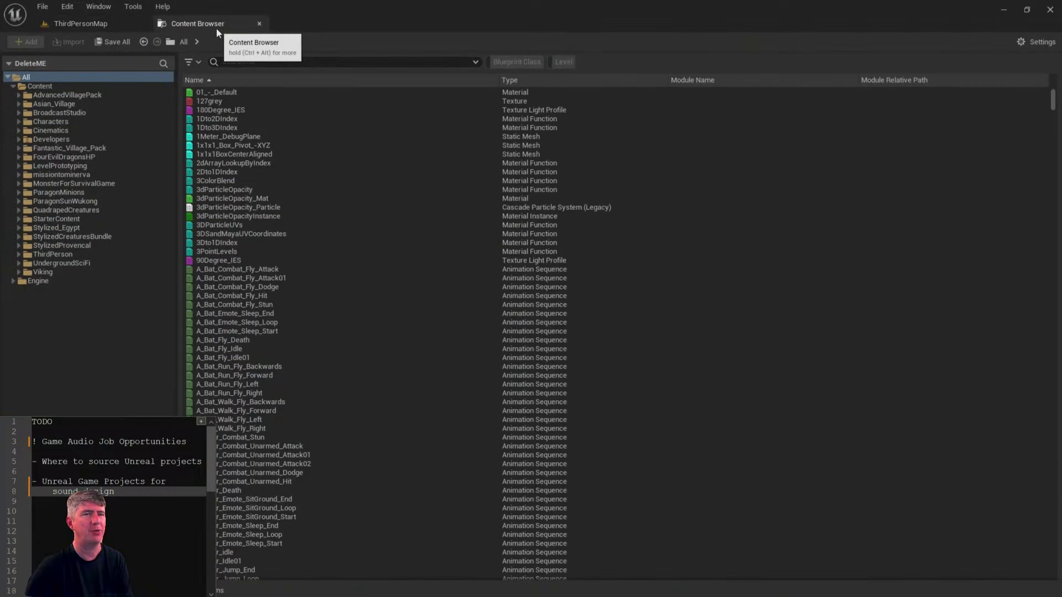
{"action": "left_click", "coordinate": [105, 25]}
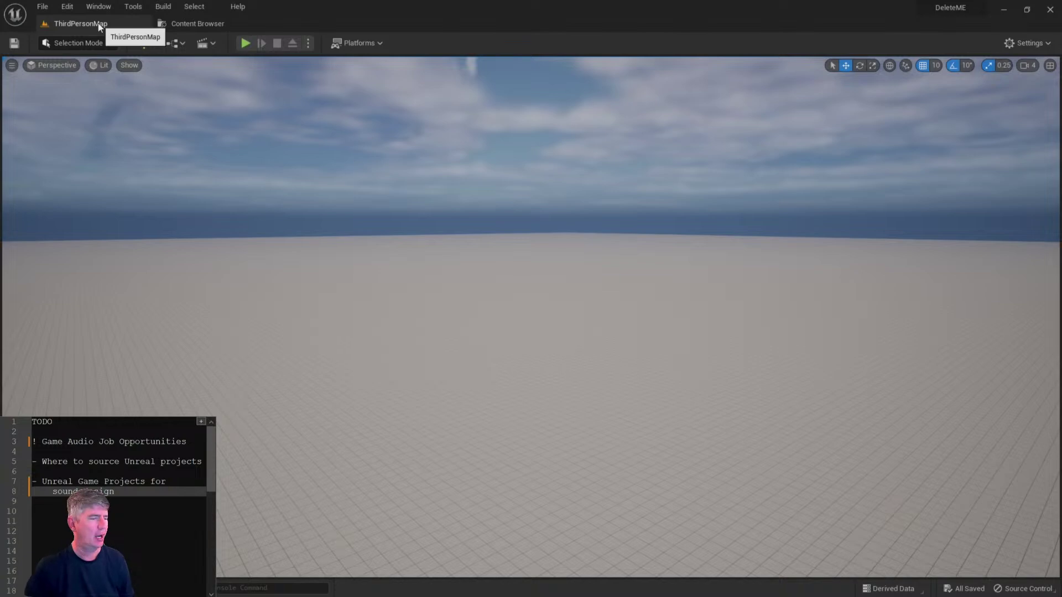
- Switch back to the Epic Games Launcher and browse the Fab Library down past the Paragon packs to the stylized environments
{"action": "key", "text": "alt+Tab"}
{"action": "scroll", "coordinate": [587, 323], "scroll_direction": "down", "scroll_amount": 10}
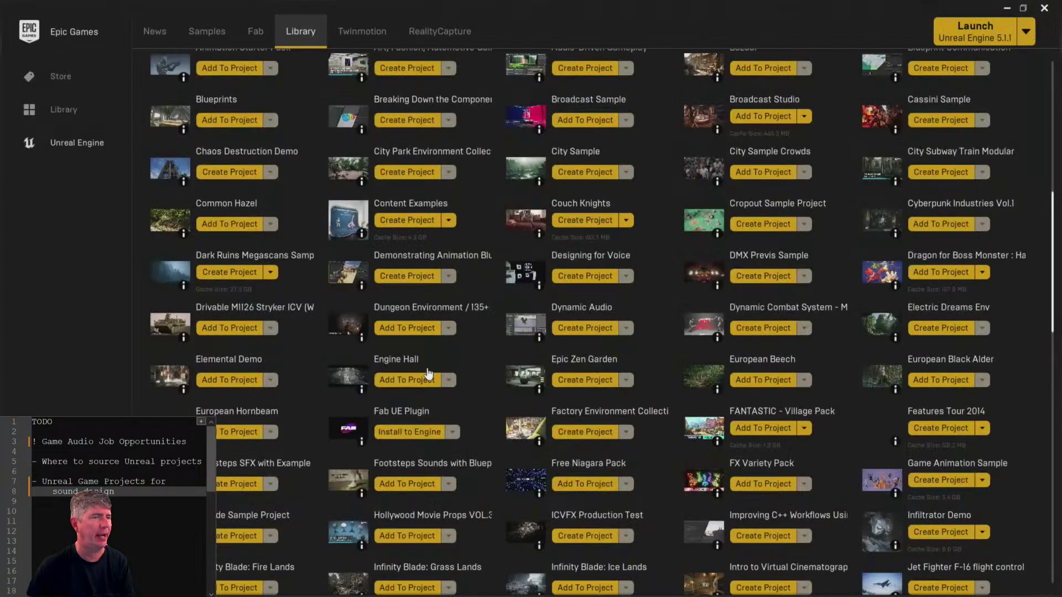
{"action": "scroll", "coordinate": [426, 363], "scroll_direction": "down", "scroll_amount": 5}
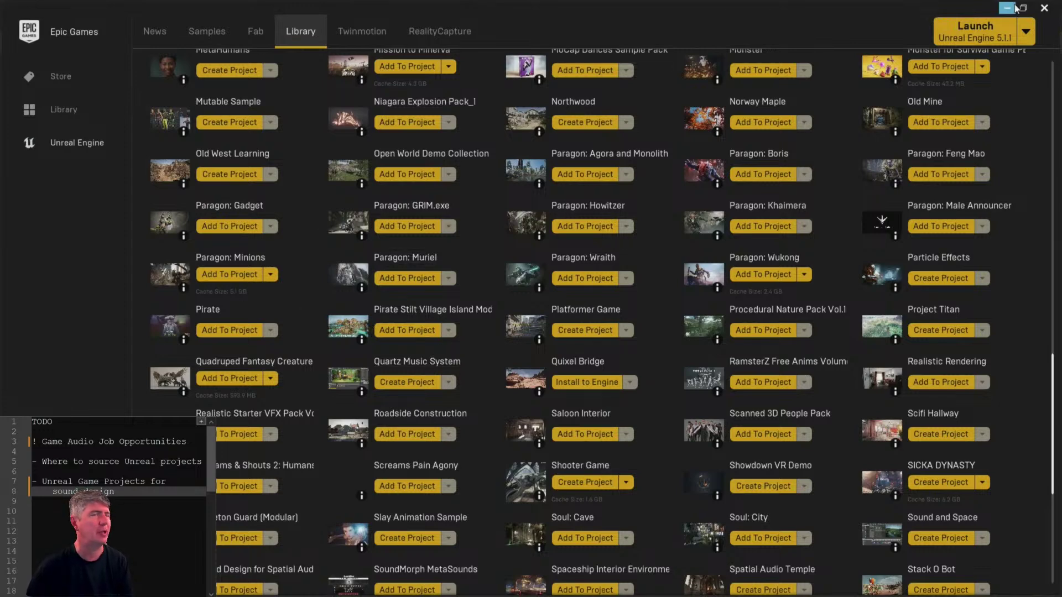
{"action": "scroll", "coordinate": [509, 430], "scroll_direction": "down", "scroll_amount": 3}
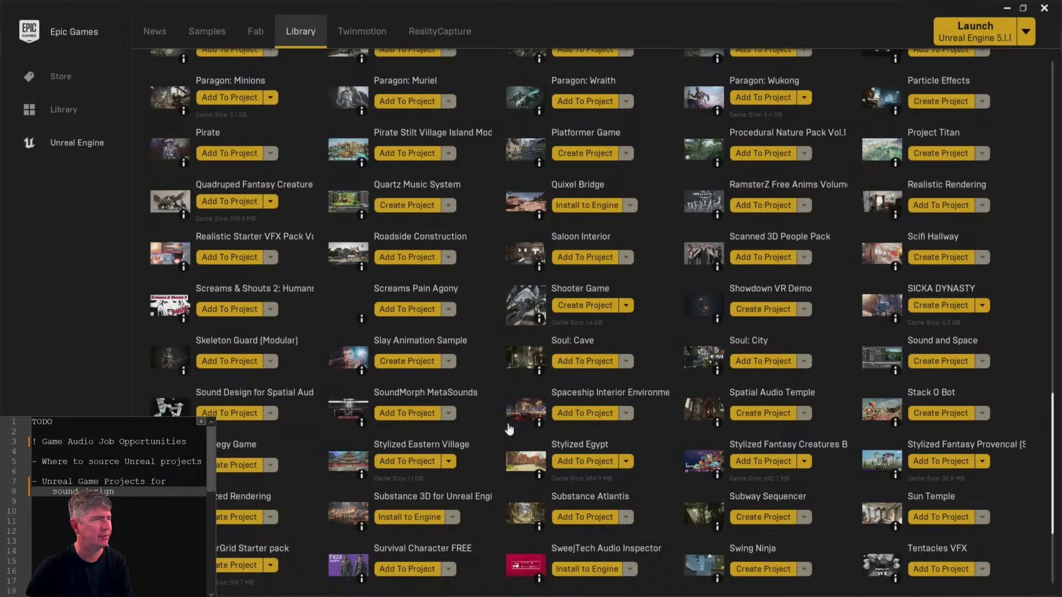
{"action": "scroll", "coordinate": [510, 430], "scroll_direction": "up", "scroll_amount": 1}
{"action": "scroll", "coordinate": [454, 224], "scroll_direction": "up", "scroll_amount": 1}
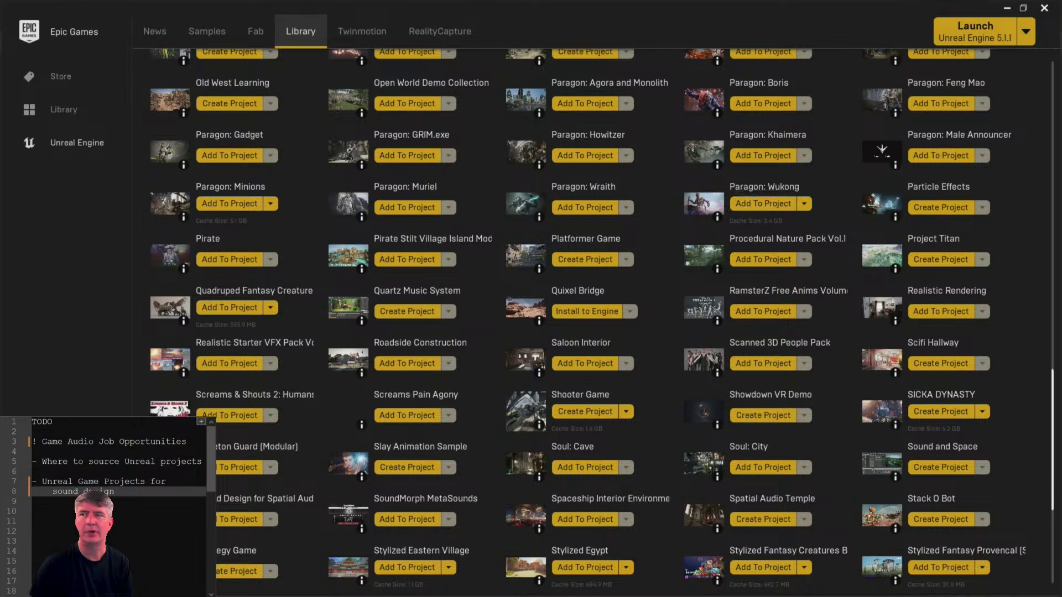
{"action": "key", "text": "alt+Tab"}
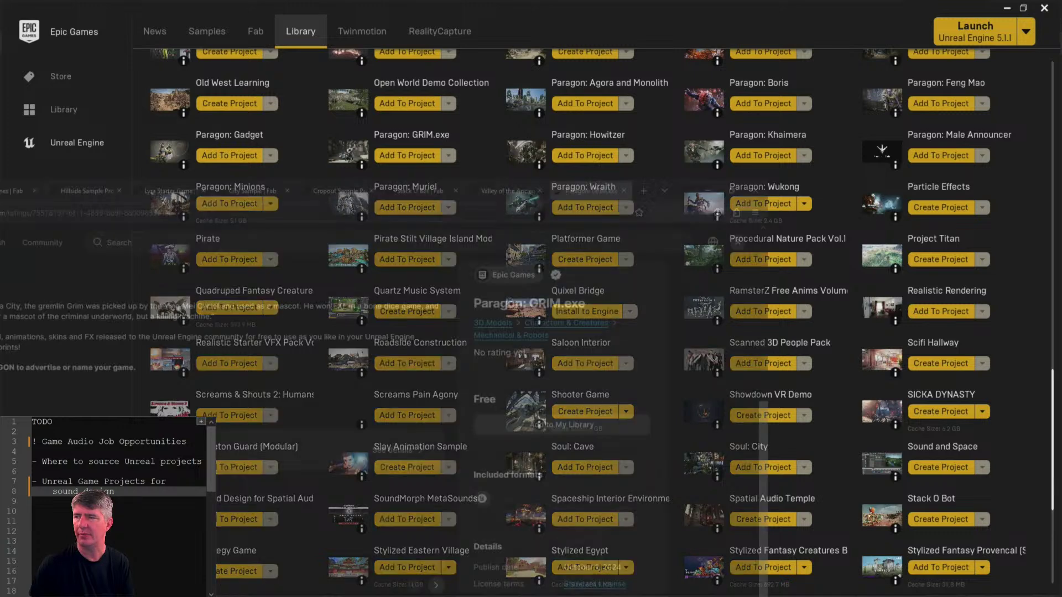
{"action": "key", "text": "ctrl+n"}
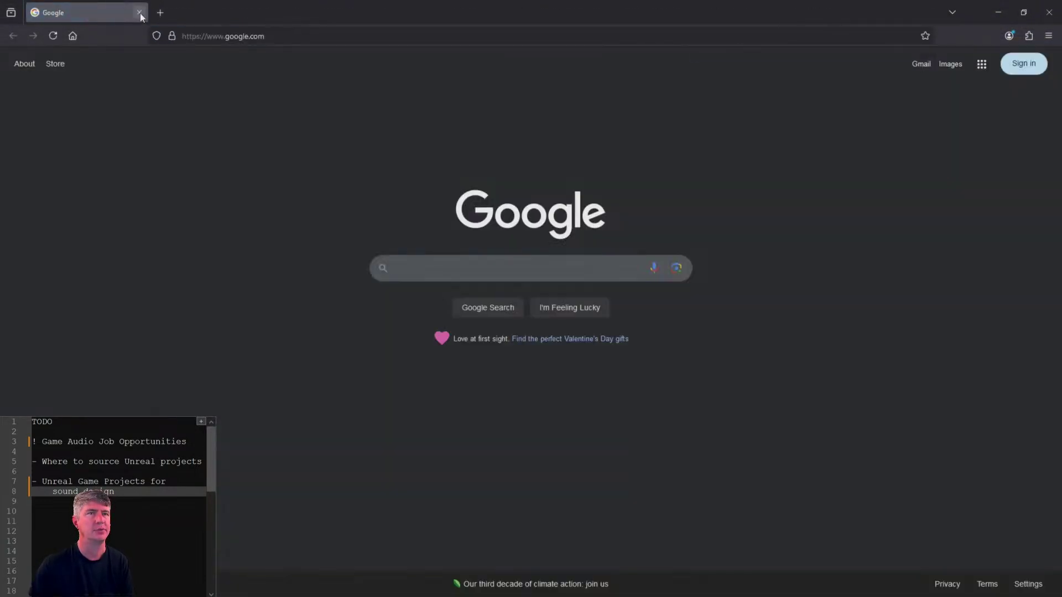
{"action": "left_click", "coordinate": [139, 12]}
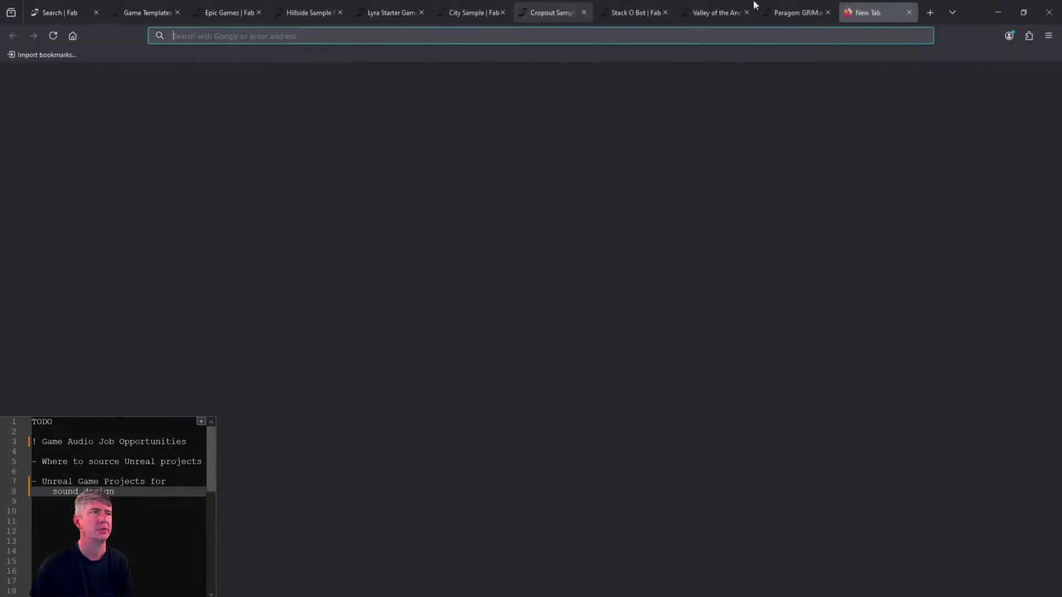
{"action": "type", "text": "https://www.fab.com/listings/27054d0c-c26e-4fe3-b6f9-fa778dfcb8b6"}
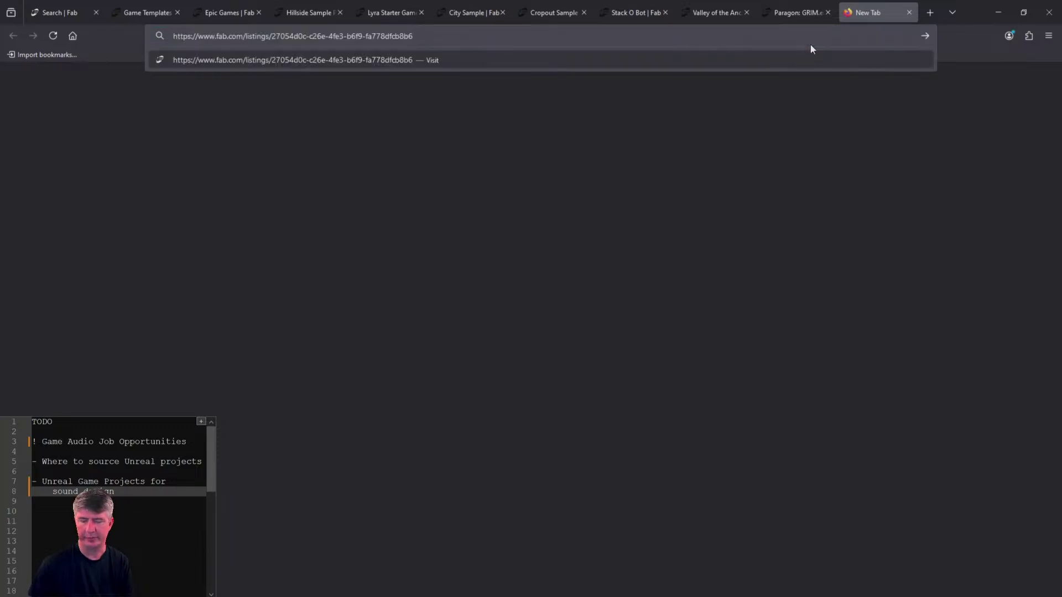
{"action": "key", "text": "Return"}
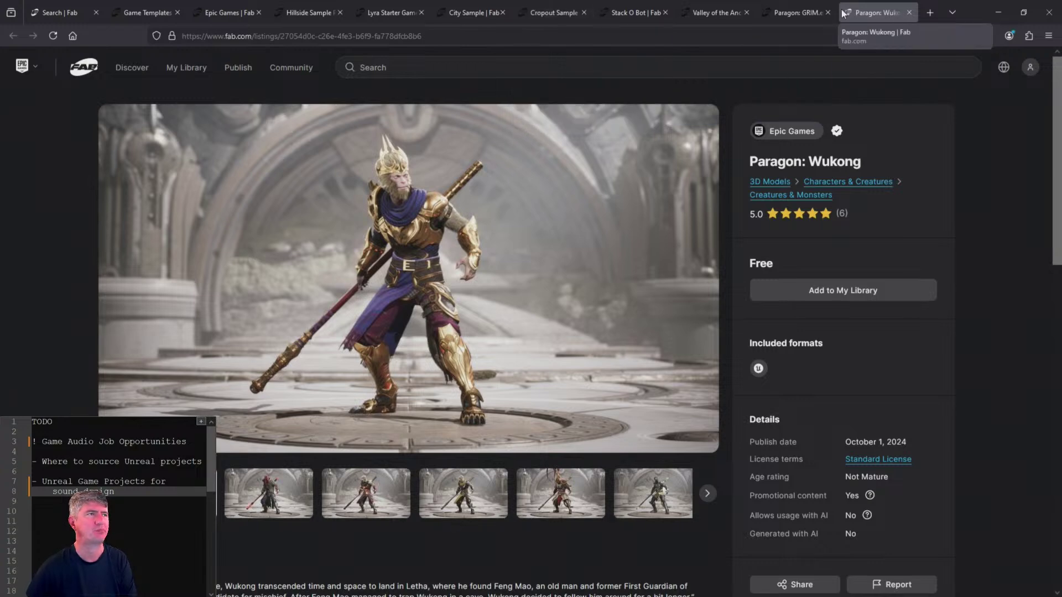
{"action": "left_click", "coordinate": [998, 12]}
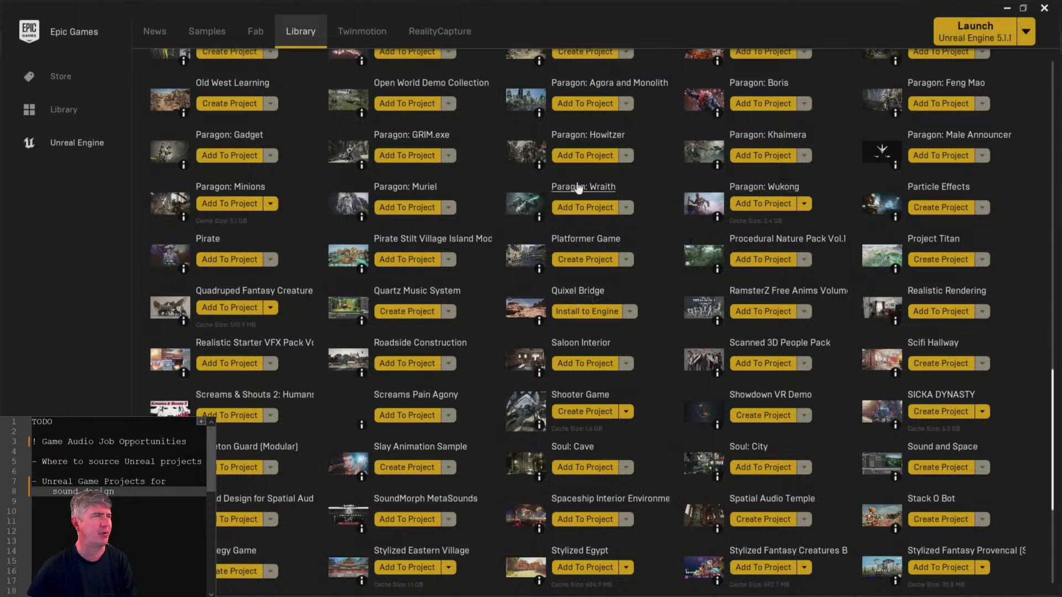
- Switch back to the DeleteME project in Unreal Editor and search all Content Browser assets for "wukong"
{"action": "scroll", "coordinate": [578, 188], "scroll_direction": "up", "scroll_amount": 20}
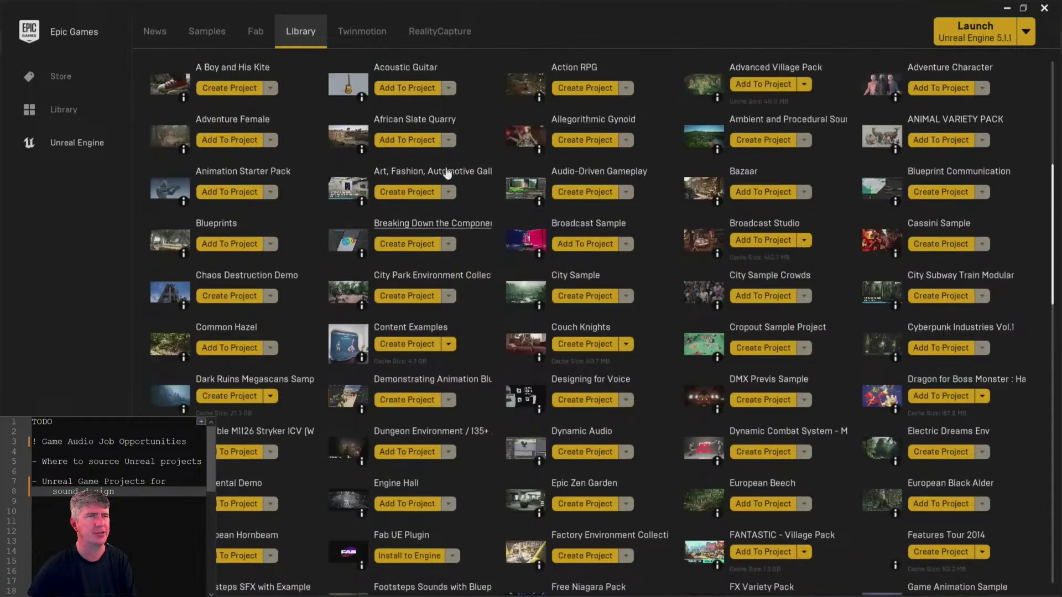
{"action": "scroll", "coordinate": [448, 174], "scroll_direction": "up", "scroll_amount": 2}
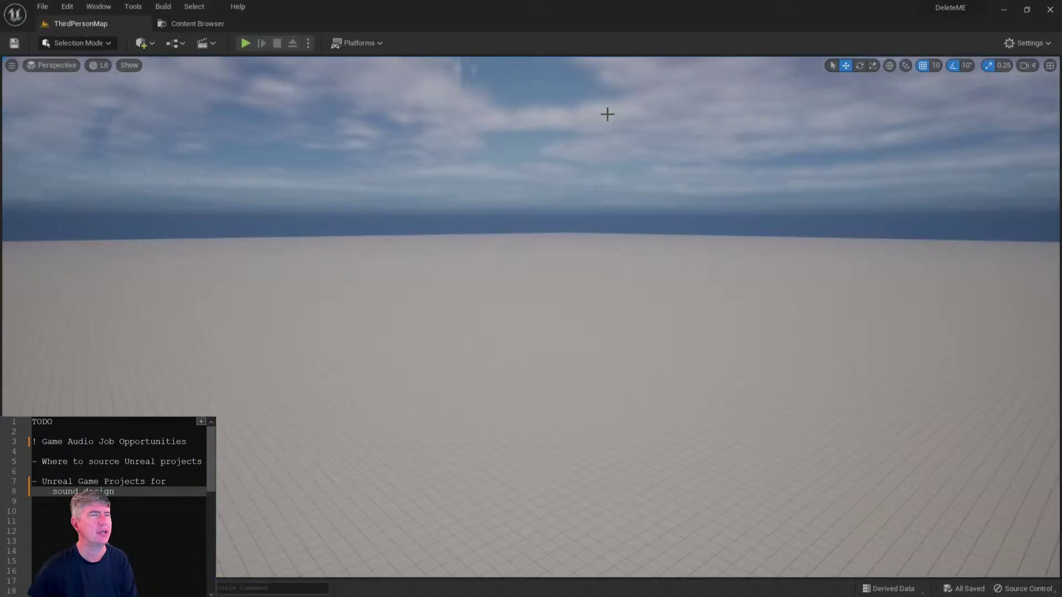
{"action": "left_click", "coordinate": [204, 26]}
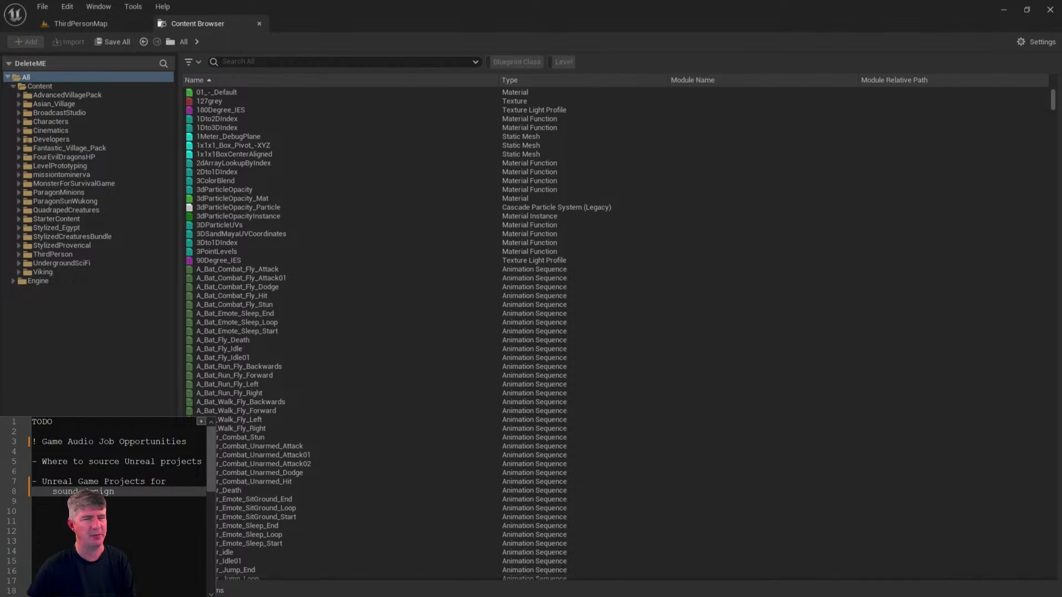
{"action": "left_click", "coordinate": [298, 60]}
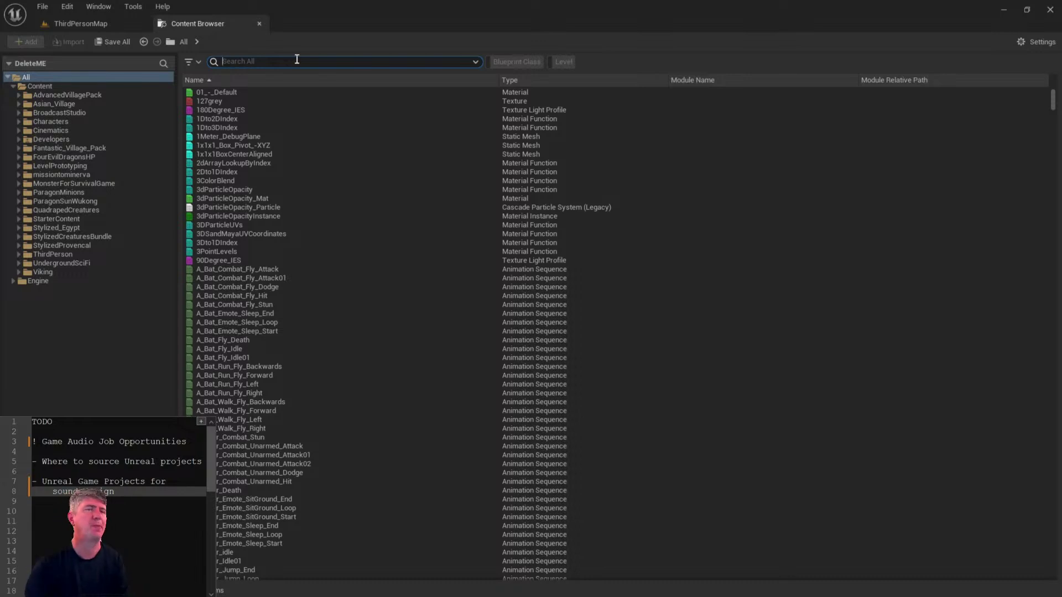
{"action": "type", "text": "w"}
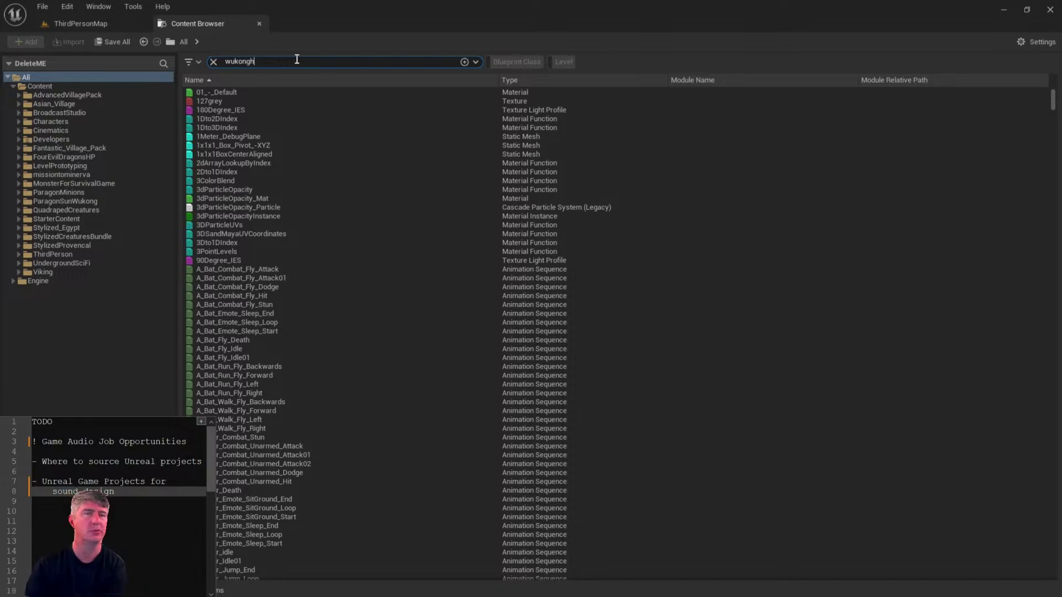
{"action": "type", "text": "ukongh"}
{"action": "key", "text": "BackSpace"}
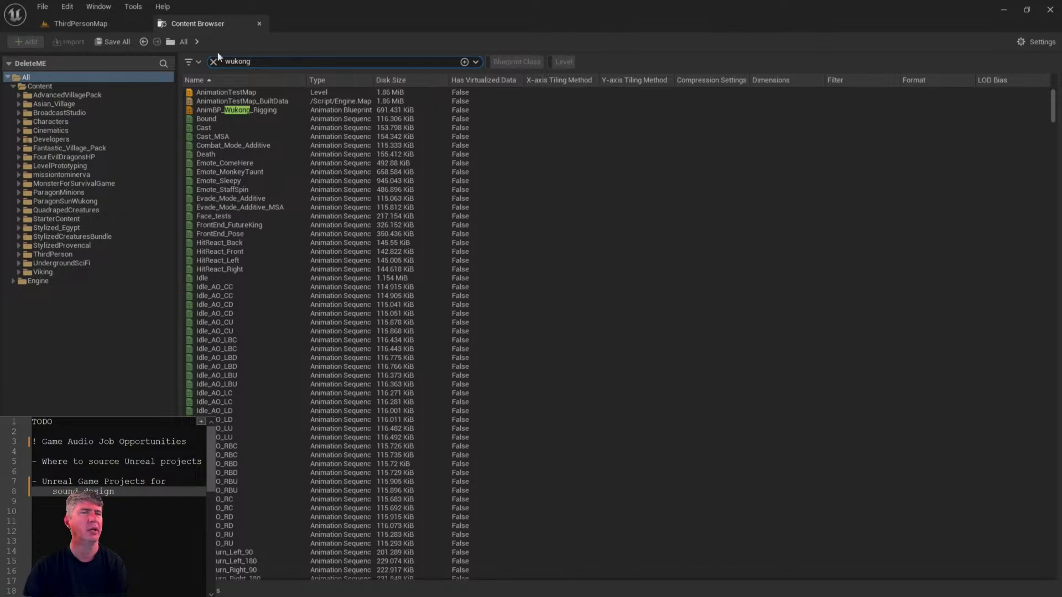
{"action": "double_click", "coordinate": [376, 1]}
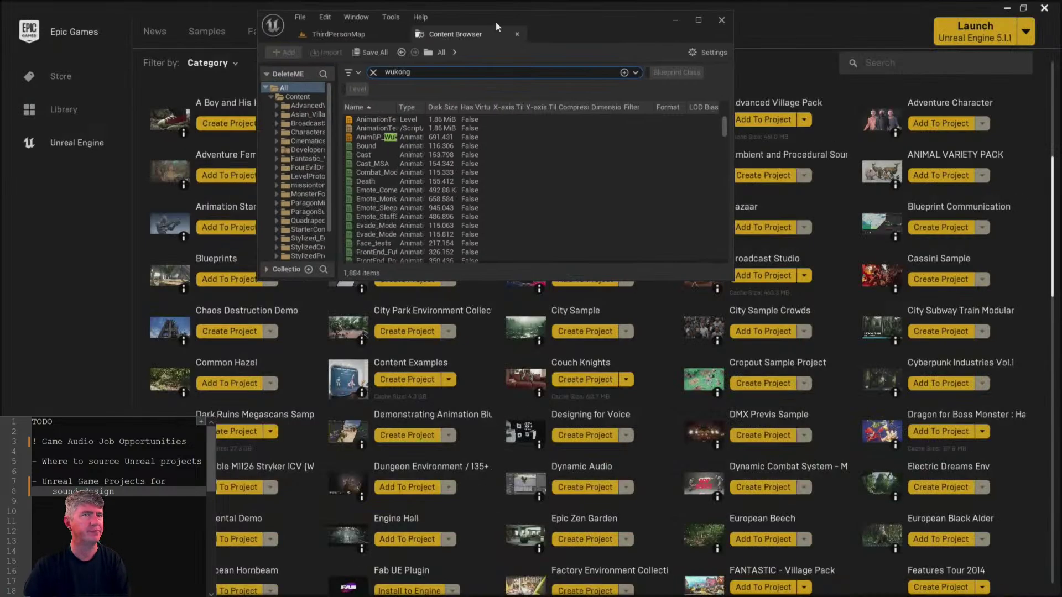
{"action": "left_click_drag", "start_coordinate": [495, 21], "coordinate": [454, 29]}
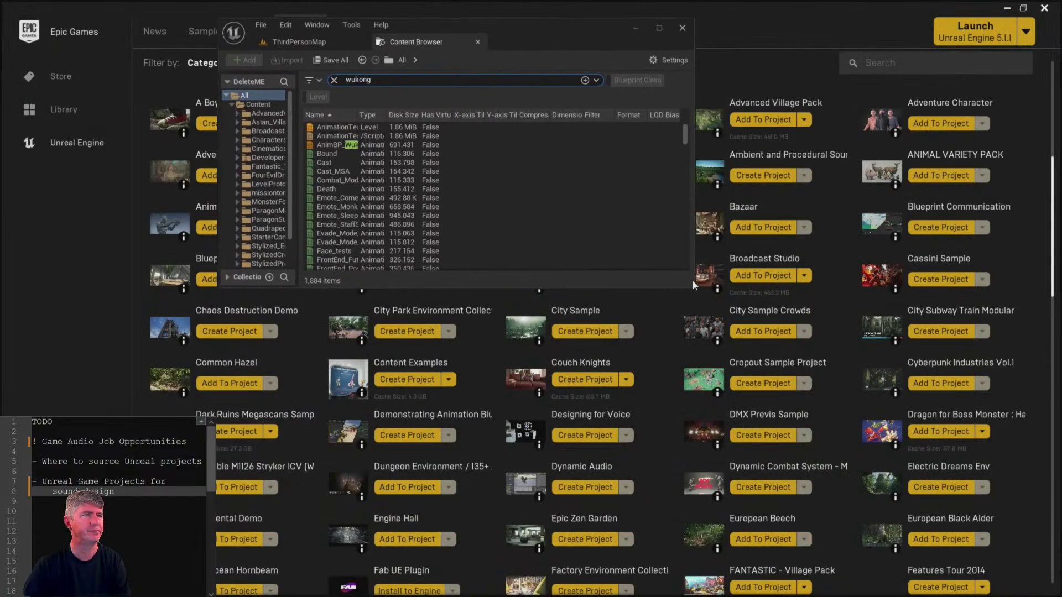
{"action": "left_click_drag", "start_coordinate": [693, 287], "coordinate": [818, 596]}
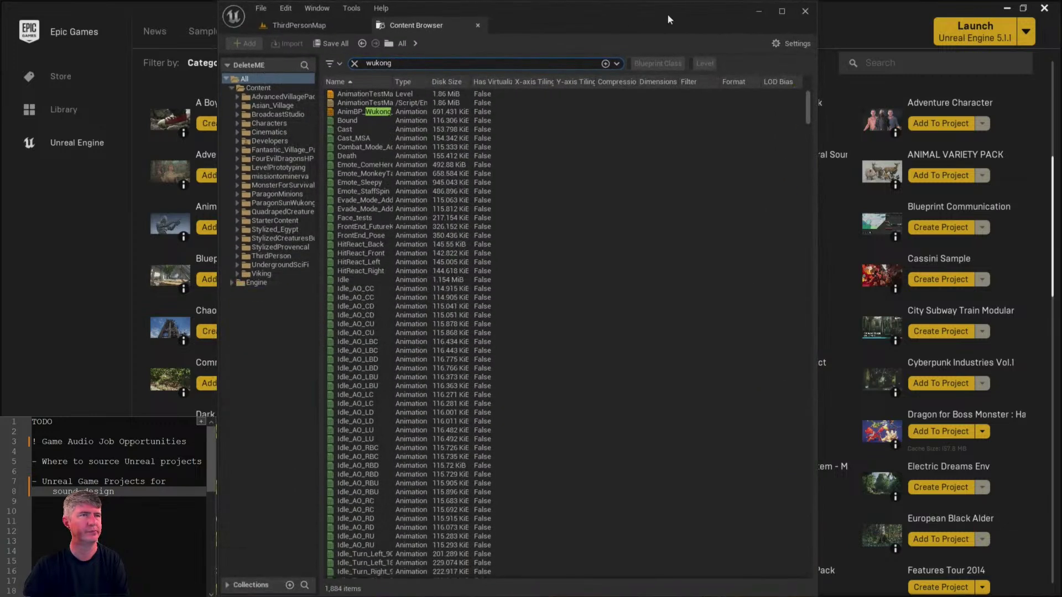
{"action": "left_click_drag", "start_coordinate": [667, 13], "coordinate": [659, 25]}
{"action": "double_click", "coordinate": [556, 27]}
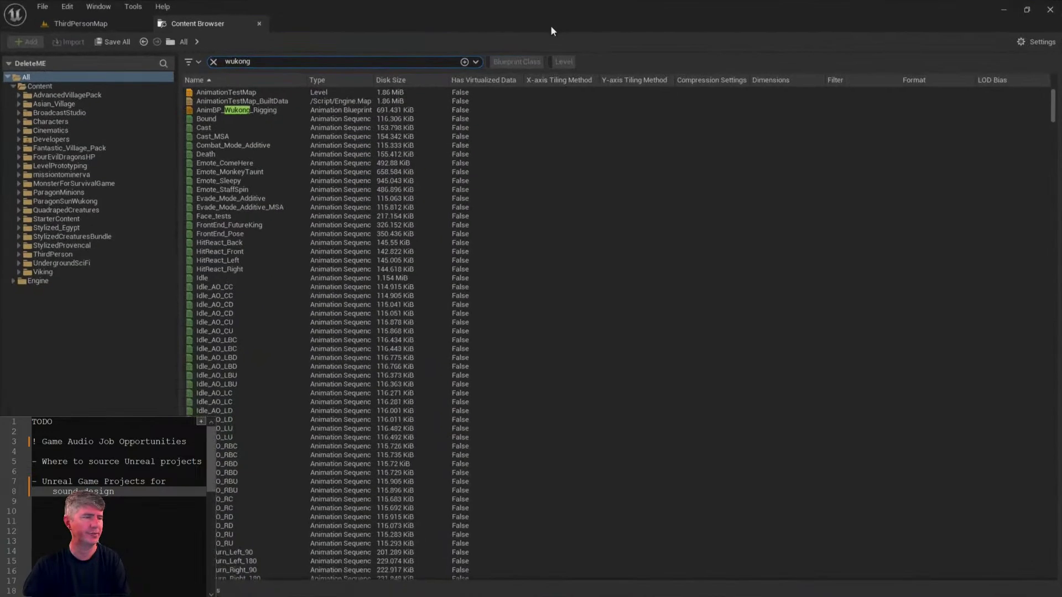
- Narrow the TODO notes overlay to uncover the item count below the asset list
{"action": "left_click", "coordinate": [168, 560]}
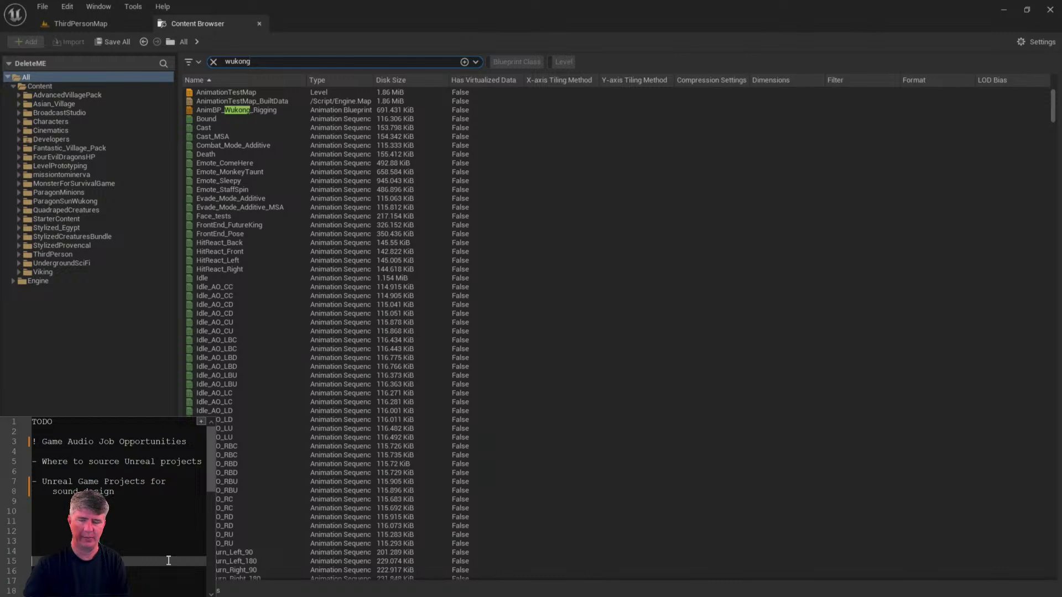
{"action": "left_click_drag", "start_coordinate": [213, 554], "coordinate": [176, 554]}
{"action": "key", "text": "F12"}
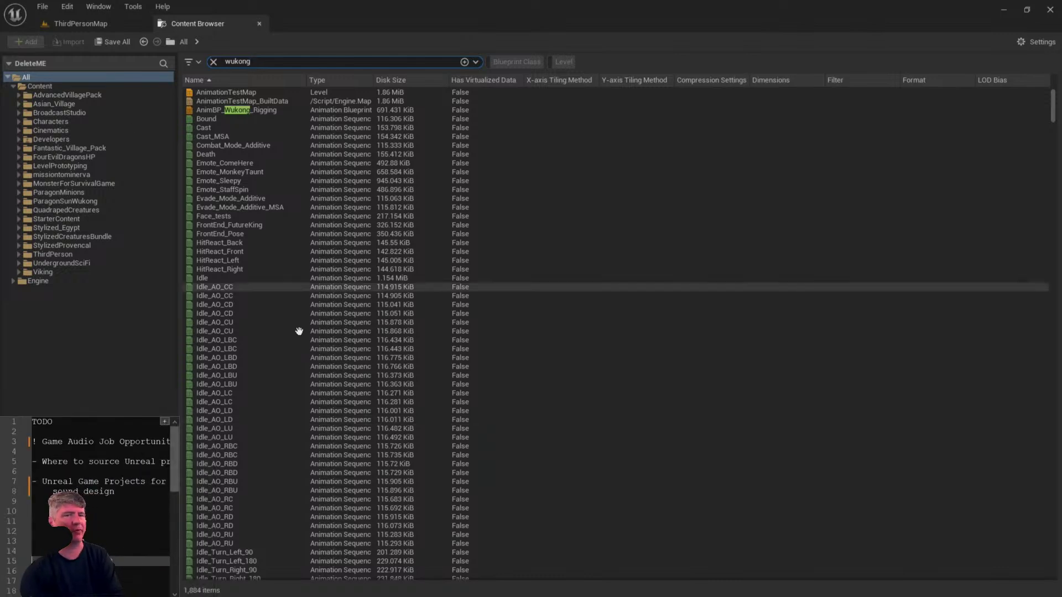
- Sort the wukong results by type, go to the Sound Cue assets, and select Wukong_Effort_Death
{"action": "scroll", "coordinate": [359, 218], "scroll_direction": "down", "scroll_amount": 20}
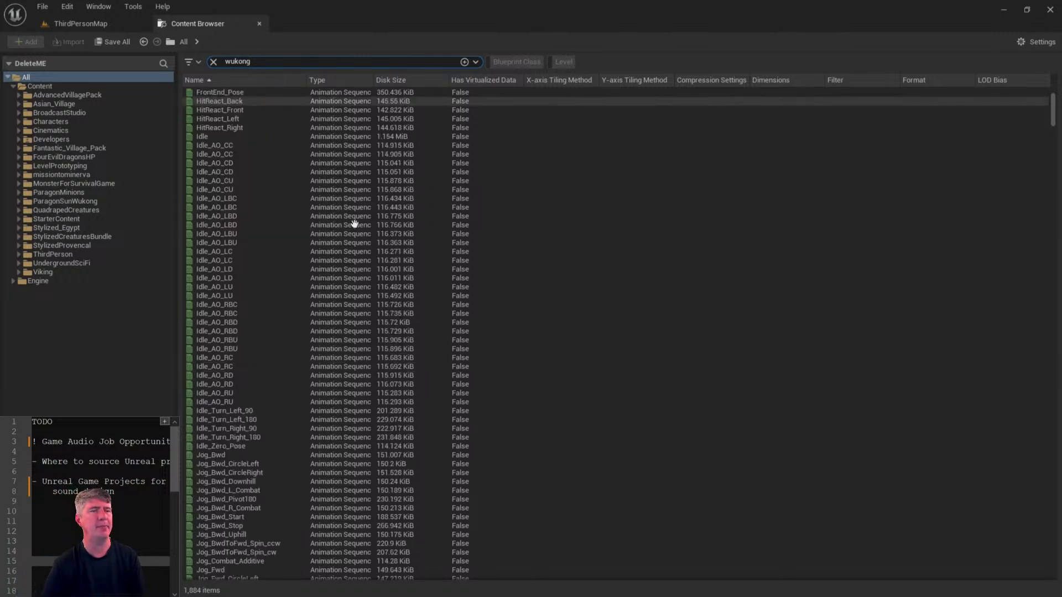
{"action": "left_click", "coordinate": [335, 79]}
{"action": "left_click_drag", "start_coordinate": [1052, 118], "coordinate": [1047, 354]}
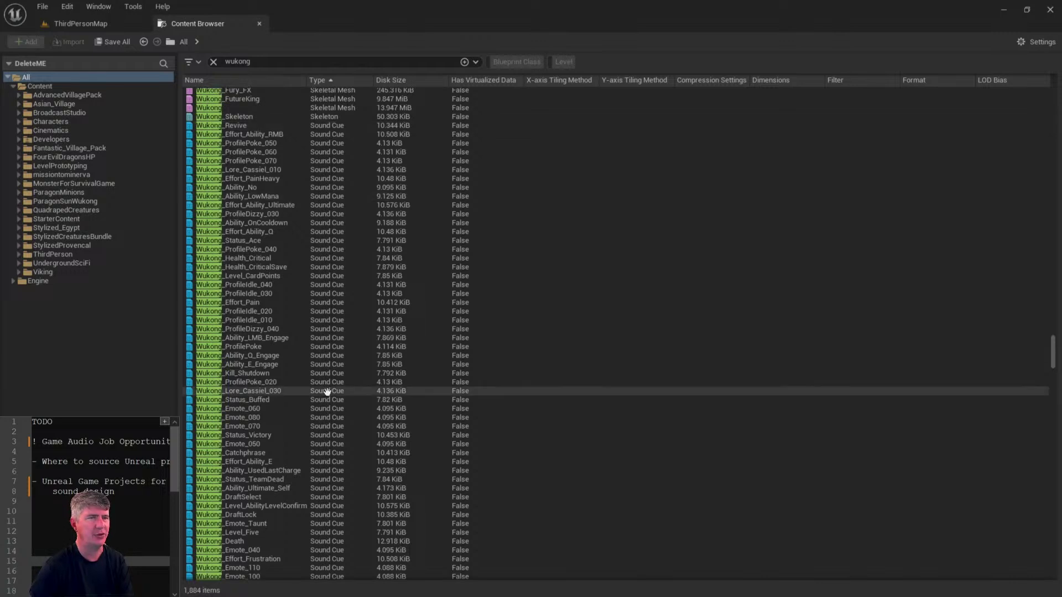
{"action": "scroll", "coordinate": [271, 412], "scroll_direction": "down", "scroll_amount": 5}
{"action": "scroll", "coordinate": [262, 414], "scroll_direction": "down", "scroll_amount": 7}
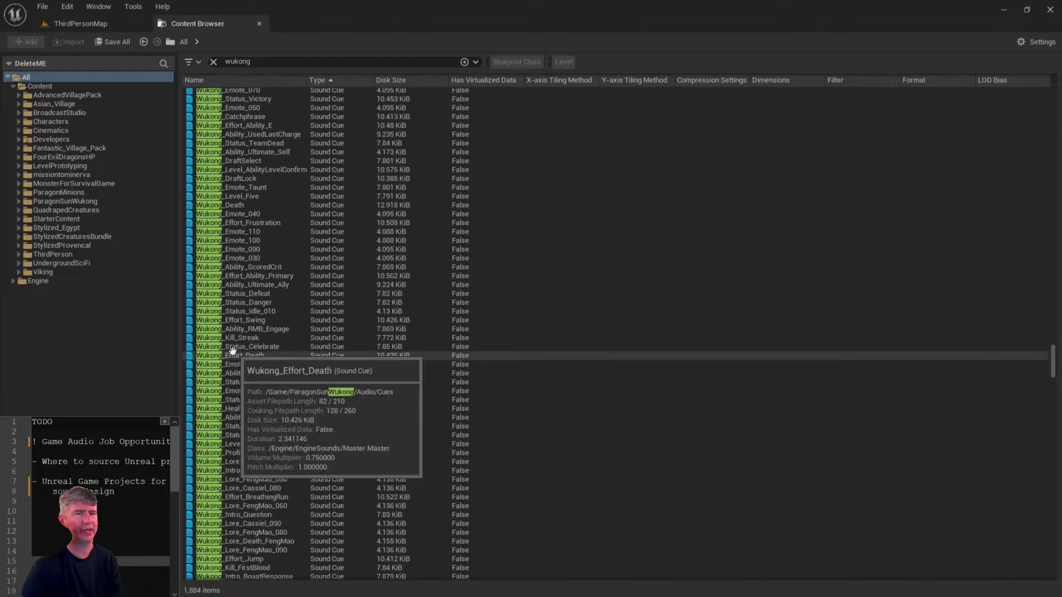
{"action": "left_click", "coordinate": [256, 355]}
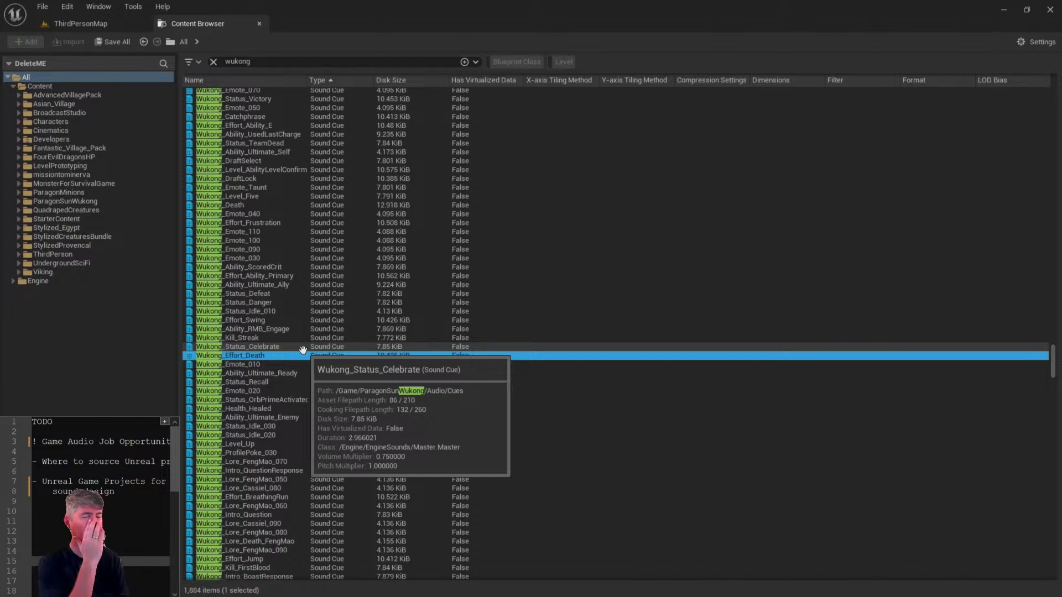
- Look through the remaining Wukong Sound Cues and the Sound Wave assets that follow them
{"action": "scroll", "coordinate": [315, 339], "scroll_direction": "down", "scroll_amount": 15}
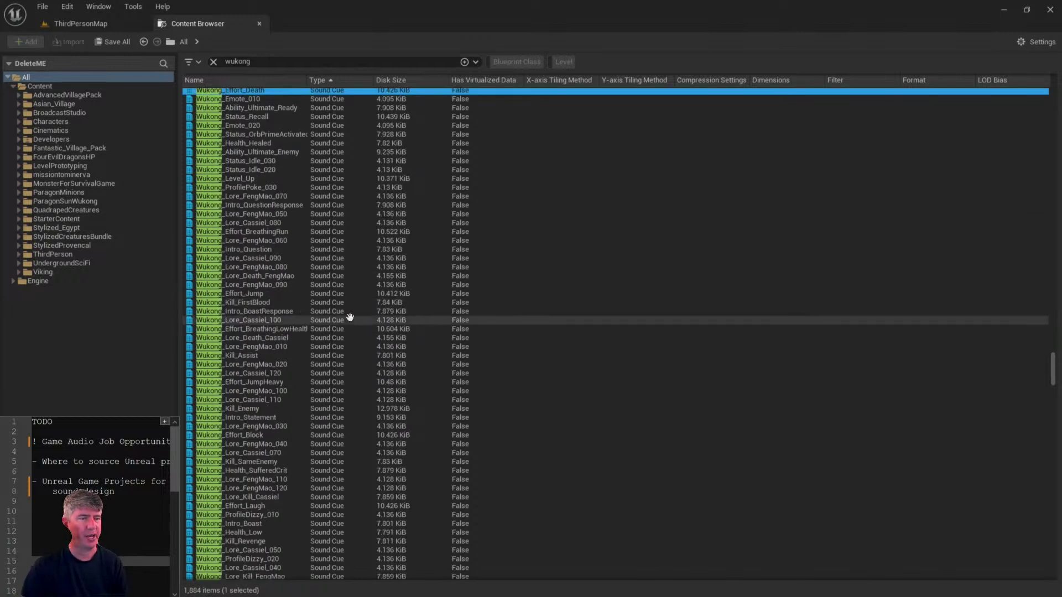
{"action": "scroll", "coordinate": [319, 308], "scroll_direction": "down", "scroll_amount": 10}
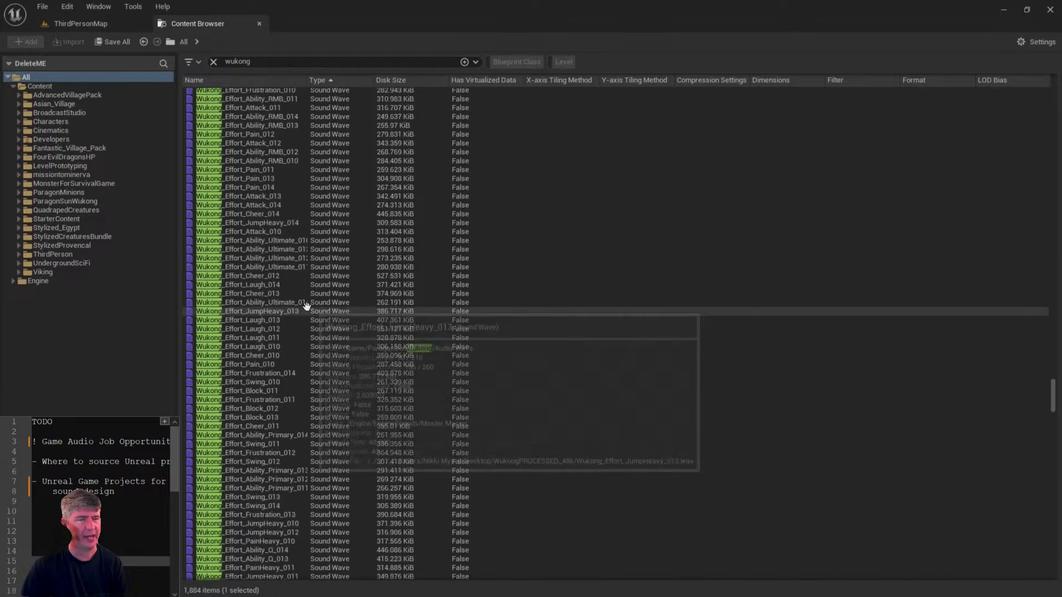
{"action": "scroll", "coordinate": [305, 307], "scroll_direction": "down", "scroll_amount": 10}
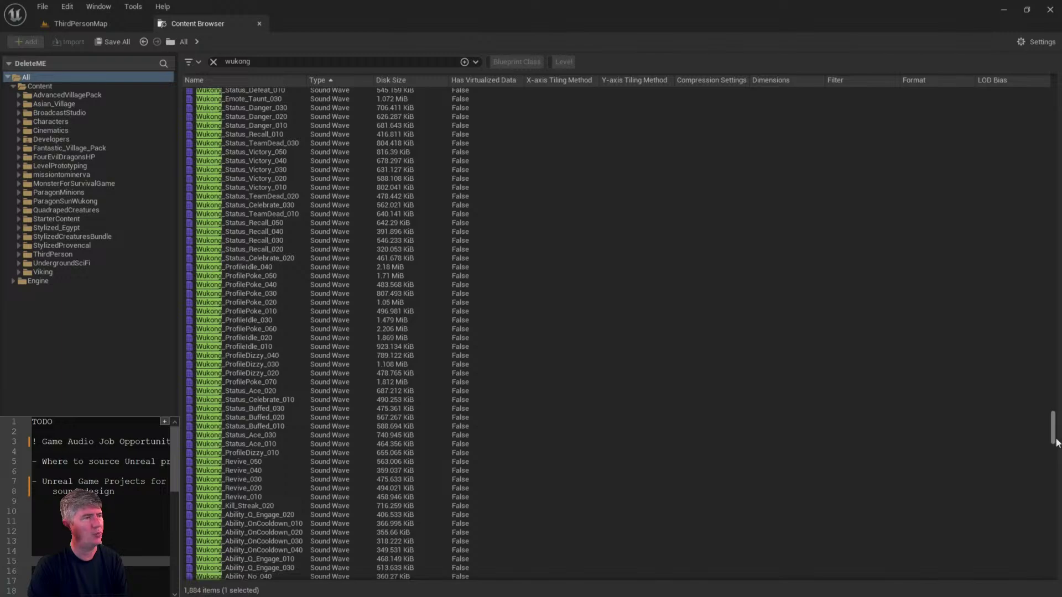
- Open the AnimationTestMap level from the end of the sorted wukong results and bring its viewport into view
{"action": "left_click_drag", "start_coordinate": [1053, 437], "coordinate": [1057, 579]}
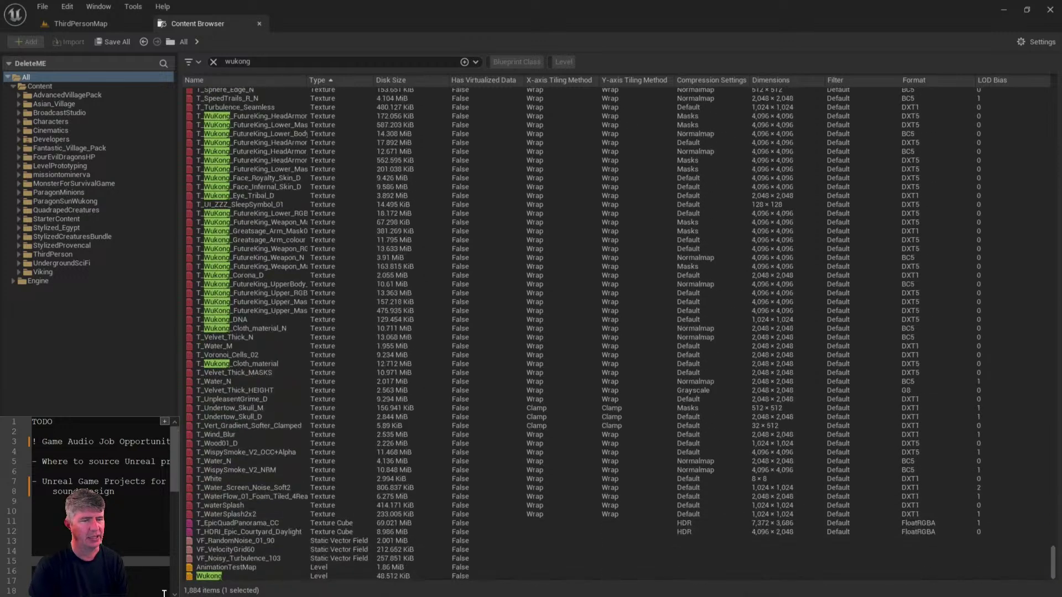
{"action": "left_click", "coordinate": [263, 568]}
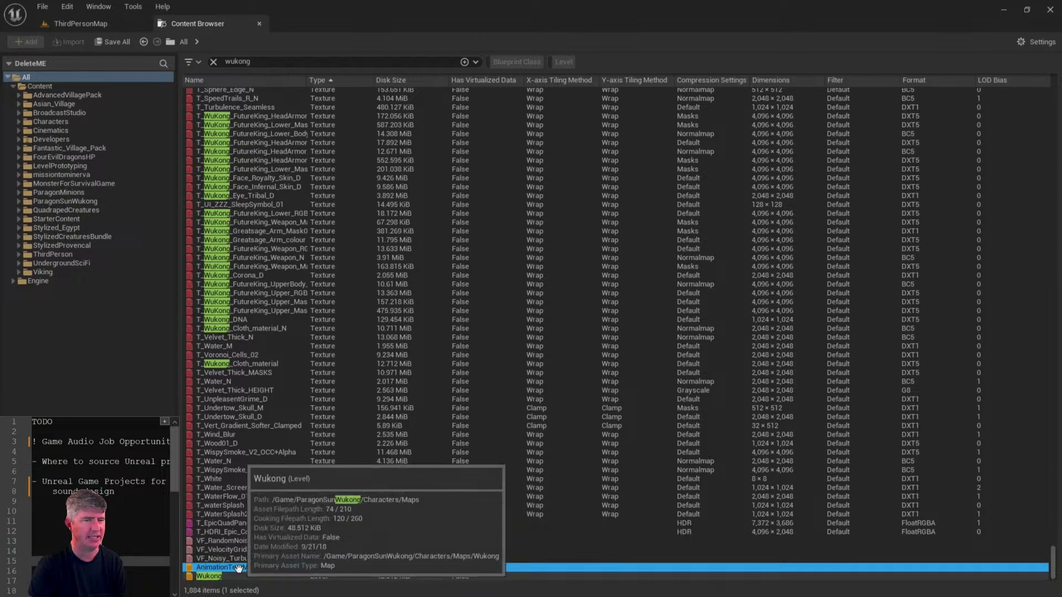
{"action": "left_click", "coordinate": [217, 570]}
{"action": "key", "text": "Escape"}
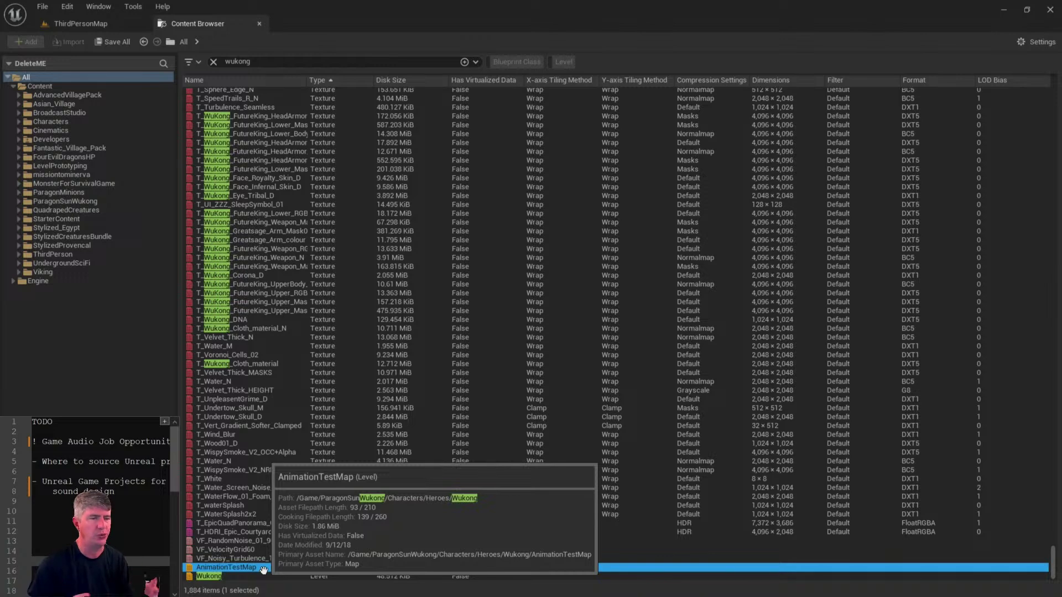
{"action": "double_click", "coordinate": [242, 566]}
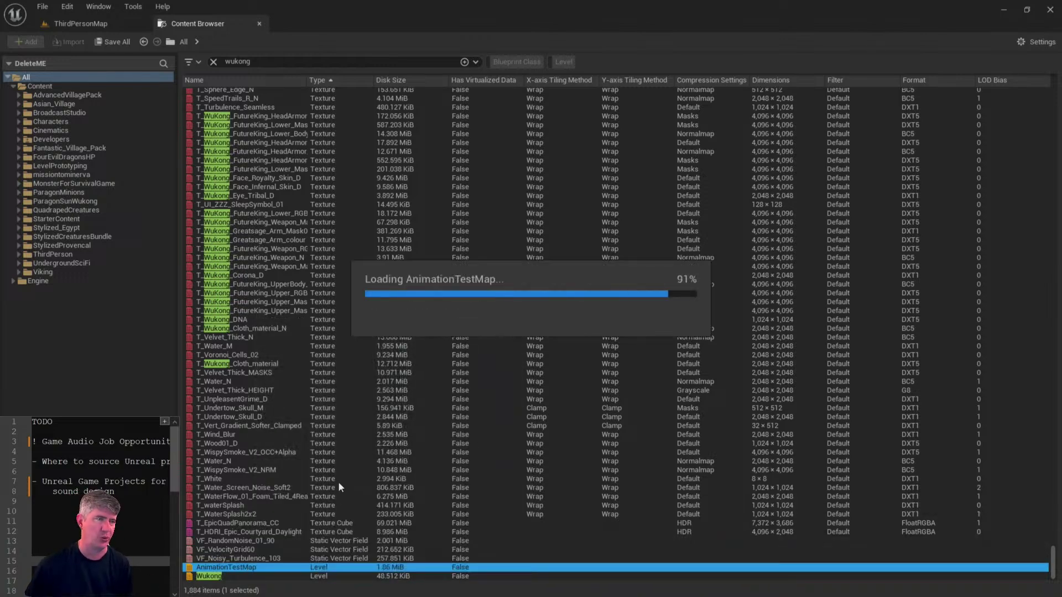
{"action": "left_click", "coordinate": [87, 26]}
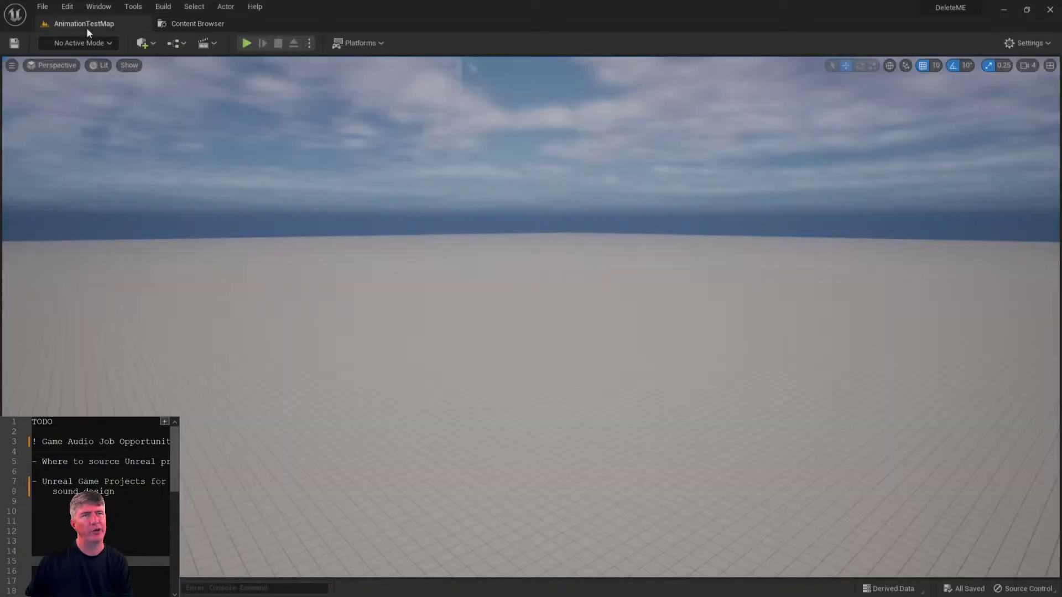
- Play AnimationTestMap in the editor to preview the Wukong character's animations
{"action": "left_click_drag", "start_coordinate": [440, 327], "coordinate": [476, 279]}
{"action": "right_click_drag", "start_coordinate": [428, 325], "coordinate": [437, 379]}
{"action": "left_click", "coordinate": [243, 43]}
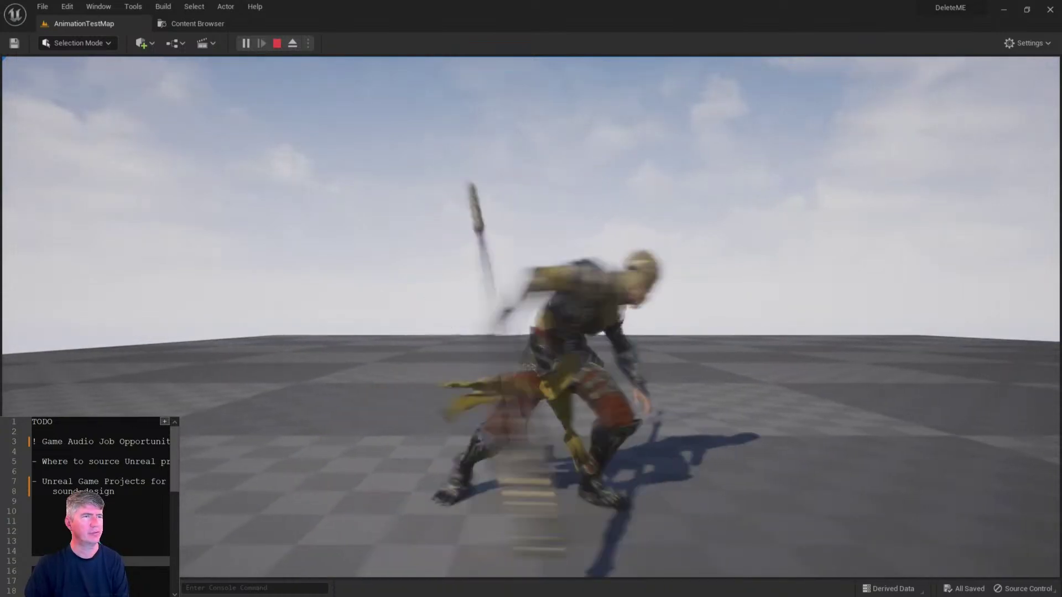
- Play-test the Sun Wukong character in AnimationTestMap by jumping and running in different directions across the floor
{"action": "key", "text": "space"}
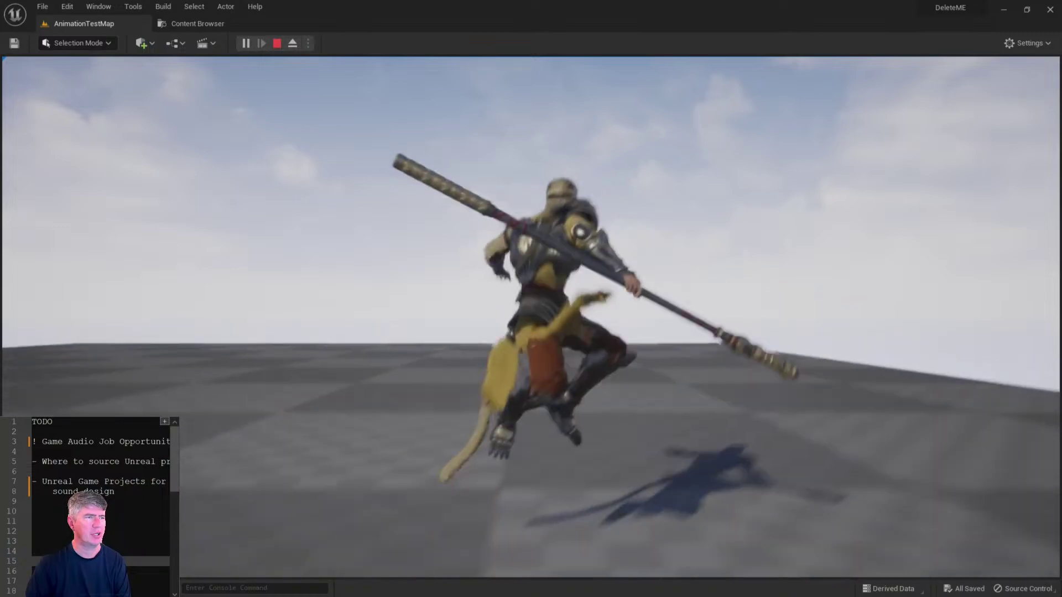
{"action": "key", "text": "a"}
{"action": "key", "text": "w"}
{"action": "key", "text": "d"}
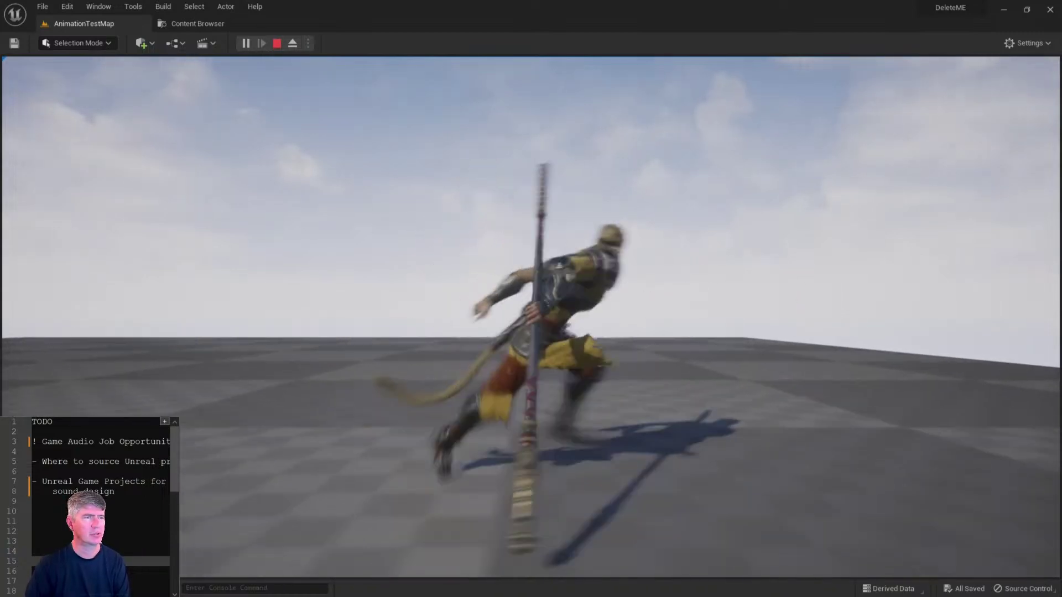
{"action": "key", "text": "a"}
{"action": "key", "text": "s"}
{"action": "key", "text": "w"}
{"action": "key", "text": "a"}
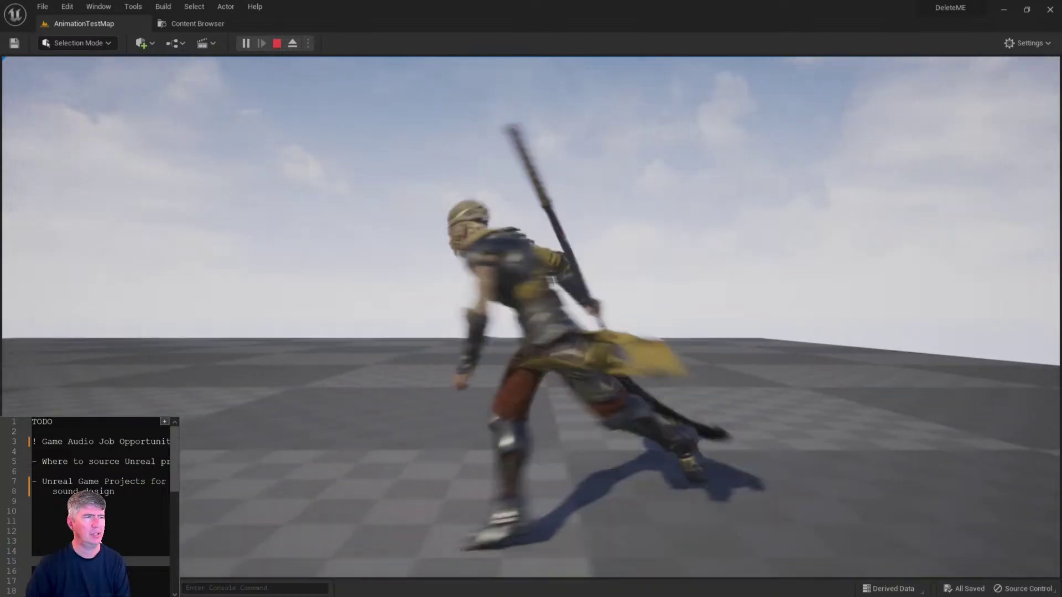
{"action": "key", "text": "w"}
{"action": "key", "text": "Escape"}
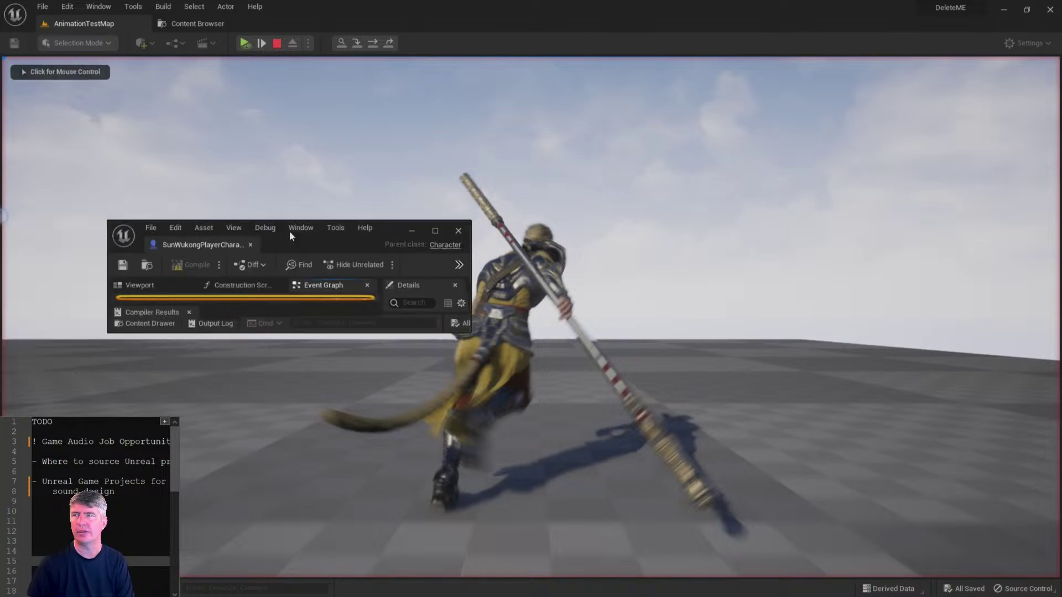
- Inspect the Left Mouse Button attack event in the enlarged SunWukongPlayerCharacter event graph, then resume the paused simulation
{"action": "left_click_drag", "start_coordinate": [290, 231], "coordinate": [473, 159]}
{"action": "left_click", "coordinate": [619, 160]}
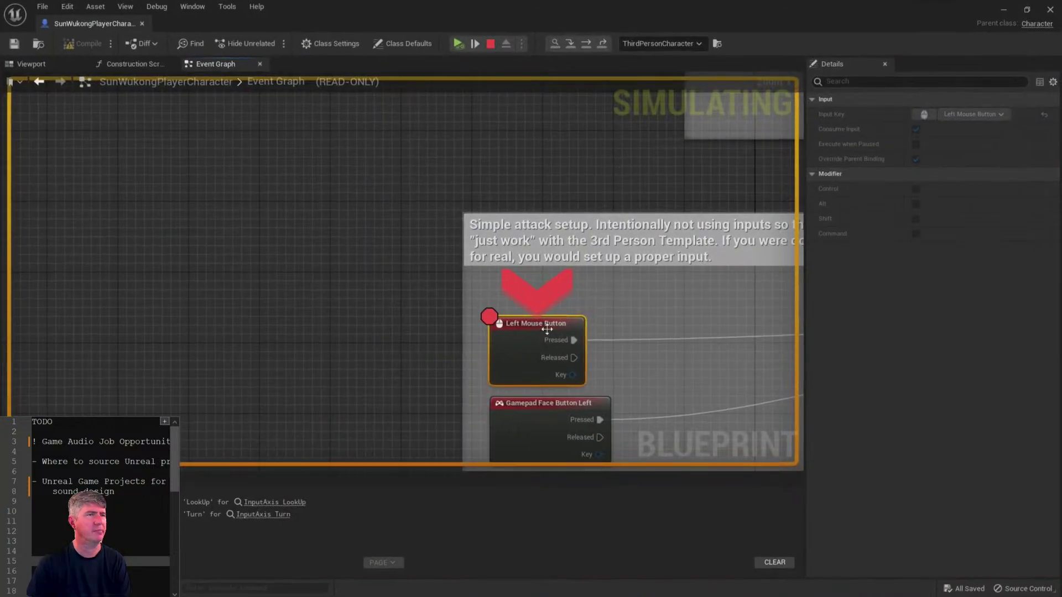
{"action": "right_click_drag", "start_coordinate": [408, 273], "coordinate": [248, 230]}
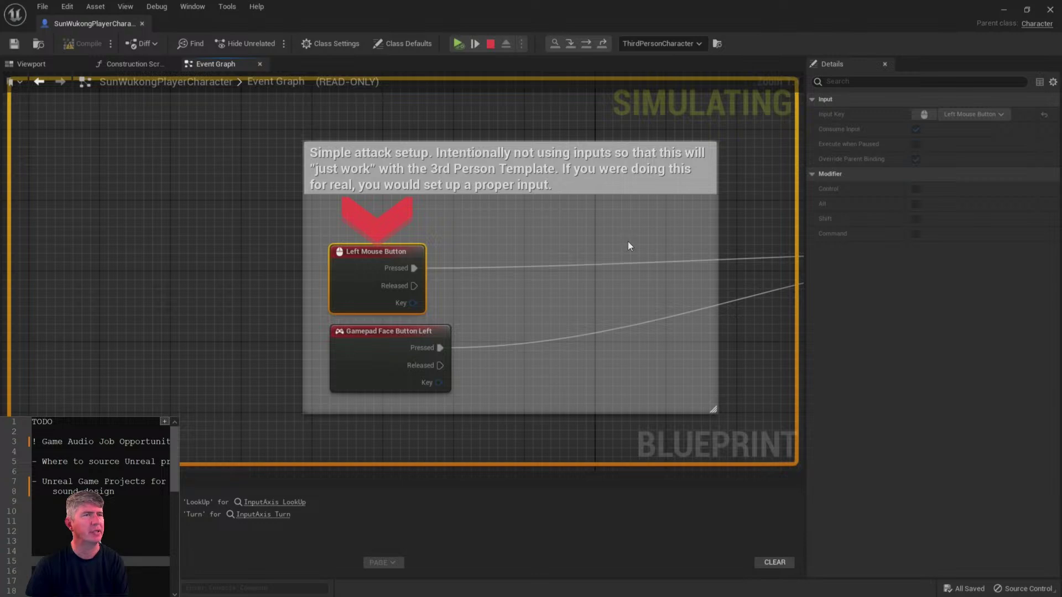
{"action": "left_click", "coordinate": [456, 44]}
{"action": "double_click", "coordinate": [605, 16]}
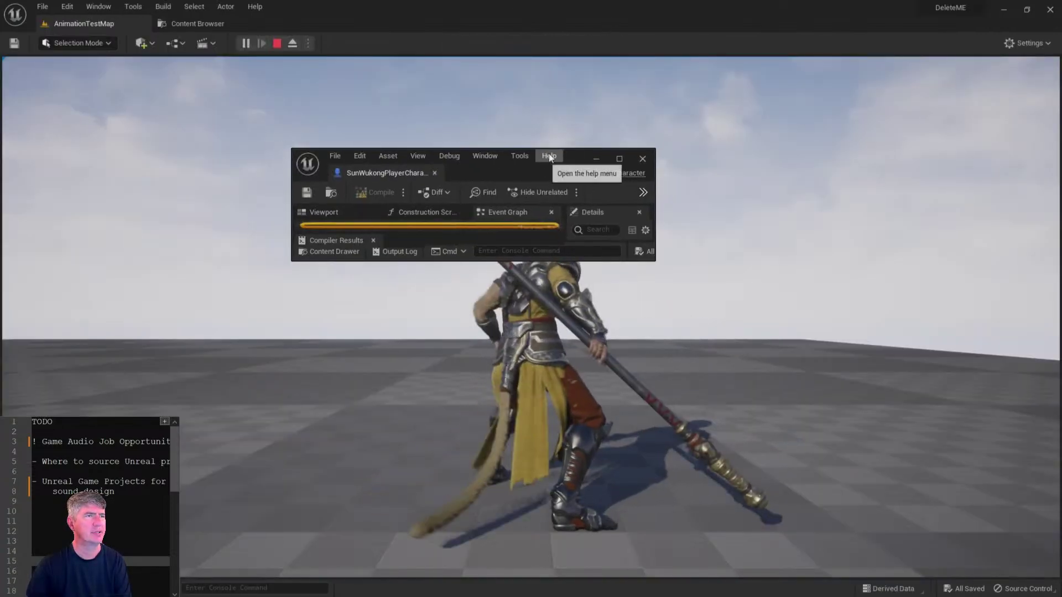
- Move the blueprint window off the game view and trigger the character's attack in the running game
{"action": "left_click_drag", "start_coordinate": [523, 165], "coordinate": [0, 211]}
{"action": "left_click", "coordinate": [531, 317]}
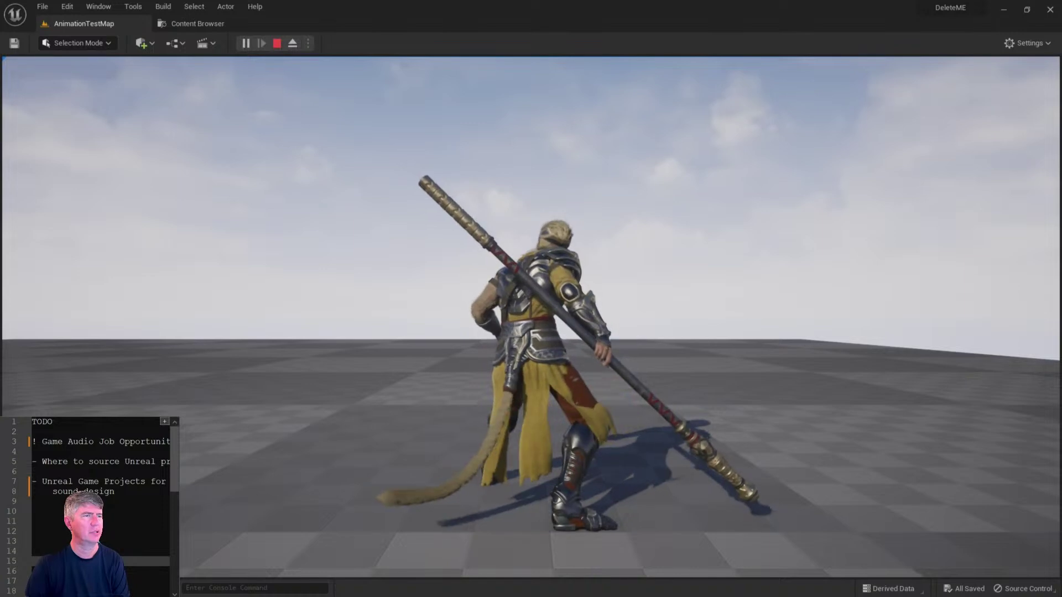
{"action": "key", "text": "shift+F1"}
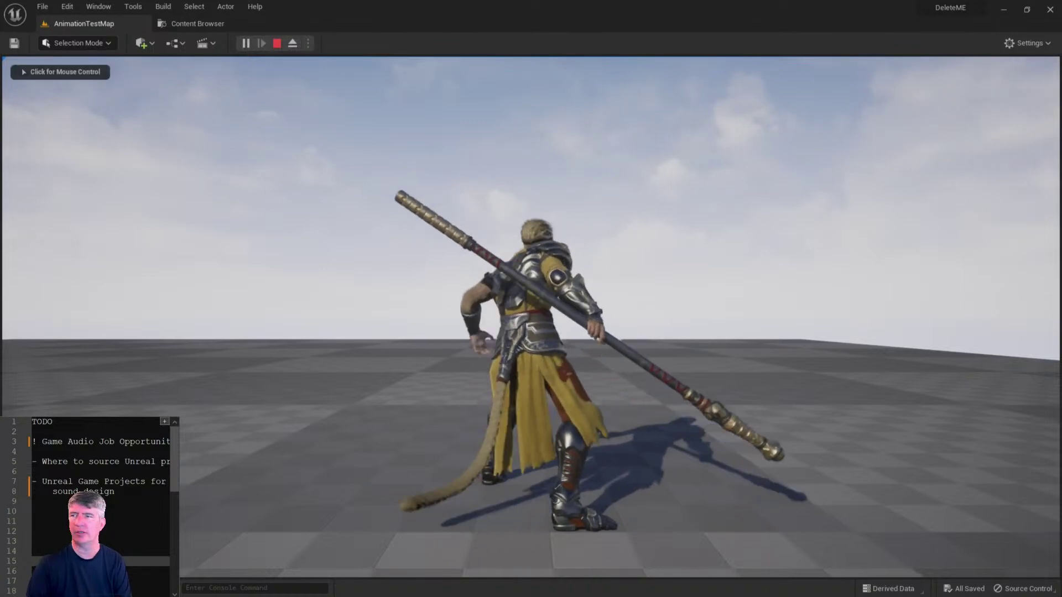
{"action": "left_click", "coordinate": [616, 354]}
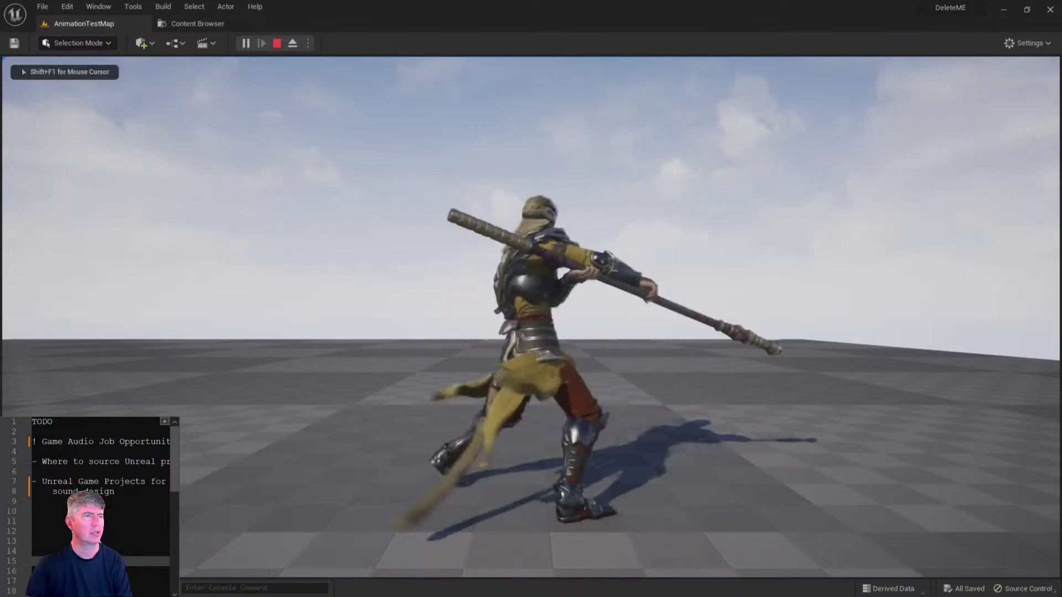
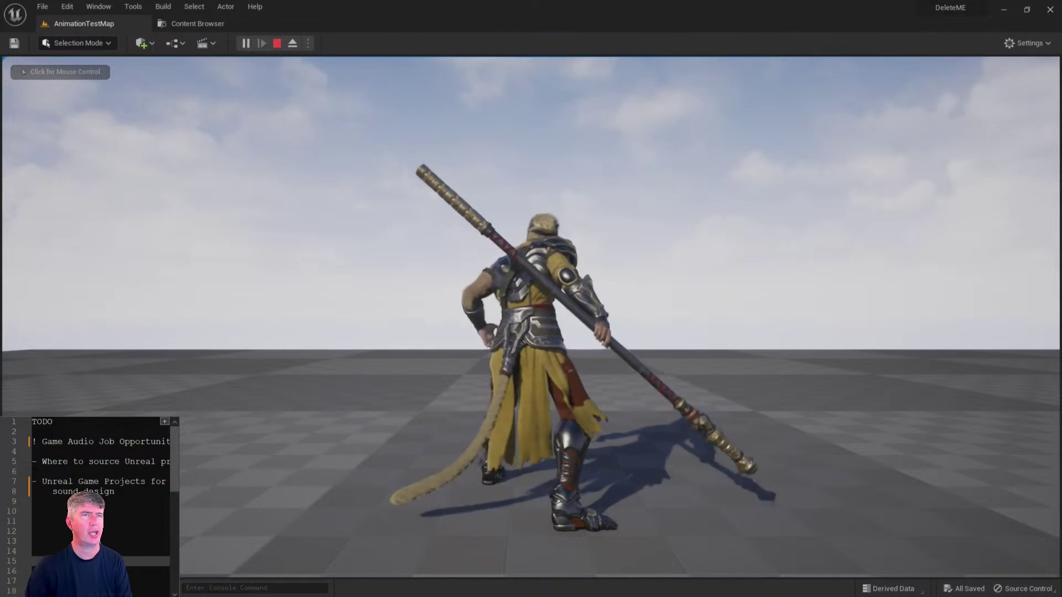
- Examine the sound waves, sound cues and skeletal meshes among the "wukong" search results in the Content Browser
{"action": "left_click", "coordinate": [202, 23]}
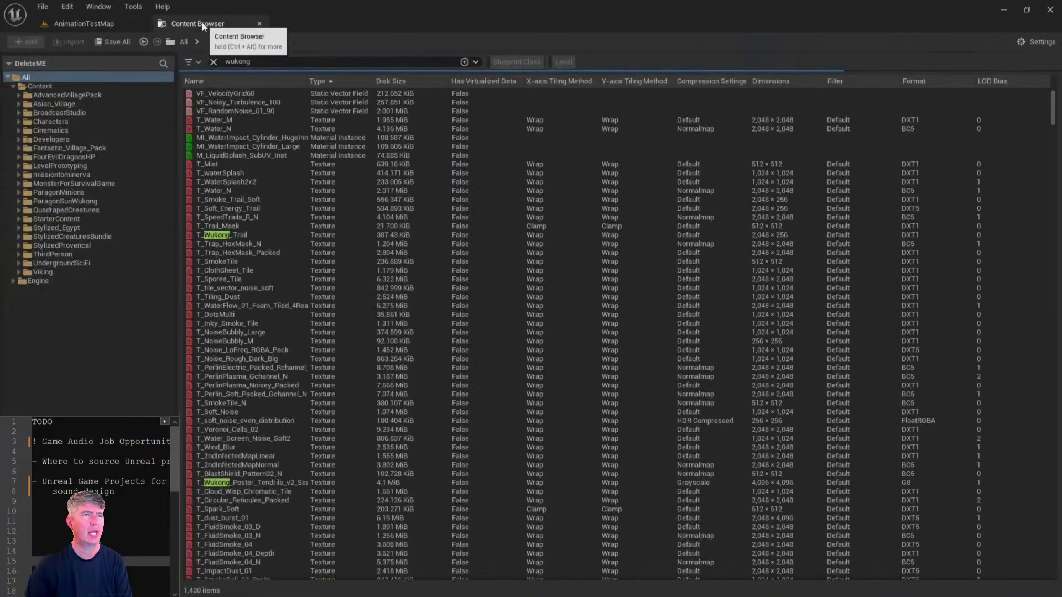
{"action": "scroll", "coordinate": [254, 170], "scroll_direction": "up", "scroll_amount": 20}
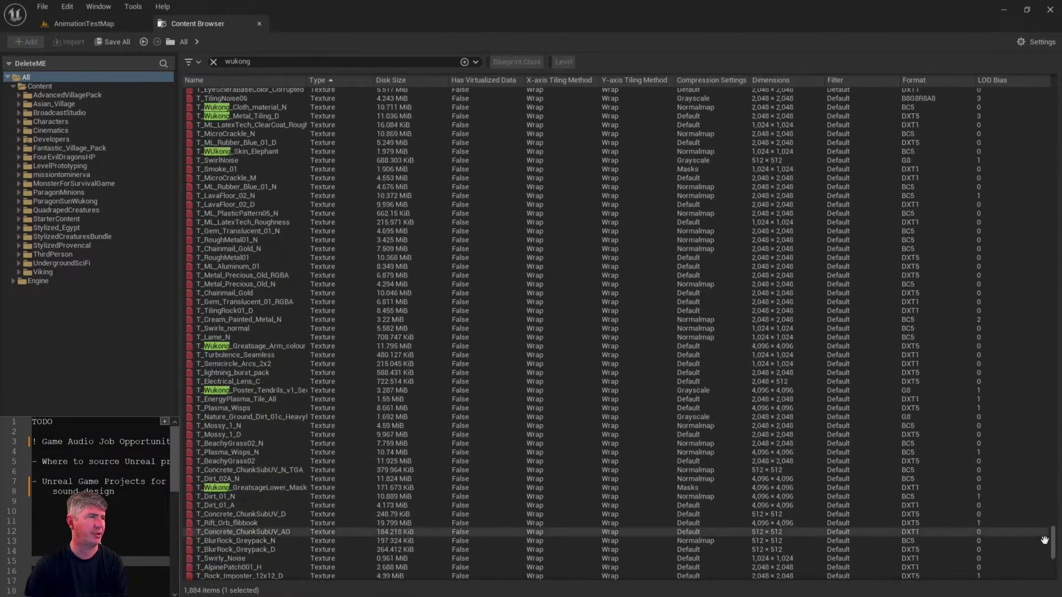
{"action": "left_click_drag", "start_coordinate": [1054, 545], "coordinate": [1054, 393]}
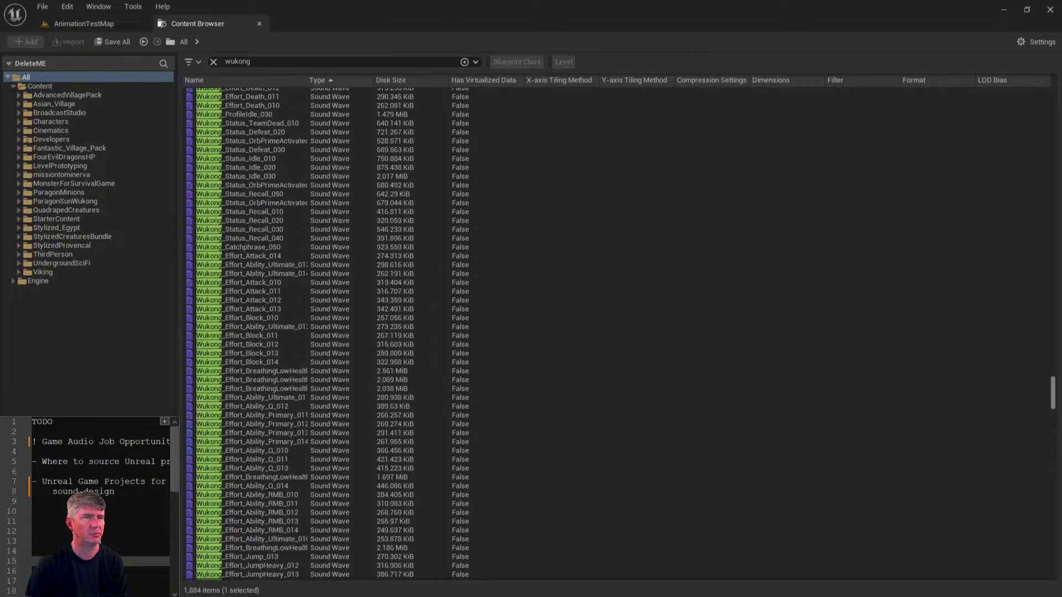
{"action": "scroll", "coordinate": [281, 257], "scroll_direction": "up", "scroll_amount": 20}
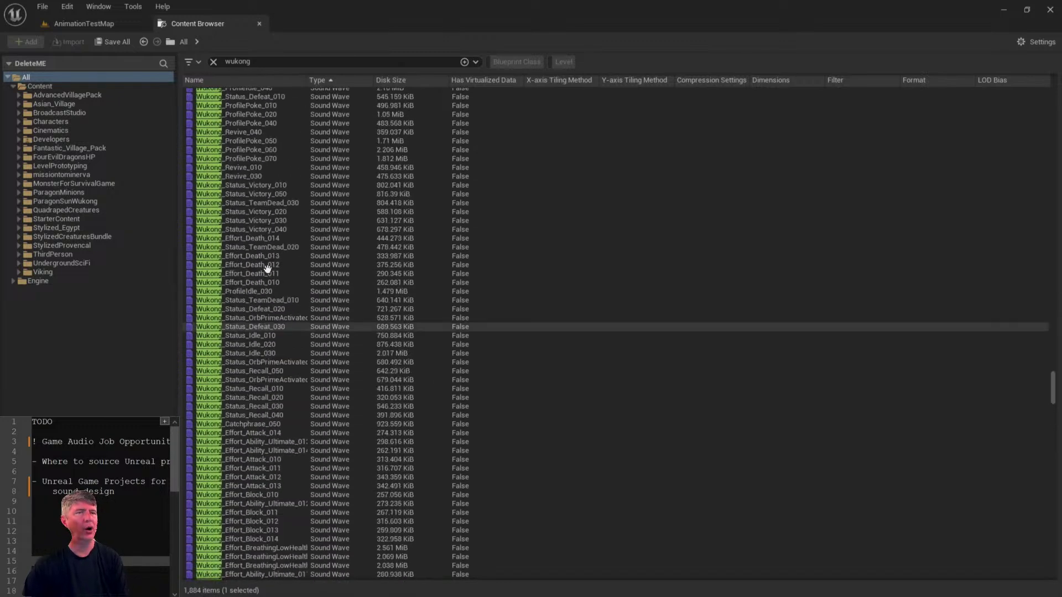
{"action": "scroll", "coordinate": [333, 176], "scroll_direction": "up", "scroll_amount": 5}
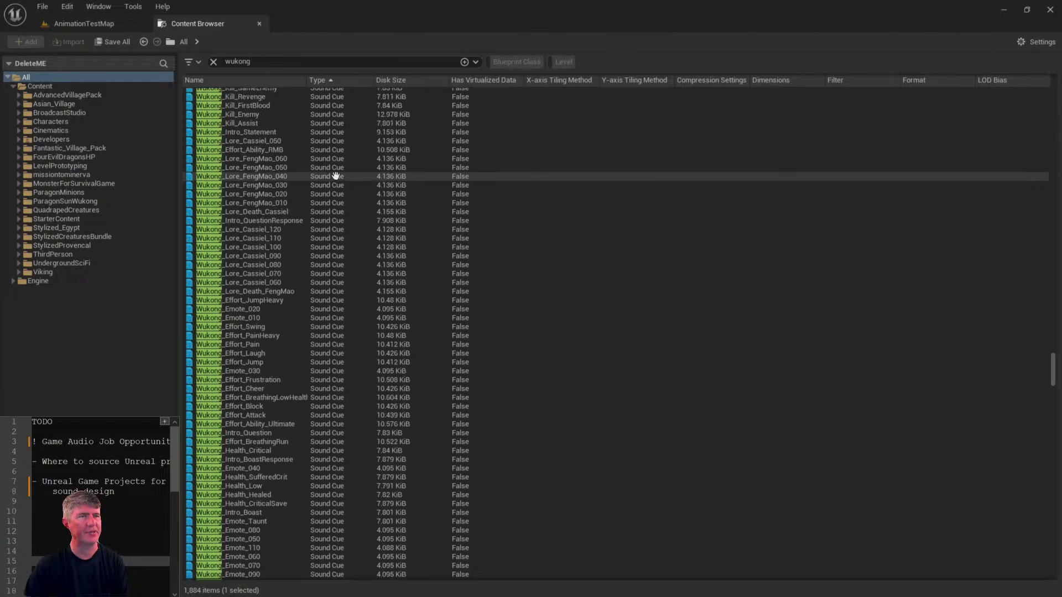
{"action": "scroll", "coordinate": [327, 176], "scroll_direction": "down", "scroll_amount": 15}
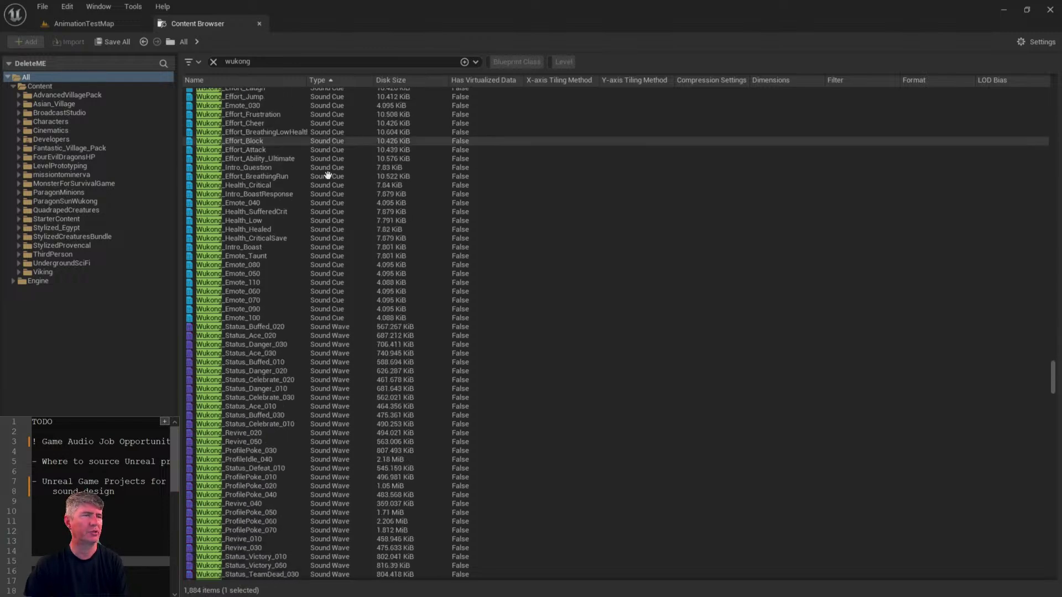
{"action": "scroll", "coordinate": [367, 387], "scroll_direction": "up", "scroll_amount": 10}
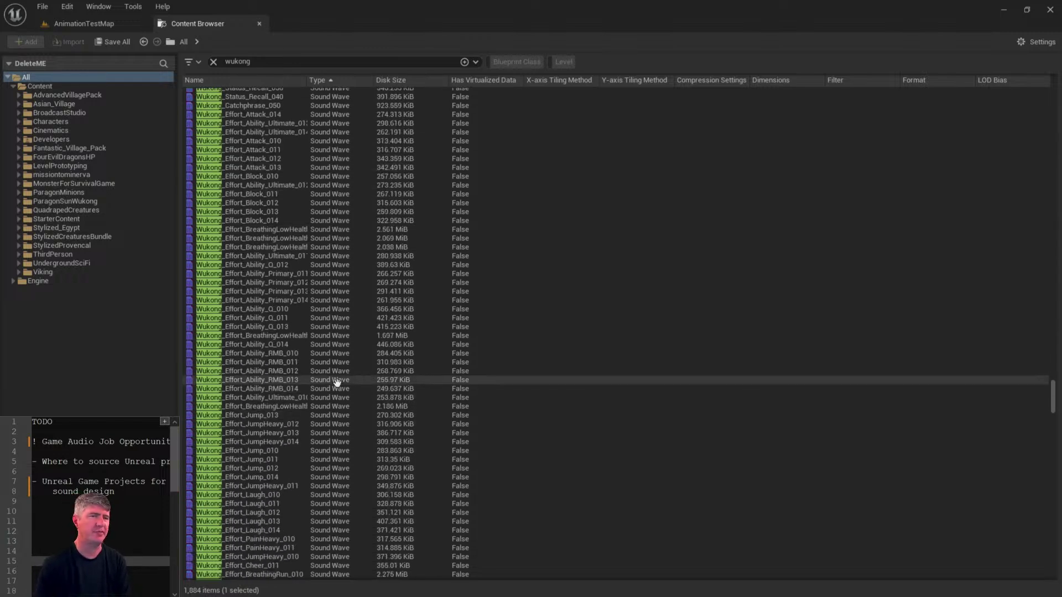
{"action": "scroll", "coordinate": [364, 225], "scroll_direction": "up", "scroll_amount": 10}
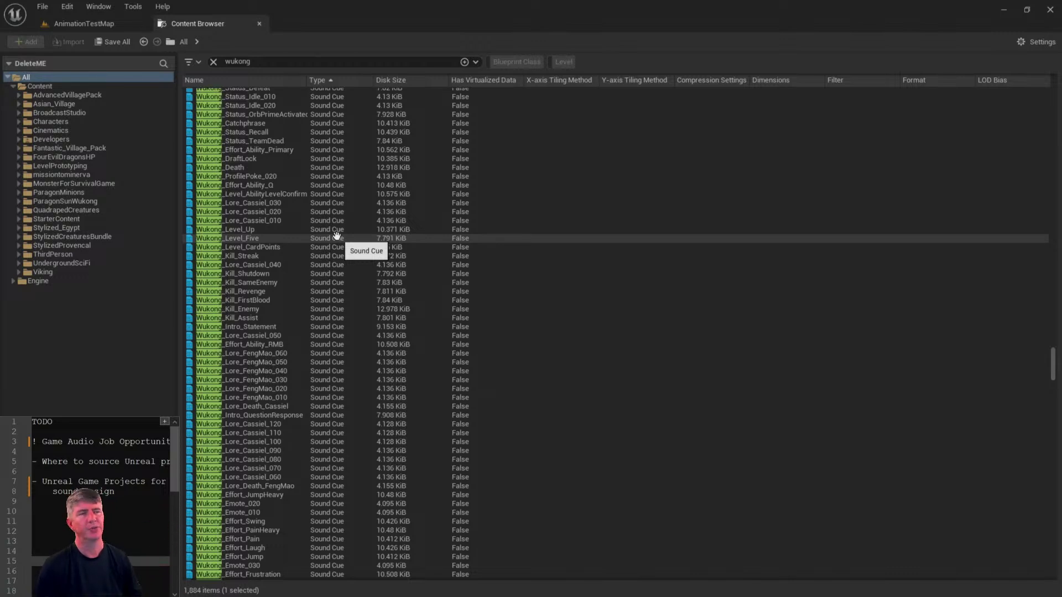
{"action": "left_click", "coordinate": [275, 236]}
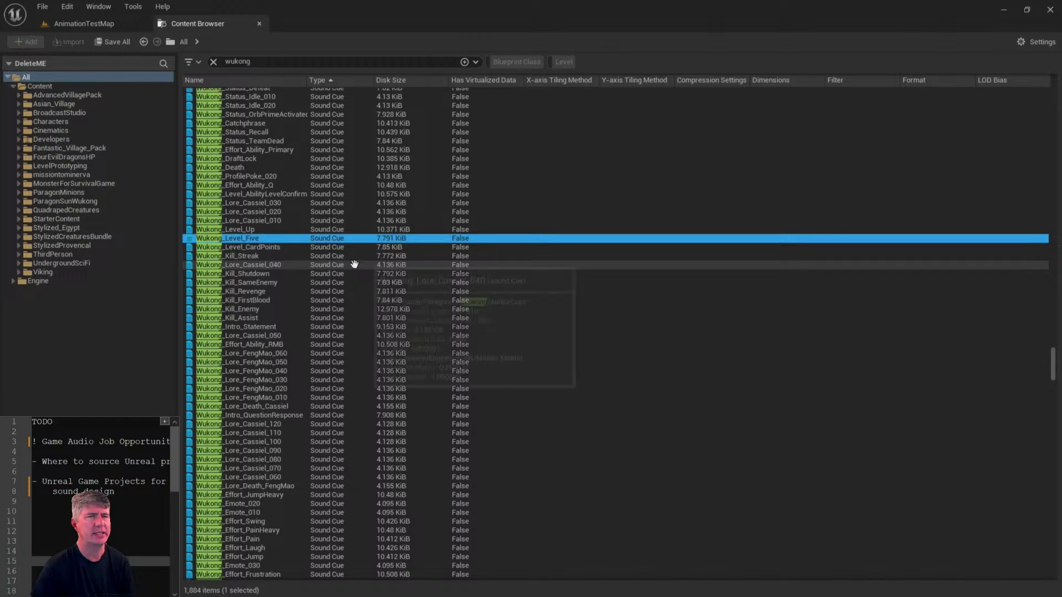
{"action": "scroll", "coordinate": [331, 257], "scroll_direction": "up", "scroll_amount": 10}
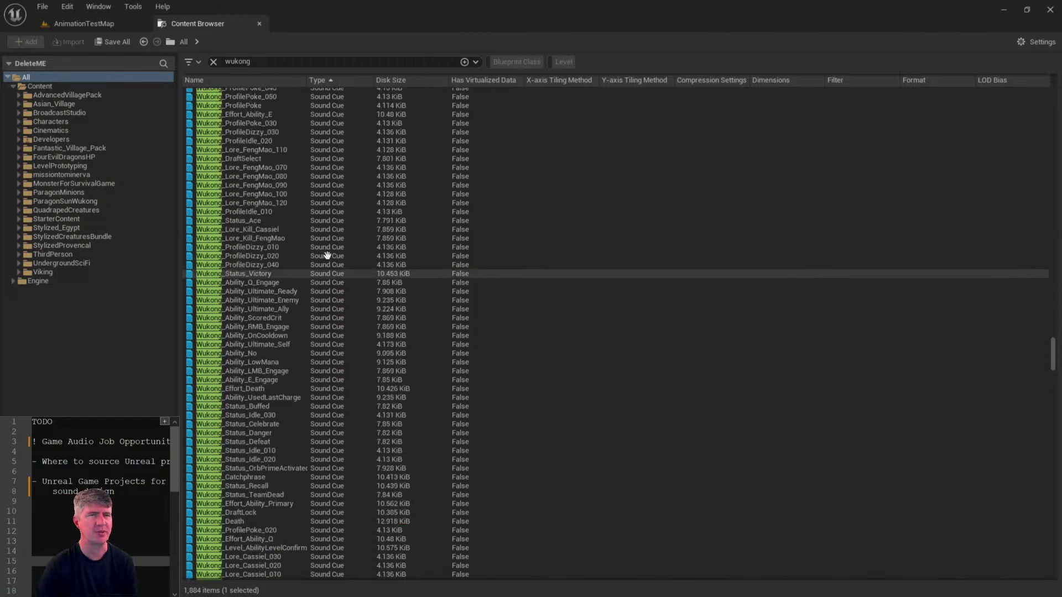
{"action": "scroll", "coordinate": [278, 242], "scroll_direction": "up", "scroll_amount": 7}
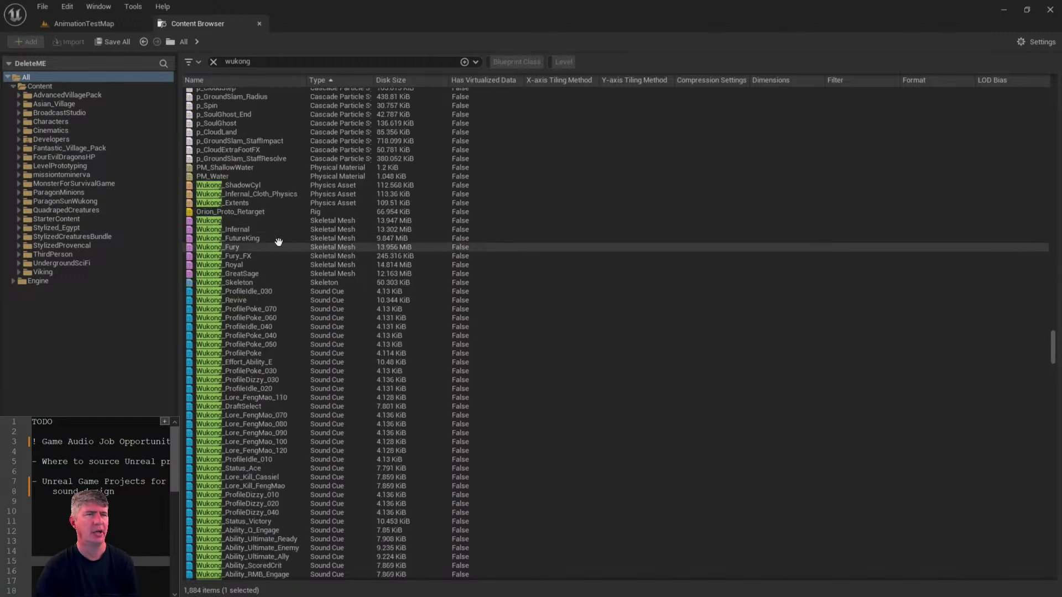
- Narrow the asset search to "wukong jump" and select the Wukong_Effort_JumpHeavy sound cue
{"action": "type", "text": "jump"}
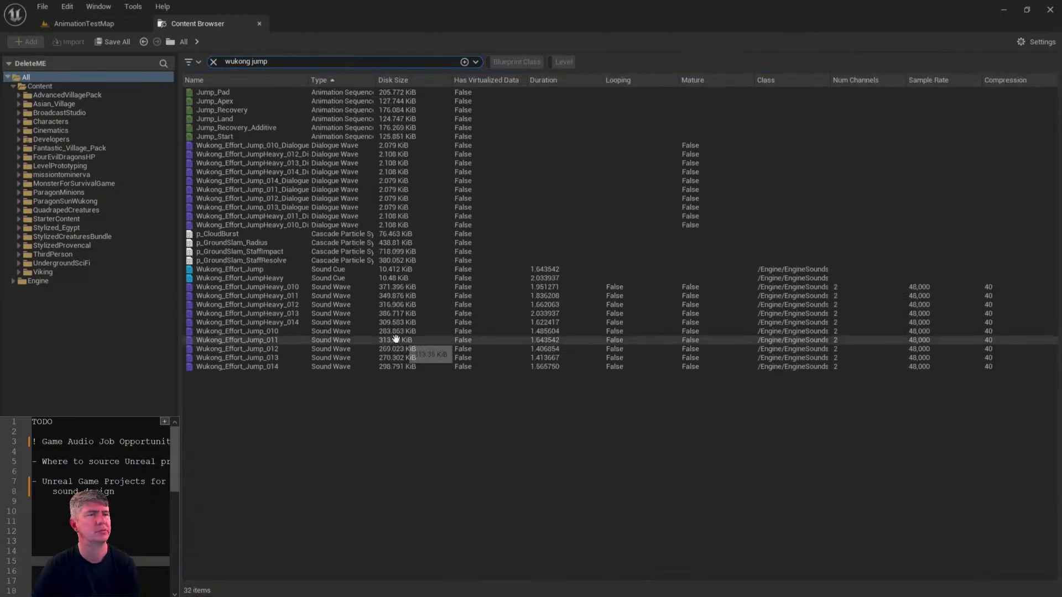
{"action": "left_click", "coordinate": [252, 271]}
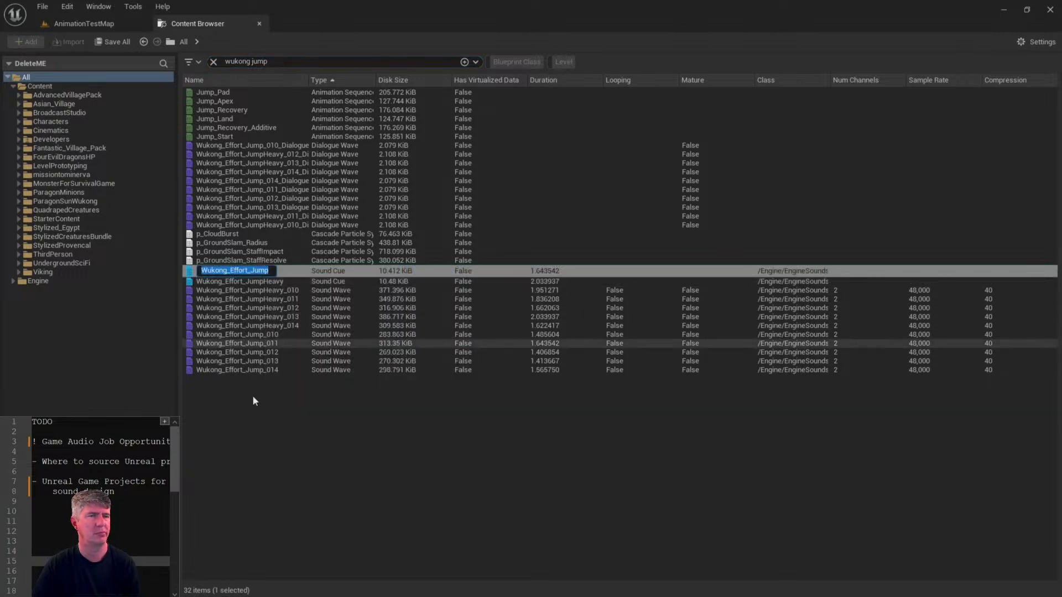
{"action": "left_click", "coordinate": [217, 268], "text": "ctrl"}
{"action": "left_click", "coordinate": [216, 268]}
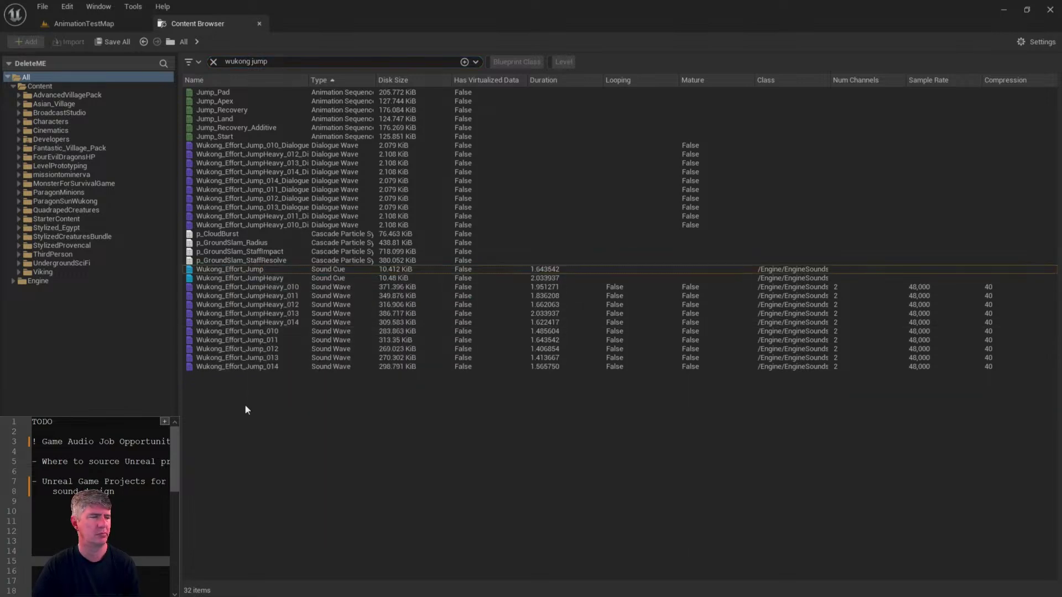
{"action": "left_click", "coordinate": [260, 278]}
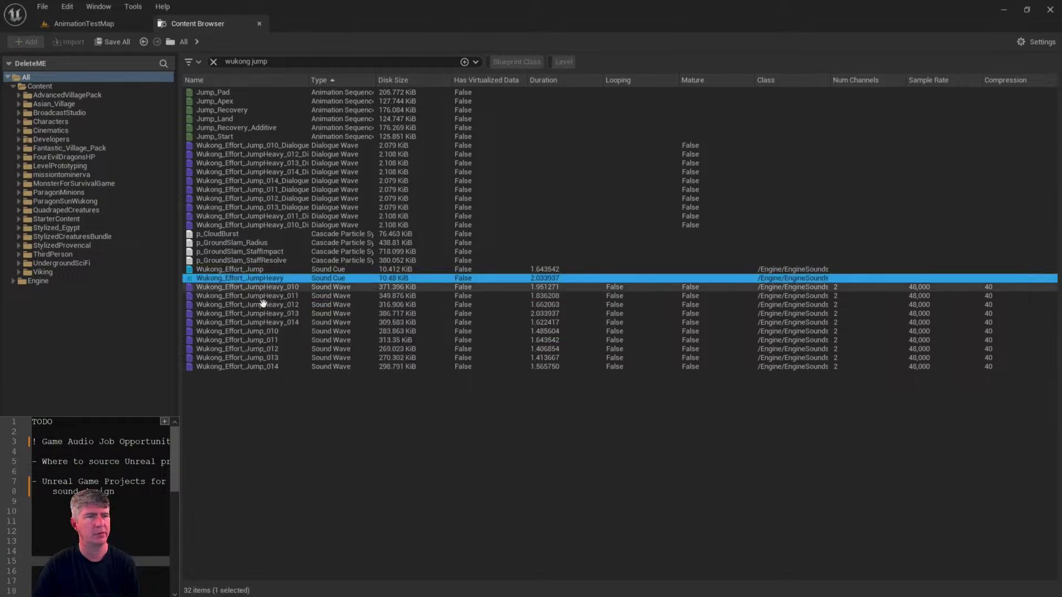
- Check the individual Wukong_Effort_Jump and JumpHeavy sound waves and dialogue waves in the filtered asset list
{"action": "left_click", "coordinate": [263, 304]}
{"action": "left_click", "coordinate": [248, 340]}
{"action": "left_click", "coordinate": [244, 358]}
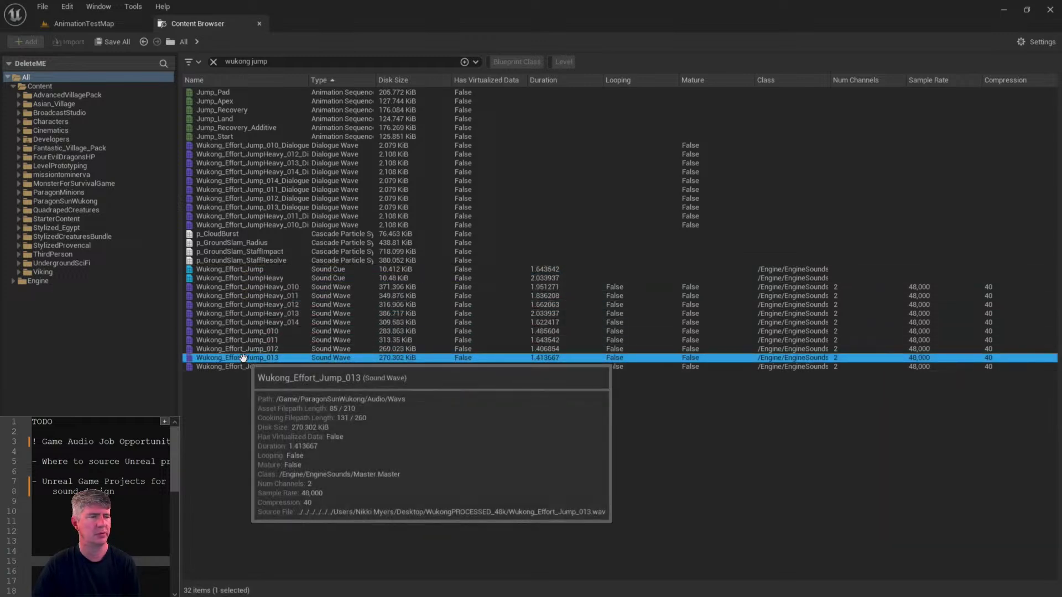
{"action": "left_click", "coordinate": [243, 322]}
{"action": "left_click", "coordinate": [241, 296]}
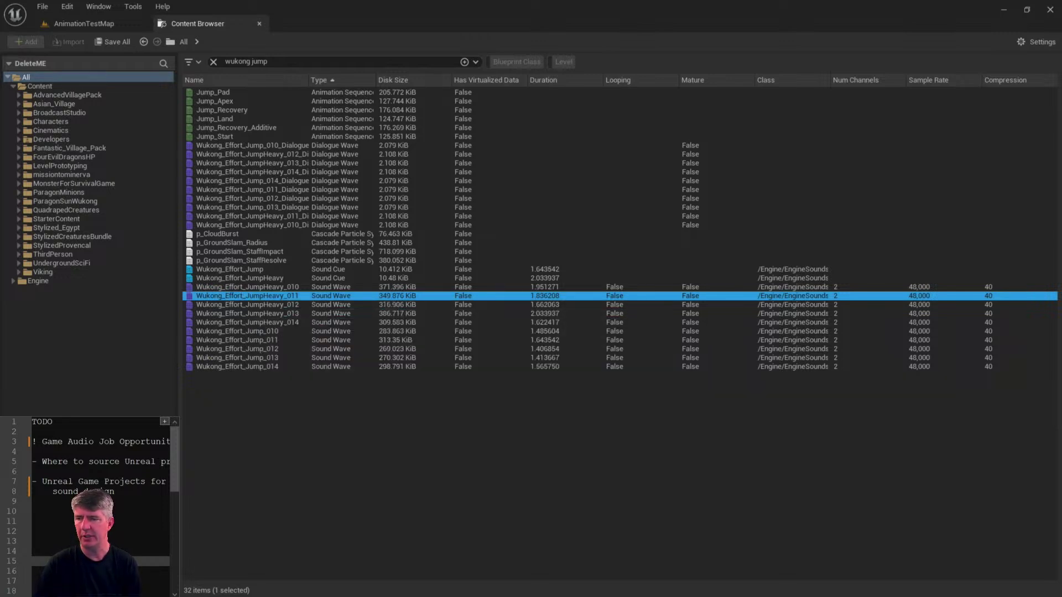
{"action": "left_click", "coordinate": [249, 171]}
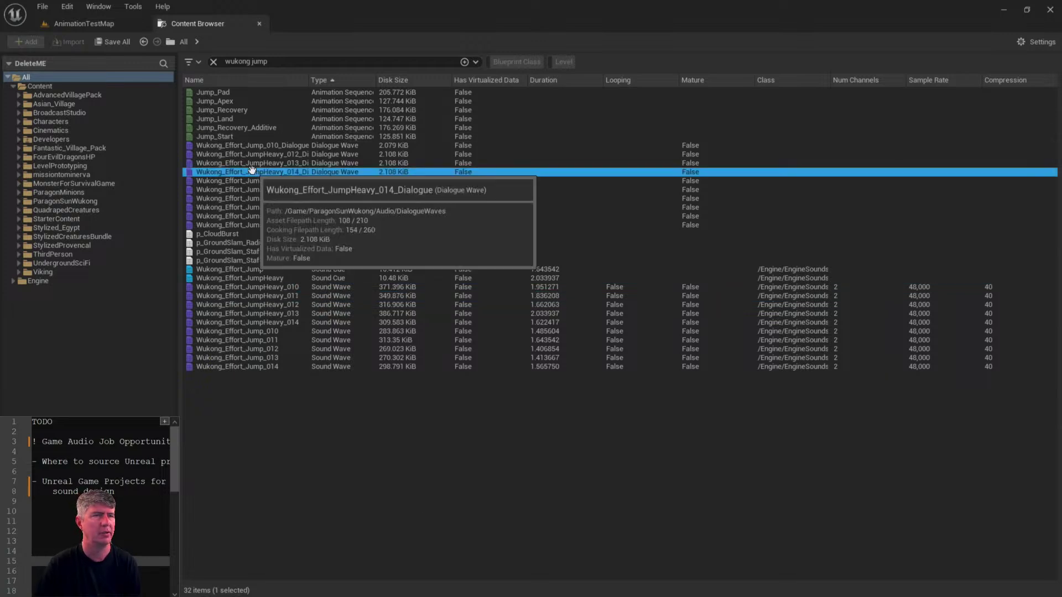
{"action": "left_click", "coordinate": [249, 207]}
{"action": "left_click", "coordinate": [246, 321]}
{"action": "left_click", "coordinate": [246, 296]}
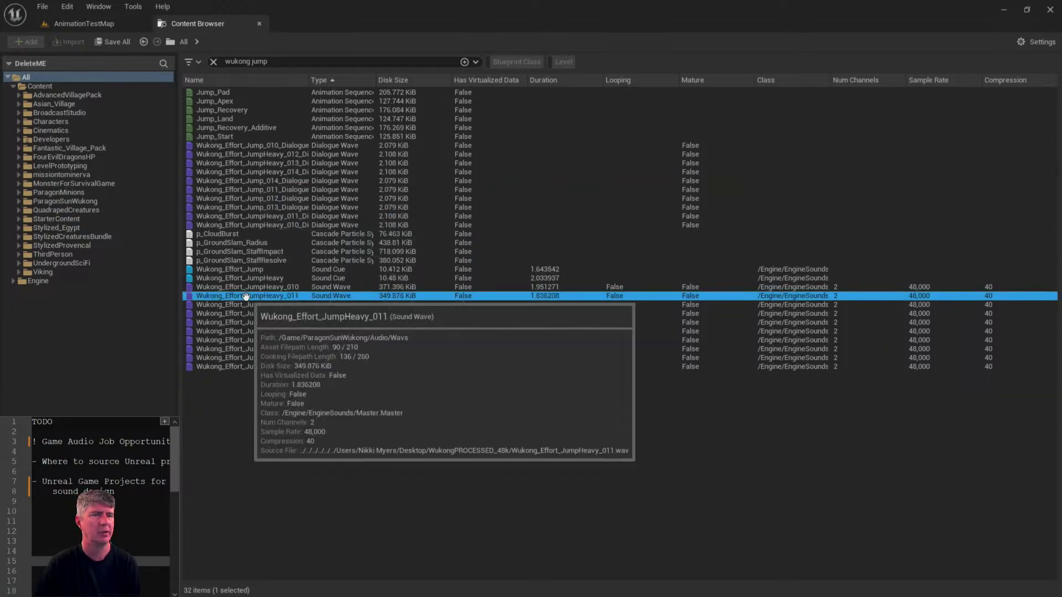
{"action": "left_click", "coordinate": [260, 331]}
{"action": "left_click", "coordinate": [257, 366]}
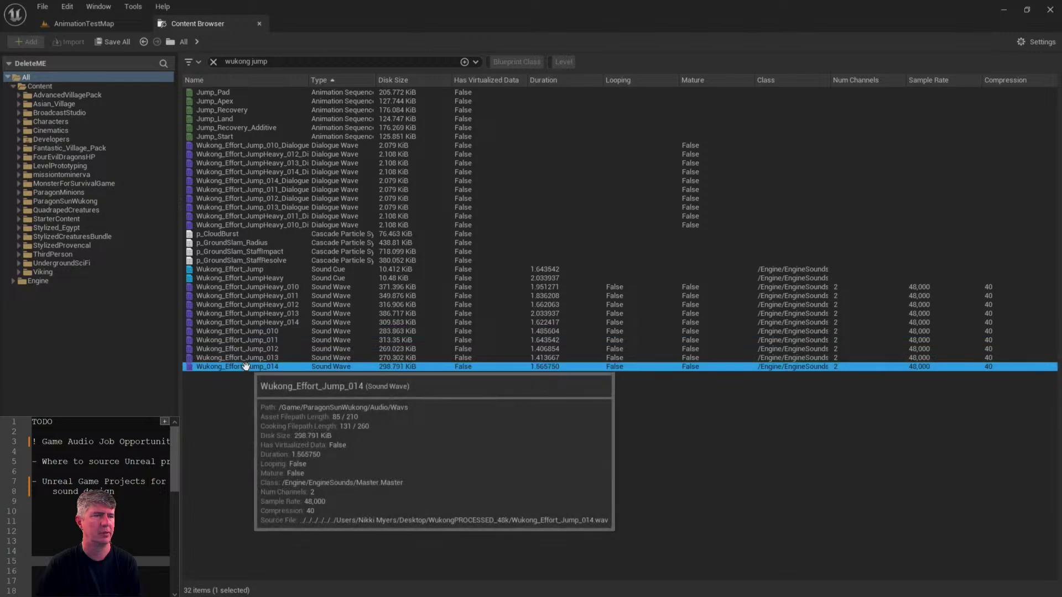
- Stop the play session in AnimationTestMap and return to the filtered asset list
{"action": "left_click", "coordinate": [84, 23]}
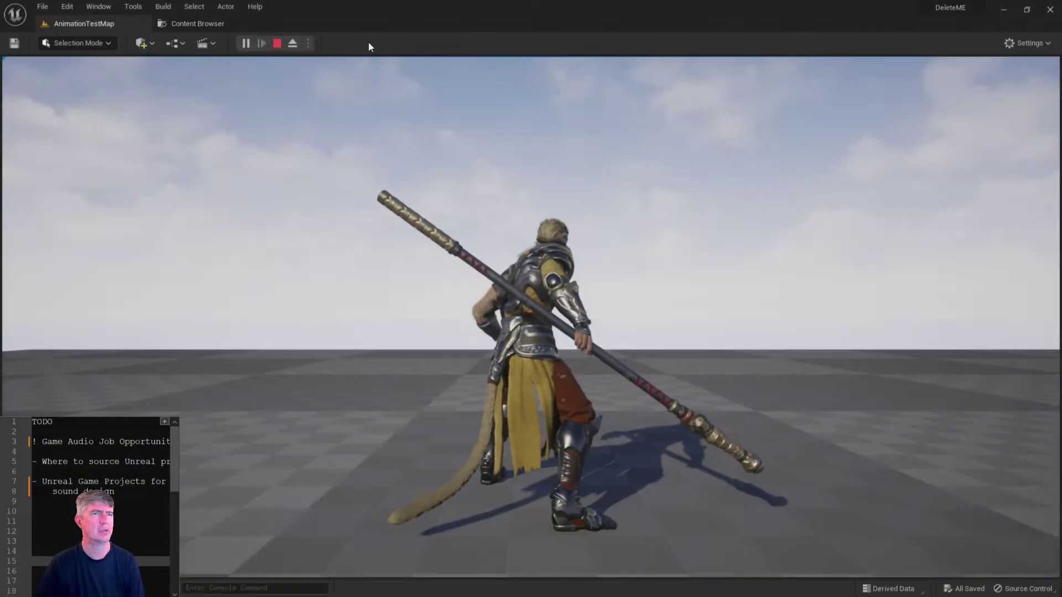
{"action": "left_click", "coordinate": [277, 43]}
{"action": "left_click", "coordinate": [189, 23]}
- Recheck the jump dialogue waves and sound waves, ending on Wukong_Effort_JumpHeavy_012, with the game stopped
{"action": "left_click", "coordinate": [246, 198]}
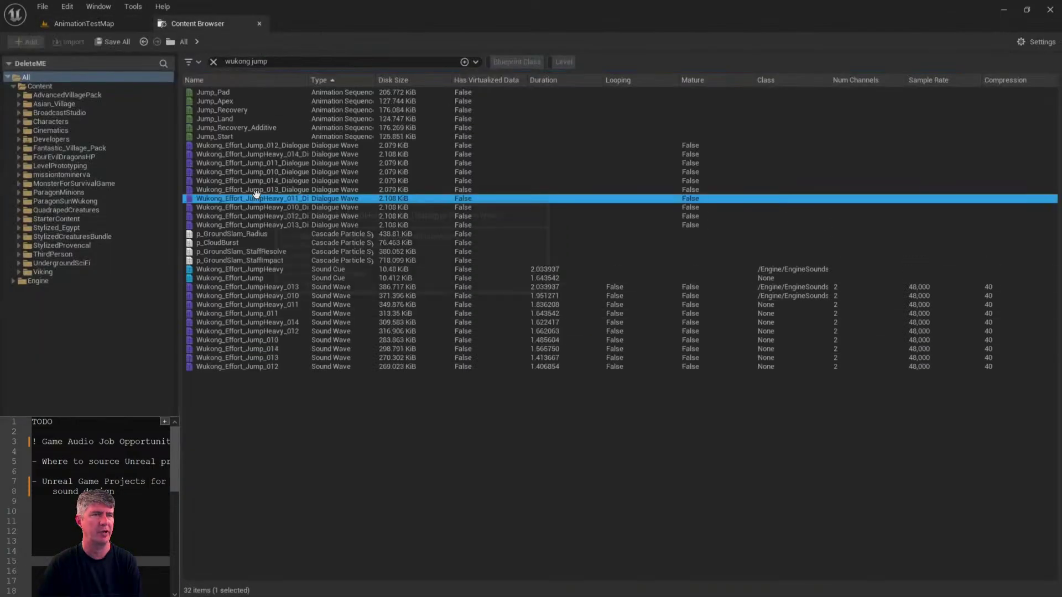
{"action": "left_click", "coordinate": [245, 145]}
{"action": "left_click", "coordinate": [218, 349]}
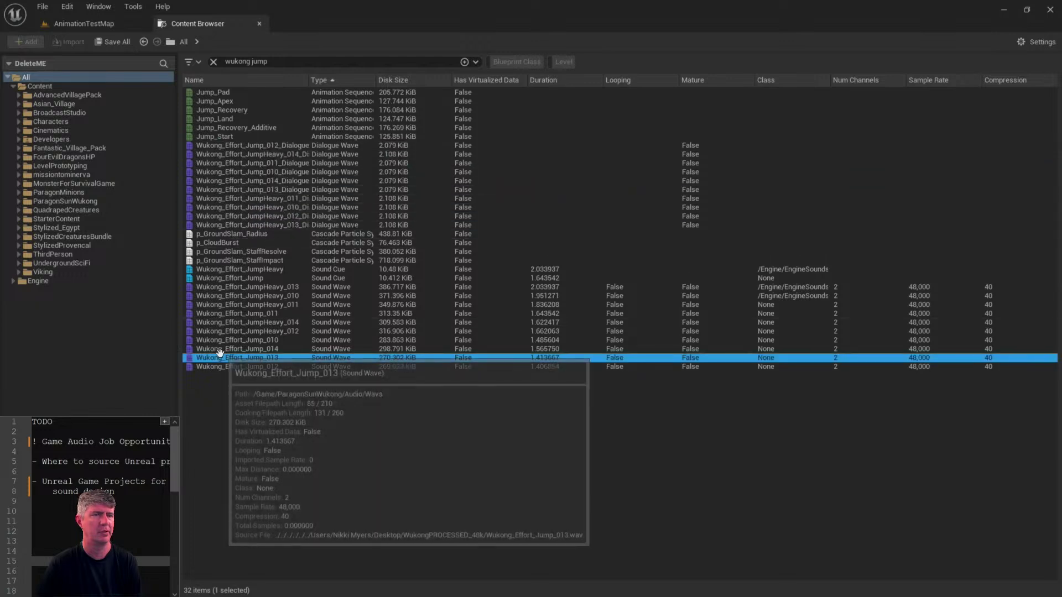
{"action": "left_click", "coordinate": [238, 339]}
{"action": "left_click", "coordinate": [235, 329]}
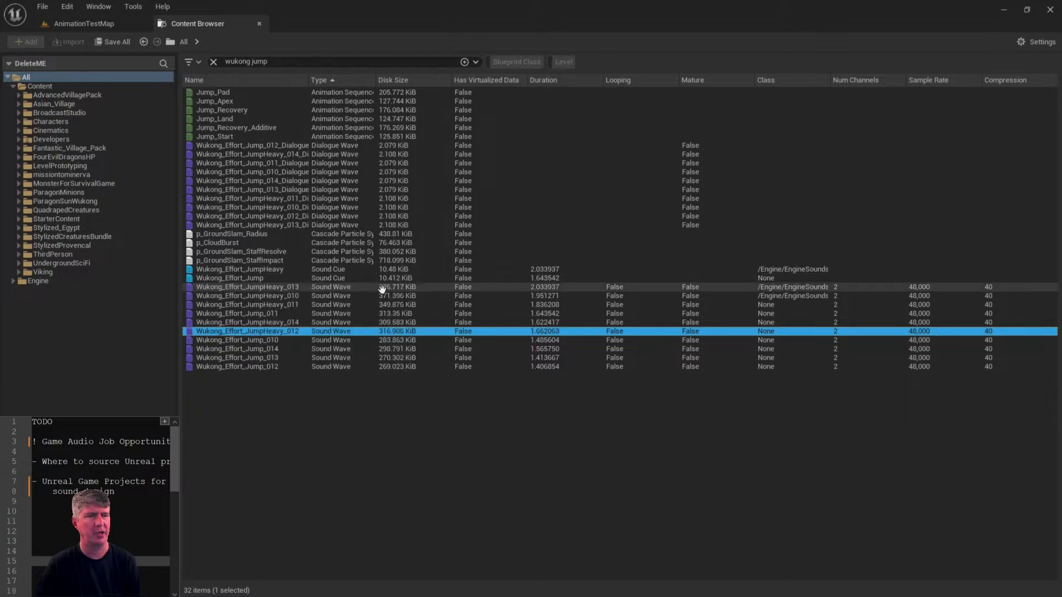
- Select the Wukong_Effort_Jump sound cue and check its details alongside the individual jump sound waves
{"action": "left_click", "coordinate": [230, 276]}
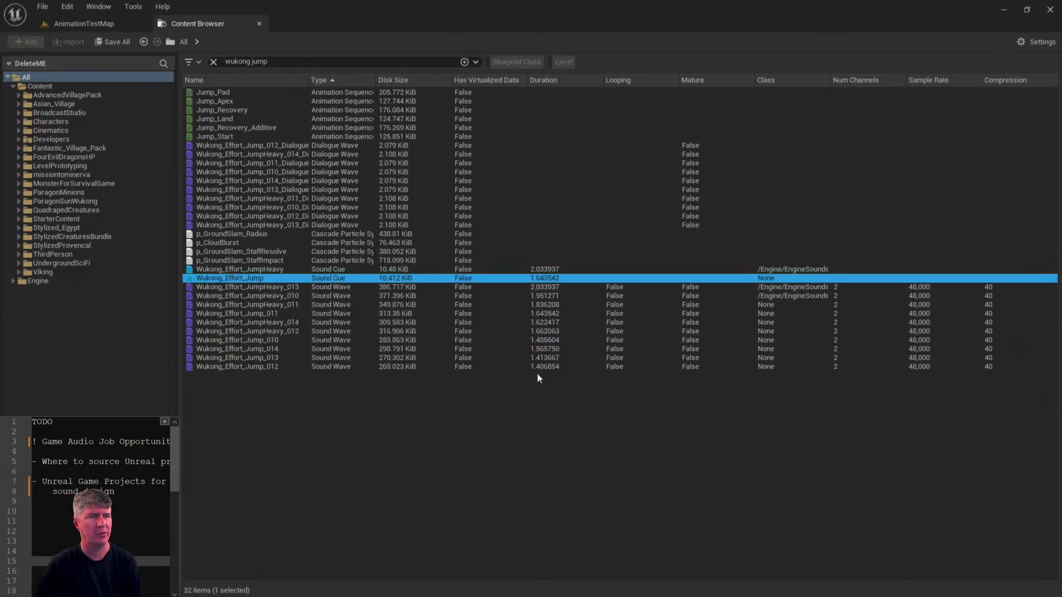
{"action": "mouse_move", "coordinate": [426, 340]}
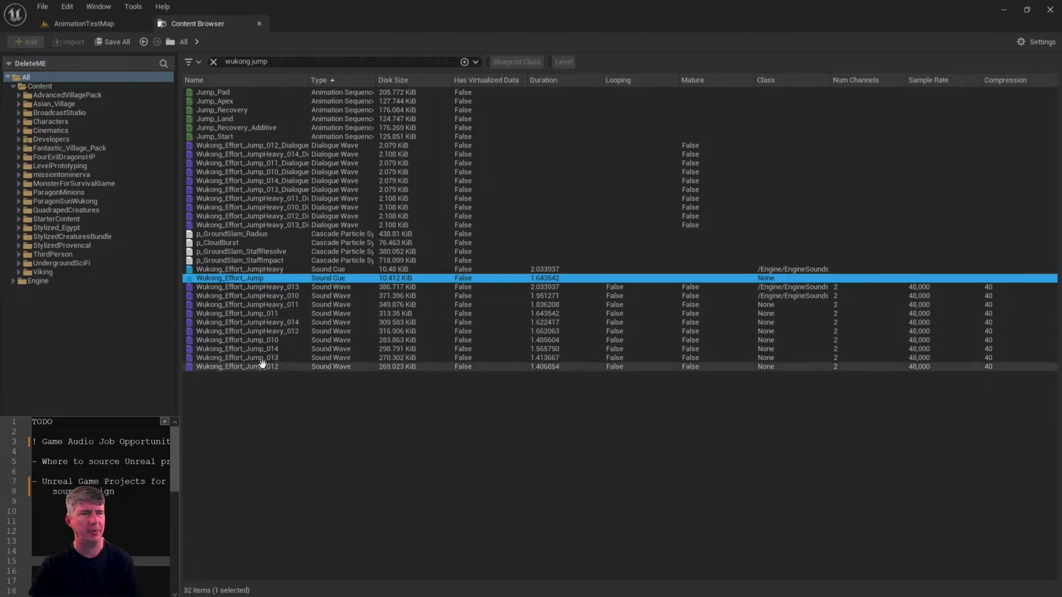
{"action": "mouse_move", "coordinate": [239, 276]}
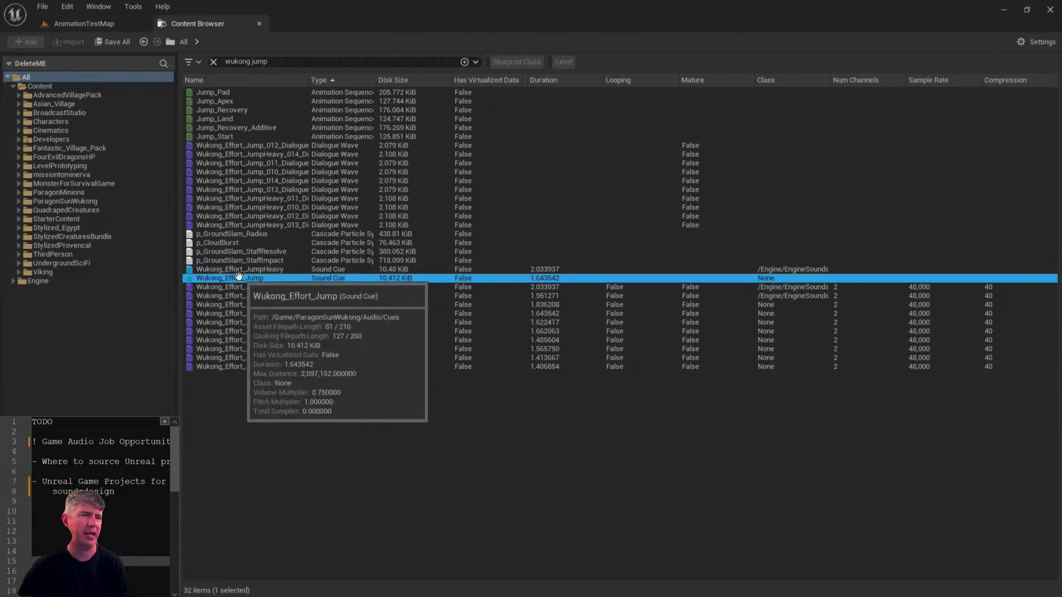
{"action": "left_click", "coordinate": [266, 448]}
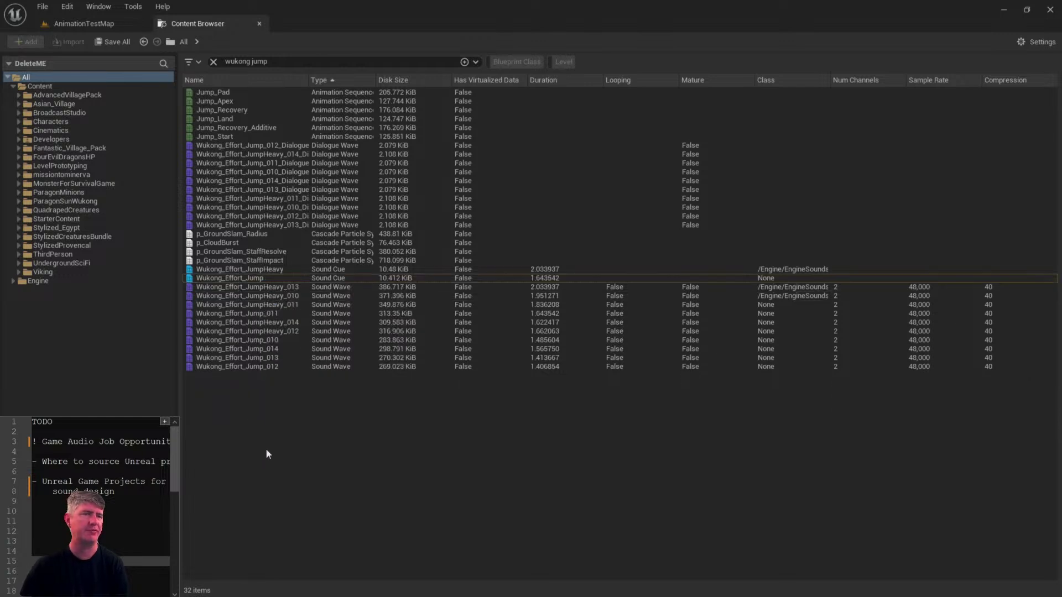
- Open the Reference Viewer for the Wukong_Effort_Jump sound cue and look over its dependency graph
{"action": "right_click", "coordinate": [229, 280]}
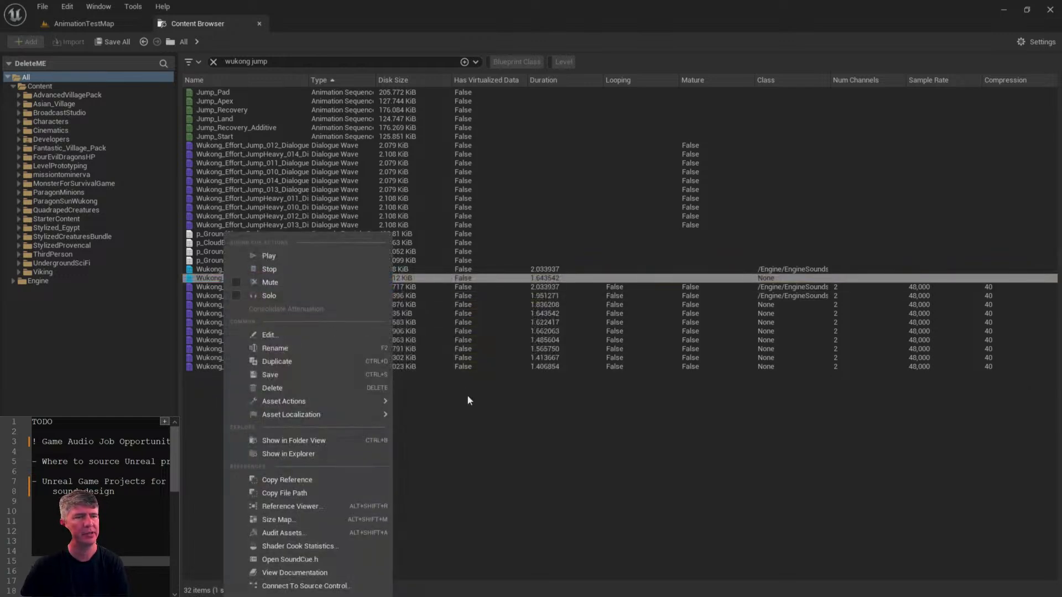
{"action": "left_click", "coordinate": [469, 488]}
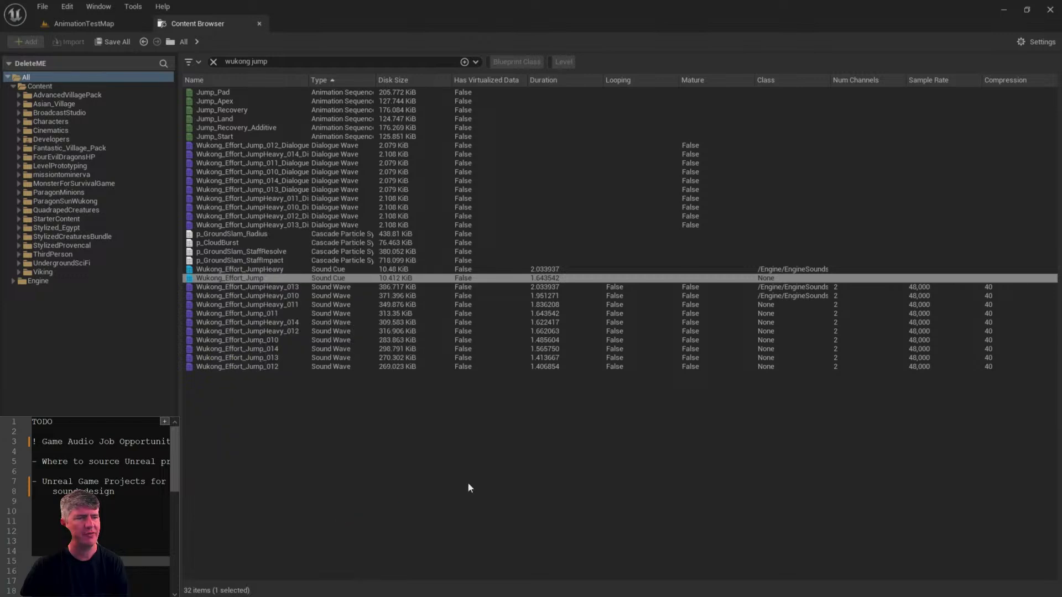
{"action": "left_click_drag", "start_coordinate": [496, 118], "coordinate": [602, 104]}
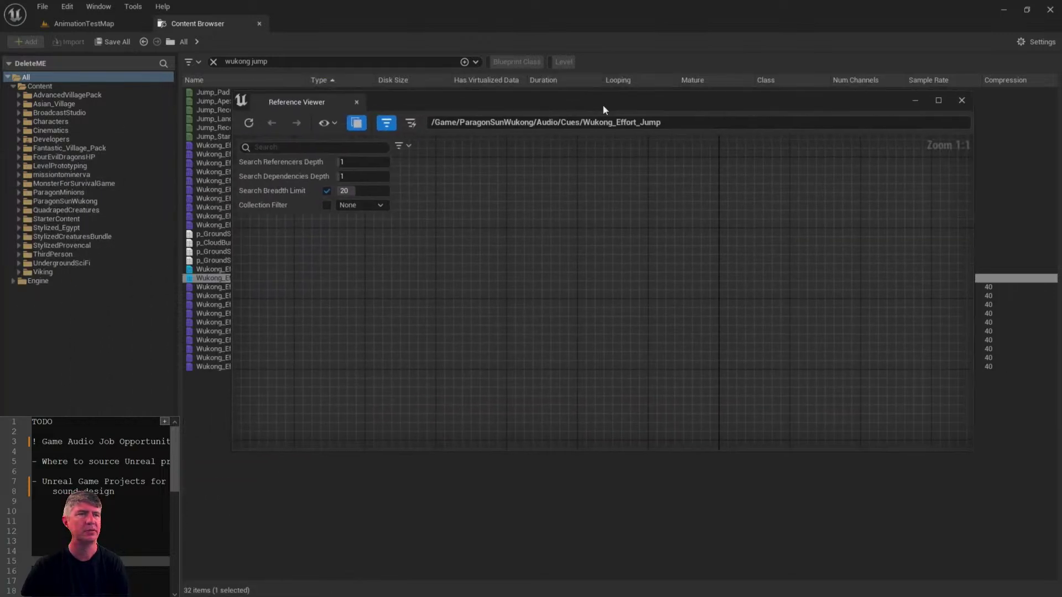
{"action": "left_click", "coordinate": [962, 100]}
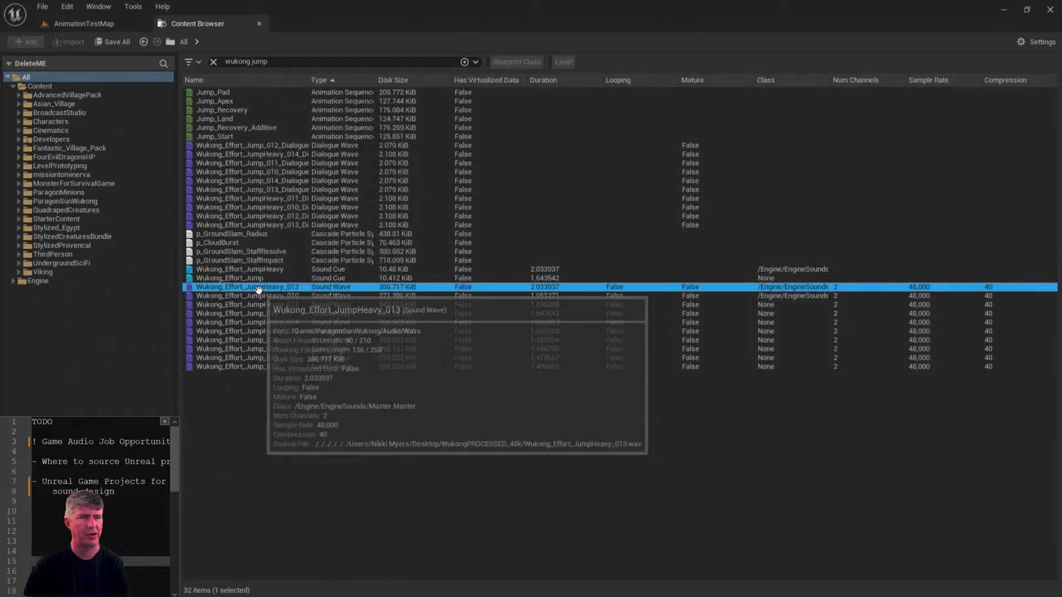
{"action": "key", "text": "alt+shift+r"}
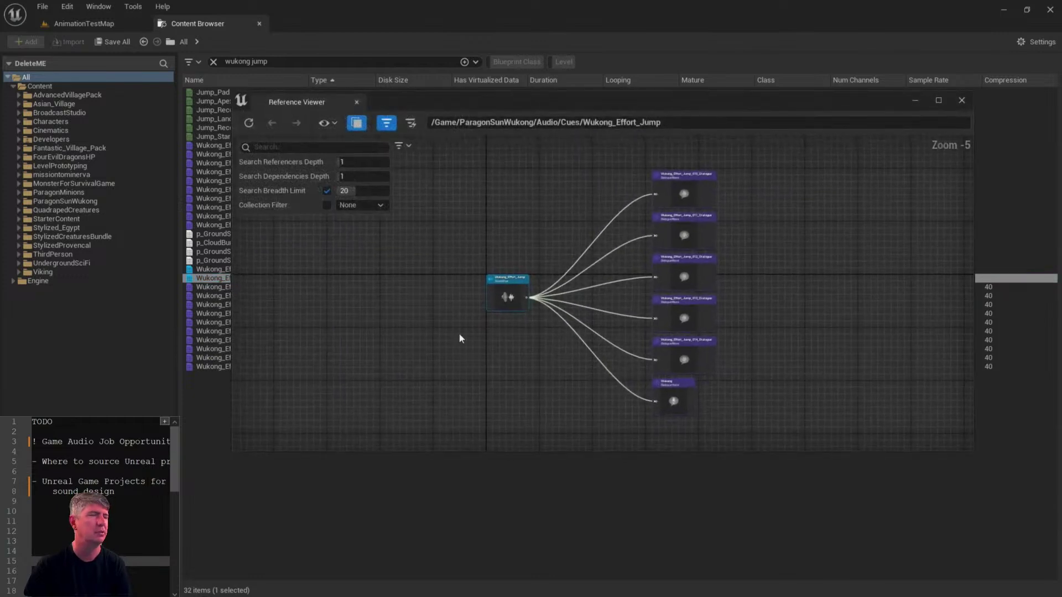
{"action": "scroll", "coordinate": [459, 331], "scroll_direction": "up", "scroll_amount": 5}
{"action": "scroll", "coordinate": [594, 315], "scroll_direction": "down", "scroll_amount": 6}
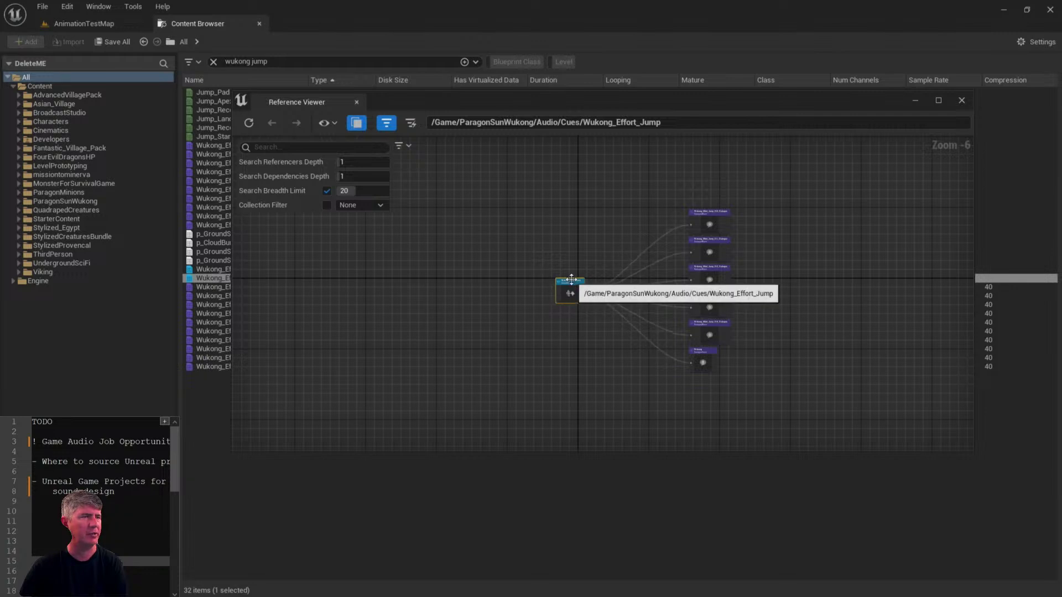
{"action": "scroll", "coordinate": [577, 290], "scroll_direction": "up", "scroll_amount": 6}
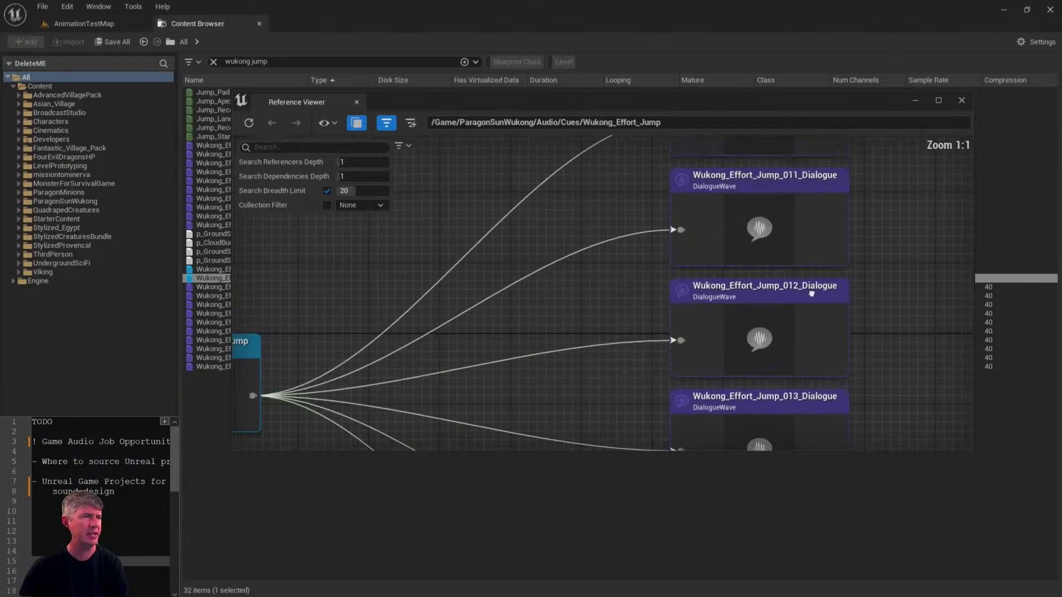
- Examine the referenced dialogue waves Wukong_Effort_Jump_010 to 014 and the cue node in the reference graph
{"action": "right_click_drag", "start_coordinate": [833, 348], "coordinate": [620, 420]}
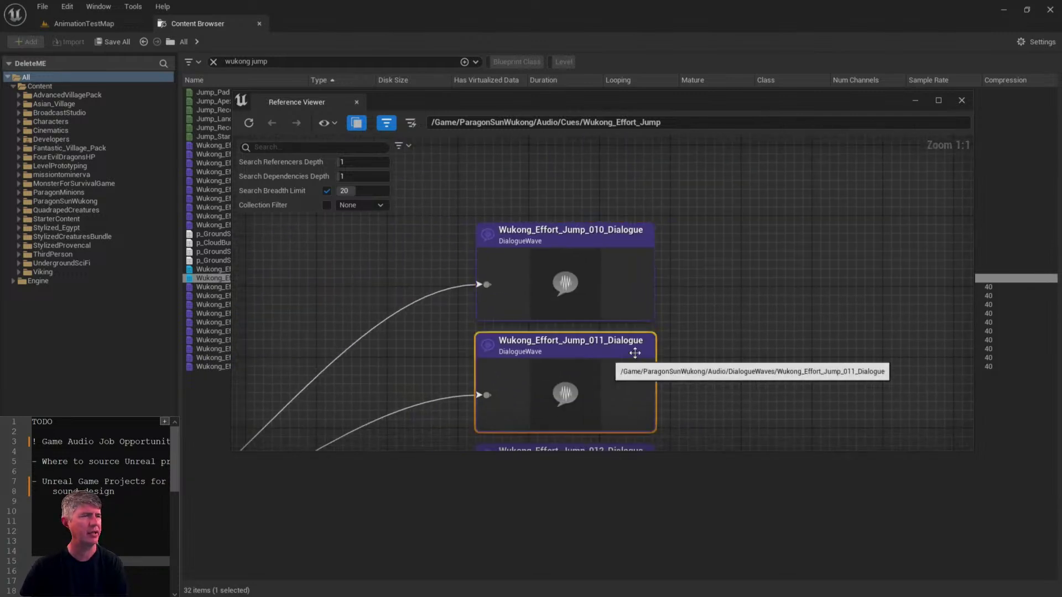
{"action": "right_click_drag", "start_coordinate": [752, 351], "coordinate": [753, 105]}
{"action": "left_click", "coordinate": [610, 255]}
{"action": "left_click", "coordinate": [615, 361]}
{"action": "right_click_drag", "start_coordinate": [748, 316], "coordinate": [817, 51]}
{"action": "left_click", "coordinate": [684, 210]}
{"action": "right_click_drag", "start_coordinate": [553, 310], "coordinate": [619, 418]}
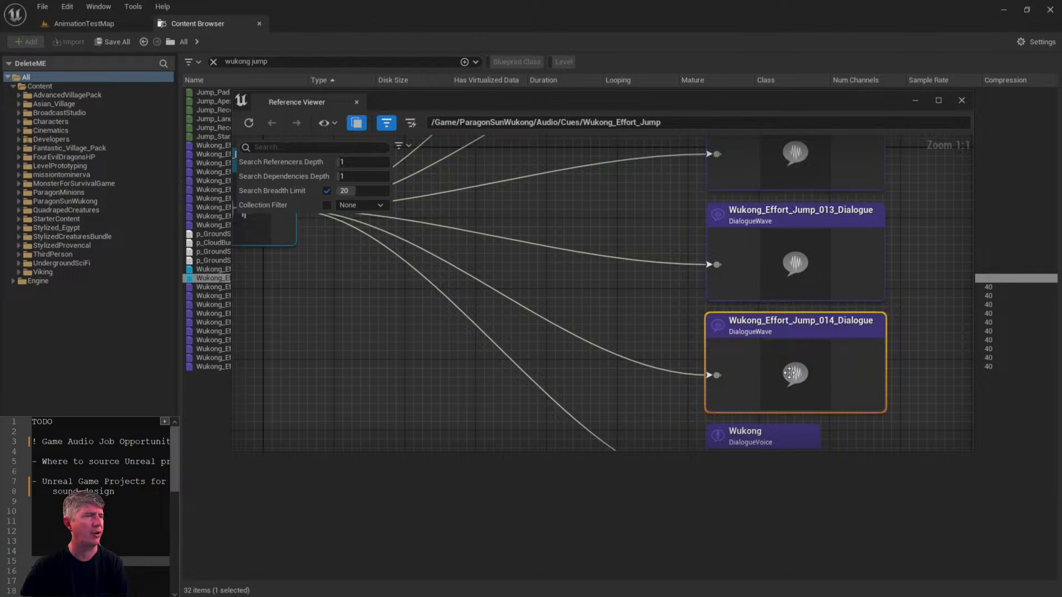
{"action": "right_click_drag", "start_coordinate": [495, 288], "coordinate": [761, 451]}
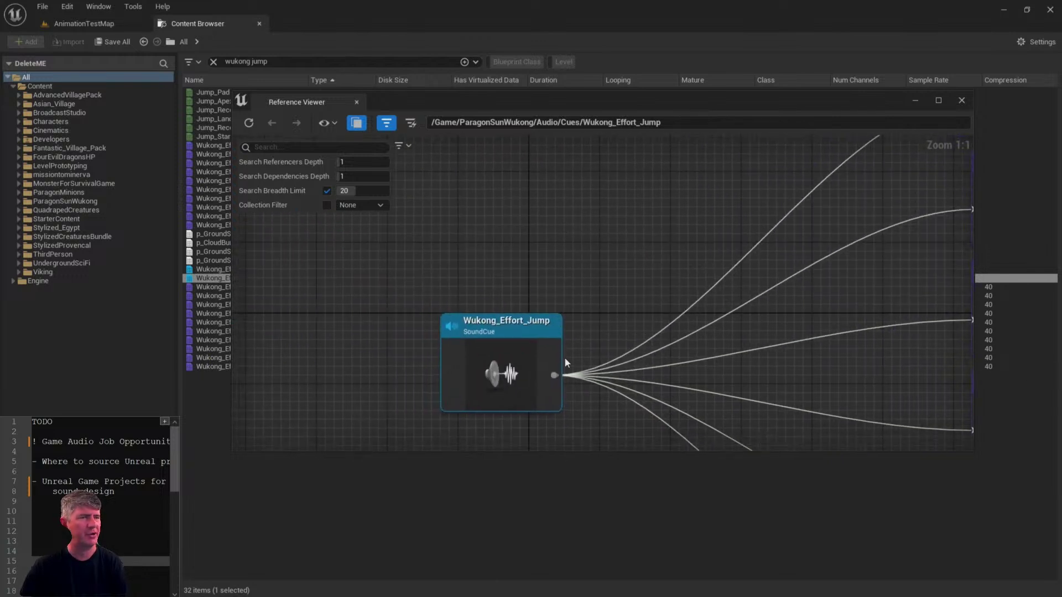
- Close the reference graph and open the Wukong_Effort_Jump cue in its editor to examine its dialogue players, Random node and output
{"action": "left_click", "coordinate": [503, 333]}
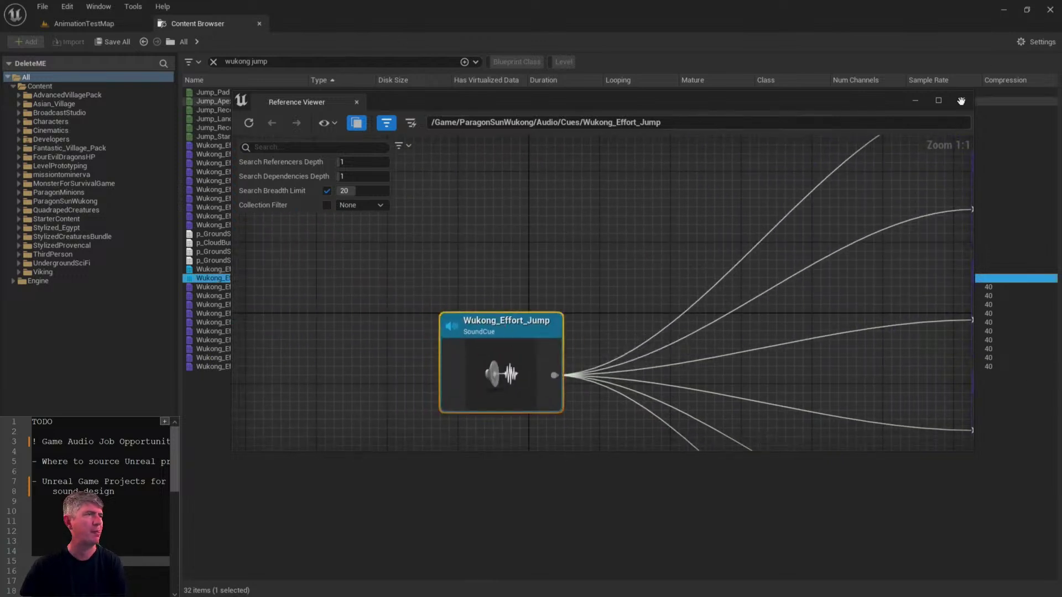
{"action": "left_click", "coordinate": [962, 101]}
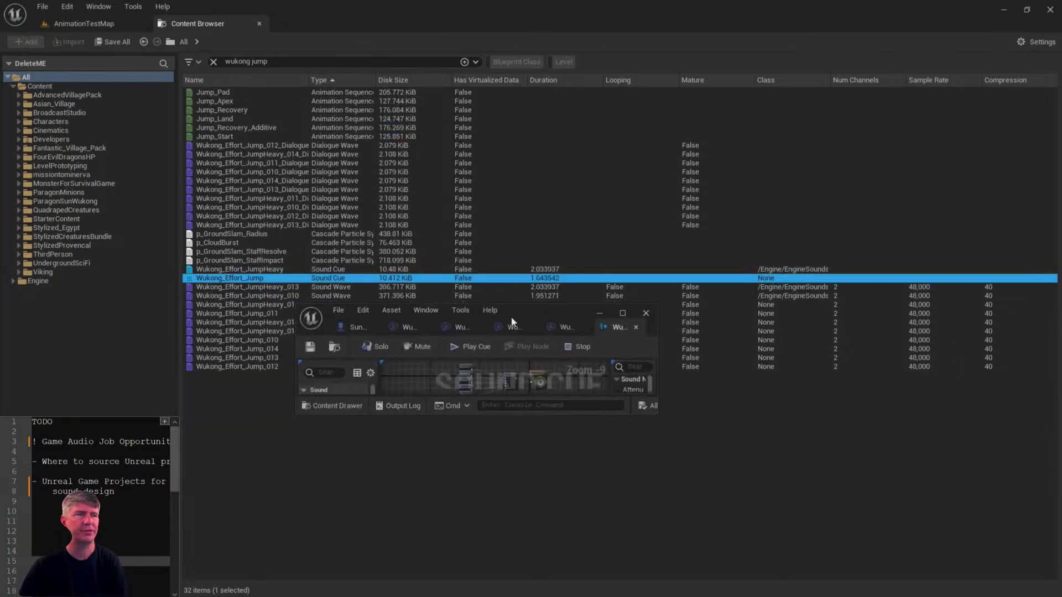
{"action": "left_click", "coordinate": [624, 281]}
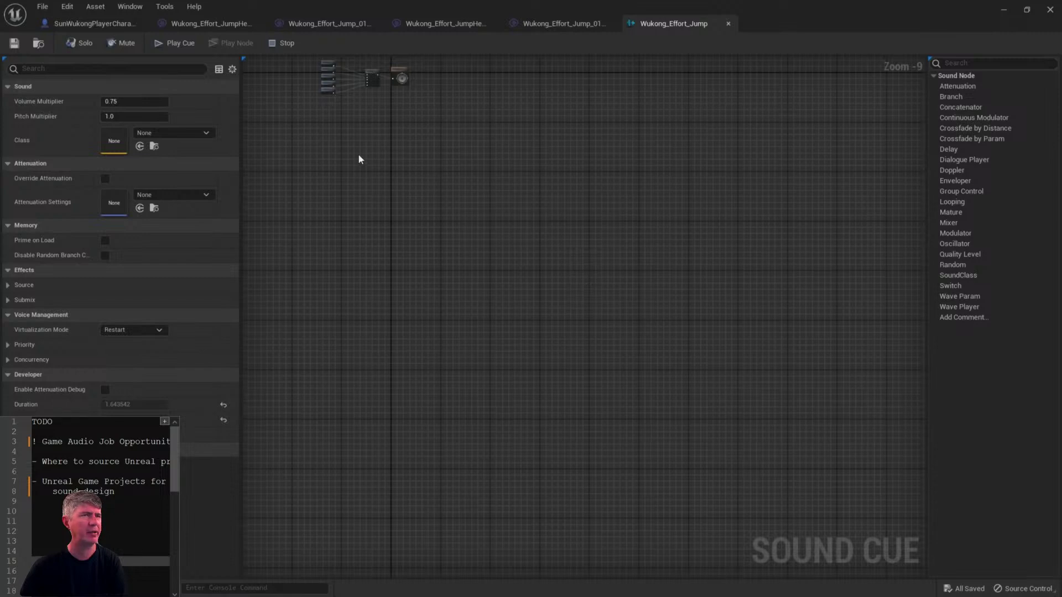
{"action": "key", "text": "Home"}
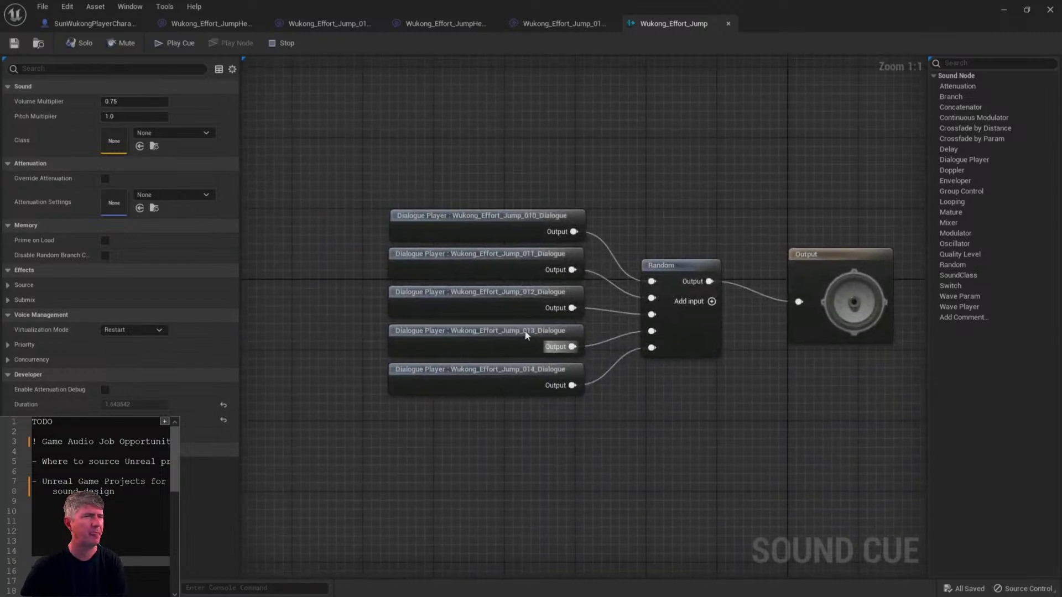
{"action": "left_click_drag", "start_coordinate": [313, 181], "coordinate": [524, 466]}
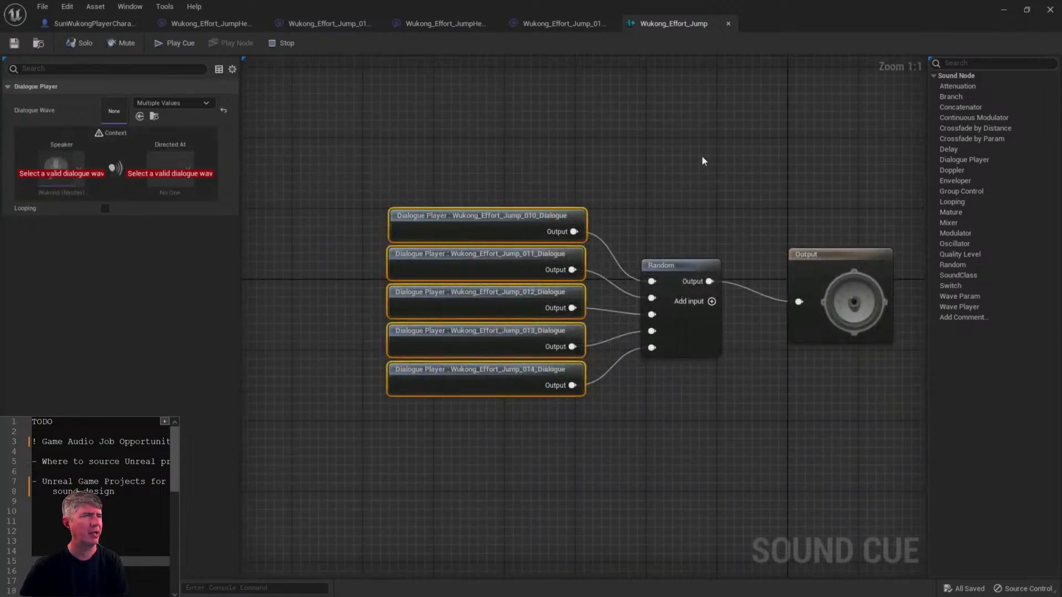
{"action": "left_click_drag", "start_coordinate": [702, 161], "coordinate": [636, 460]}
{"action": "left_click", "coordinate": [798, 282]}
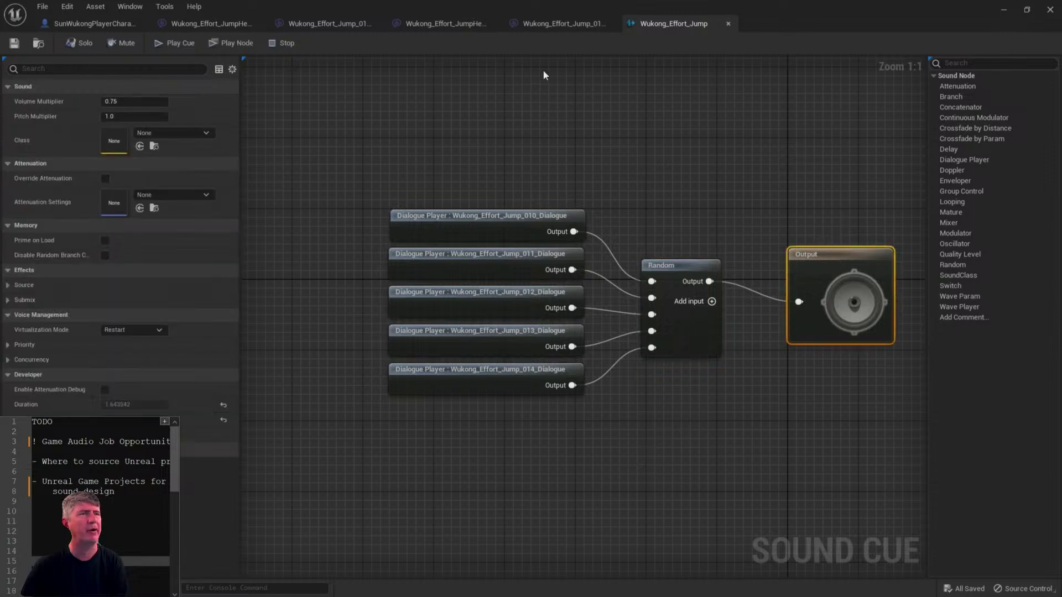
- Close the Wukong_Effort_Jump sound cue and all open Wukong jump dialogue wave editors
{"action": "left_click", "coordinate": [727, 25]}
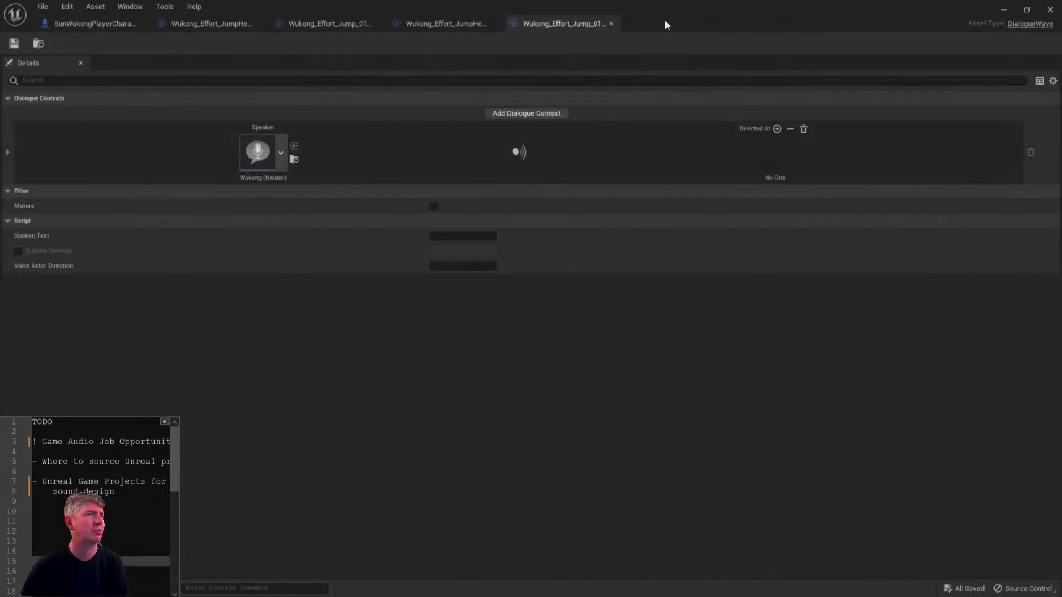
{"action": "left_click", "coordinate": [612, 24]}
{"action": "left_click", "coordinate": [494, 23]}
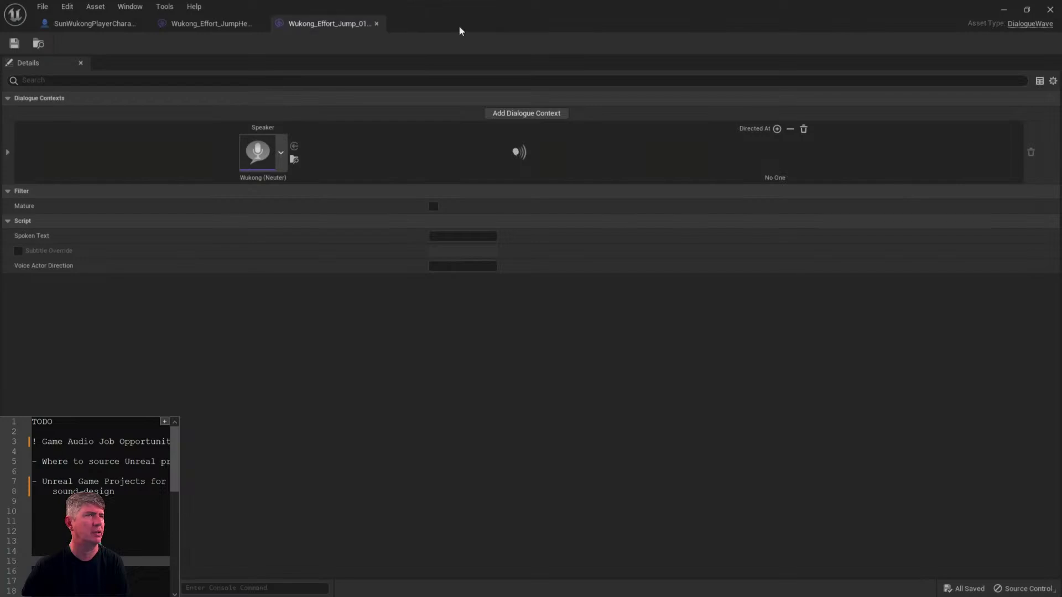
{"action": "left_click", "coordinate": [377, 23]}
{"action": "left_click", "coordinate": [258, 24]}
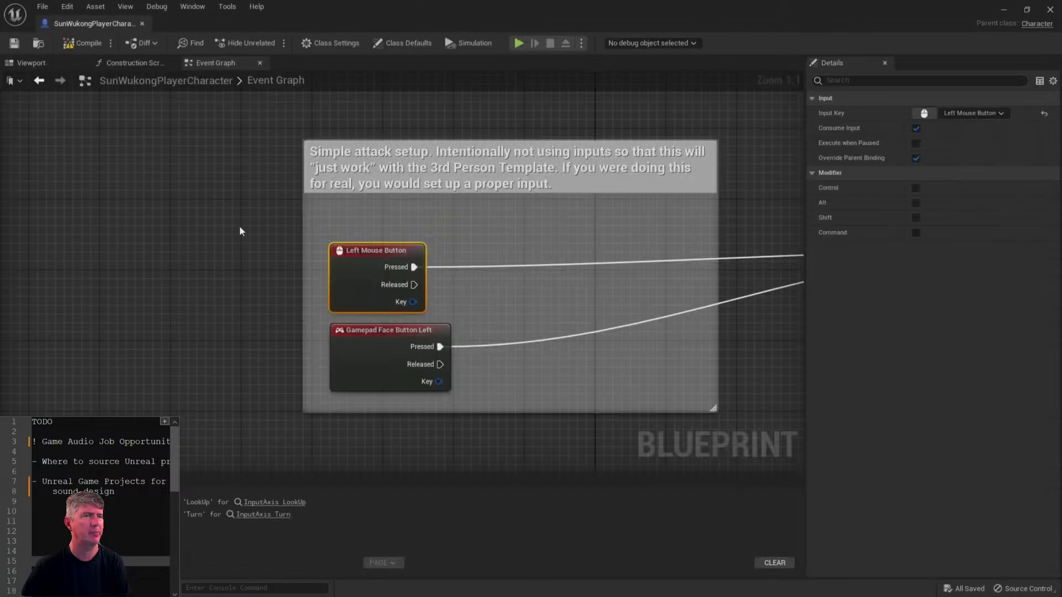
- Look over the attack and combo setup in the SunWukongPlayerCharacter event graph, and close the asset editor window
{"action": "left_click", "coordinate": [237, 206]}
{"action": "scroll", "coordinate": [227, 194], "scroll_direction": "down", "scroll_amount": 4}
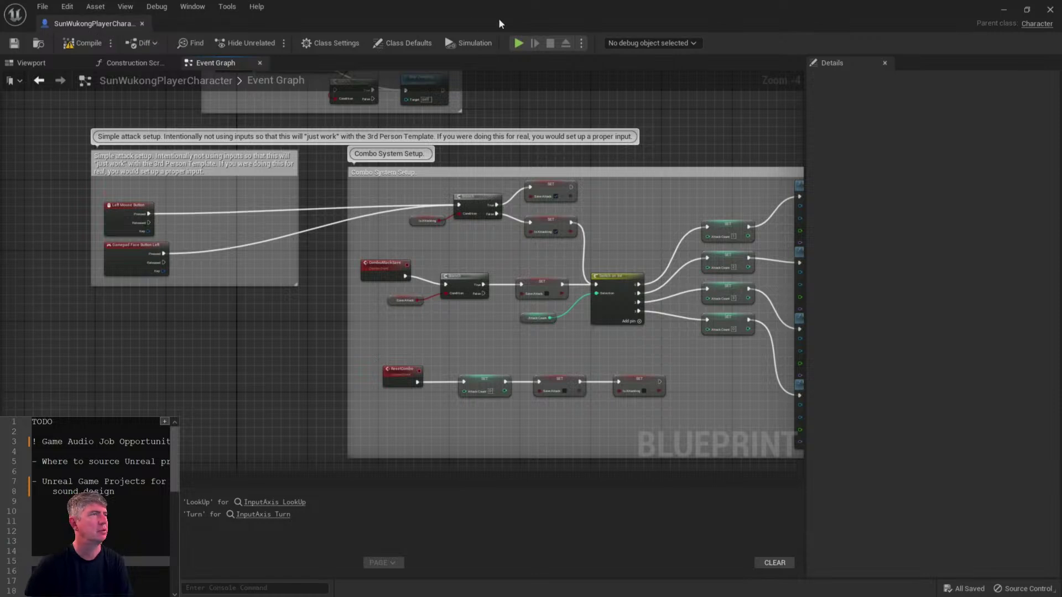
{"action": "left_click", "coordinate": [1050, 11]}
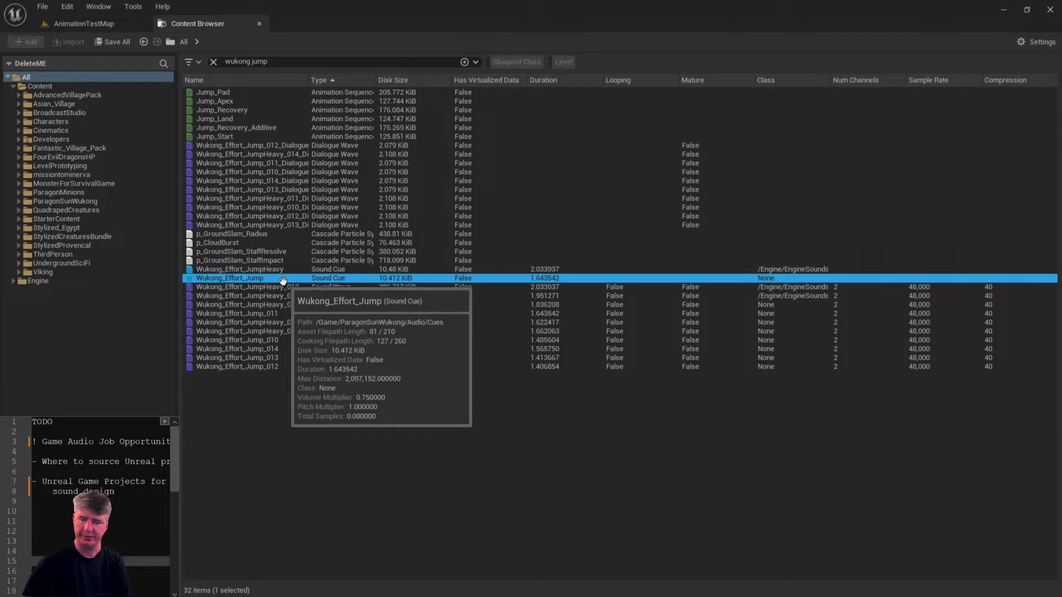
- Reopen the Reference Viewer for the Wukong_Effort_Jump cue and check whether any assets reference it
{"action": "key", "text": "alt+shift+r"}
{"action": "scroll", "coordinate": [469, 304], "scroll_direction": "up", "scroll_amount": 5}
{"action": "scroll", "coordinate": [575, 278], "scroll_direction": "down", "scroll_amount": 7}
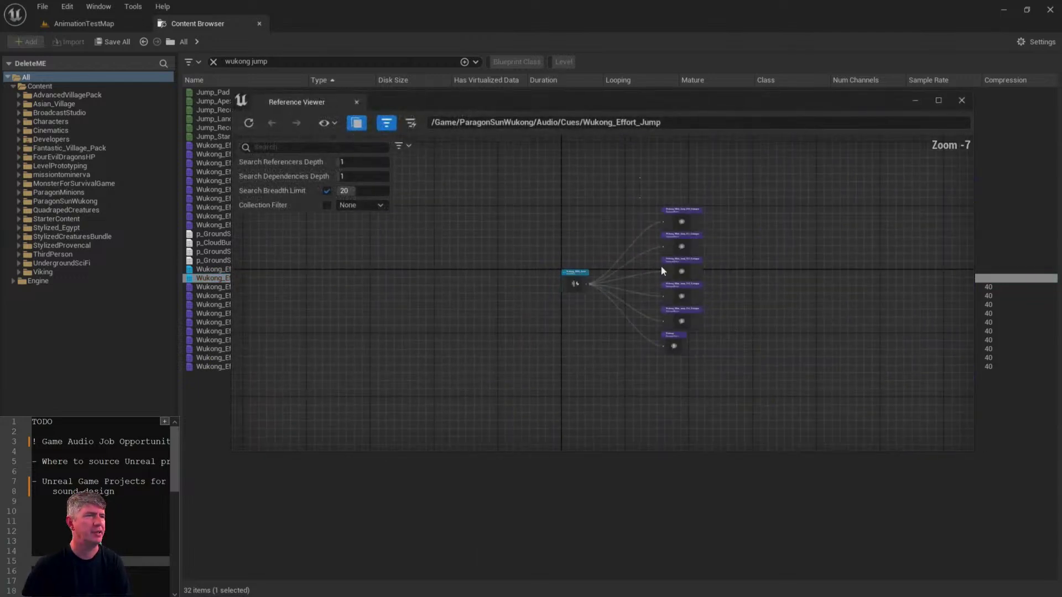
{"action": "right_click_drag", "start_coordinate": [569, 358], "coordinate": [633, 372]}
{"action": "scroll", "coordinate": [633, 372], "scroll_direction": "up", "scroll_amount": 7}
{"action": "right_click_drag", "start_coordinate": [714, 247], "coordinate": [624, 428]}
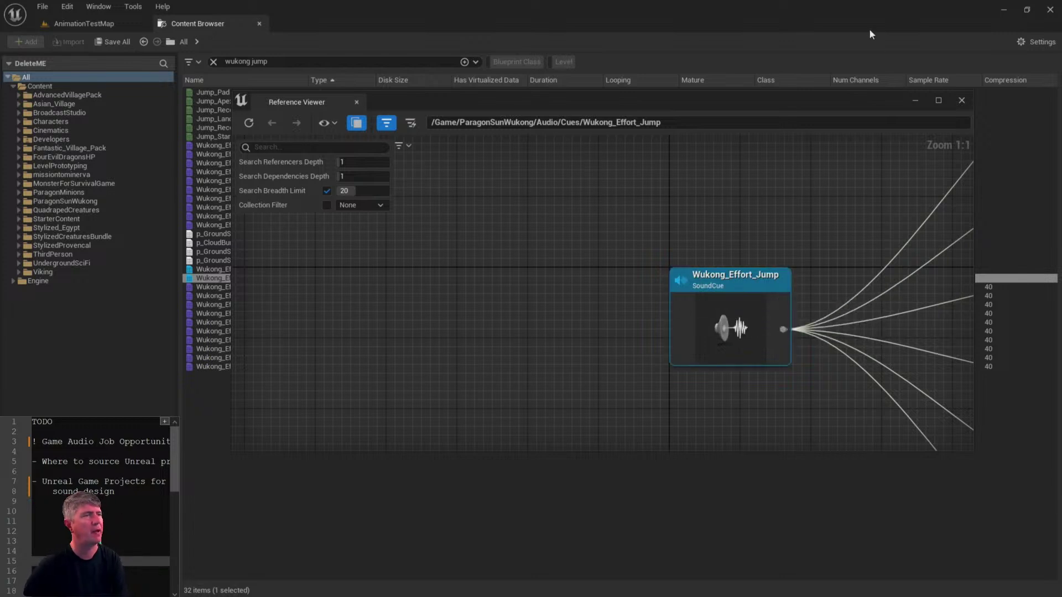
- Move the Reference Viewer off the asset list and select the Jump_Start animation sequence
{"action": "left_click_drag", "start_coordinate": [702, 98], "coordinate": [936, 118]}
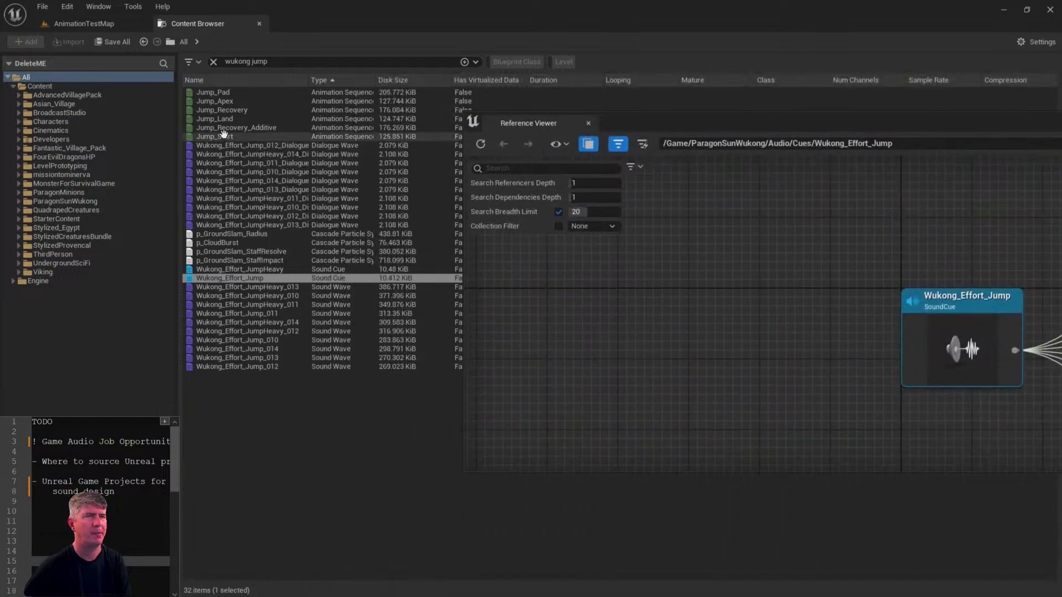
{"action": "left_click", "coordinate": [445, 136]}
{"action": "mouse_move", "coordinate": [445, 270]}
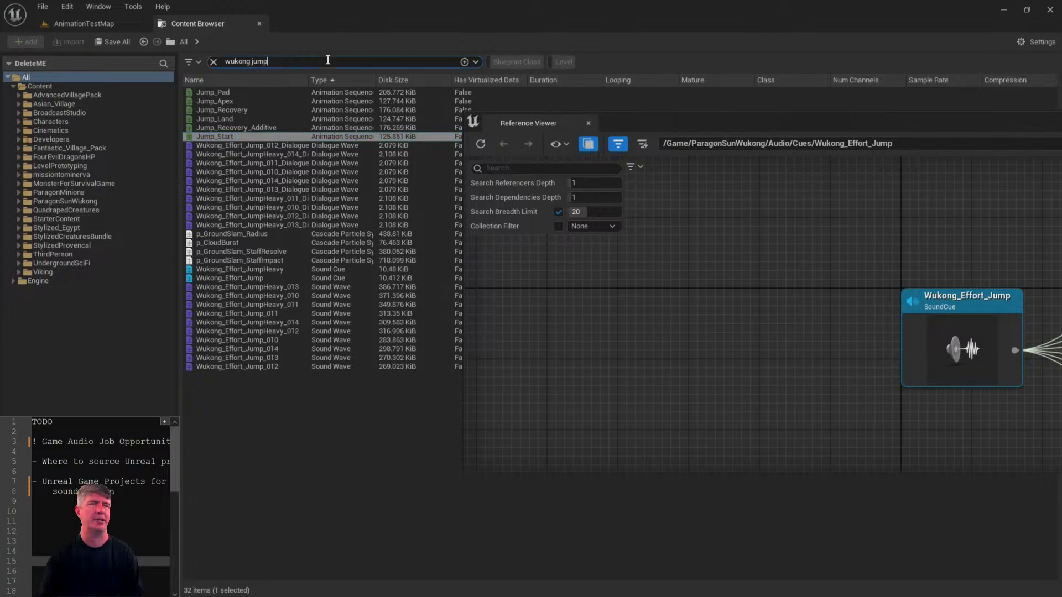
- Replace the asset search across all content with "wukong"
{"action": "left_click", "coordinate": [23, 78]}
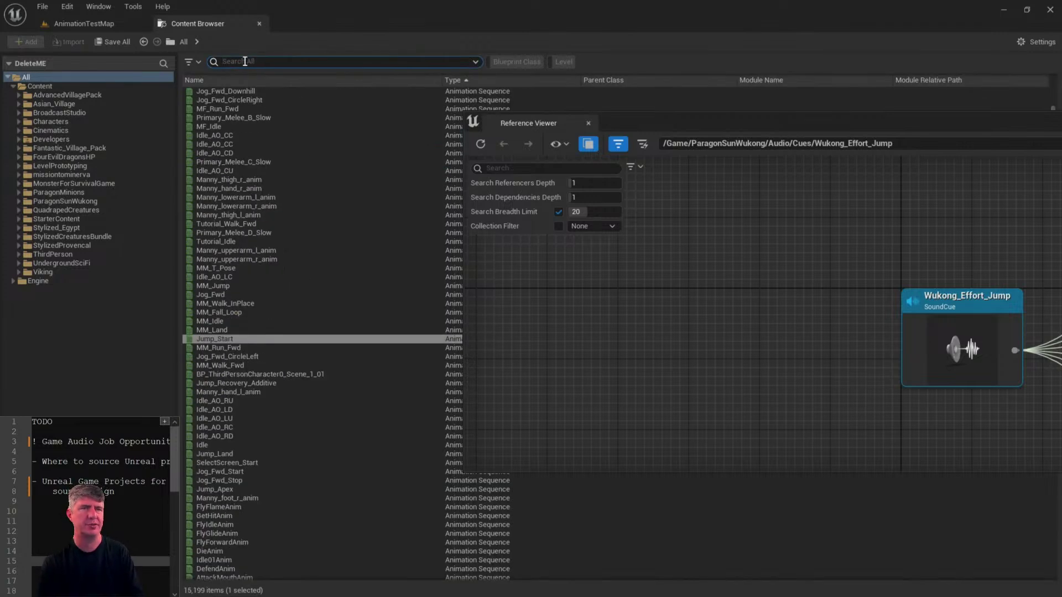
{"action": "type", "text": "wukong"}
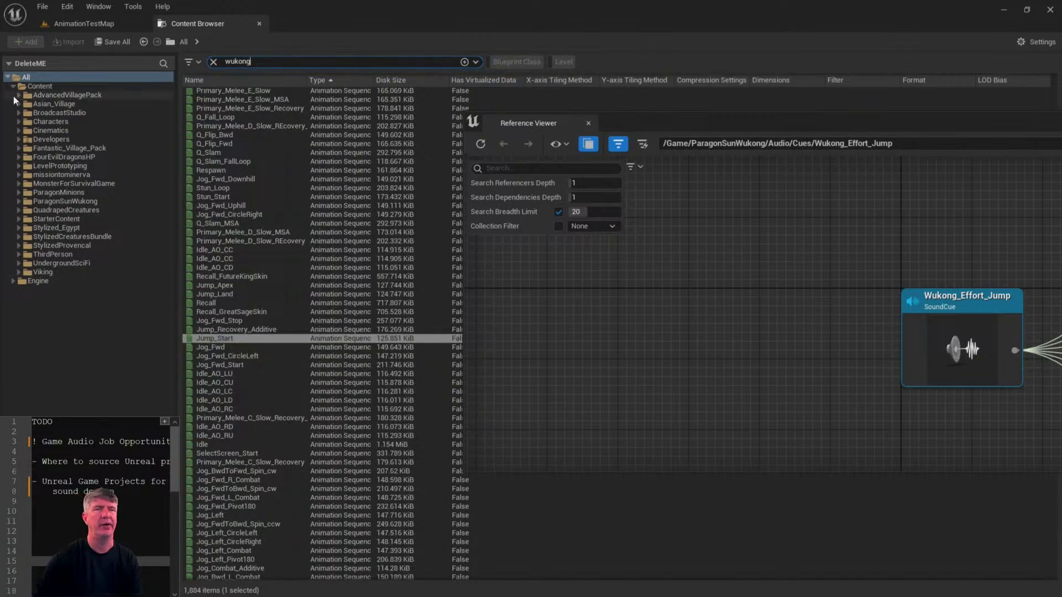
{"action": "left_click", "coordinate": [66, 79]}
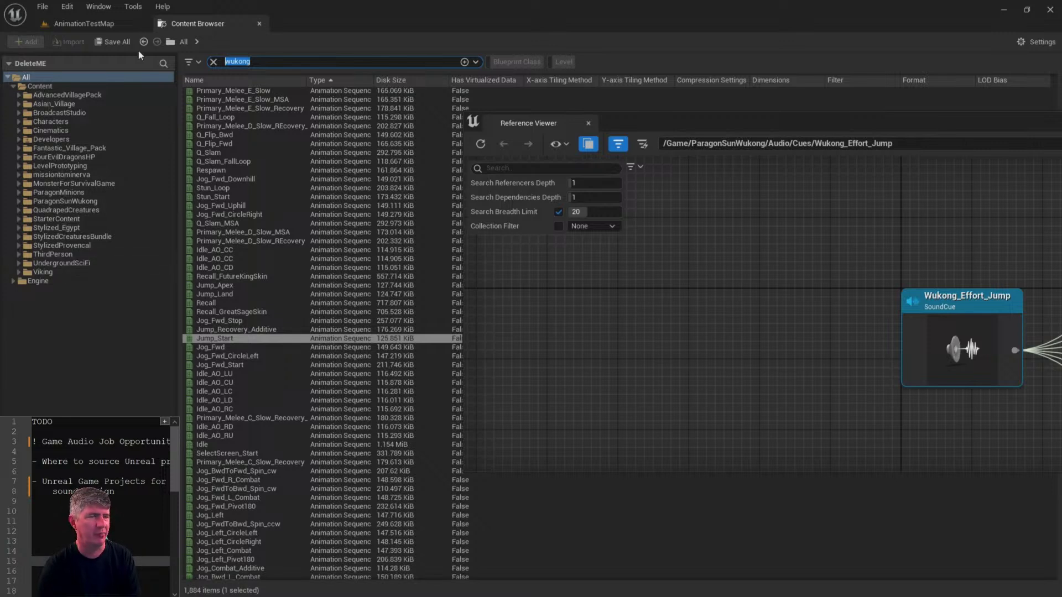
- Reveal the Jump_Start animation sequence in its containing folder
{"action": "left_click", "coordinate": [224, 338]}
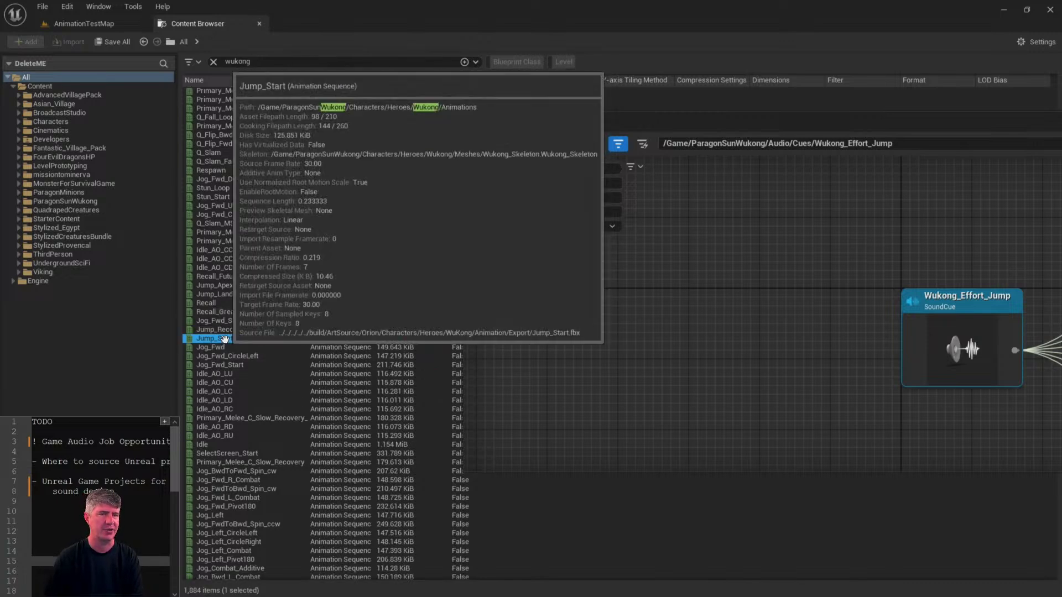
{"action": "right_click", "coordinate": [225, 340]}
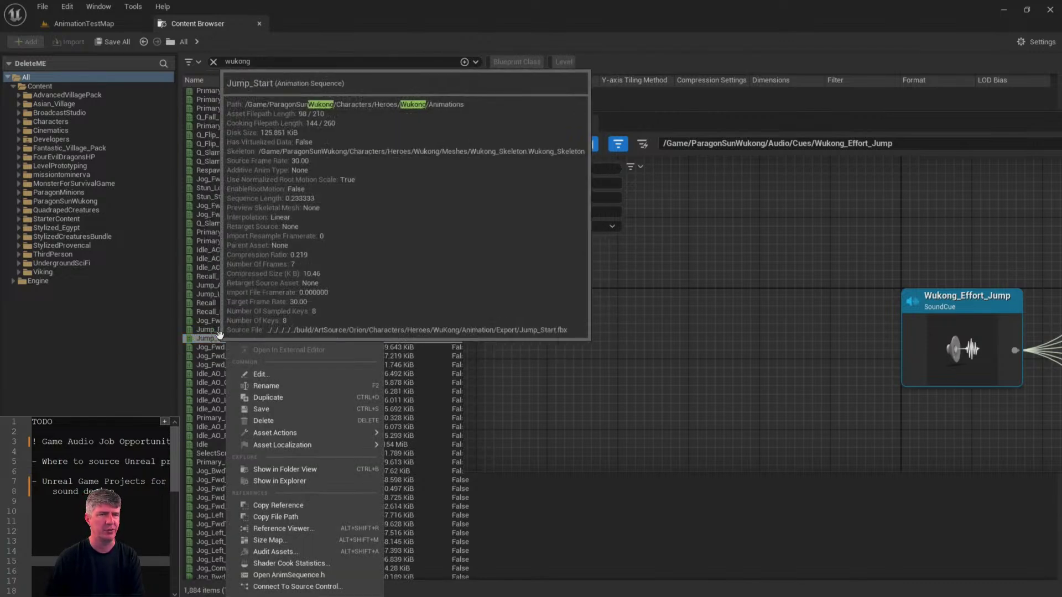
{"action": "mouse_move", "coordinate": [309, 445]}
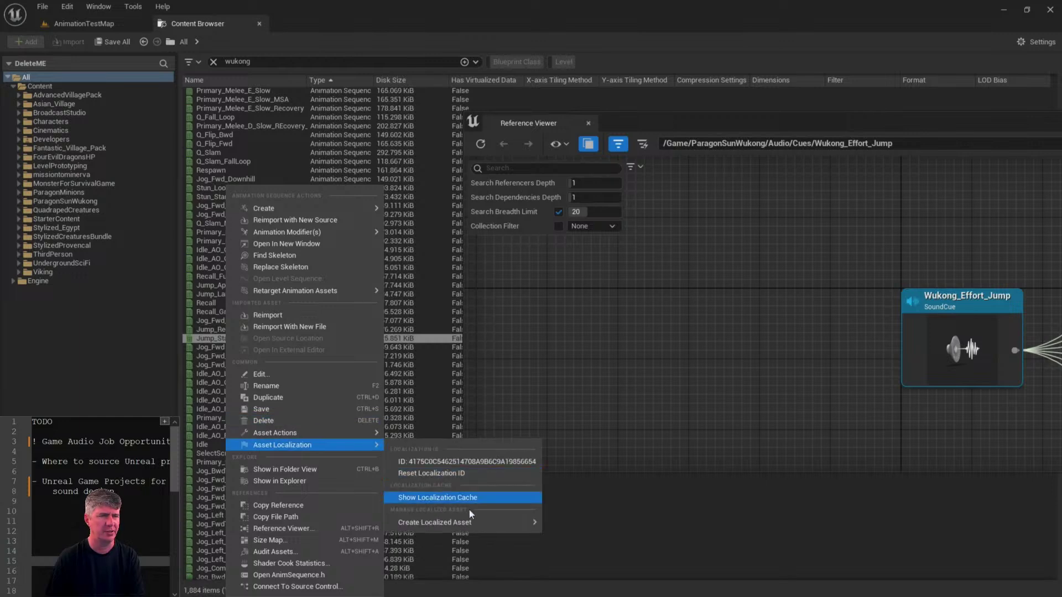
{"action": "left_click", "coordinate": [264, 470]}
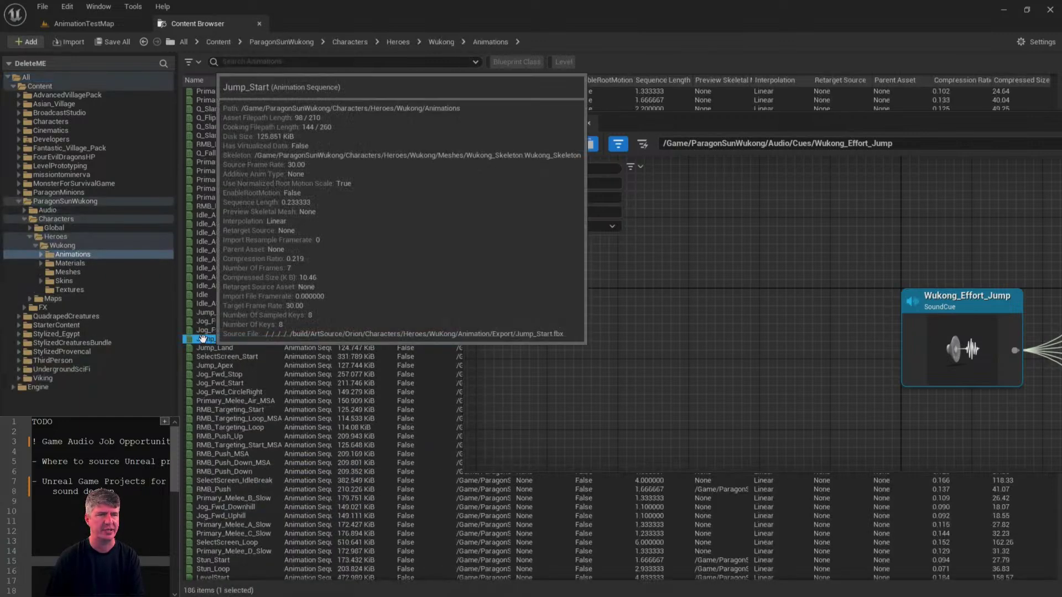
- Browse the ParagonSunWukong subfolders and look through the assets in Wukong's Animations folder
{"action": "left_click", "coordinate": [67, 254]}
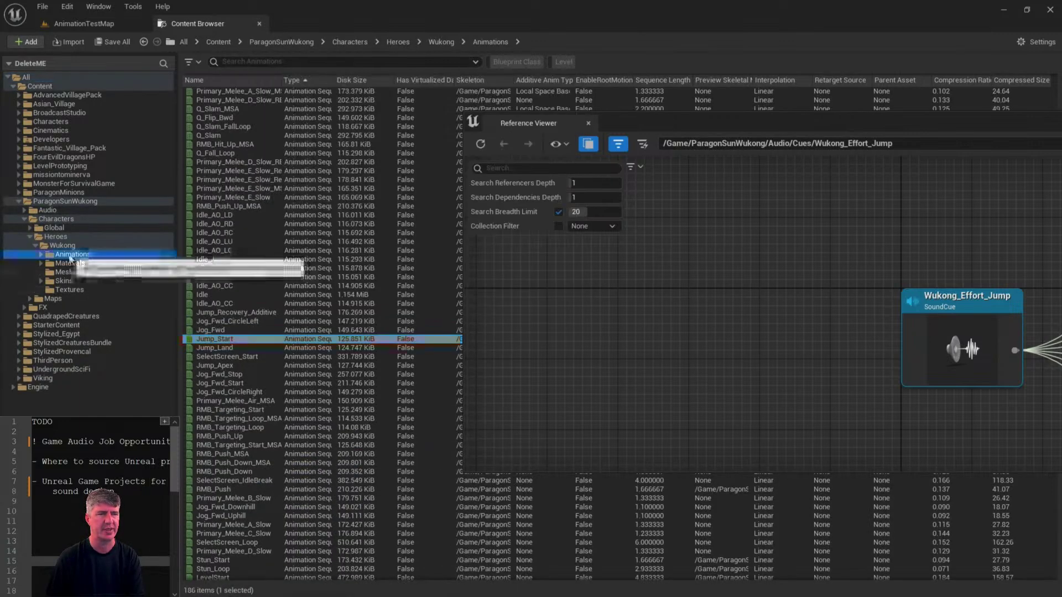
{"action": "left_click", "coordinate": [77, 202]}
{"action": "left_click", "coordinate": [55, 211]}
{"action": "left_click", "coordinate": [57, 220]}
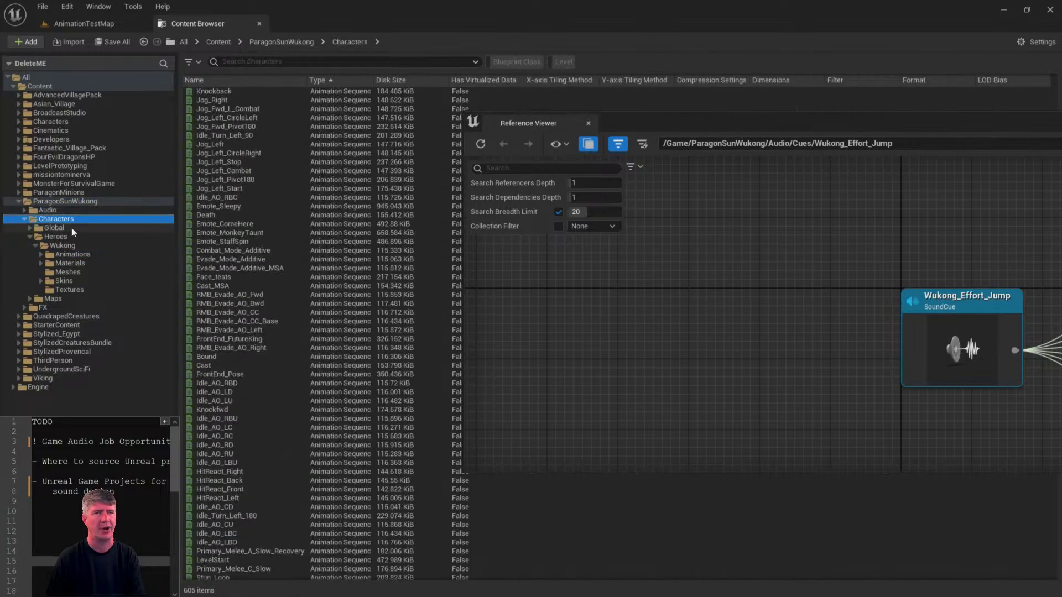
{"action": "left_click", "coordinate": [61, 245]}
{"action": "left_click", "coordinate": [72, 254]}
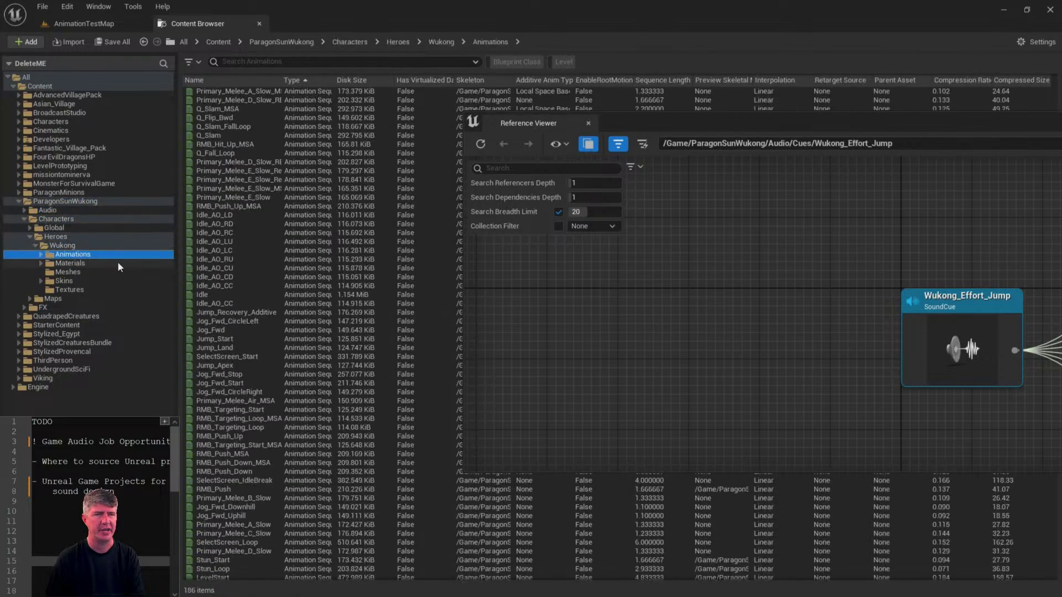
{"action": "scroll", "coordinate": [266, 235], "scroll_direction": "down", "scroll_amount": 10}
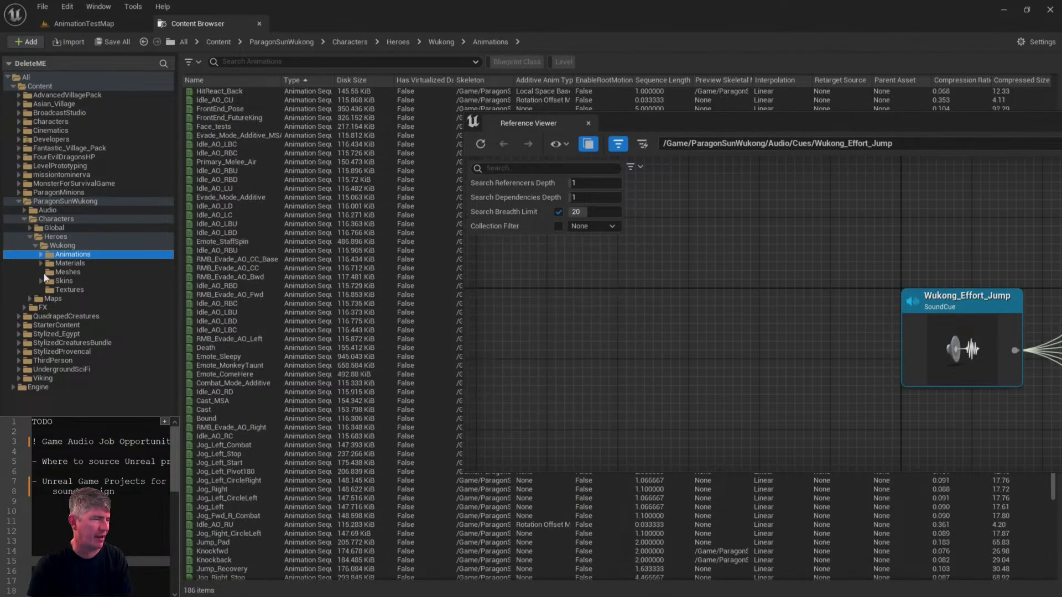
{"action": "scroll", "coordinate": [232, 331], "scroll_direction": "down", "scroll_amount": 10}
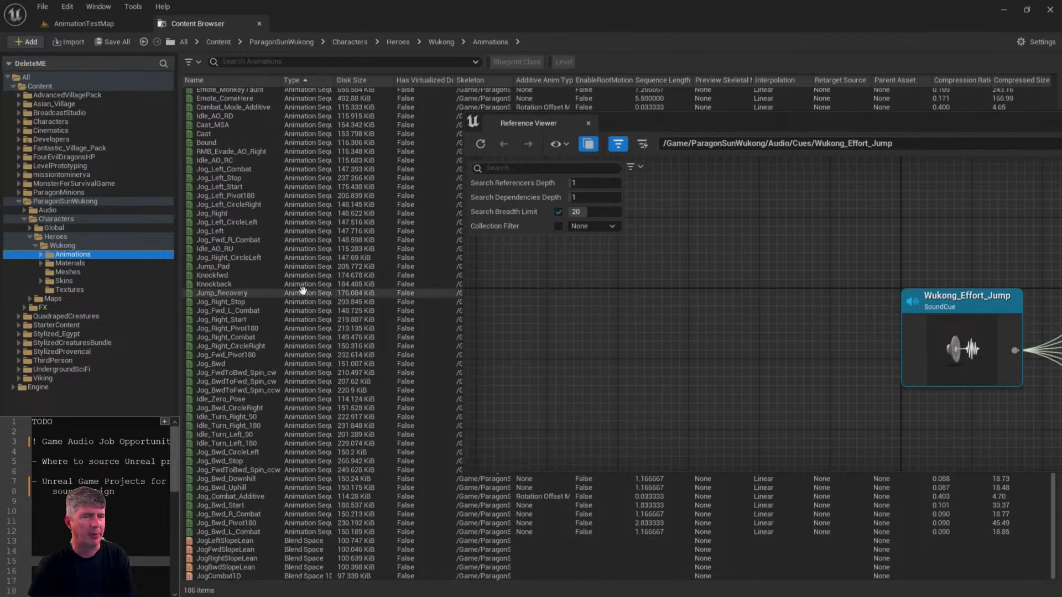
{"action": "scroll", "coordinate": [343, 331], "scroll_direction": "up", "scroll_amount": 15}
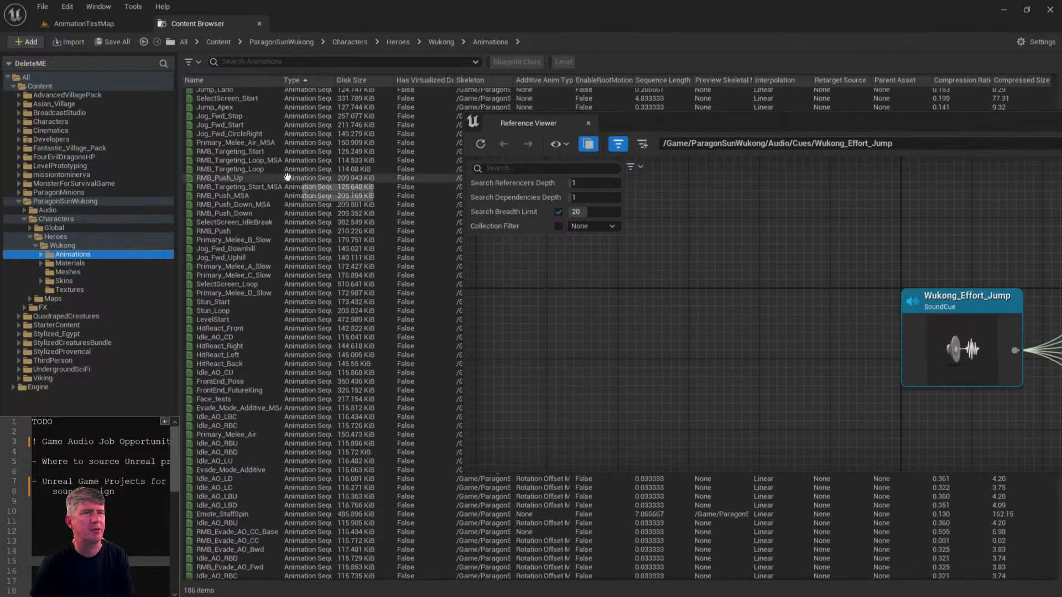
{"action": "scroll", "coordinate": [286, 176], "scroll_direction": "up", "scroll_amount": 12}
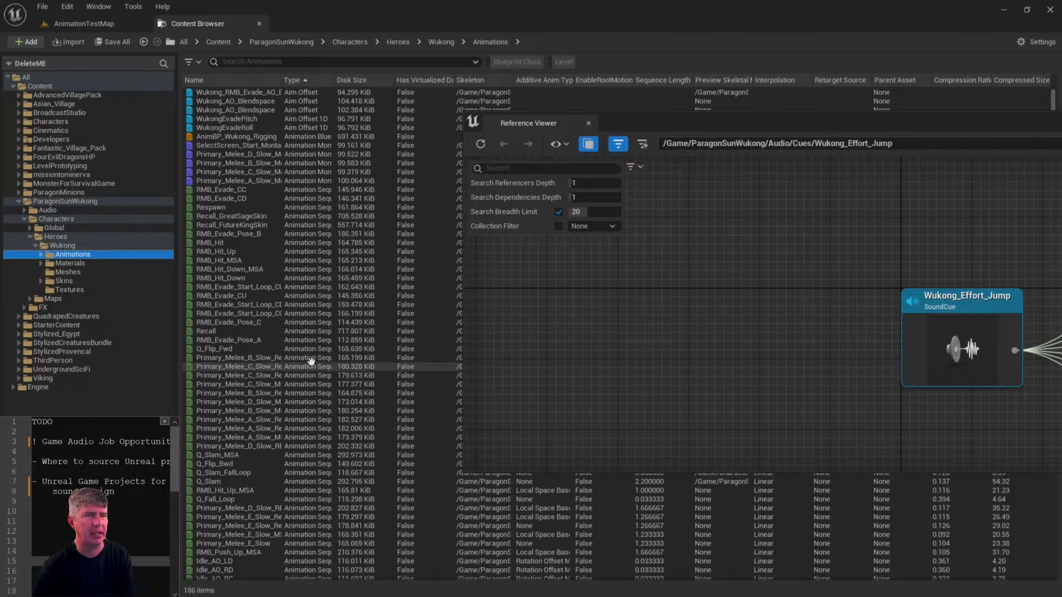
- Filter the Animations folder by "jump", open the Jump_Start sequence and pause its preview playback
{"action": "left_click", "coordinate": [239, 61]}
{"action": "type", "text": "jump"}
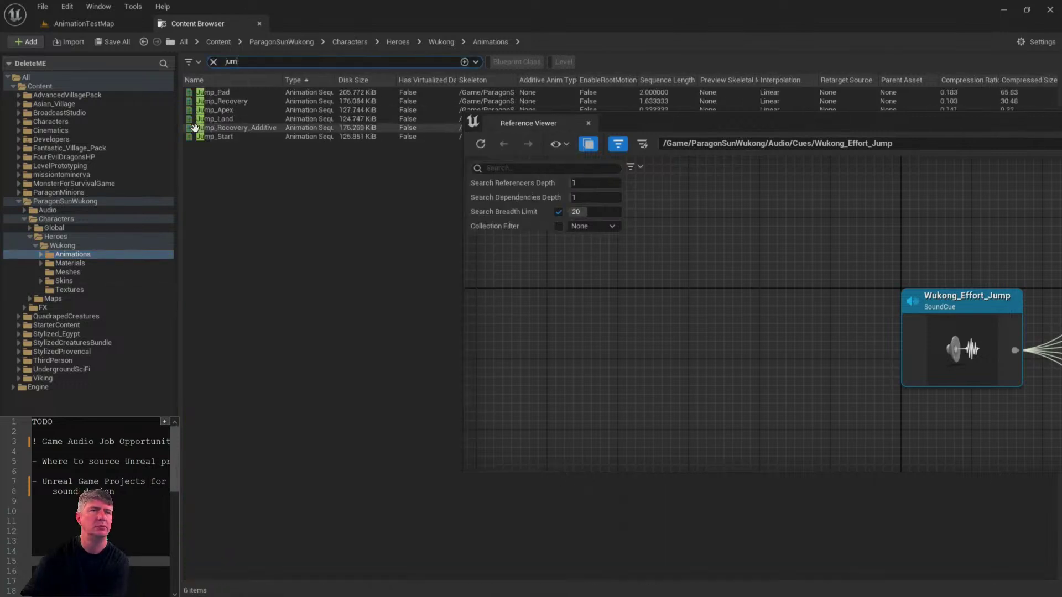
{"action": "double_click", "coordinate": [224, 136]}
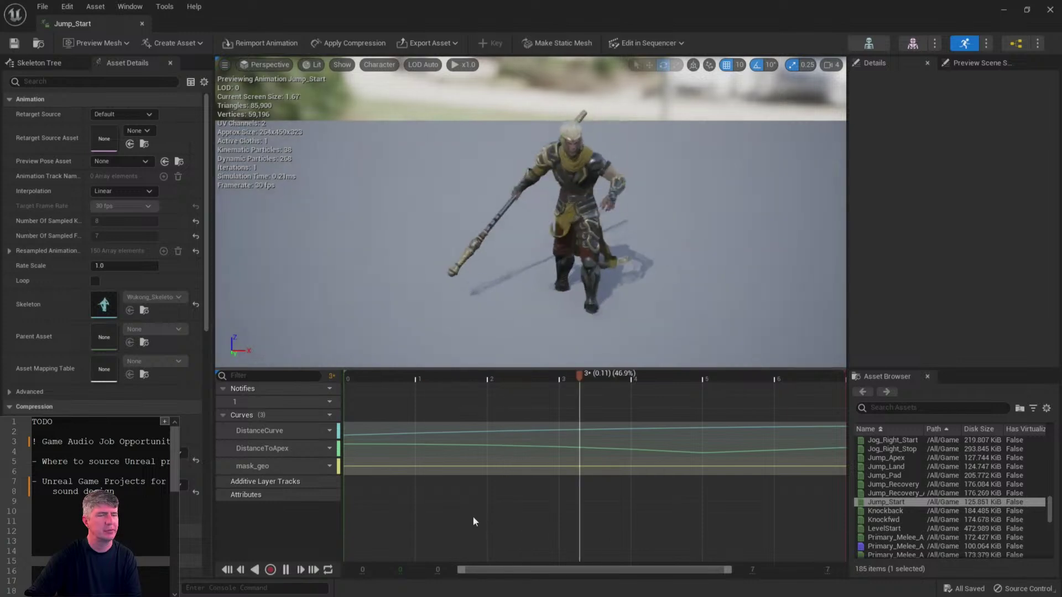
{"action": "left_click", "coordinate": [285, 571]}
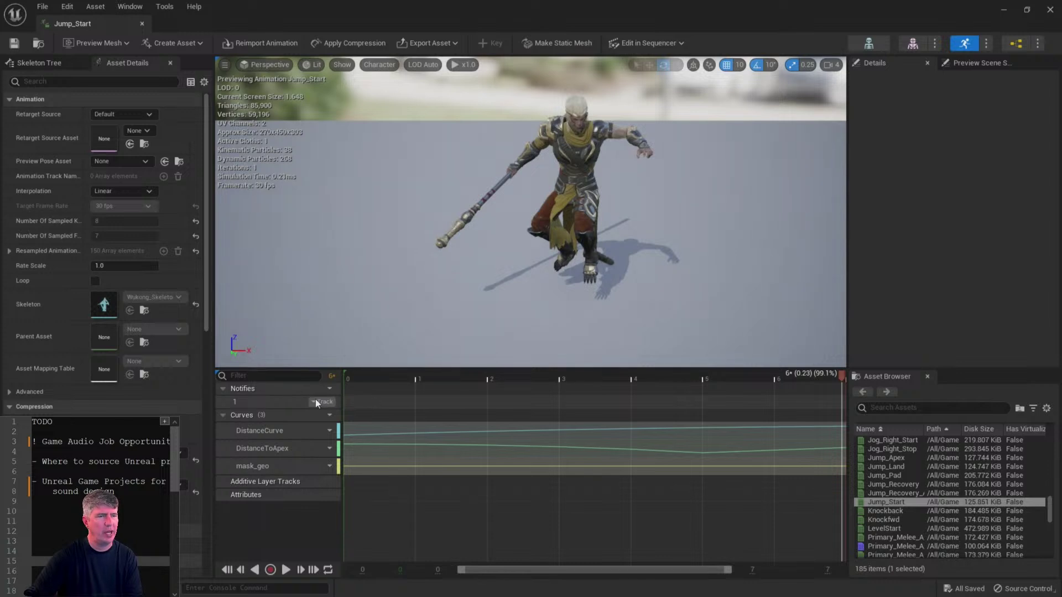
{"action": "right_click", "coordinate": [374, 402]}
{"action": "mouse_move", "coordinate": [407, 423]}
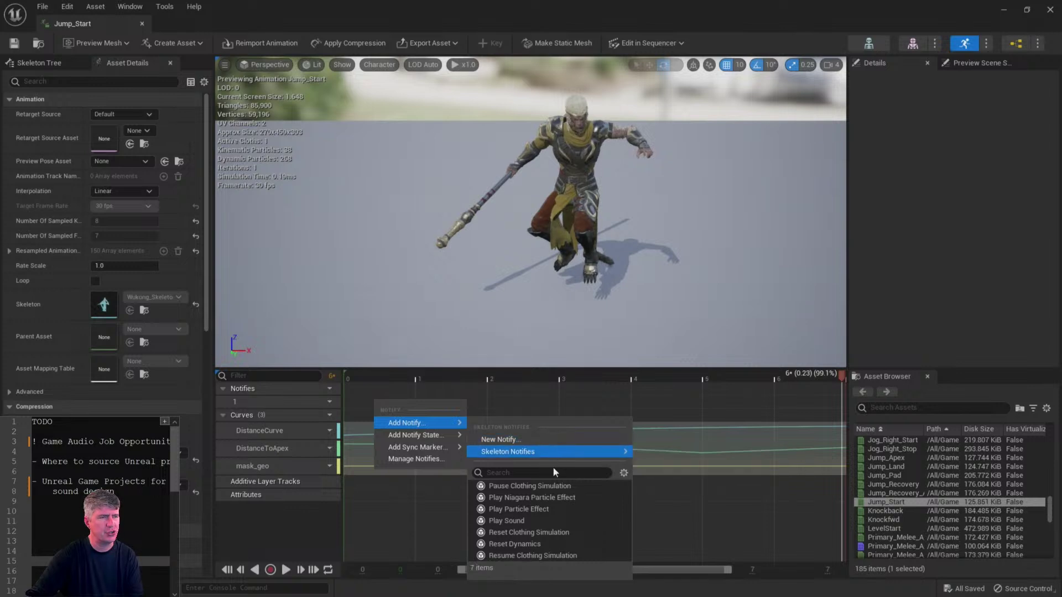
{"action": "left_click", "coordinate": [380, 506]}
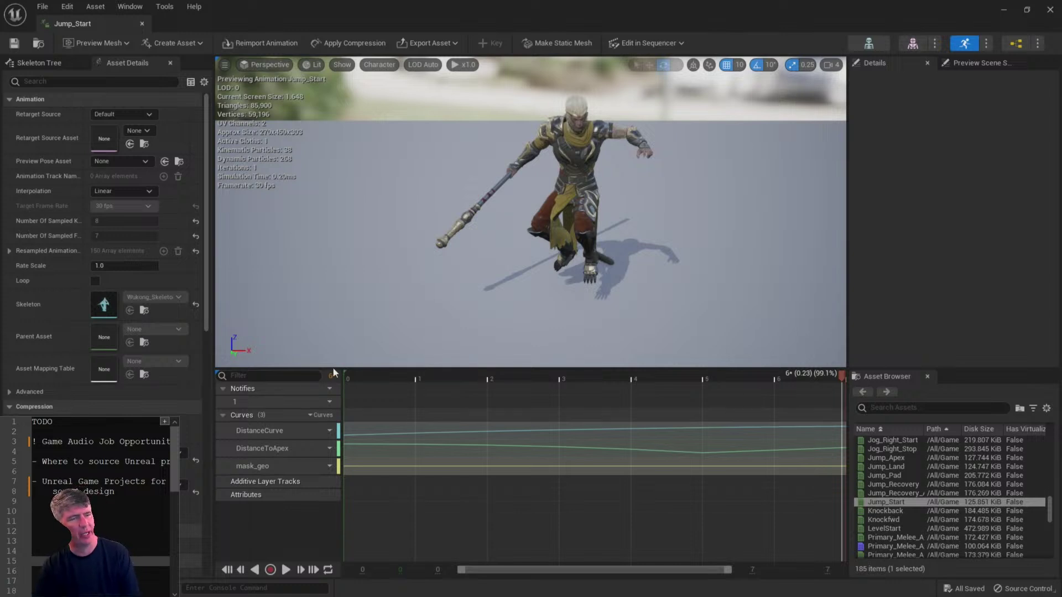
- Add a Play Sound notify between frames 0 and 1 on notify track 1 of Jump_Start, and select it
{"action": "right_click", "coordinate": [378, 403]}
{"action": "mouse_move", "coordinate": [404, 426]}
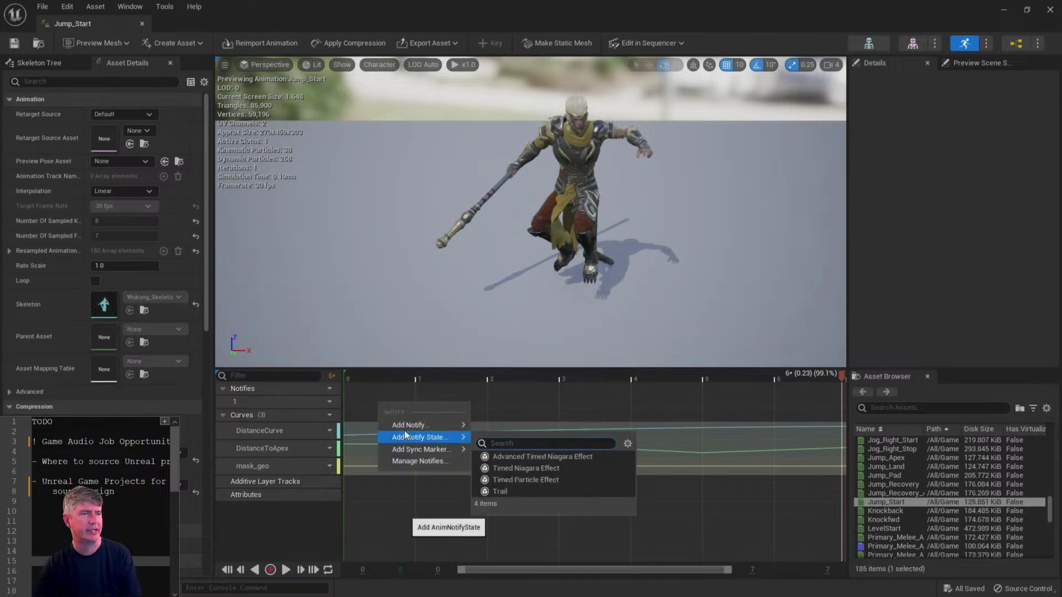
{"action": "left_click", "coordinate": [541, 520]}
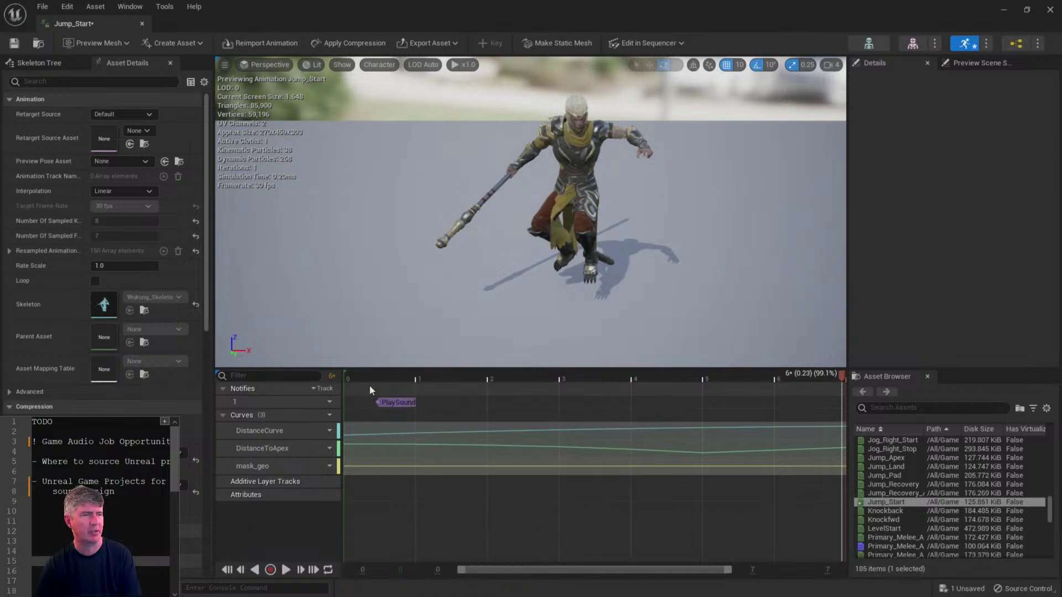
{"action": "left_click", "coordinate": [387, 403]}
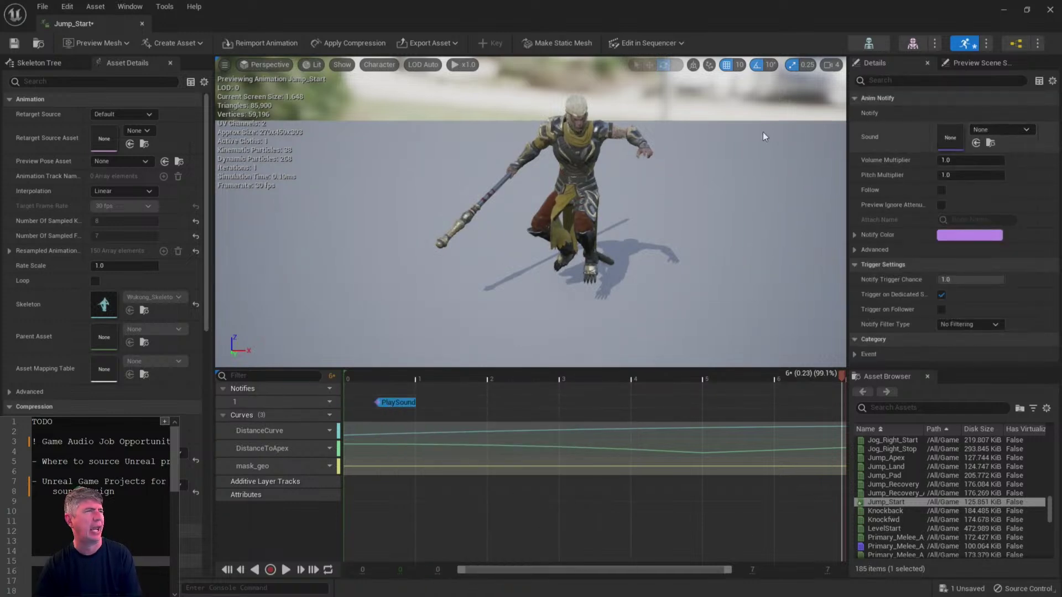
- List the jump assets of the whole ParagonSunWukong folder and place the resized Jump_Start editor window beside them
{"action": "double_click", "coordinate": [312, 6]}
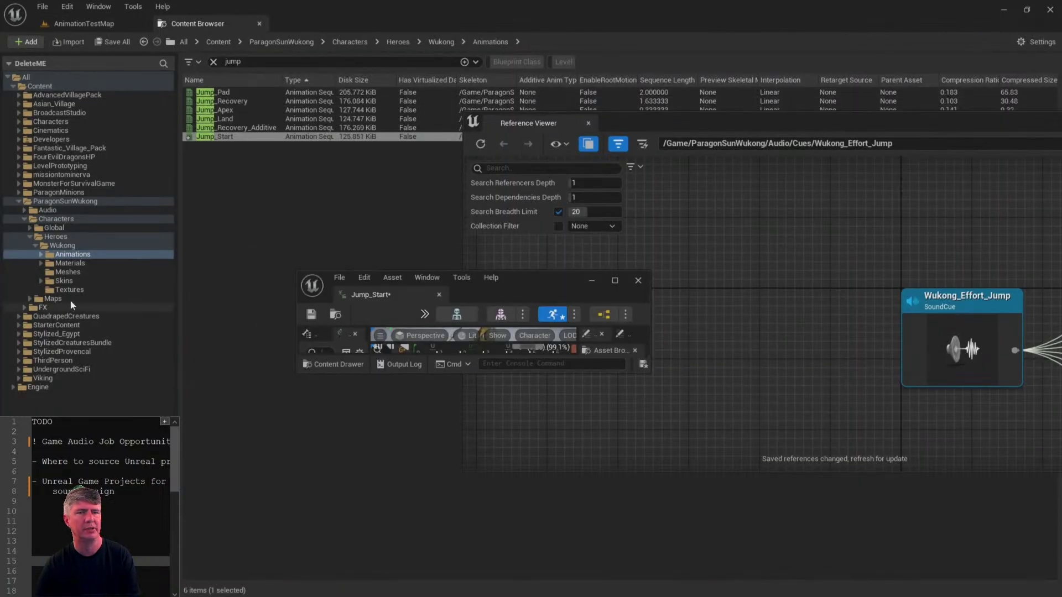
{"action": "left_click", "coordinate": [52, 201]}
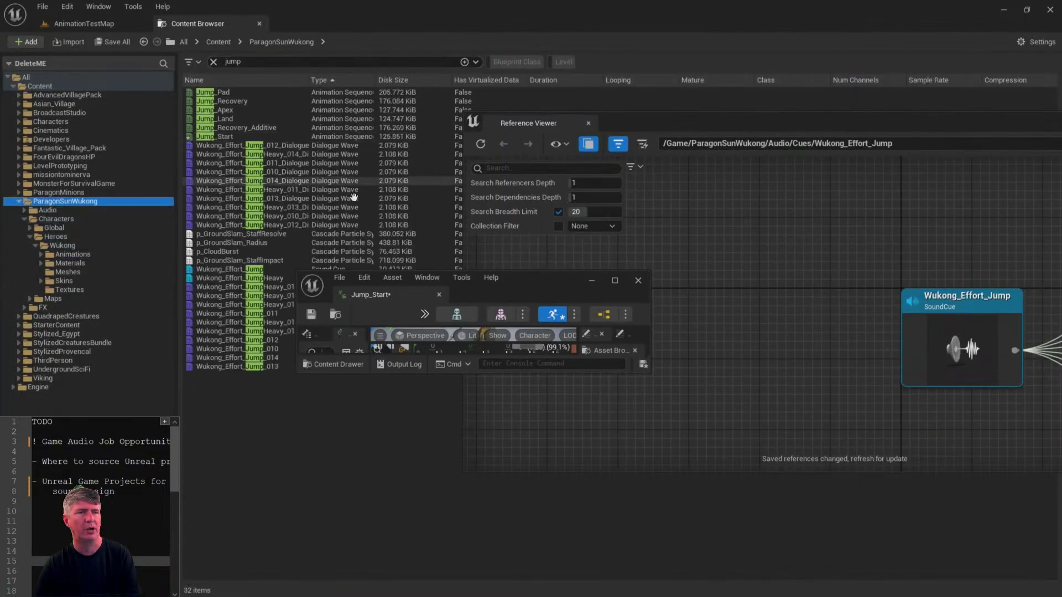
{"action": "left_click_drag", "start_coordinate": [512, 283], "coordinate": [727, 194]}
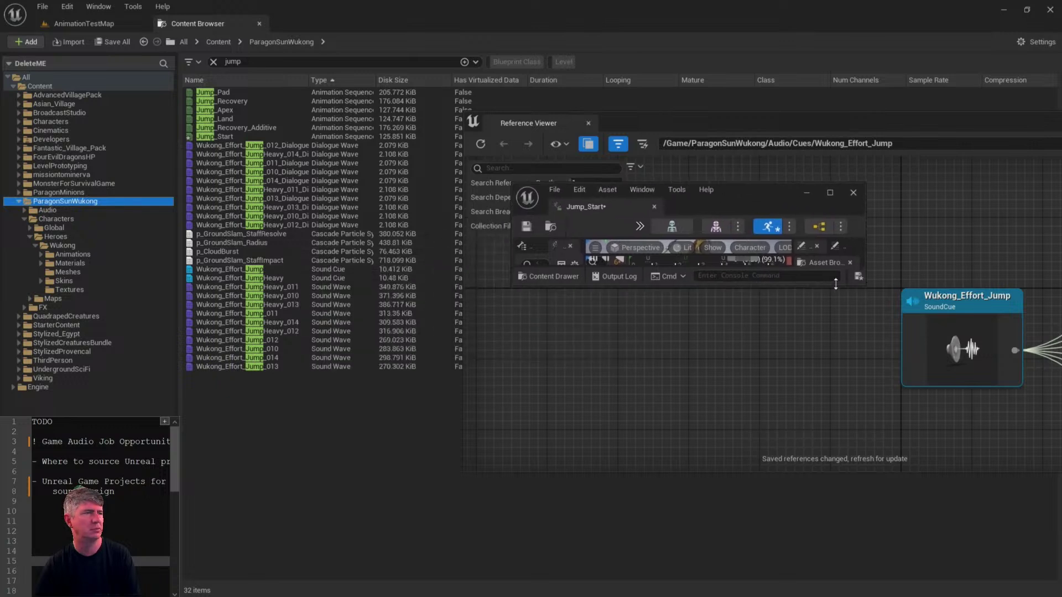
{"action": "left_click_drag", "start_coordinate": [836, 285], "coordinate": [887, 381]}
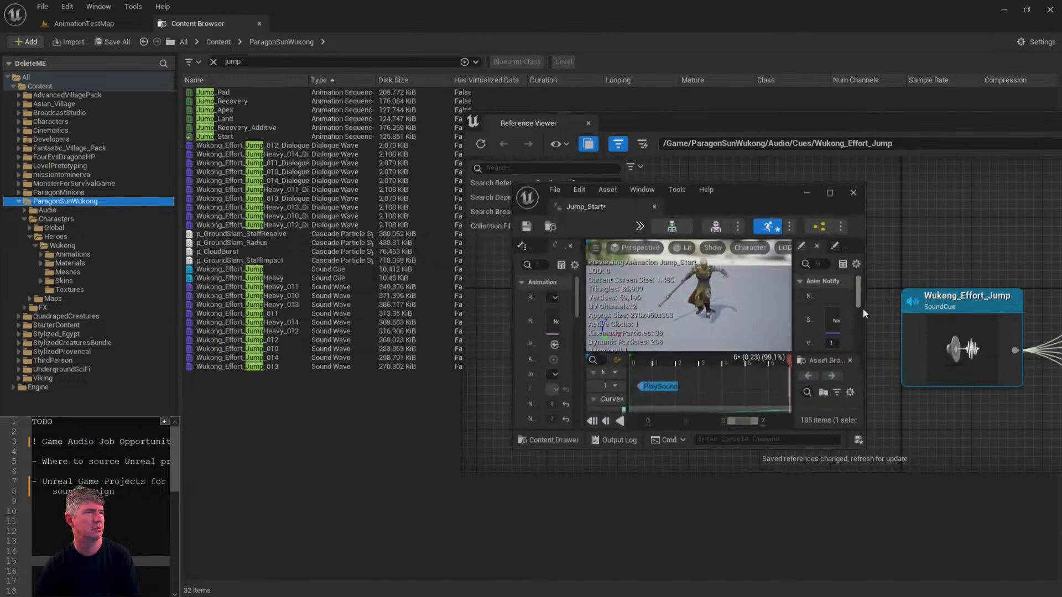
{"action": "left_click_drag", "start_coordinate": [864, 316], "coordinate": [978, 318]}
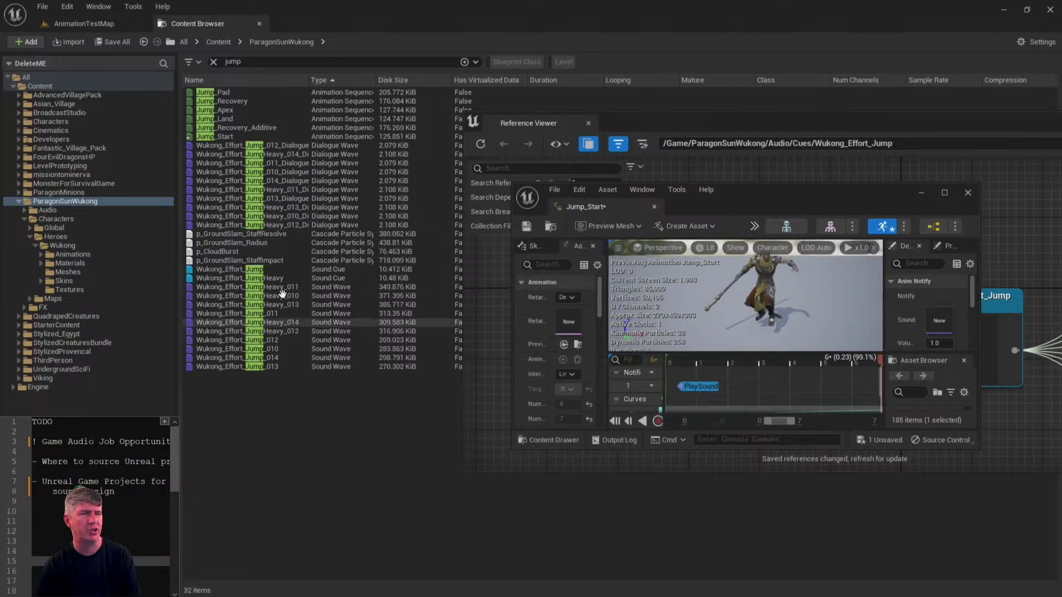
- Assign the Wukong_Effort_Jump sound cue to the Play Sound notify and play the Jump_Start preview to hear it
{"action": "left_click", "coordinate": [266, 269]}
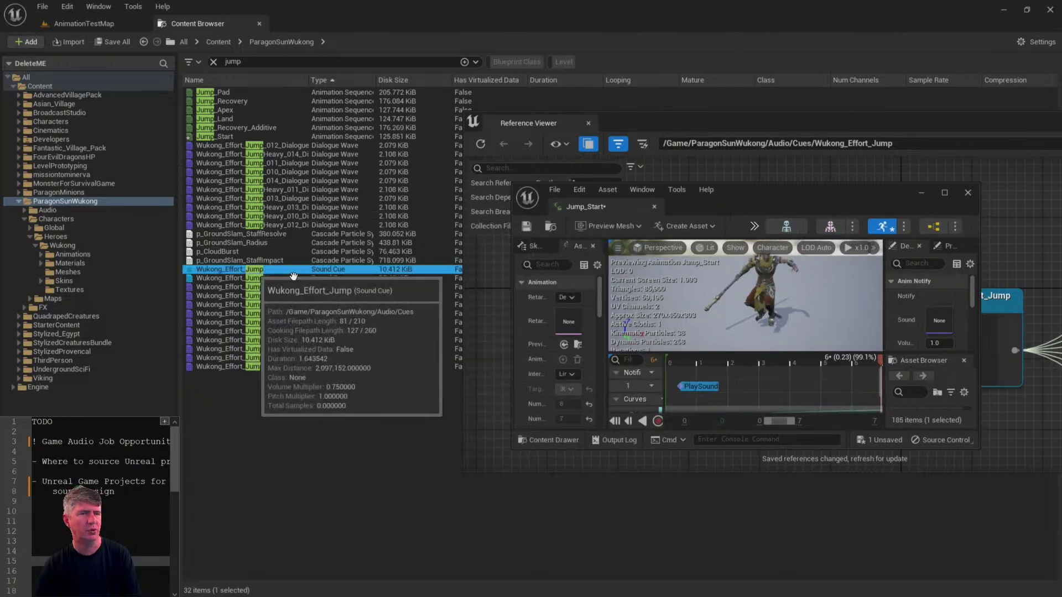
{"action": "left_click_drag", "start_coordinate": [264, 269], "coordinate": [946, 326]}
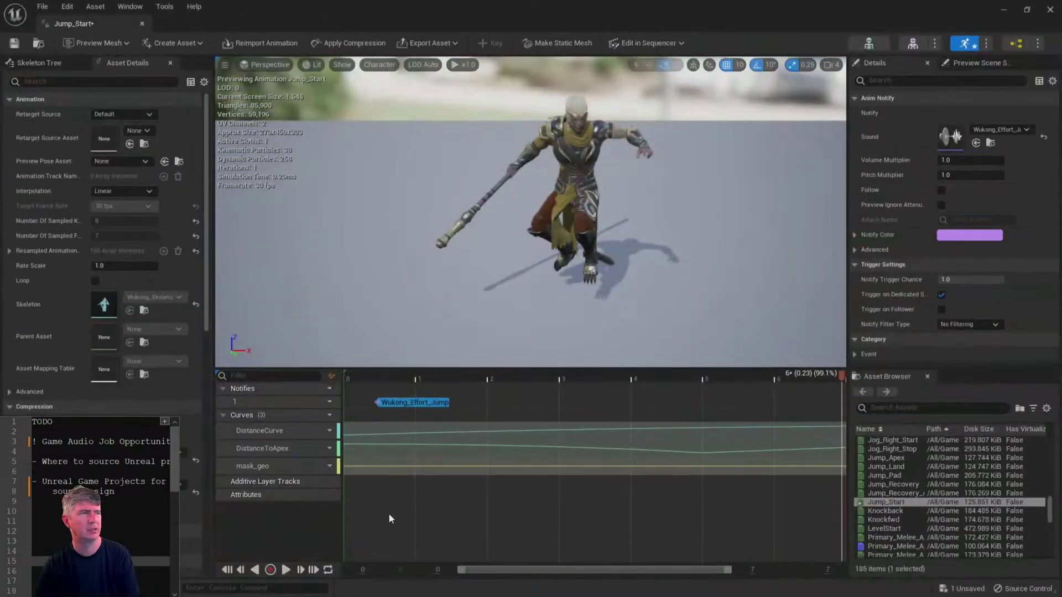
{"action": "left_click", "coordinate": [379, 514]}
{"action": "key", "text": "space"}
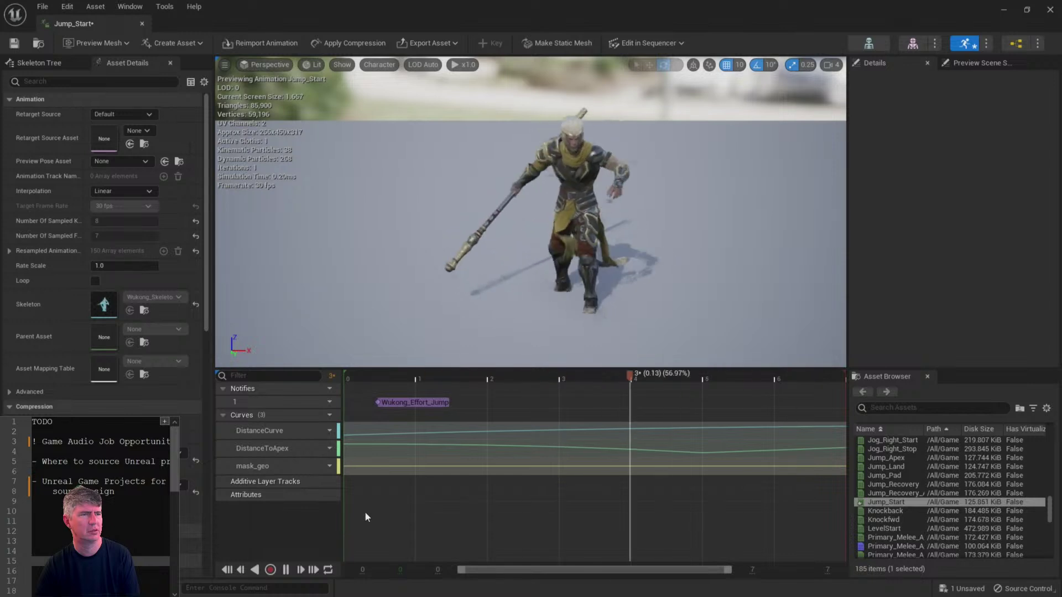
{"action": "key", "text": "space"}
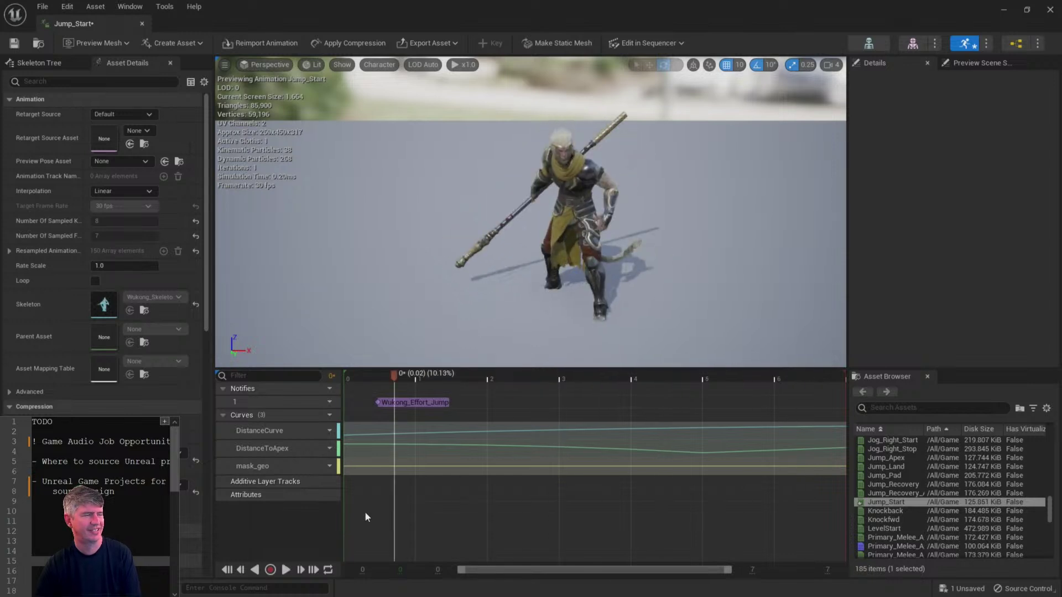
- Return to the AnimationTestMap level and close the Jump_Start editor and Reference Viewer windows
{"action": "double_click", "coordinate": [619, 5]}
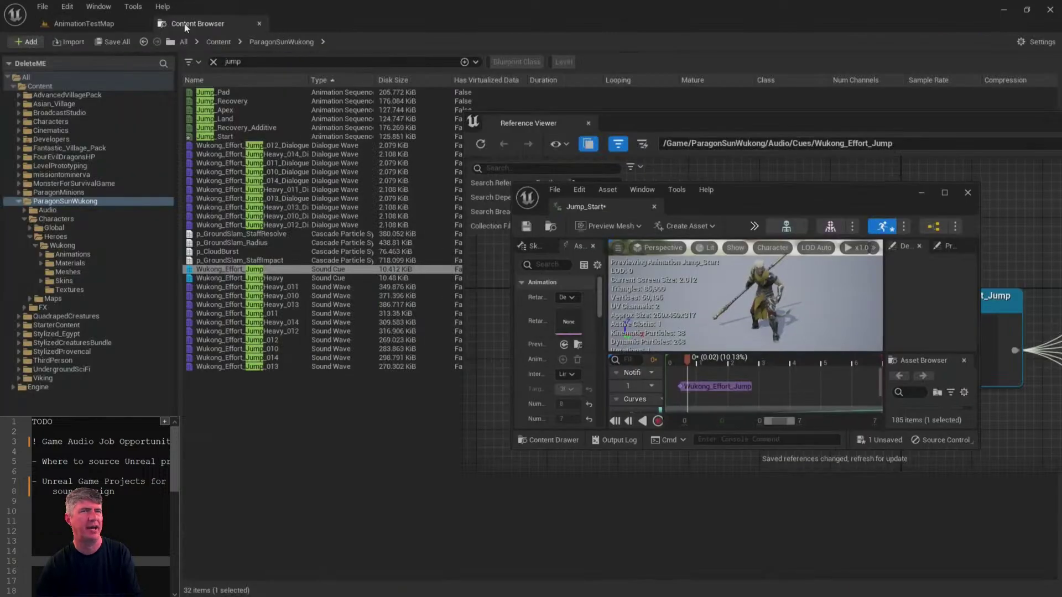
{"action": "left_click", "coordinate": [89, 25]}
{"action": "left_click_drag", "start_coordinate": [836, 119], "coordinate": [486, 341]}
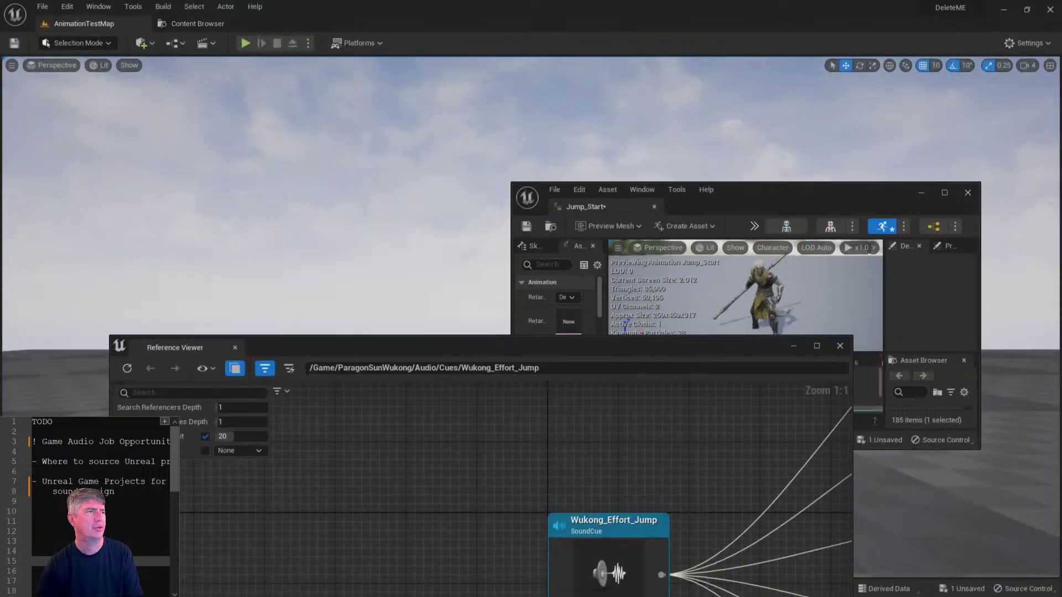
{"action": "left_click", "coordinate": [968, 192]}
{"action": "left_click", "coordinate": [840, 346]}
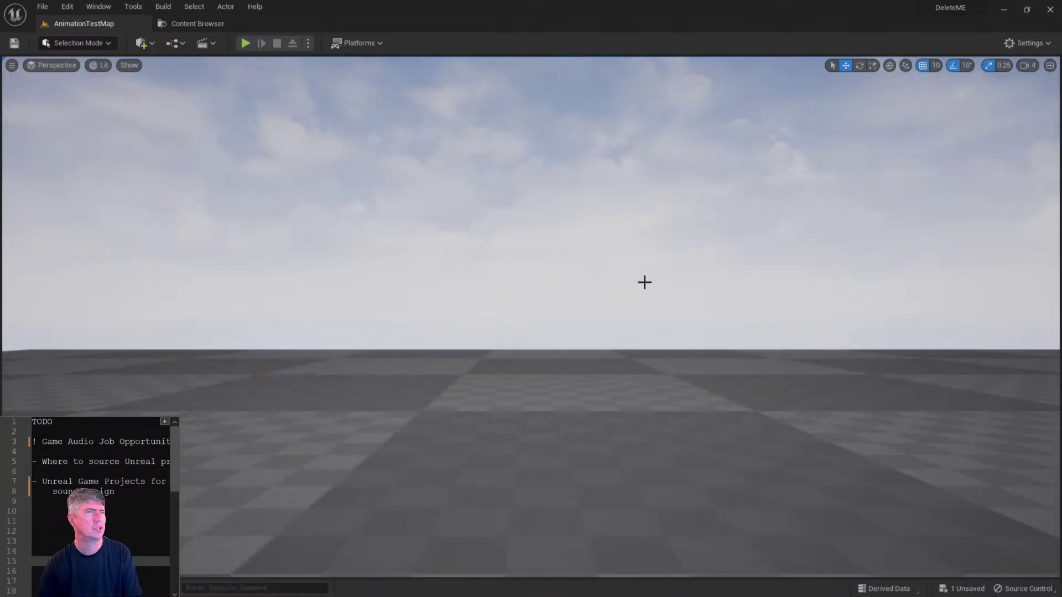
- Play the AnimationTestMap level to test the character's jump sound, and return to the Content Browser
{"action": "left_click", "coordinate": [245, 44]}
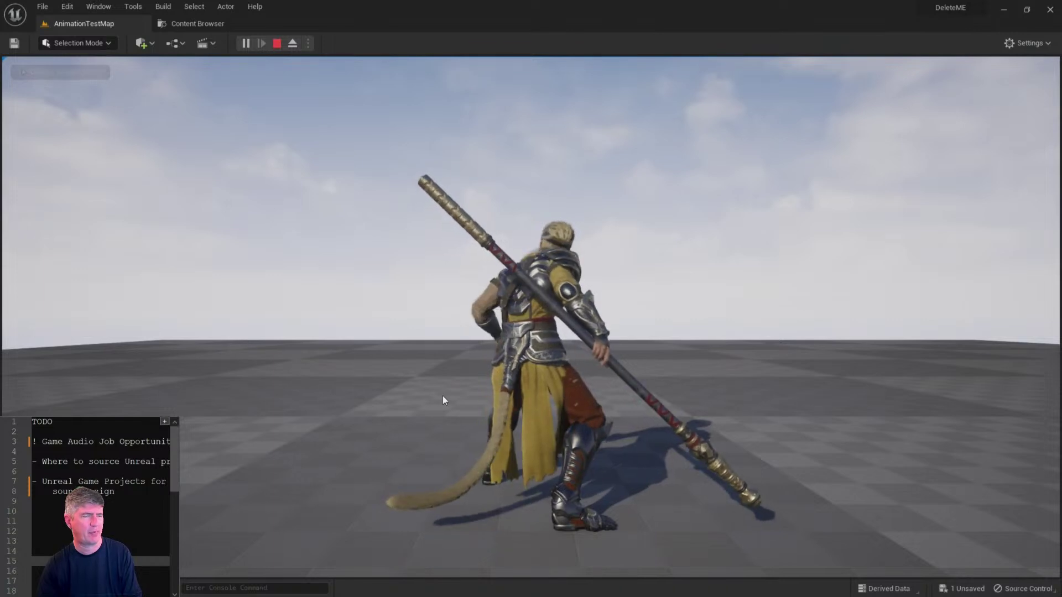
{"action": "left_click", "coordinate": [495, 346]}
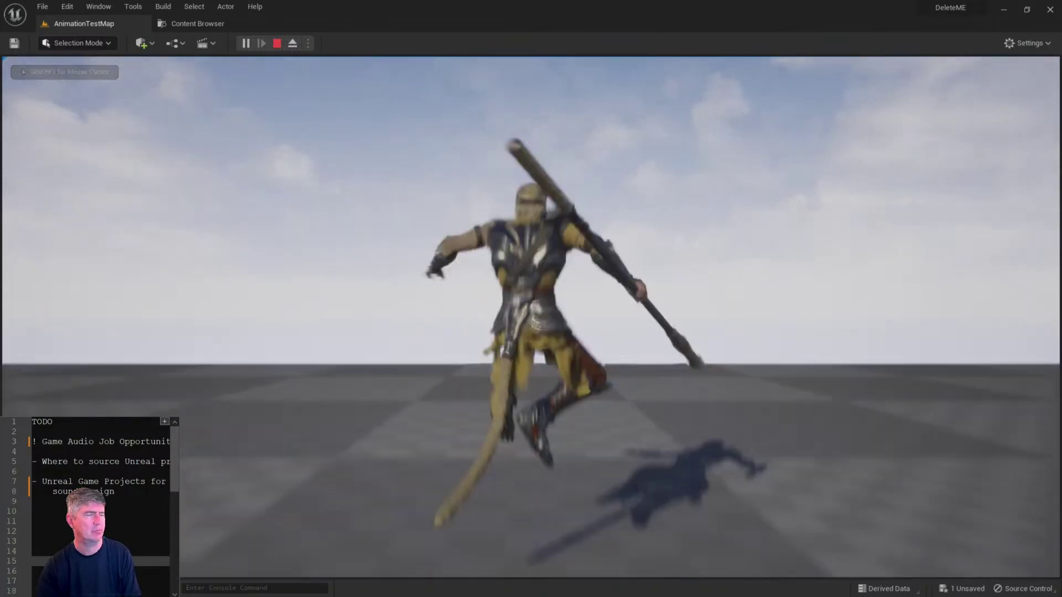
{"action": "key", "text": "shift+F1"}
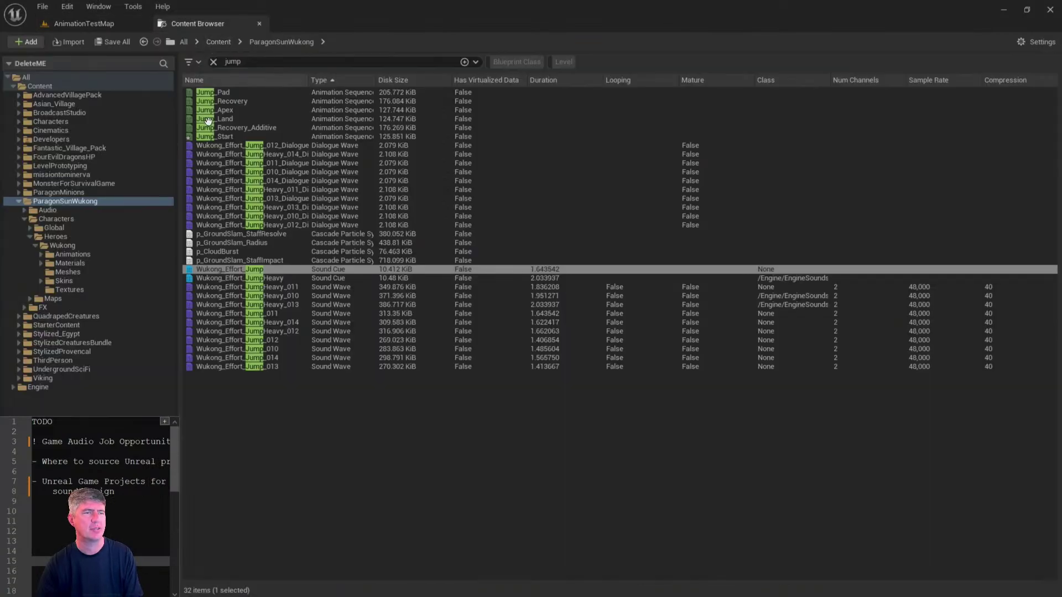
{"action": "left_click", "coordinate": [198, 24]}
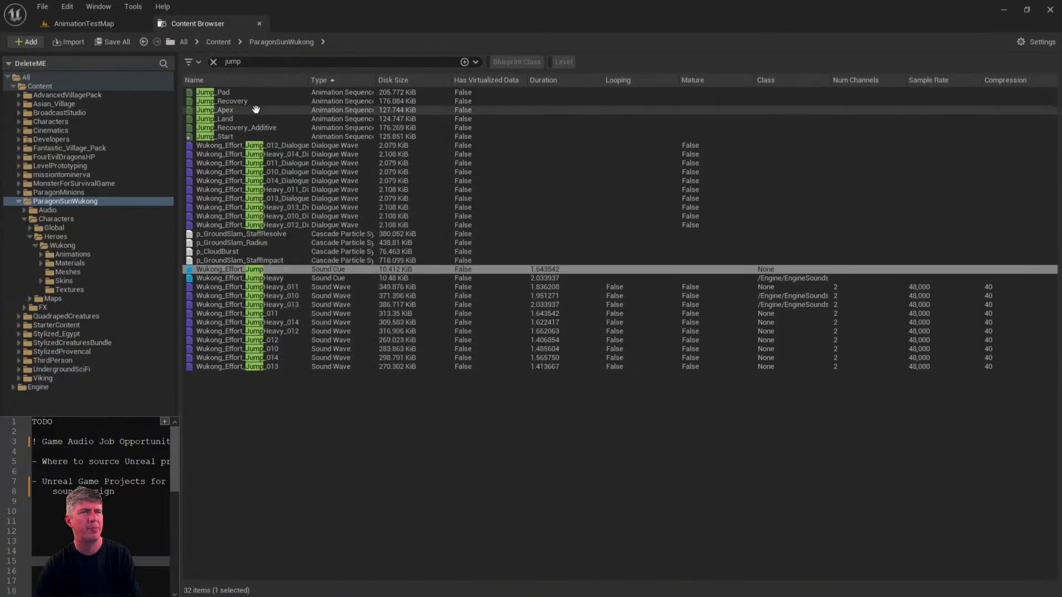
- Reopen the Jump_Start animation in its editor and return to the Content Browser's jump assets
{"action": "mouse_move", "coordinate": [255, 108]}
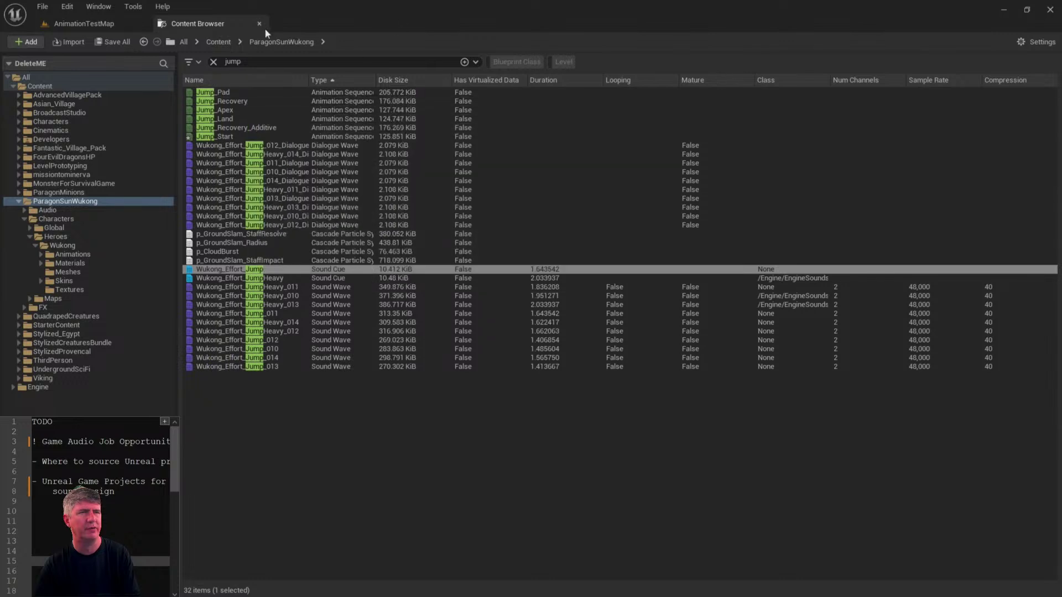
{"action": "double_click", "coordinate": [215, 136]}
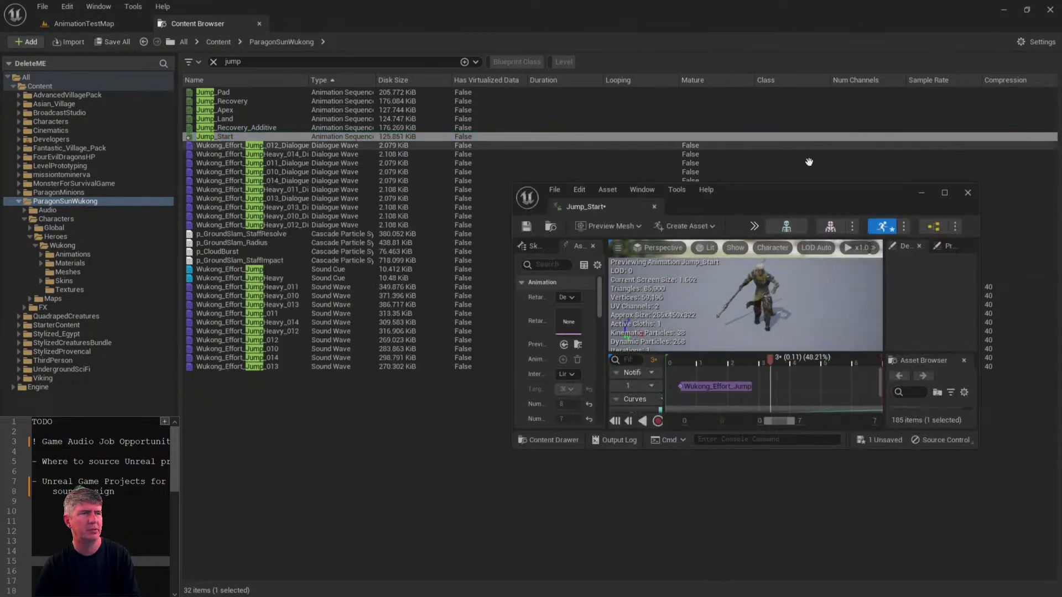
{"action": "double_click", "coordinate": [794, 193]}
{"action": "double_click", "coordinate": [566, 7]}
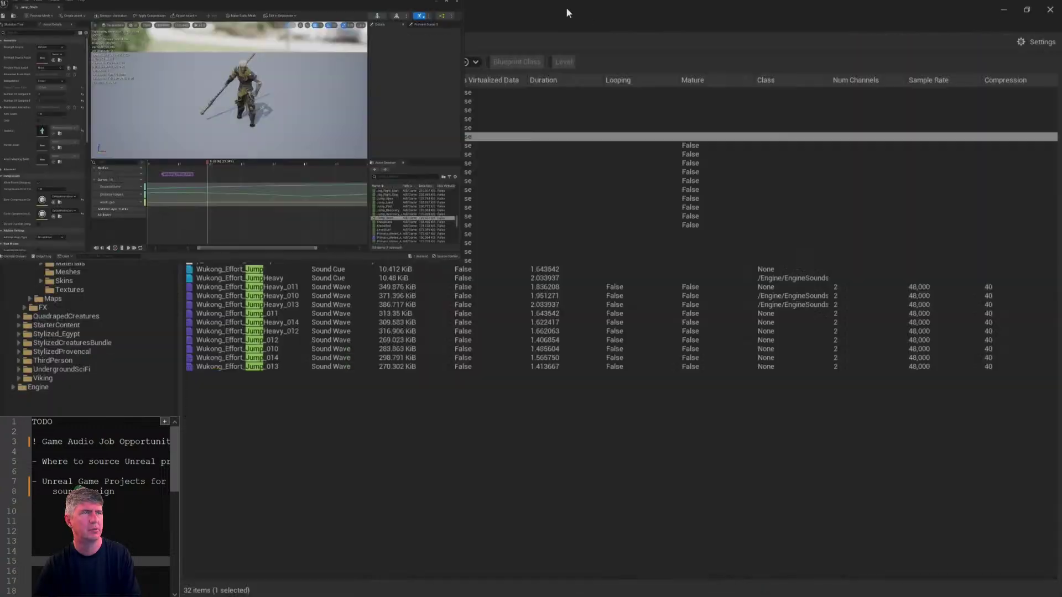
{"action": "left_click", "coordinate": [62, 24]}
{"action": "left_click", "coordinate": [278, 43]}
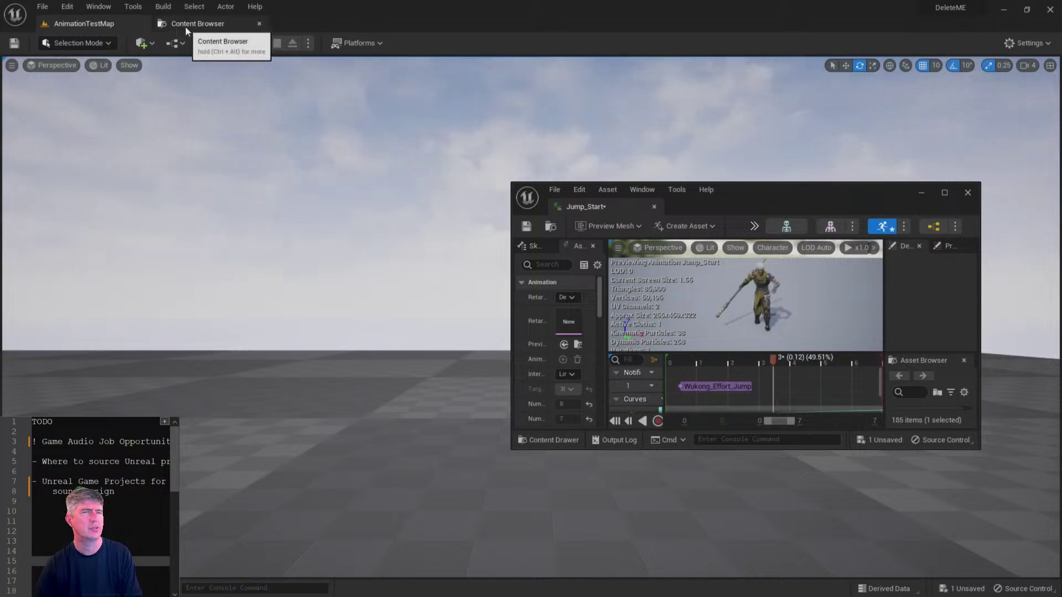
{"action": "left_click", "coordinate": [201, 28]}
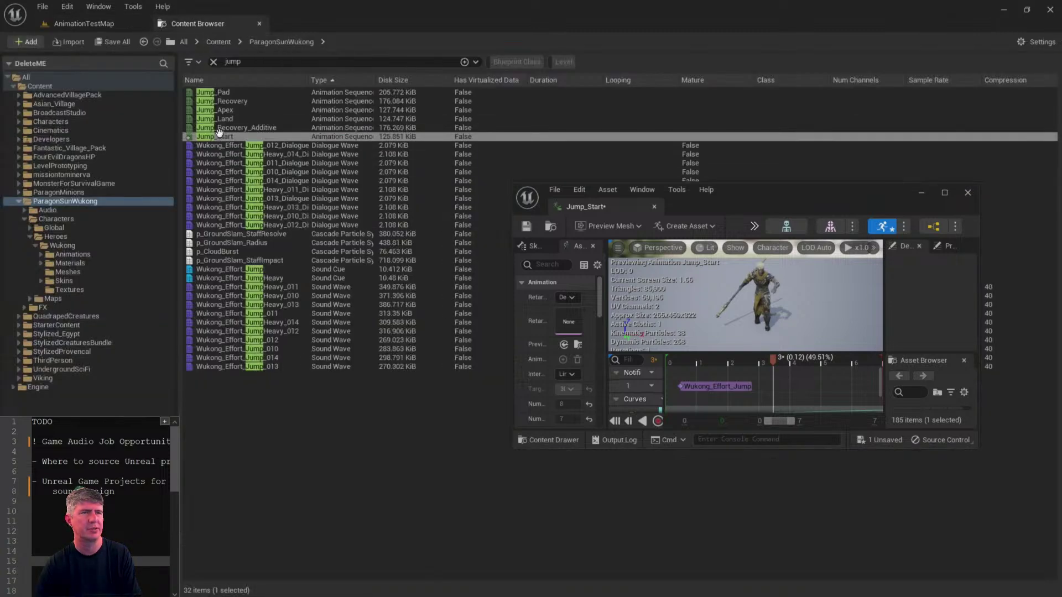
- Show Jump_Start's references in the Reference Viewer, and open the SunWukong_AnimBlueprint that uses it in a maximized editor window
{"action": "key", "text": "alt+shift+r"}
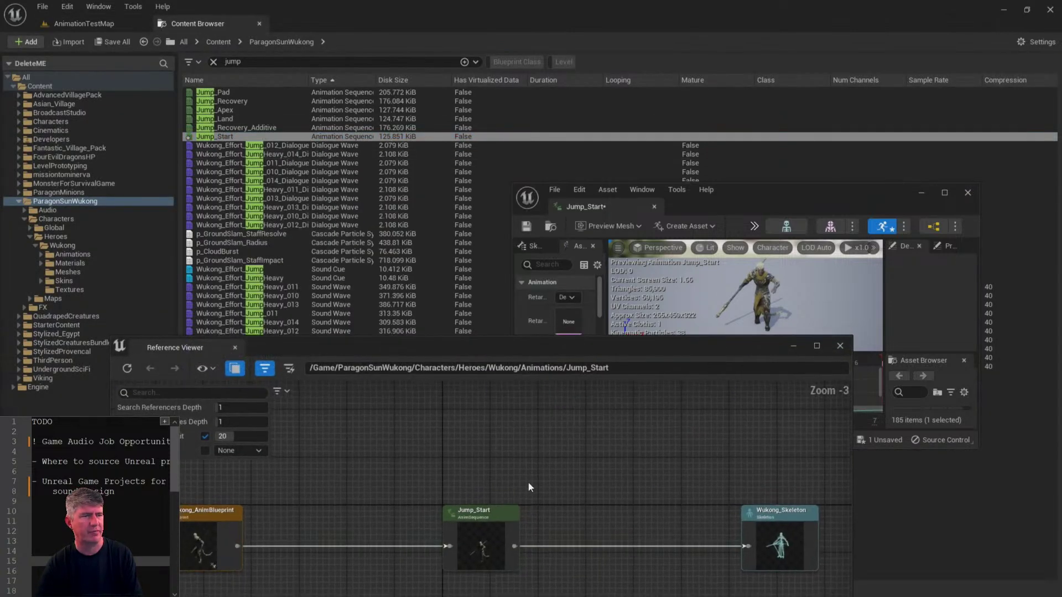
{"action": "right_click_drag", "start_coordinate": [529, 486], "coordinate": [758, 412]}
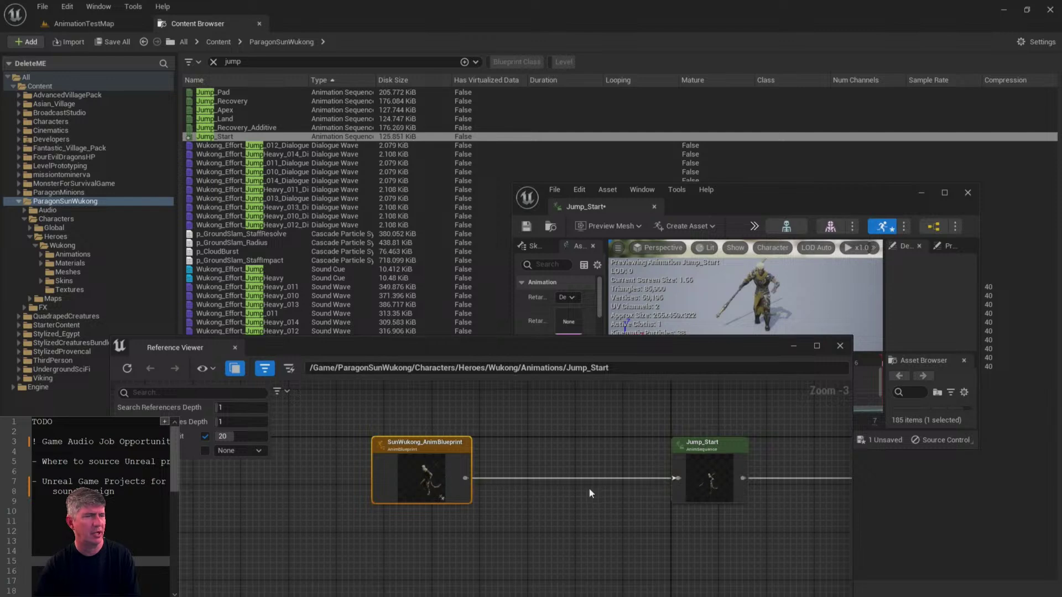
{"action": "right_click", "coordinate": [444, 483]}
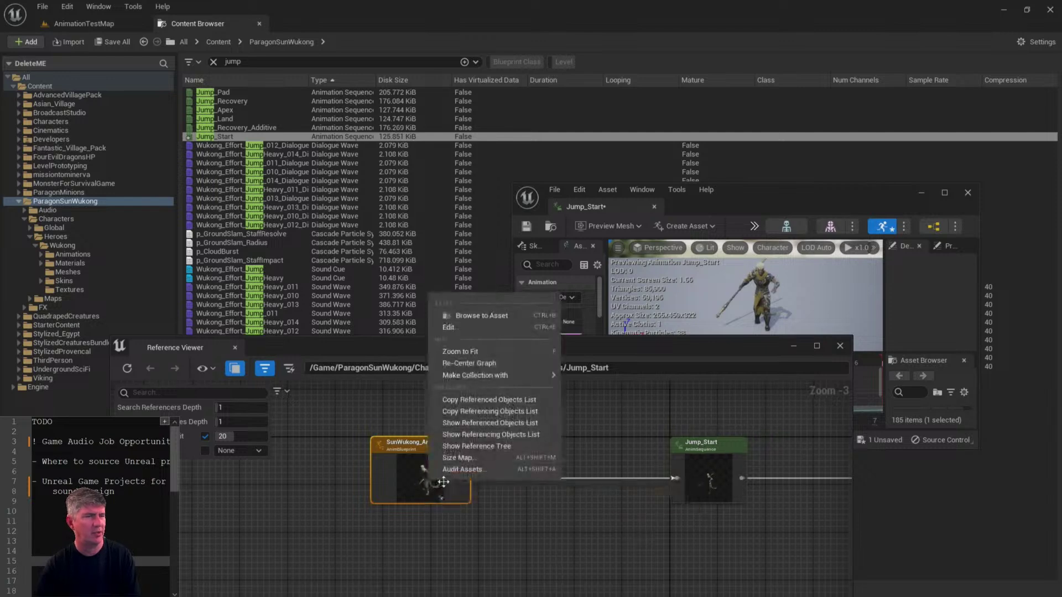
{"action": "left_click", "coordinate": [480, 328]}
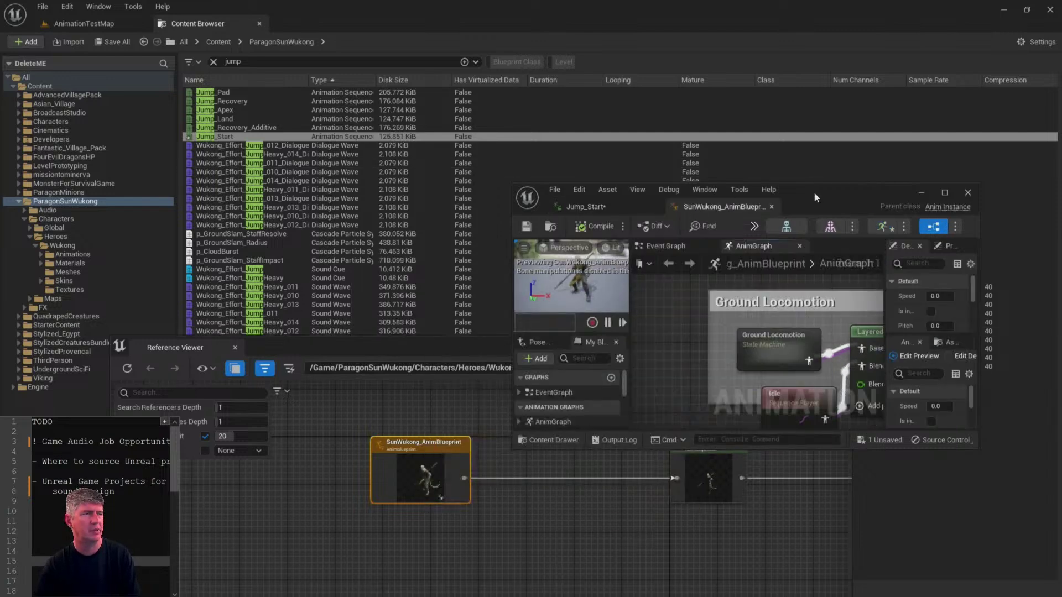
{"action": "double_click", "coordinate": [814, 194]}
{"action": "scroll", "coordinate": [679, 344], "scroll_direction": "down", "scroll_amount": 4}
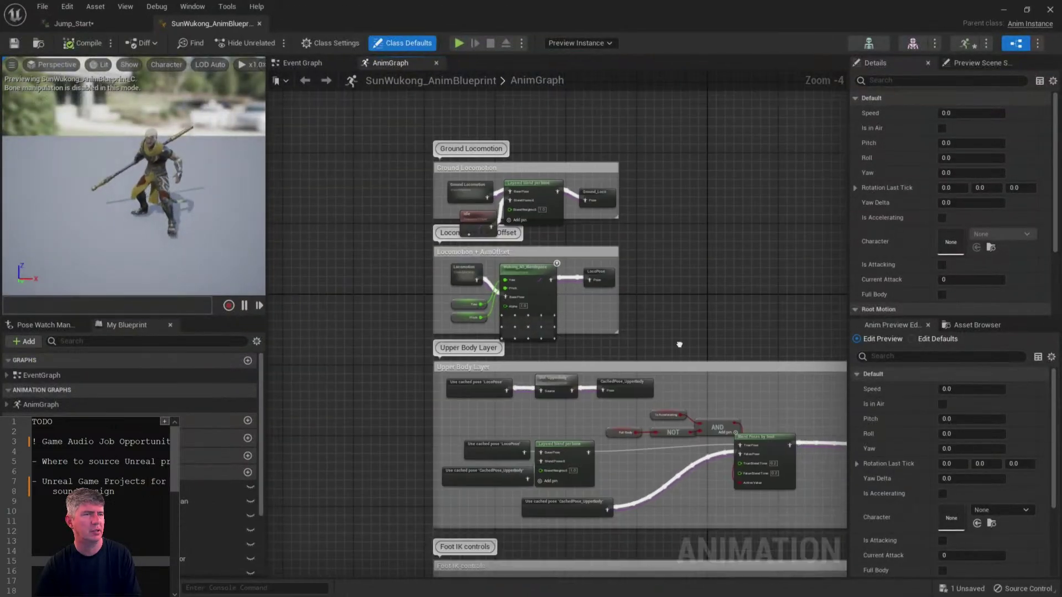
{"action": "right_click_drag", "start_coordinate": [679, 344], "coordinate": [624, 194]}
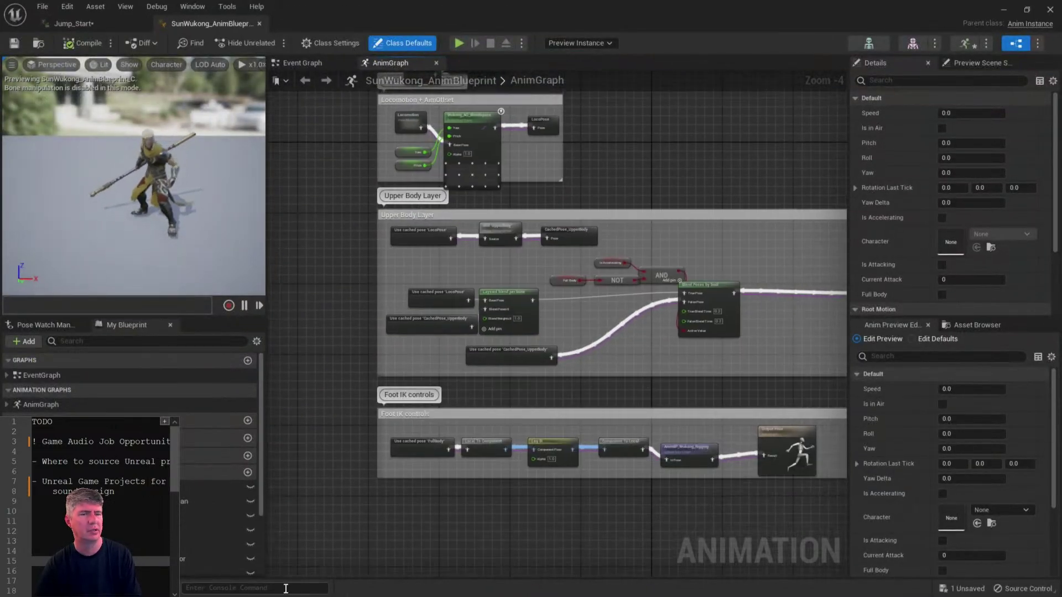
- Search SunWukong_AnimBlueprint for "jump" and enlarge the results list
{"action": "left_click", "coordinate": [223, 6]}
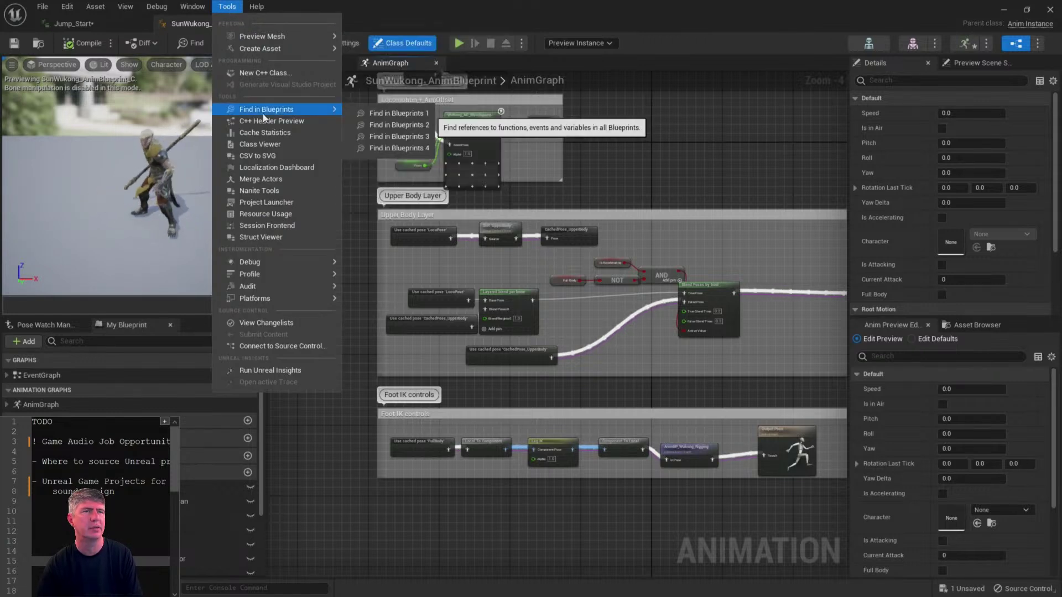
{"action": "left_click", "coordinate": [389, 122]}
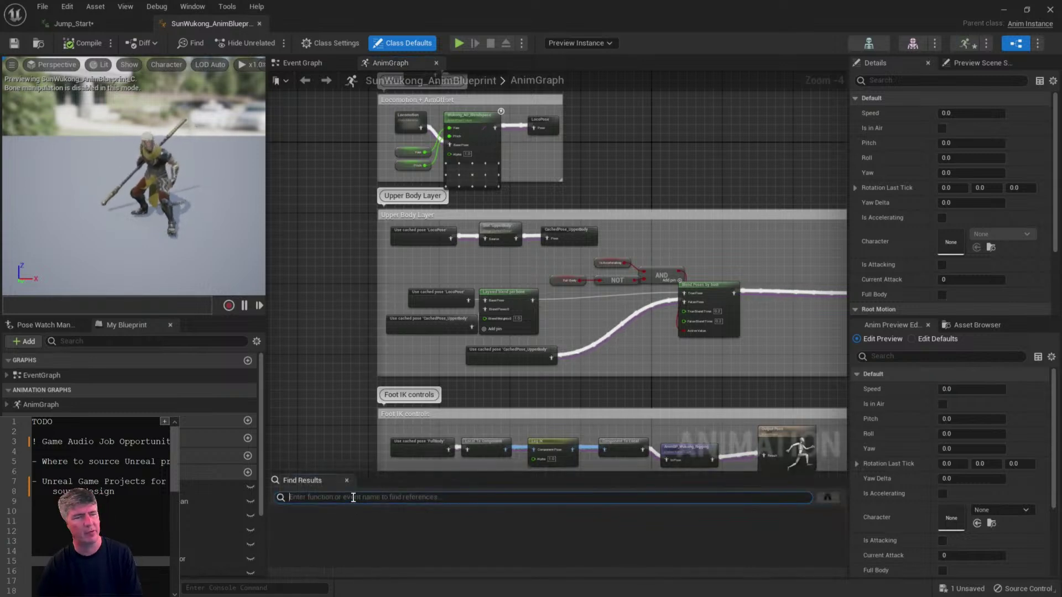
{"action": "type", "text": "jump"}
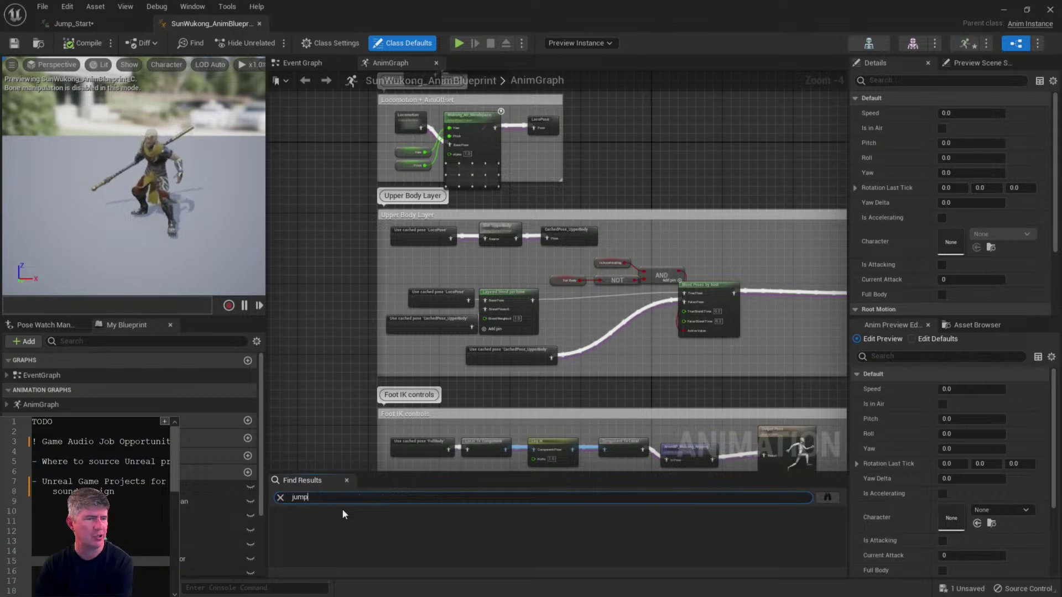
{"action": "key", "text": "Return"}
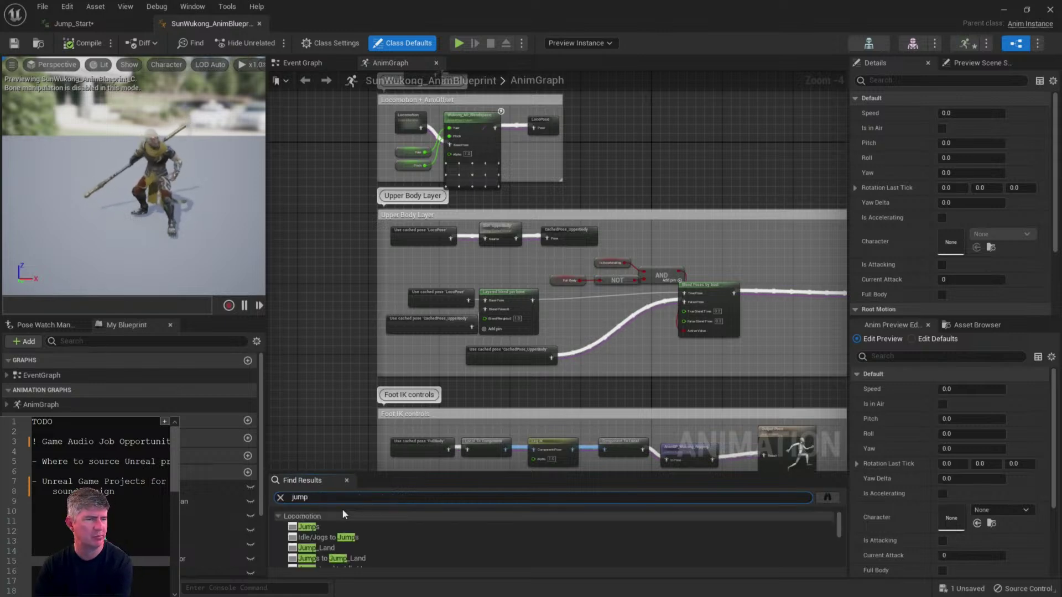
{"action": "left_click_drag", "start_coordinate": [392, 474], "coordinate": [395, 169]}
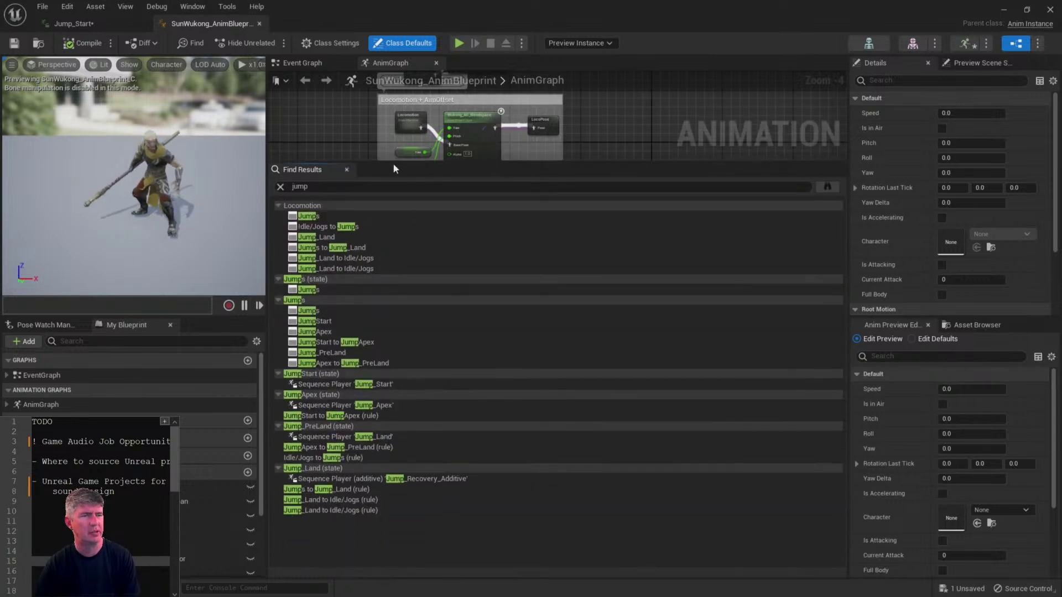
- Go to the Jumps state and its JumpStart state from the search results, and examine the chain of jump states
{"action": "left_click", "coordinate": [323, 287]}
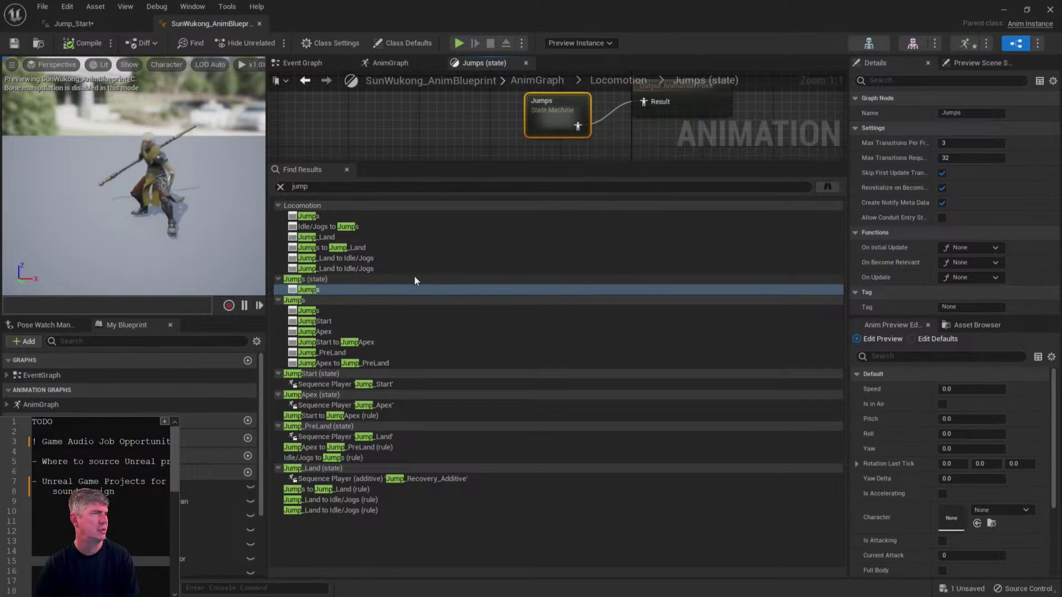
{"action": "left_click", "coordinate": [331, 322]}
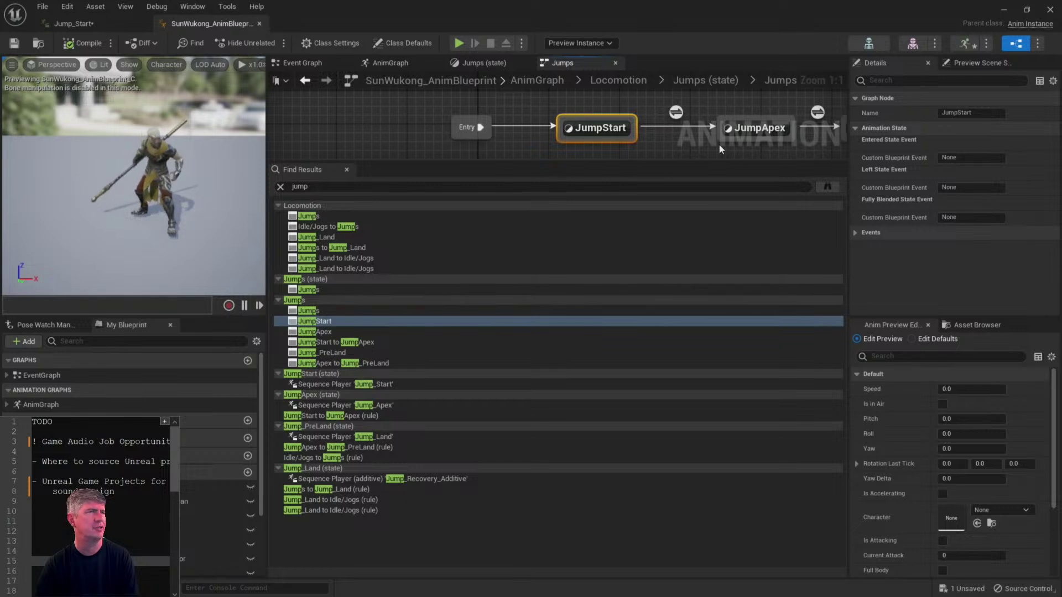
{"action": "right_click_drag", "start_coordinate": [720, 149], "coordinate": [492, 154]}
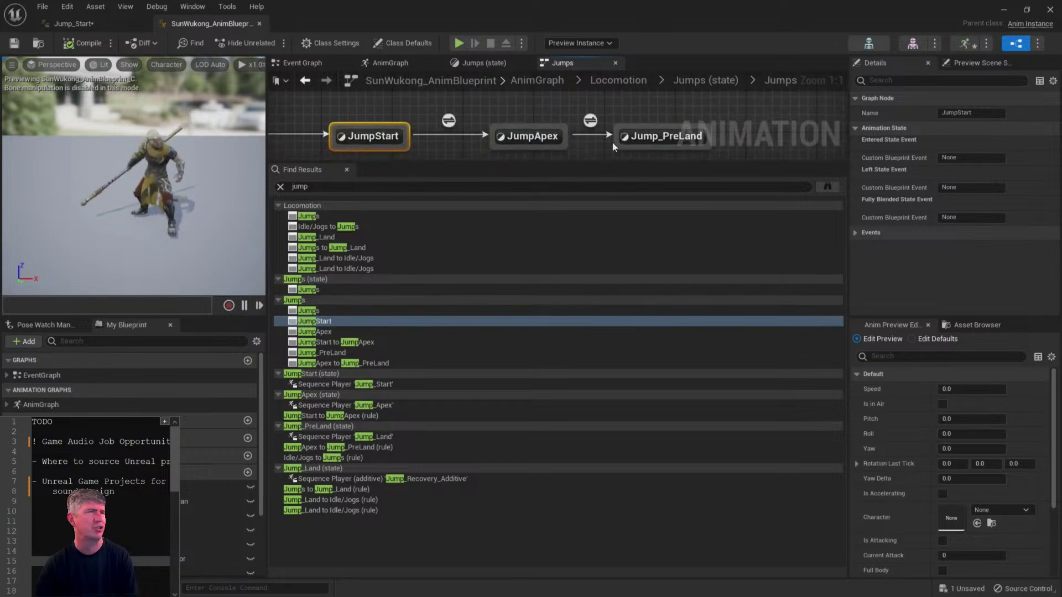
- Move the Wukong_Effort_Jump notify in Jump_Start to between frames 2 and 3, and return to SunWukong_AnimBlueprint
{"action": "left_click", "coordinate": [86, 26]}
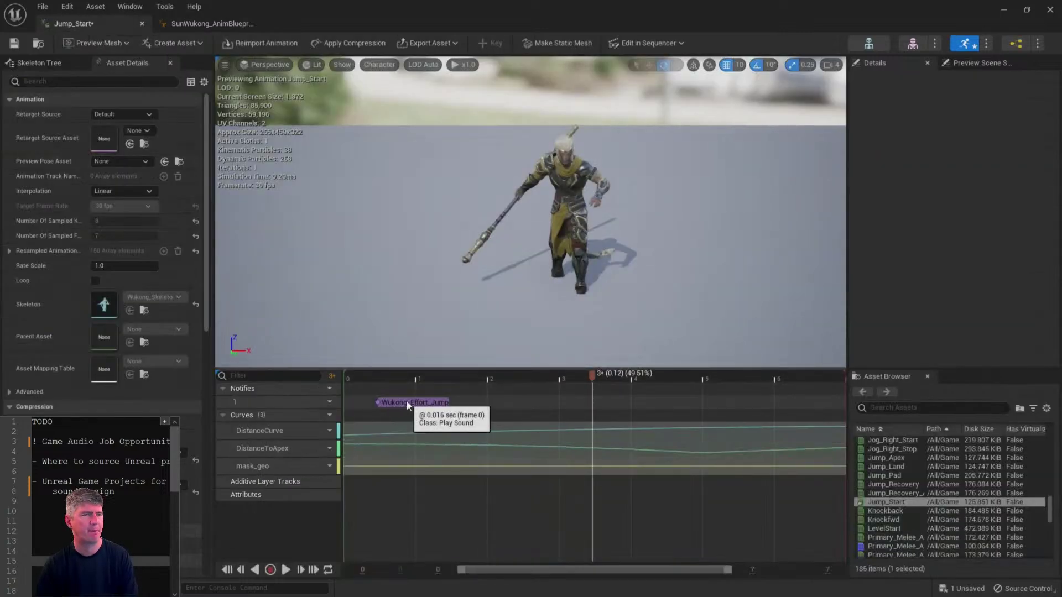
{"action": "left_click_drag", "start_coordinate": [406, 400], "coordinate": [569, 397]}
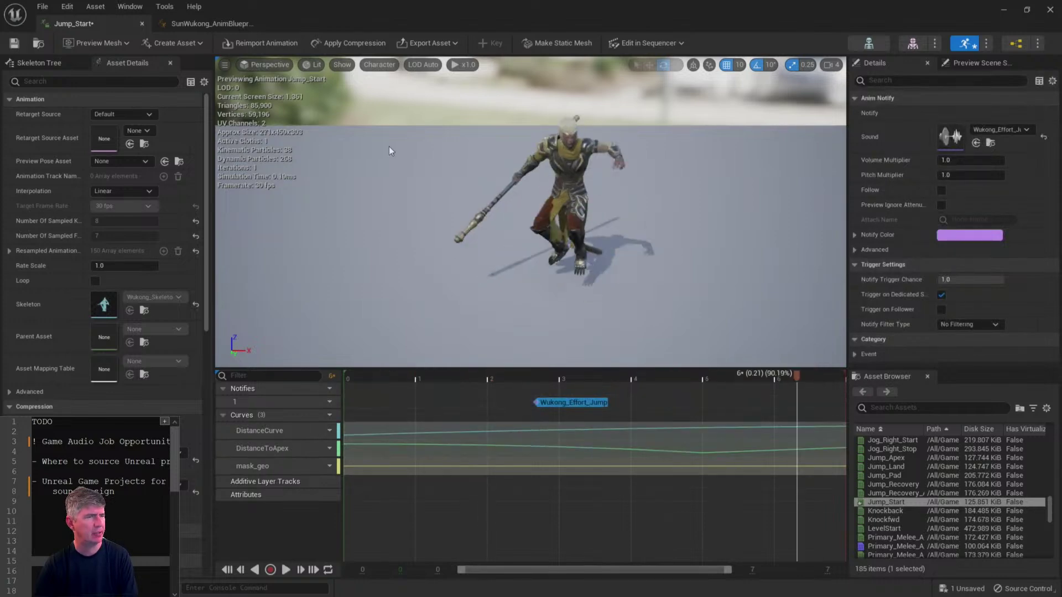
{"action": "left_click", "coordinate": [191, 23]}
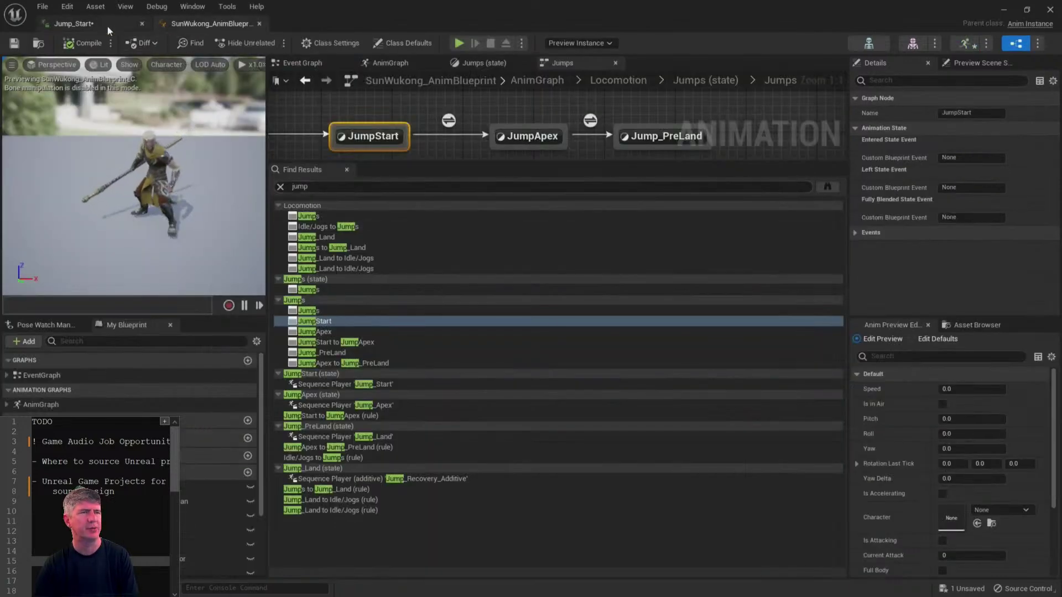
- Return to the AnimationTestMap level and move the floating animation editor and Reference Viewer windows out of the way
{"action": "double_click", "coordinate": [559, 5]}
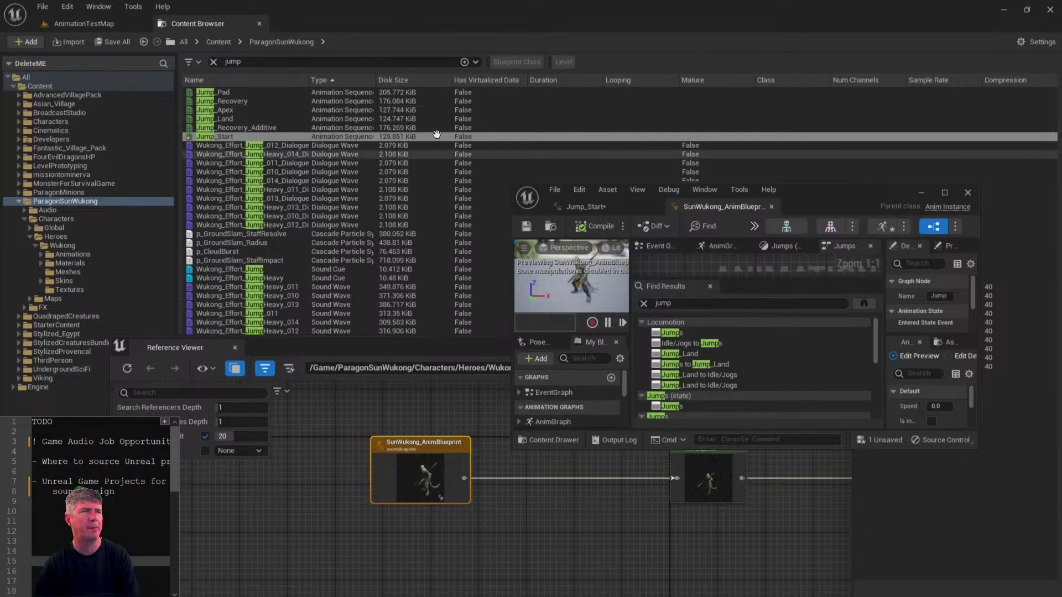
{"action": "left_click", "coordinate": [113, 24]}
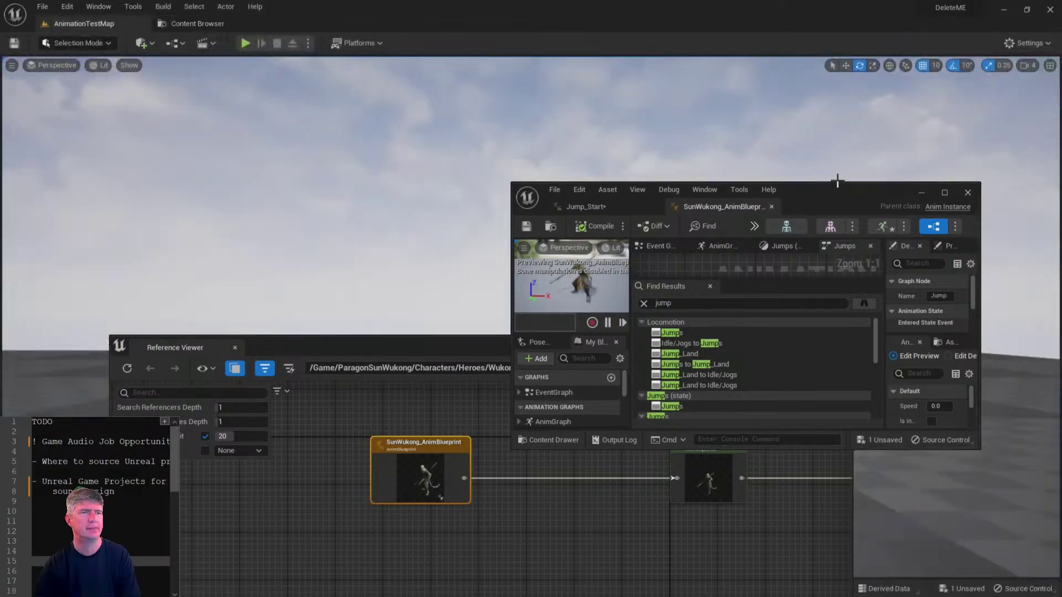
{"action": "left_click_drag", "start_coordinate": [837, 181], "coordinate": [0, 194]}
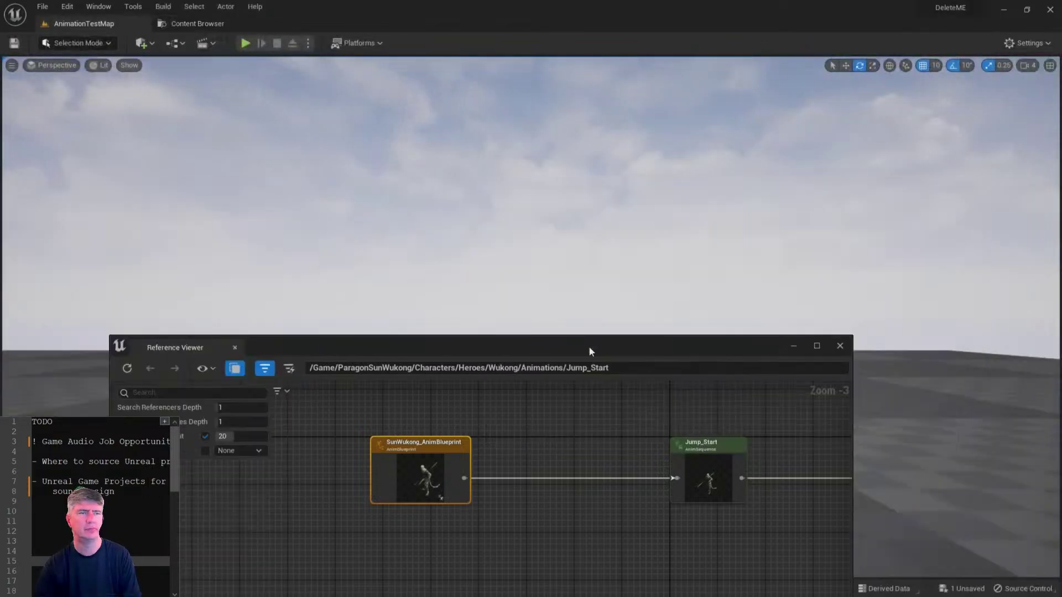
{"action": "left_click_drag", "start_coordinate": [589, 348], "coordinate": [0, 379]}
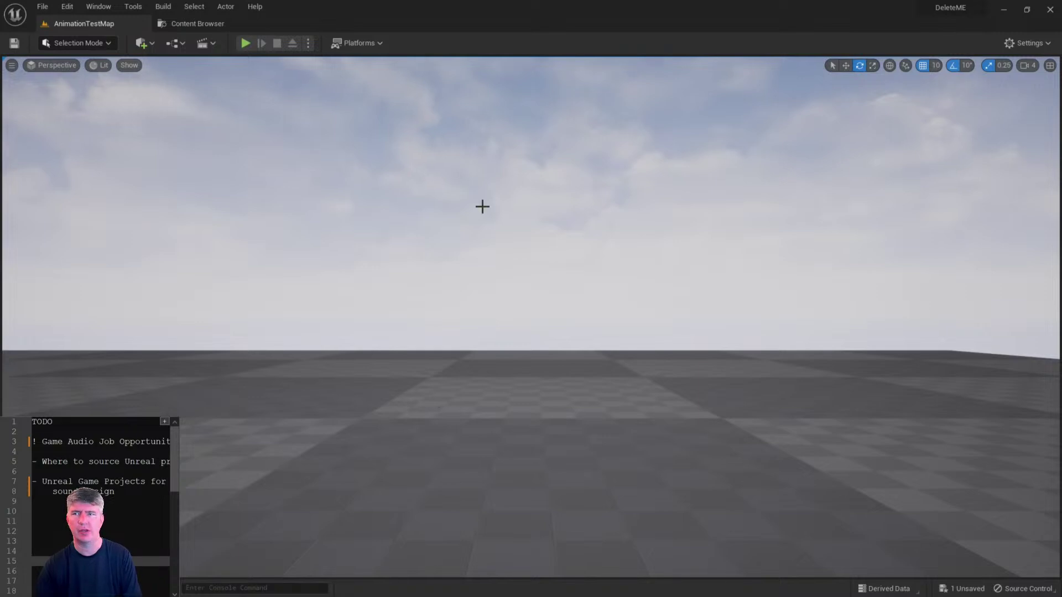
- Play the AnimationTestMap level, run and jump with the character to test the moved jump sound, and stop playing
{"action": "left_click", "coordinate": [245, 45]}
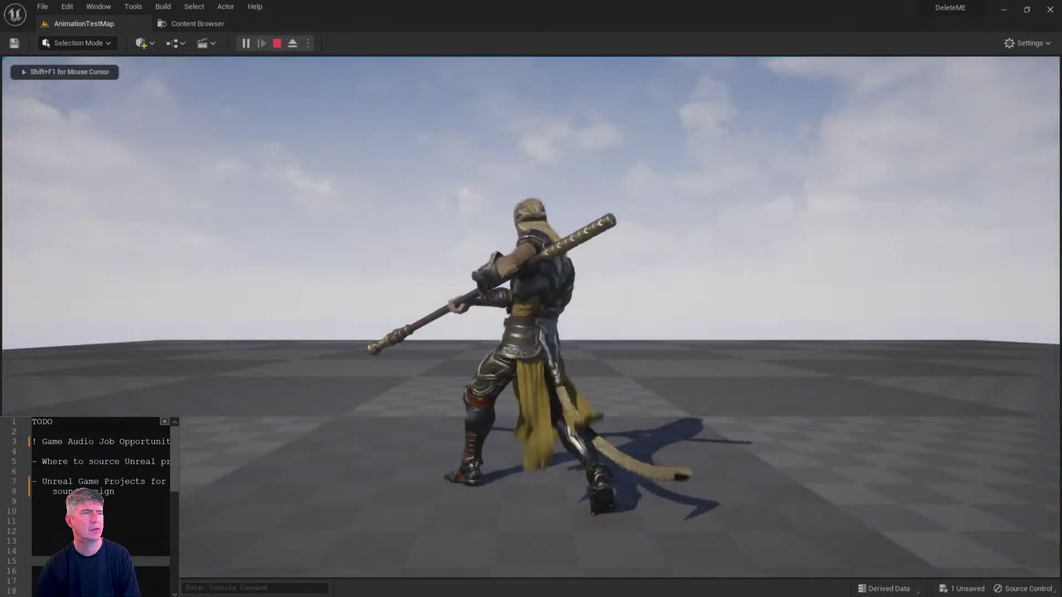
{"action": "key", "text": "w"}
{"action": "key", "text": "space"}
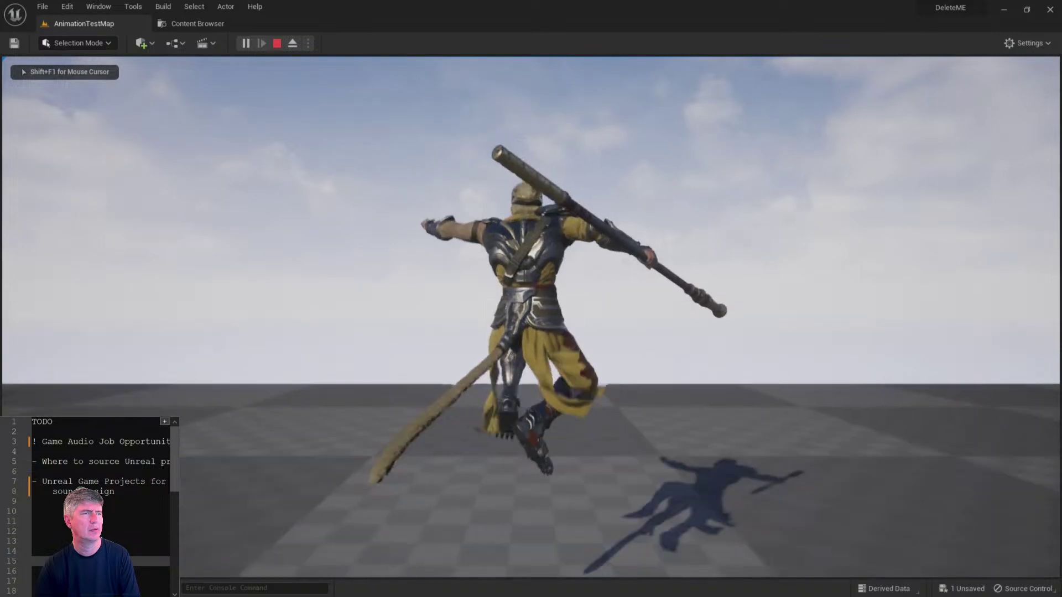
{"action": "key", "text": "a"}
{"action": "key", "text": "s"}
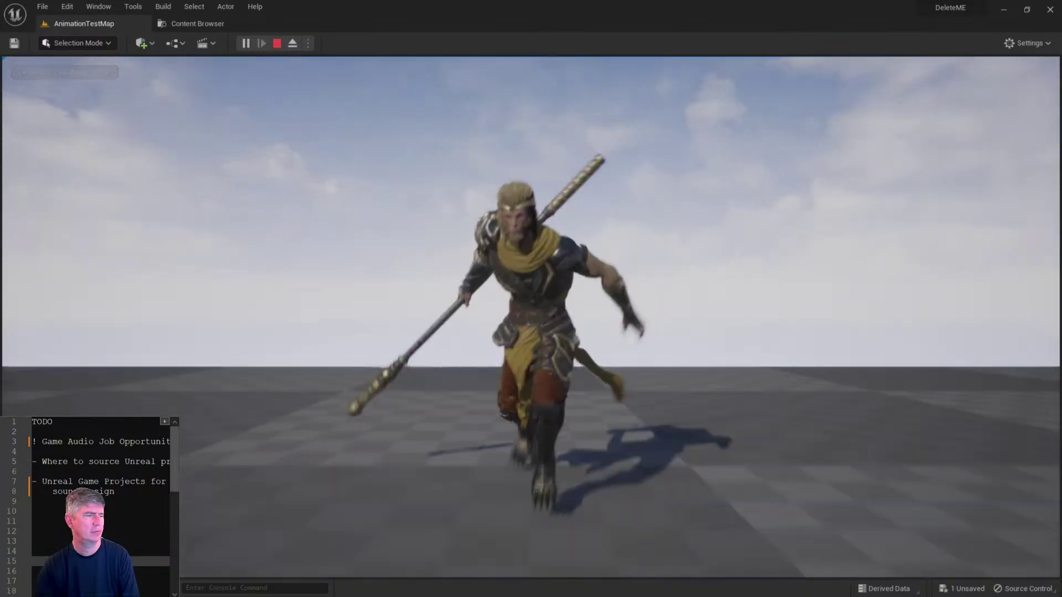
{"action": "key", "text": "d"}
{"action": "key", "text": "space"}
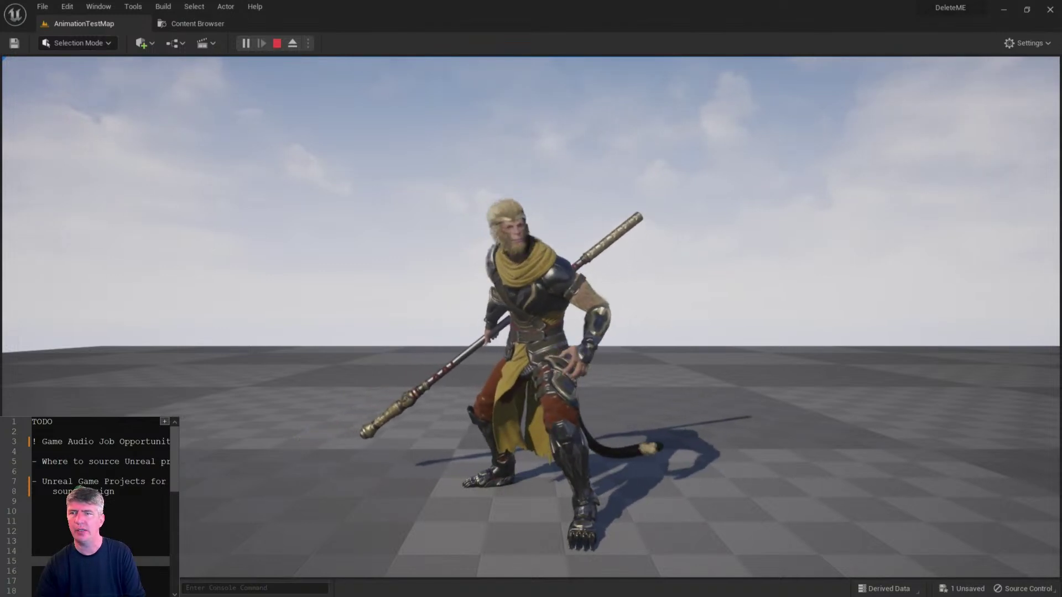
{"action": "key", "text": "shift+F1"}
{"action": "left_click", "coordinate": [277, 43]}
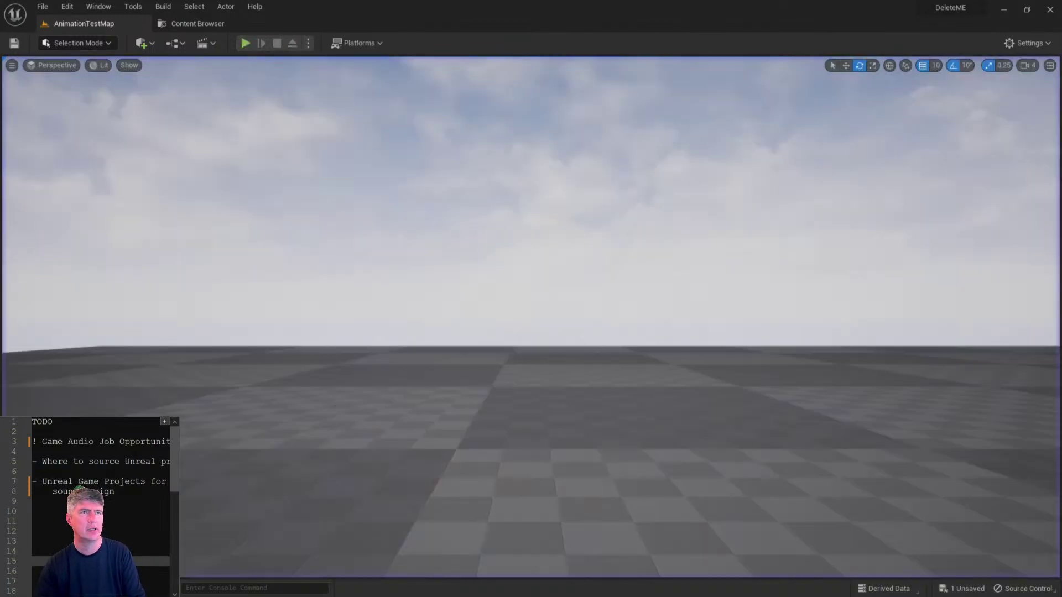
- Bring the floating editor window back, close the Jump_Start editor, and return to the Content Browser with the window restored
{"action": "left_click_drag", "start_coordinate": [0, 256], "coordinate": [694, 145]}
{"action": "double_click", "coordinate": [694, 145]}
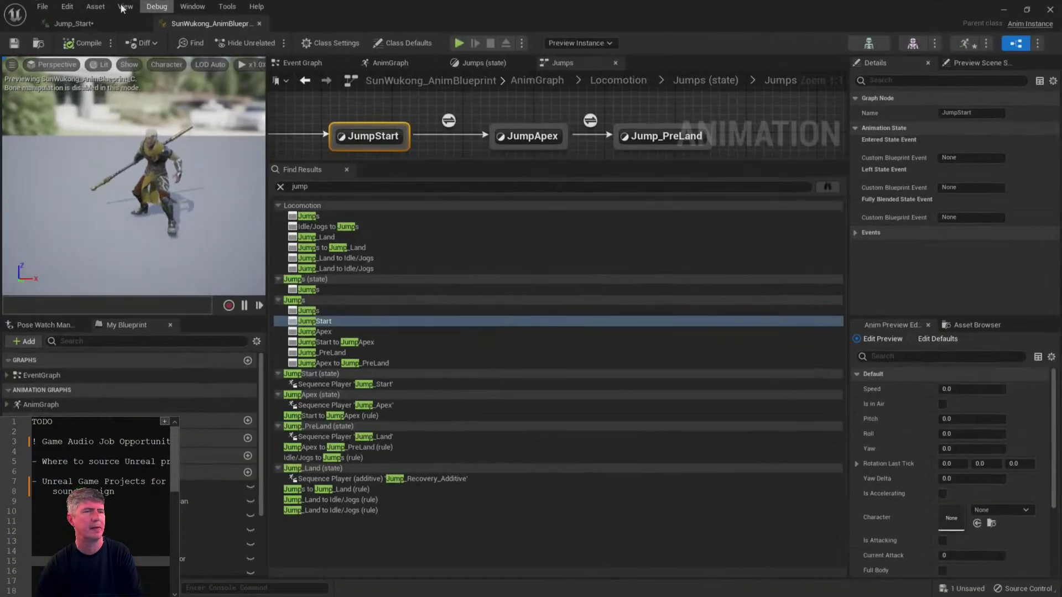
{"action": "left_click", "coordinate": [83, 23]}
{"action": "left_click", "coordinate": [141, 23]}
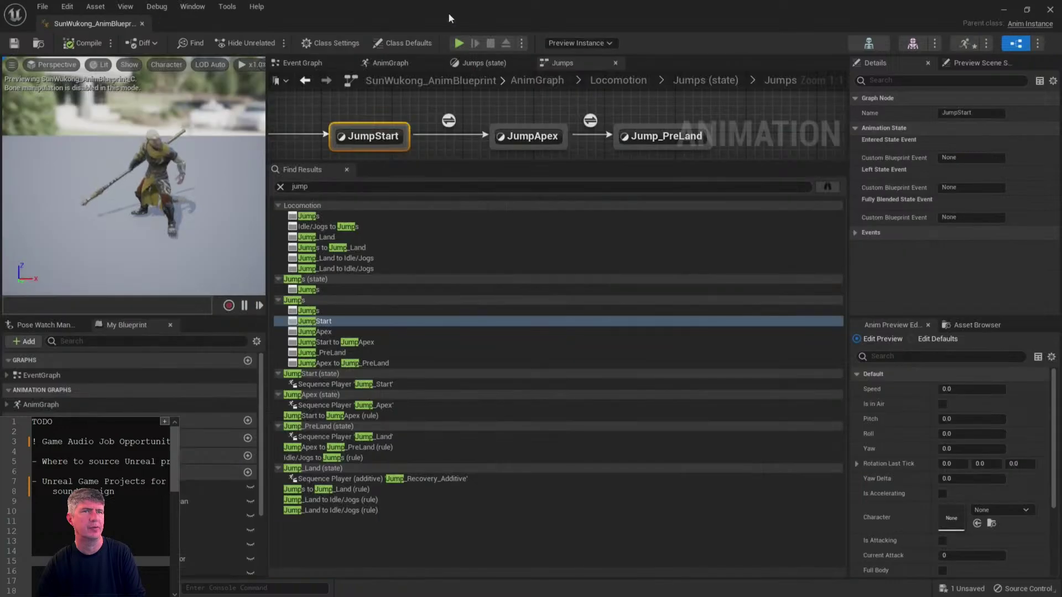
{"action": "double_click", "coordinate": [448, 12]}
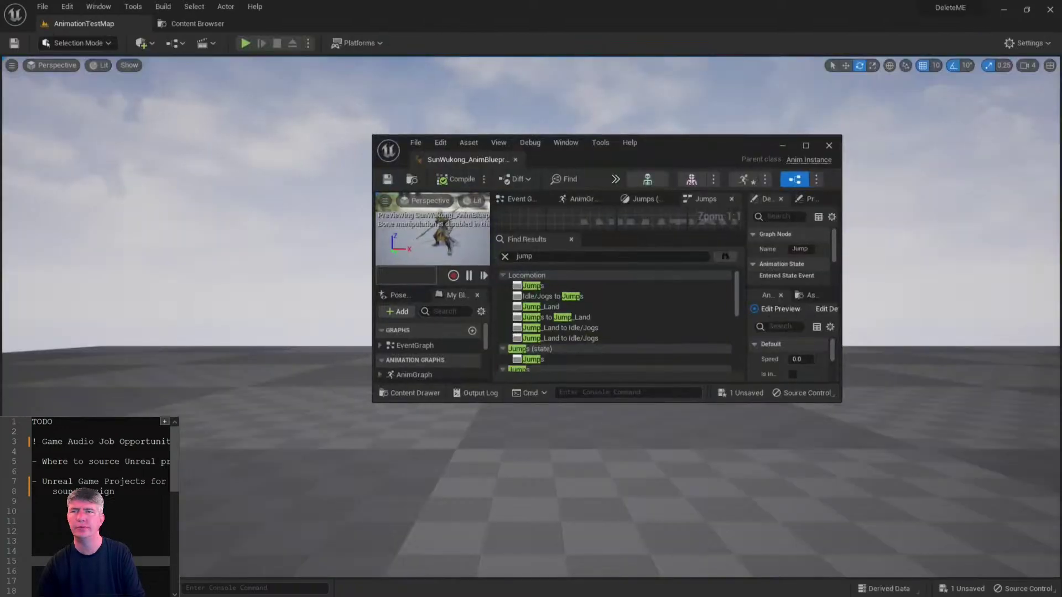
{"action": "left_click", "coordinate": [215, 24]}
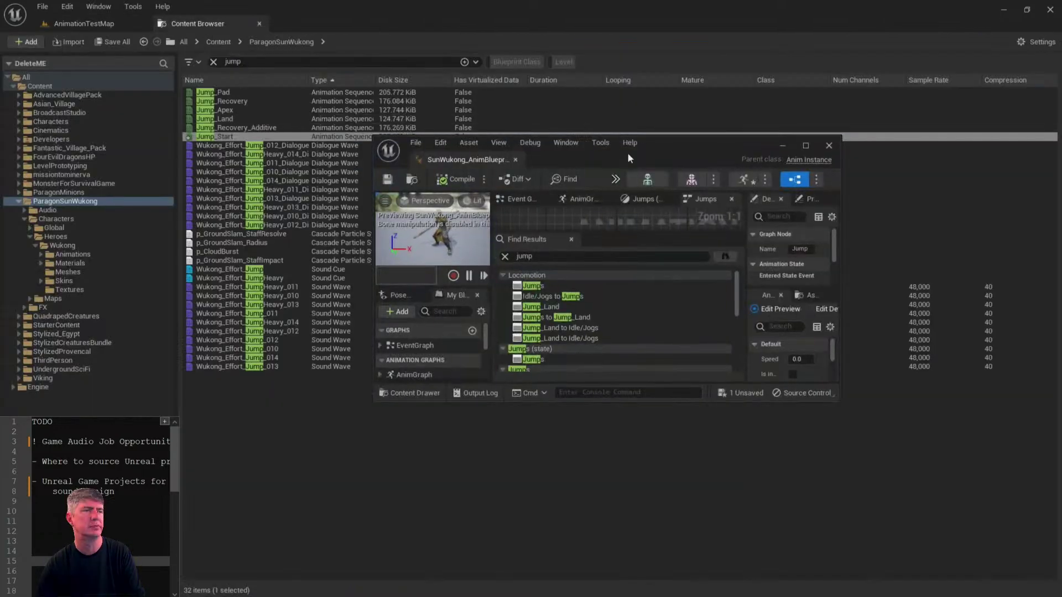
- Open the Jump_Apex animation from the jump search results and maximize its animation editor window
{"action": "left_click_drag", "start_coordinate": [627, 151], "coordinate": [0, 210]}
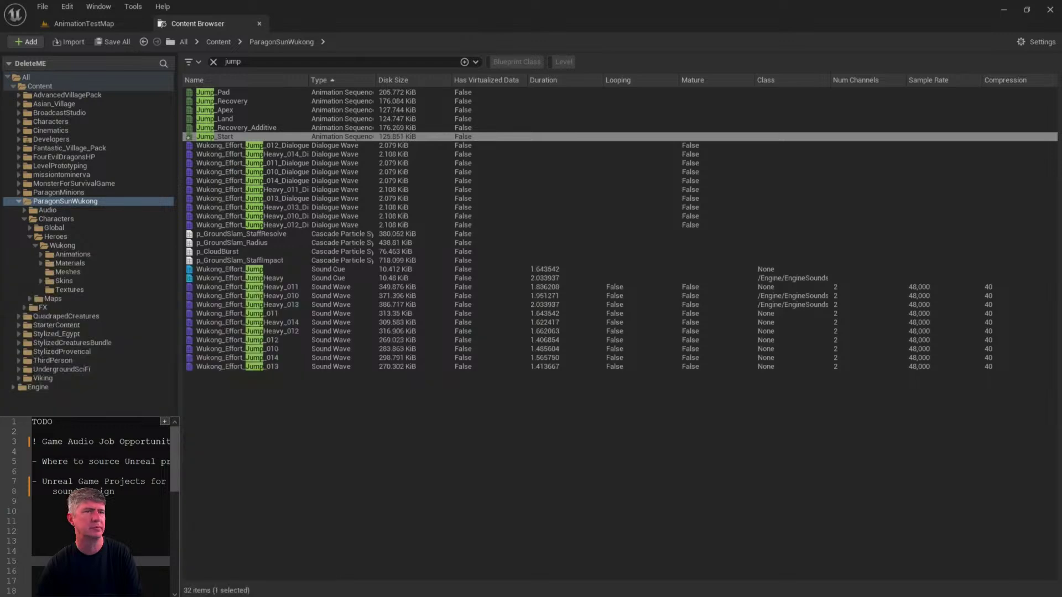
{"action": "left_click", "coordinate": [231, 111]}
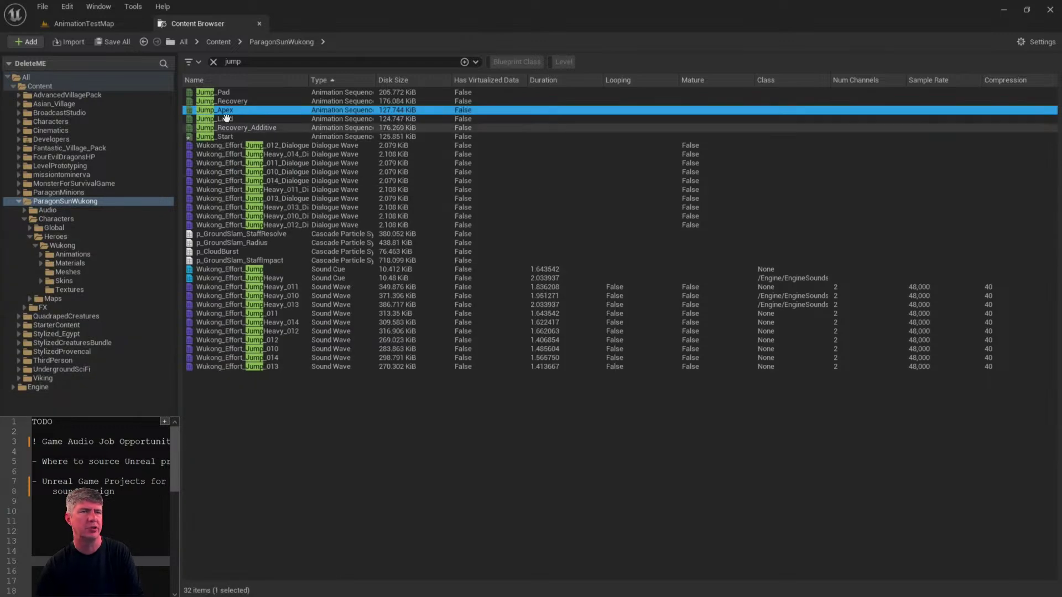
{"action": "left_click_drag", "start_coordinate": [0, 258], "coordinate": [759, 206]}
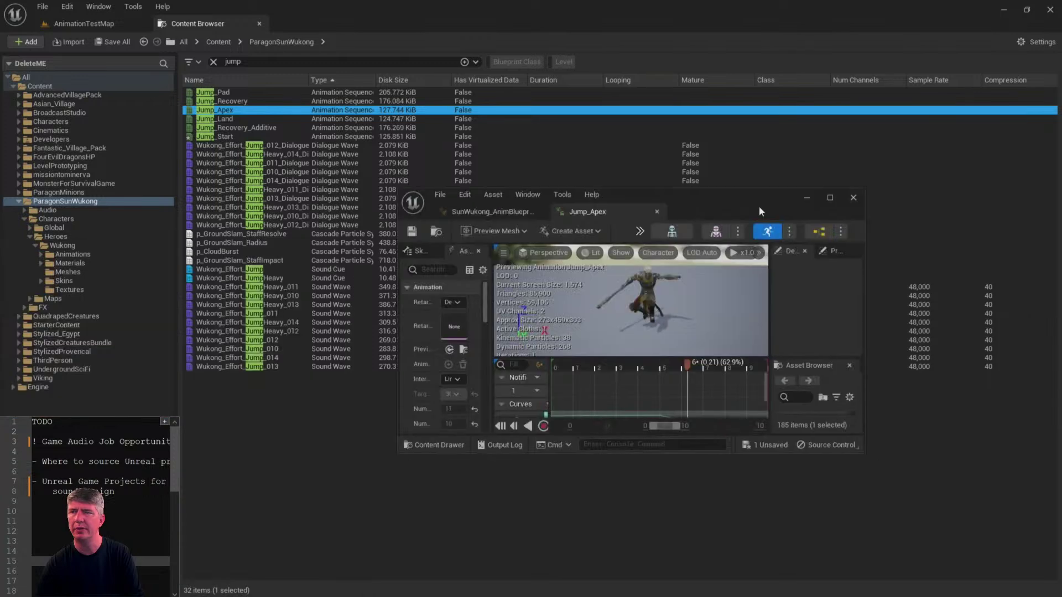
{"action": "double_click", "coordinate": [758, 204]}
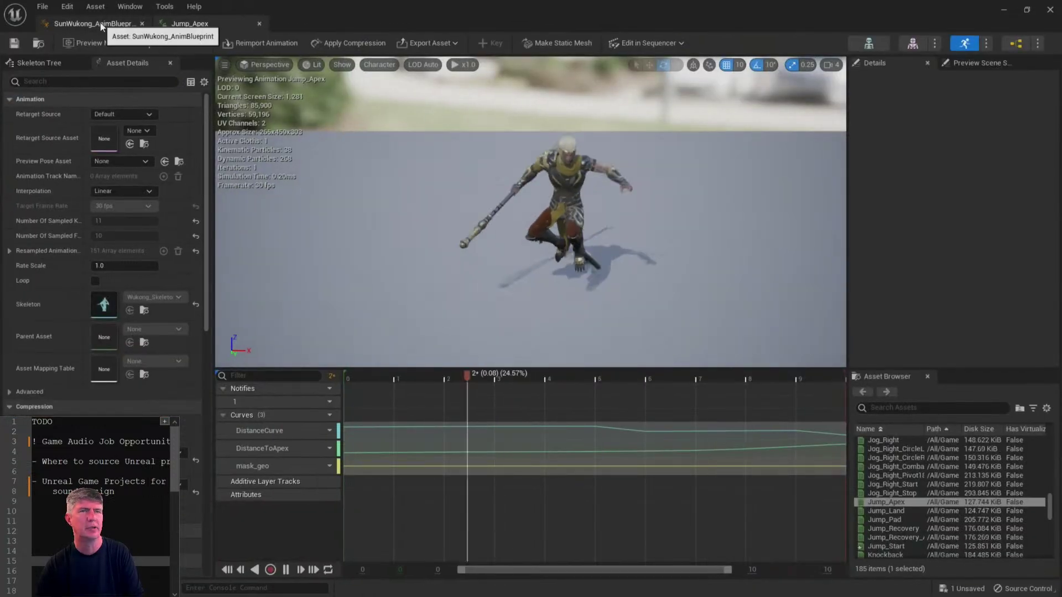
- Add a Play Sound notify to the Jump_Apex notify track and place it between frames 2 and 3
{"action": "right_click", "coordinate": [395, 407]}
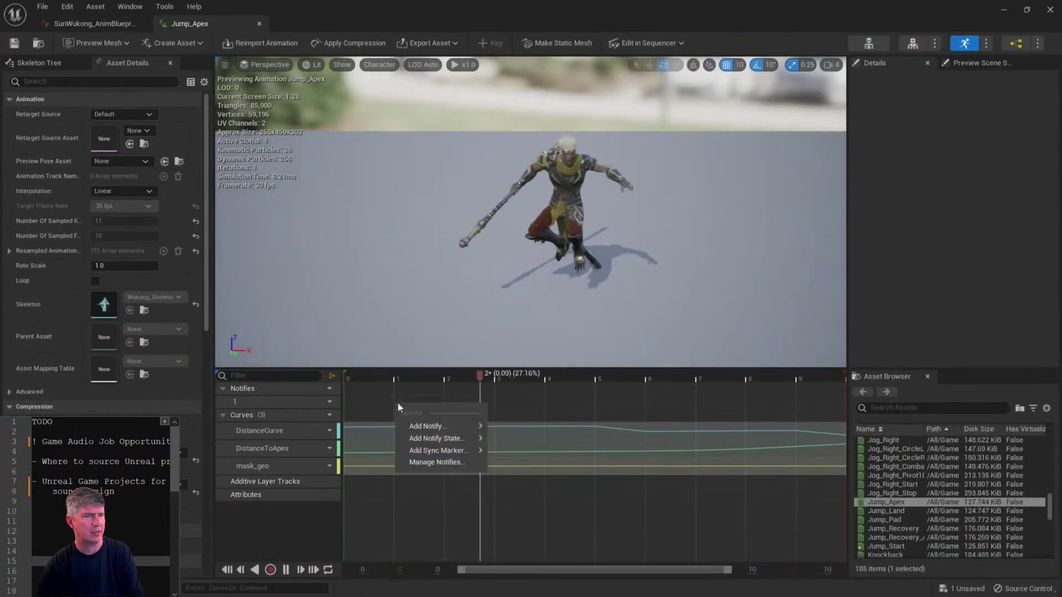
{"action": "mouse_move", "coordinate": [437, 426]}
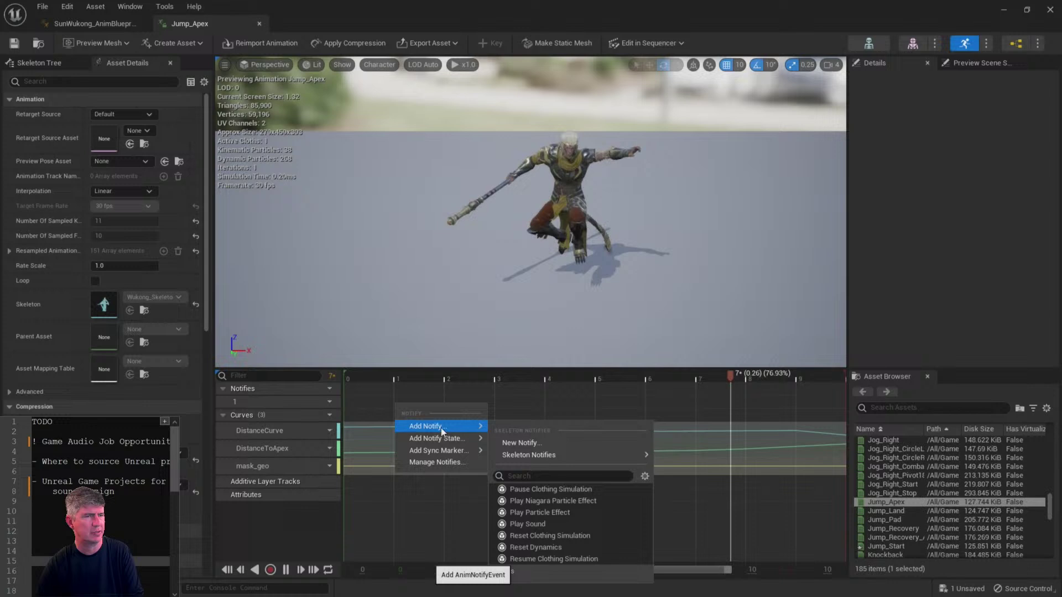
{"action": "left_click", "coordinate": [559, 525]}
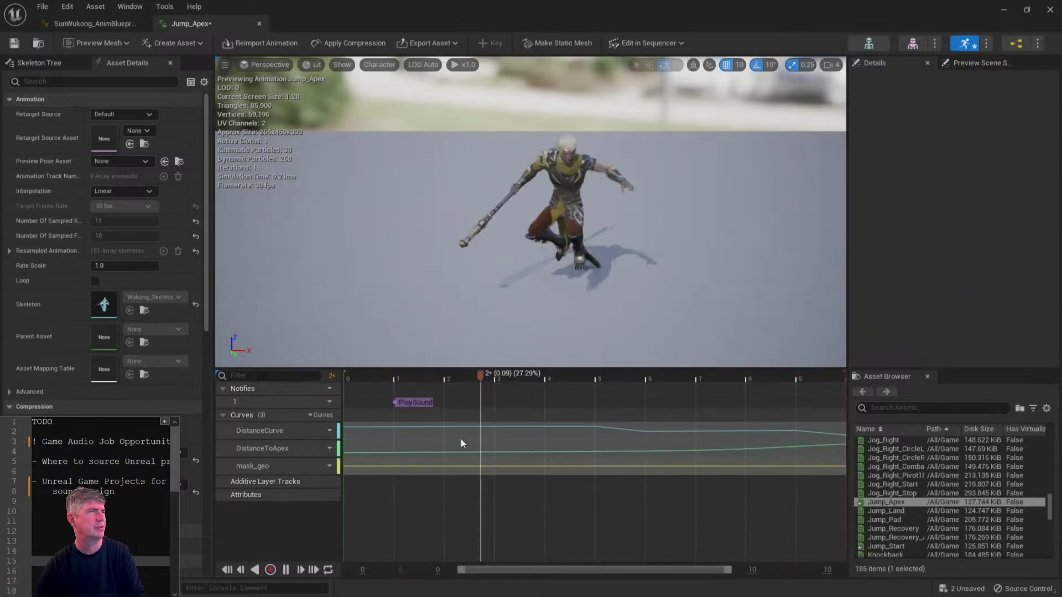
{"action": "left_click", "coordinate": [419, 404]}
{"action": "left_click_drag", "start_coordinate": [430, 407], "coordinate": [502, 405]}
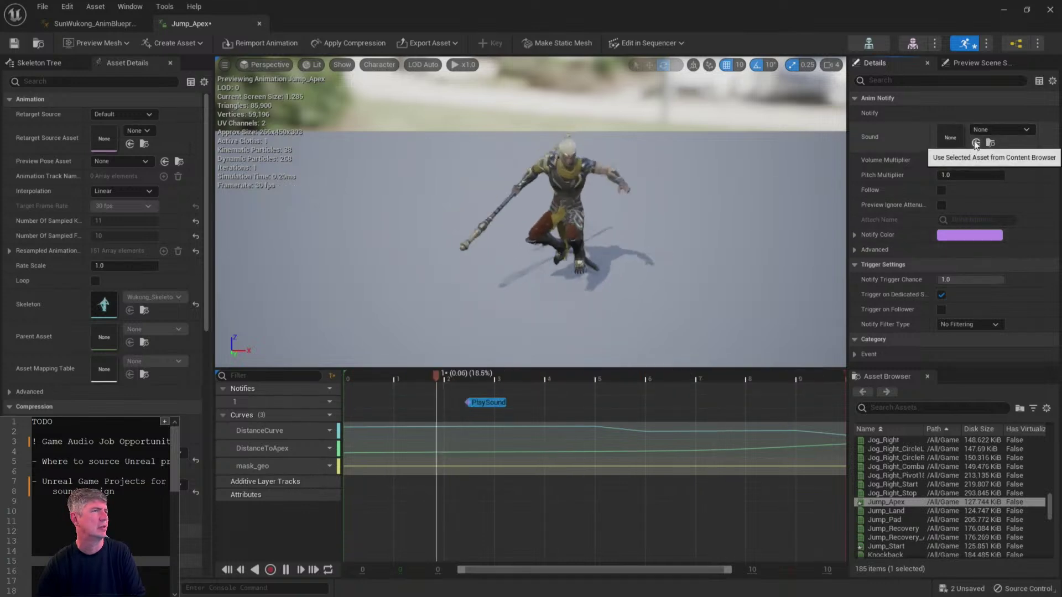
- Assign the Wukong_Effort_Jump sound cue to the new Jump_Apex notify and maximize the animation editor again
{"action": "double_click", "coordinate": [480, 15]}
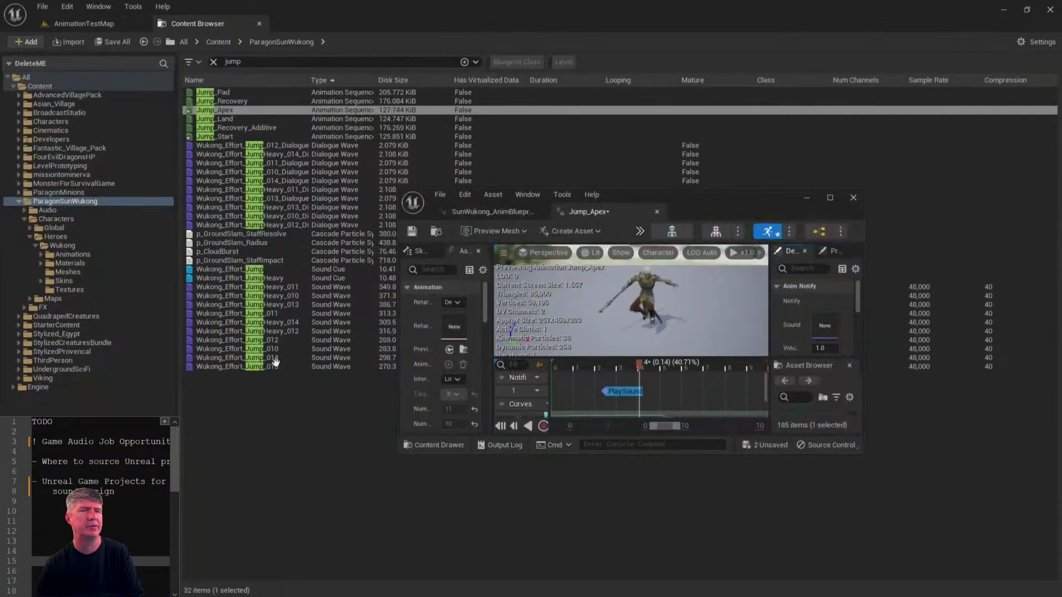
{"action": "left_click_drag", "start_coordinate": [252, 269], "coordinate": [818, 327]}
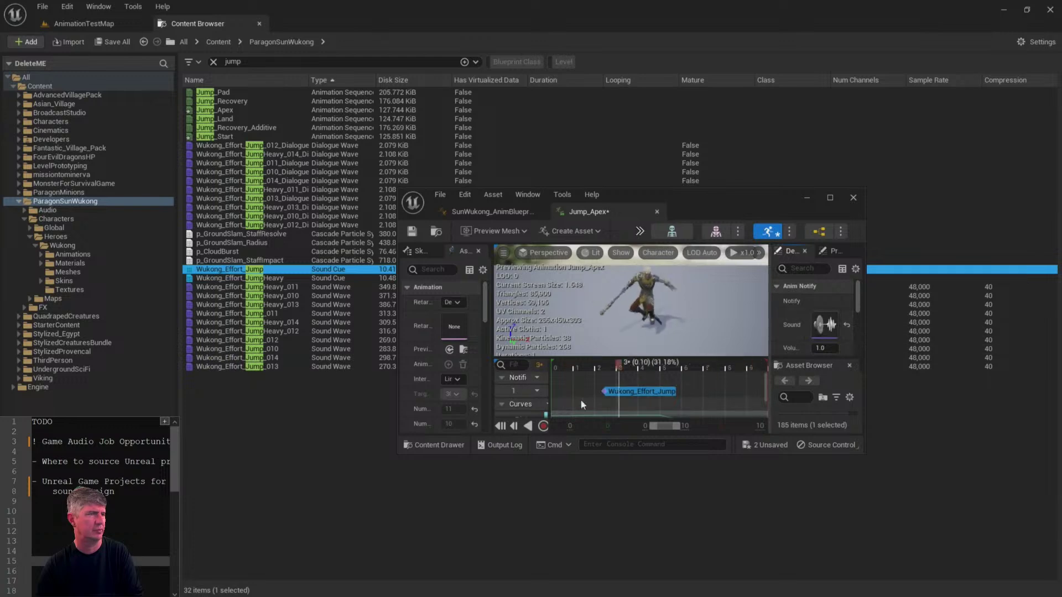
{"action": "double_click", "coordinate": [721, 206]}
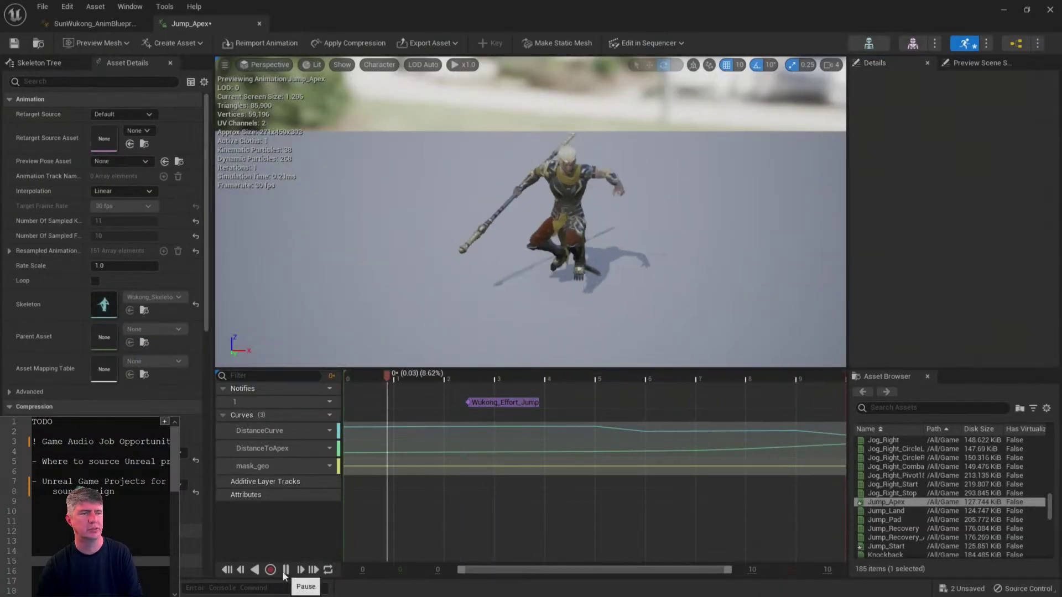
- Return to the AnimationTestMap level, move the floating editor aside, and play the level to test the jump sound
{"action": "double_click", "coordinate": [417, 5]}
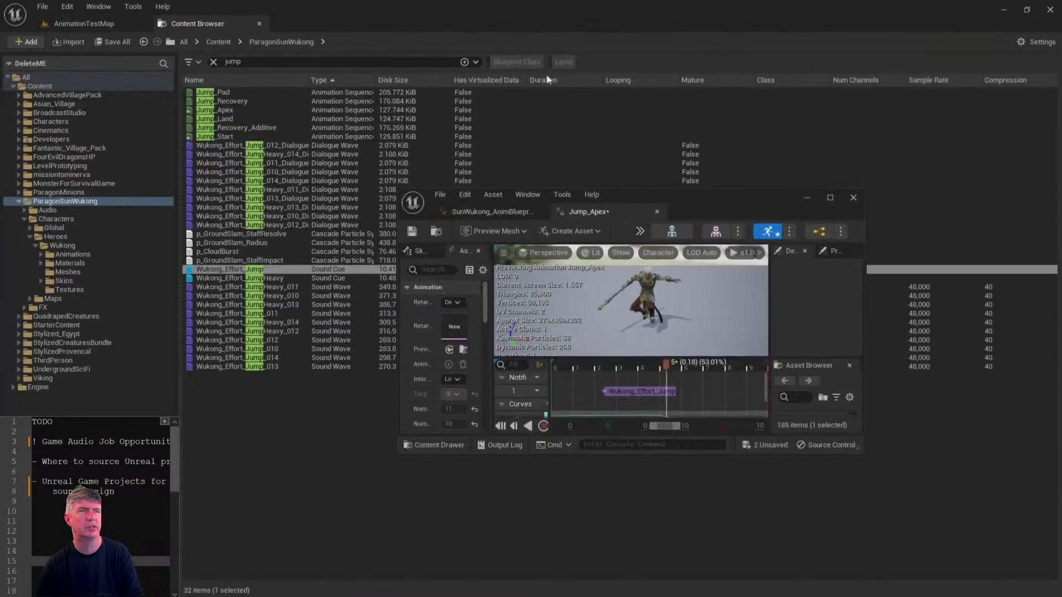
{"action": "left_click", "coordinate": [124, 25]}
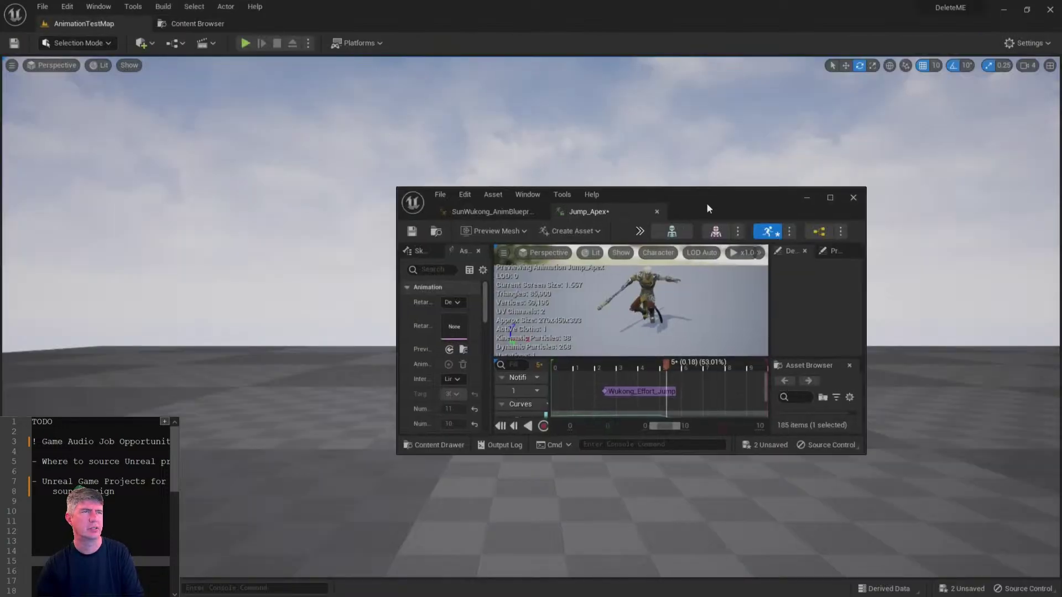
{"action": "left_click_drag", "start_coordinate": [708, 202], "coordinate": [0, 359]}
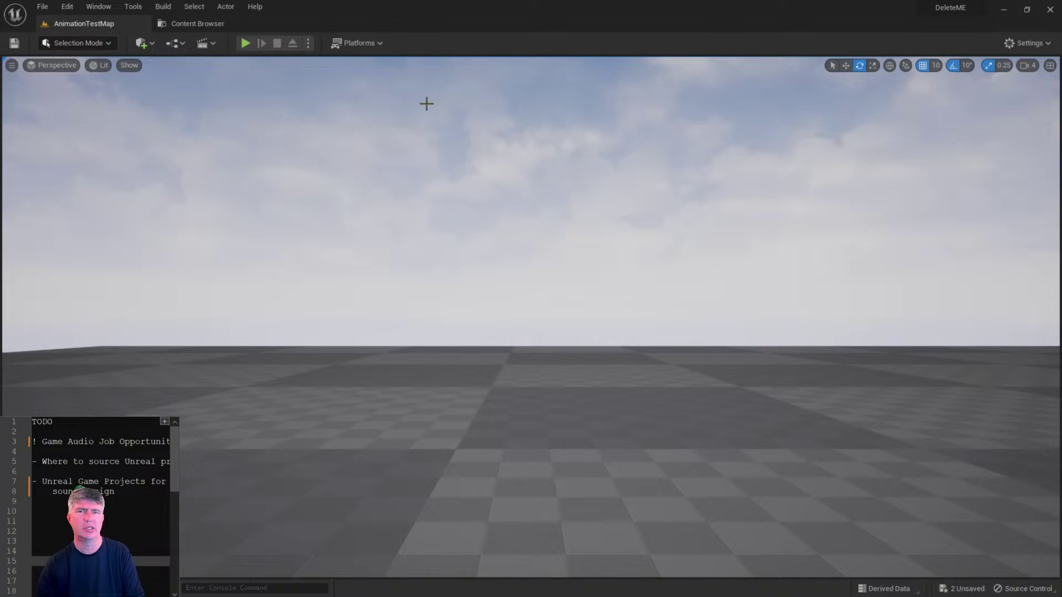
{"action": "left_click", "coordinate": [246, 42]}
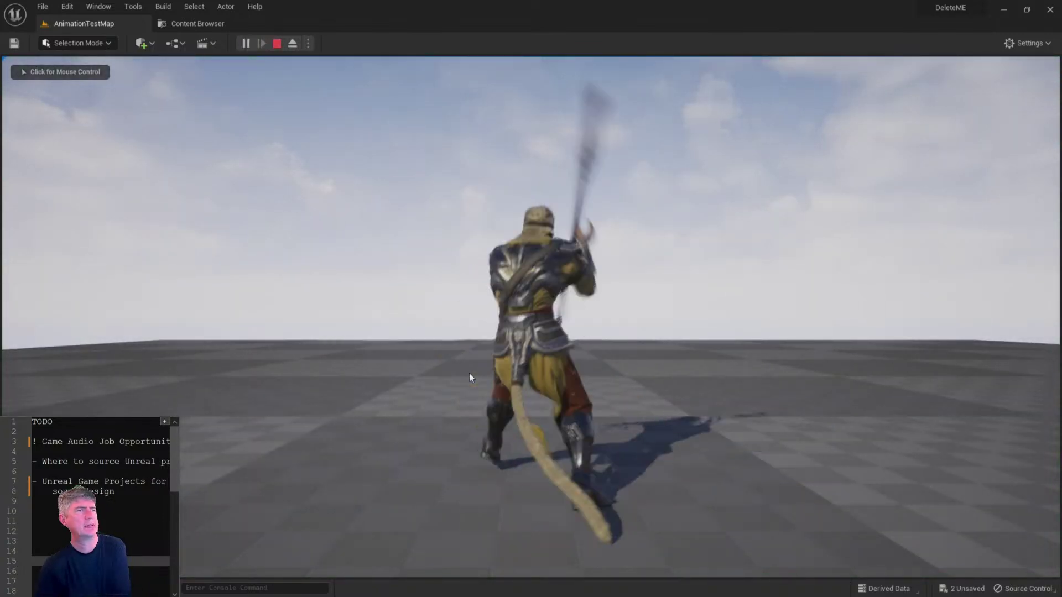
{"action": "left_click", "coordinate": [469, 374]}
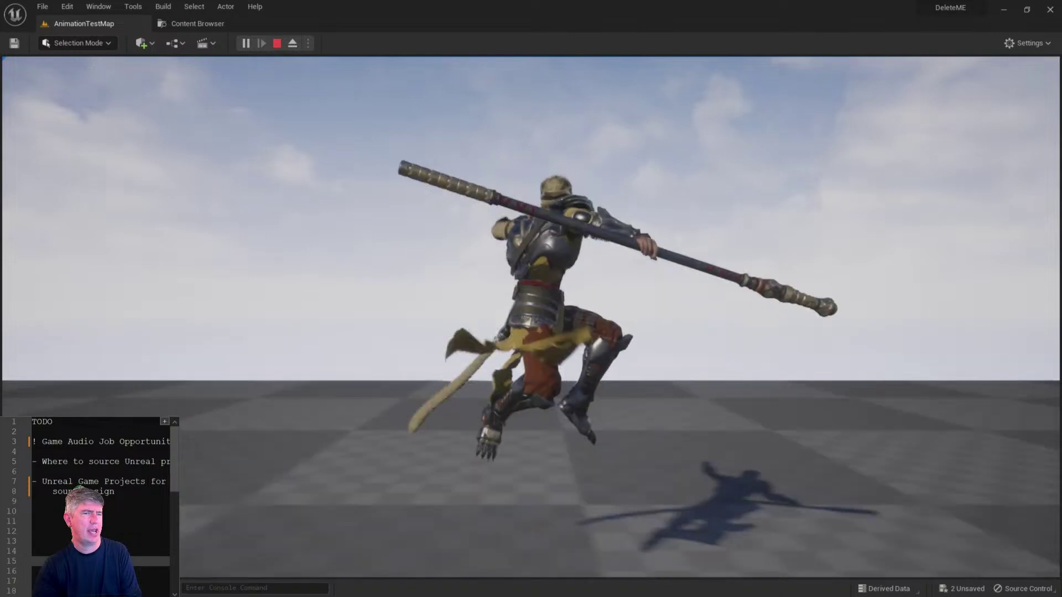
{"action": "key", "text": "shift+F1"}
- Bring the Jump_Apex editor back and move its Wukong_Effort_Jump notify to the start of the animation
{"action": "key", "text": "alt+Tab"}
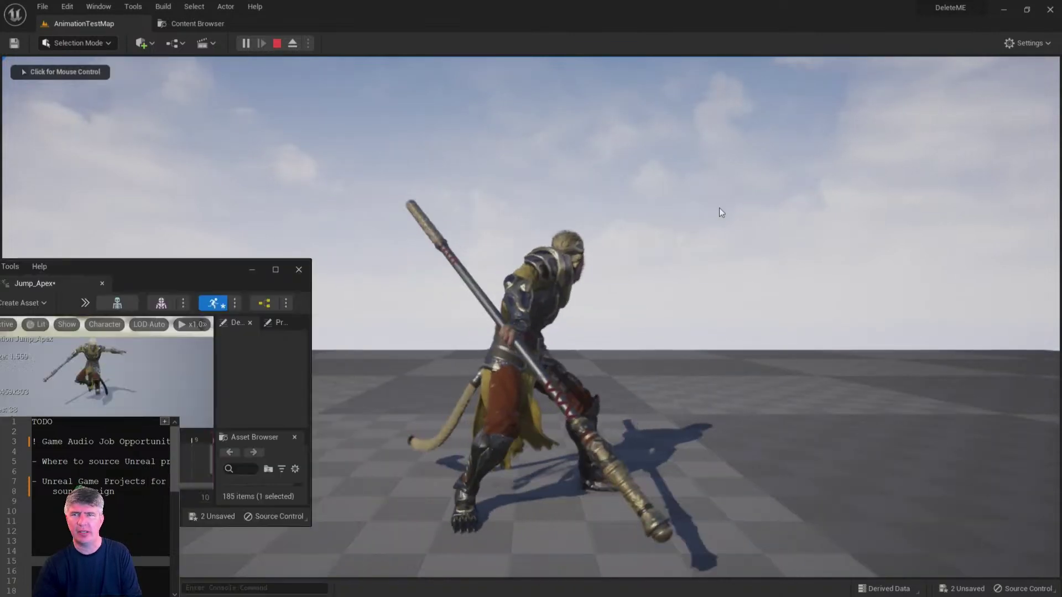
{"action": "left_click_drag", "start_coordinate": [166, 267], "coordinate": [755, 168]}
{"action": "double_click", "coordinate": [752, 166]}
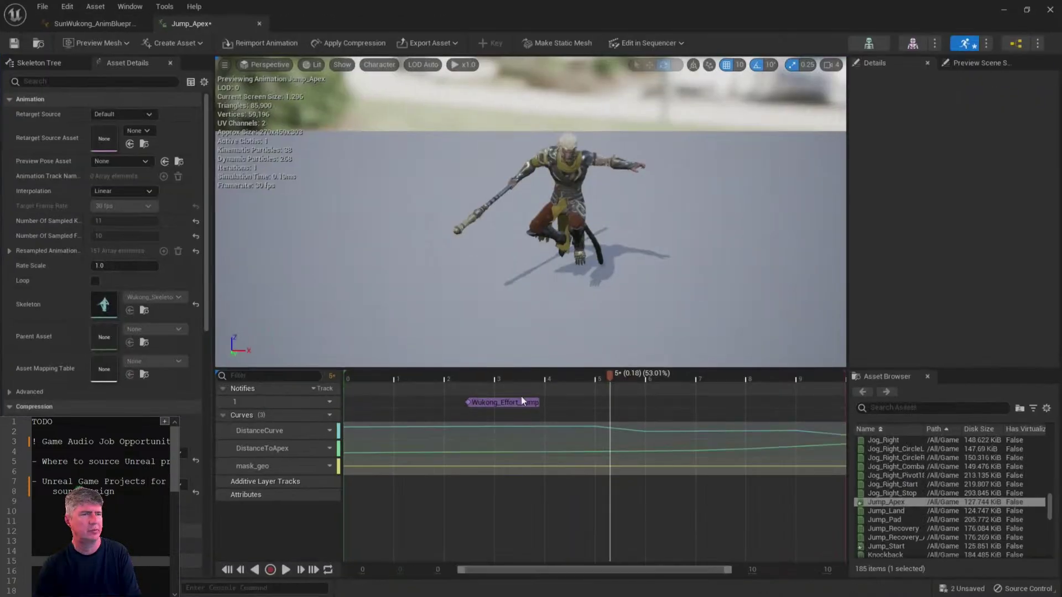
{"action": "left_click", "coordinate": [390, 403]}
{"action": "double_click", "coordinate": [692, 5]}
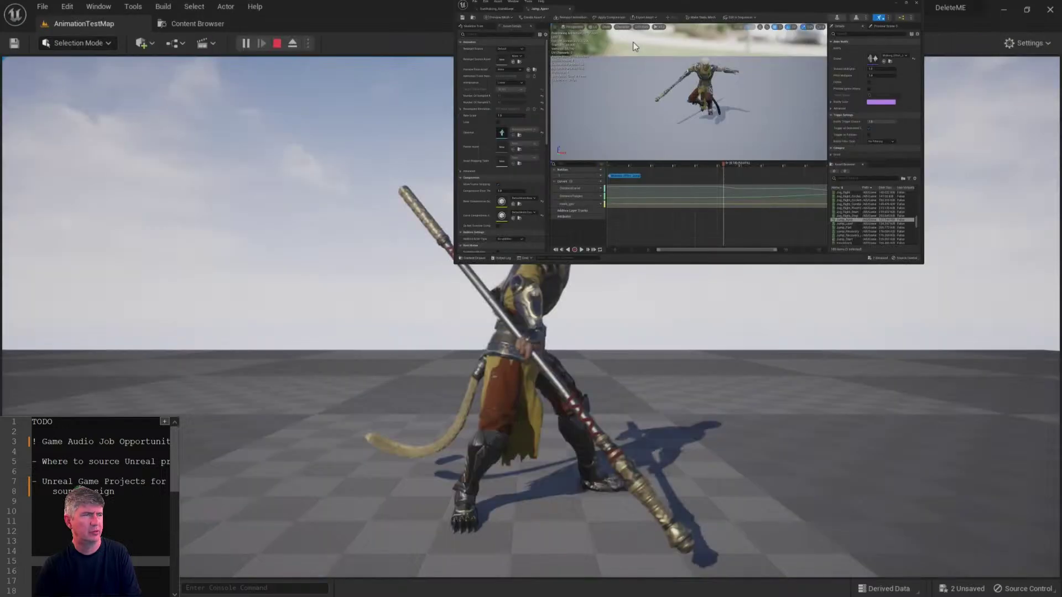
- Take control of the character in the running level and jump repeatedly to test the earlier Jump_Apex sound
{"action": "left_click", "coordinate": [437, 233]}
{"action": "left_click", "coordinate": [437, 233]}
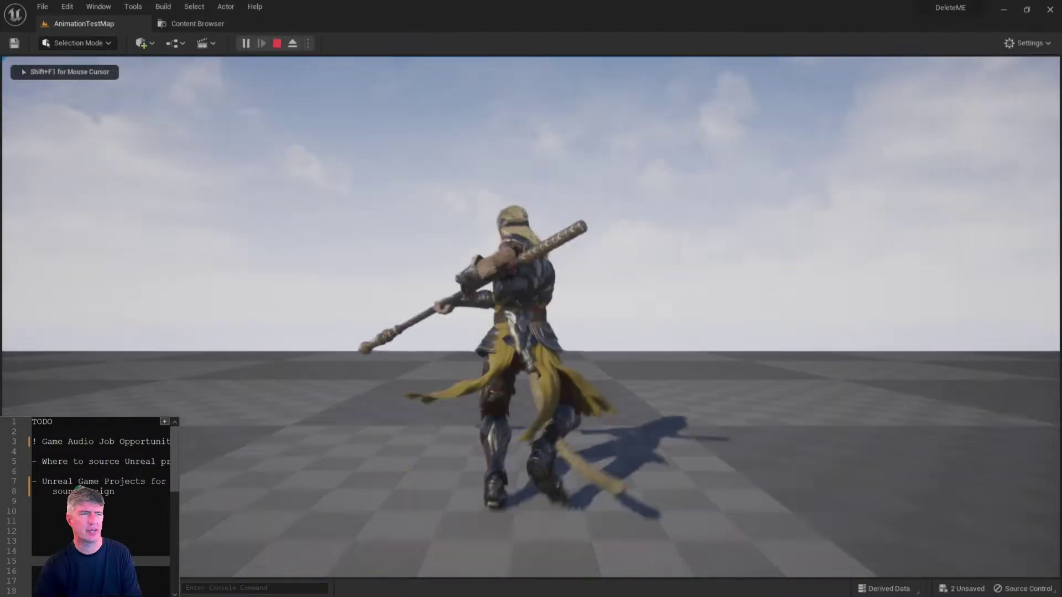
{"action": "key", "text": "space"}
{"action": "key", "text": "space"}
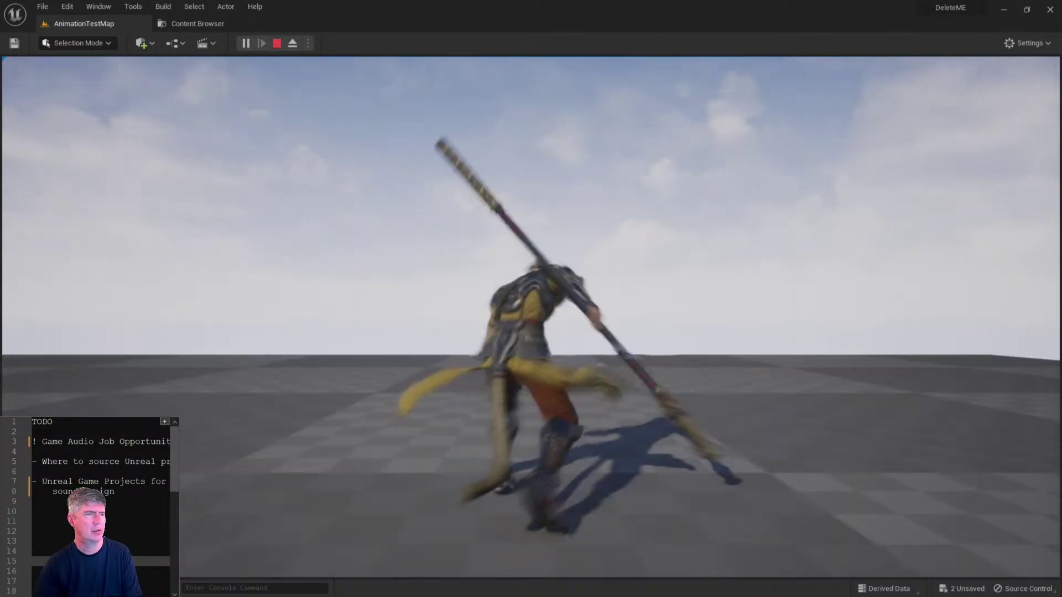
{"action": "key", "text": "space"}
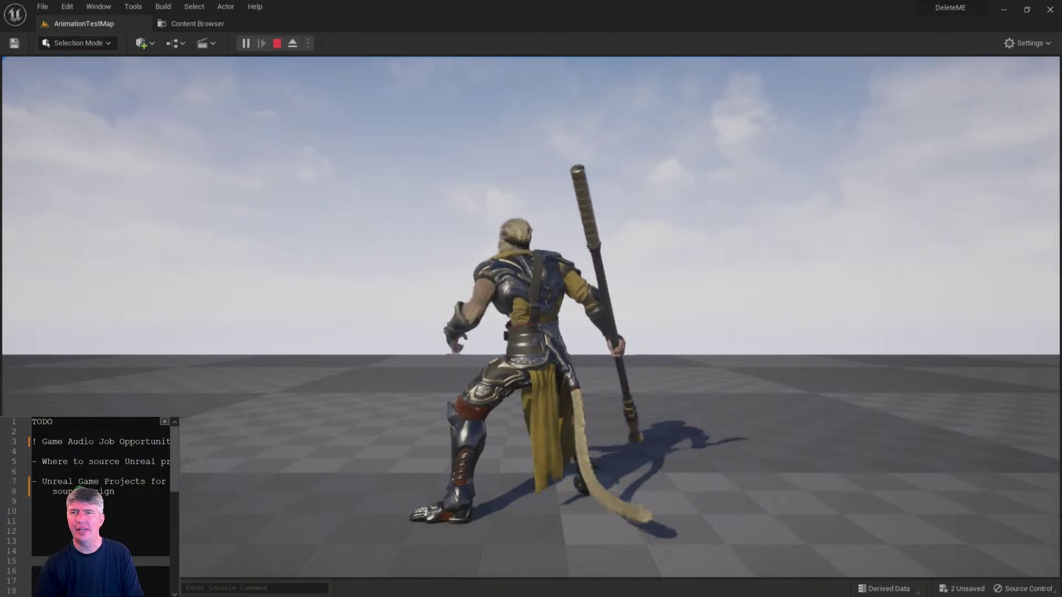
- Release the game's mouse control, bring back the animation editor, and open the Jump_Start animation maximized from the Content Browser
{"action": "key", "text": "shift+F1"}
{"action": "left_click_drag", "start_coordinate": [0, 409], "coordinate": [681, 211]}
{"action": "double_click", "coordinate": [682, 211]}
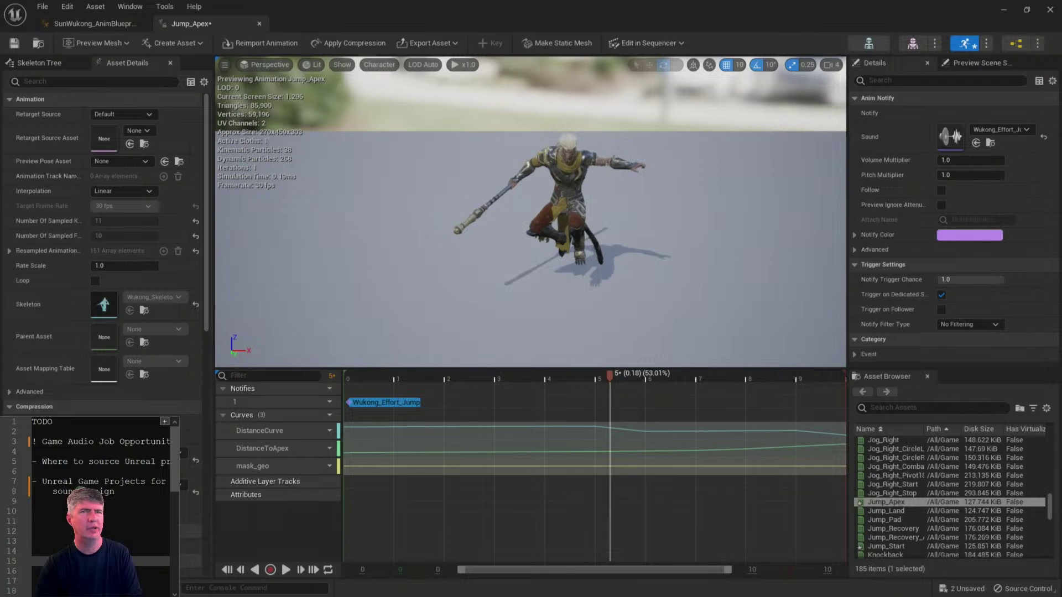
{"action": "double_click", "coordinate": [534, 5]}
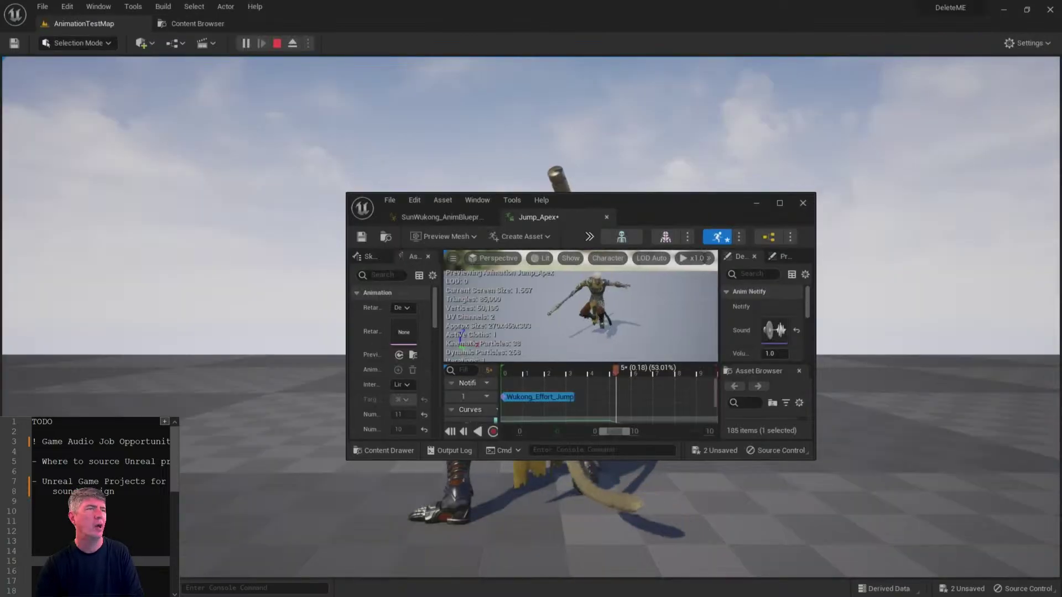
{"action": "left_click", "coordinate": [177, 23]}
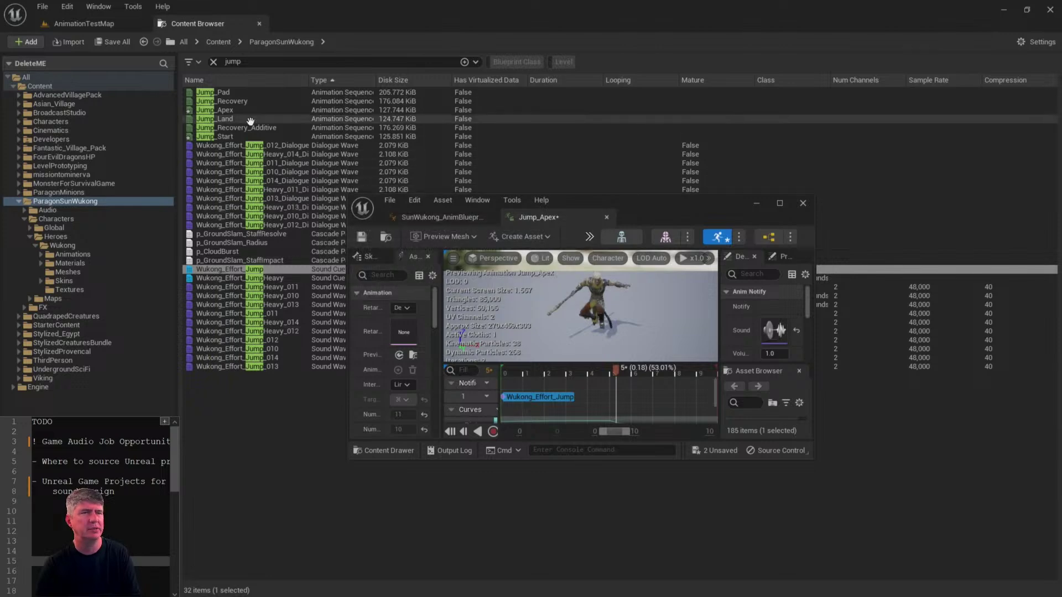
{"action": "left_click", "coordinate": [233, 137]}
{"action": "double_click", "coordinate": [232, 137]}
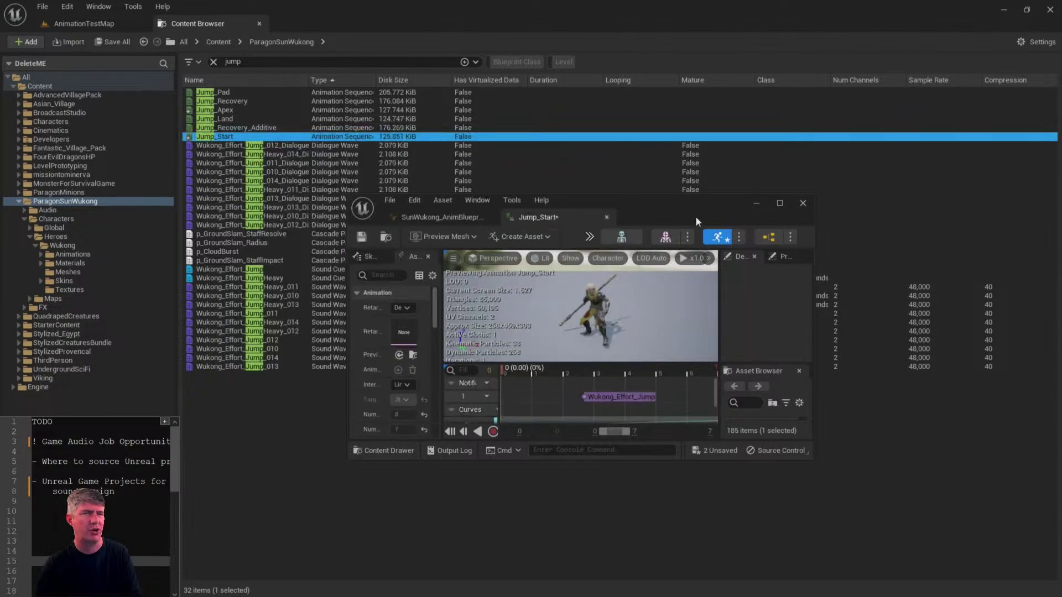
{"action": "double_click", "coordinate": [682, 205]}
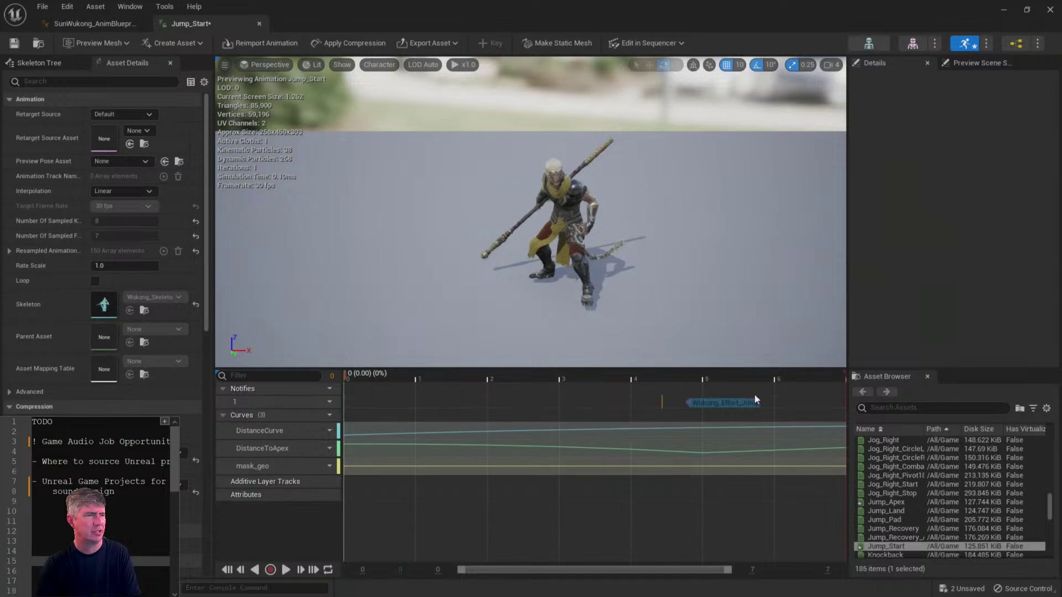
- Move the Wukong_Effort_Jump notify in Jump_Start to between frames 5 and 6, and return to the running level
{"action": "left_click", "coordinate": [789, 402]}
{"action": "left_click", "coordinate": [95, 23]}
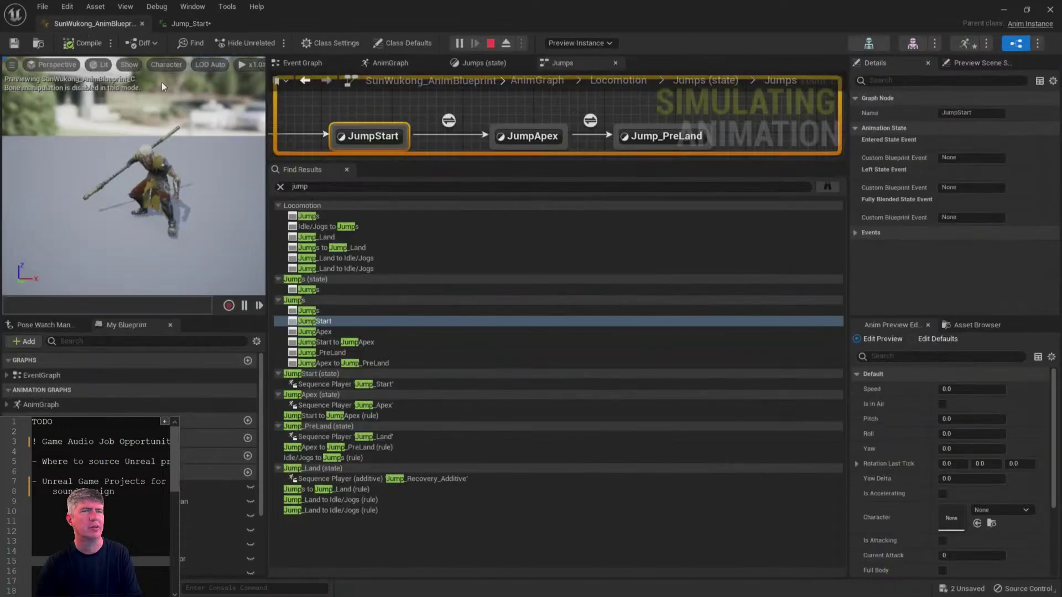
{"action": "left_click", "coordinate": [210, 25]}
{"action": "left_click_drag", "start_coordinate": [443, 15], "coordinate": [422, 250]}
{"action": "left_click", "coordinate": [95, 26]}
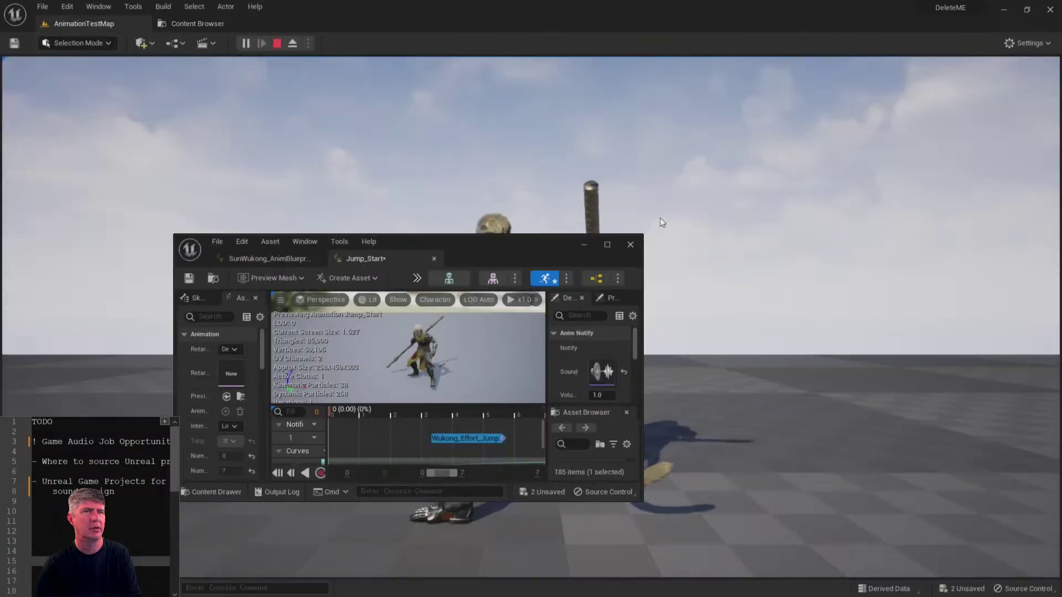
- Test the character's jump sound in the running level with the Jump_Start editor moved out of the way
{"action": "left_click", "coordinate": [662, 221]}
{"action": "key", "text": "space"}
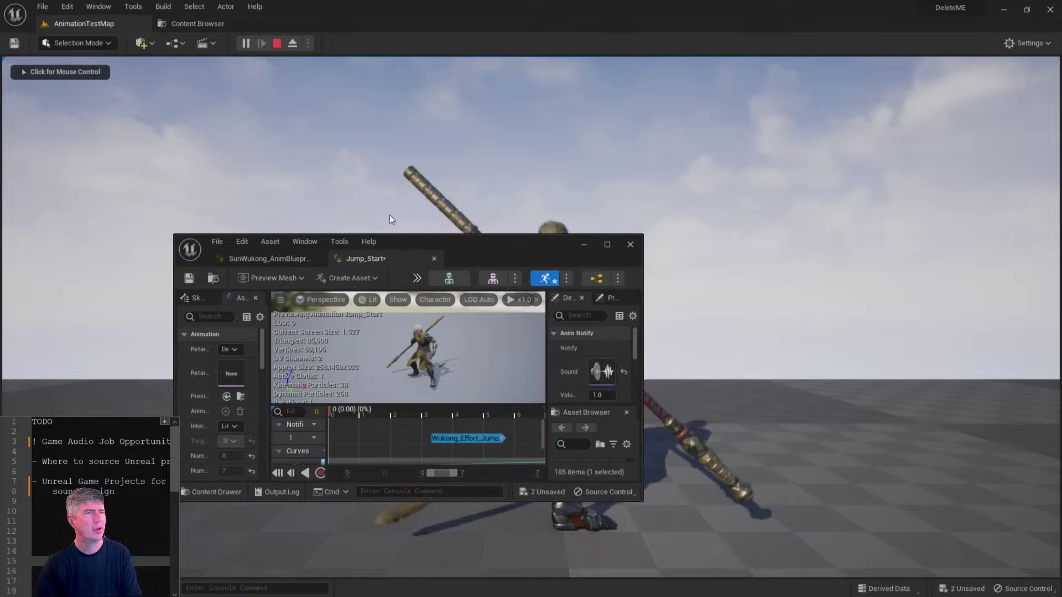
{"action": "left_click_drag", "start_coordinate": [547, 239], "coordinate": [995, 157]}
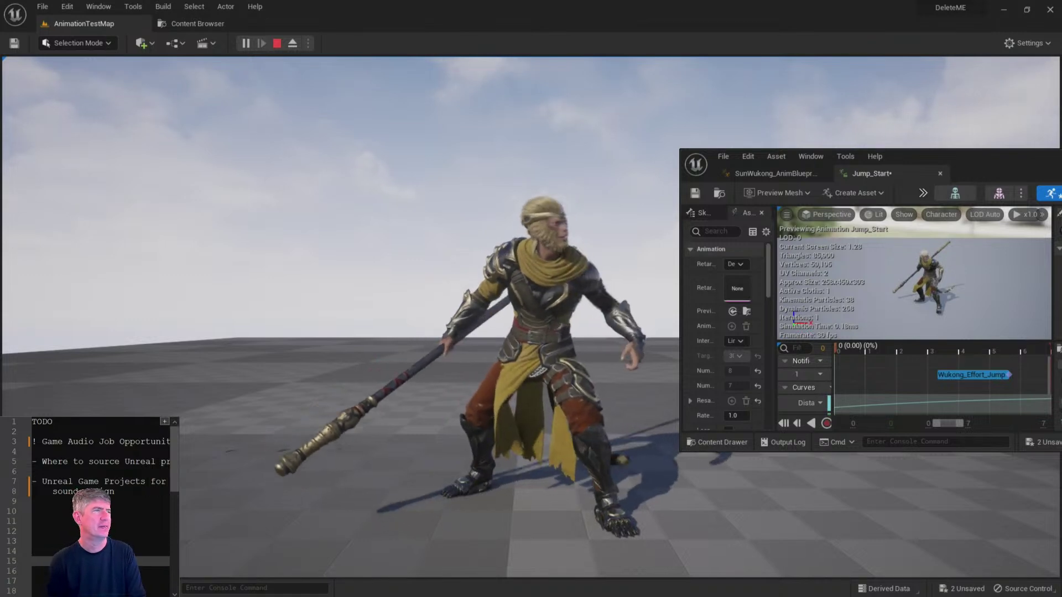
{"action": "key", "text": "shift+F1"}
- Return to the Content Browser, clear the jump search in the ParagonSunWukong folder, and filter the assets by Level
{"action": "left_click_drag", "start_coordinate": [1000, 159], "coordinate": [370, 194]}
{"action": "left_click", "coordinate": [508, 193]}
{"action": "left_click", "coordinate": [190, 22]}
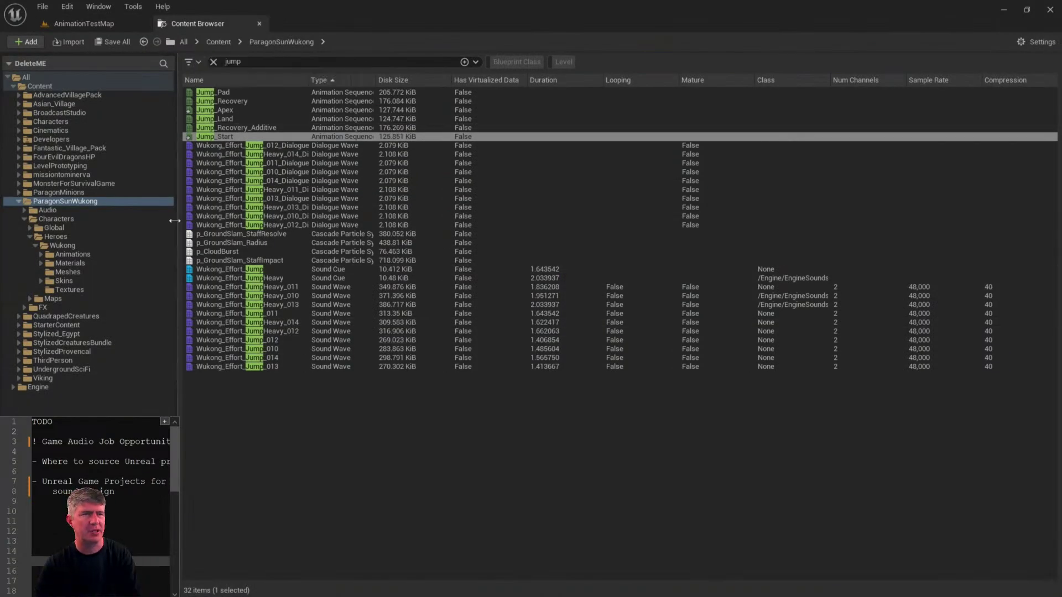
{"action": "left_click", "coordinate": [78, 201]}
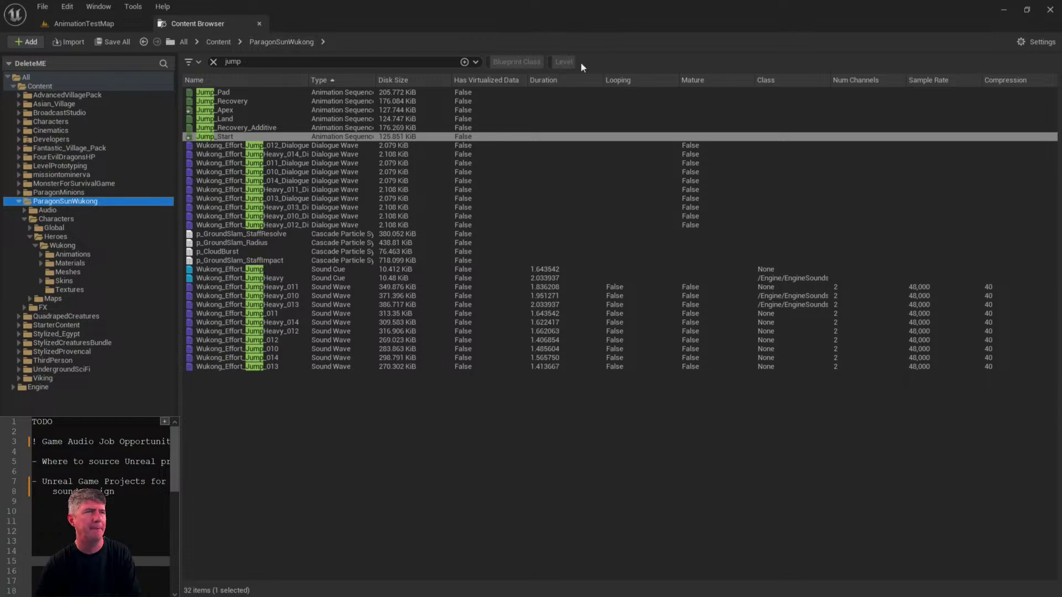
{"action": "left_click_drag", "start_coordinate": [191, 54], "coordinate": [189, 55]}
{"action": "key", "text": "BackSpace"}
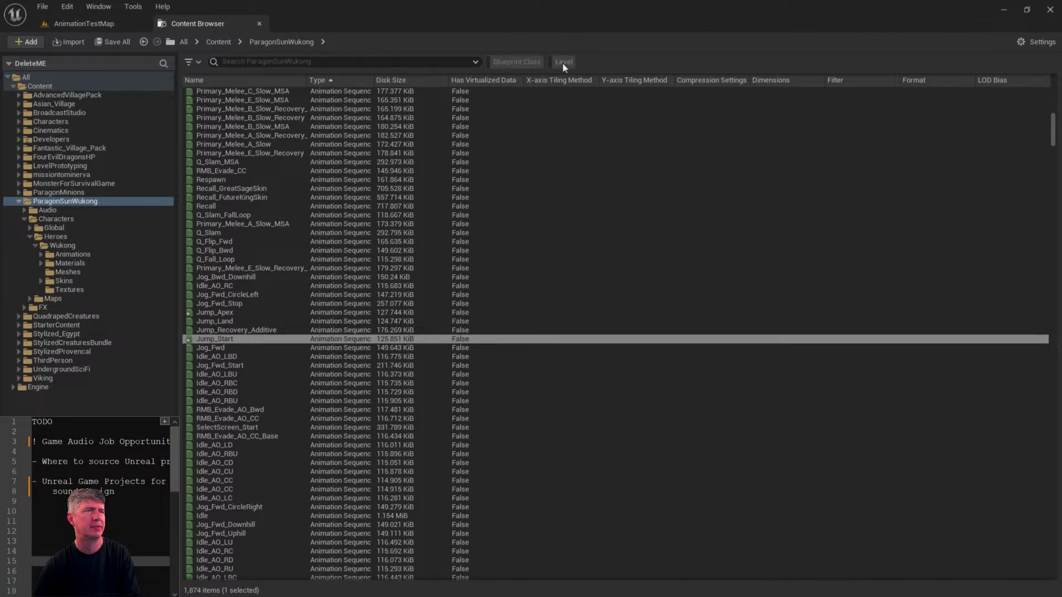
{"action": "left_click", "coordinate": [563, 61]}
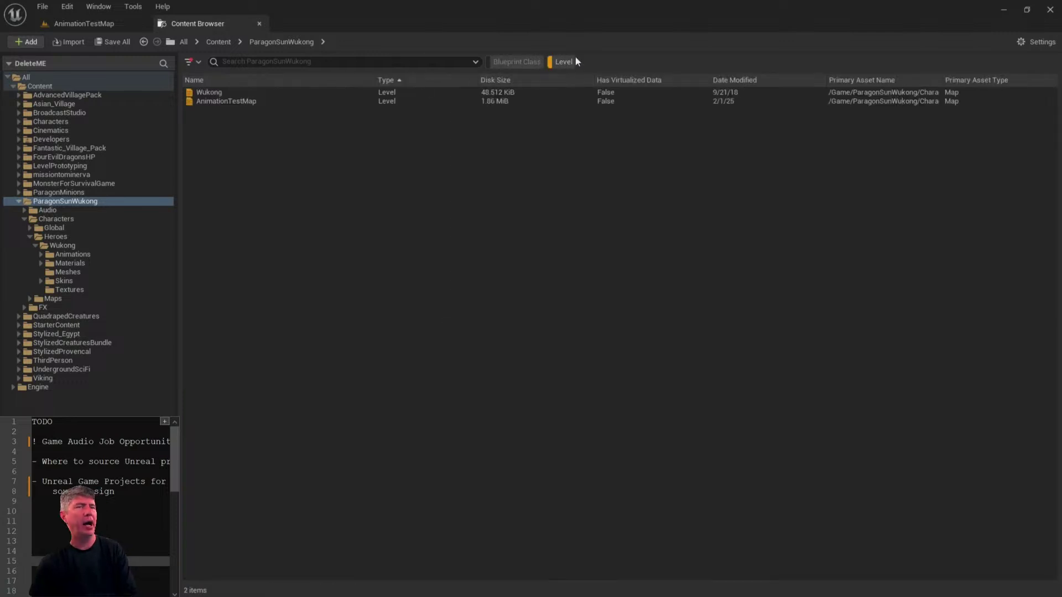
- Review the asset filter categories available in the Content Browser, including the Sounds asset types
{"action": "left_click", "coordinate": [189, 61]}
{"action": "mouse_move", "coordinate": [239, 90]}
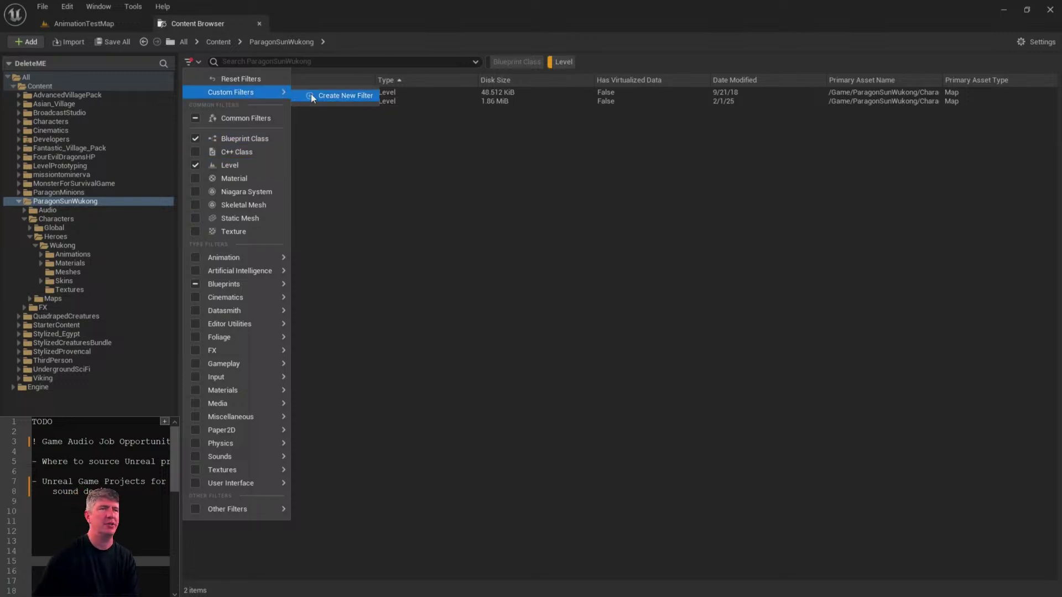
{"action": "mouse_move", "coordinate": [235, 285]}
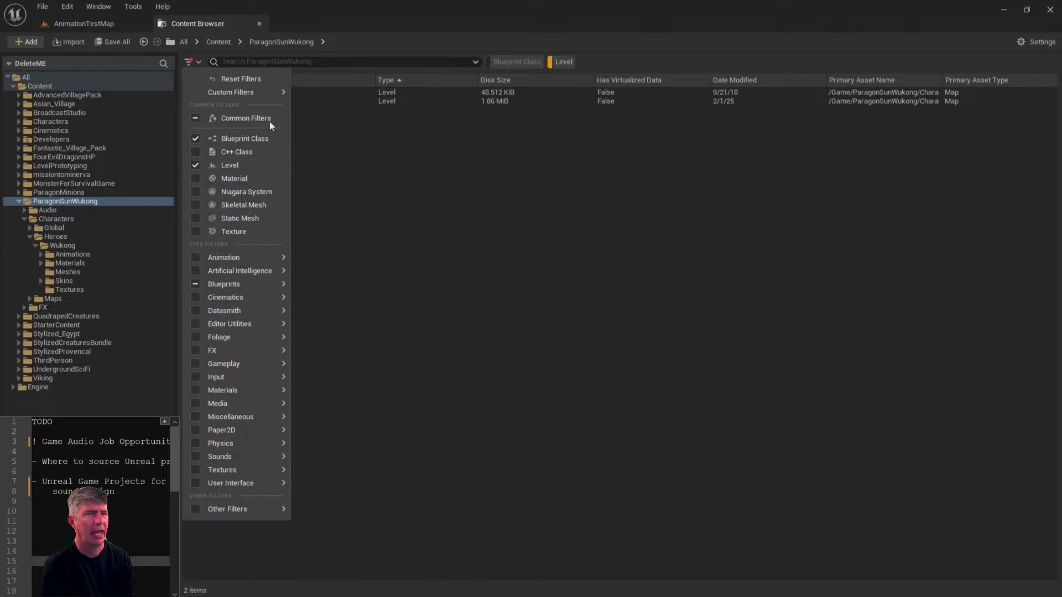
{"action": "mouse_move", "coordinate": [243, 458]}
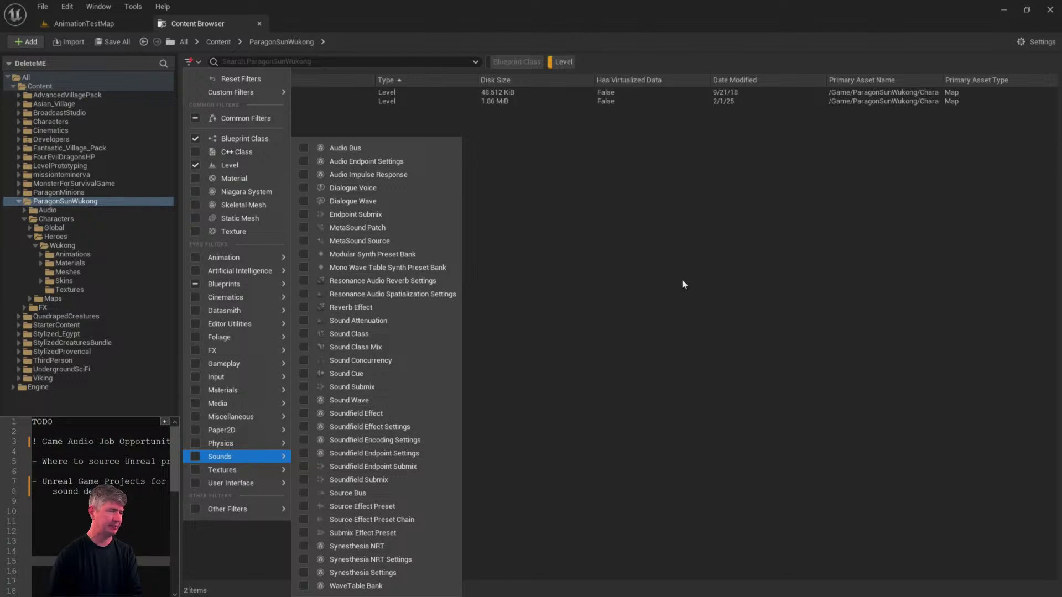
{"action": "left_click", "coordinate": [670, 288]}
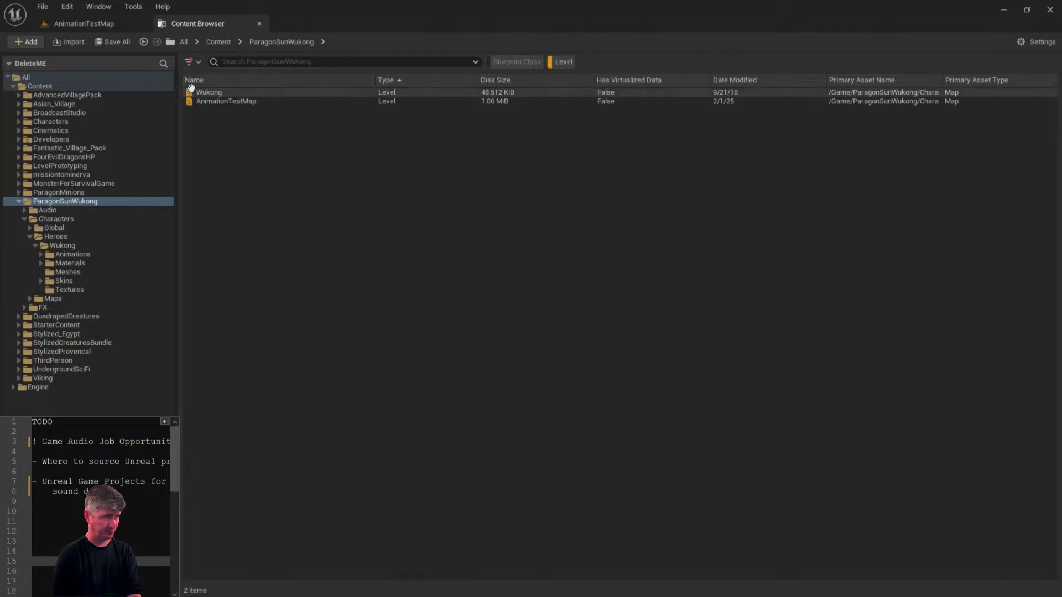
{"action": "left_click", "coordinate": [196, 61]}
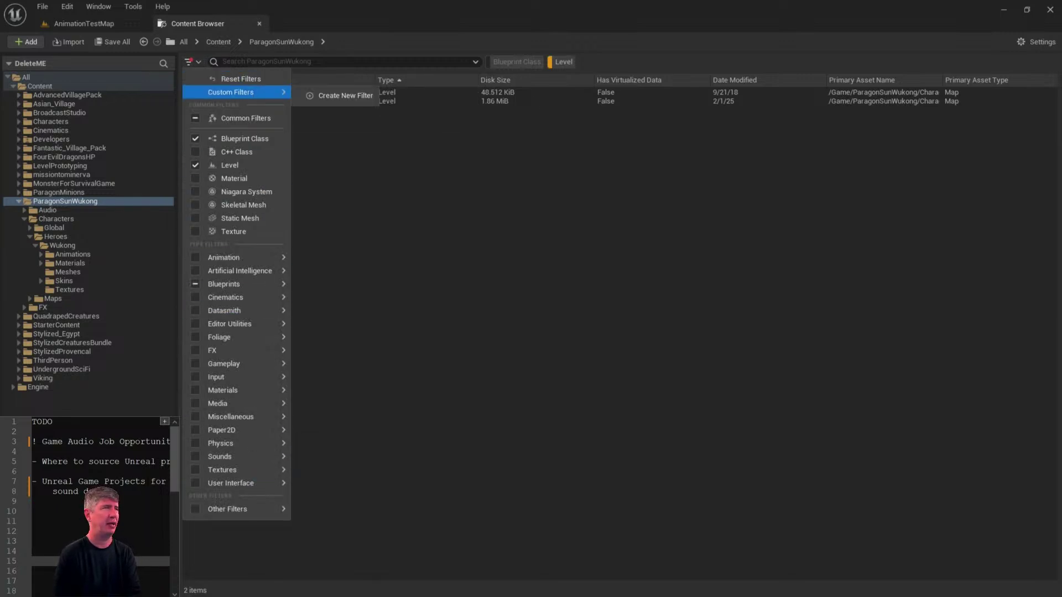
- Switch the Content Browser's filter display to Vertical, and return it to Horizontal
{"action": "left_click", "coordinate": [1035, 42]}
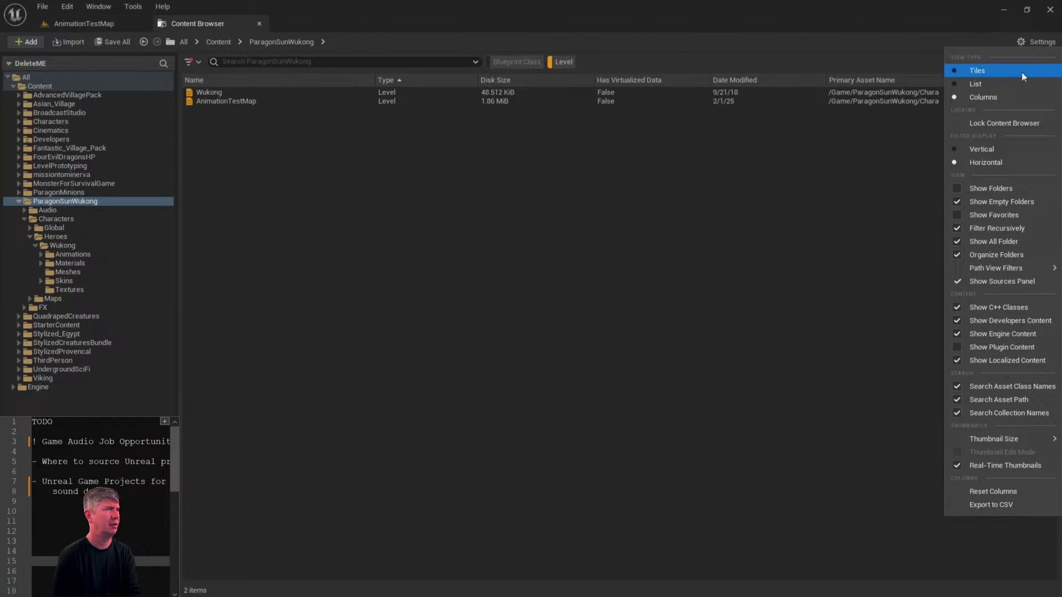
{"action": "left_click", "coordinate": [982, 151]}
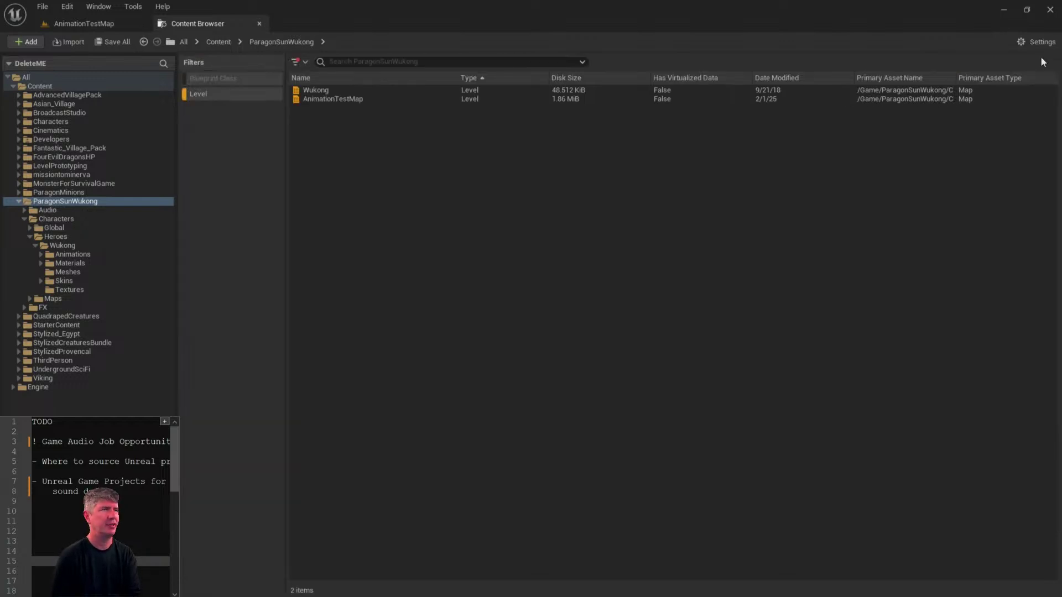
{"action": "left_click", "coordinate": [1035, 43]}
{"action": "left_click", "coordinate": [982, 162]}
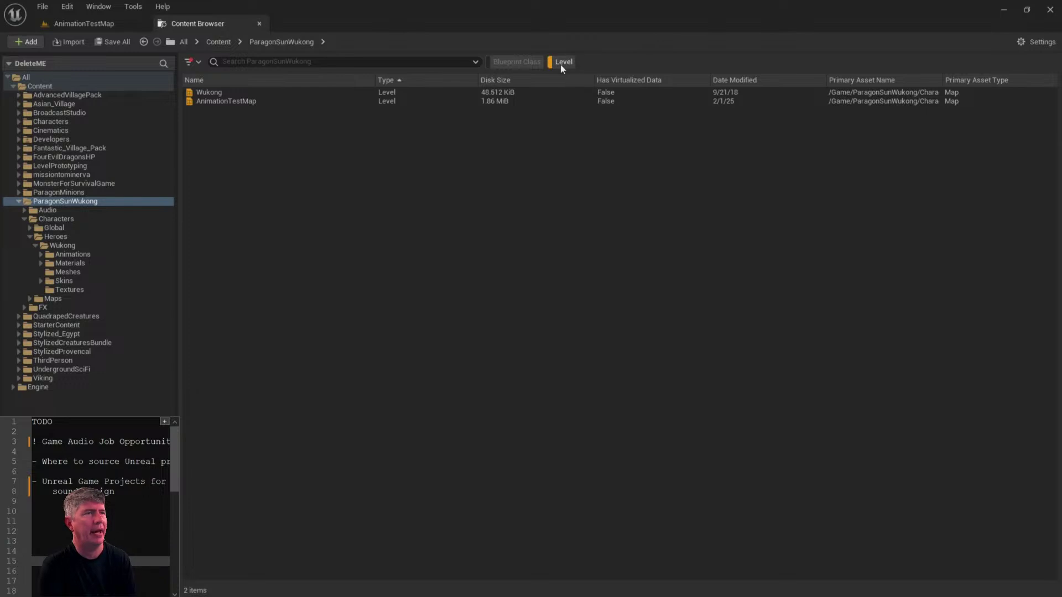
- Open the Wukong level without saving the modified animations, ending the running play session, and show its viewport
{"action": "double_click", "coordinate": [219, 102]}
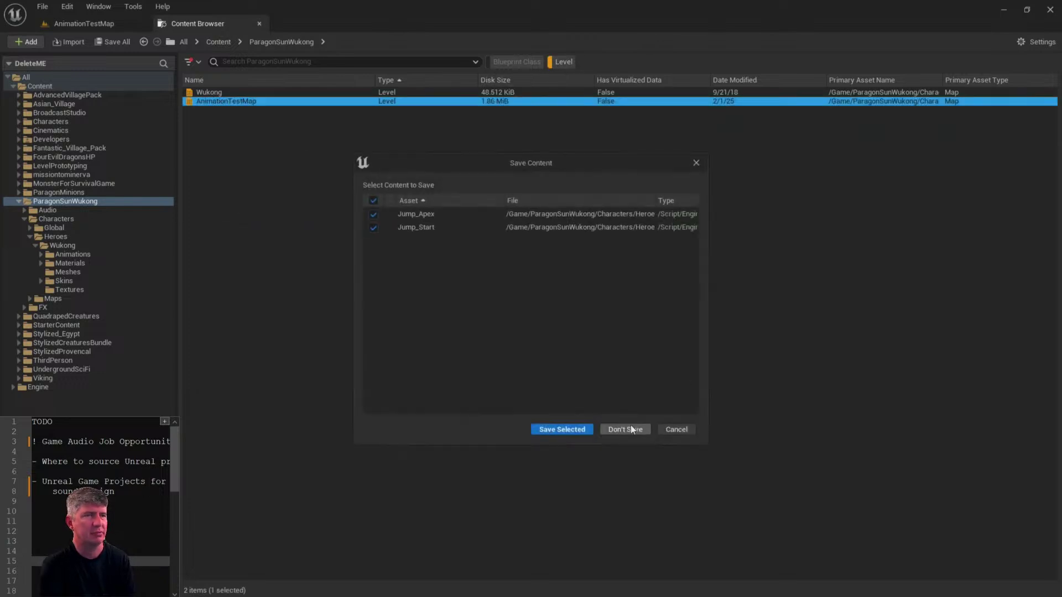
{"action": "left_click", "coordinate": [667, 430]}
{"action": "double_click", "coordinate": [210, 93]}
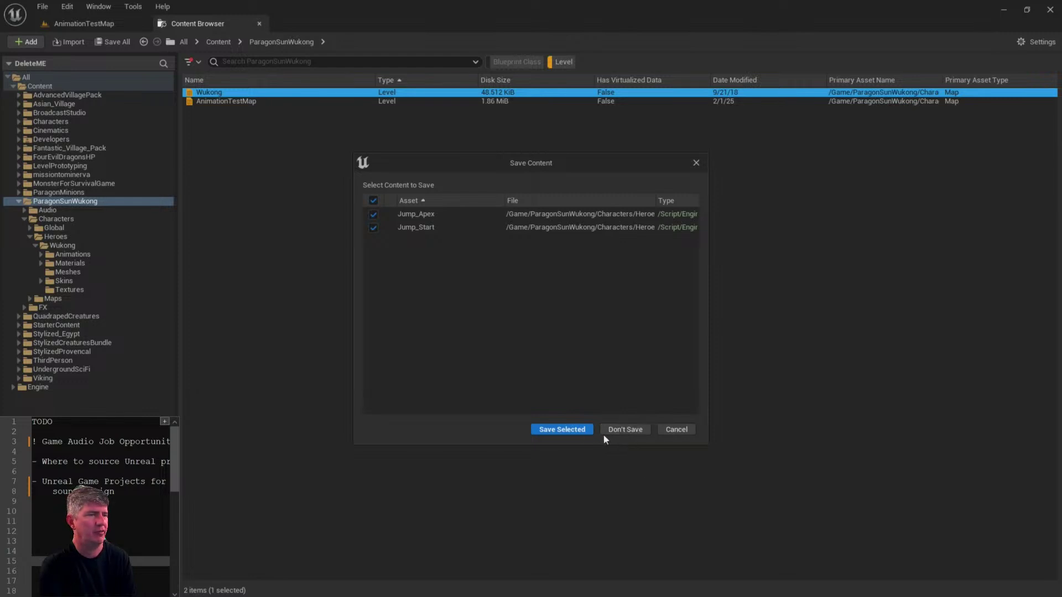
{"action": "left_click", "coordinate": [618, 430]}
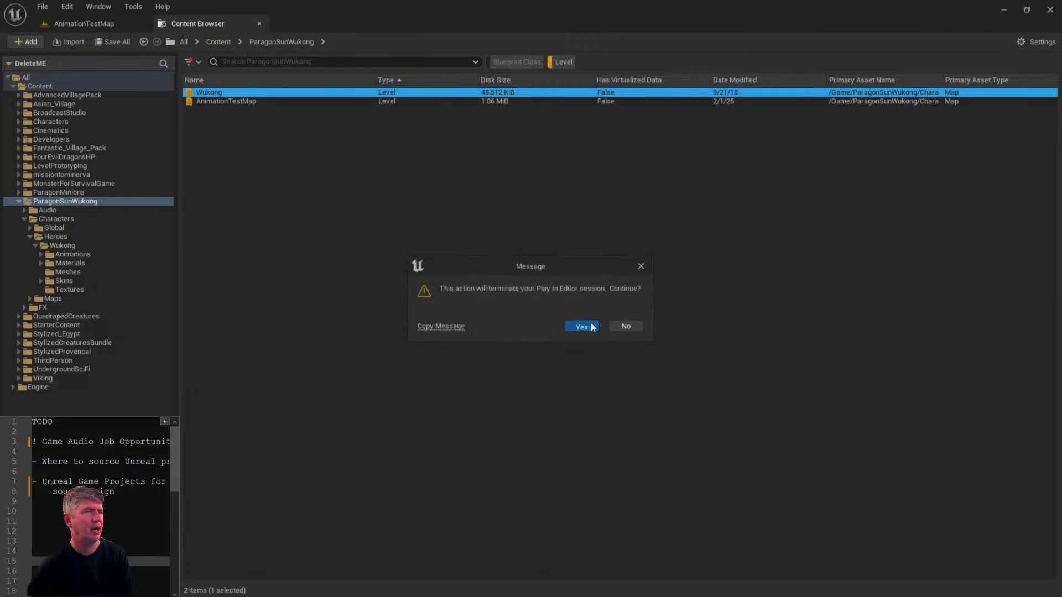
{"action": "left_click", "coordinate": [592, 328]}
{"action": "left_click", "coordinate": [117, 26]}
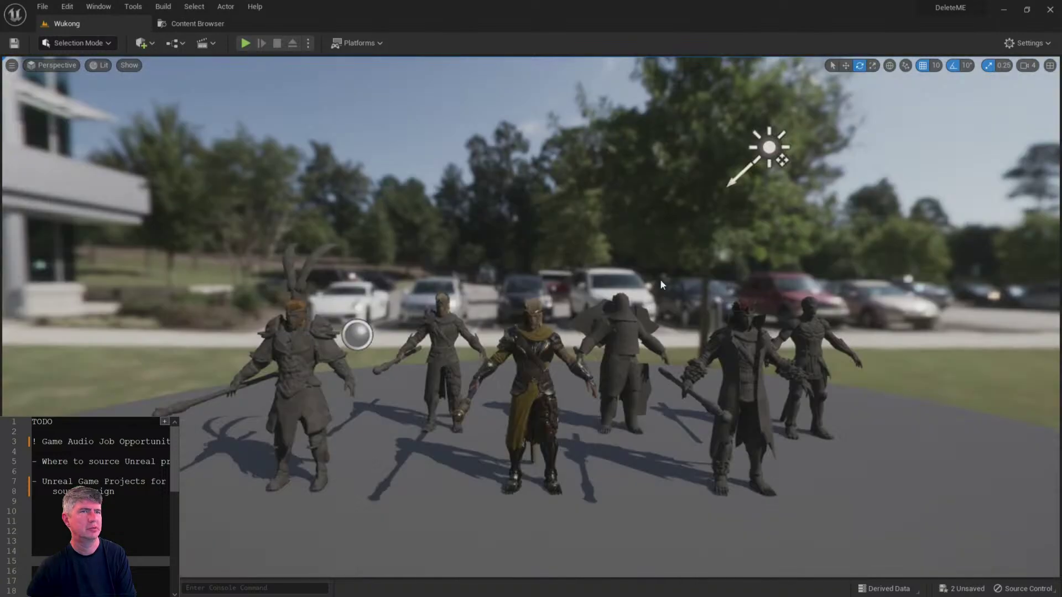
- Play the Wukong level, run the character around the displayed figures, and stop the simulation
{"action": "right_click", "coordinate": [630, 269]}
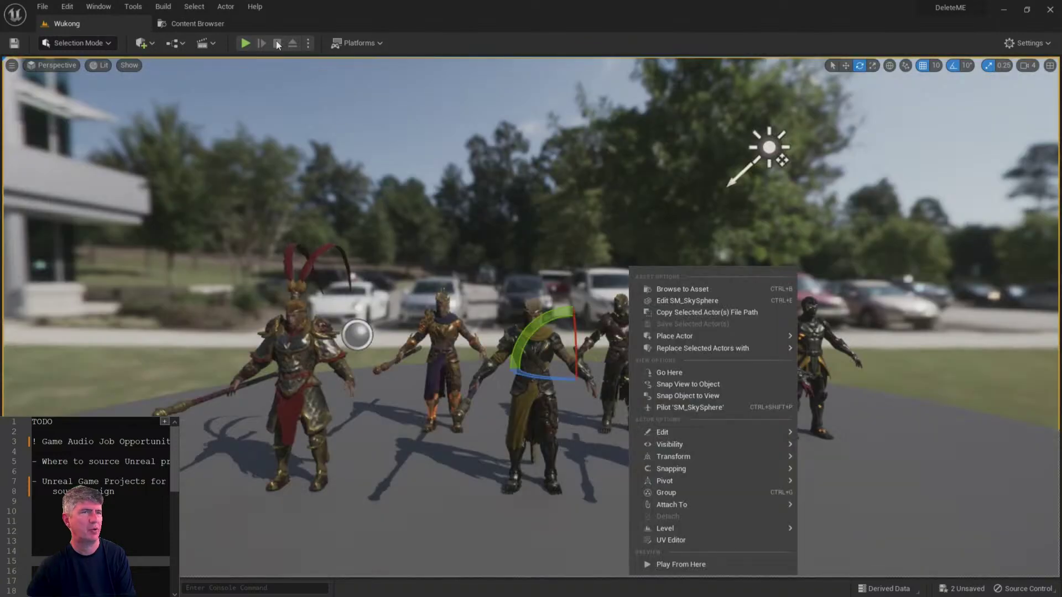
{"action": "left_click", "coordinate": [245, 43]}
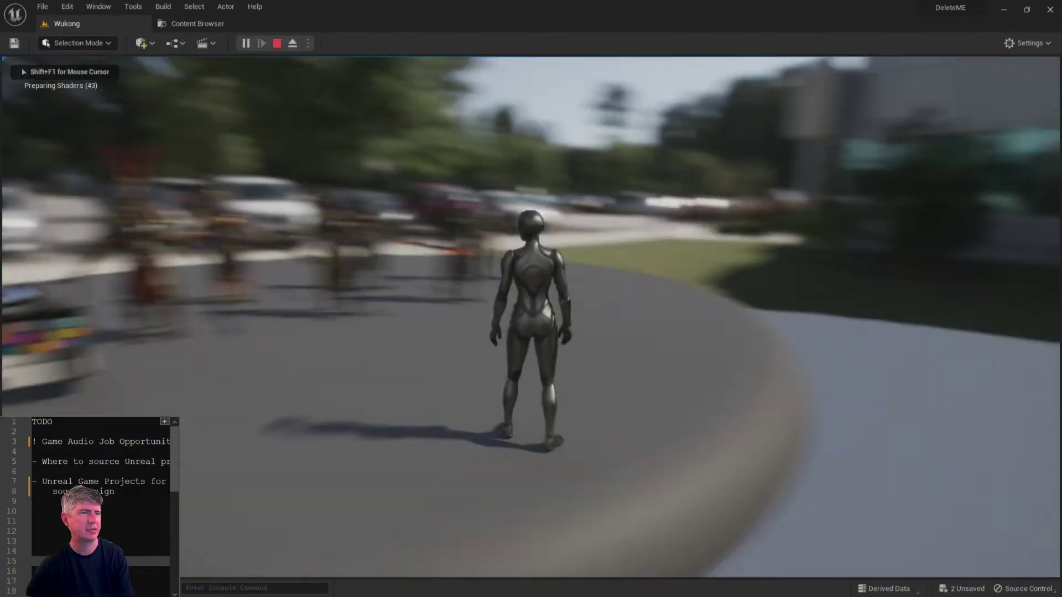
{"action": "key", "text": "w"}
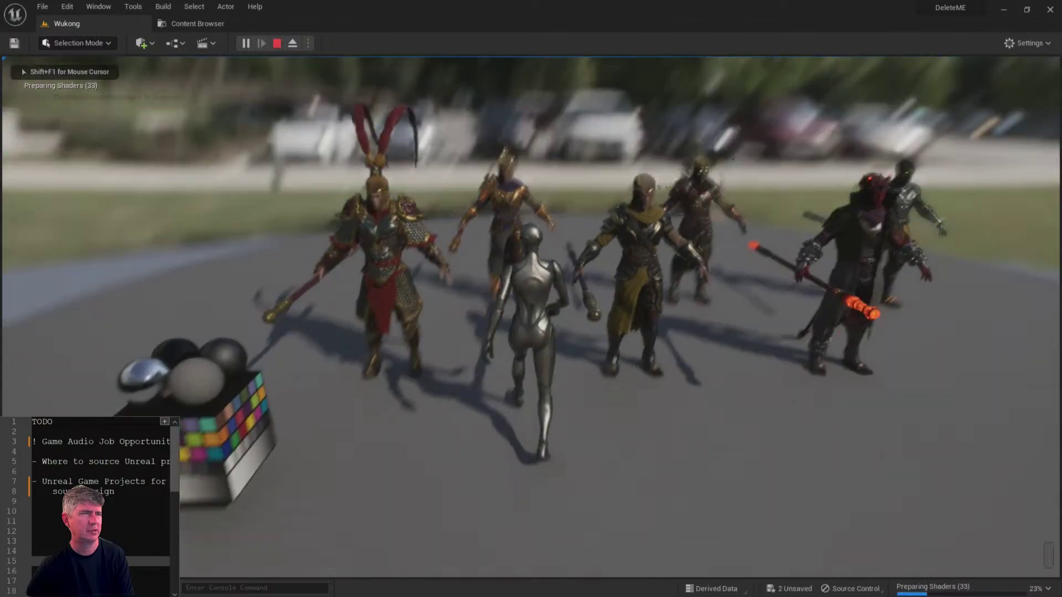
{"action": "key", "text": "d"}
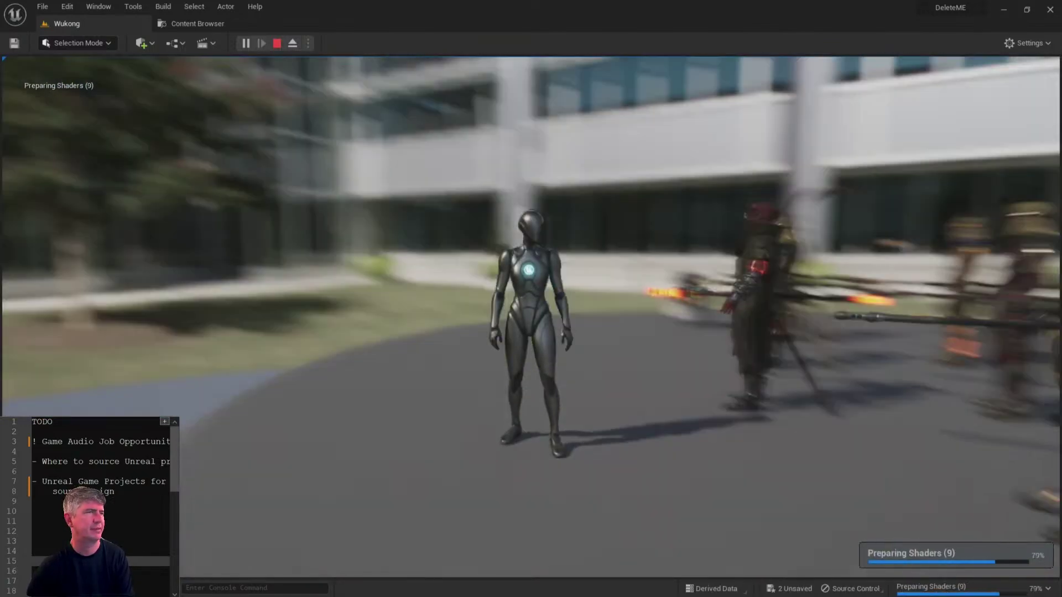
{"action": "key", "text": "a"}
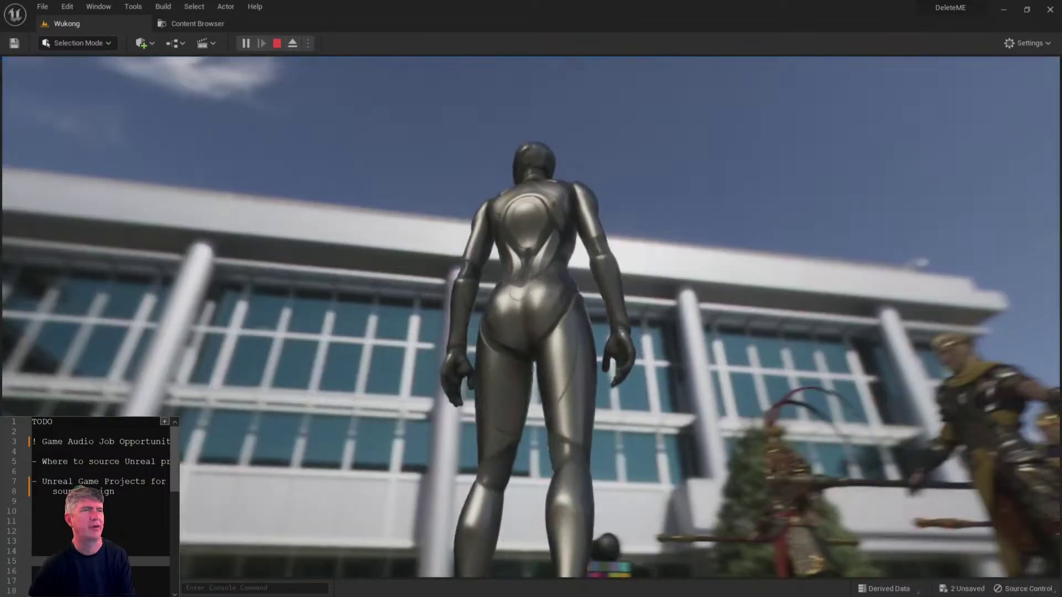
{"action": "key", "text": "shift+F1"}
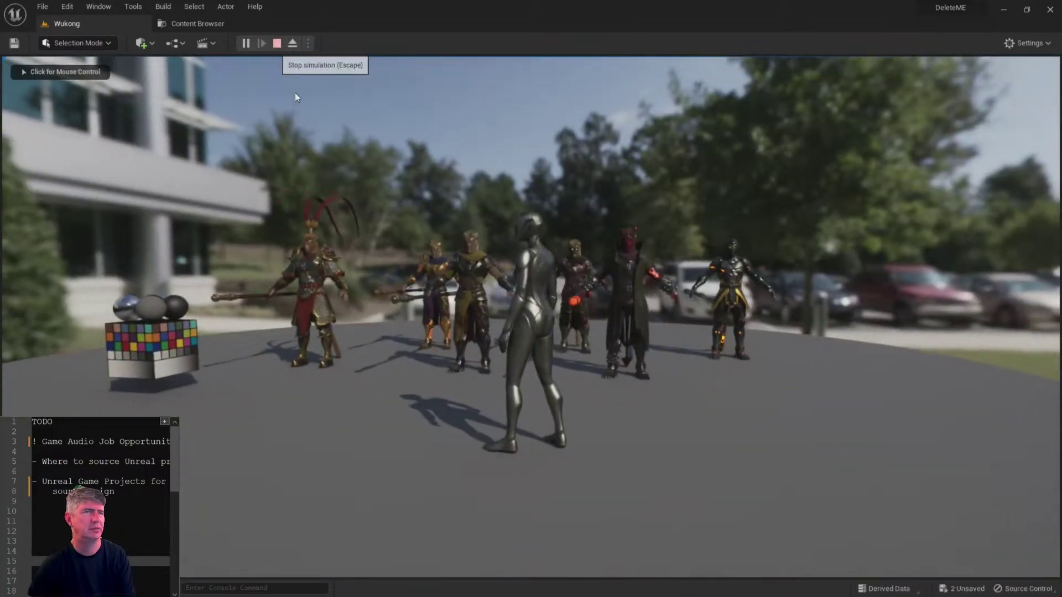
{"action": "left_click", "coordinate": [277, 43]}
- List the levels from all project folders and open map_village_day without saving the modified animations
{"action": "left_click", "coordinate": [197, 23]}
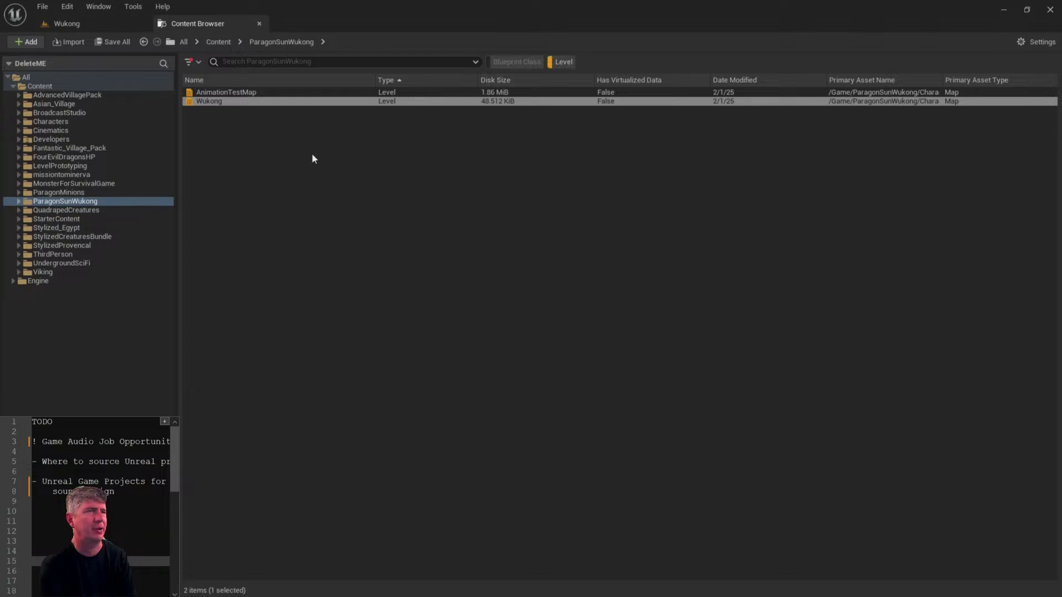
{"action": "left_click", "coordinate": [49, 78]}
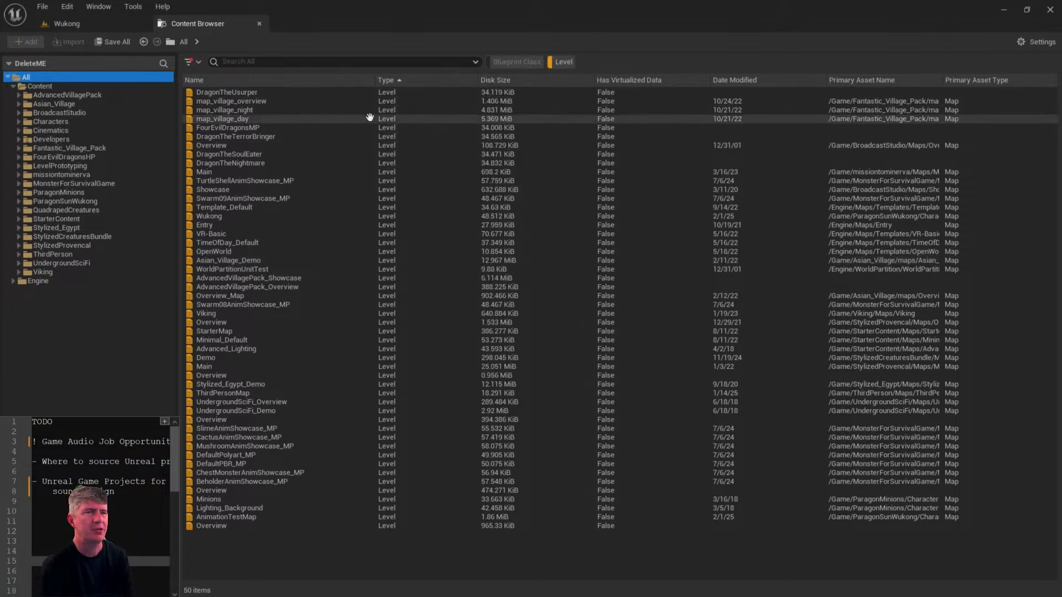
{"action": "double_click", "coordinate": [255, 117]}
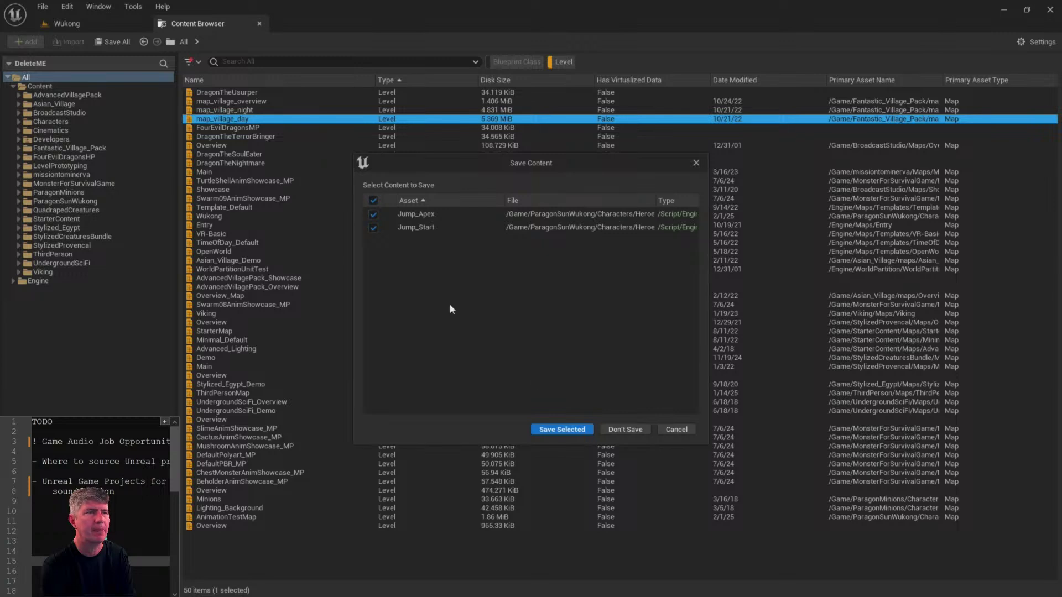
{"action": "left_click", "coordinate": [625, 429]}
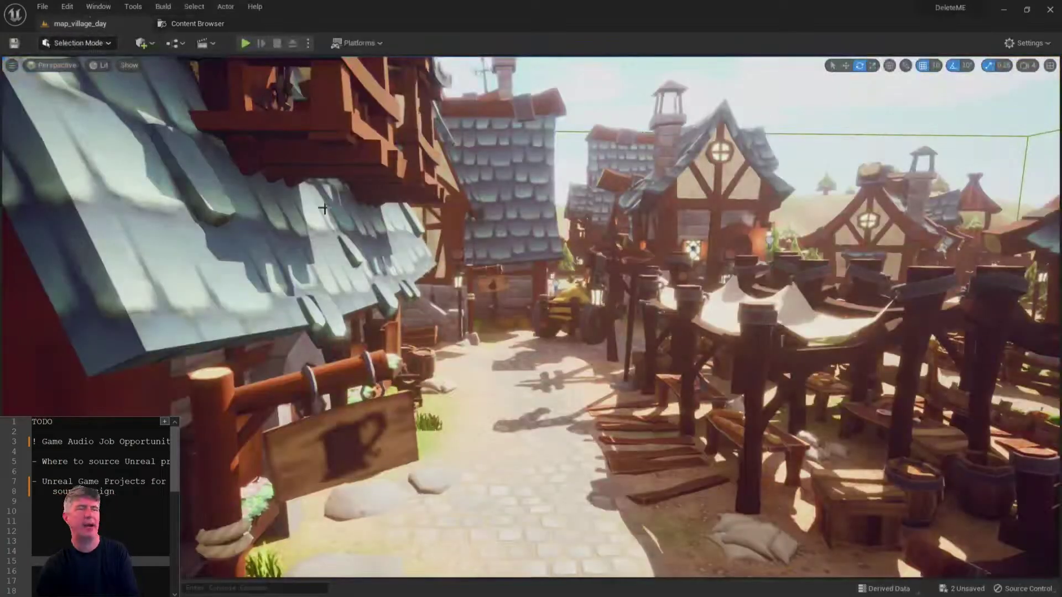
- Look around map_village_day, play it, and run the character along the road outside the village and back to the gate
{"action": "left_click_drag", "start_coordinate": [323, 209], "coordinate": [542, 288]}
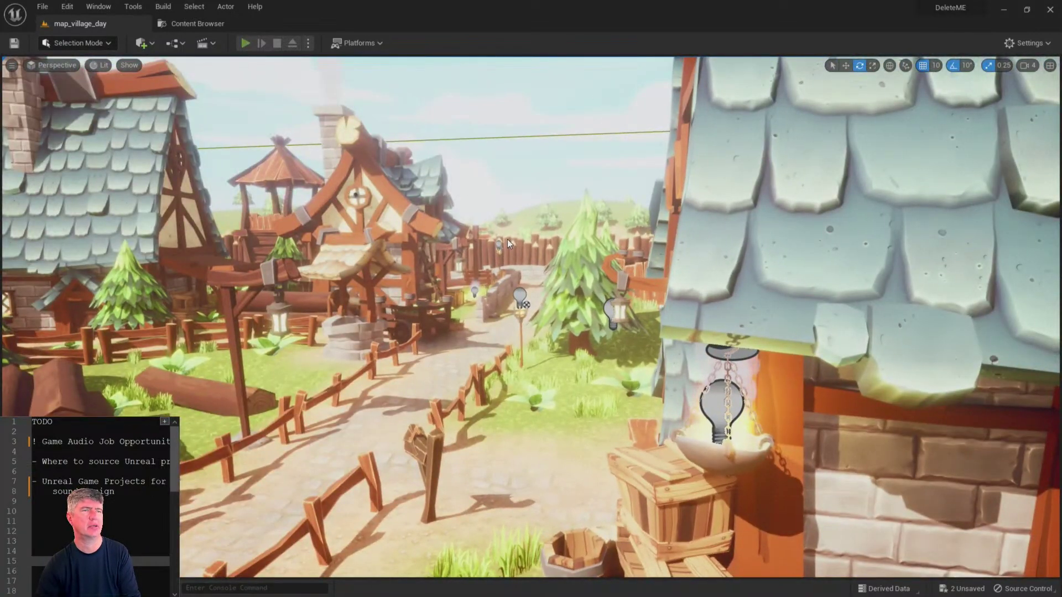
{"action": "key", "text": "alt+p"}
{"action": "key", "text": "w"}
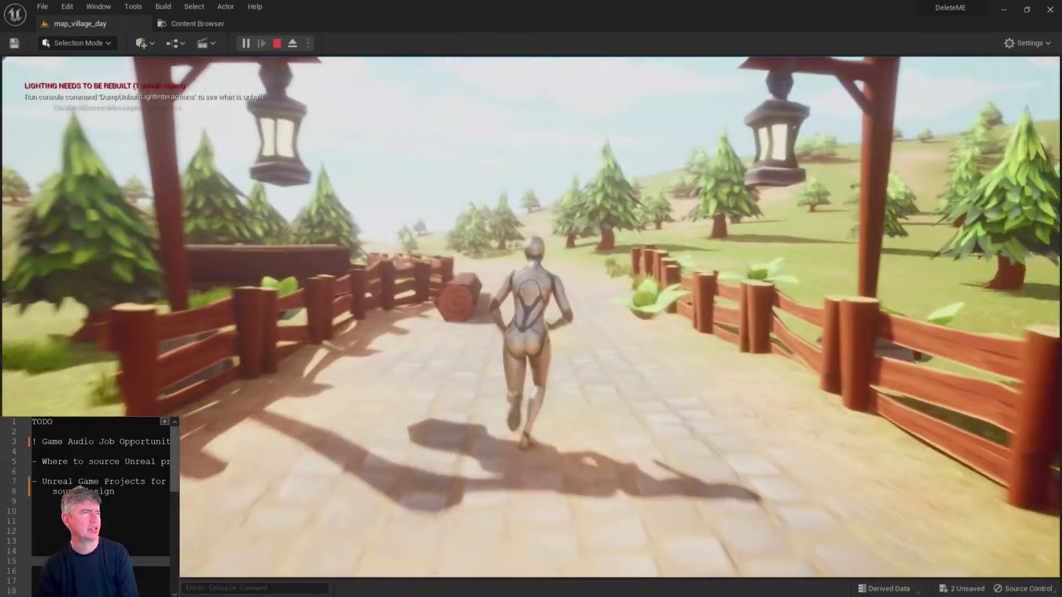
{"action": "key", "text": "w"}
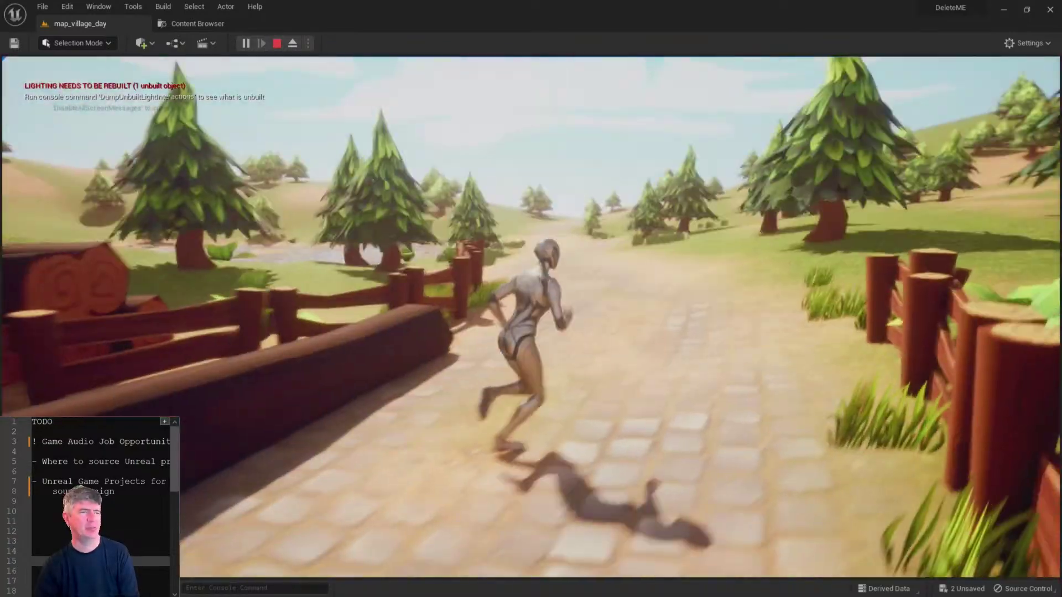
{"action": "key", "text": "w"}
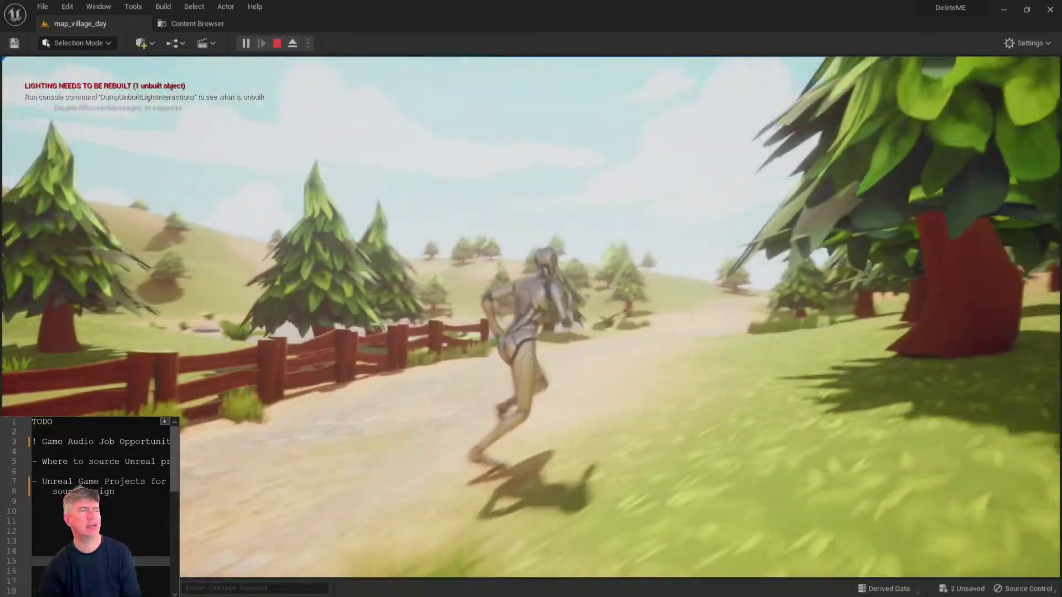
{"action": "key", "text": "d"}
{"action": "key", "text": "w"}
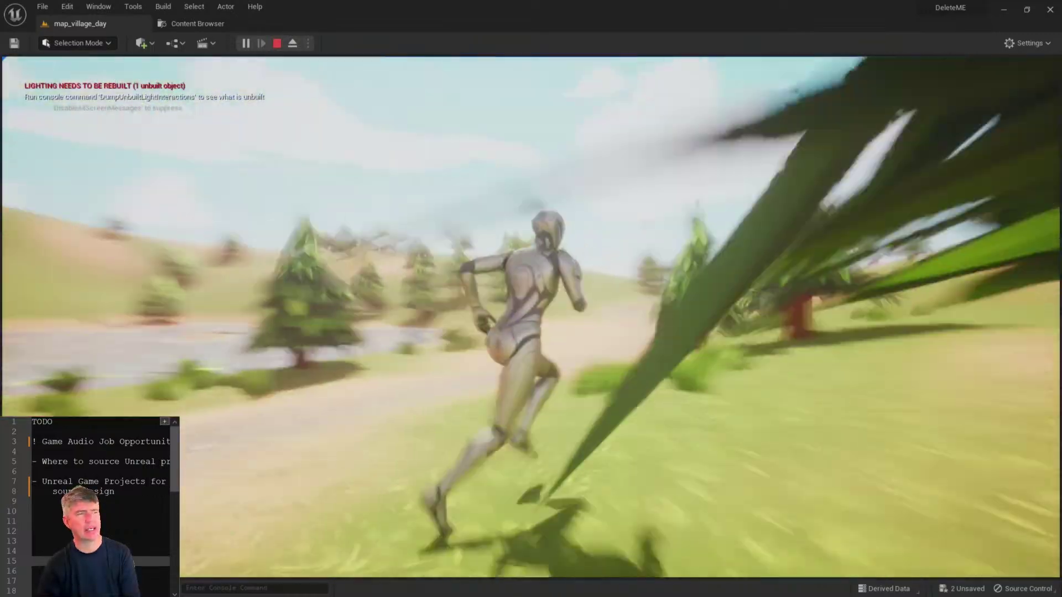
{"action": "key", "text": "w"}
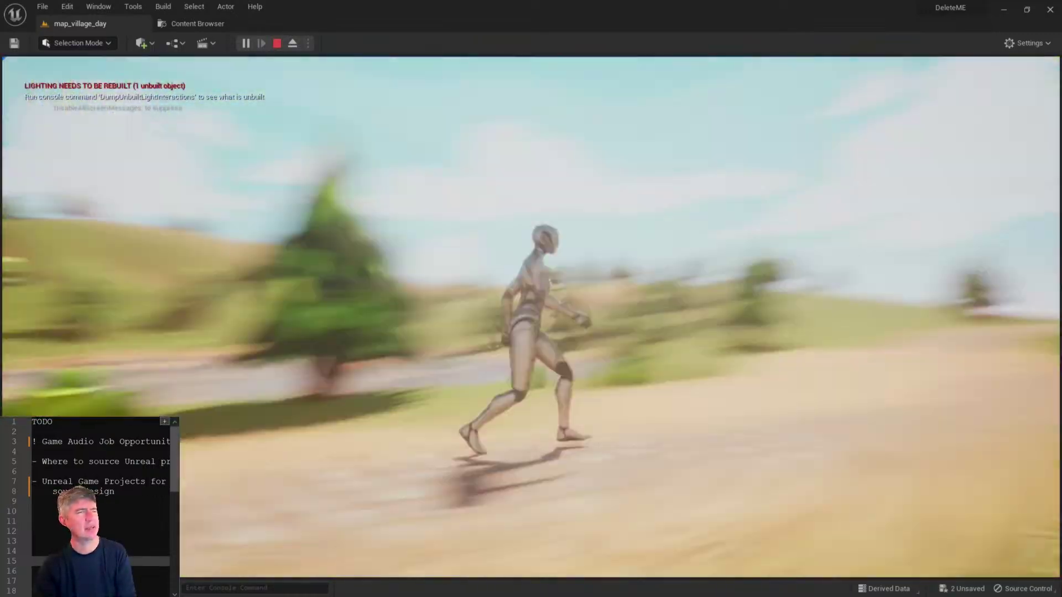
{"action": "key", "text": "w"}
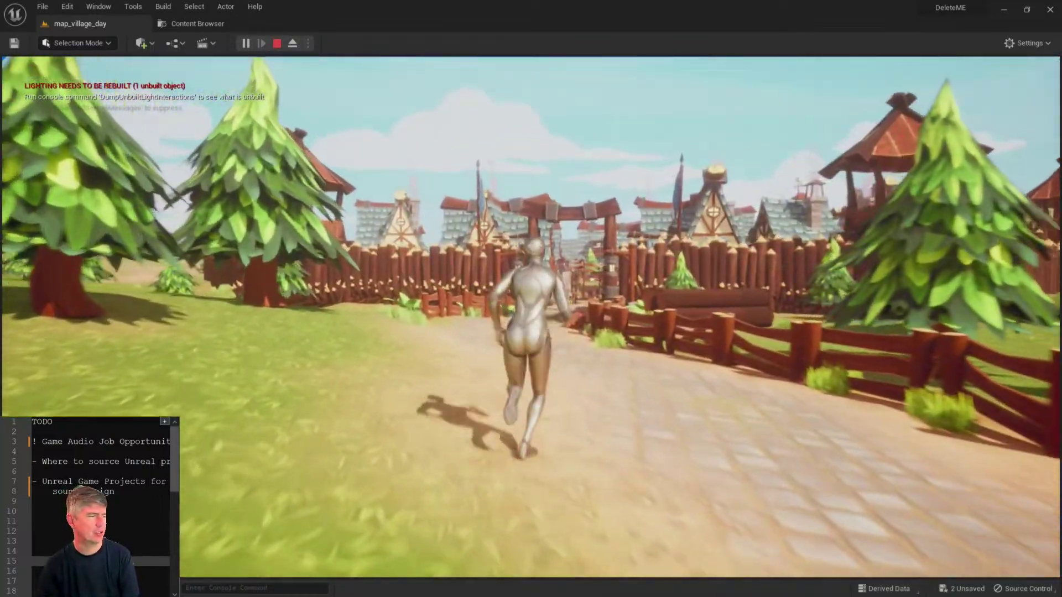
{"action": "key", "text": "w"}
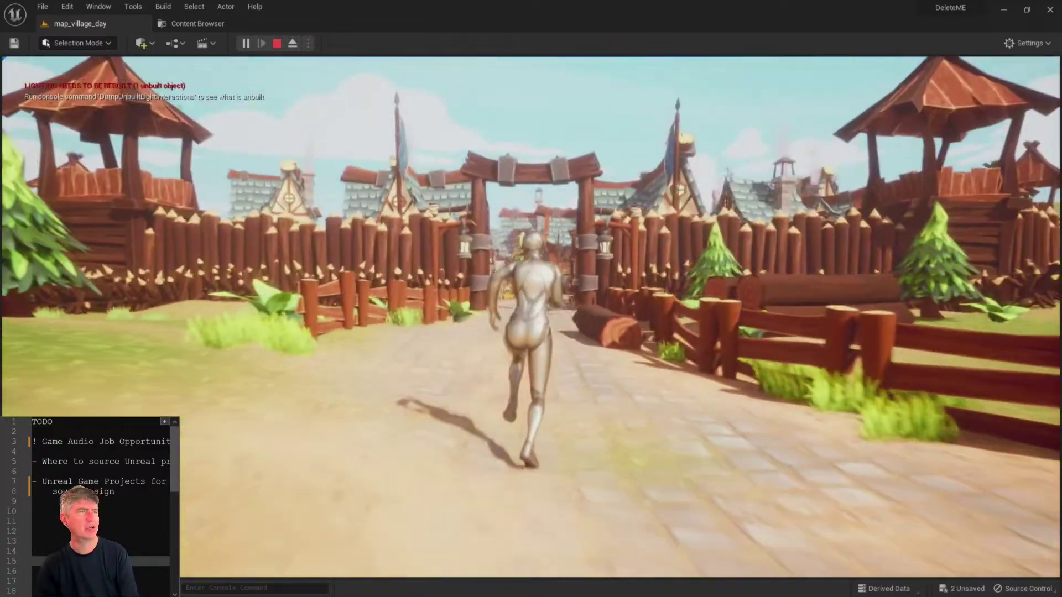
{"action": "key", "text": "w"}
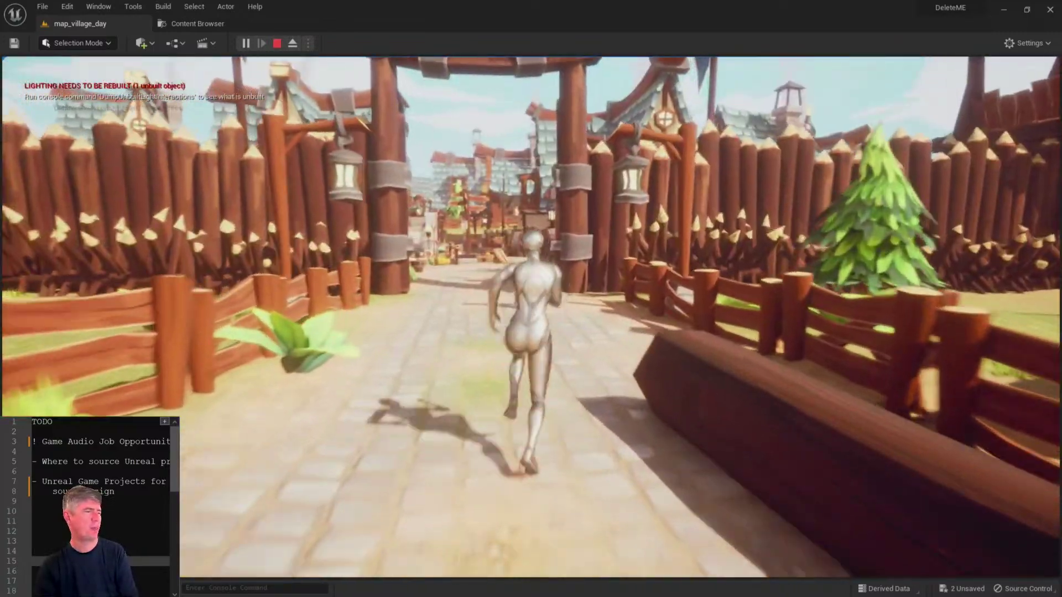
{"action": "key", "text": "w"}
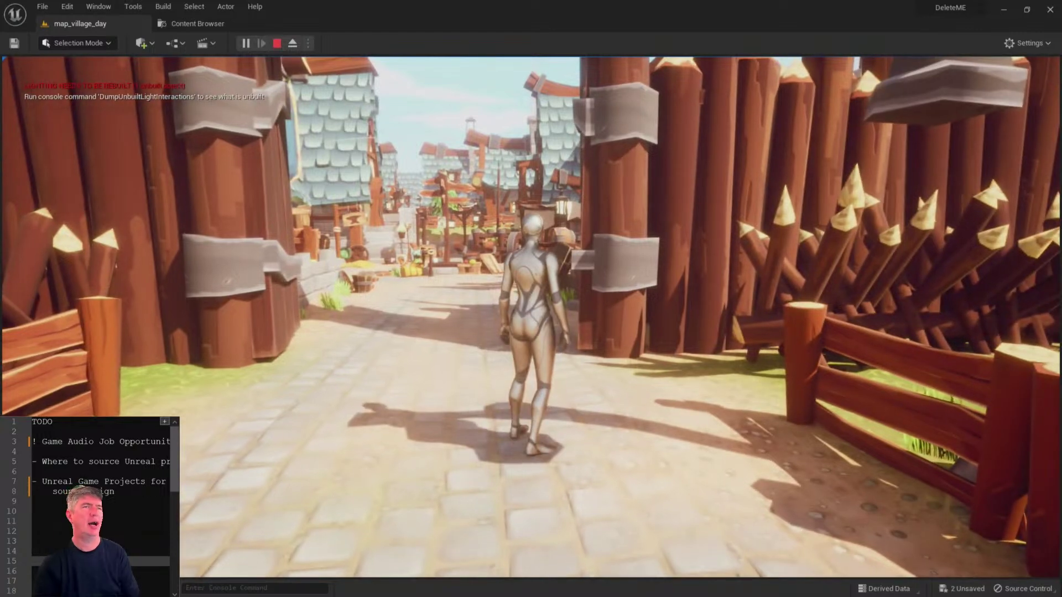
- Open the Viking level without saving the modified animations, ending the running play session
{"action": "key", "text": "shift+F1"}
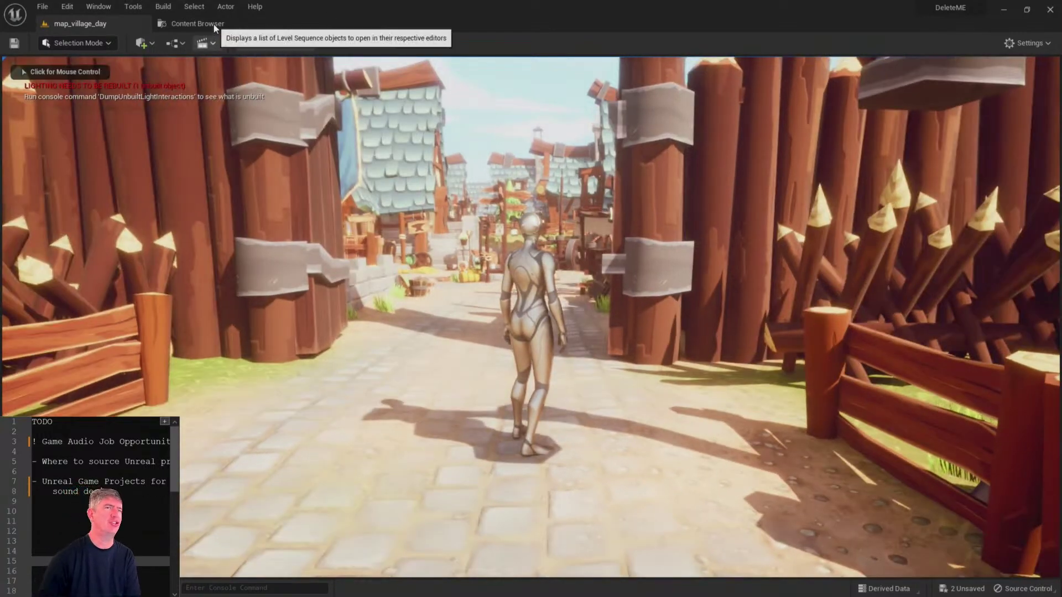
{"action": "left_click", "coordinate": [213, 24]}
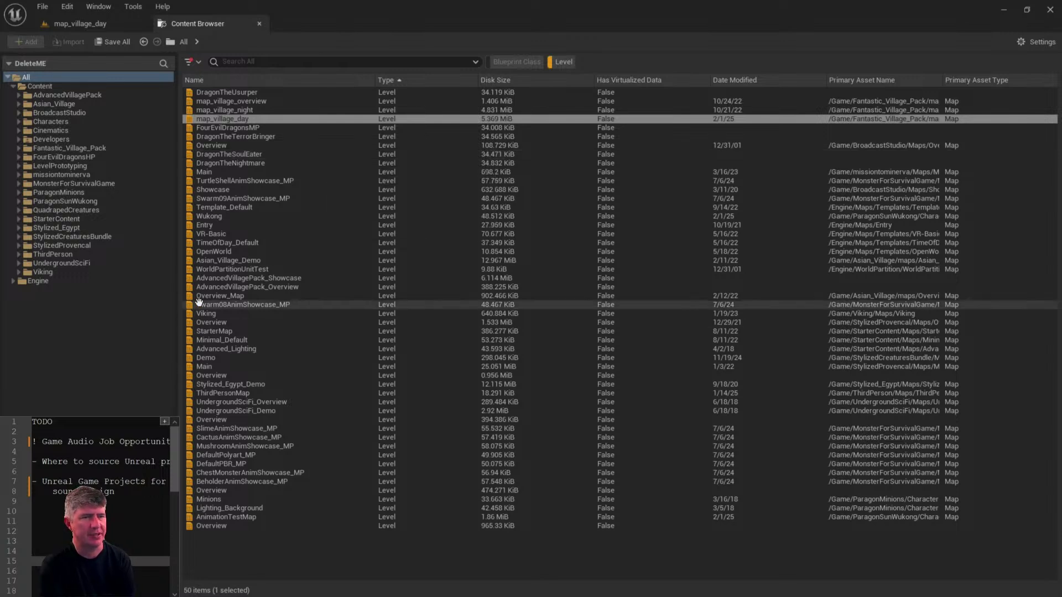
{"action": "double_click", "coordinate": [205, 314]}
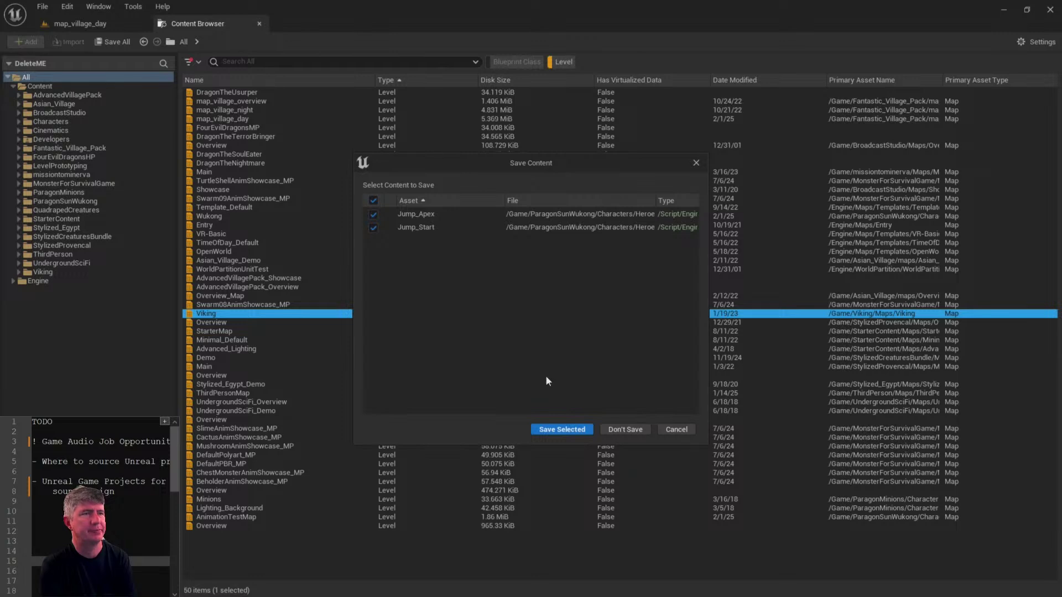
{"action": "left_click", "coordinate": [622, 429]}
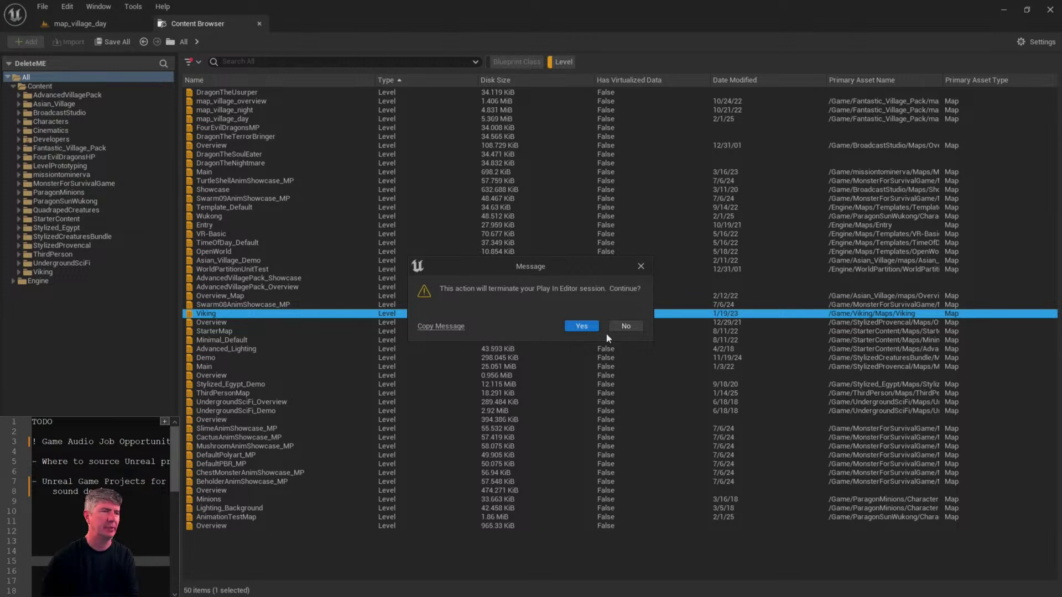
{"action": "left_click", "coordinate": [582, 326]}
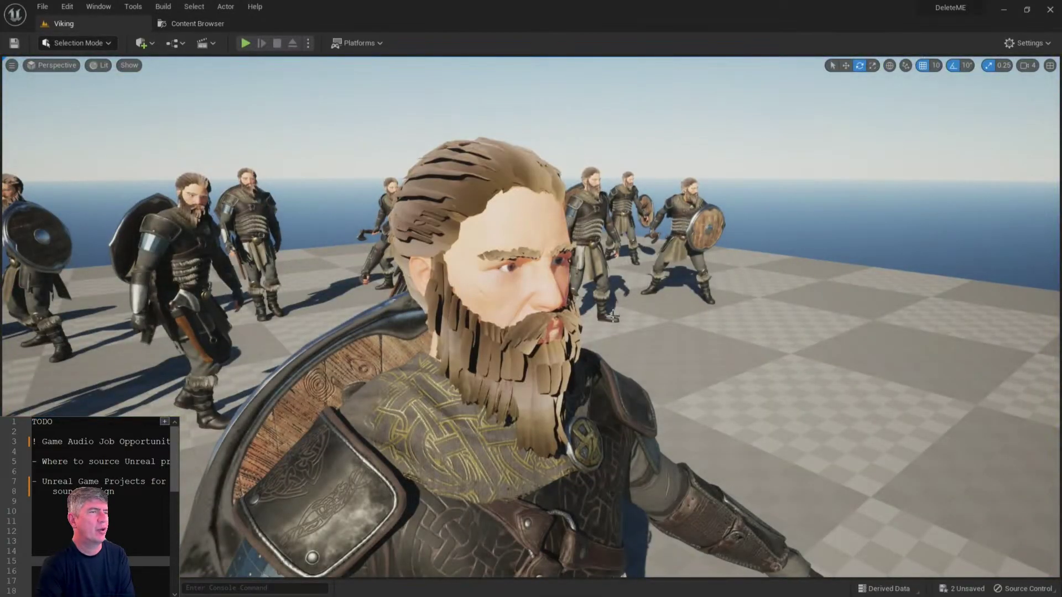
- Look around the Viking level and view the bearded warrior figures from several angles
{"action": "right_click_drag", "start_coordinate": [613, 317], "coordinate": [567, 314]}
{"action": "key", "text": "s"}
{"action": "key", "text": "s"}
{"action": "key", "text": "w"}
{"action": "key", "text": "d"}
{"action": "key", "text": "w"}
{"action": "key", "text": "w"}
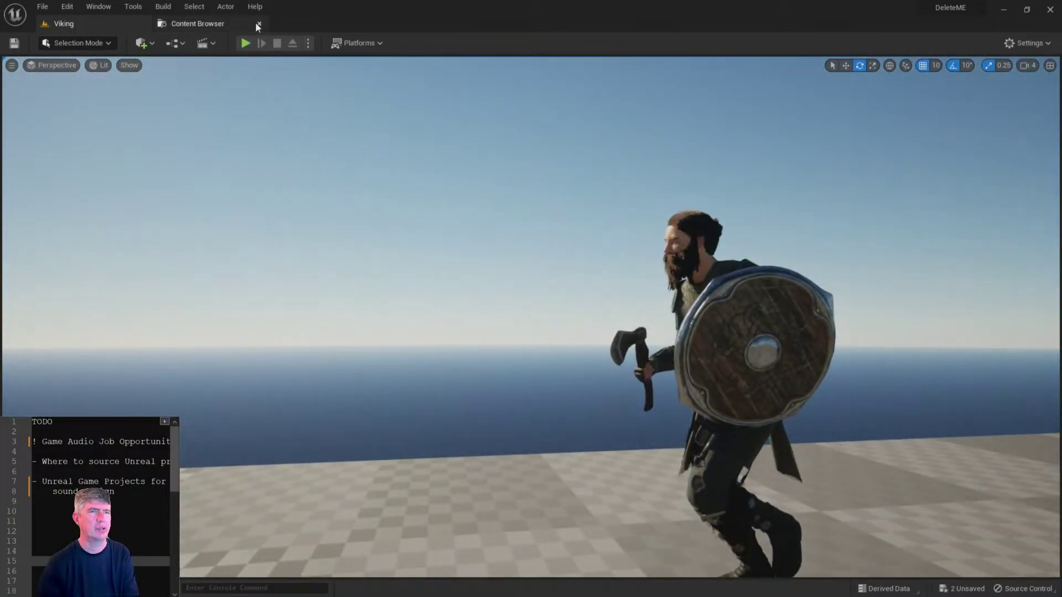
- Play the Viking level, run the character among the animated warriors, and stop the simulation
{"action": "left_click", "coordinate": [244, 43]}
{"action": "key", "text": "w"}
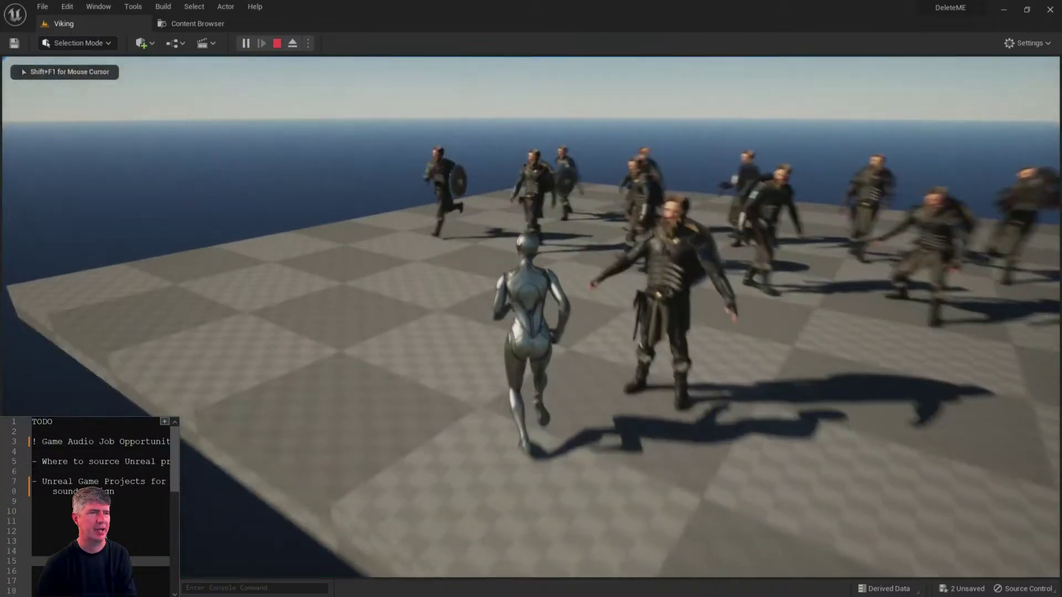
{"action": "key", "text": "w"}
{"action": "key", "text": "a"}
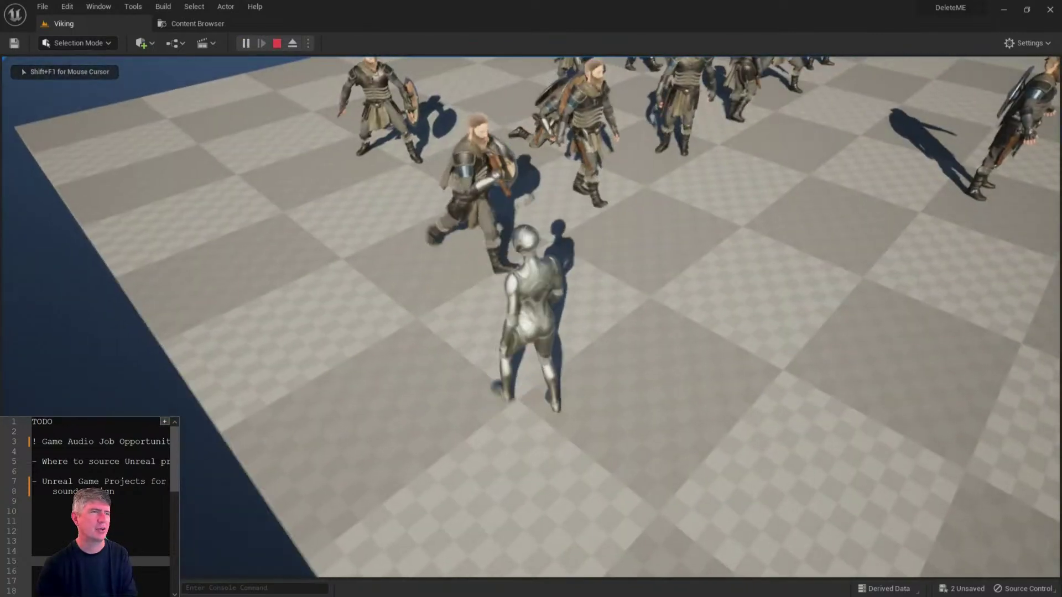
{"action": "key", "text": "d"}
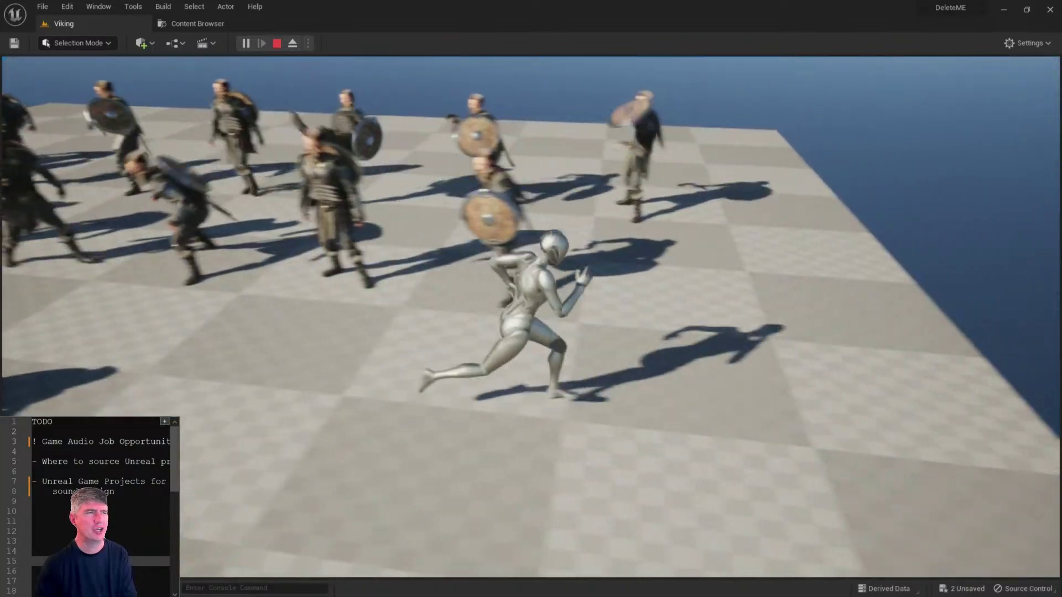
{"action": "key", "text": "w"}
{"action": "key", "text": "s"}
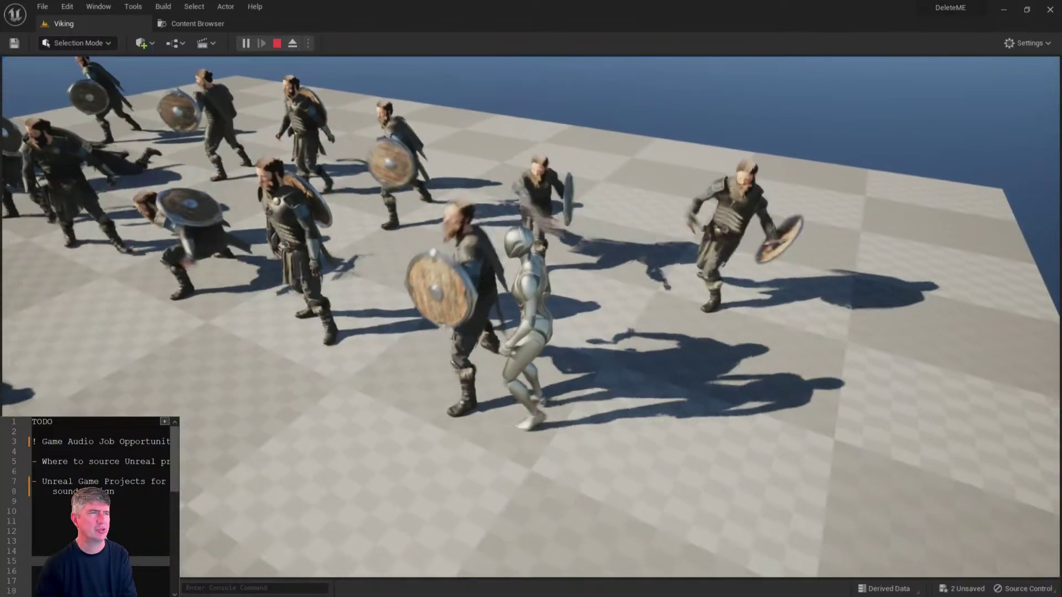
{"action": "key", "text": "d"}
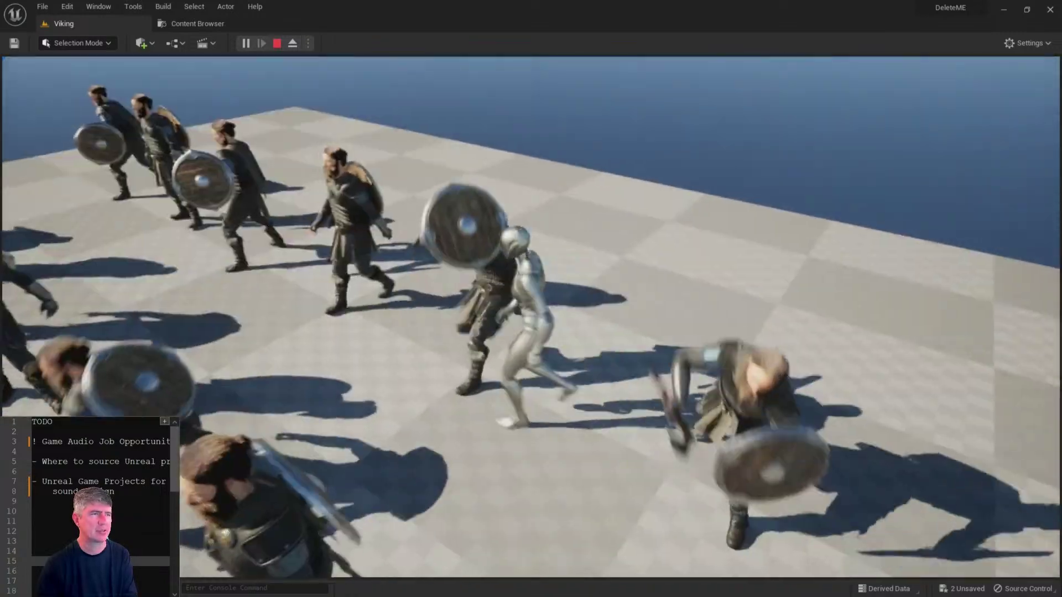
{"action": "key", "text": "a"}
{"action": "key", "text": "w"}
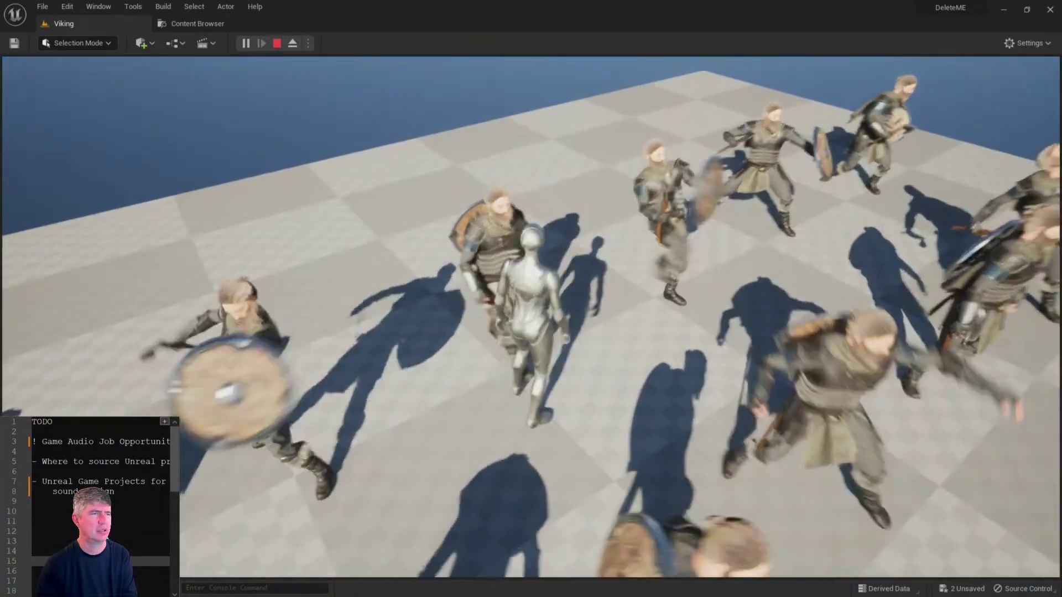
{"action": "key", "text": "d"}
{"action": "key", "text": "w"}
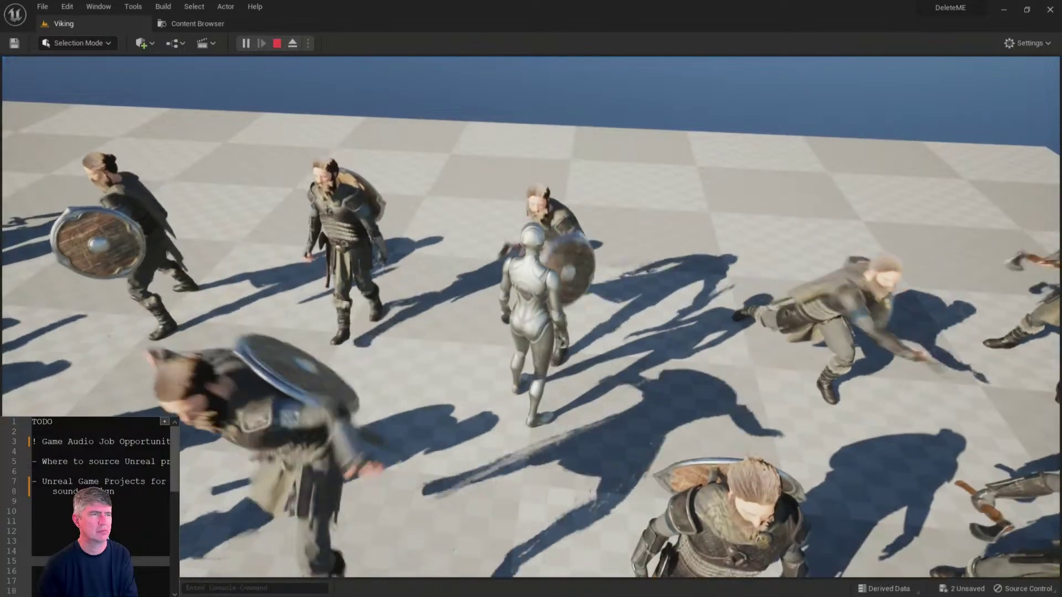
{"action": "key", "text": "a"}
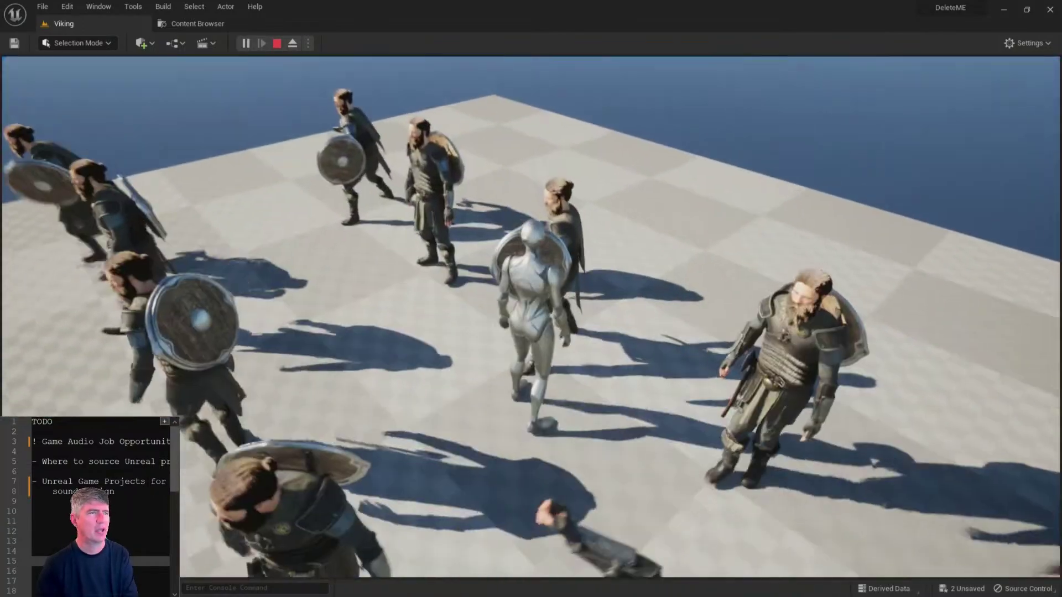
{"action": "key", "text": "a"}
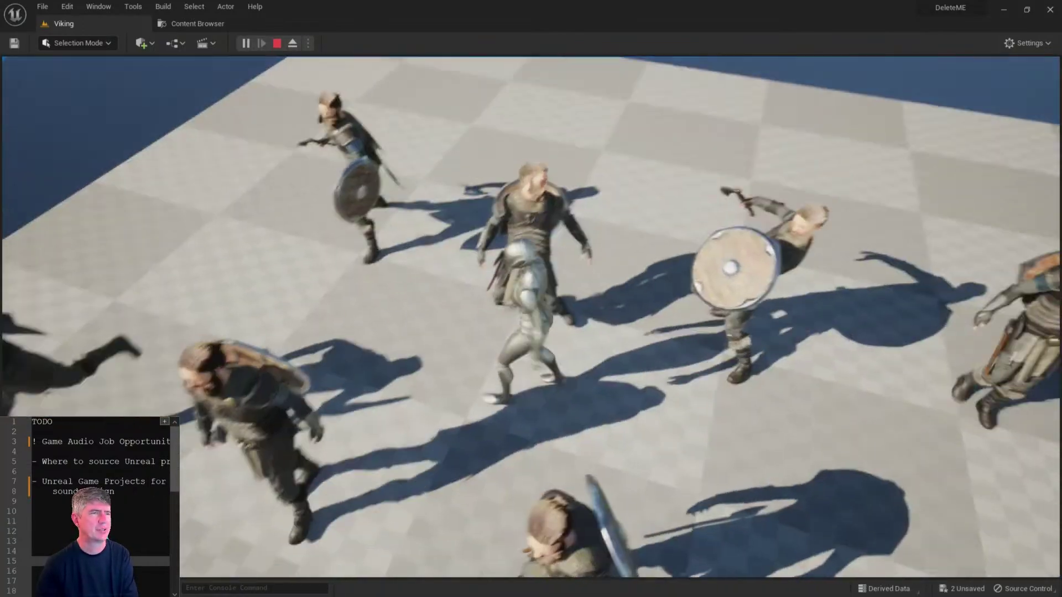
{"action": "key", "text": "a"}
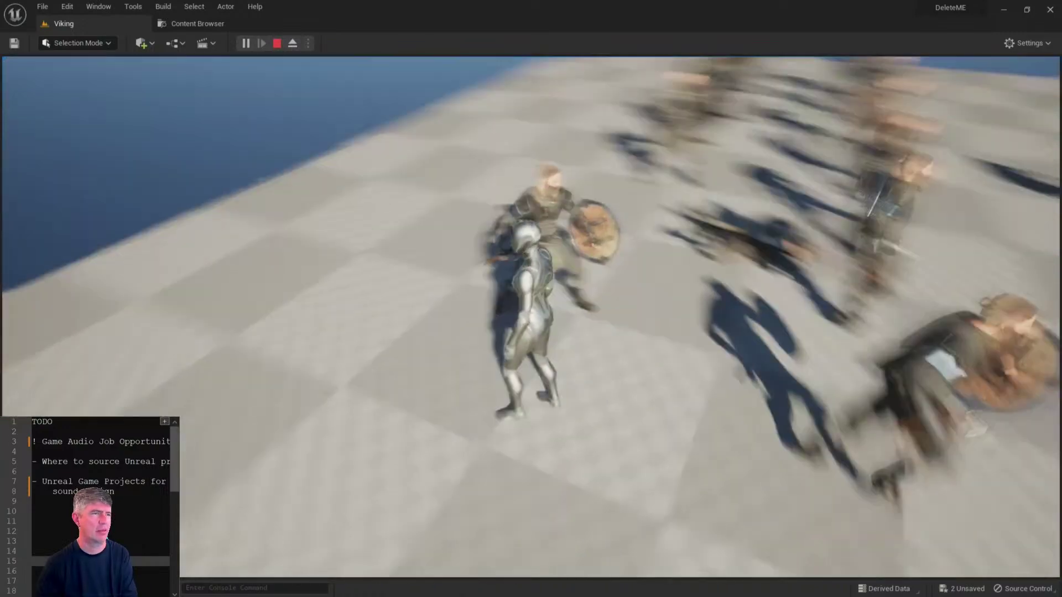
{"action": "key", "text": "d"}
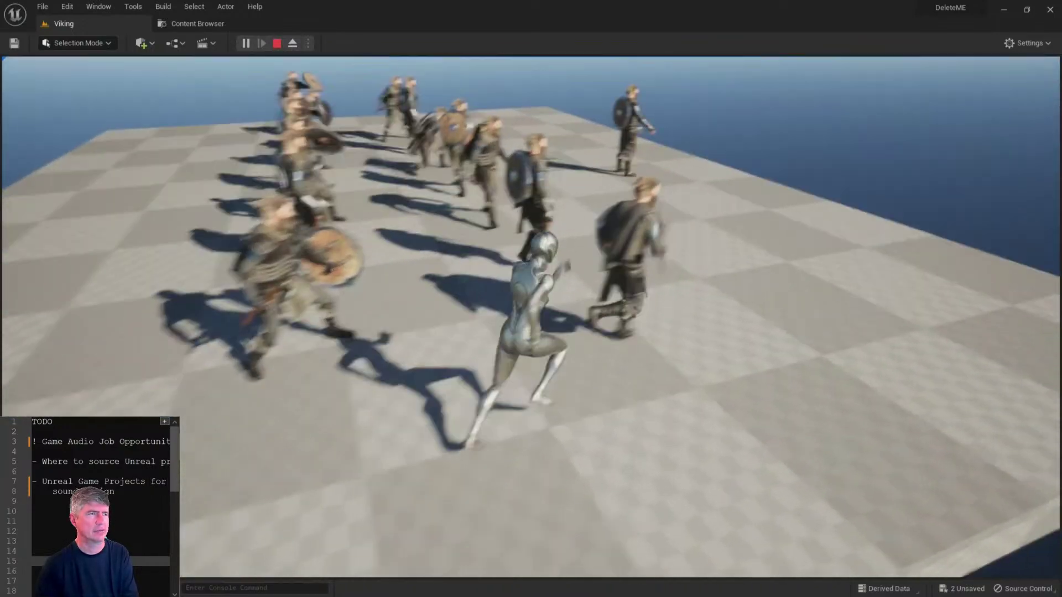
{"action": "key", "text": "d"}
{"action": "key", "text": "alt+Tab"}
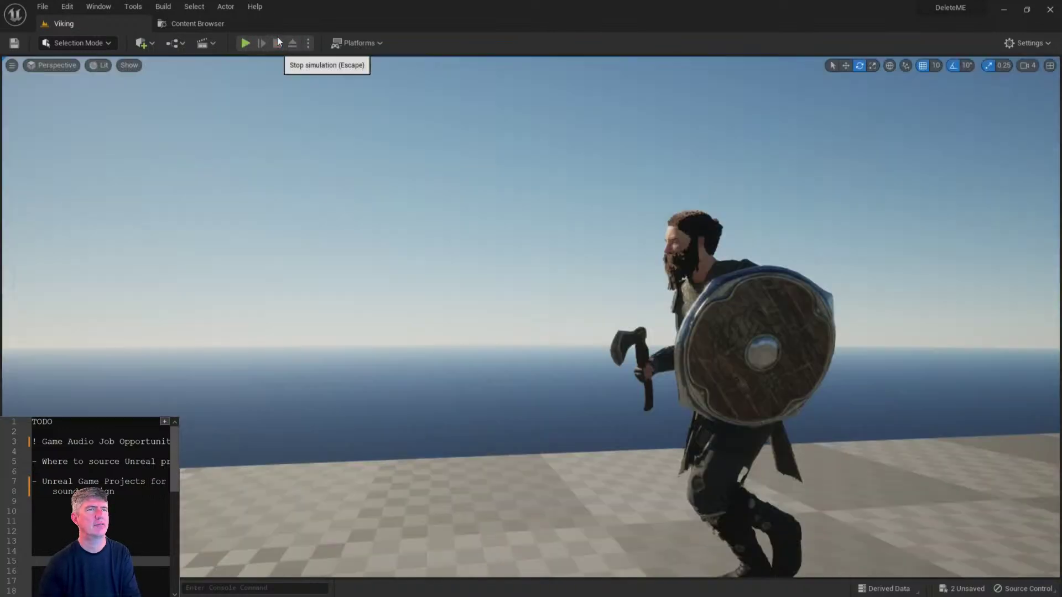
{"action": "left_click", "coordinate": [277, 43]}
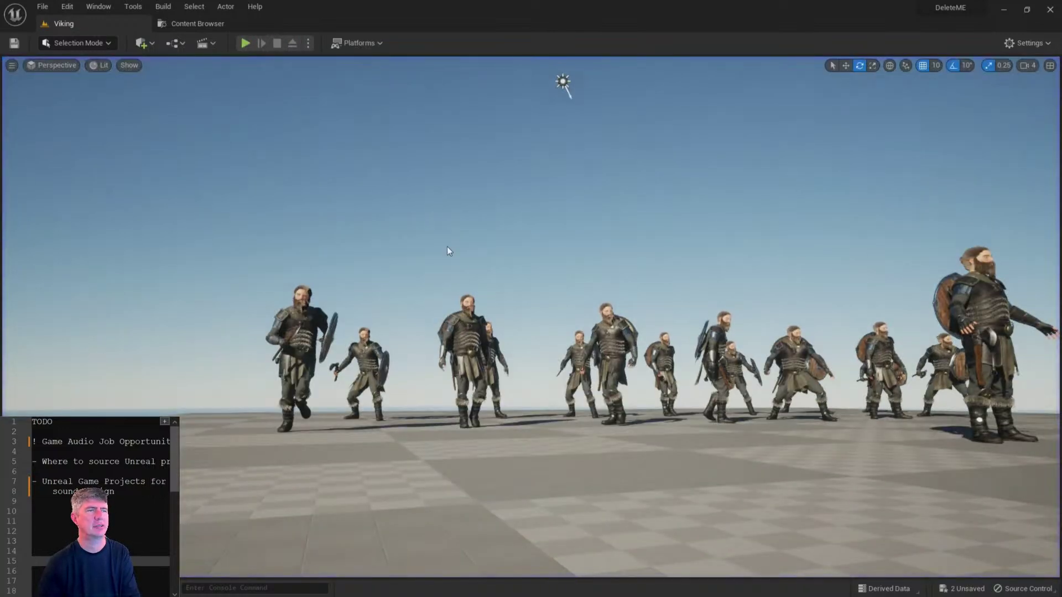
- Open the MushroomAnimShowcase_MP level without saving the modified animations and show its viewport
{"action": "left_click", "coordinate": [212, 27]}
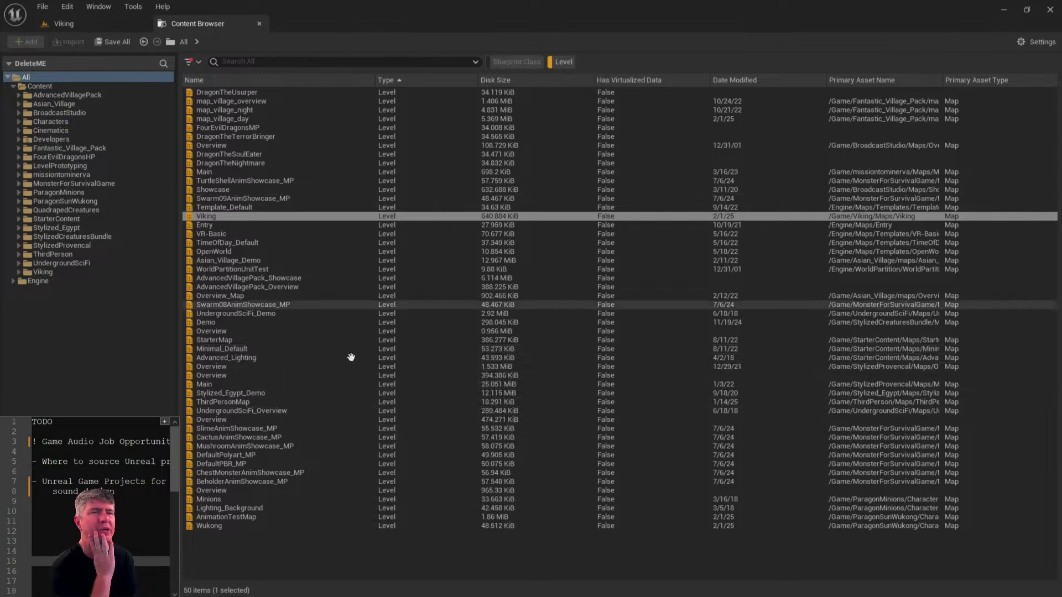
{"action": "double_click", "coordinate": [278, 445]}
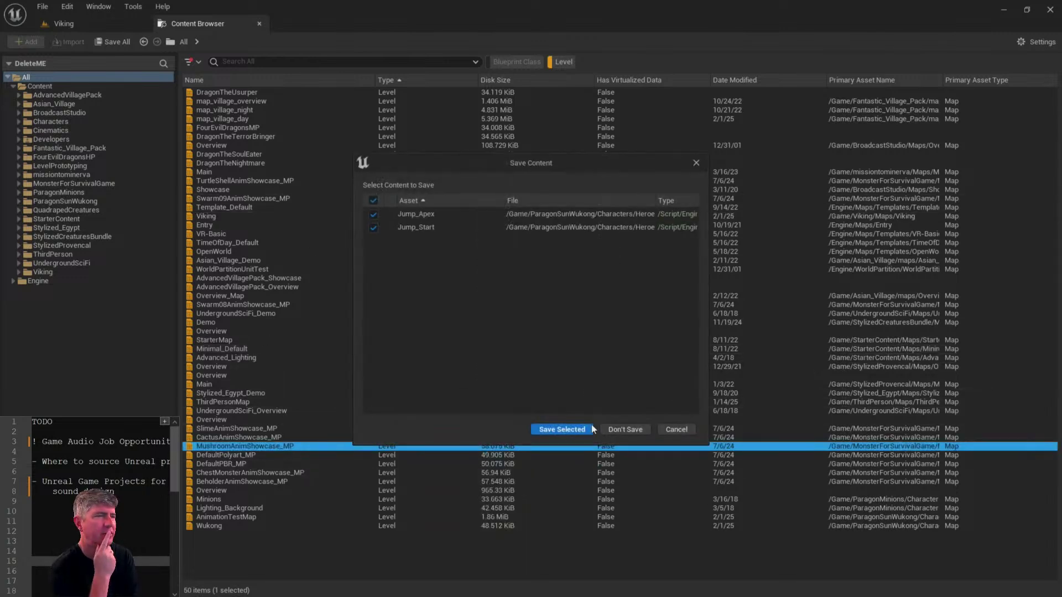
{"action": "left_click", "coordinate": [621, 434]}
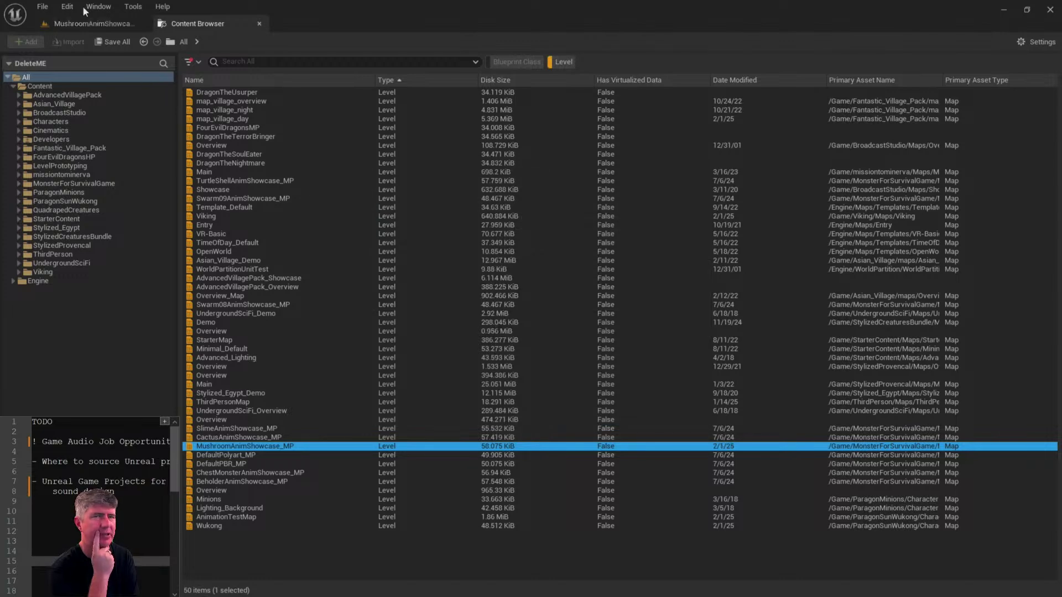
{"action": "left_click", "coordinate": [81, 22]}
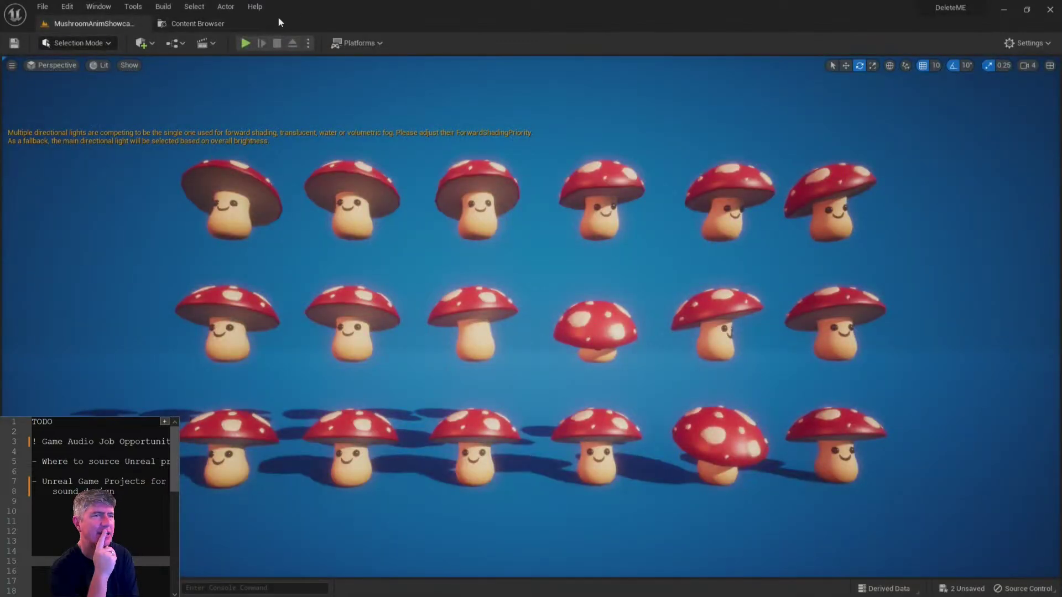
- Open the DragonTheUsurper level without saving the modified animations and look around its dragons in the viewport
{"action": "left_click", "coordinate": [191, 26]}
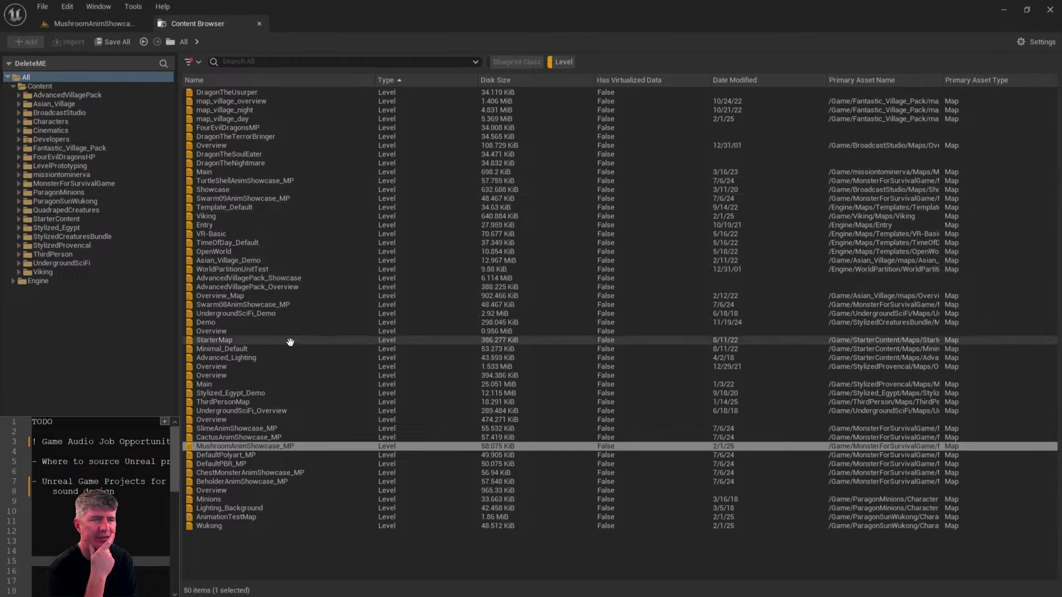
{"action": "double_click", "coordinate": [258, 92]}
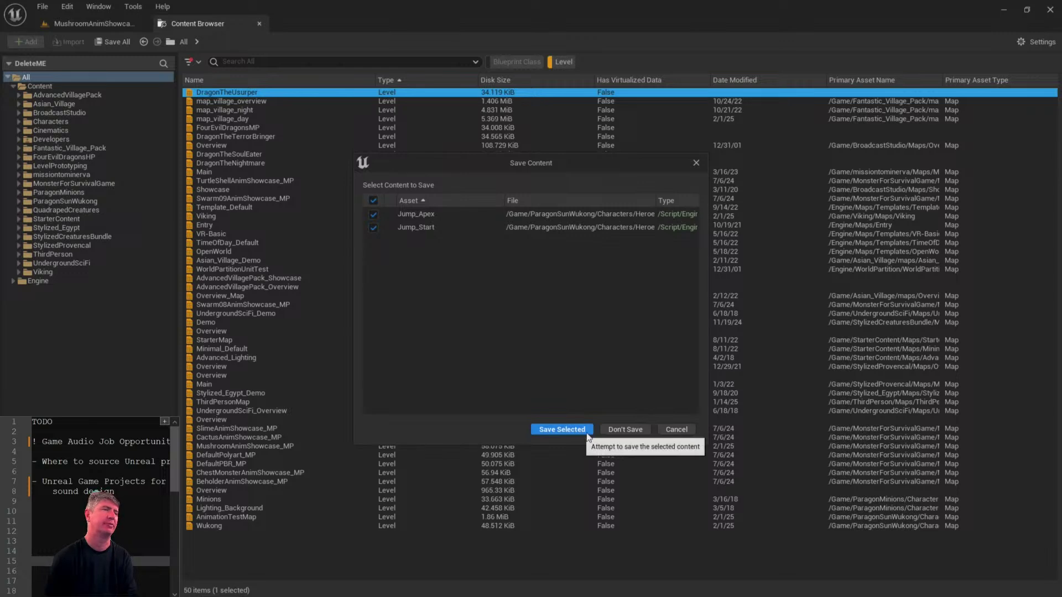
{"action": "left_click", "coordinate": [638, 430]}
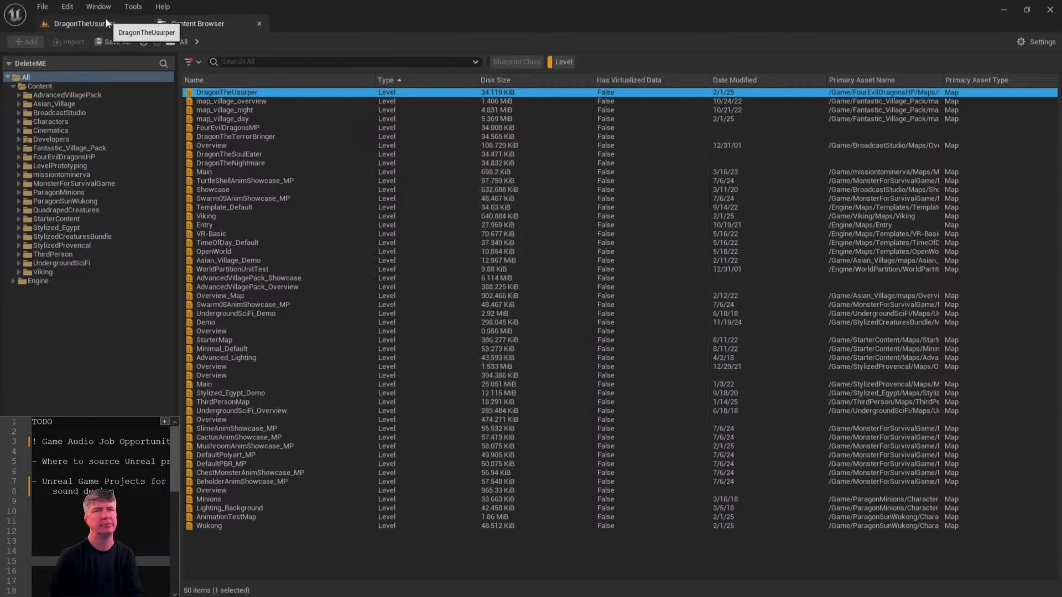
{"action": "left_click", "coordinate": [80, 25]}
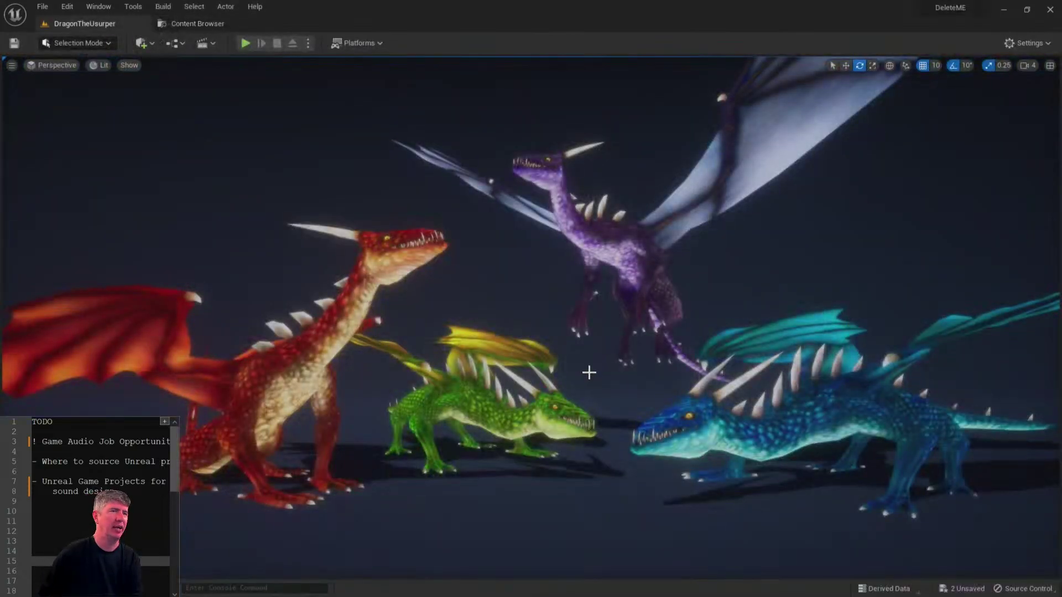
{"action": "right_click_drag", "start_coordinate": [589, 373], "coordinate": [605, 344]}
- Open the Minions level without saving the modified animations and inspect its characters up close and from a distance
{"action": "left_click", "coordinate": [188, 24]}
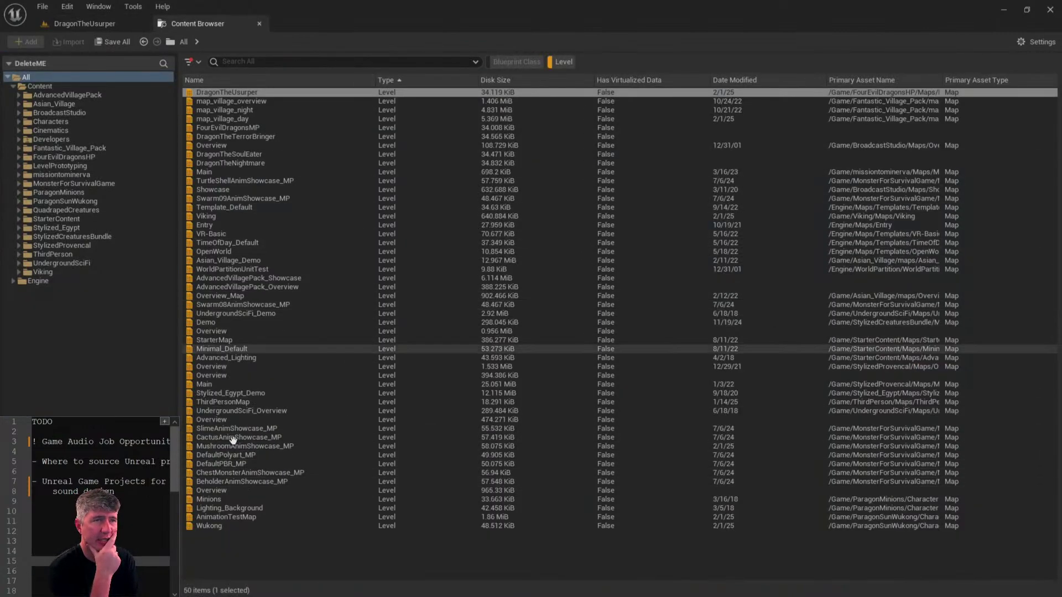
{"action": "double_click", "coordinate": [218, 499]}
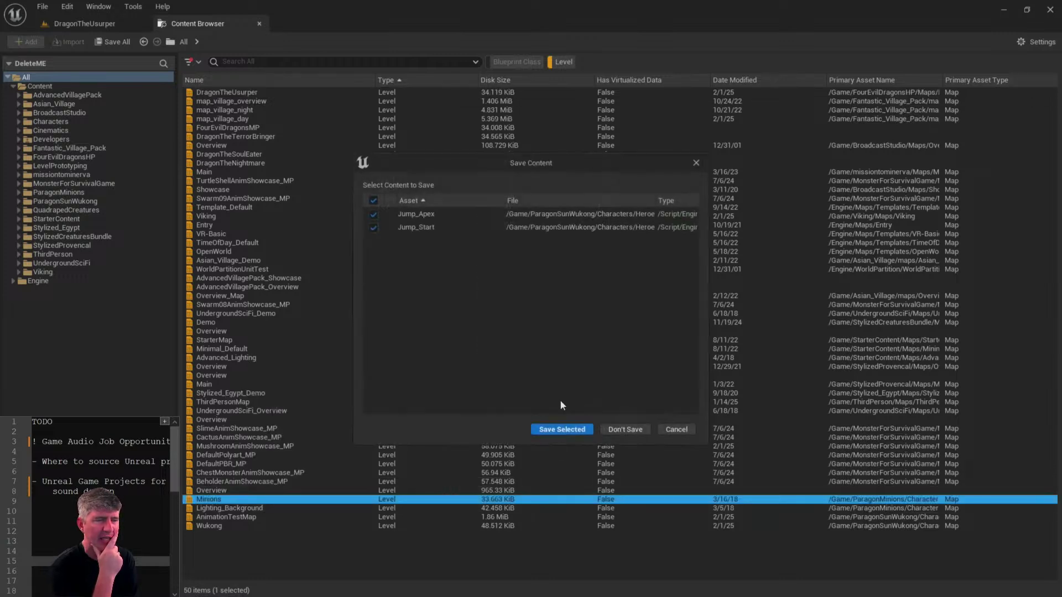
{"action": "left_click", "coordinate": [626, 432]}
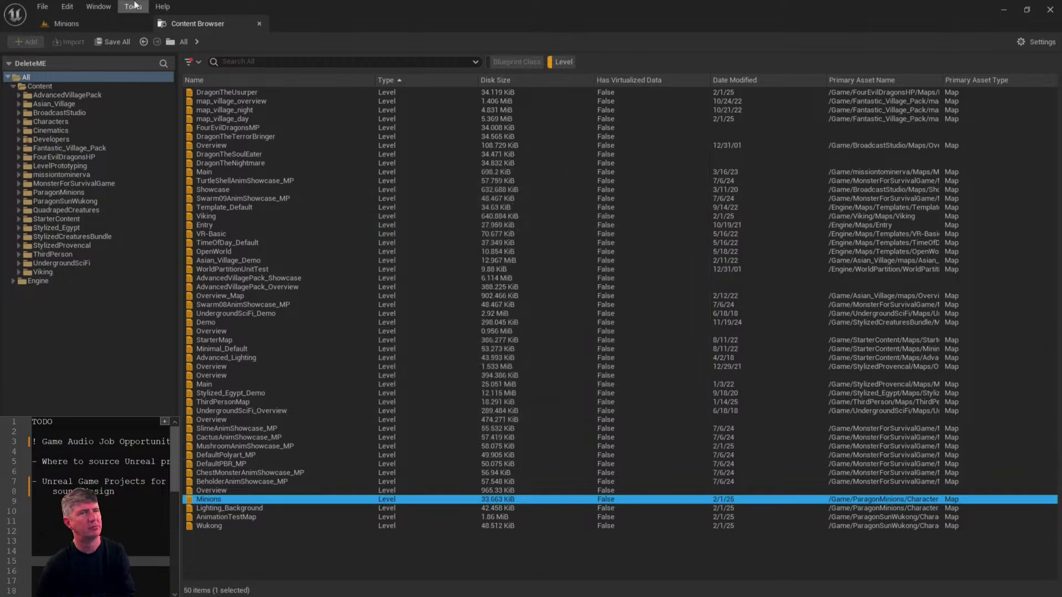
{"action": "left_click", "coordinate": [121, 23]}
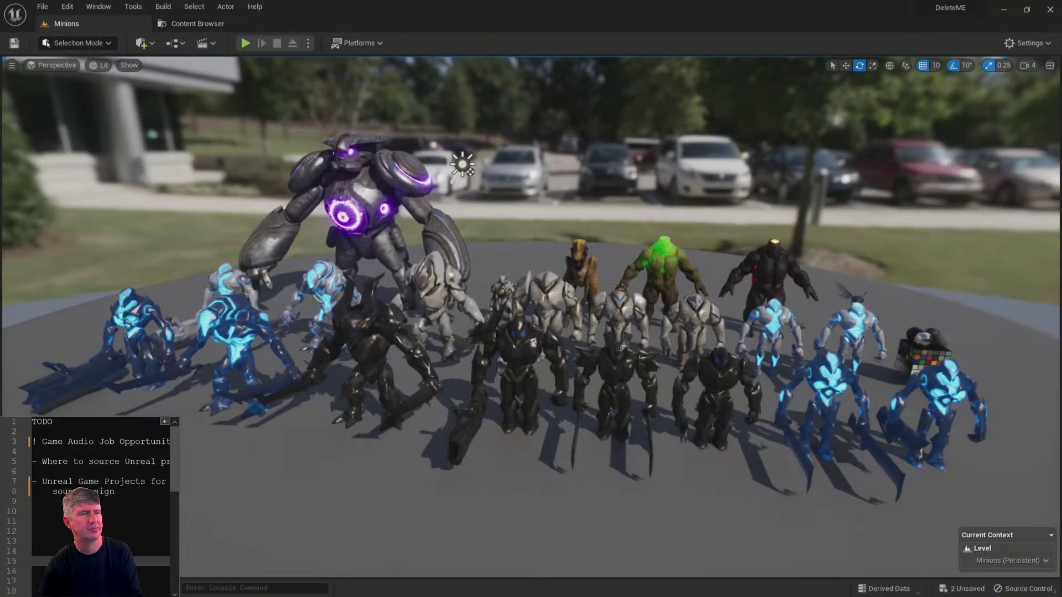
{"action": "right_click_drag", "start_coordinate": [362, 398], "coordinate": [210, 382]}
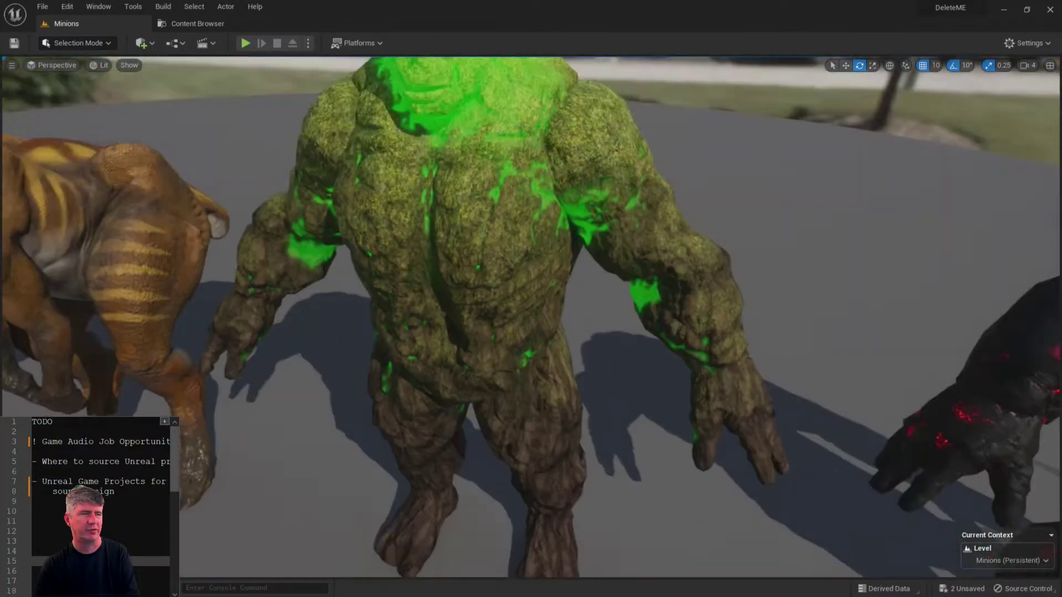
{"action": "right_click_drag", "start_coordinate": [531, 316], "coordinate": [372, 398]}
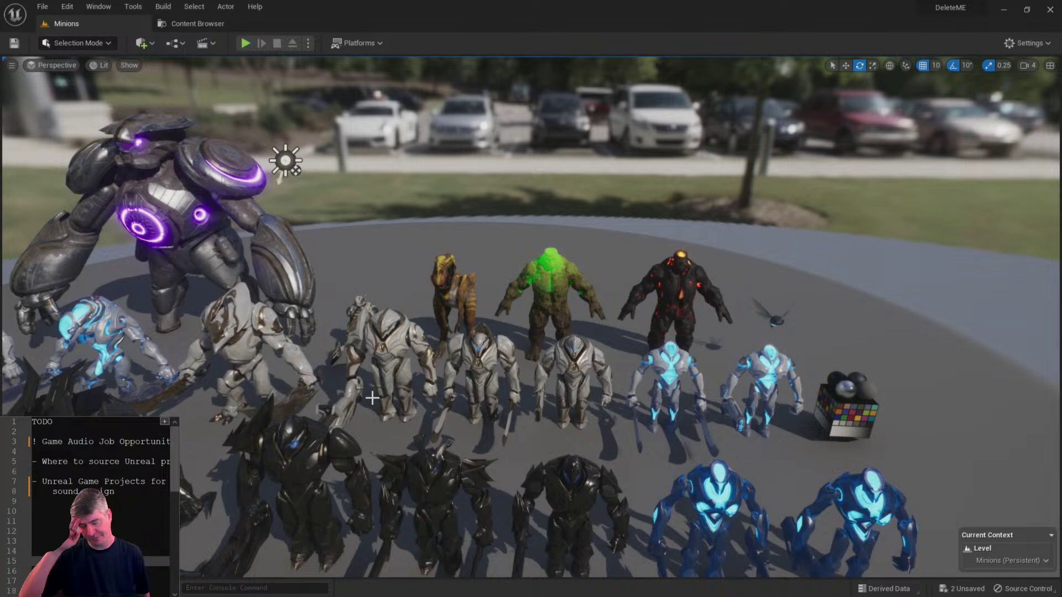
- Switch to the Epic Games Launcher and bring the My Projects section of the Unreal Engine library into view
{"action": "left_click", "coordinate": [182, 23]}
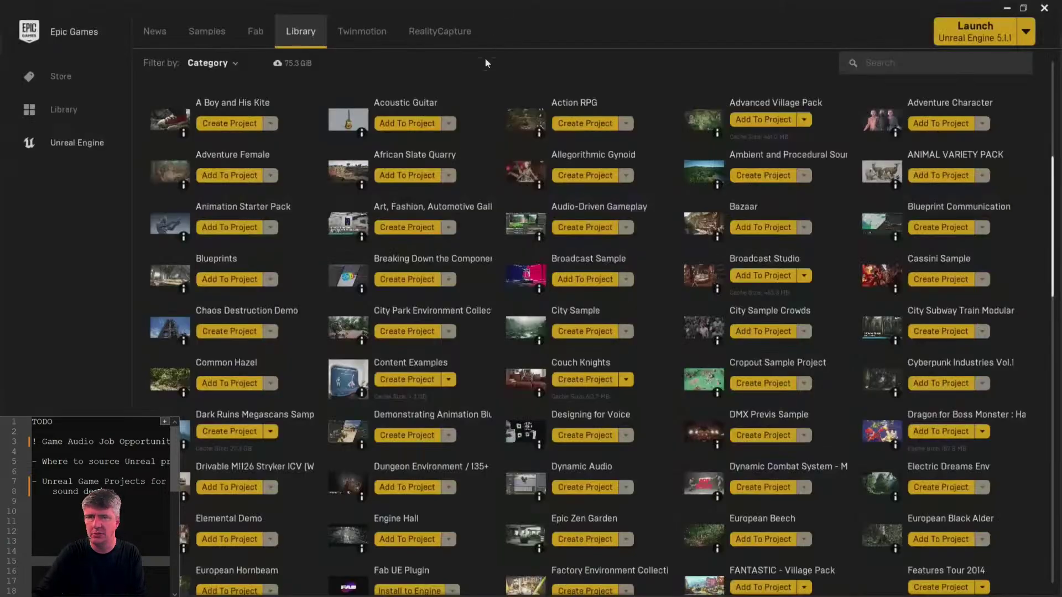
{"action": "scroll", "coordinate": [410, 257], "scroll_direction": "up", "scroll_amount": 5}
{"action": "scroll", "coordinate": [410, 257], "scroll_direction": "up", "scroll_amount": 1}
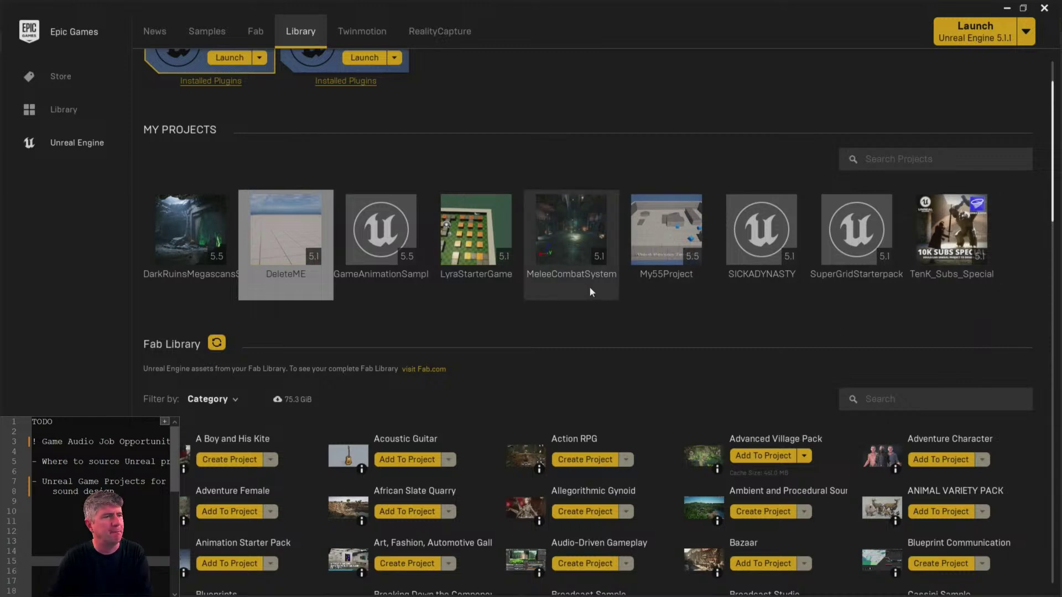
- Look through the Fab Library assets from A Boy and His Kite to the end of the list at Xoio Berlin Flat
{"action": "scroll", "coordinate": [504, 294], "scroll_direction": "down", "scroll_amount": 2}
{"action": "scroll", "coordinate": [499, 291], "scroll_direction": "down", "scroll_amount": 3}
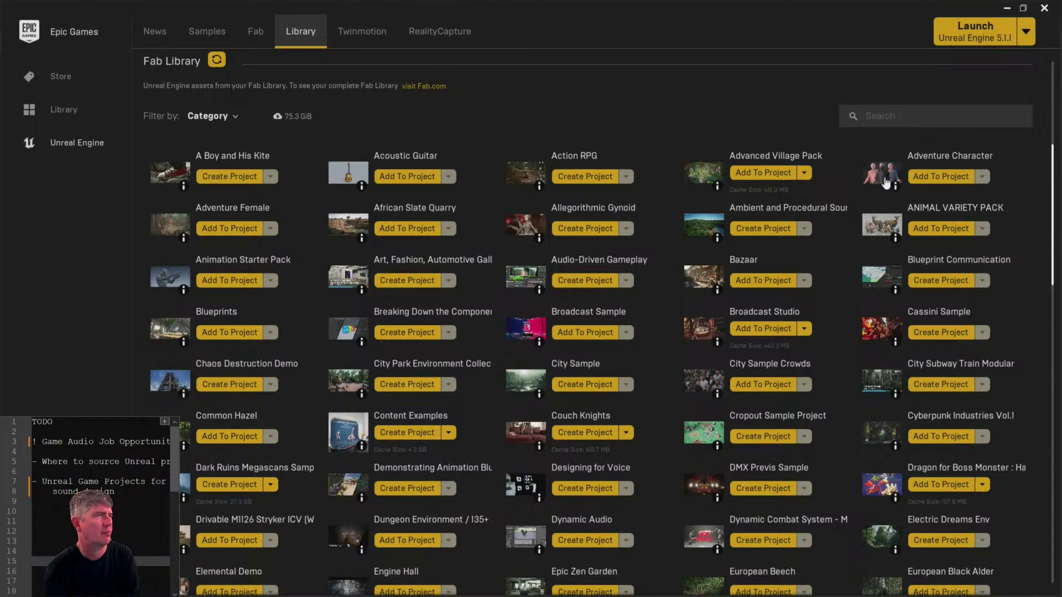
{"action": "scroll", "coordinate": [361, 252], "scroll_direction": "down", "scroll_amount": 2}
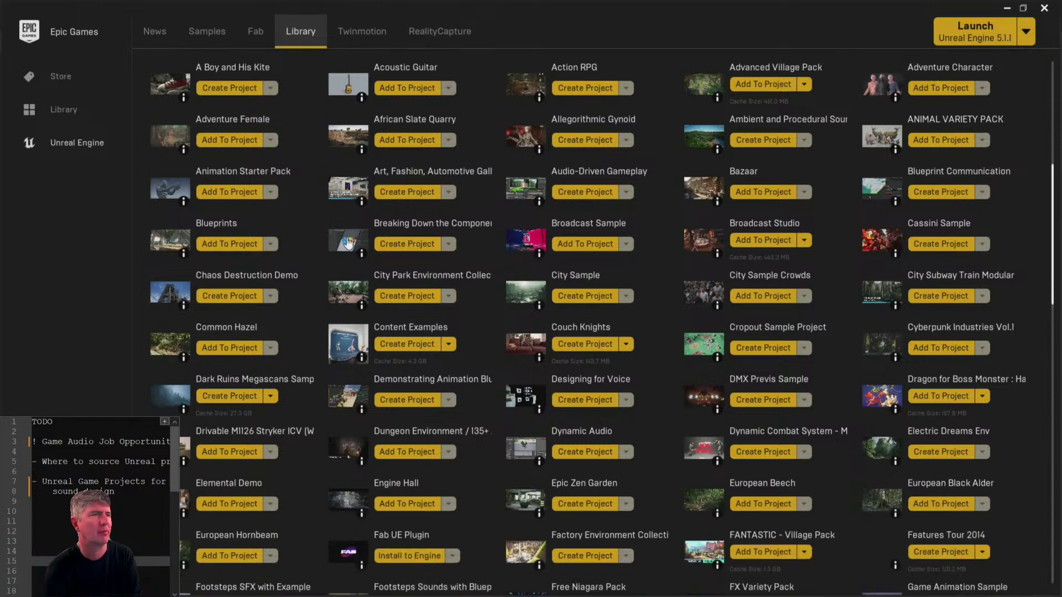
{"action": "scroll", "coordinate": [344, 243], "scroll_direction": "down", "scroll_amount": 1}
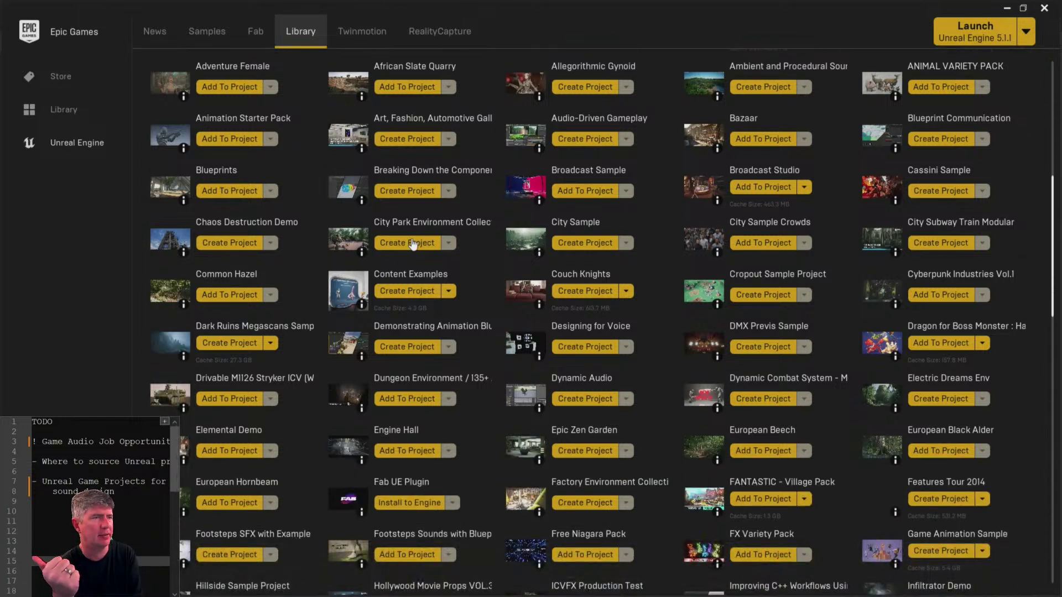
{"action": "scroll", "coordinate": [635, 224], "scroll_direction": "down", "scroll_amount": 3}
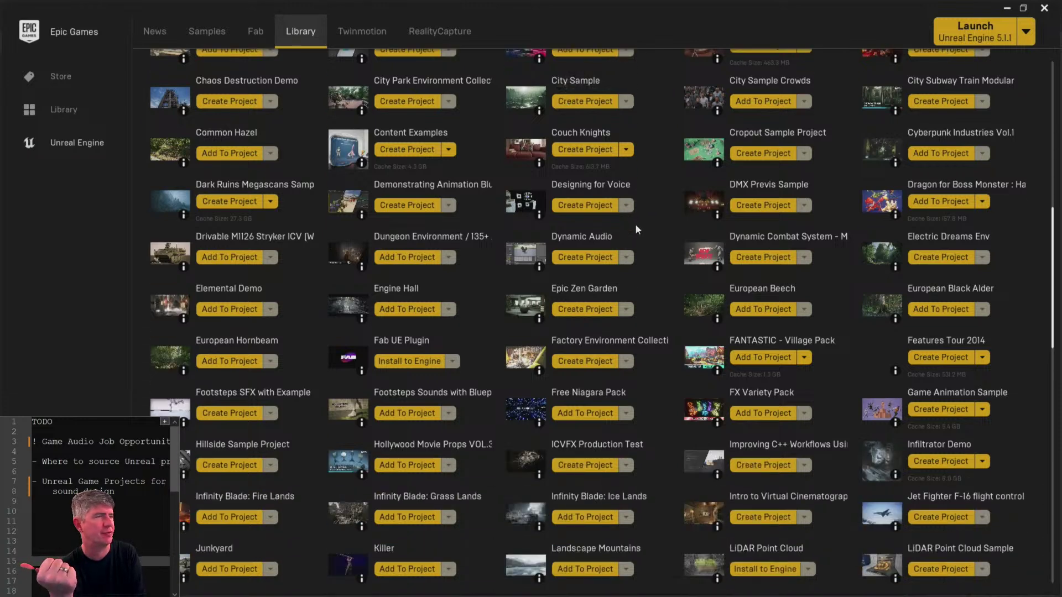
{"action": "scroll", "coordinate": [634, 221], "scroll_direction": "down", "scroll_amount": 3}
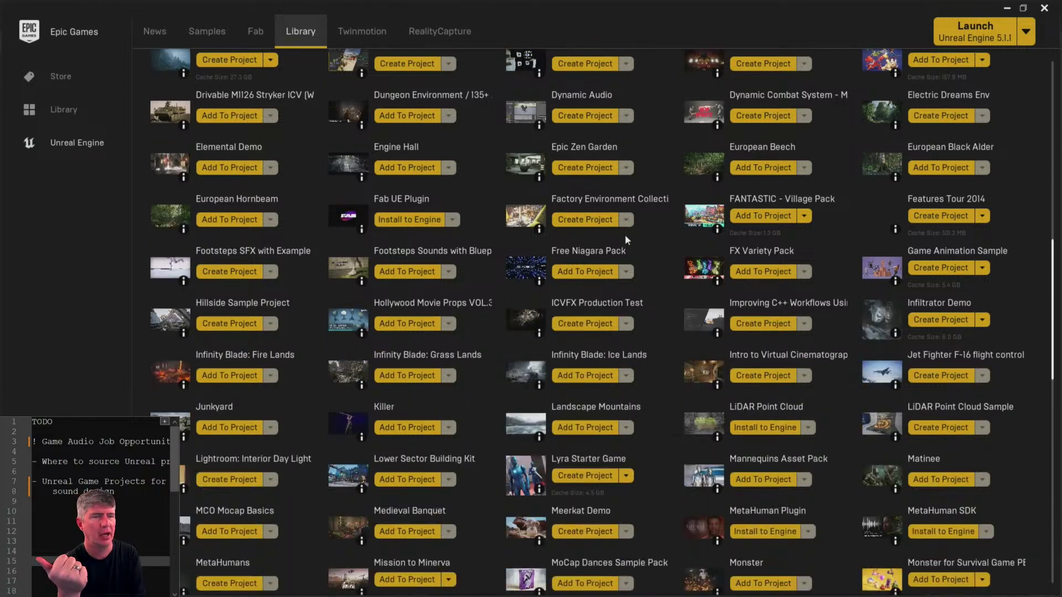
{"action": "scroll", "coordinate": [531, 326], "scroll_direction": "down", "scroll_amount": 3}
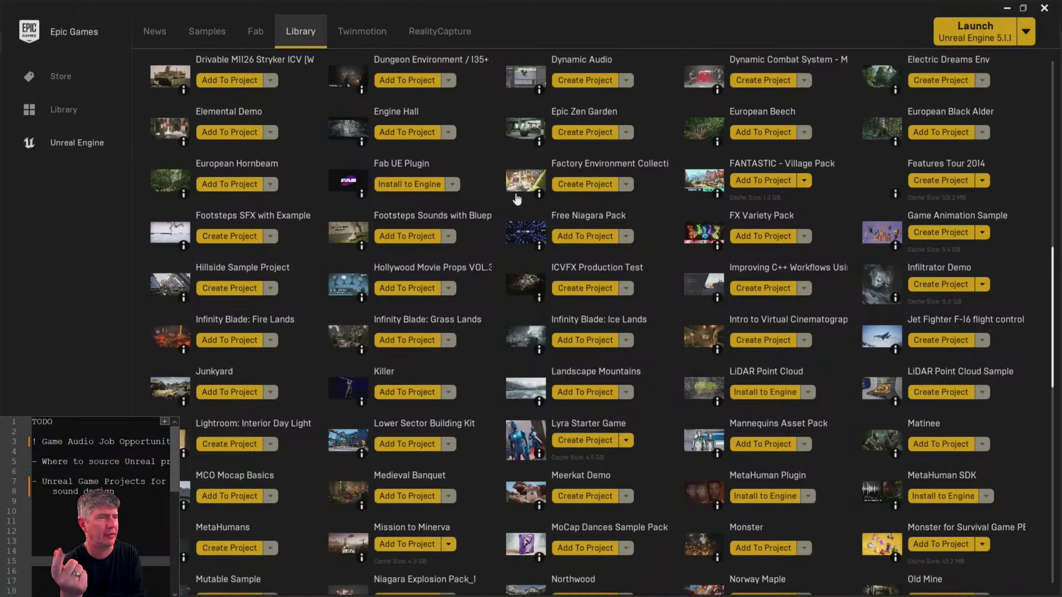
{"action": "scroll", "coordinate": [531, 326], "scroll_direction": "down", "scroll_amount": 1}
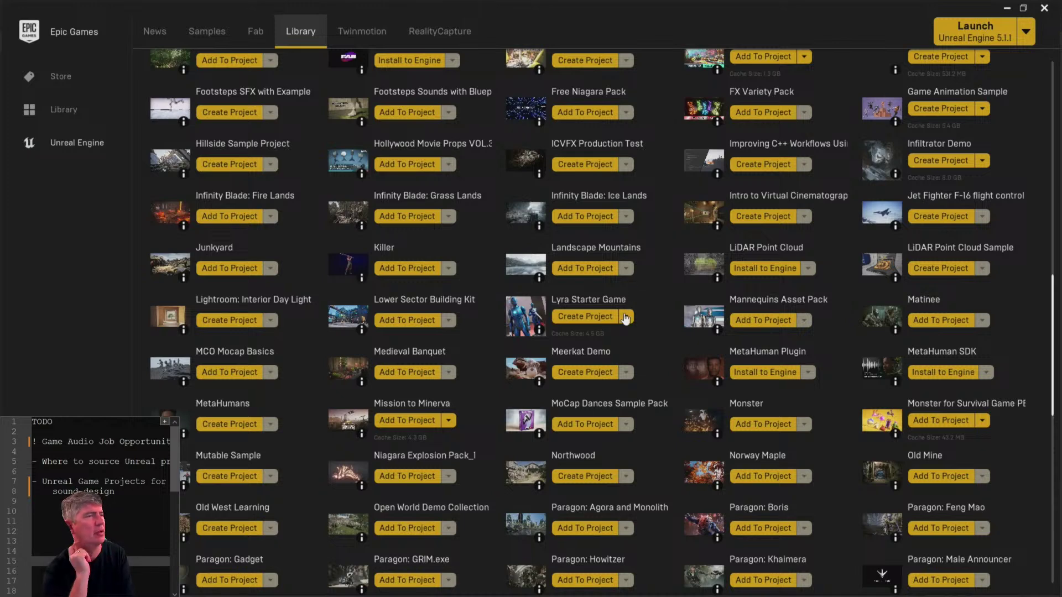
{"action": "scroll", "coordinate": [626, 319], "scroll_direction": "down", "scroll_amount": 3}
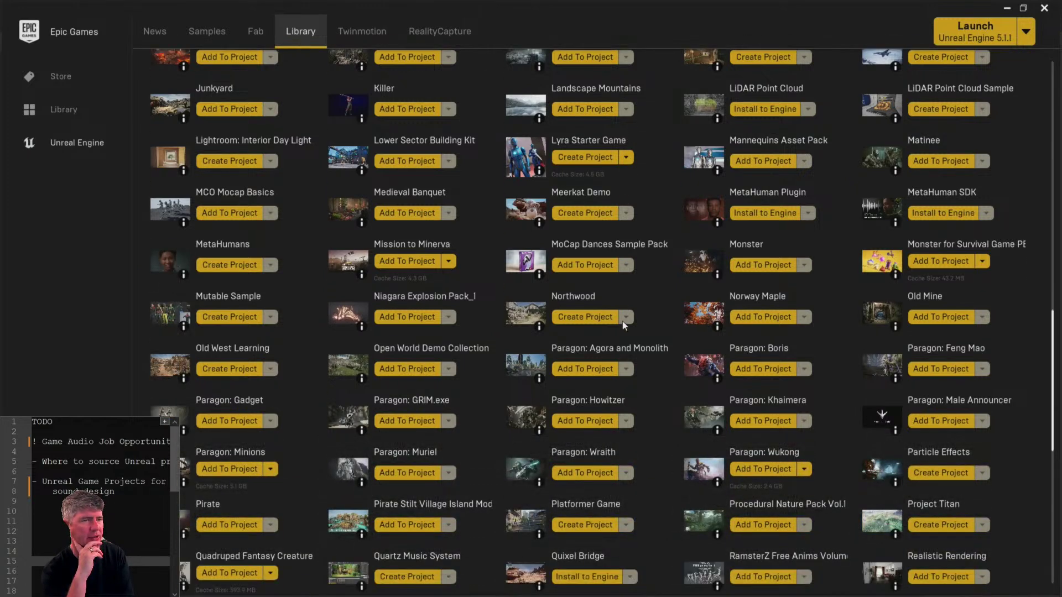
{"action": "scroll", "coordinate": [624, 325], "scroll_direction": "down", "scroll_amount": 6}
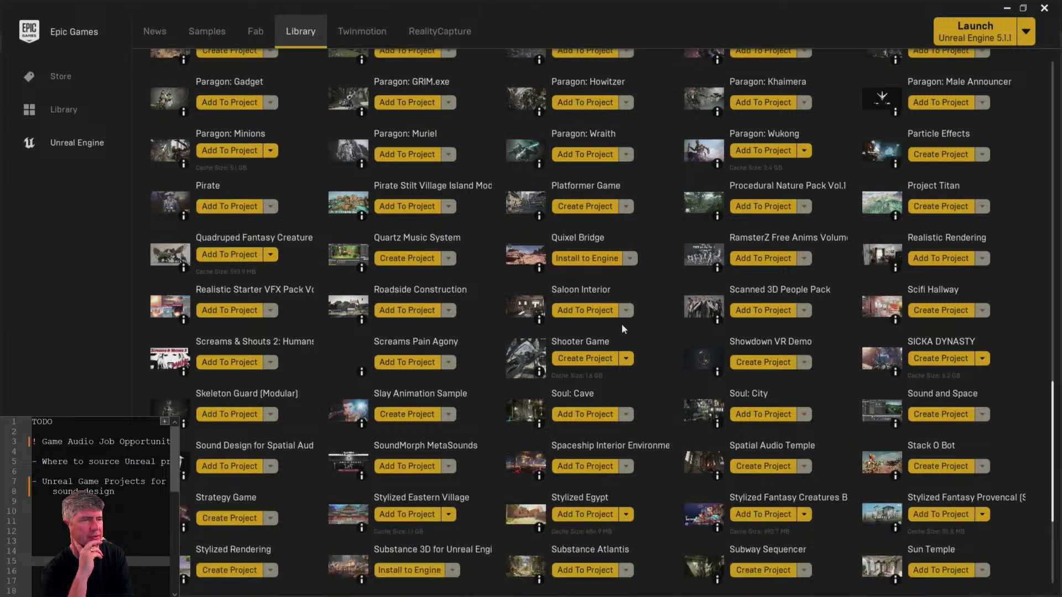
{"action": "scroll", "coordinate": [339, 280], "scroll_direction": "down", "scroll_amount": 2}
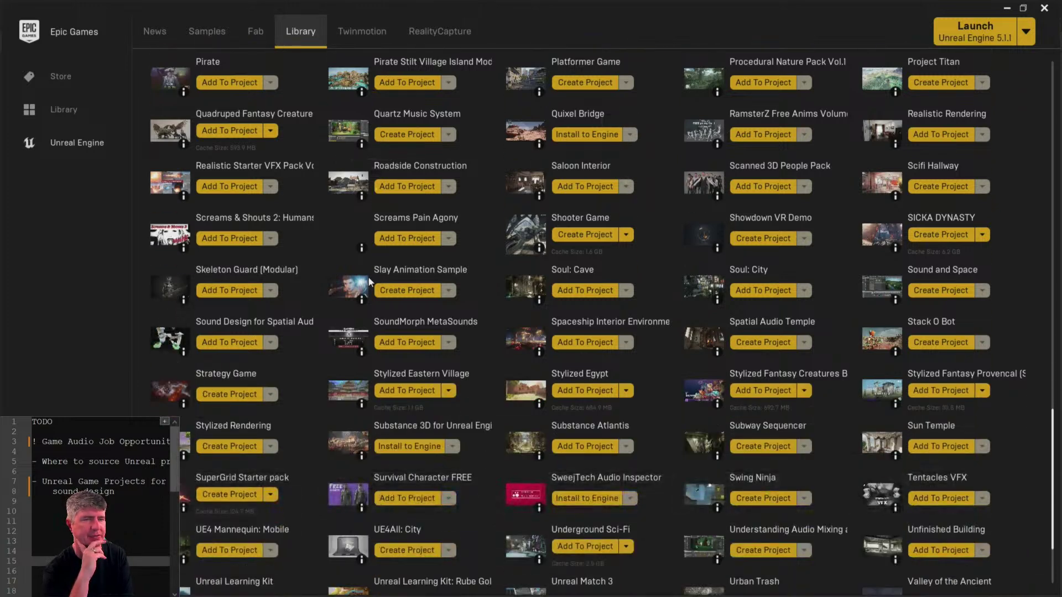
{"action": "scroll", "coordinate": [369, 281], "scroll_direction": "down", "scroll_amount": 1}
{"action": "scroll", "coordinate": [761, 367], "scroll_direction": "down", "scroll_amount": 2}
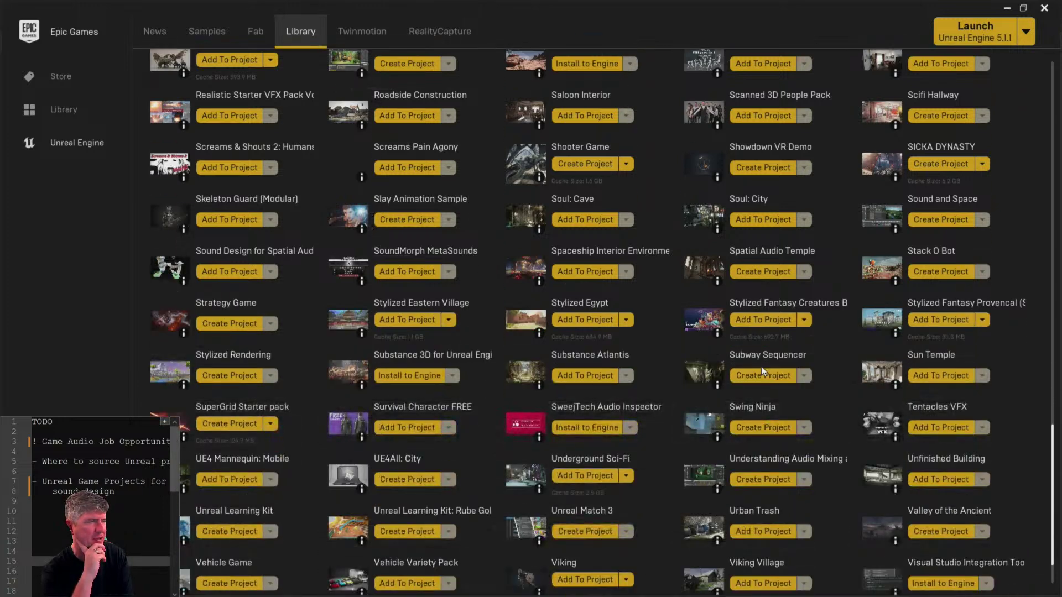
{"action": "scroll", "coordinate": [760, 374], "scroll_direction": "down", "scroll_amount": 1}
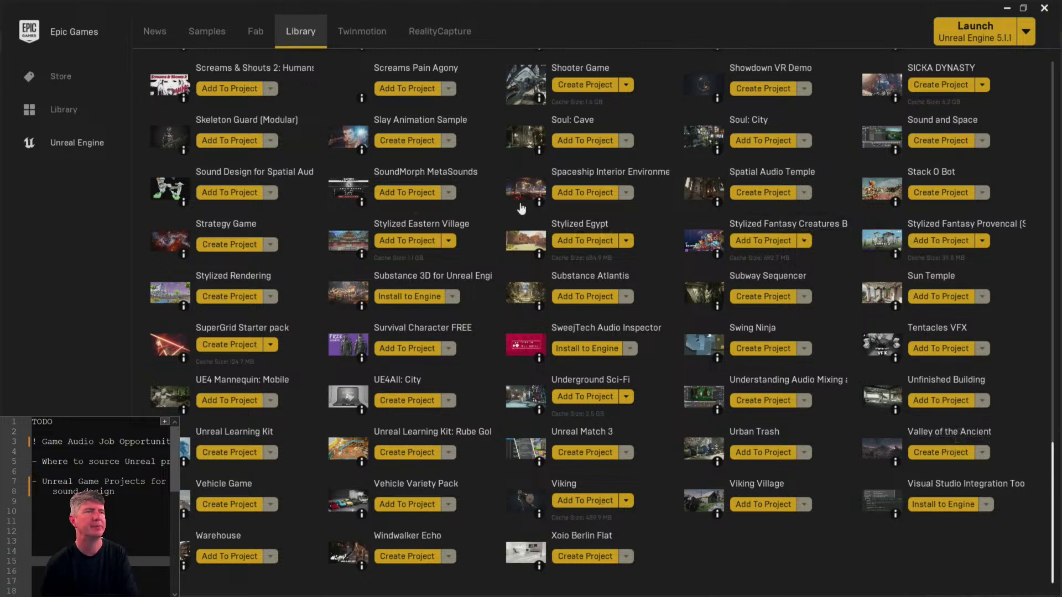
- Go back up the Fab Library to Project Titan, show its Fab listing in a maximized browser window, and view its first gallery images
{"action": "scroll", "coordinate": [531, 207], "scroll_direction": "up", "scroll_amount": 2}
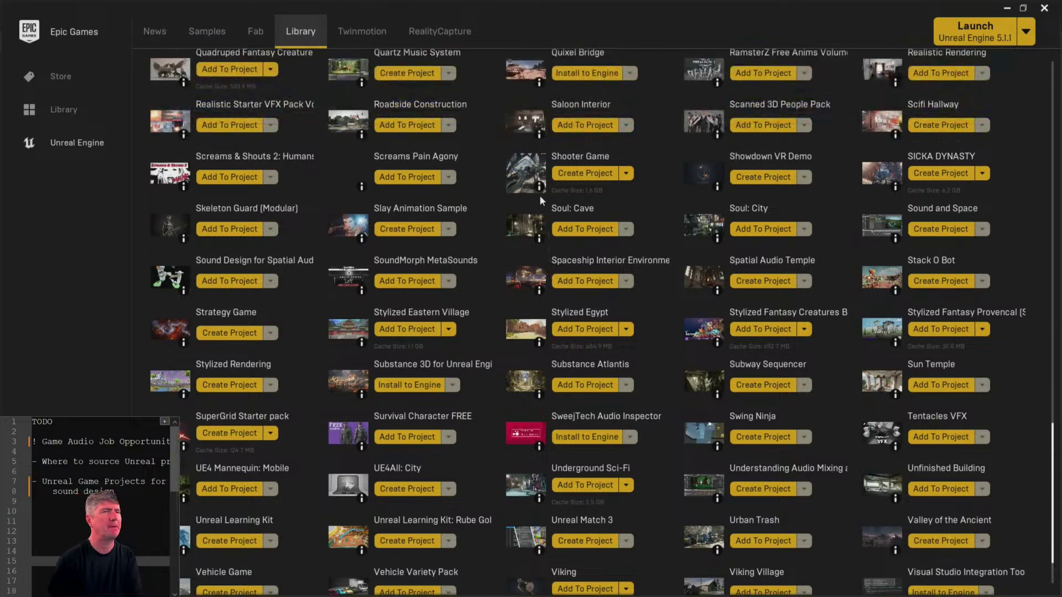
{"action": "scroll", "coordinate": [542, 200], "scroll_direction": "up", "scroll_amount": 2}
{"action": "scroll", "coordinate": [674, 321], "scroll_direction": "up", "scroll_amount": 2}
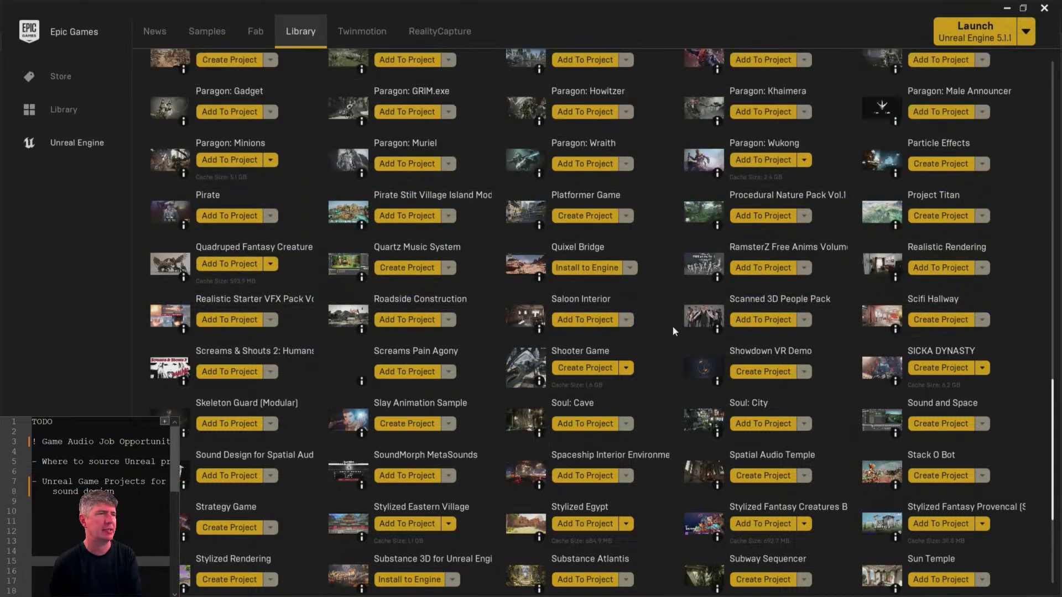
{"action": "scroll", "coordinate": [672, 331], "scroll_direction": "up", "scroll_amount": 2}
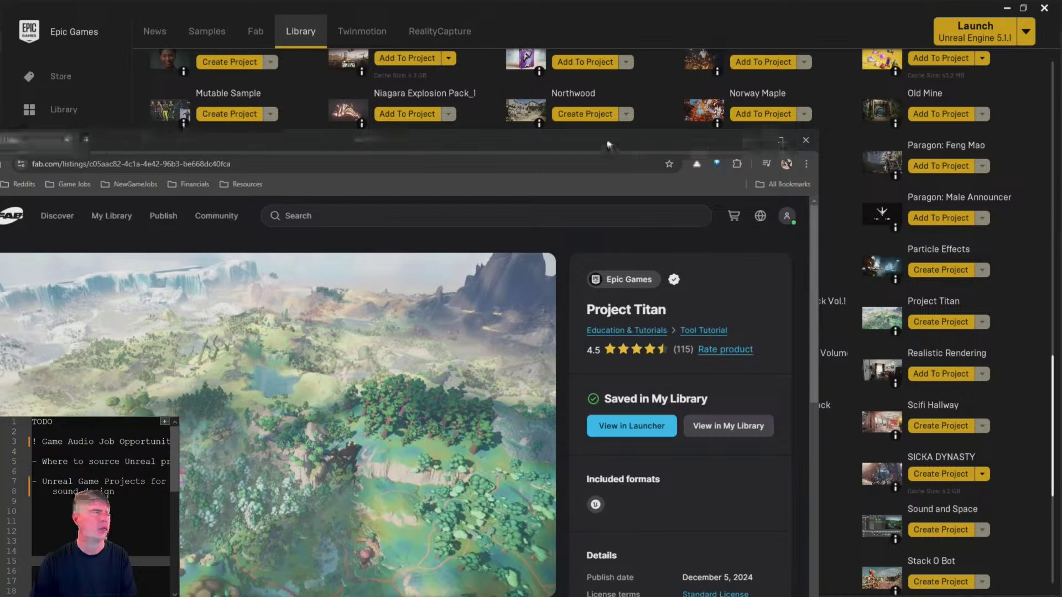
{"action": "double_click", "coordinate": [608, 145]}
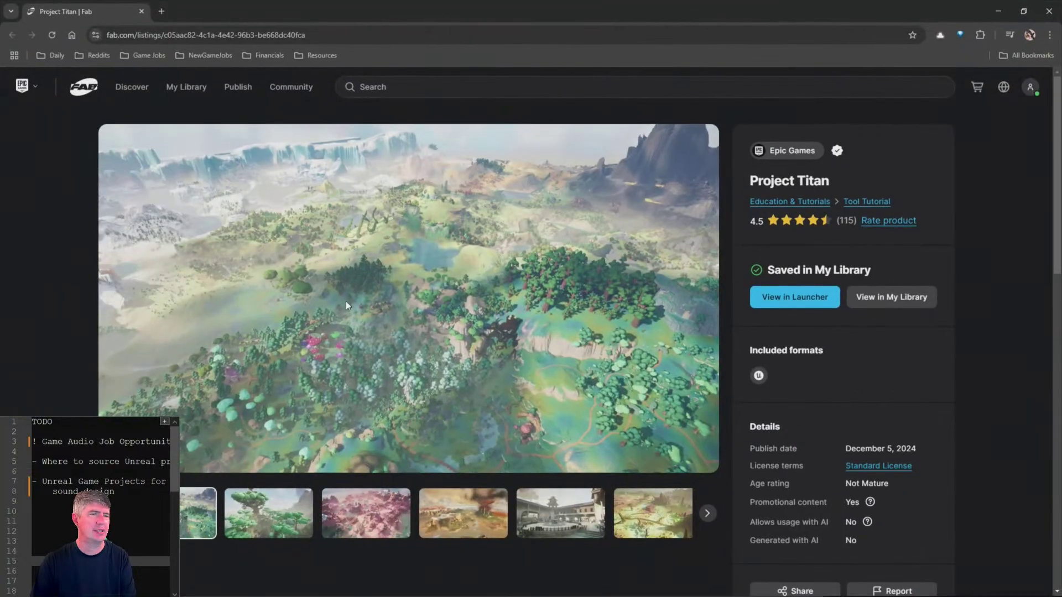
{"action": "scroll", "coordinate": [360, 412], "scroll_direction": "down", "scroll_amount": 2}
{"action": "left_click", "coordinate": [360, 413]}
{"action": "left_click", "coordinate": [456, 400]}
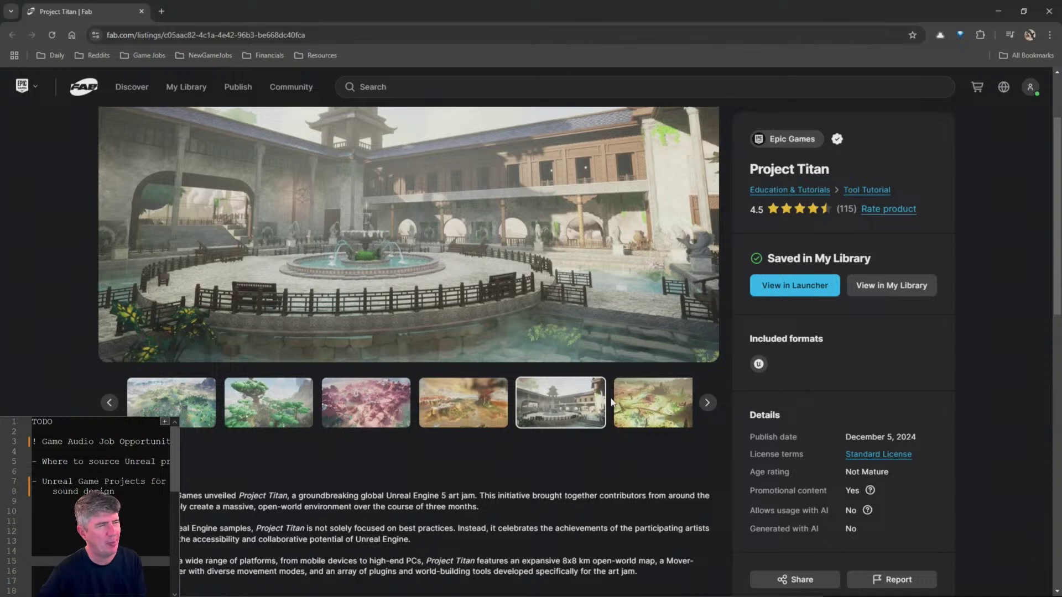
{"action": "left_click", "coordinate": [653, 403]}
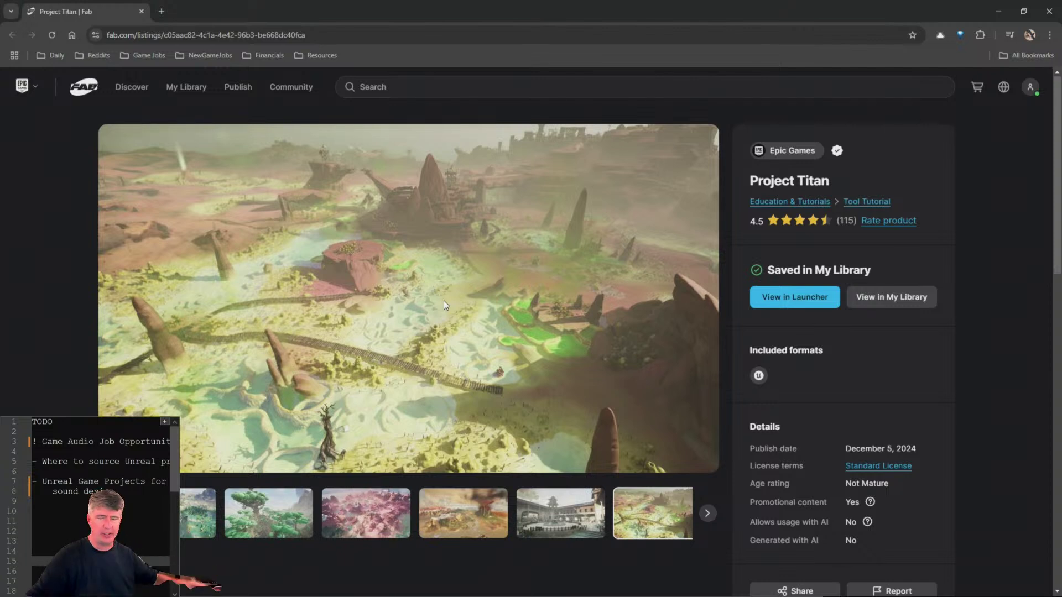
- Go through the Project Titan gallery again, from the green tree image to the village beneath the erupting volcano
{"action": "left_click", "coordinate": [268, 514]}
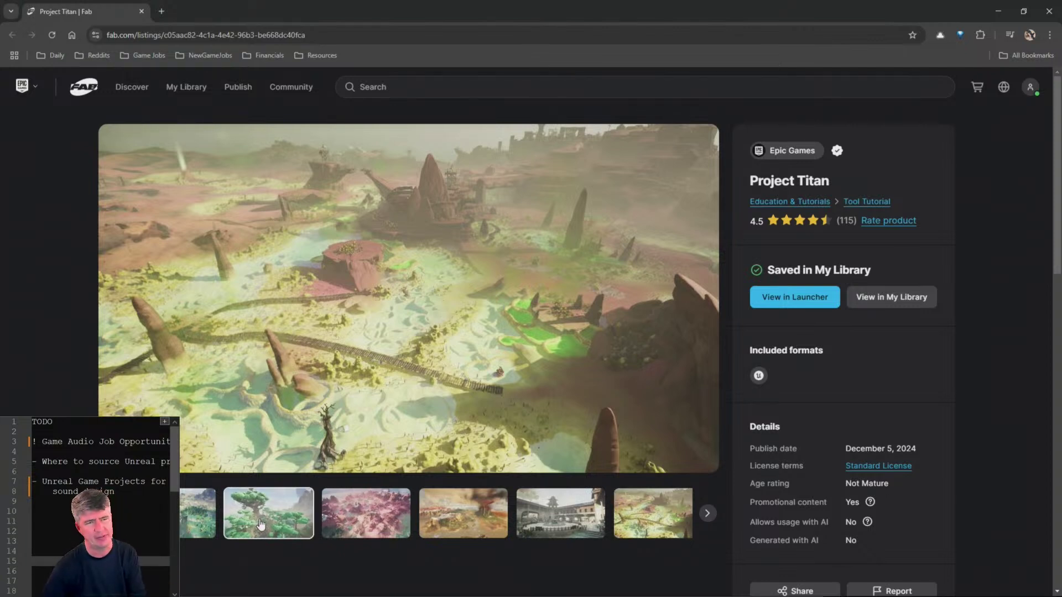
{"action": "left_click", "coordinate": [362, 515]}
{"action": "left_click", "coordinate": [437, 514]}
{"action": "left_click", "coordinate": [525, 519]}
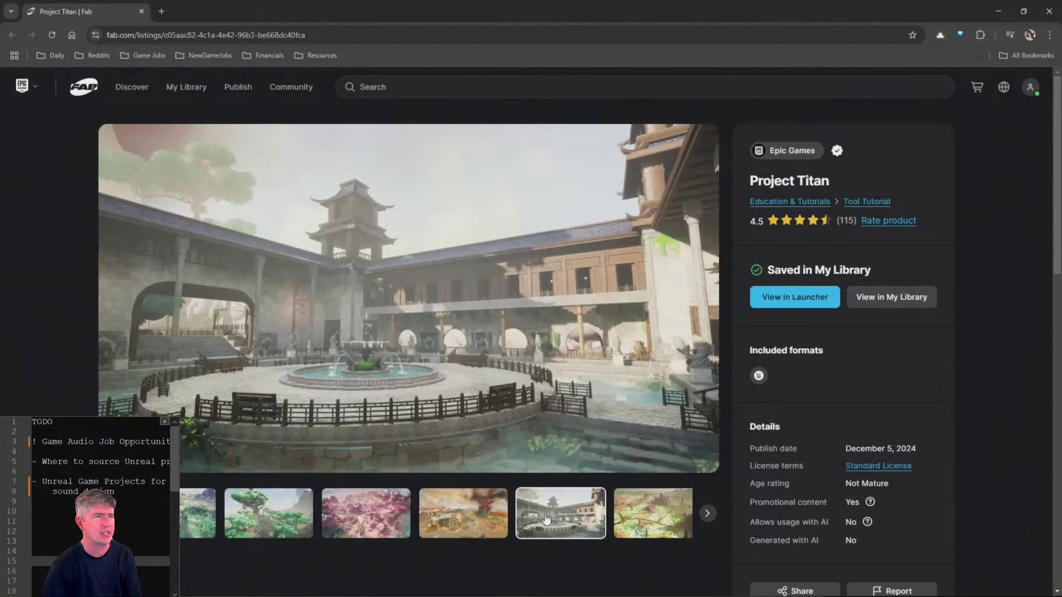
{"action": "left_click", "coordinate": [626, 526]}
{"action": "left_click", "coordinate": [706, 512]}
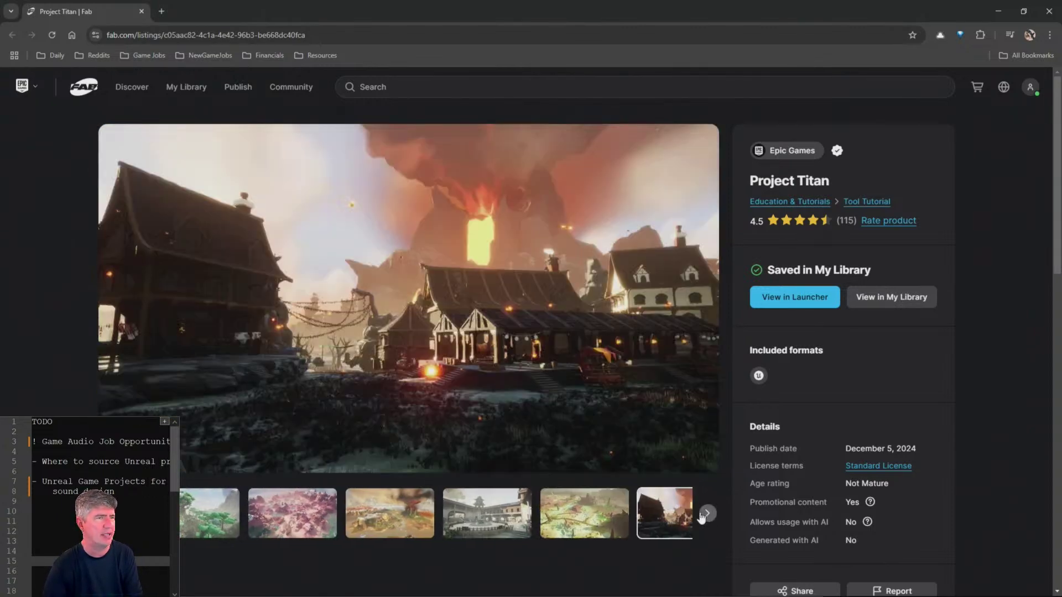
- View the remaining Project Titan gallery images, including the glowing mushroom cave, the blue statue temple and the forest building
{"action": "left_click", "coordinate": [469, 520]}
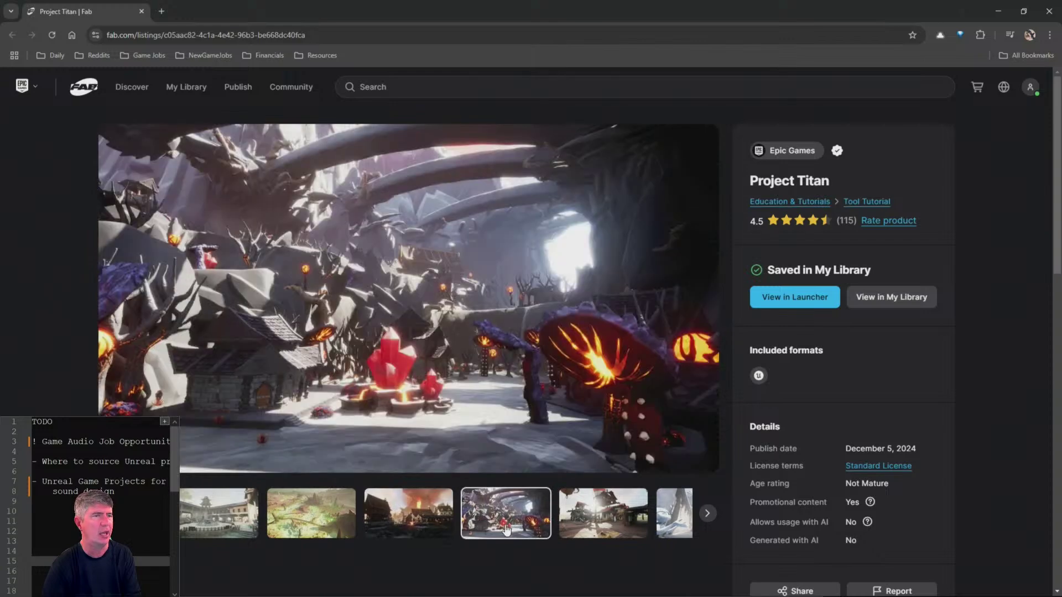
{"action": "left_click", "coordinate": [613, 519]}
{"action": "left_click", "coordinate": [675, 513]}
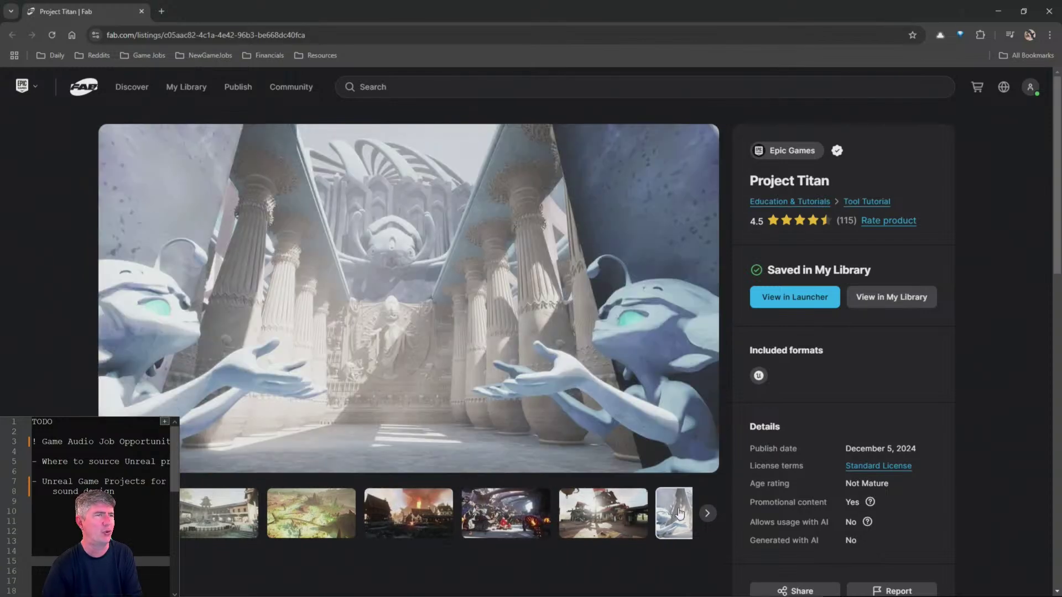
{"action": "left_click", "coordinate": [707, 514]}
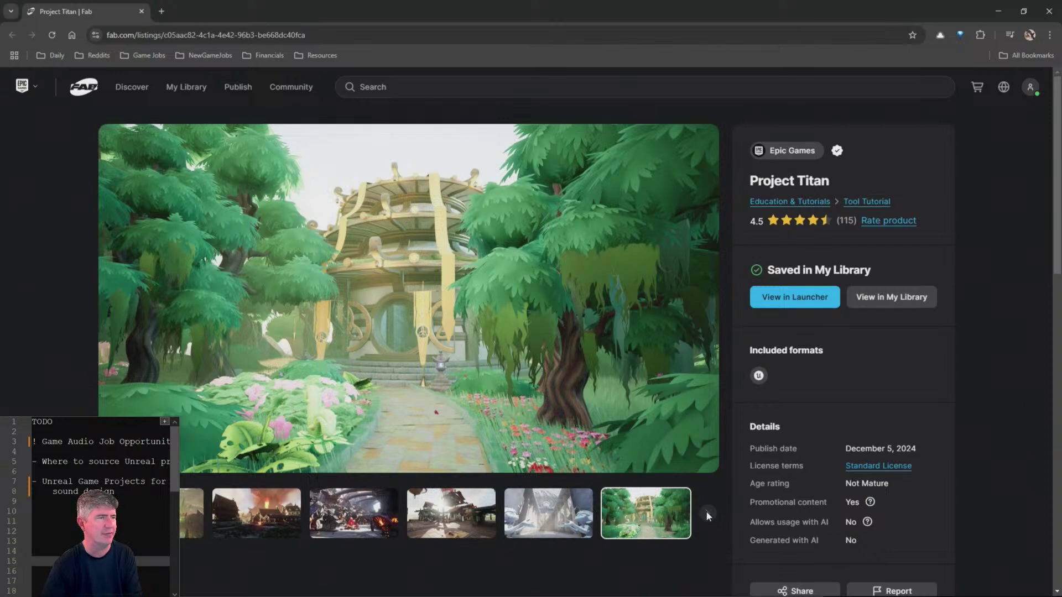
{"action": "left_click", "coordinate": [354, 513]}
{"action": "left_click", "coordinate": [271, 513]}
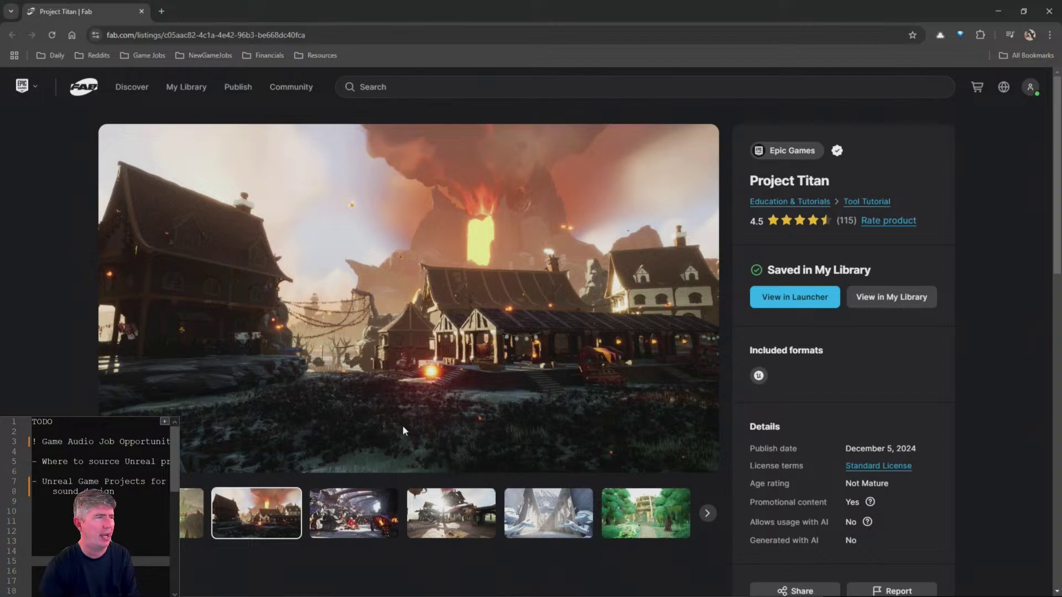
{"action": "left_click", "coordinate": [578, 507]}
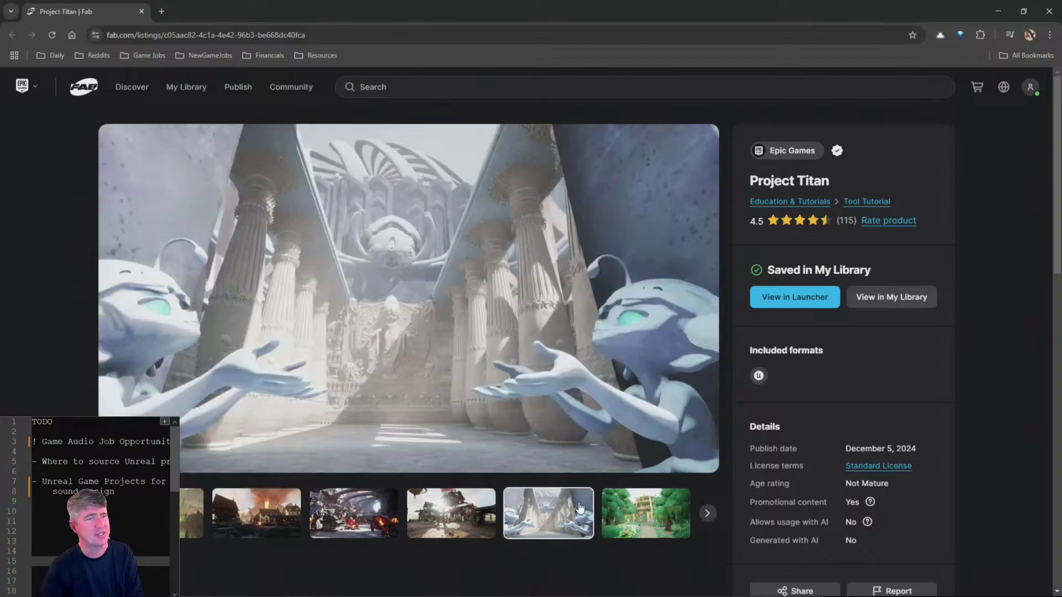
{"action": "left_click", "coordinate": [643, 518]}
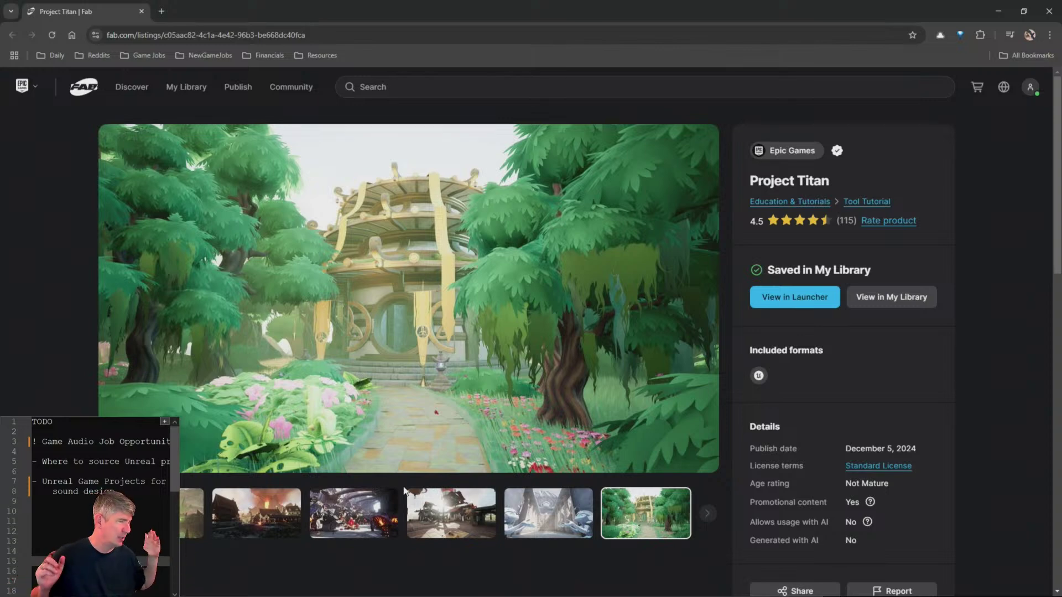
- Minimize the browser and return to the Engine Versions and My Projects sections of the Epic Games Launcher library
{"action": "left_click", "coordinate": [997, 11]}
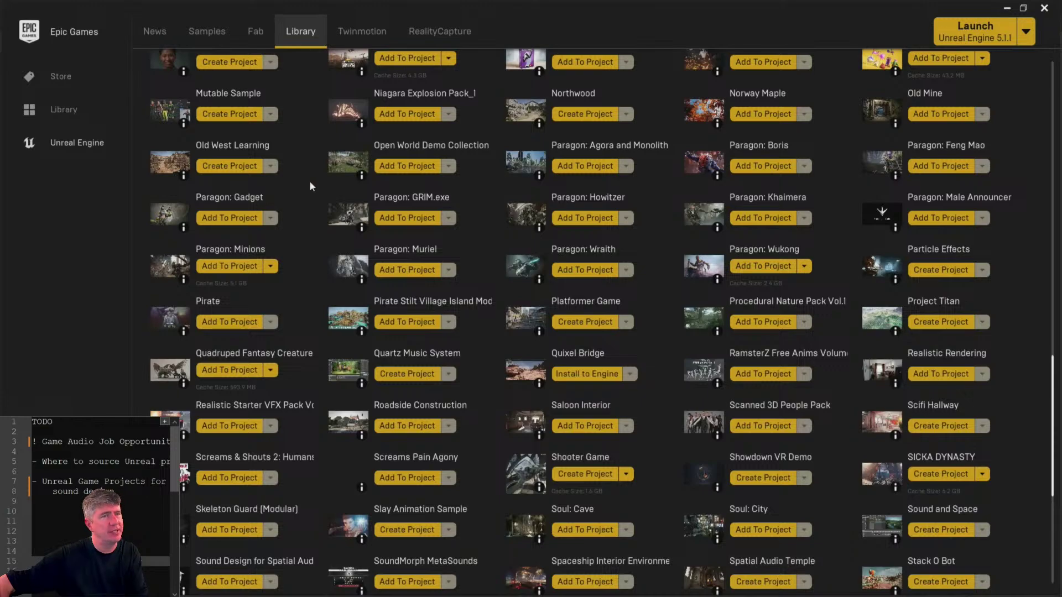
{"action": "scroll", "coordinate": [325, 183], "scroll_direction": "up", "scroll_amount": 5}
{"action": "scroll", "coordinate": [329, 177], "scroll_direction": "up", "scroll_amount": 15}
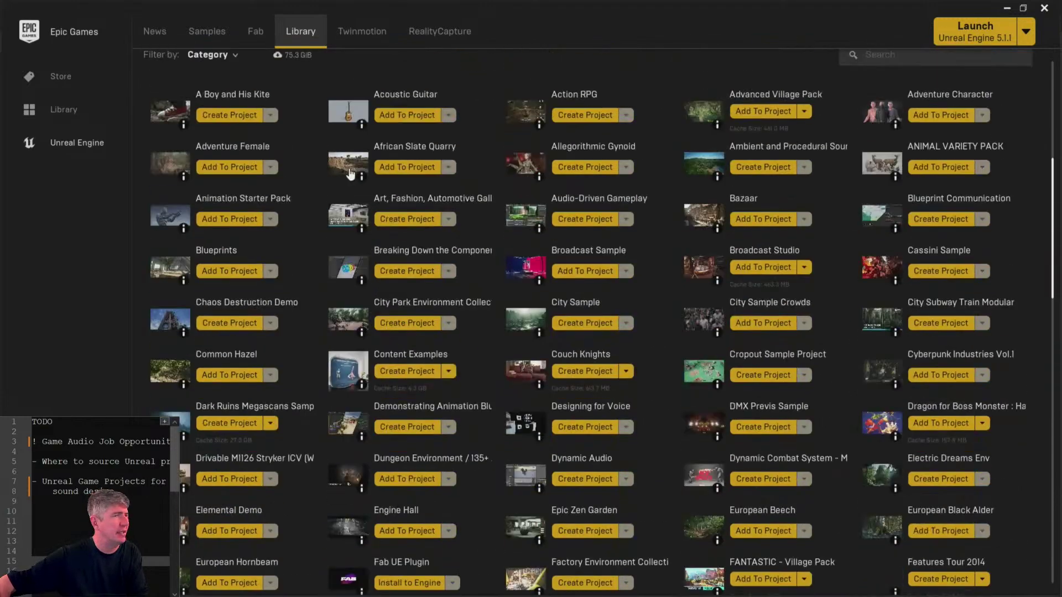
{"action": "scroll", "coordinate": [396, 174], "scroll_direction": "up", "scroll_amount": 3}
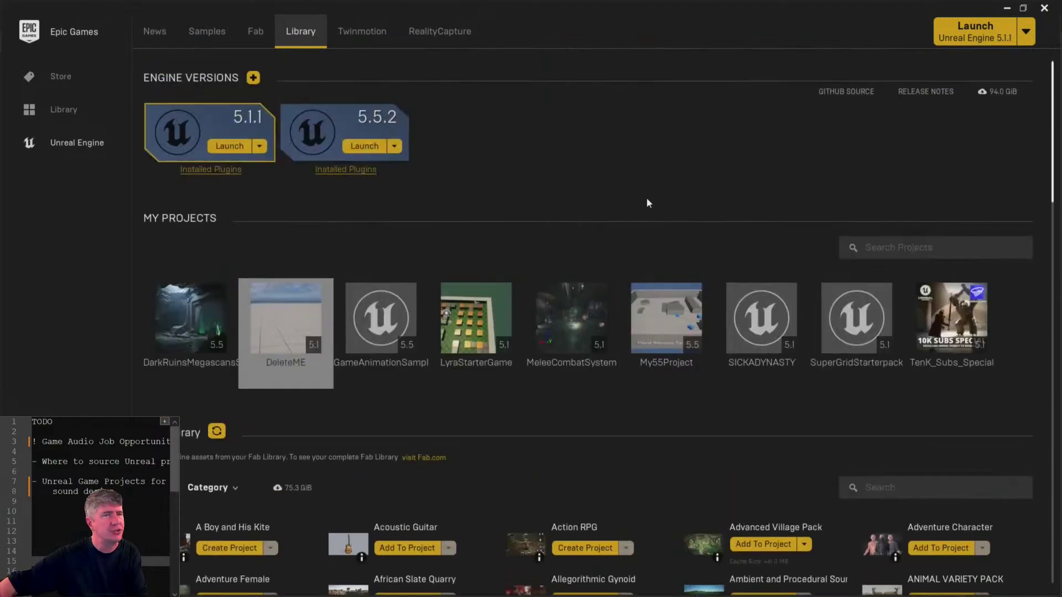